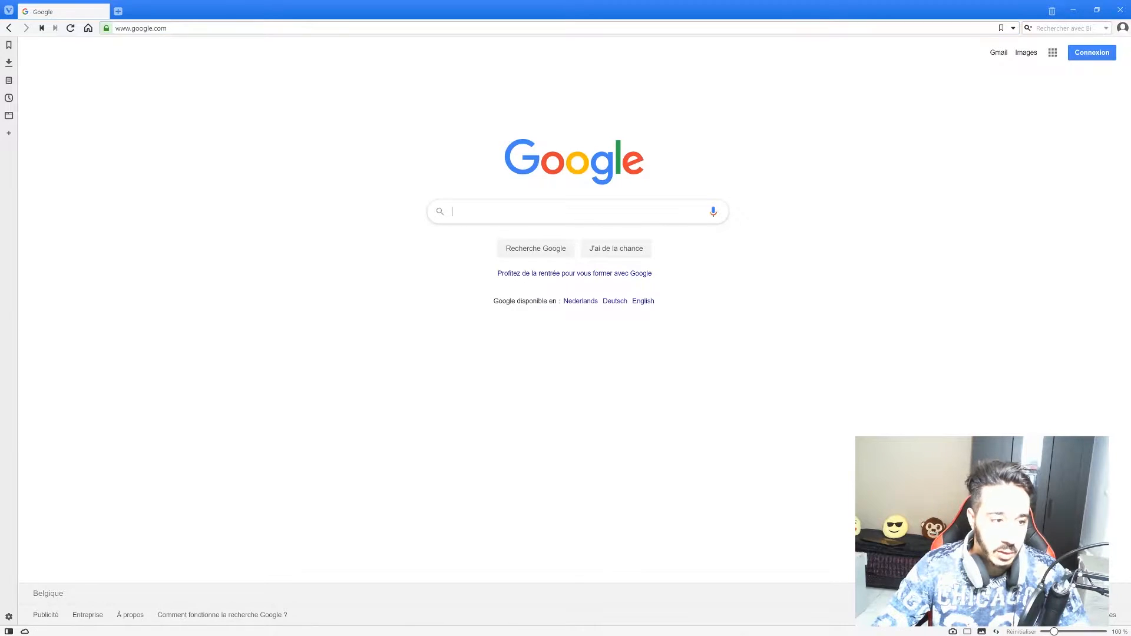
# Search Google for 'php download' and review the top results.
pyautogui.write('php')
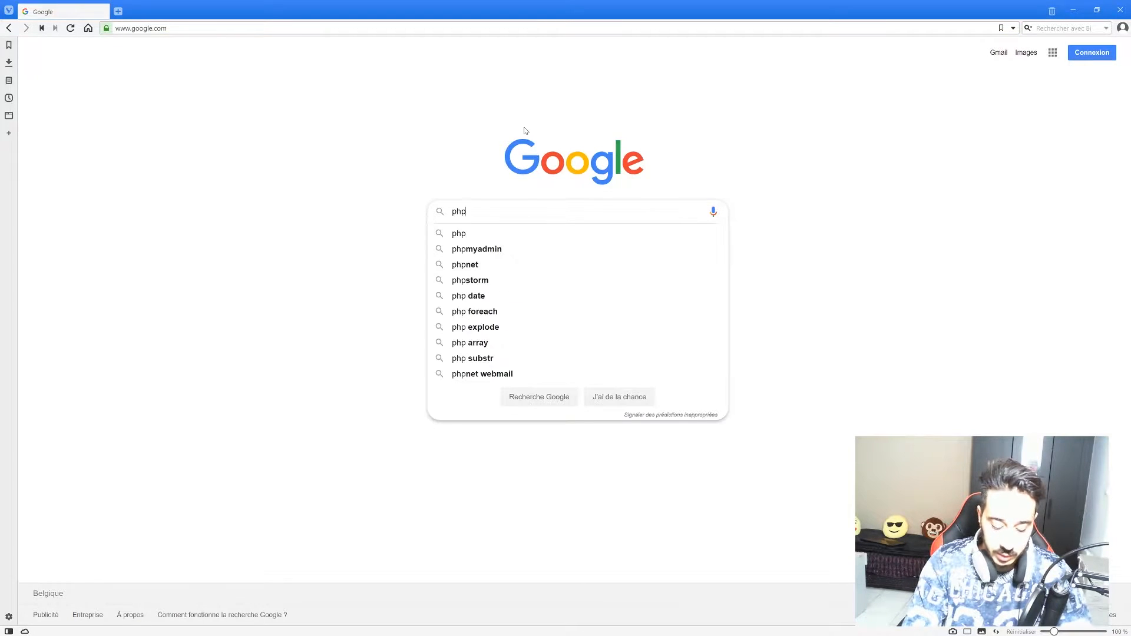
pyautogui.write(' download')
pyautogui.press('Return')
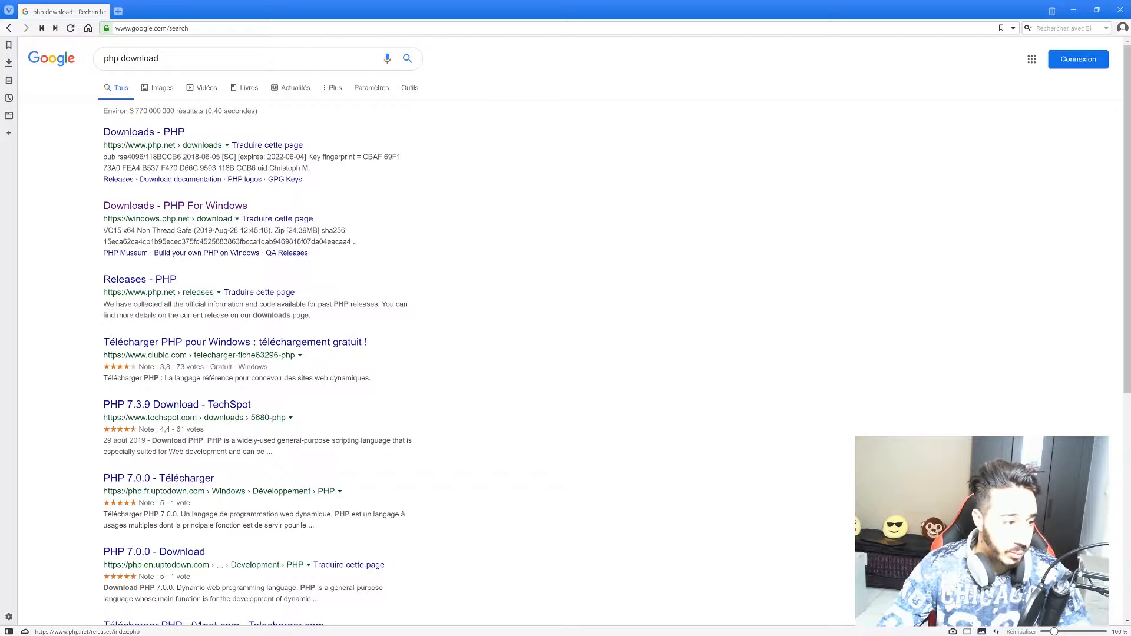
pyautogui.scroll(-1, 176, 283)
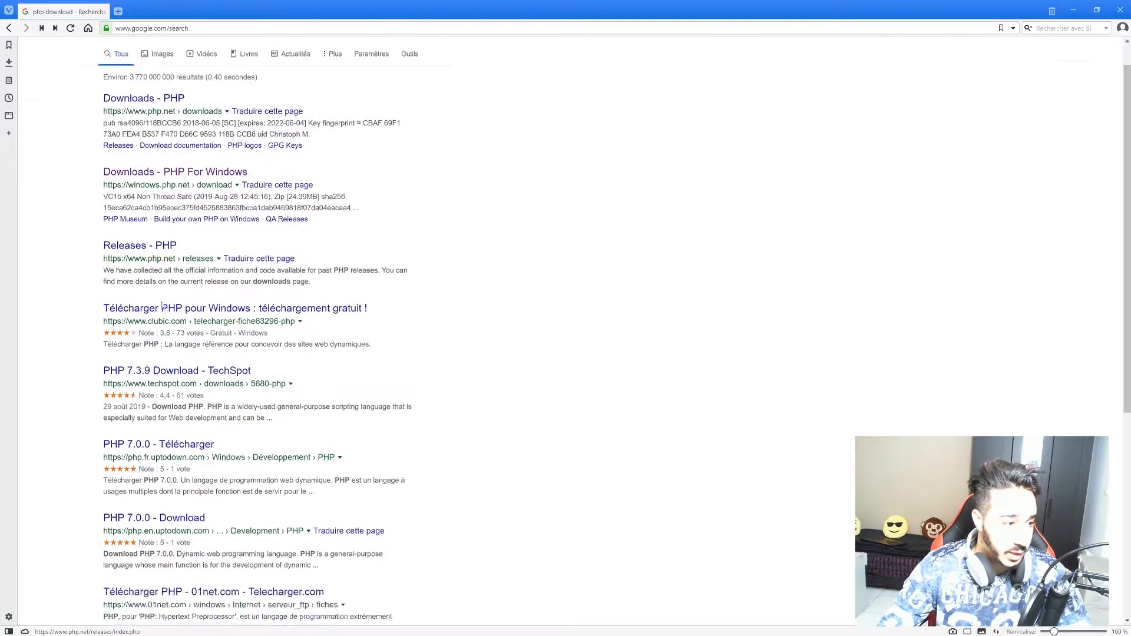
pyautogui.scroll(1, 176, 290)
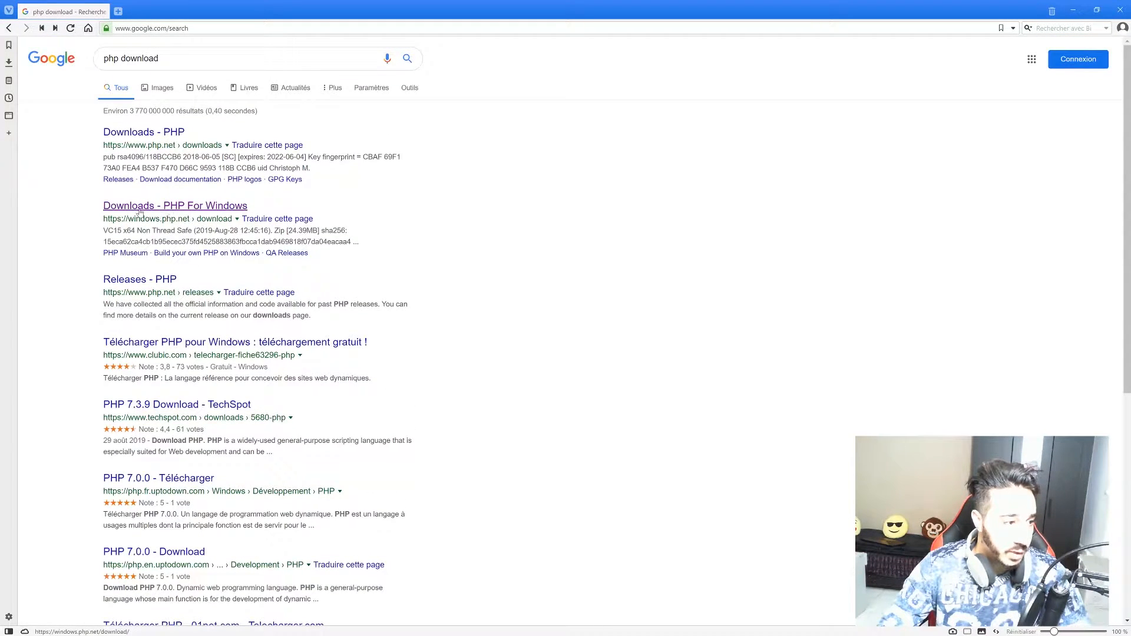
# Open the PHP For Windows downloads page and locate the PHP 7.3.9 VC15 x64 builds.
pyautogui.click(206, 207)
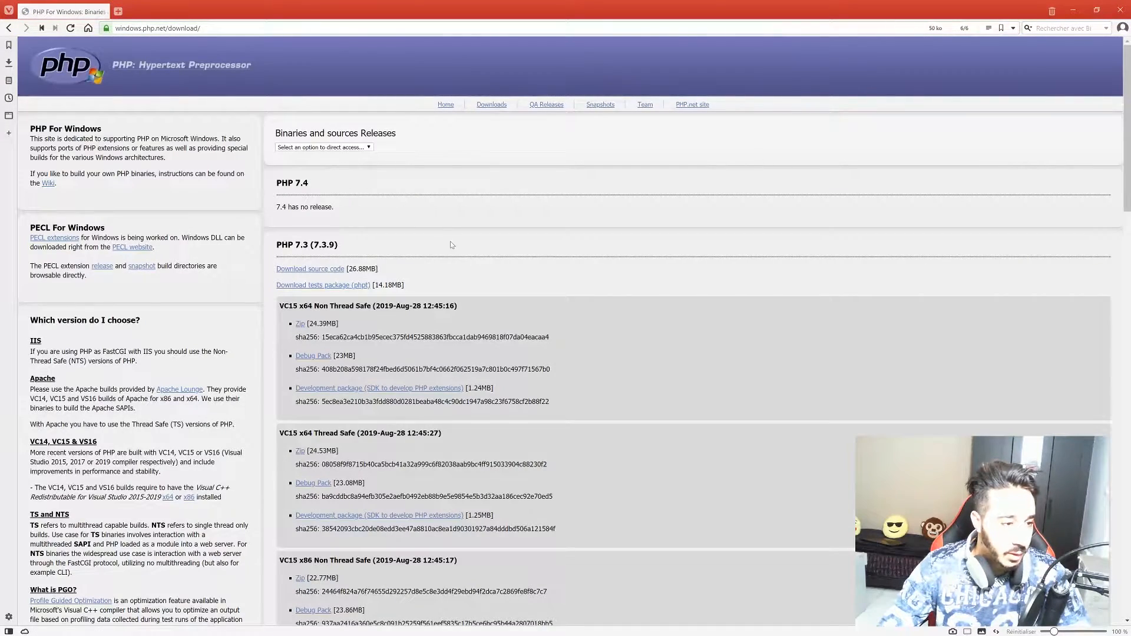
pyautogui.scroll(-10, 451, 199)
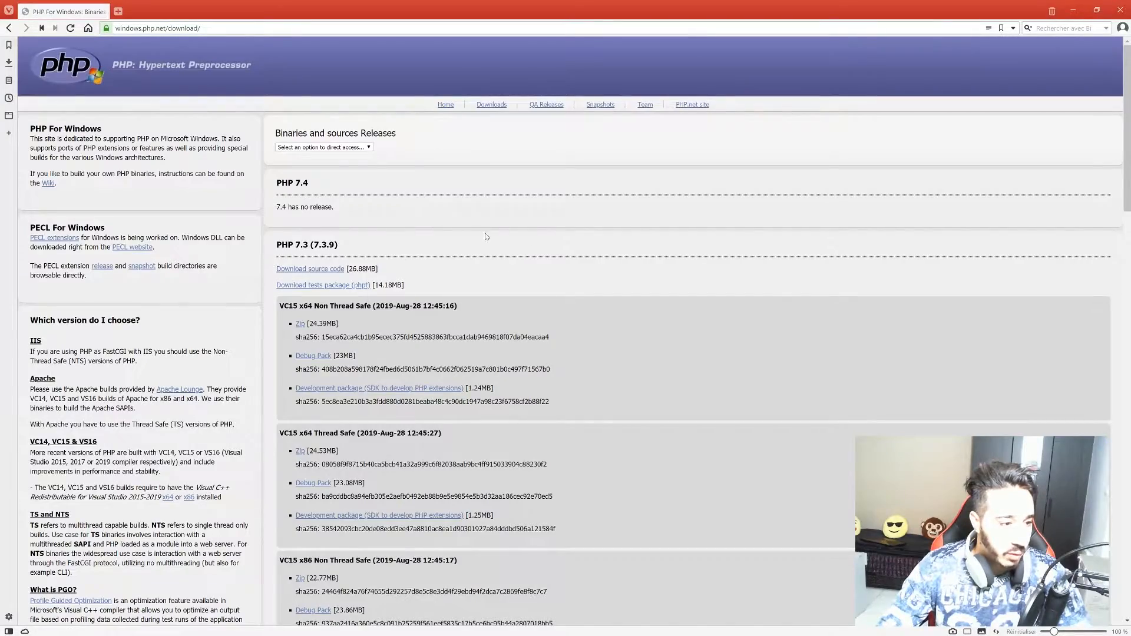
pyautogui.scroll(-15, 501, 236)
pyautogui.scroll(-7, 459, 246)
pyautogui.scroll(15, 458, 247)
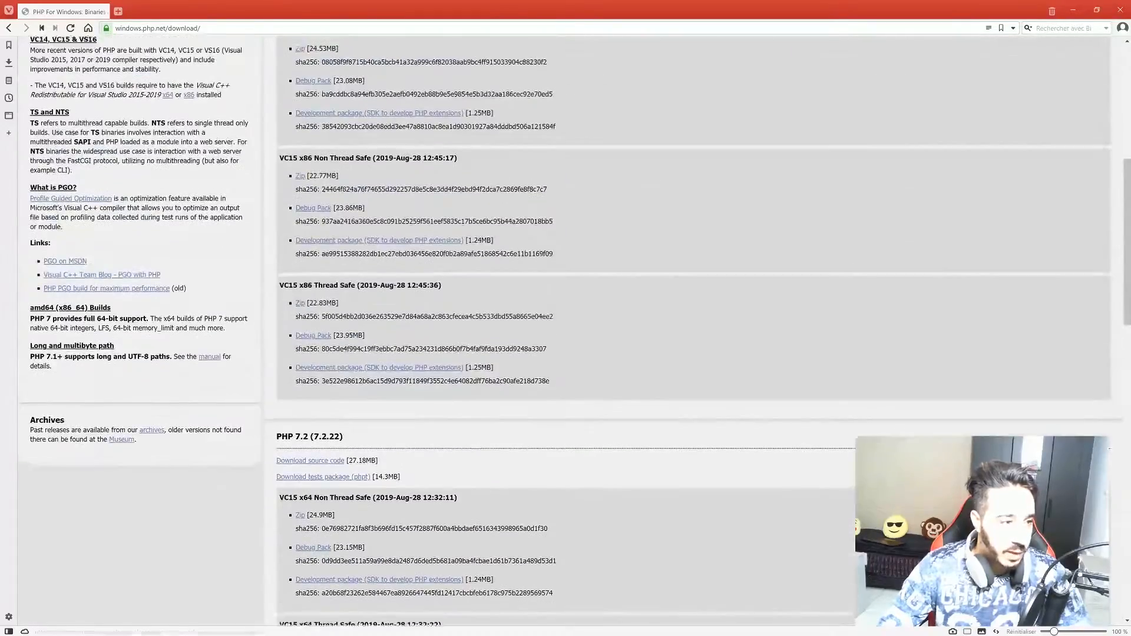
pyautogui.scroll(7, 322, 314)
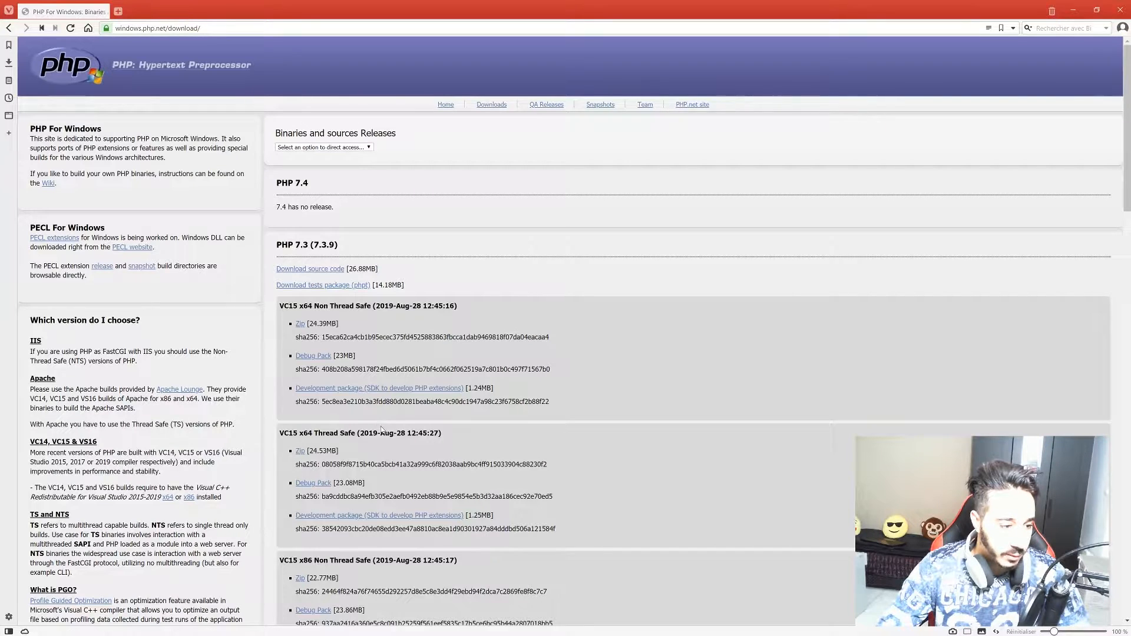
pyautogui.scroll(-2, 421, 312)
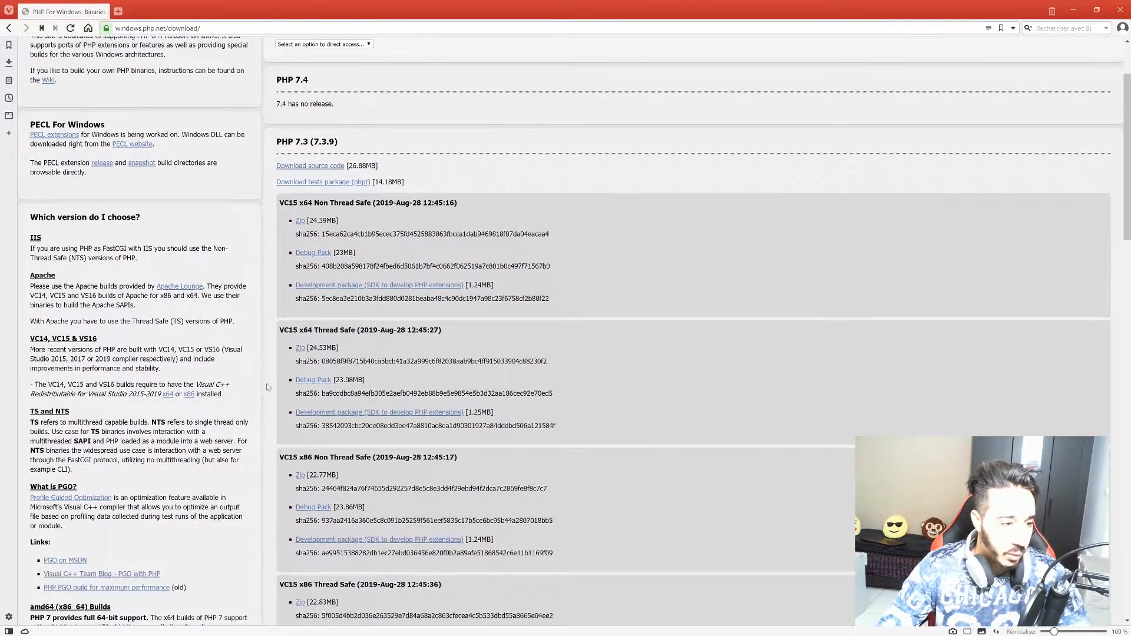
# Download php-7.3.9-Win32-VC15-x64.zip (Thread Safe) and open it in WinRAR.
pyautogui.click(300, 349)
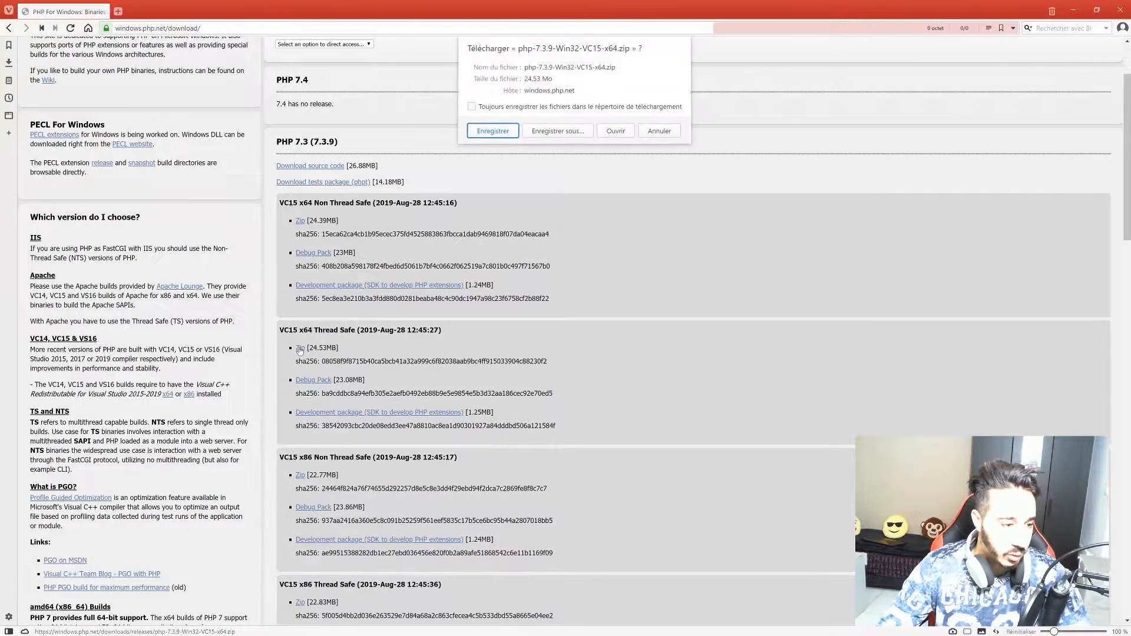
pyautogui.click(557, 133)
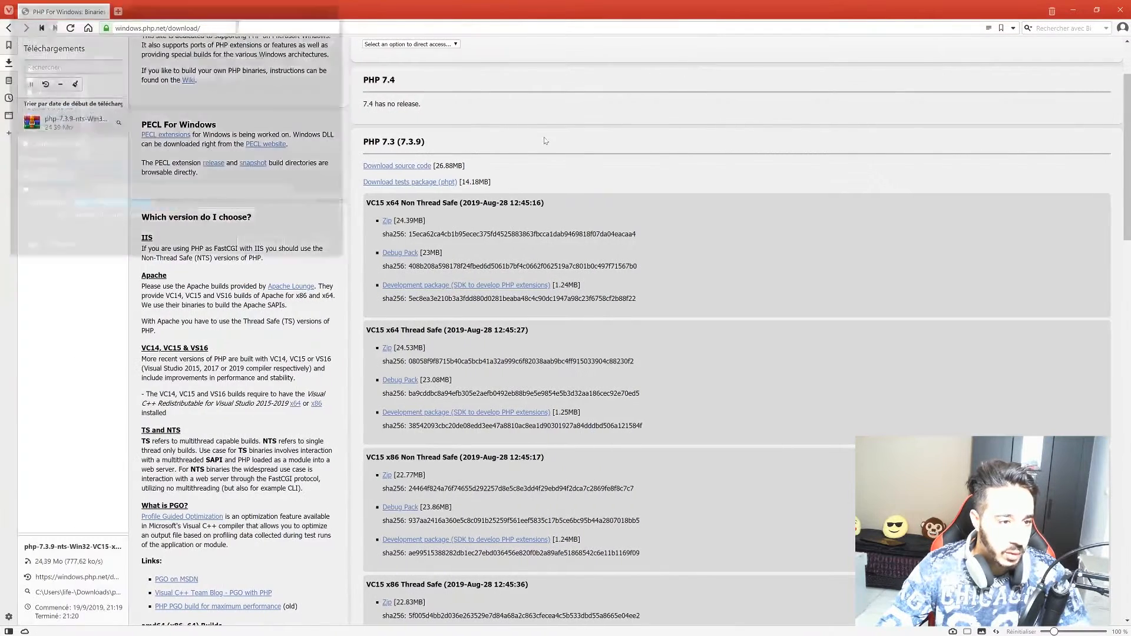
pyautogui.moveTo(91, 7); pyautogui.dragTo(246, 65)
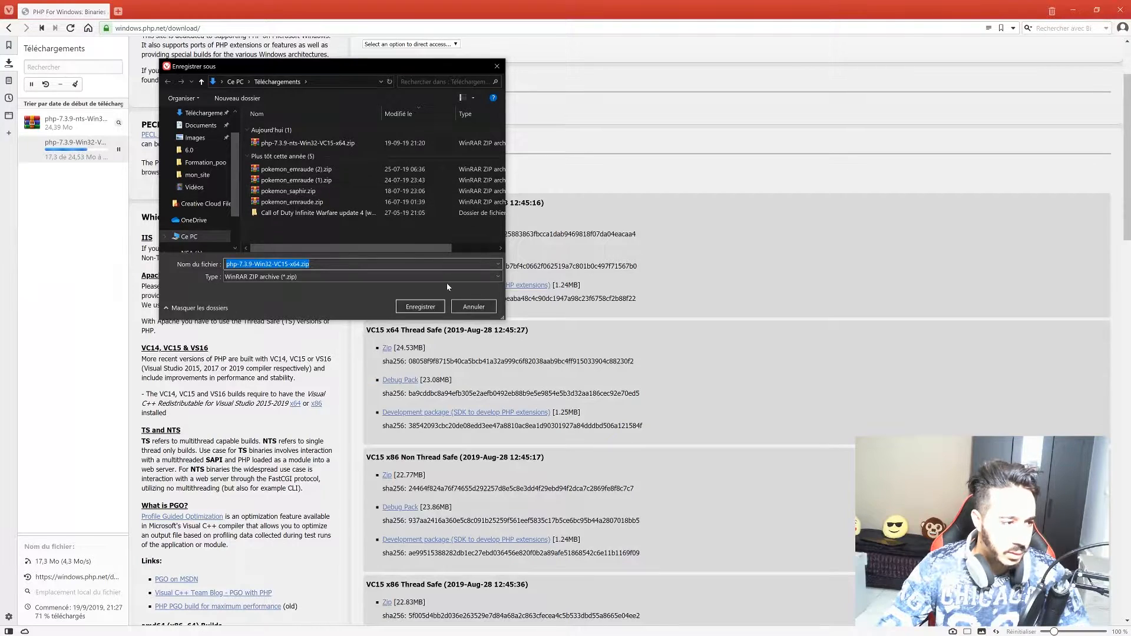
pyautogui.click(472, 307)
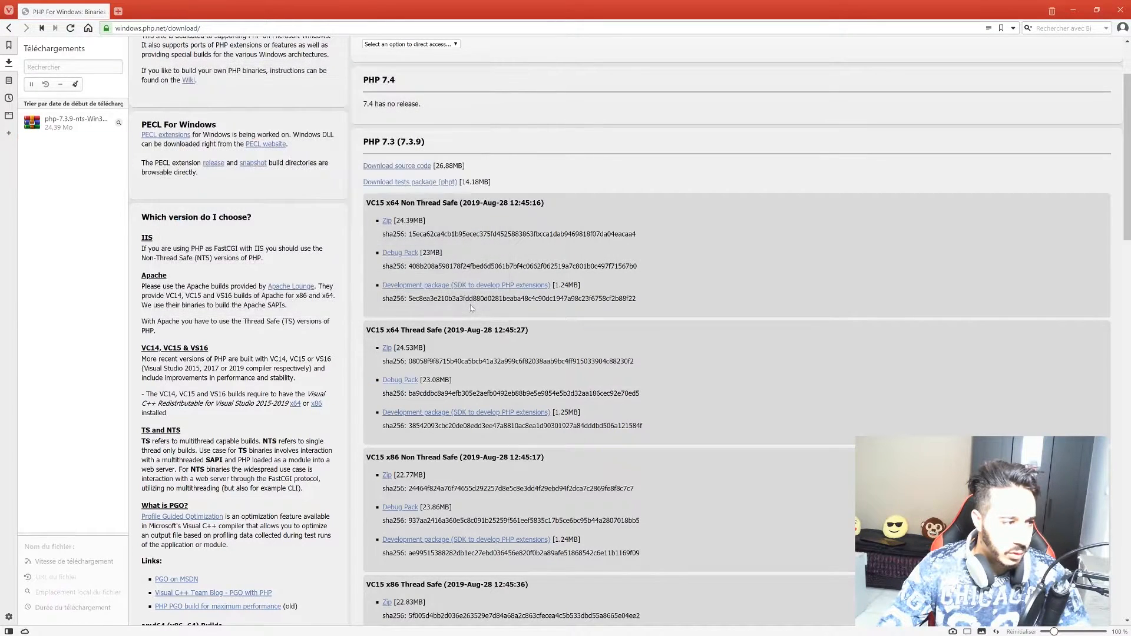
pyautogui.click(387, 348)
pyautogui.click(548, 131)
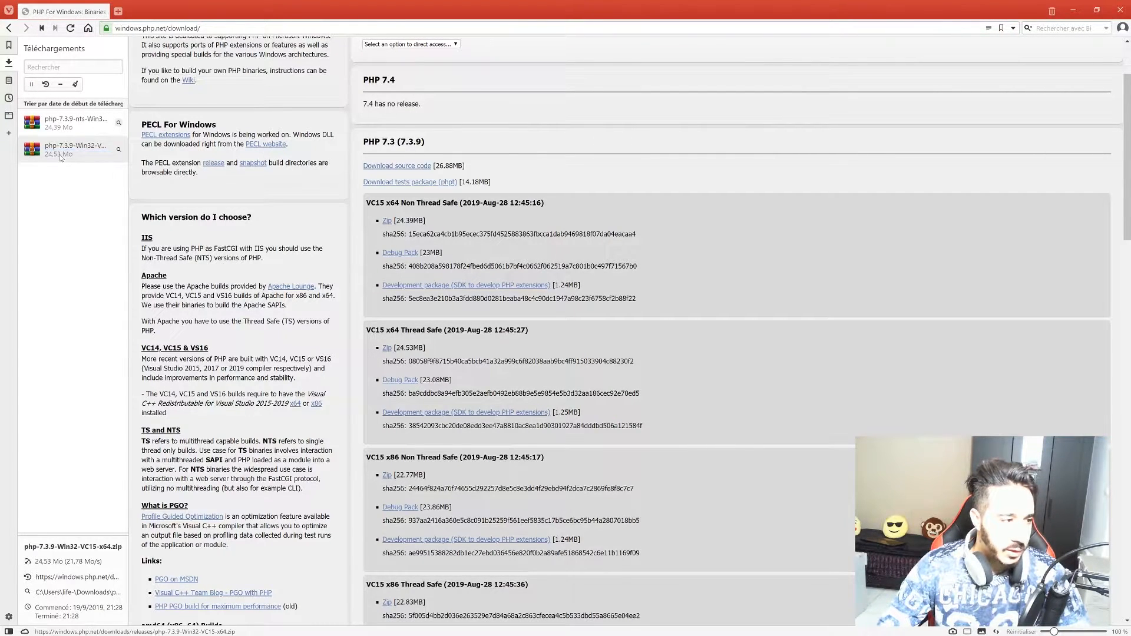
pyautogui.doubleClick(61, 147)
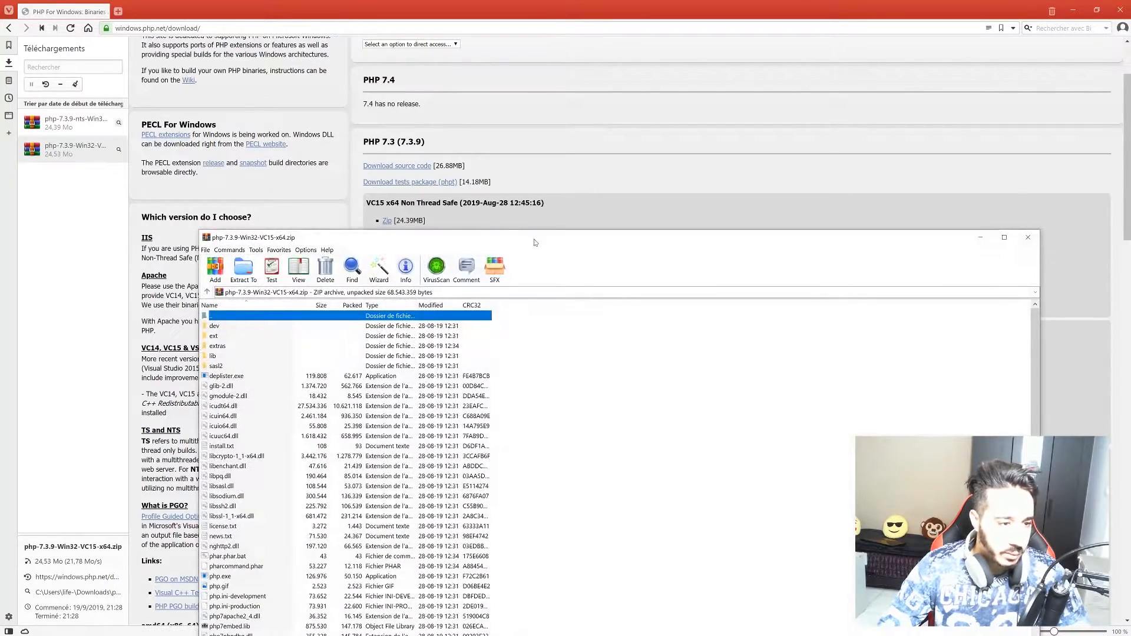
# Minimise the browser and browse File Explorer to C:\dev.
pyautogui.moveTo(536, 243); pyautogui.dragTo(512, 211)
pyautogui.click(1078, 12)
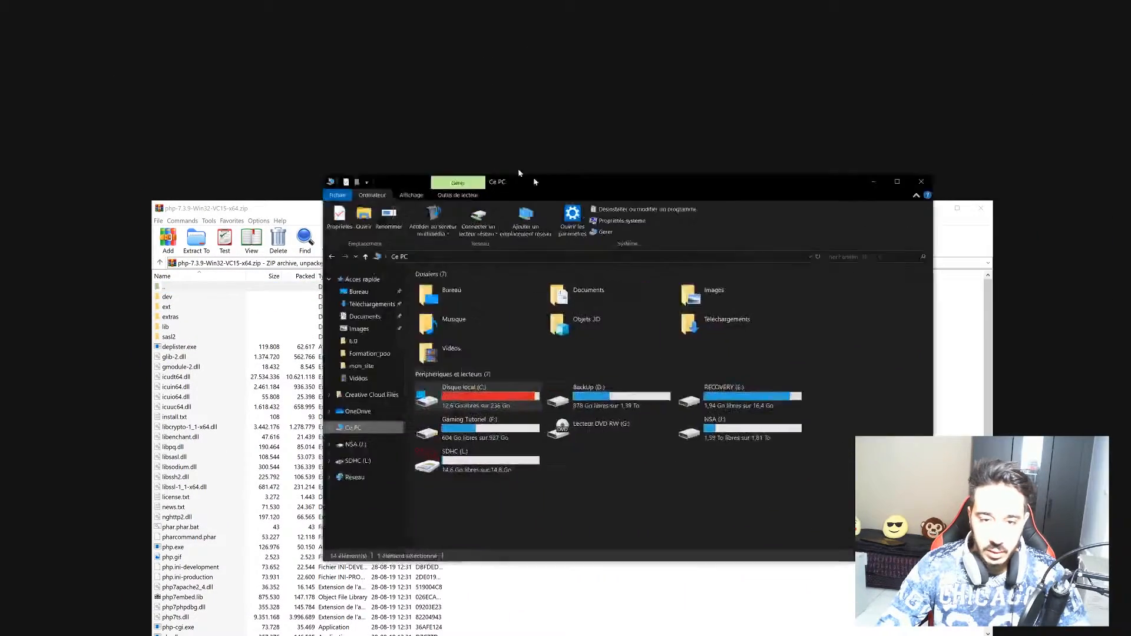
pyautogui.moveTo(517, 171); pyautogui.dragTo(632, 33)
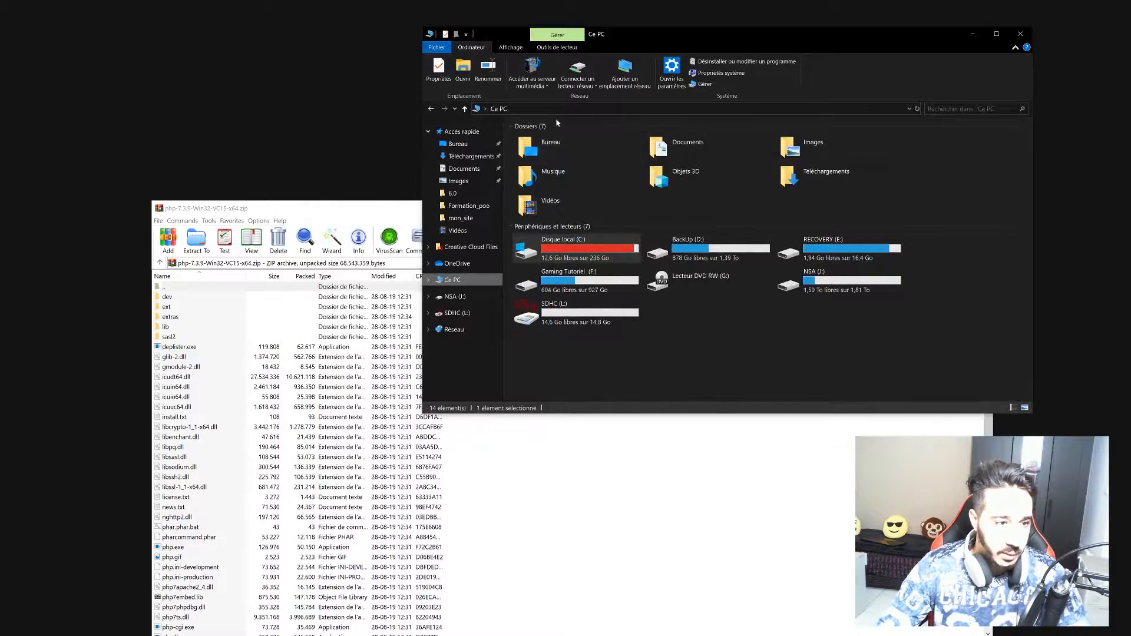
pyautogui.doubleClick(559, 242)
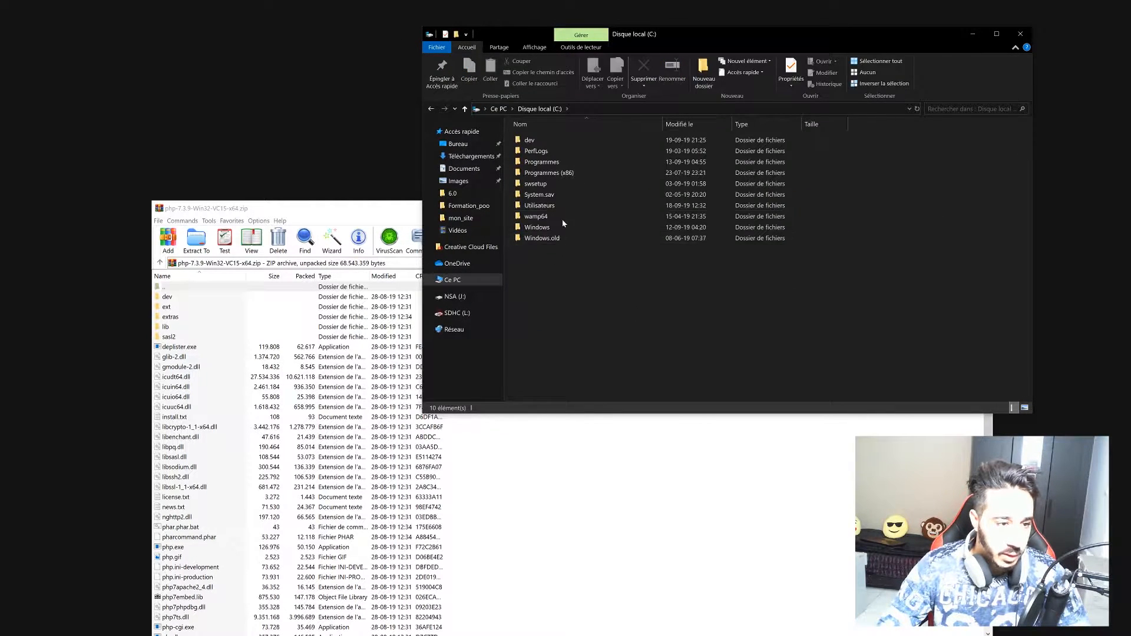
pyautogui.click(536, 141)
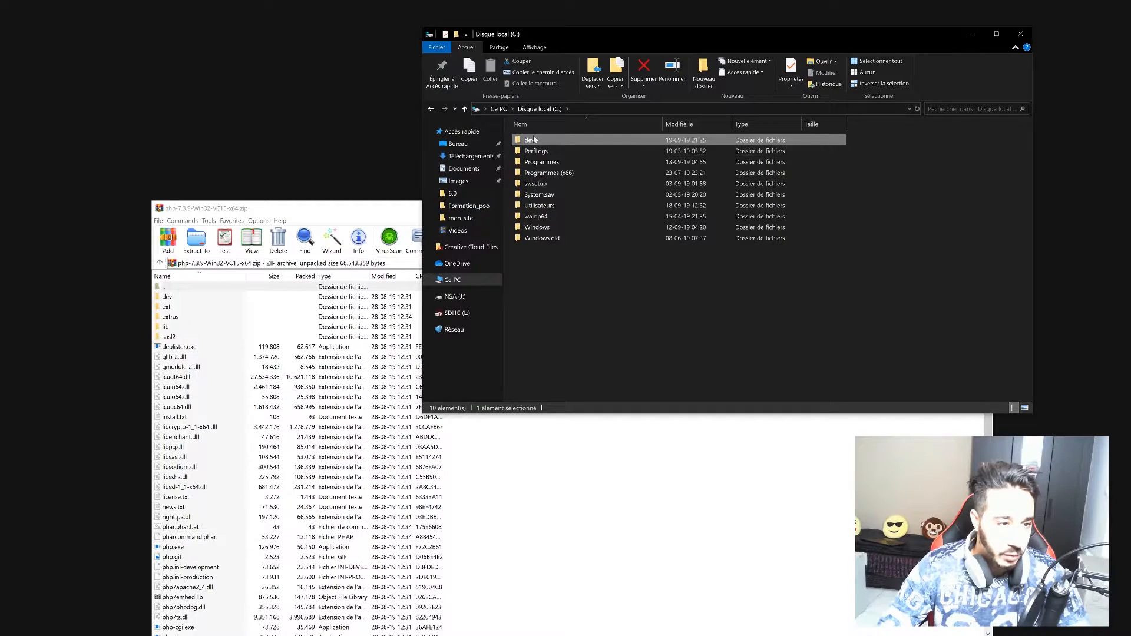
pyautogui.doubleClick(534, 140)
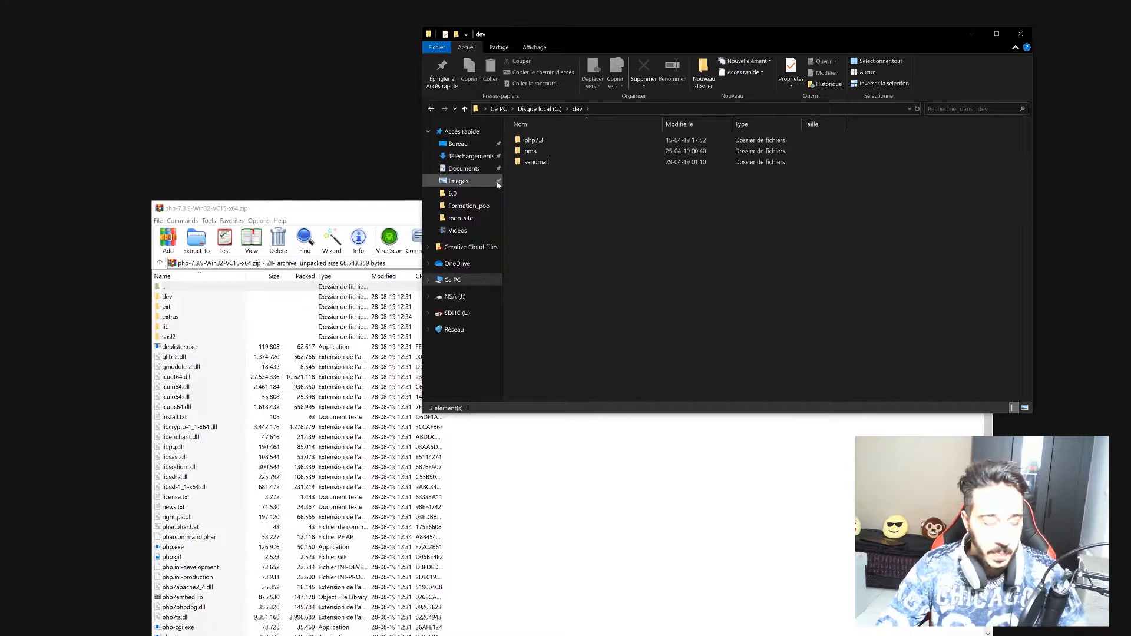
# Create a new folder named php_3_9 in C:\dev and open it.
pyautogui.rightClick(529, 178)
pyautogui.moveTo(588, 376)
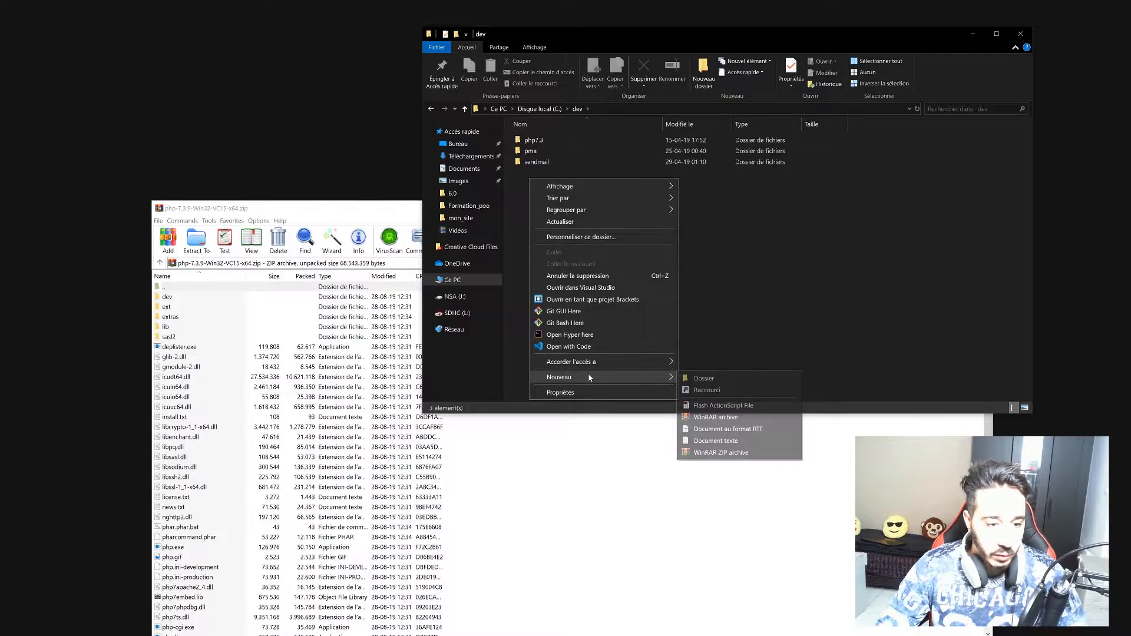
pyautogui.click(707, 377)
pyautogui.write('php_3_9')
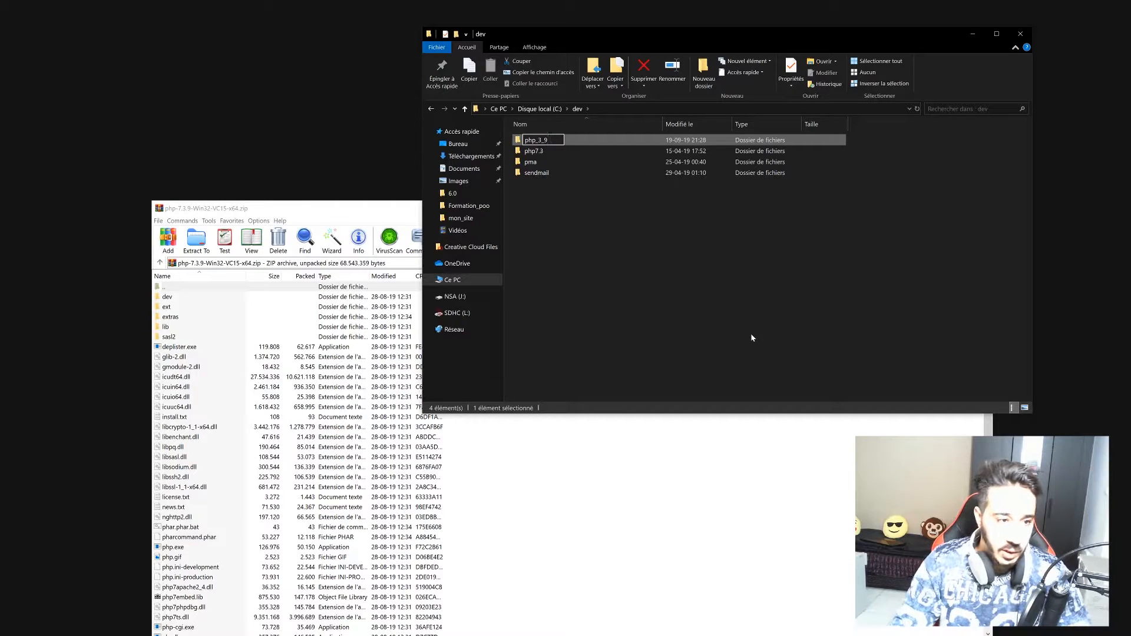
pyautogui.press('Return')
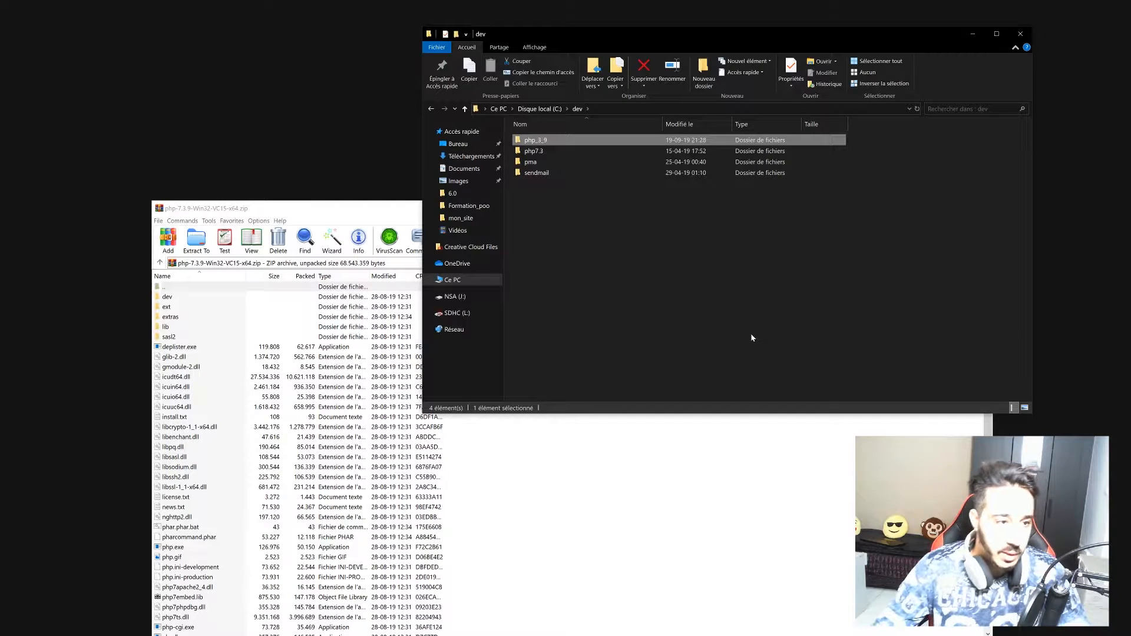
pyautogui.doubleClick(570, 143)
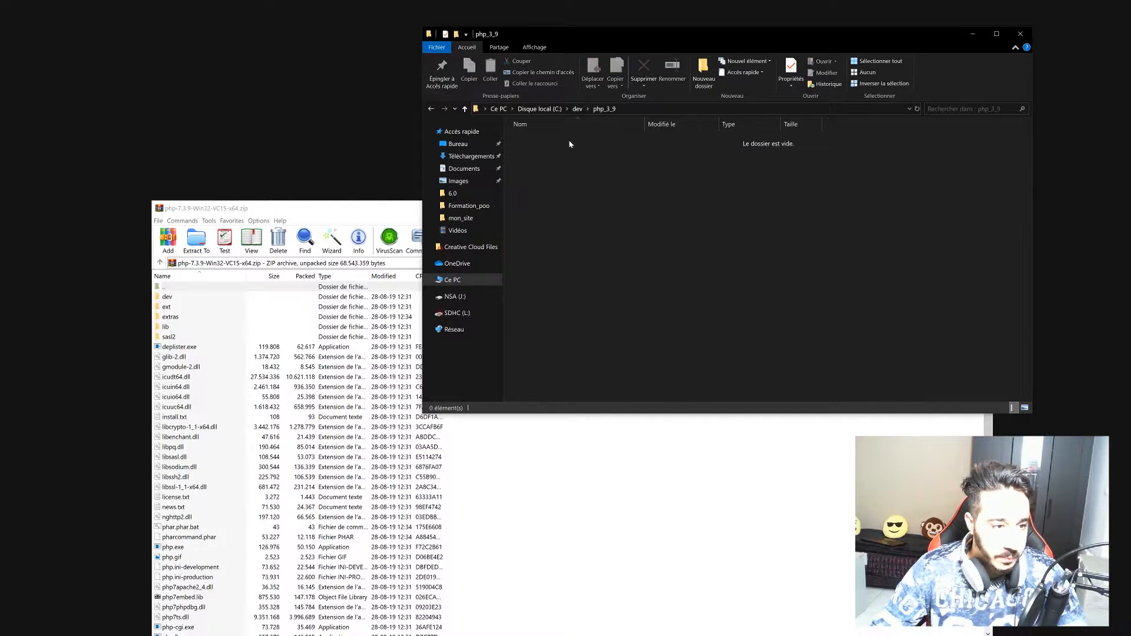
# Extract every file from the PHP 7.3.9 zip into C:\dev\php_3_9, then close WinRAR.
pyautogui.click(621, 486)
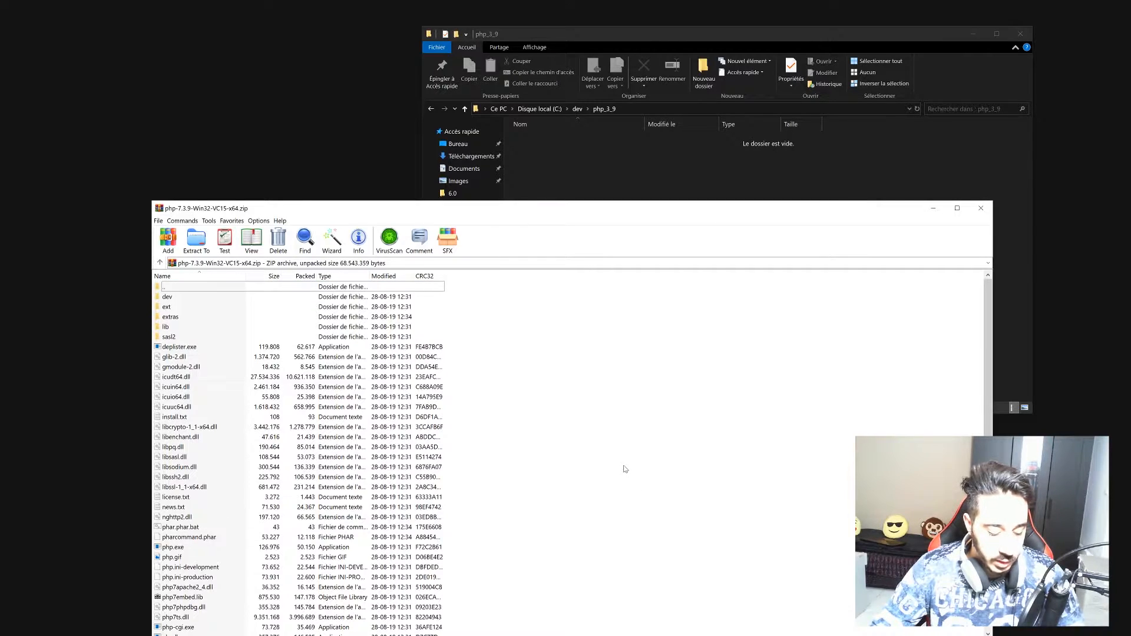
pyautogui.hotkey('ctrl', 'a')
pyautogui.moveTo(609, 152); pyautogui.dragTo(609, 154)
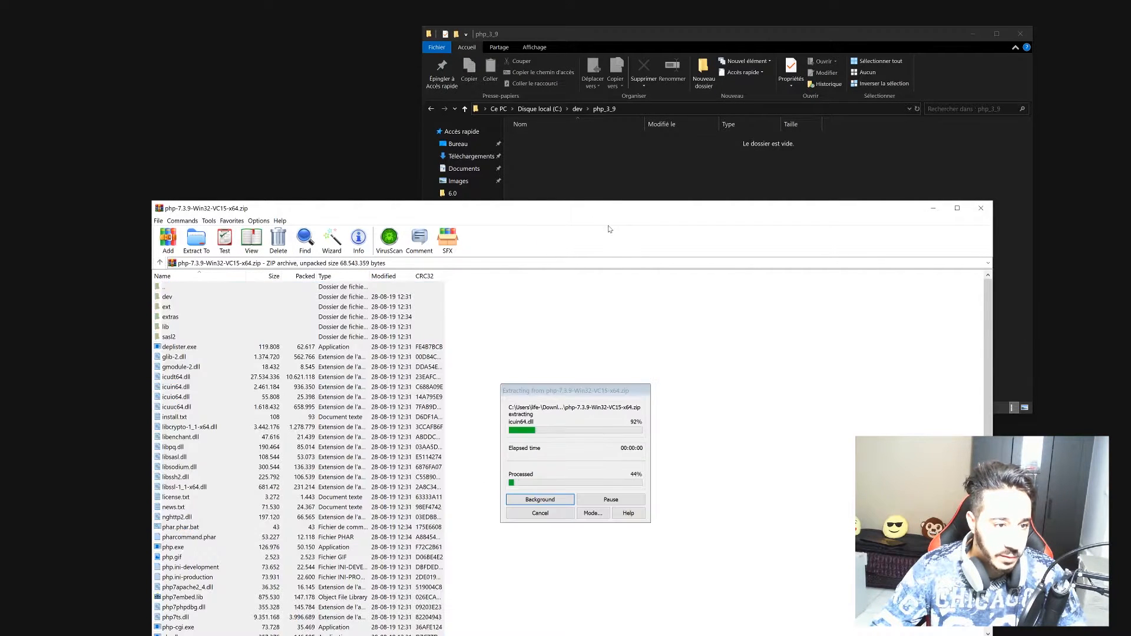
pyautogui.click(315, 211)
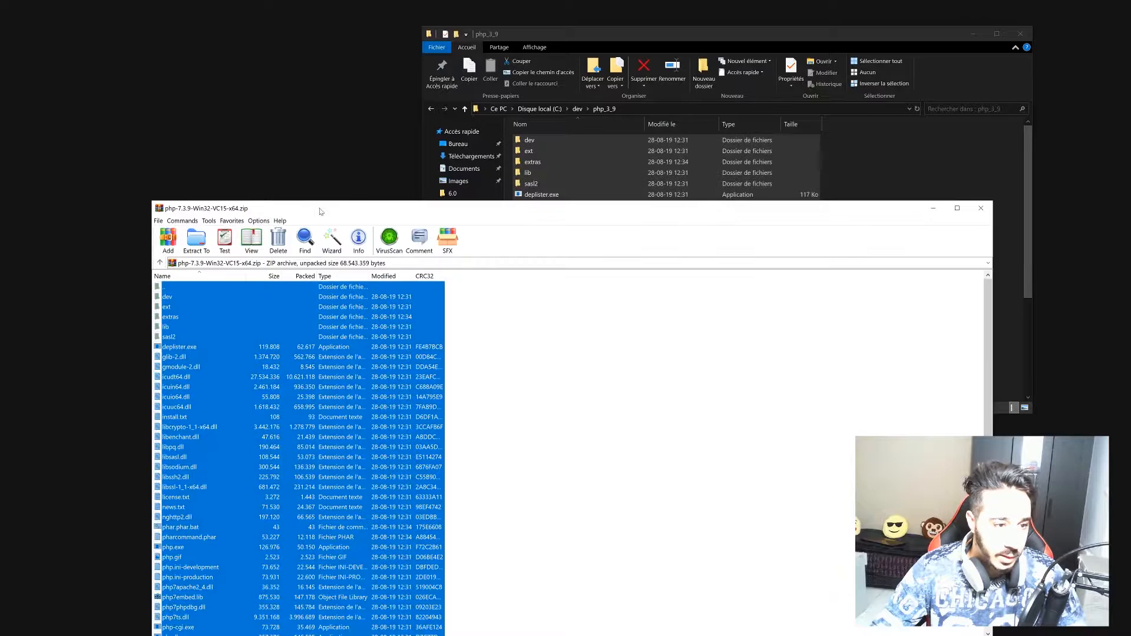
pyautogui.click(981, 208)
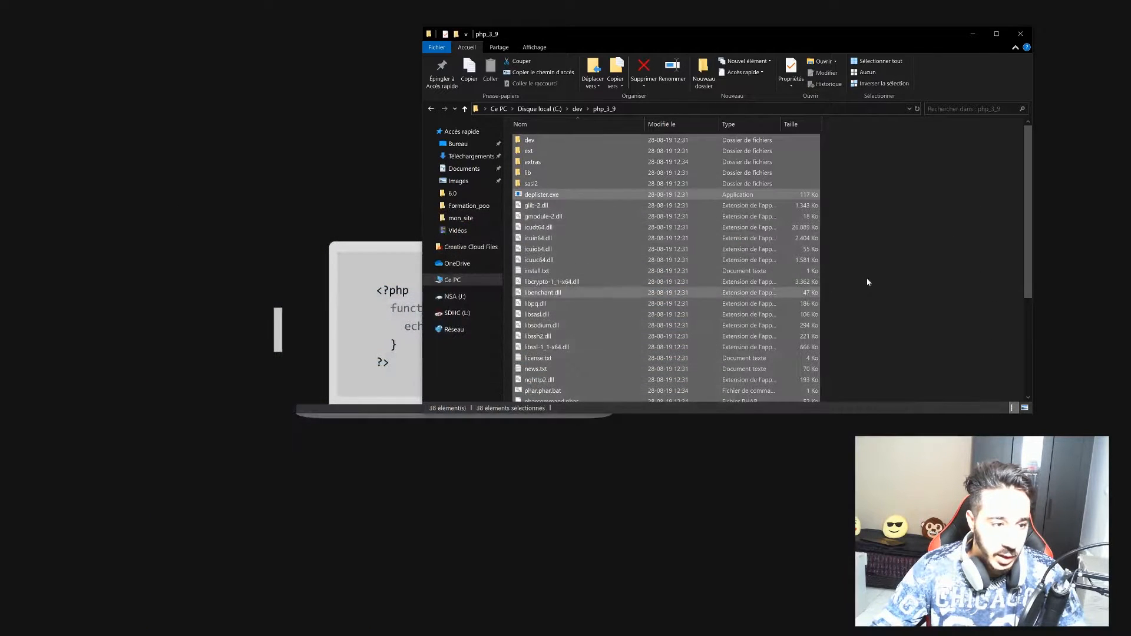
pyautogui.click(935, 245)
pyautogui.scroll(-1, 701, 230)
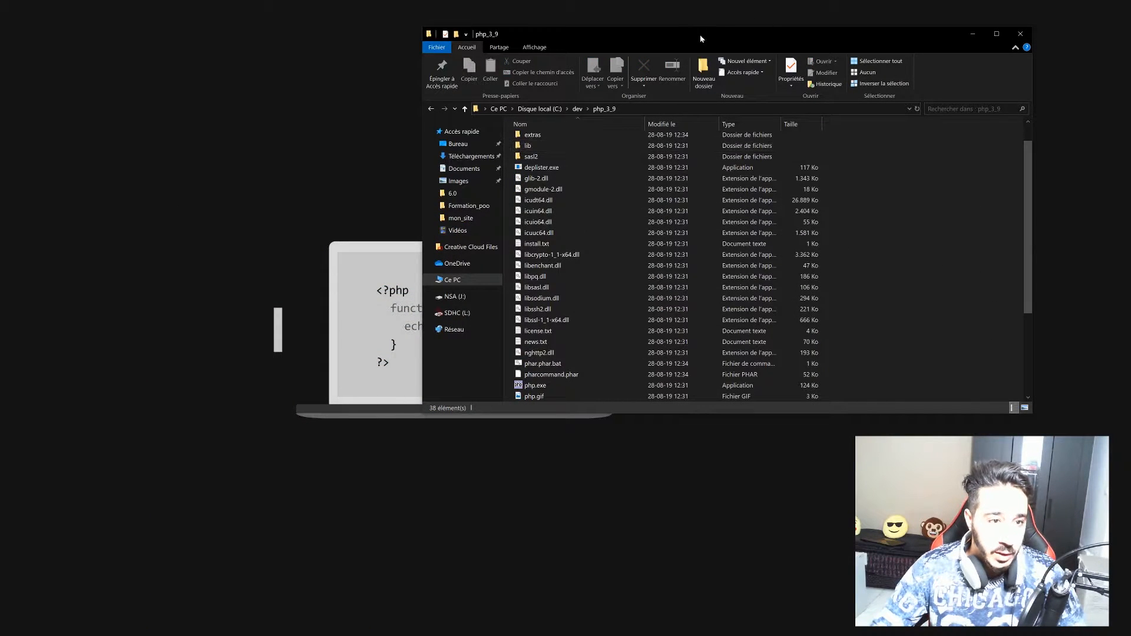
pyautogui.moveTo(648, 37); pyautogui.dragTo(540, 93)
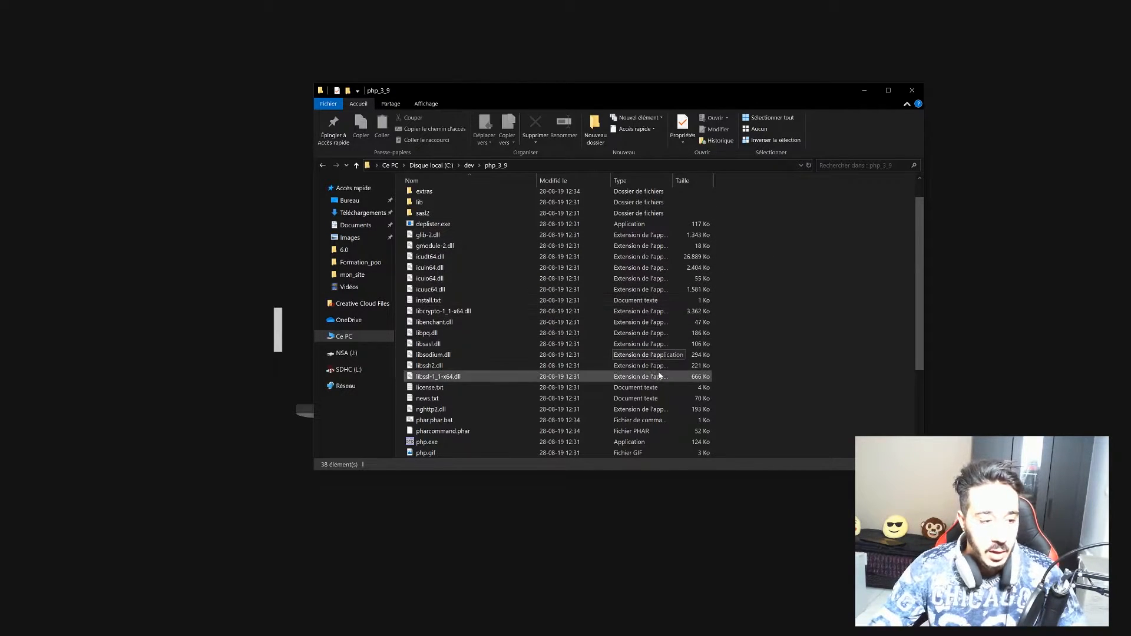
pyautogui.scroll(-4, 657, 377)
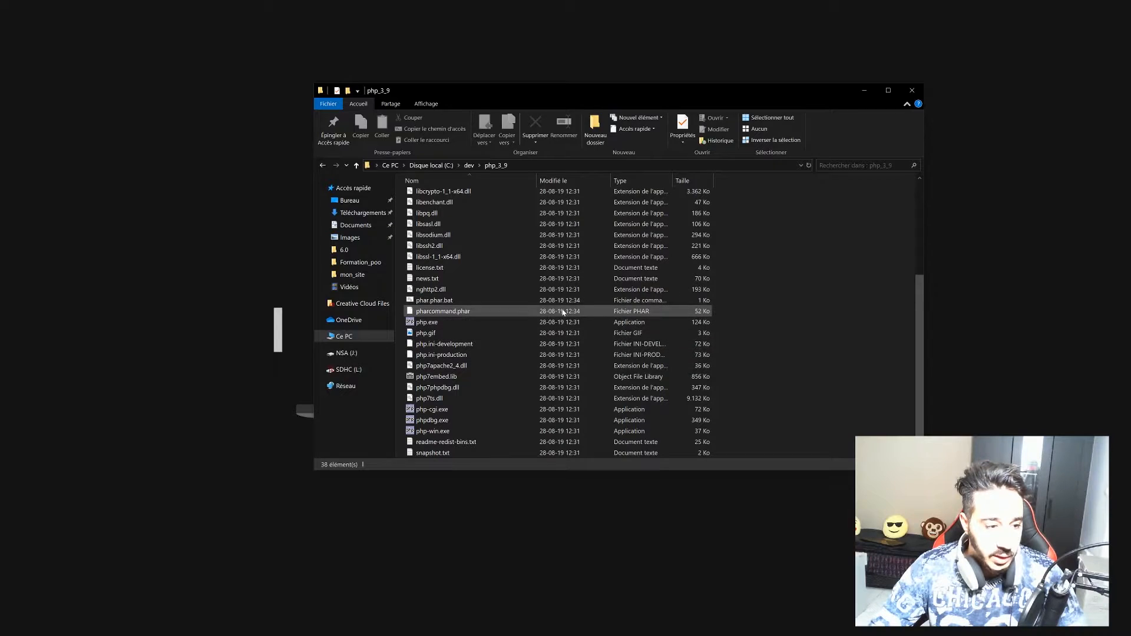
# Copy and paste php.ini-development to make a duplicate in php_3_9.
pyautogui.click(456, 346)
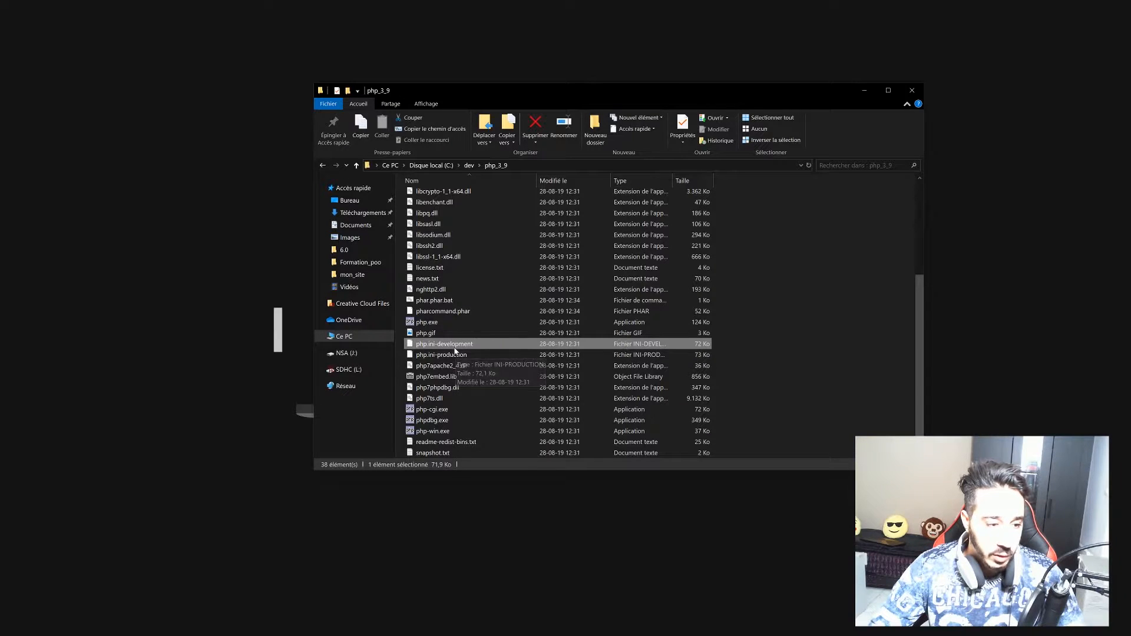
pyautogui.rightClick(454, 346)
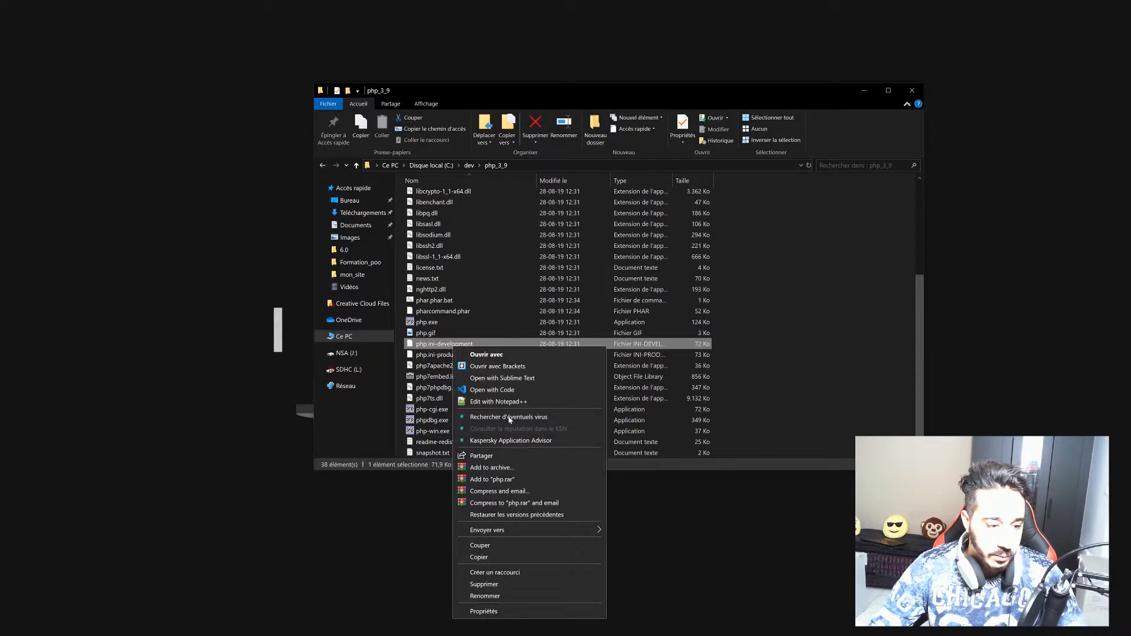
pyautogui.click(493, 555)
pyautogui.rightClick(765, 361)
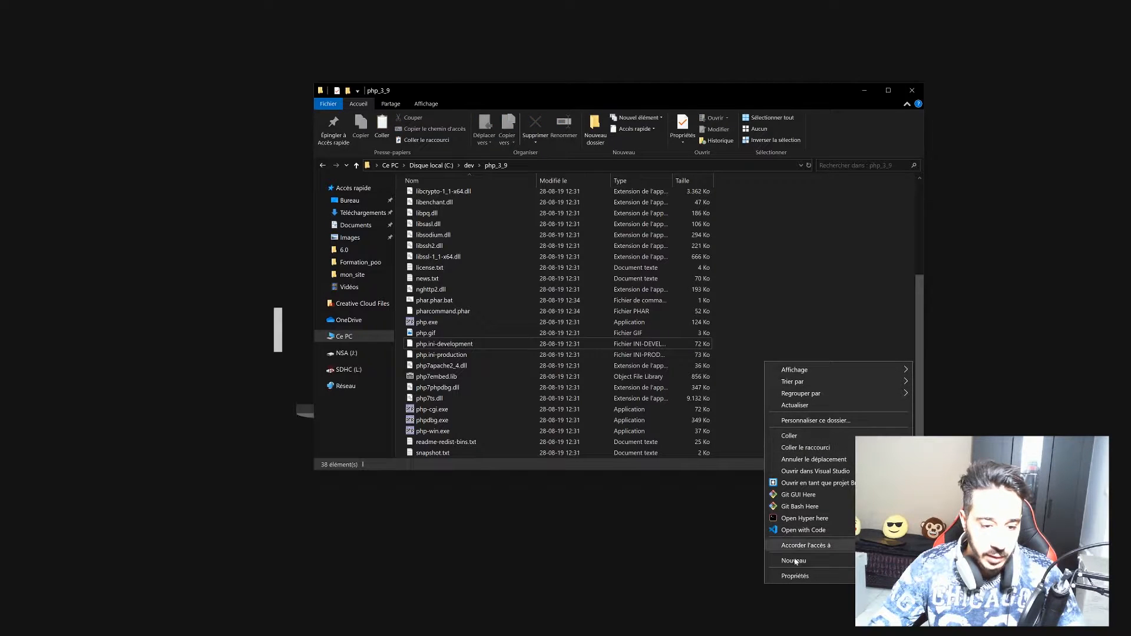
pyautogui.click(790, 437)
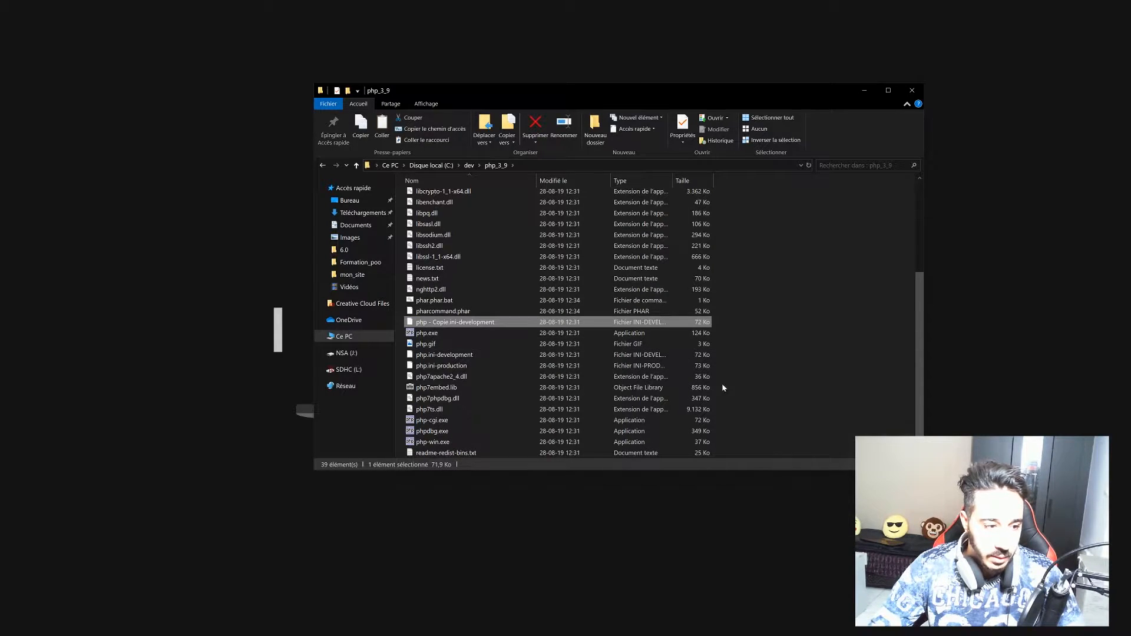
# Rename the duplicate to php.ini and accept the extension change.
pyautogui.rightClick(472, 326)
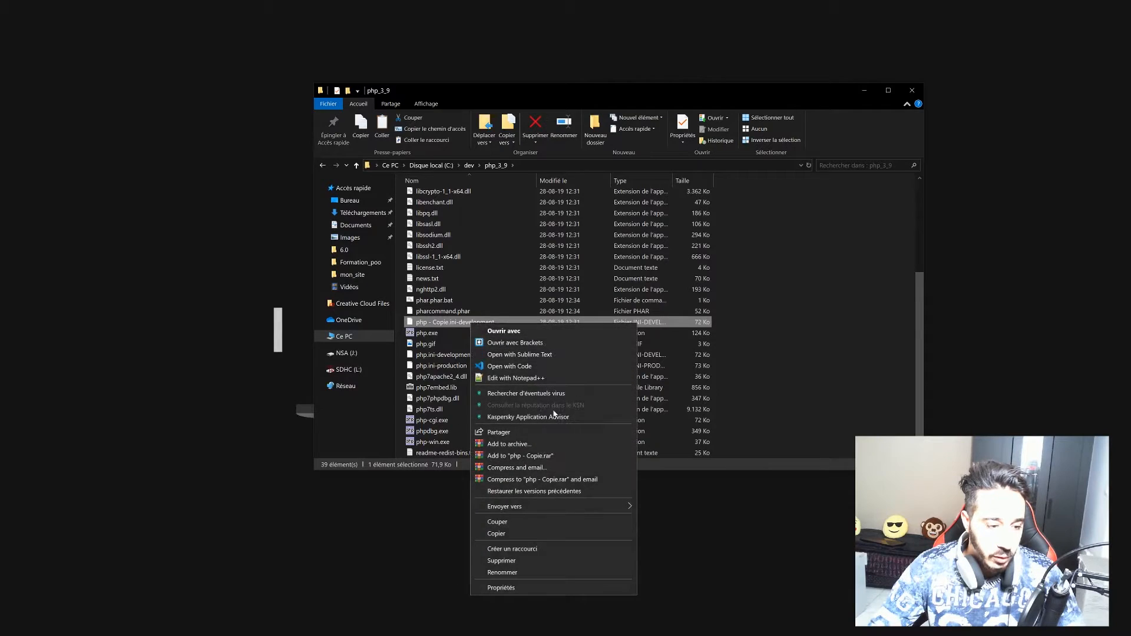
pyautogui.click(526, 570)
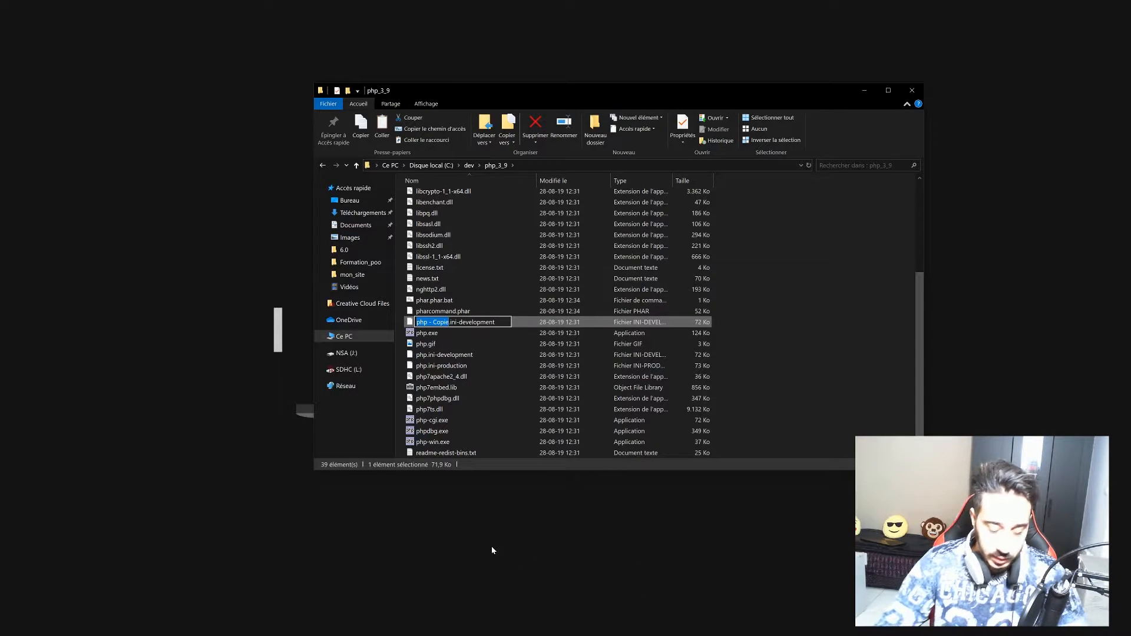
pyautogui.press('Right')
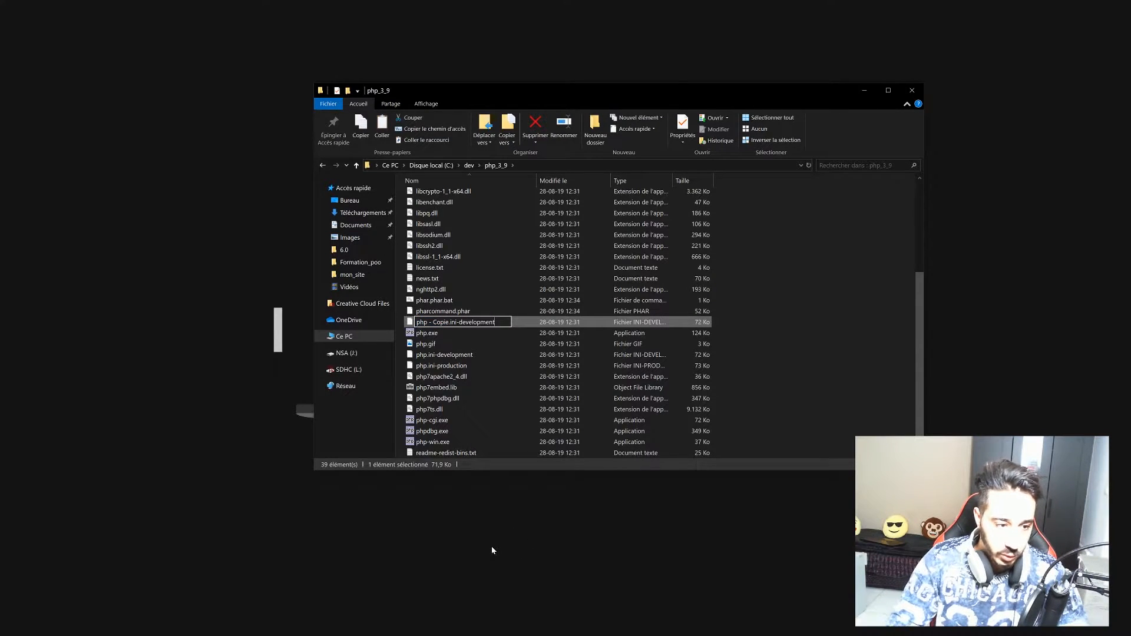
pyautogui.press('Return')
pyautogui.press('Return')
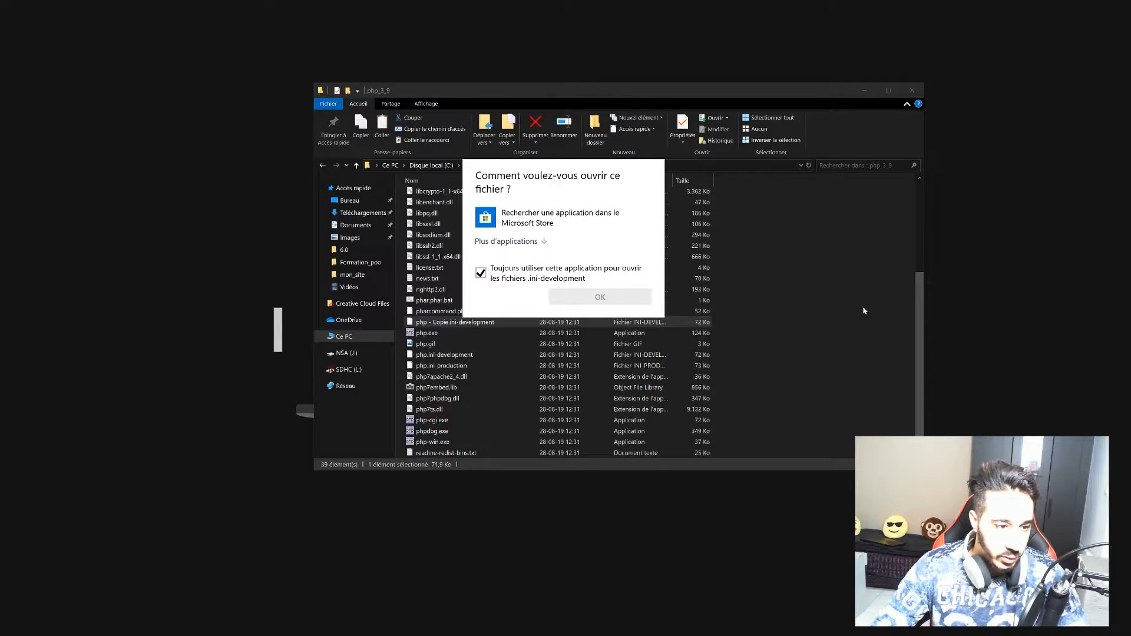
pyautogui.press('Escape')
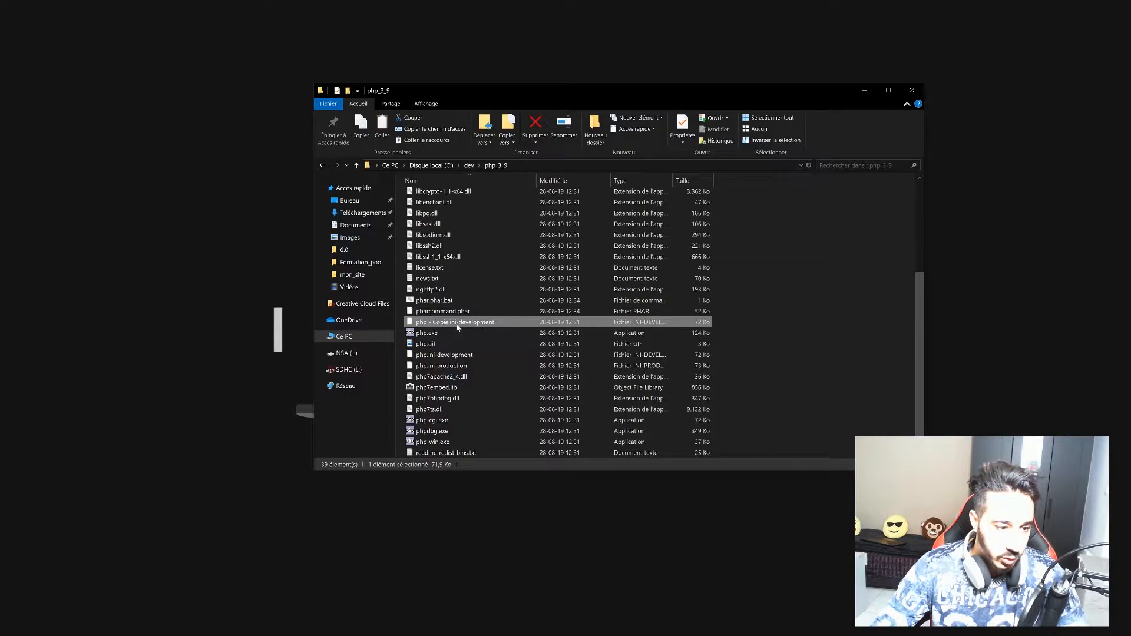
pyautogui.rightClick(478, 328)
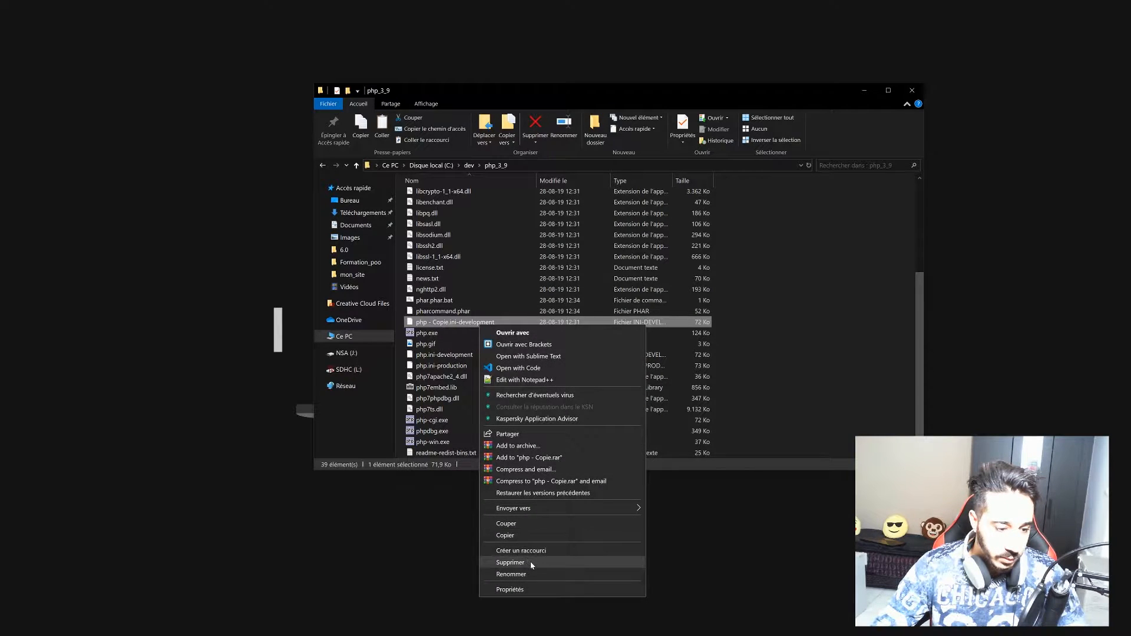
pyautogui.click(542, 573)
pyautogui.press('BackSpace')
pyautogui.hotkey('ctrl', 'a')
pyautogui.press('BackSpace')
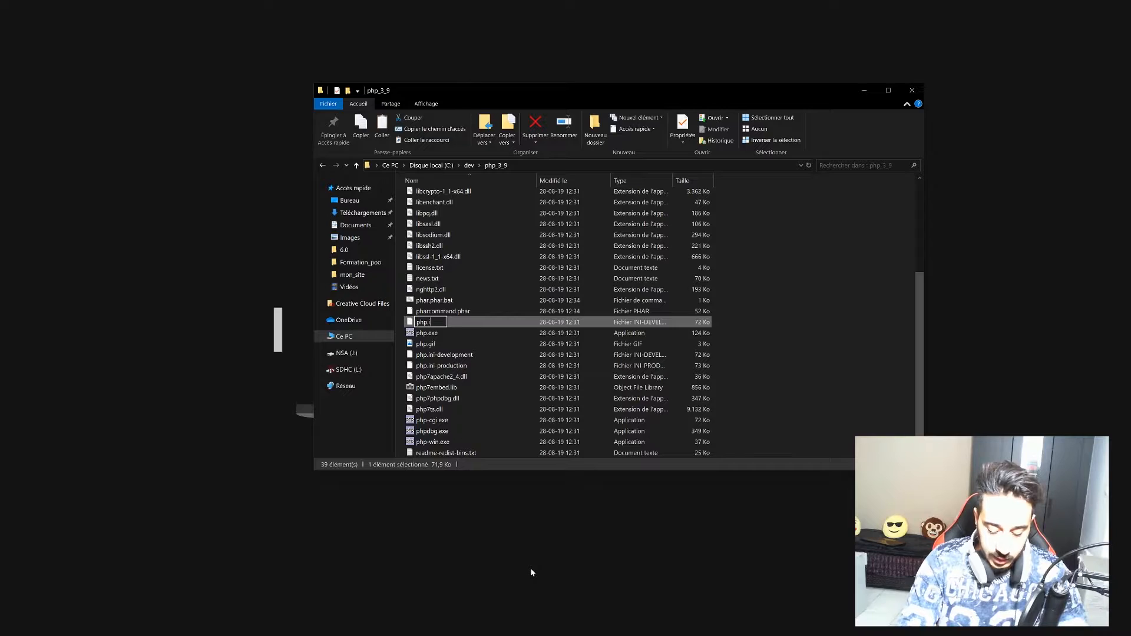
pyautogui.press('Return')
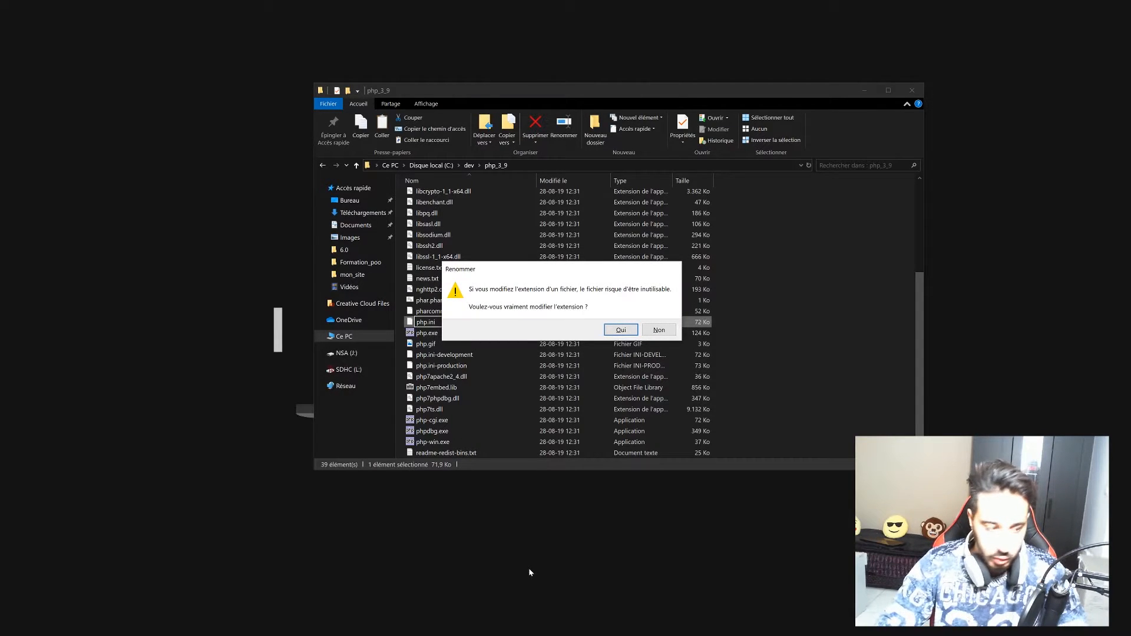
pyautogui.press('Return')
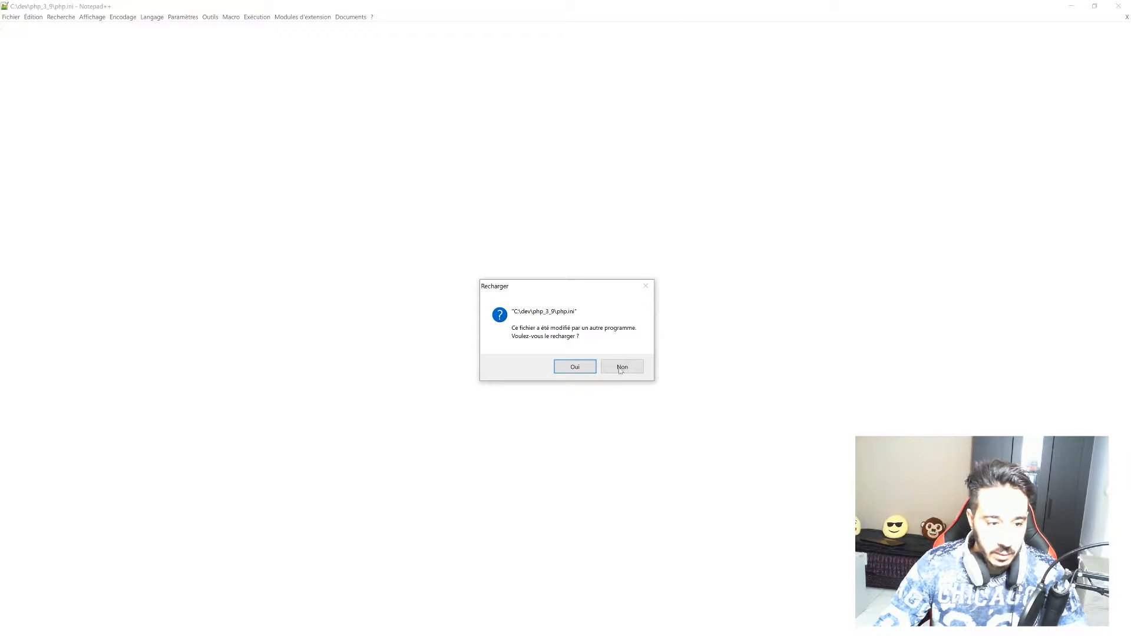
# Close the stale php.ini without saving, maximise Notepad++ and enlarge the text.
pyautogui.click(622, 367)
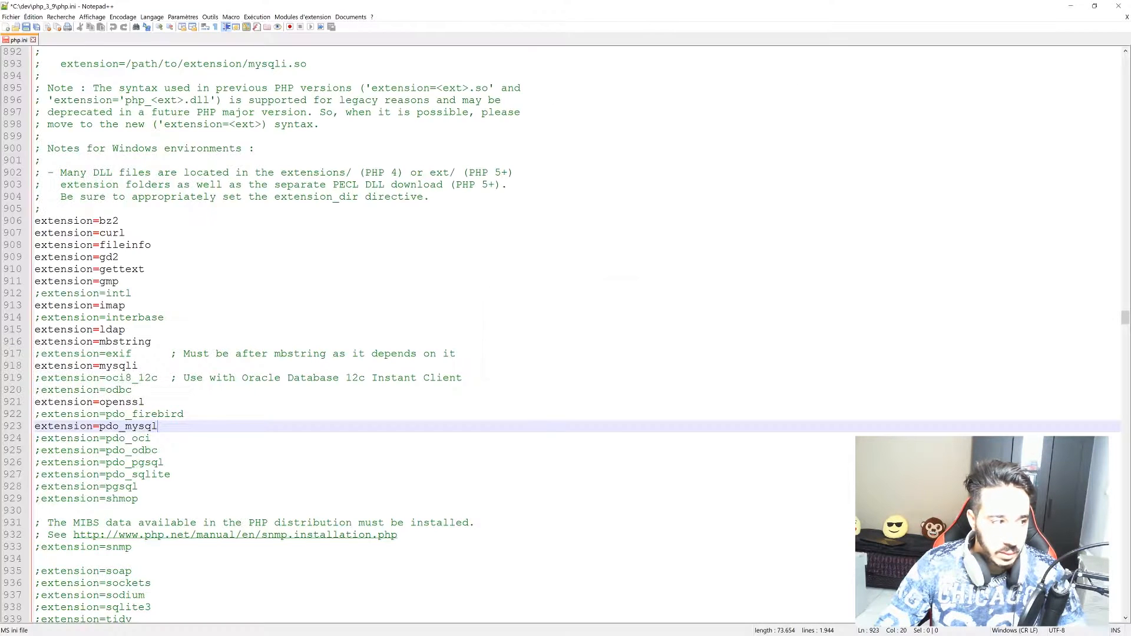
pyautogui.click(34, 40)
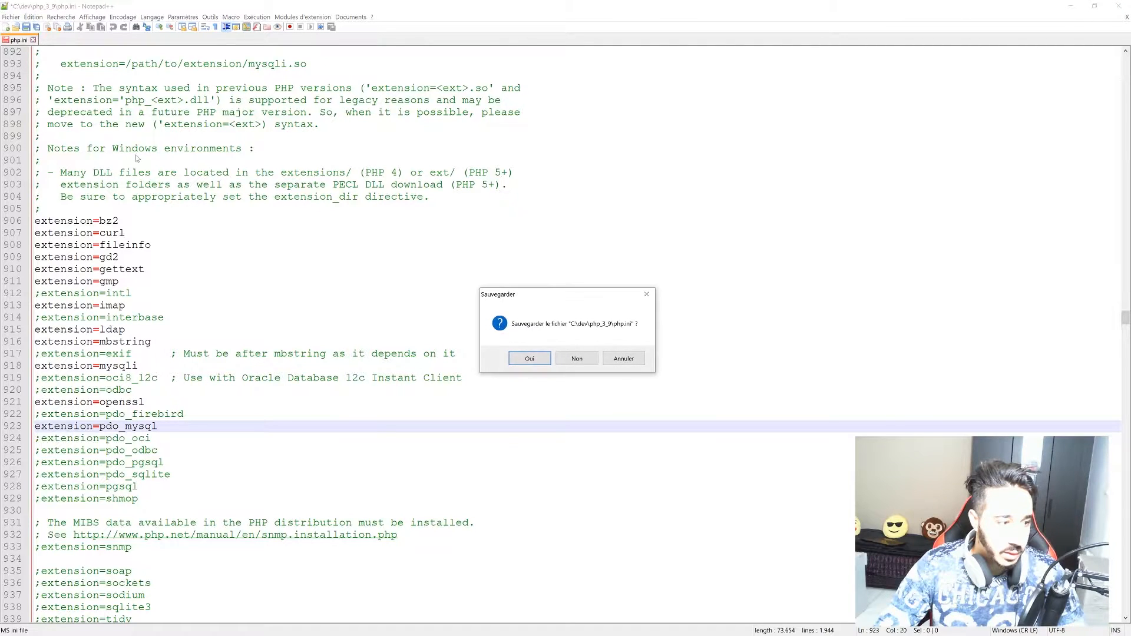
pyautogui.click(577, 358)
pyautogui.moveTo(436, 11); pyautogui.dragTo(444, 521)
pyautogui.moveTo(436, 411); pyautogui.dragTo(405, 2)
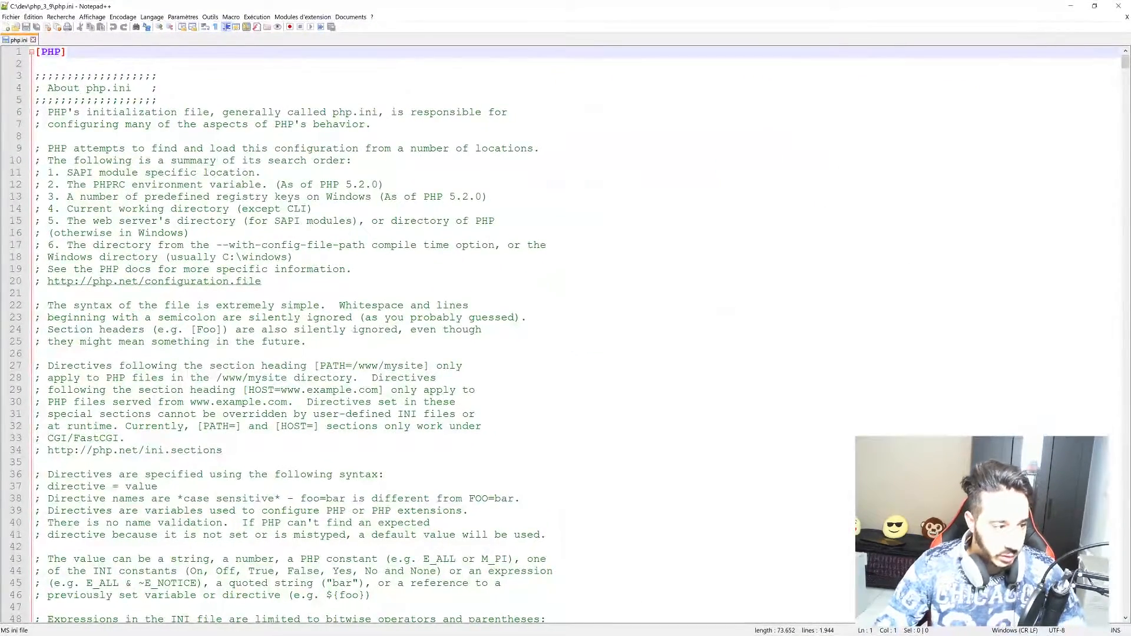
pyautogui.press('ctrl+KP_Add')
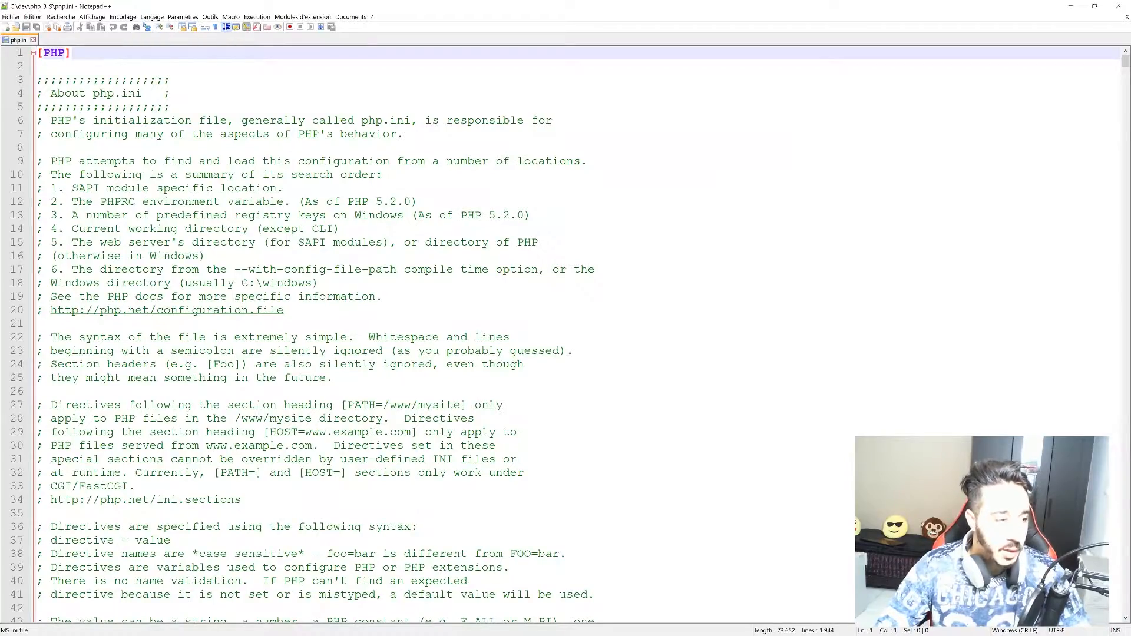
# Remove the leading semicolon from the Windows extension_dir = "ext" line.
pyautogui.scroll(-17, 566, 336)
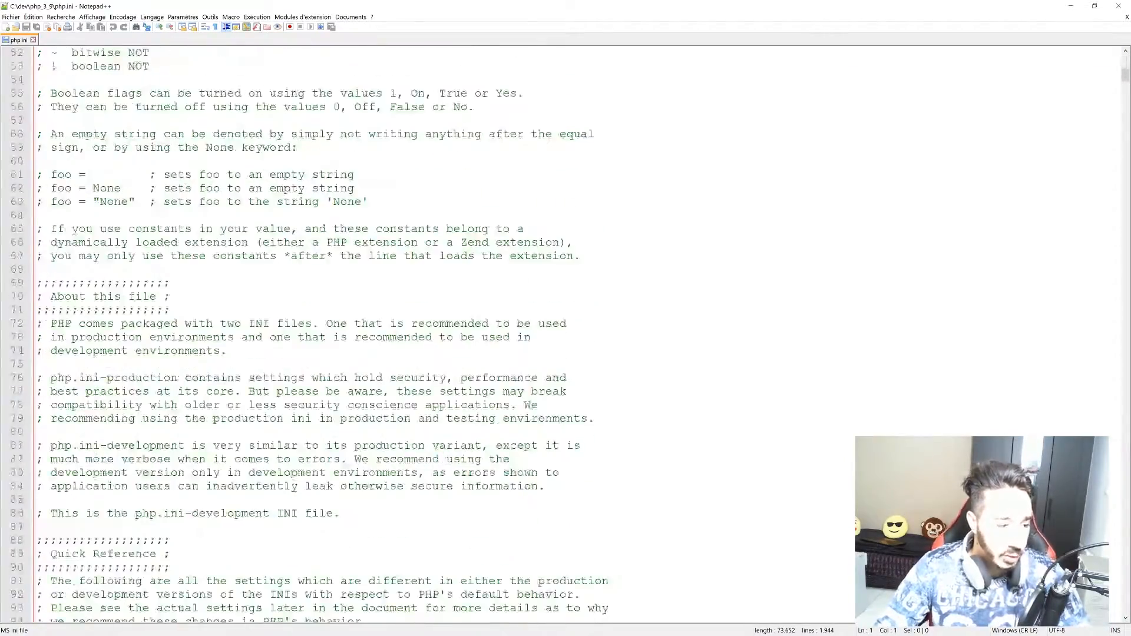
pyautogui.scroll(-20, 565, 336)
pyautogui.scroll(-20, 565, 336)
pyautogui.scroll(-20, 565, 336)
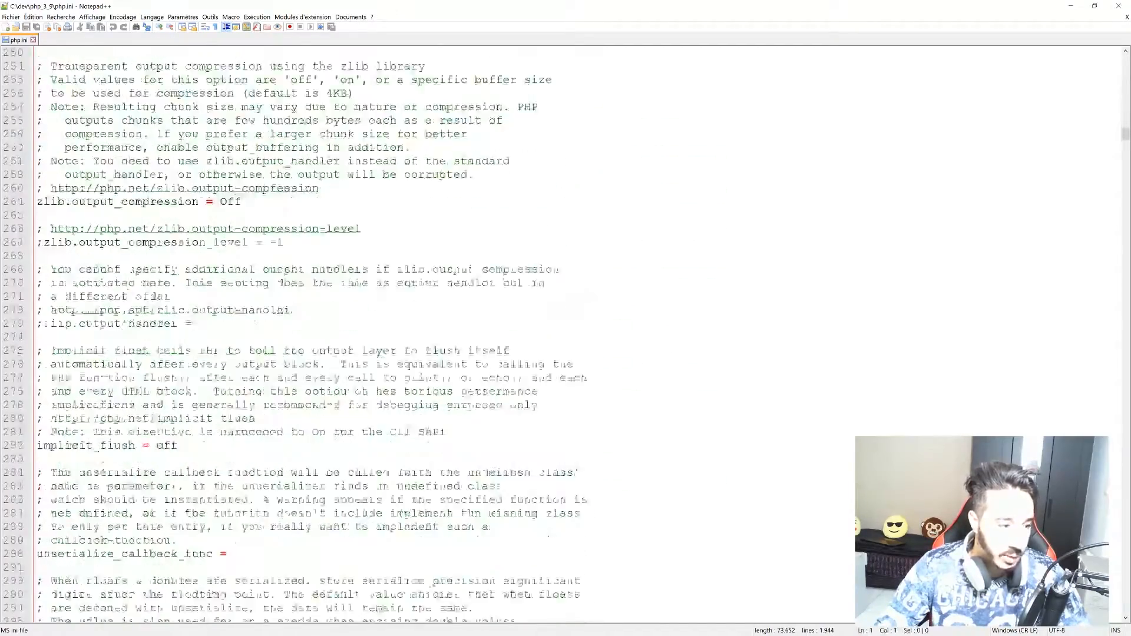
pyautogui.scroll(-18, 566, 335)
pyautogui.scroll(-11, 565, 336)
pyautogui.scroll(-16, 565, 335)
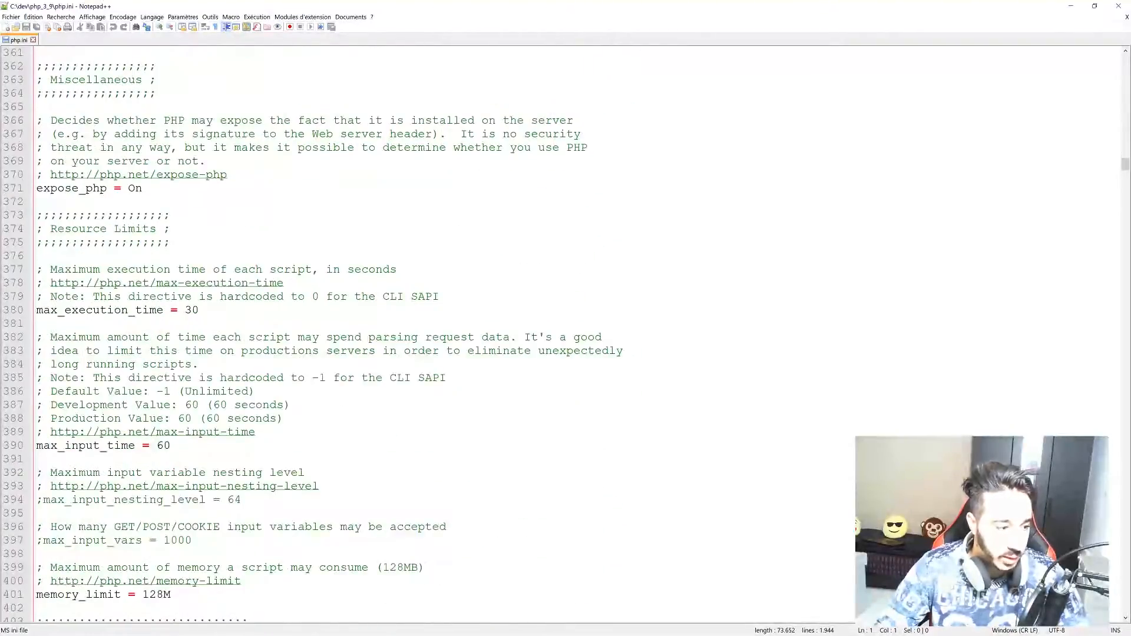
pyautogui.scroll(-20, 566, 335)
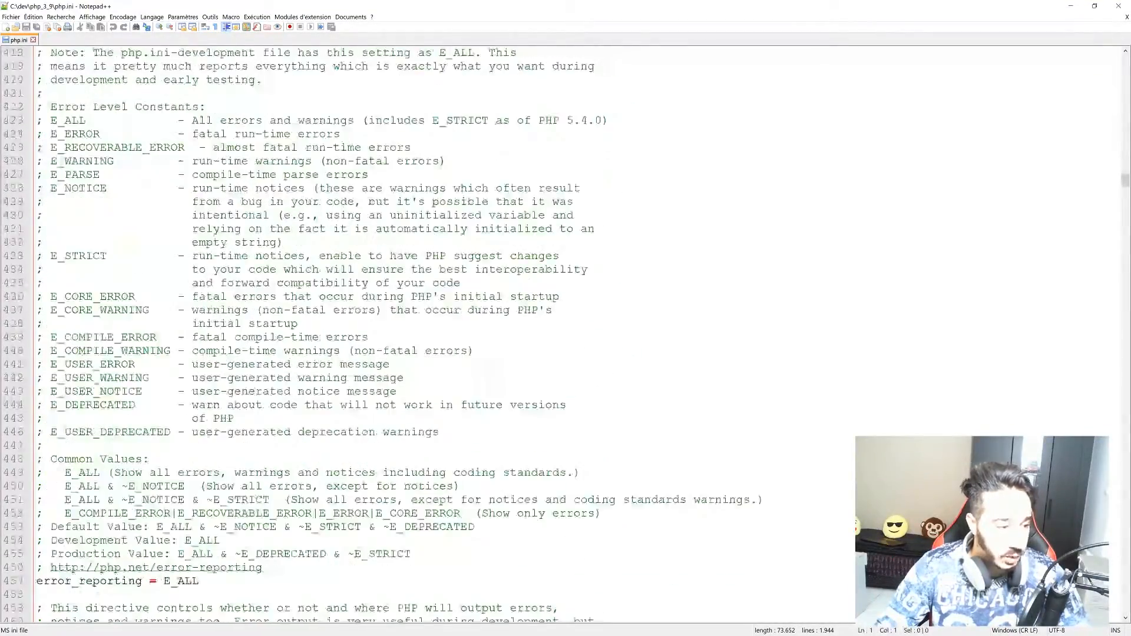
pyautogui.scroll(-20, 566, 336)
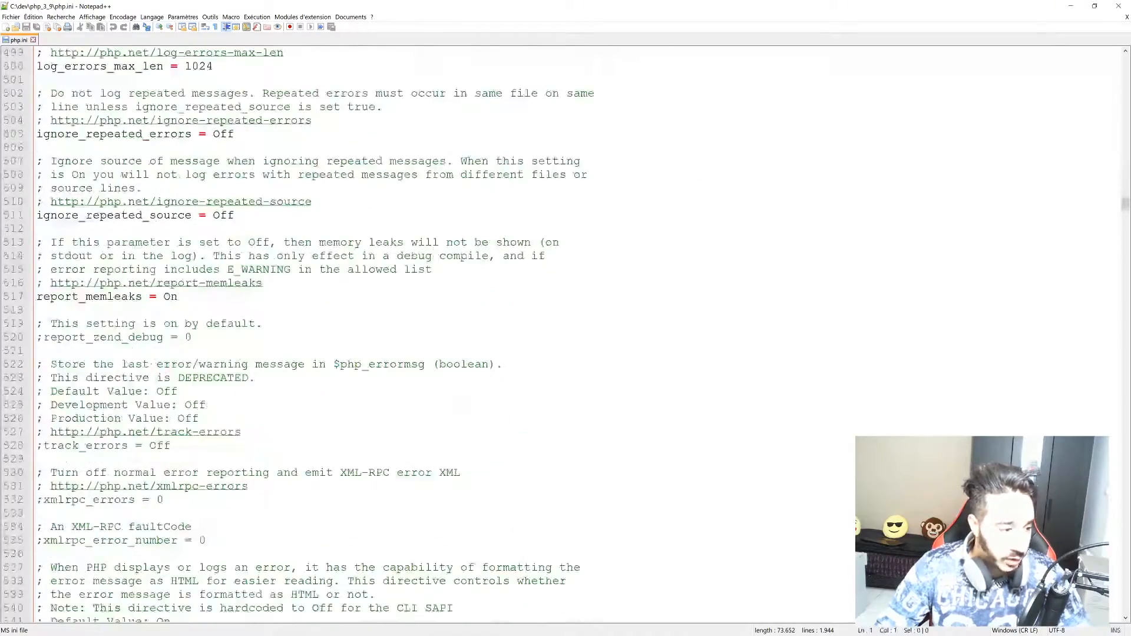
pyautogui.scroll(-12, 566, 336)
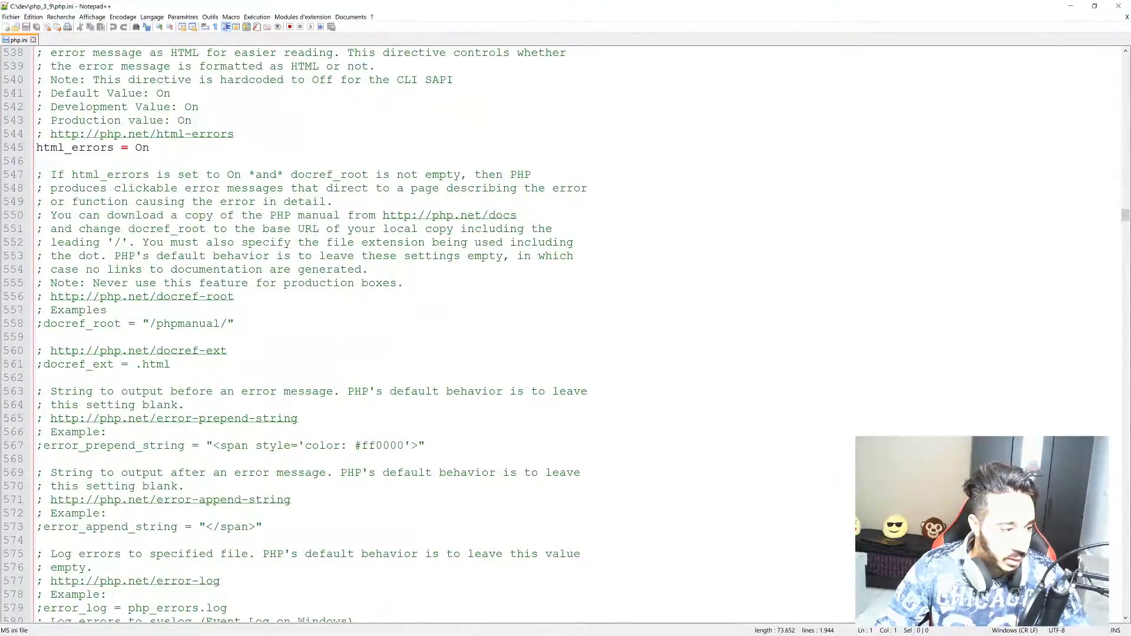
pyautogui.scroll(-17, 566, 336)
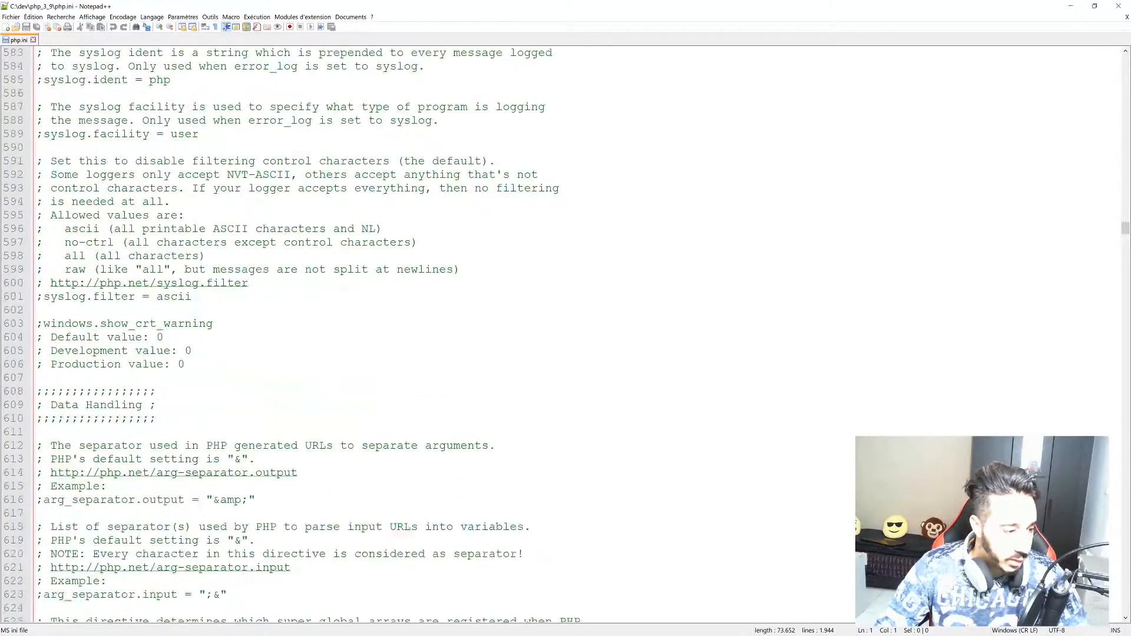
pyautogui.scroll(-20, 566, 336)
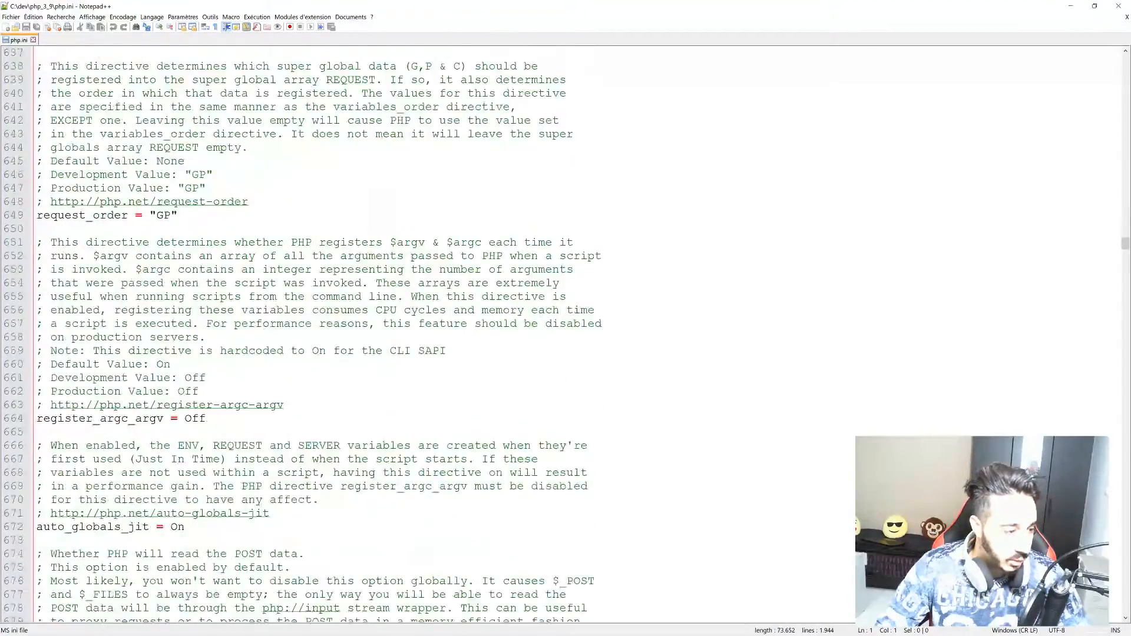
pyautogui.scroll(-7, 566, 336)
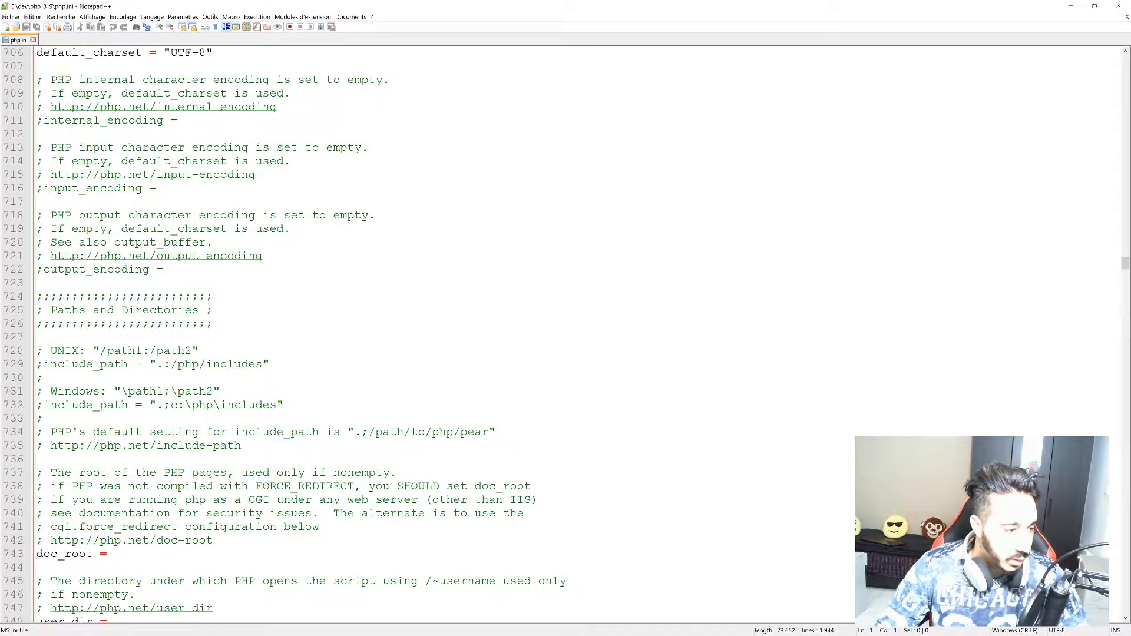
pyautogui.scroll(-5, 565, 336)
pyautogui.scroll(-2, 566, 336)
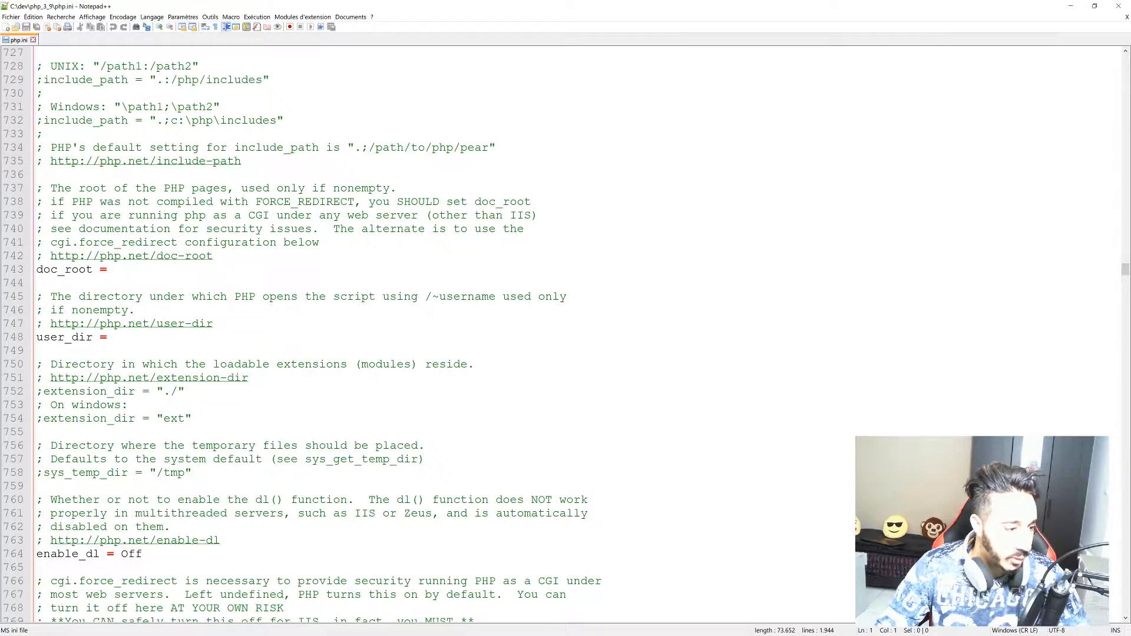
pyautogui.moveTo(192, 418); pyautogui.dragTo(157, 419)
pyautogui.click(197, 432)
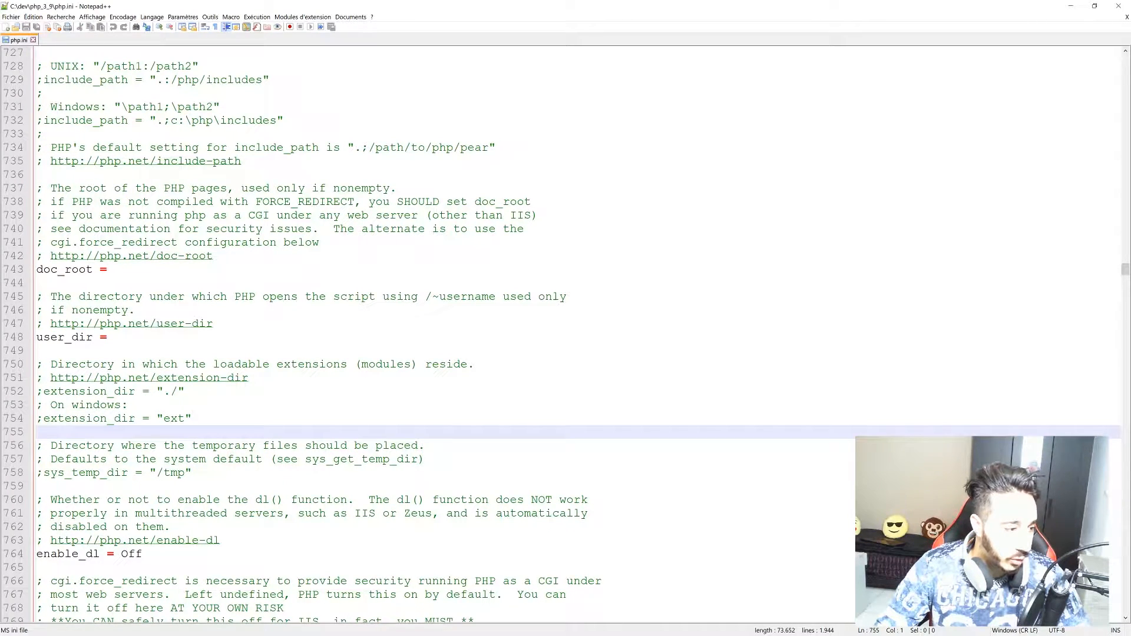
pyautogui.press('Up')
pyautogui.press('Delete')
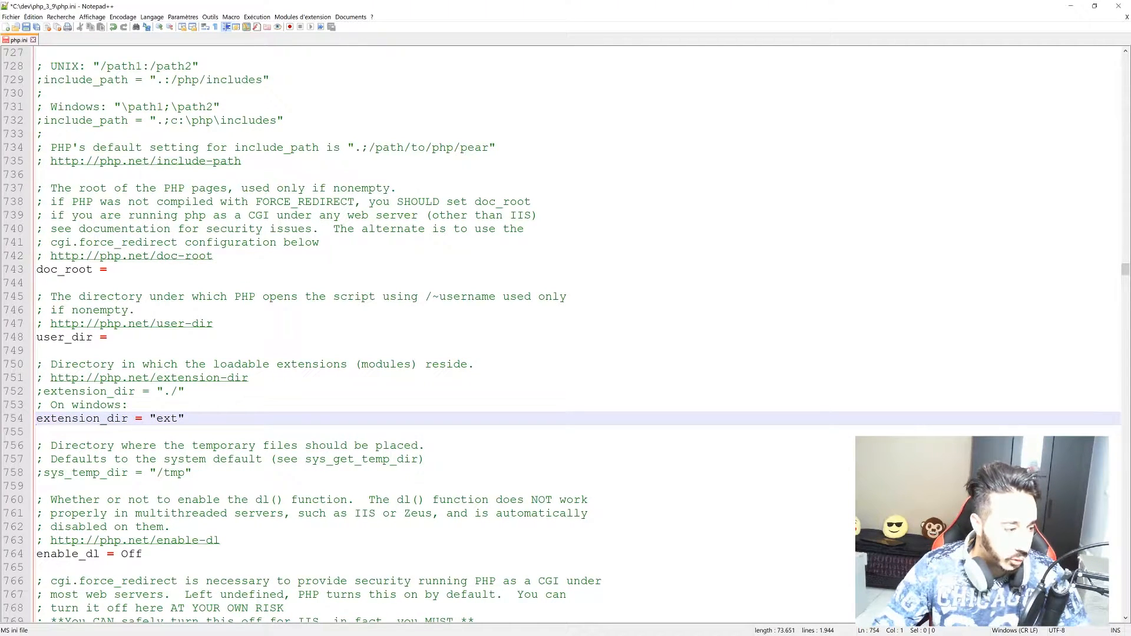
pyautogui.moveTo(339, 6); pyautogui.dragTo(331, 349)
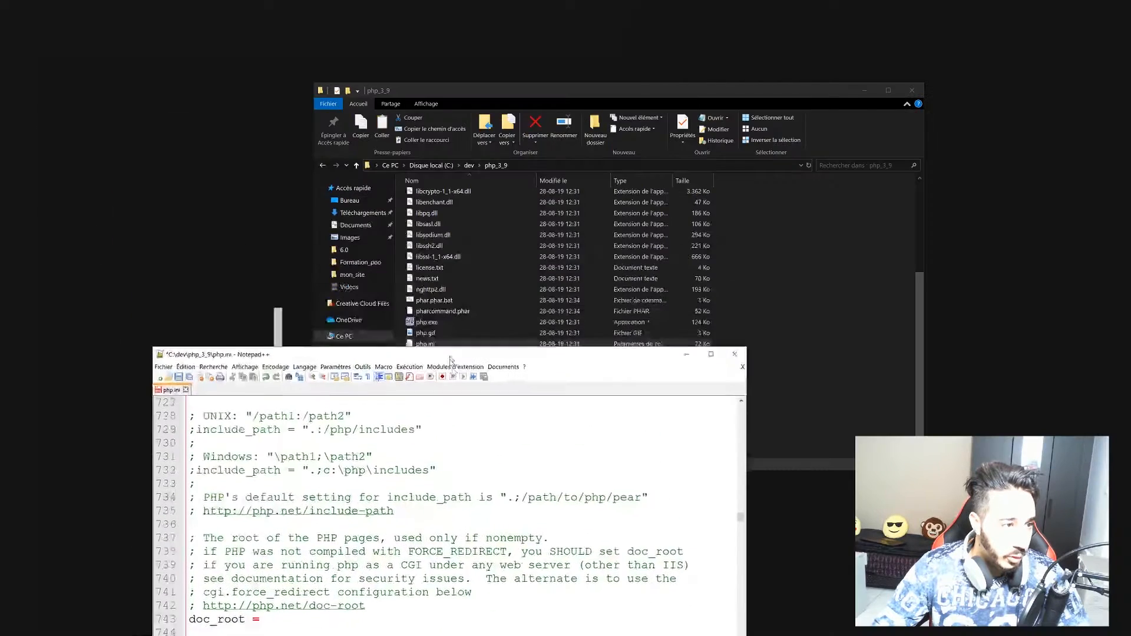
# Open C:\dev\php_3_9\ext in Explorer and select its full path in the address bar.
pyautogui.click(437, 90)
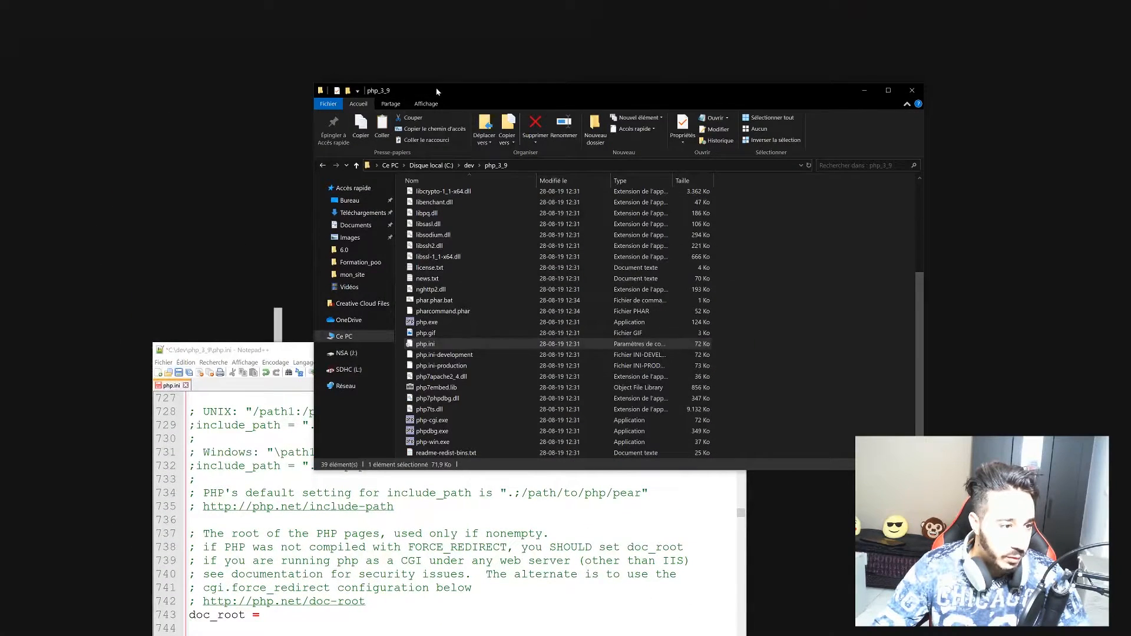
pyautogui.click(496, 166)
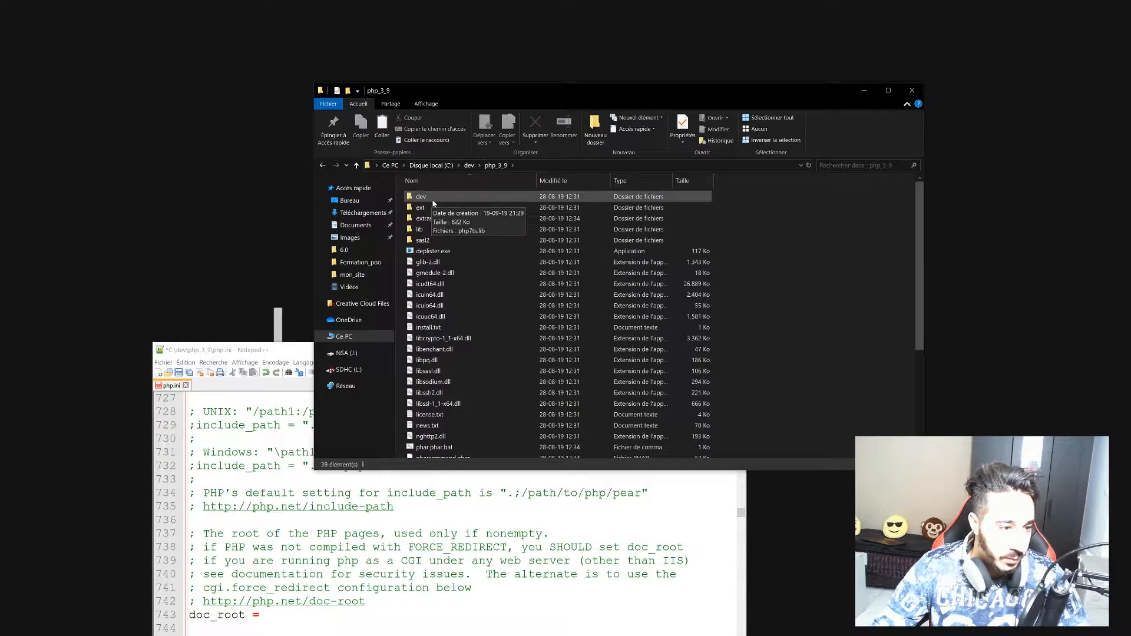
pyautogui.doubleClick(421, 211)
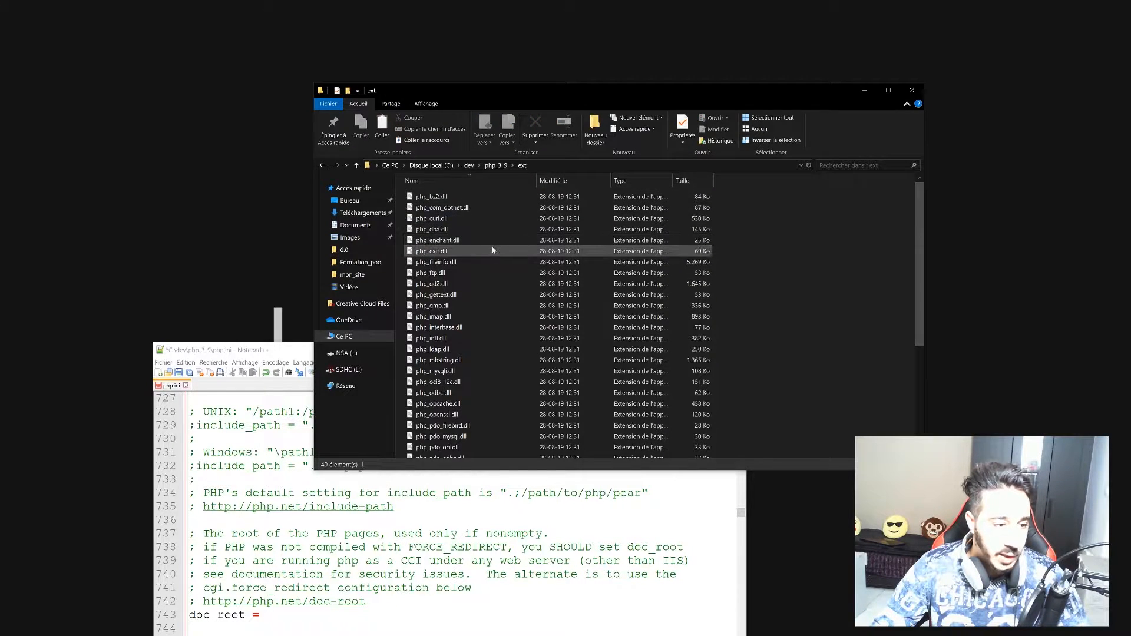
pyautogui.scroll(-5, 496, 253)
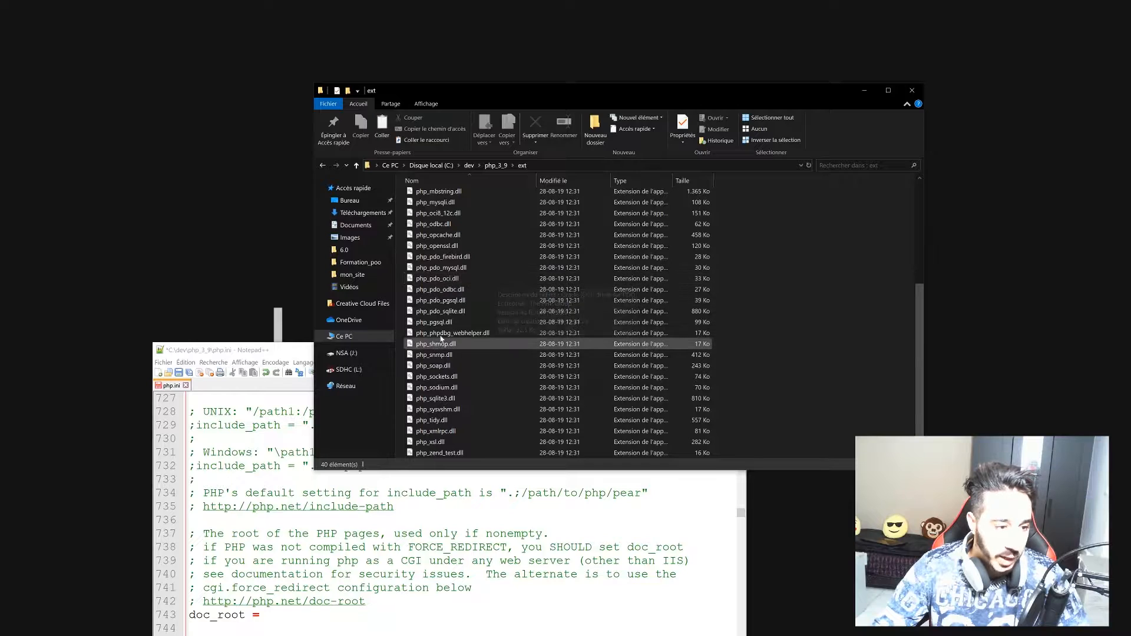
pyautogui.scroll(5, 489, 247)
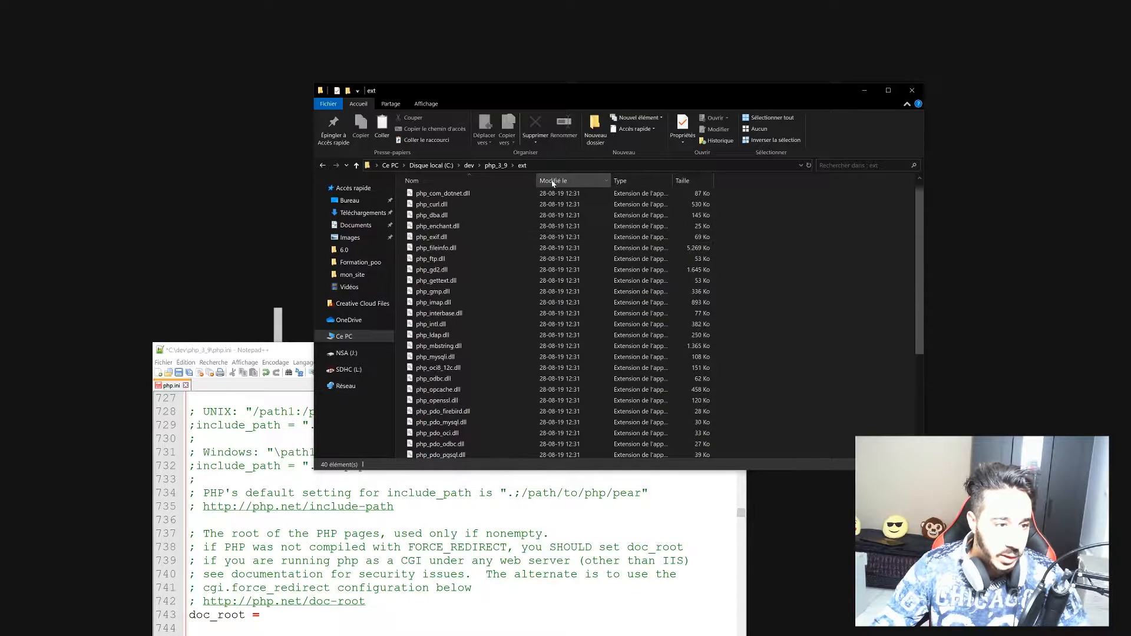
pyautogui.click(550, 165)
pyautogui.hotkey('ctrl', 'c')
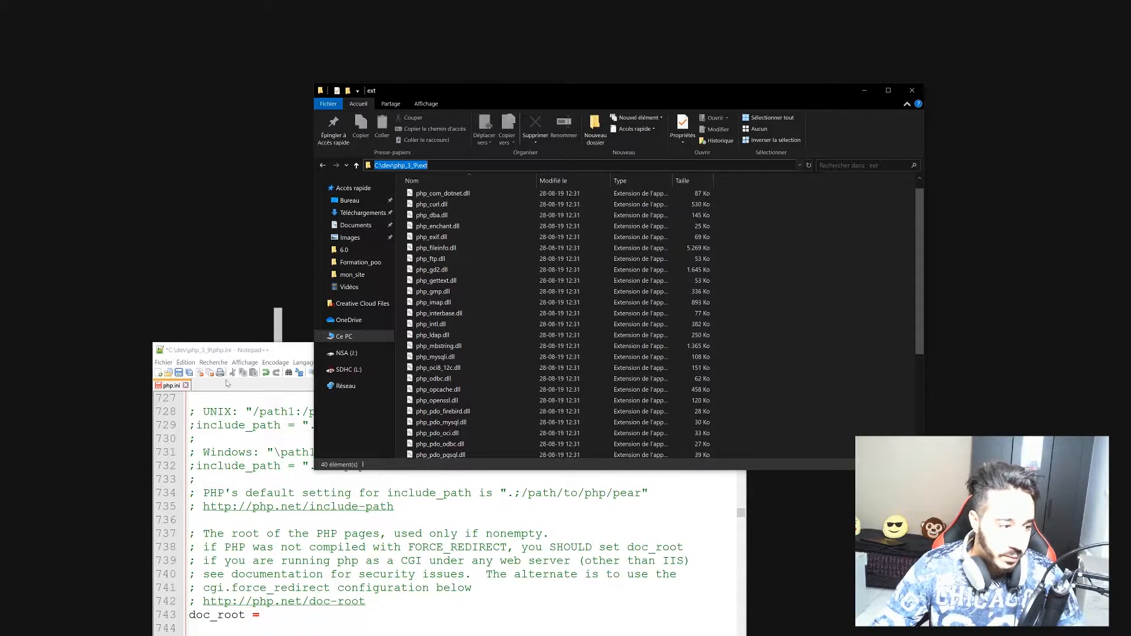
pyautogui.moveTo(258, 347); pyautogui.dragTo(367, 155)
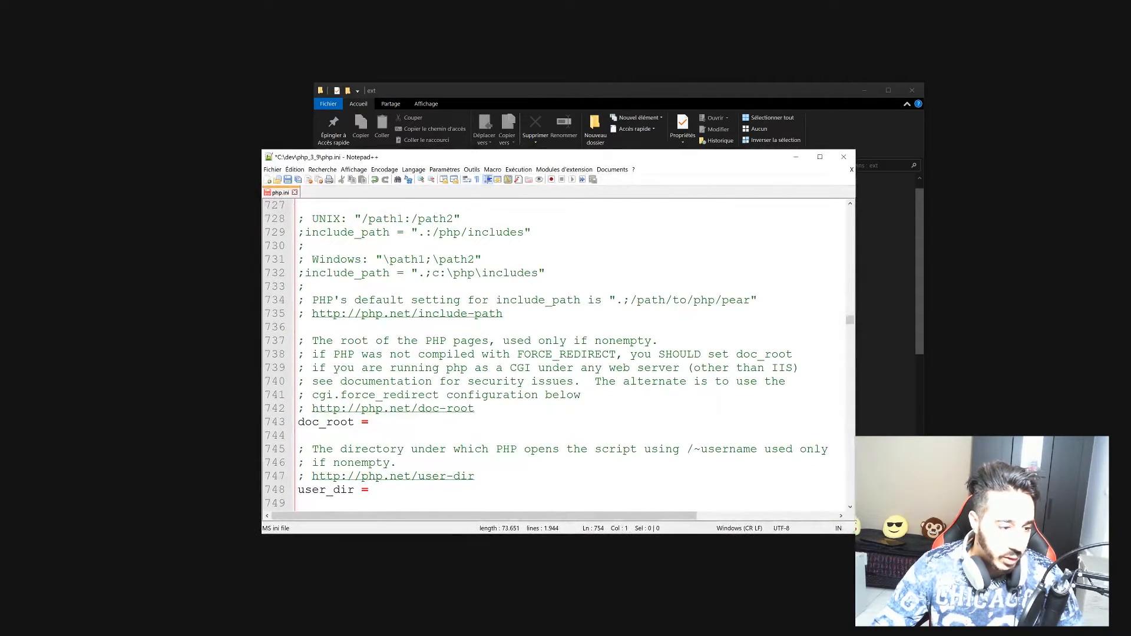
# Replace the extension_dir value with the pasted path "C:\dev\php_3_9\ext" and save php.ini.
pyautogui.scroll(-1, 550, 353)
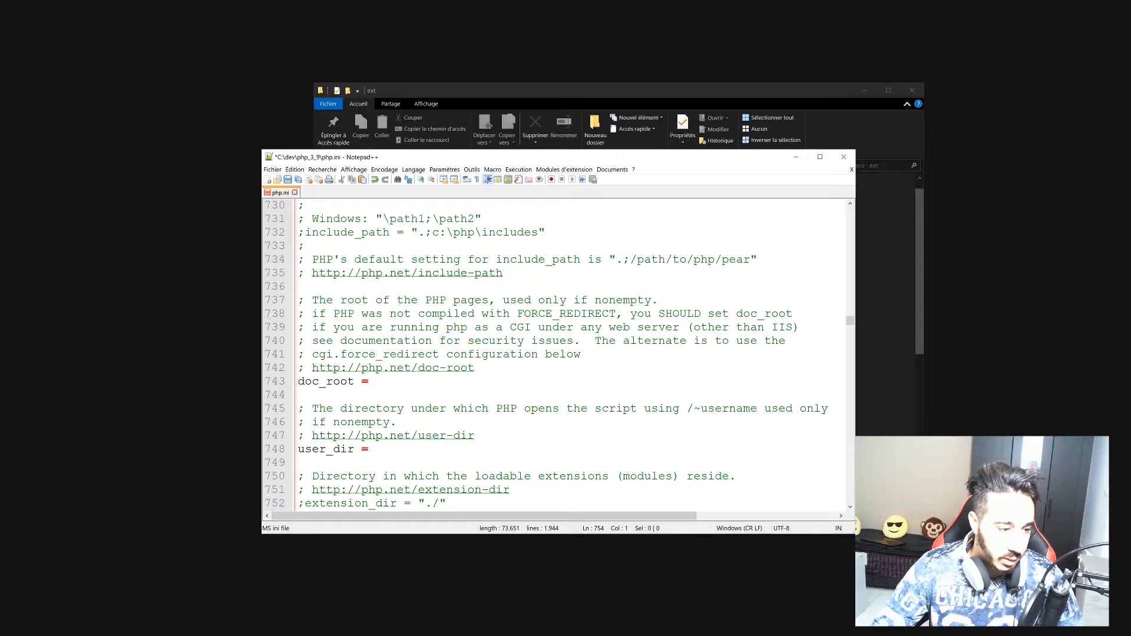
pyautogui.scroll(3, 550, 353)
pyautogui.scroll(-3, 550, 353)
pyautogui.scroll(-2, 550, 354)
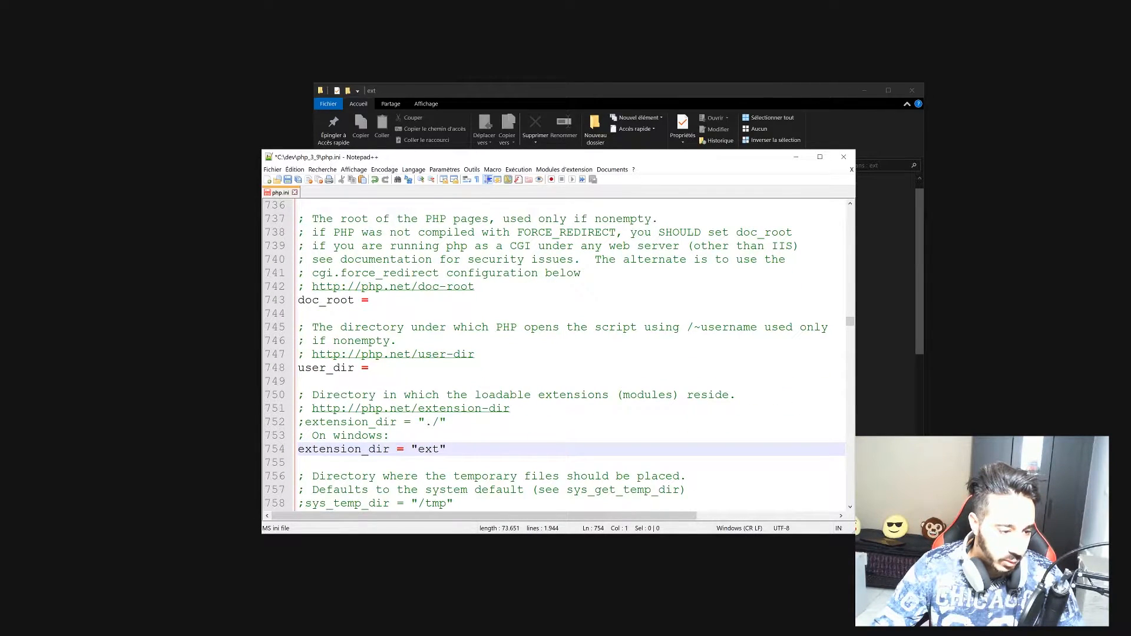
pyautogui.click(439, 449)
pyautogui.press('BackSpace')
pyautogui.press('BackSpace')
pyautogui.press('BackSpace')
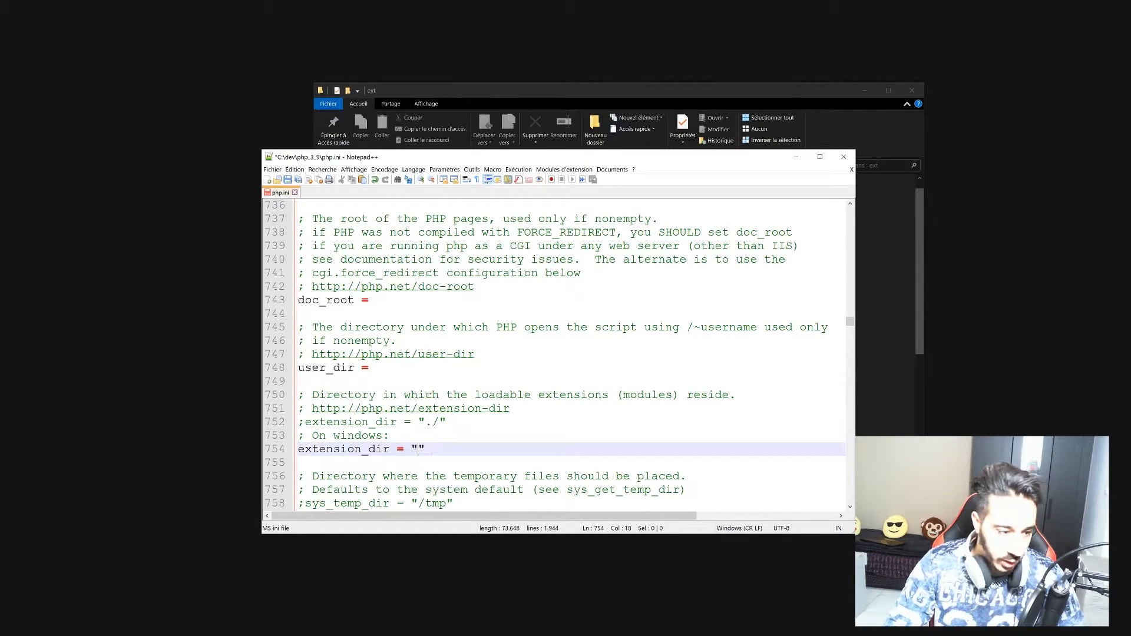
pyautogui.hotkey('ctrl', 'v')
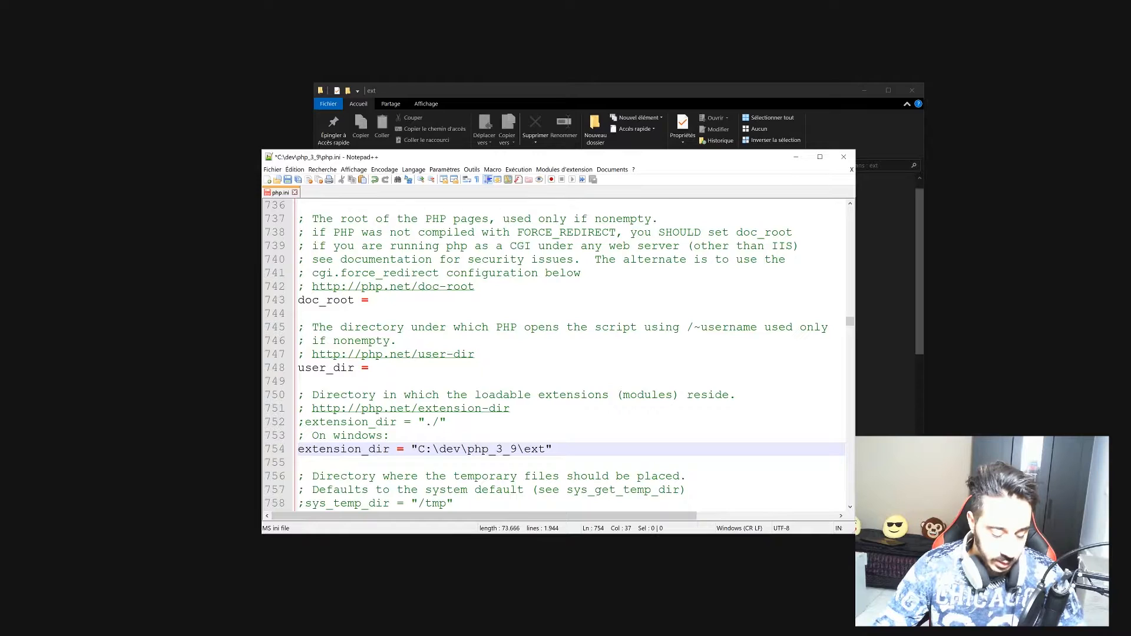
pyautogui.hotkey('ctrl', 's')
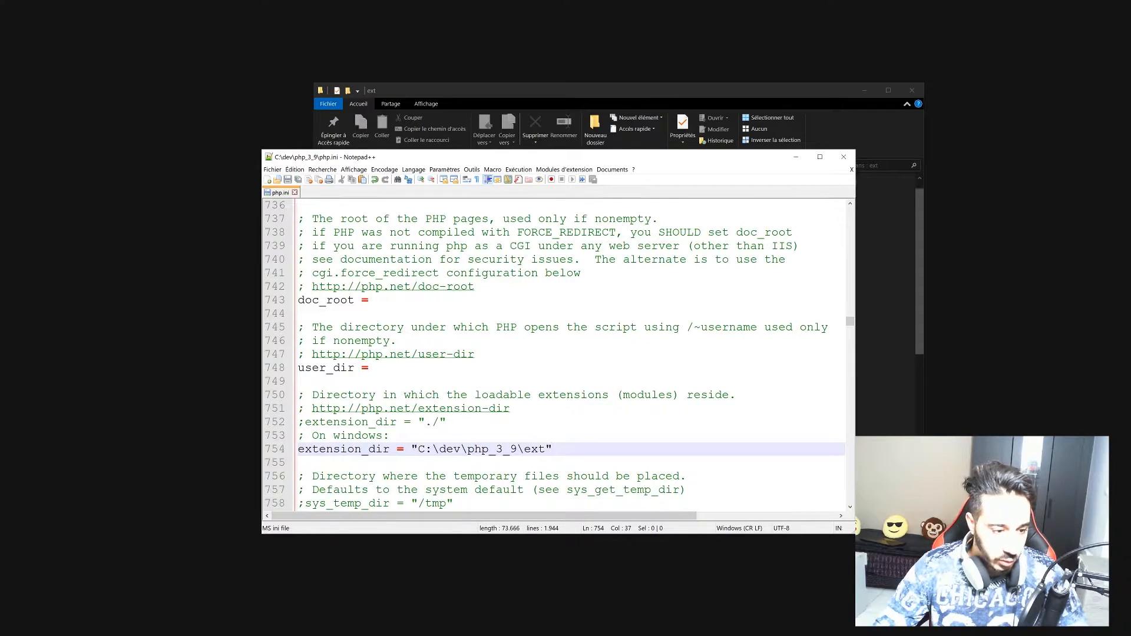
pyautogui.moveTo(652, 162); pyautogui.dragTo(613, 2)
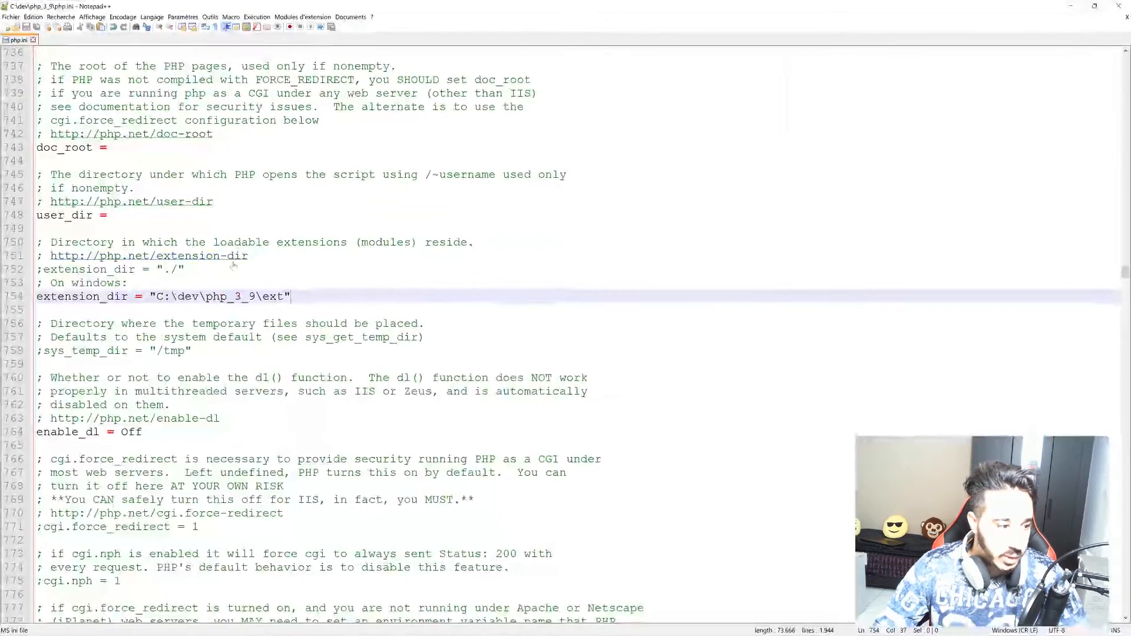
pyautogui.moveTo(434, 7); pyautogui.dragTo(521, 2)
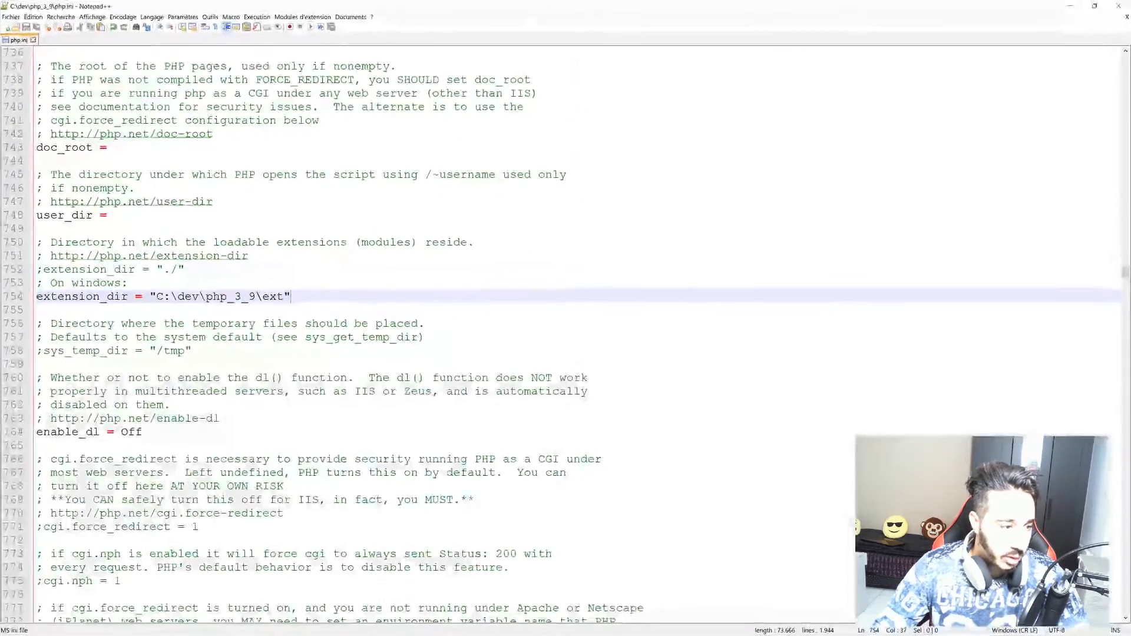
# Uncomment the bz2, curl, fileinfo, gd2, gettext, gmp and imap extension lines.
pyautogui.scroll(-20, 322, 334)
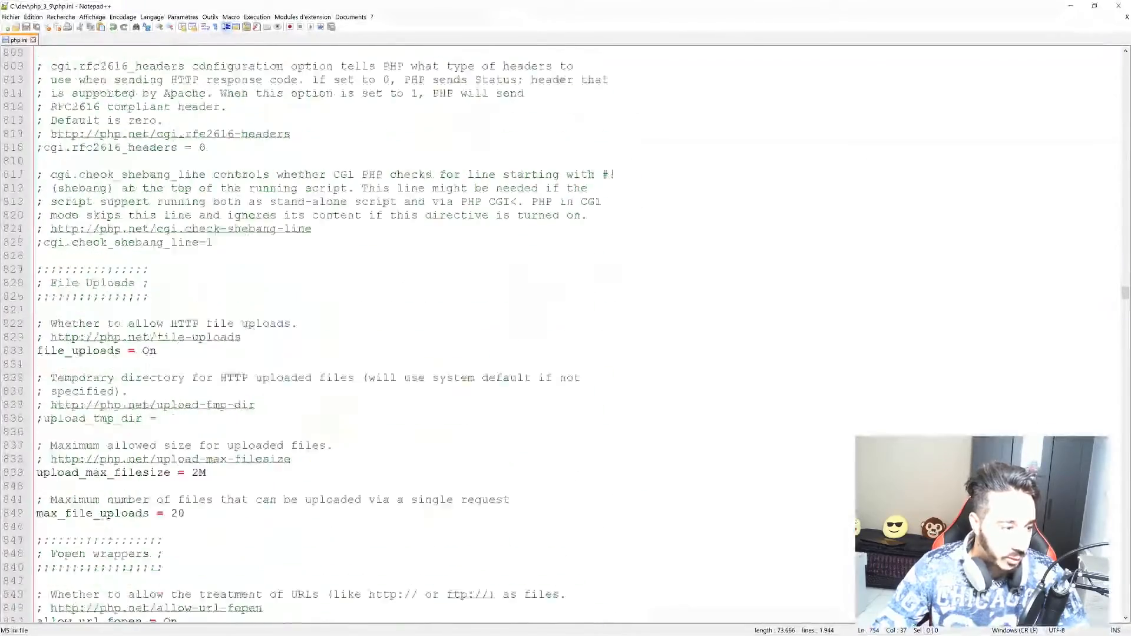
pyautogui.scroll(-17, 322, 335)
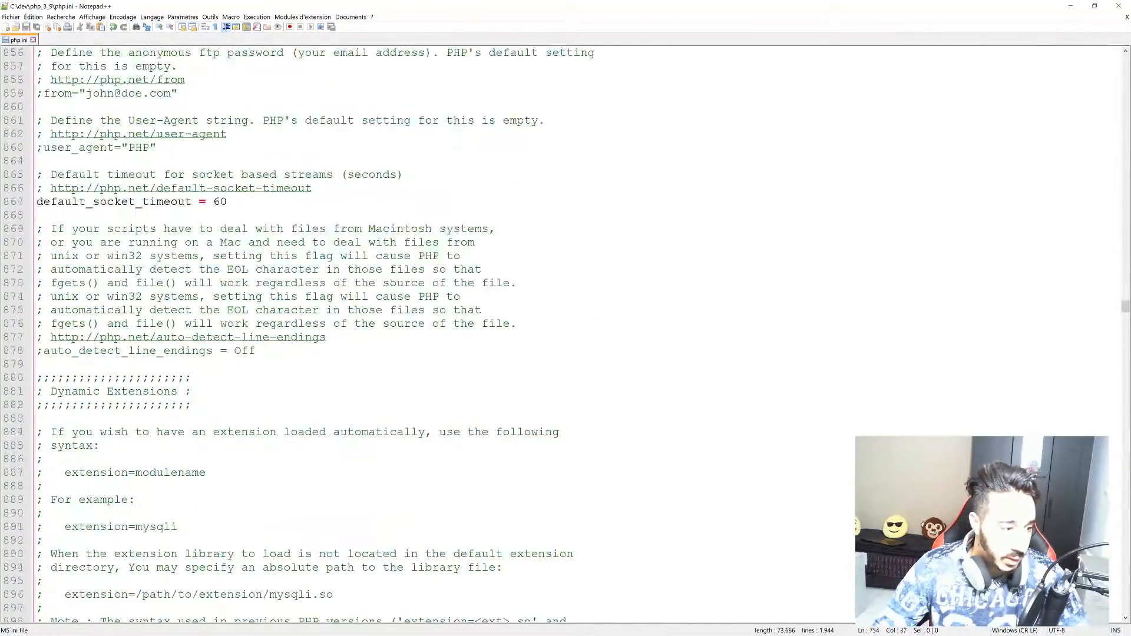
pyautogui.scroll(-7, 322, 335)
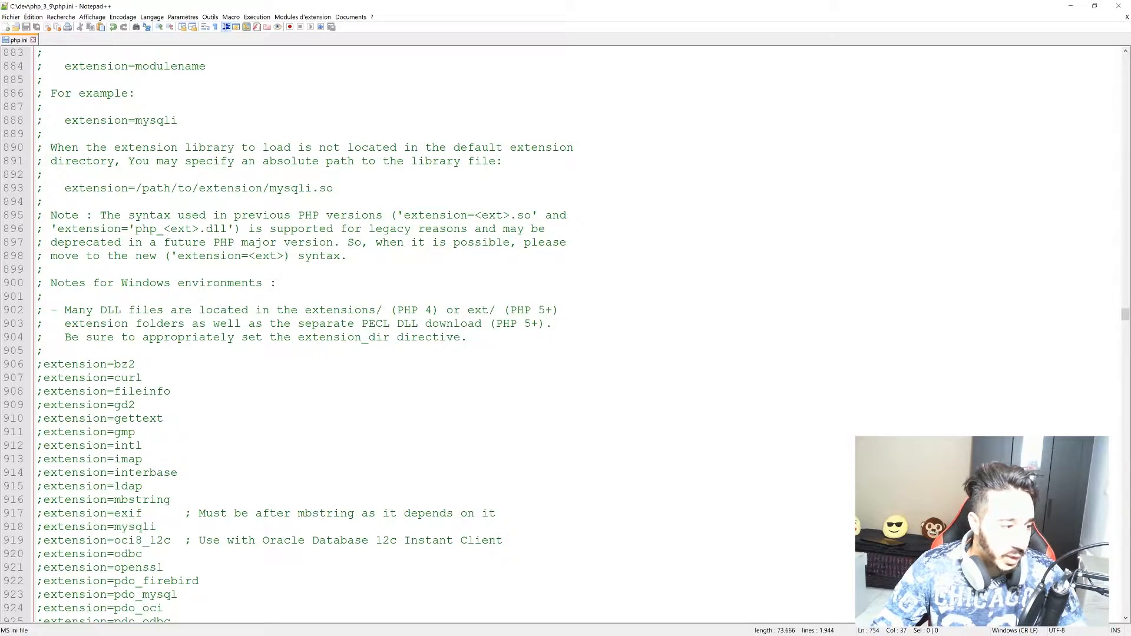
pyautogui.click(43, 364)
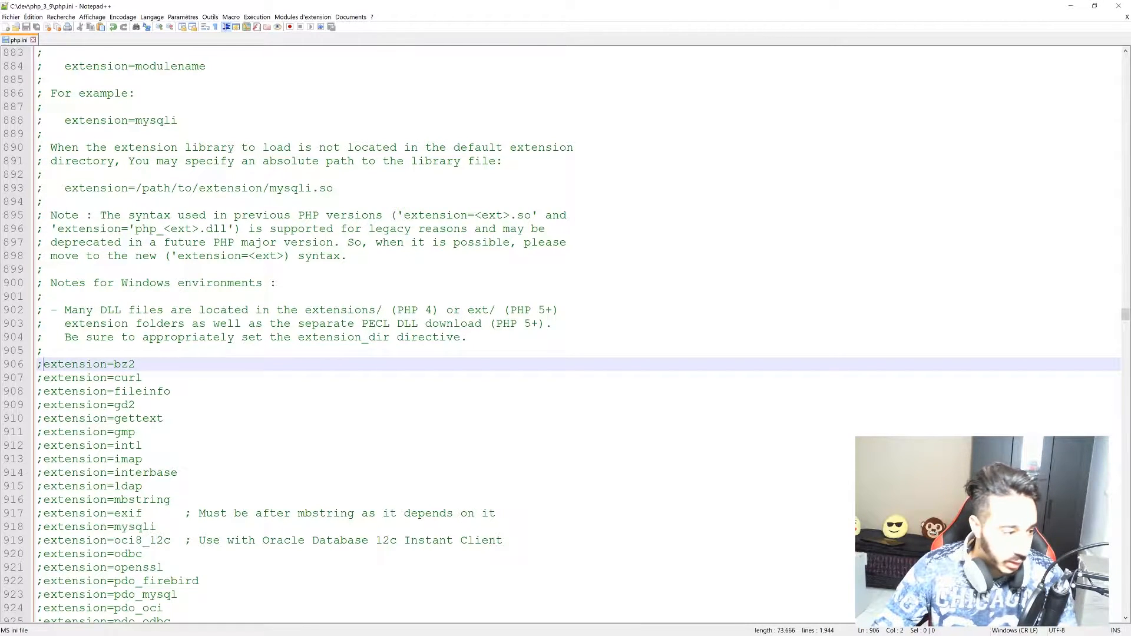
pyautogui.press('BackSpace')
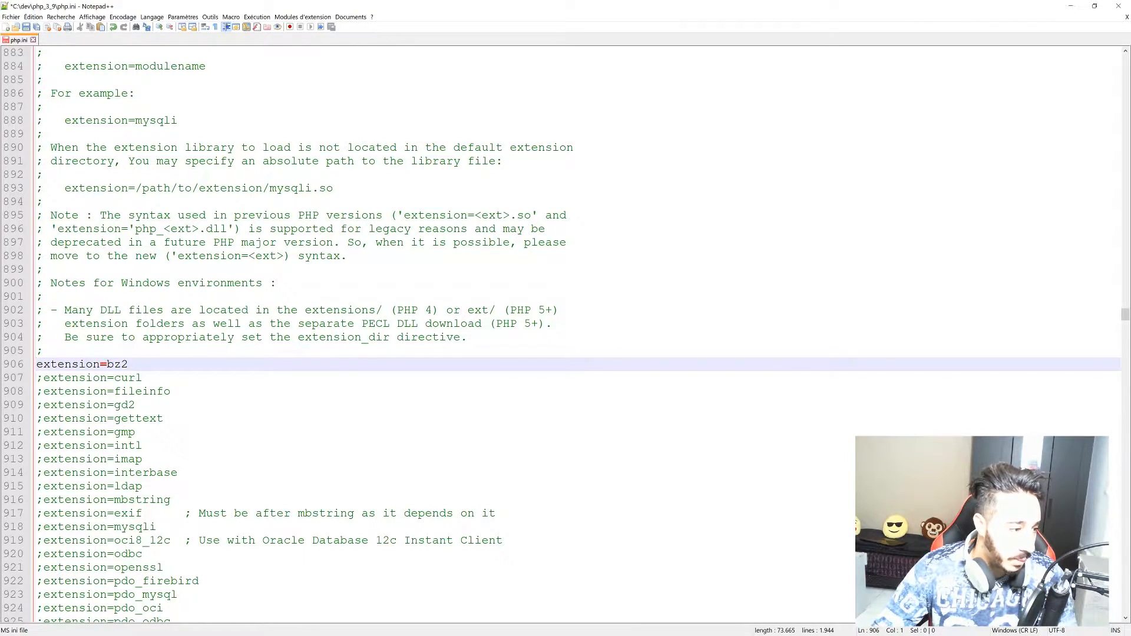
pyautogui.press('Down')
pyautogui.press('Delete')
pyautogui.press('Down')
pyautogui.press('Delete')
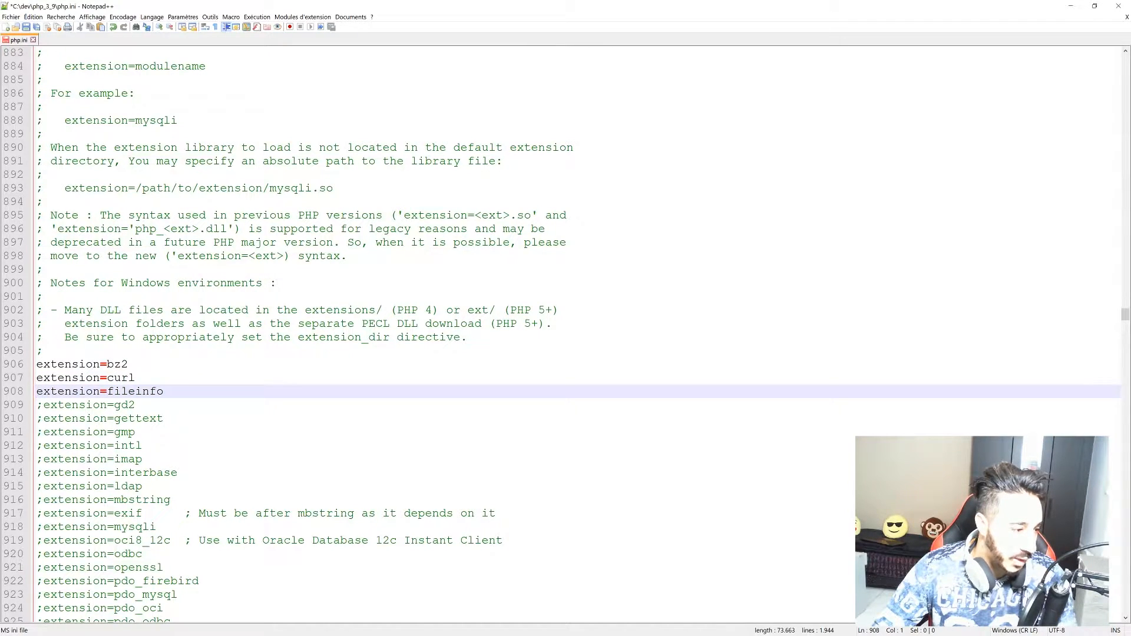
pyautogui.press('Down')
pyautogui.press('Delete')
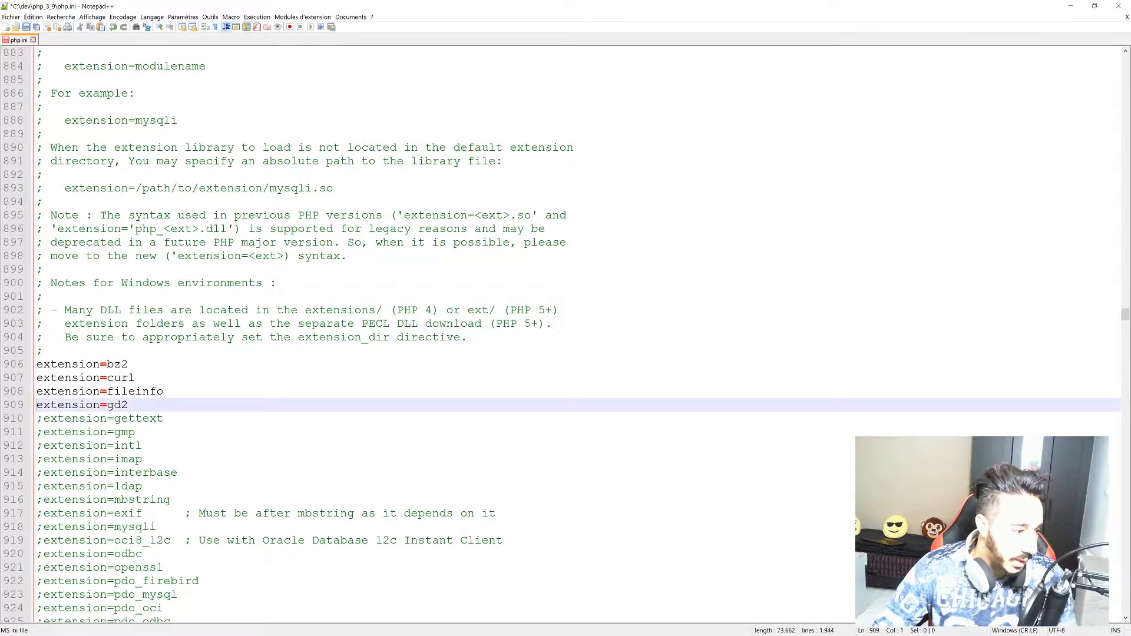
pyautogui.press('Down')
pyautogui.press('Delete')
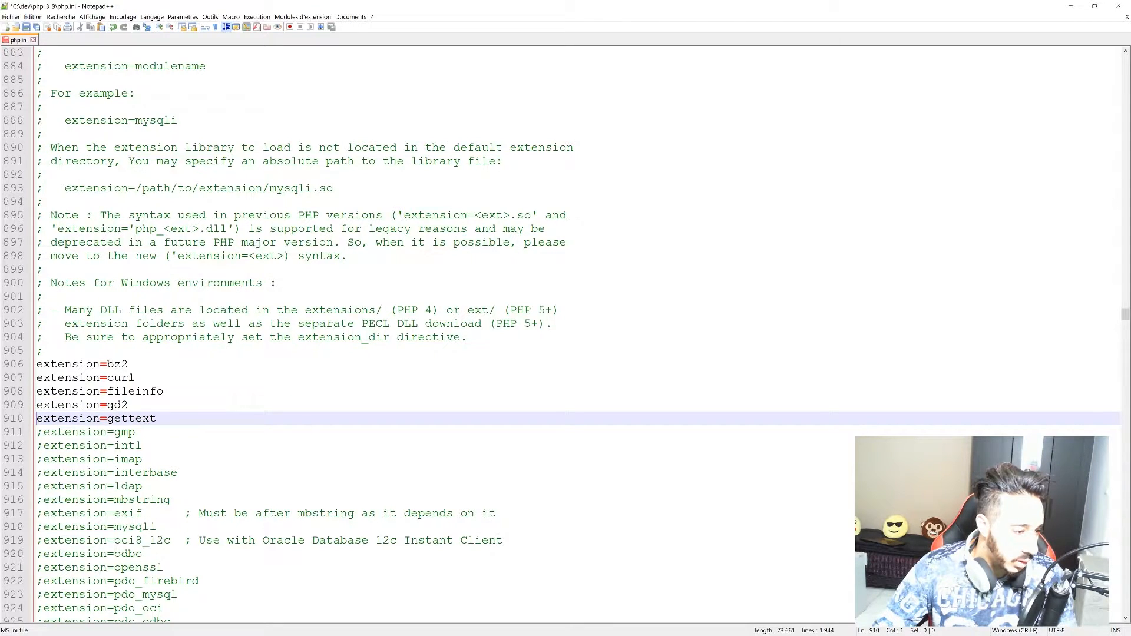
pyautogui.press('Down')
pyautogui.press('Delete')
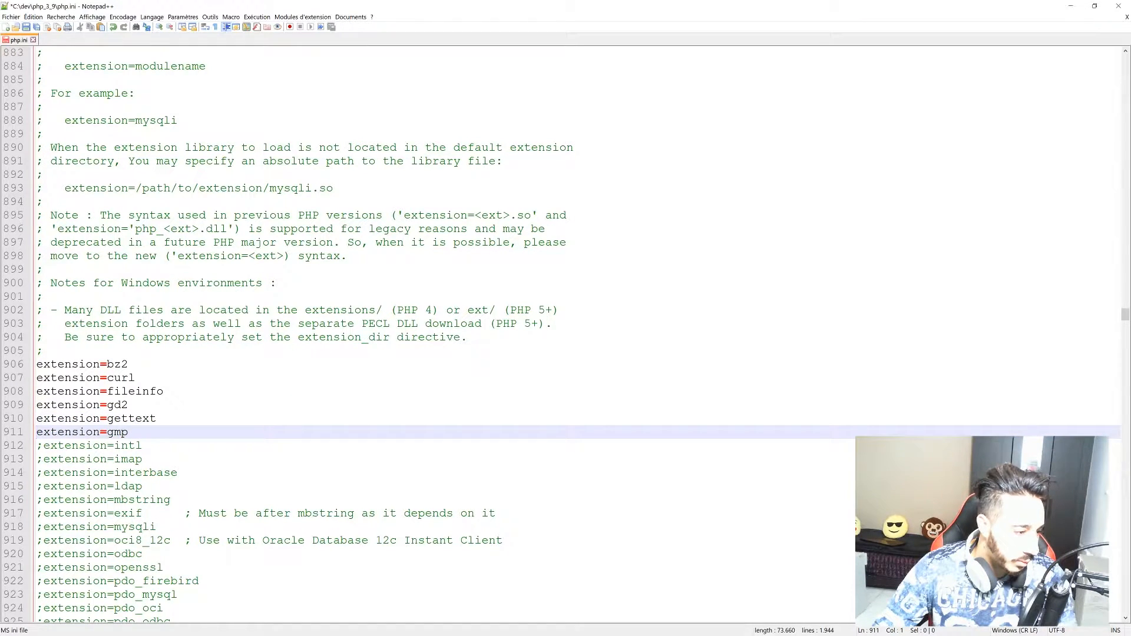
pyautogui.press('Down')
pyautogui.press('Down')
pyautogui.press('Delete')
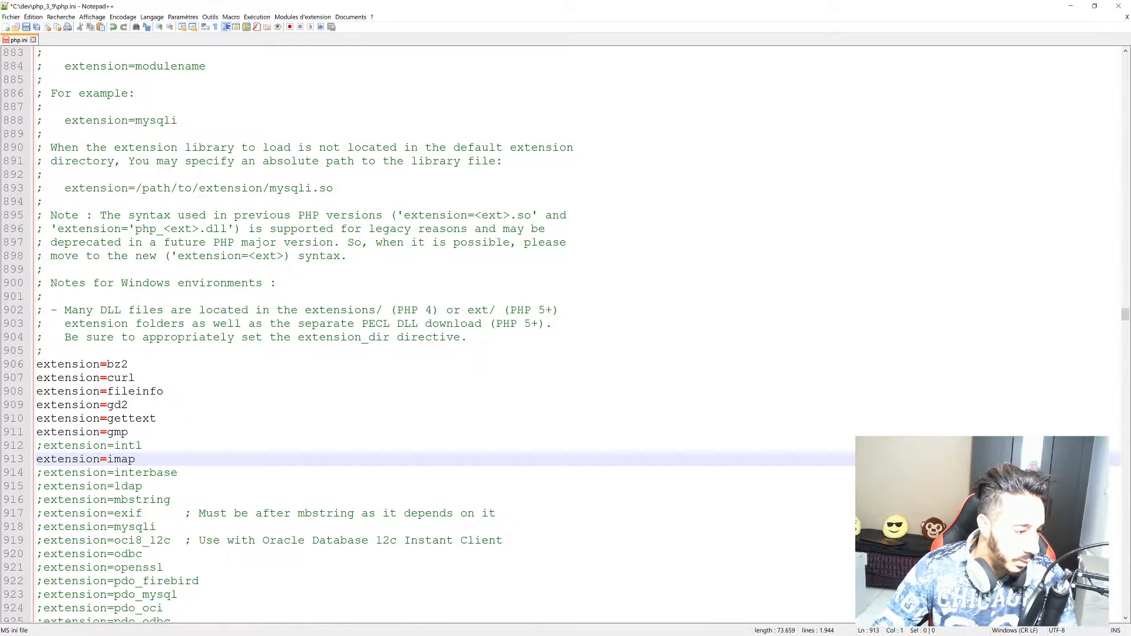
# Uncomment the ldap, mbstring, mysqli, openssl and pdo_mysql extensions and save php.ini.
pyautogui.click(50, 486)
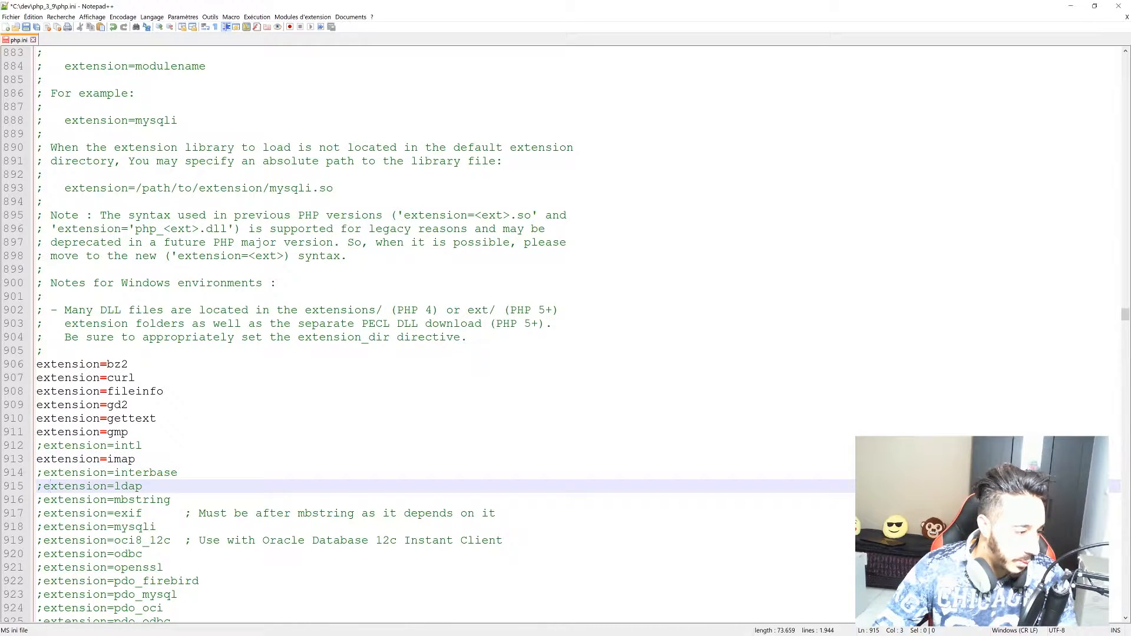
pyautogui.press('Home')
pyautogui.press('Delete')
pyautogui.press('Down')
pyautogui.press('Delete')
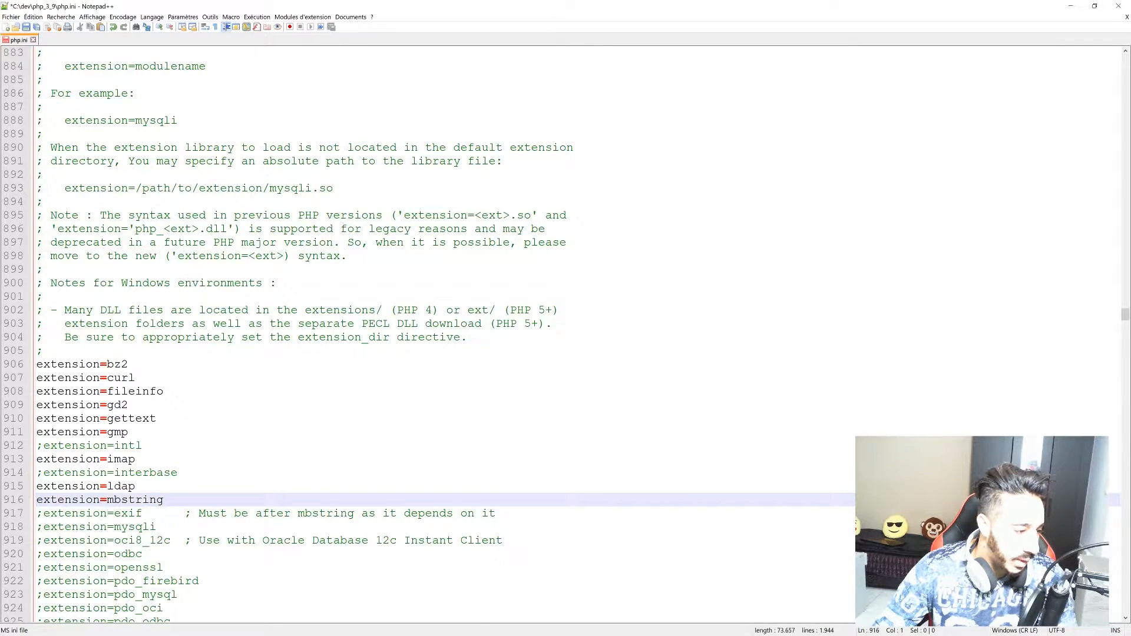
pyautogui.press('Down')
pyautogui.press('Down')
pyautogui.press('Delete')
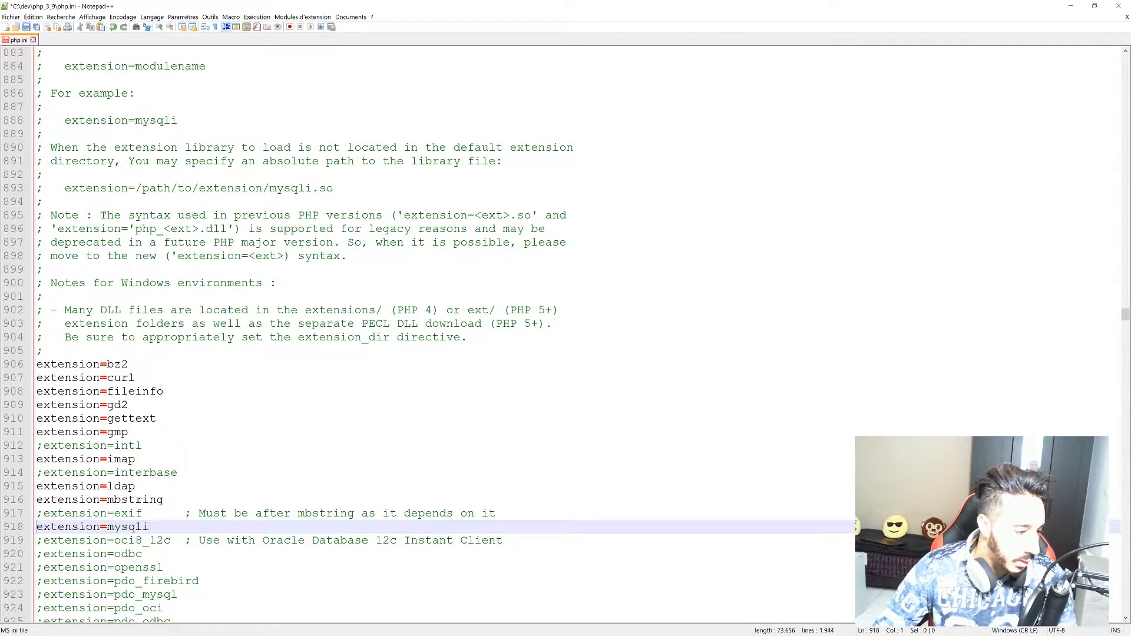
pyautogui.click(43, 567)
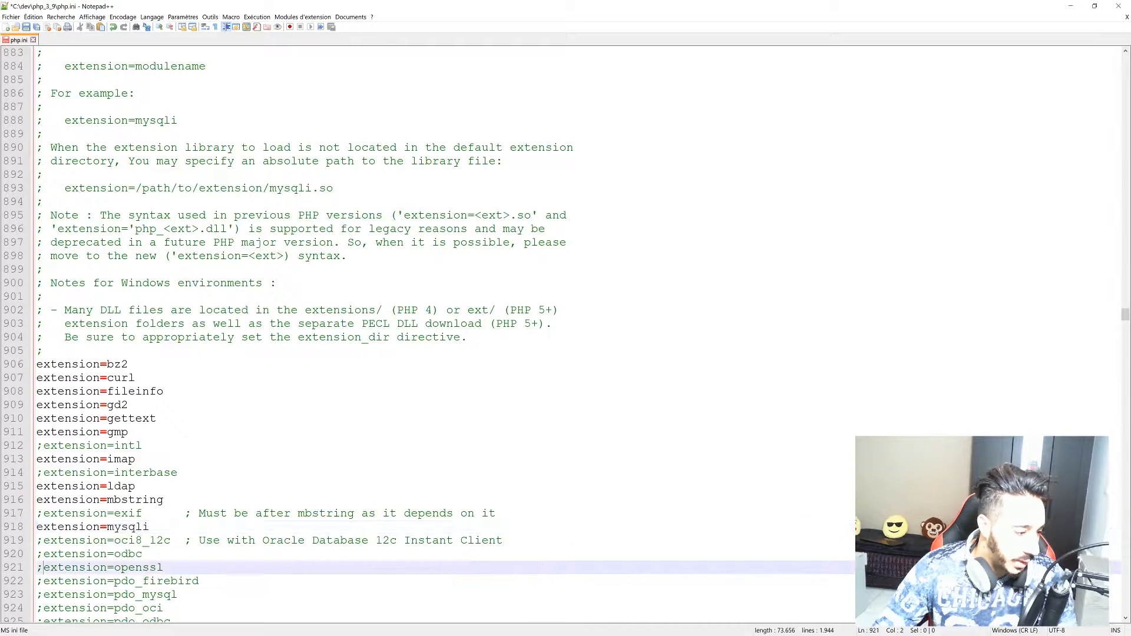
pyautogui.press('BackSpace')
pyautogui.scroll(-3, 43, 567)
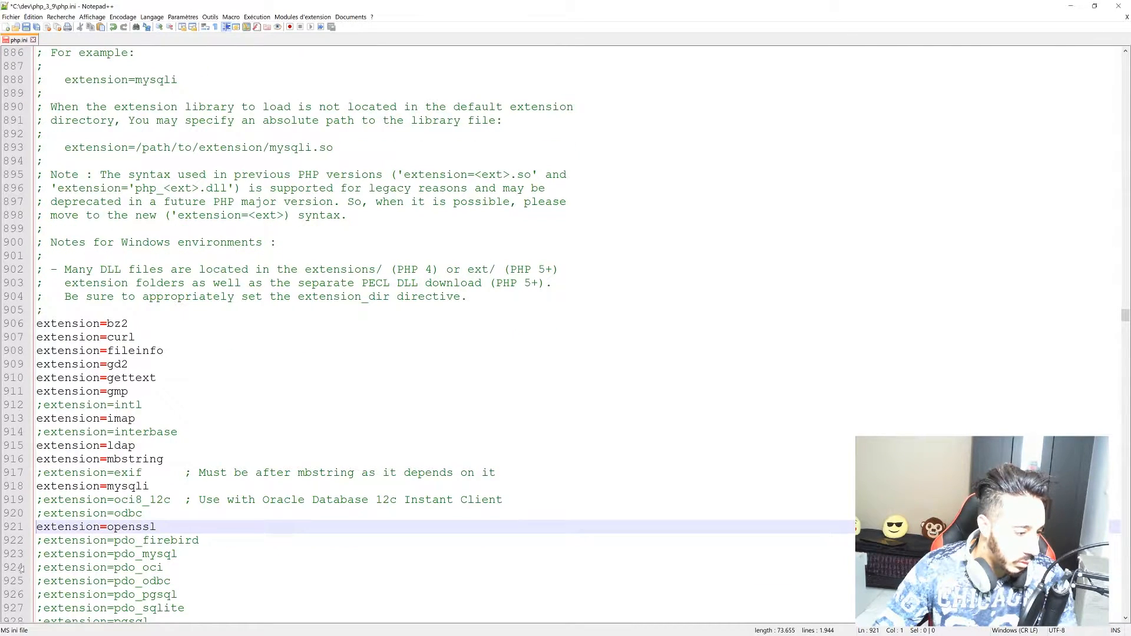
pyautogui.click(43, 554)
pyautogui.press('BackSpace')
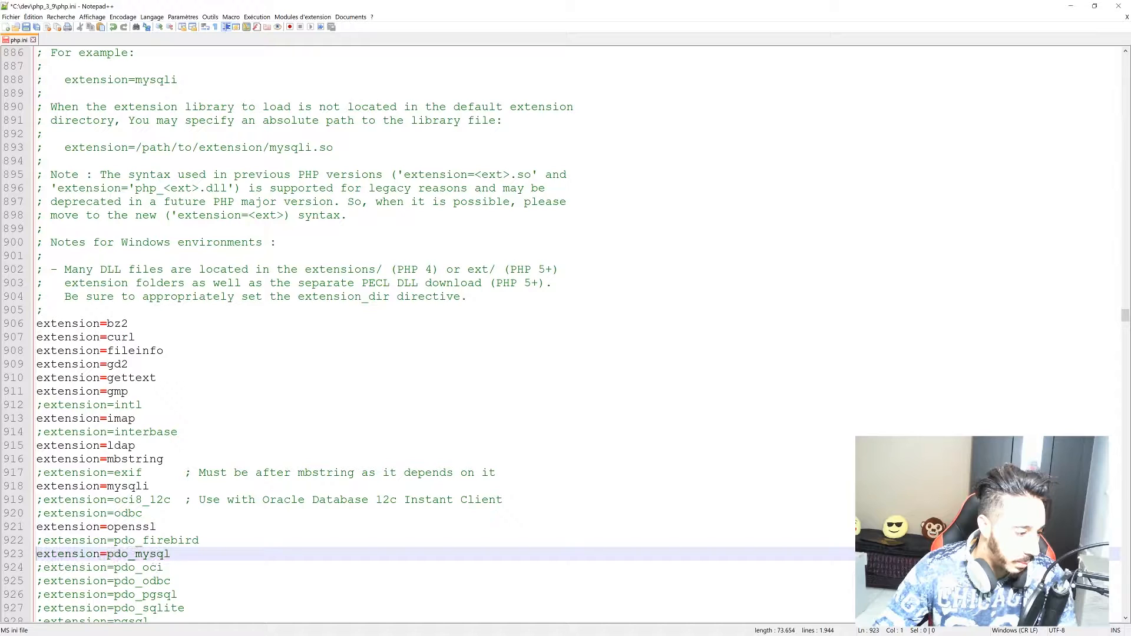
pyautogui.hotkey('ctrl', 's')
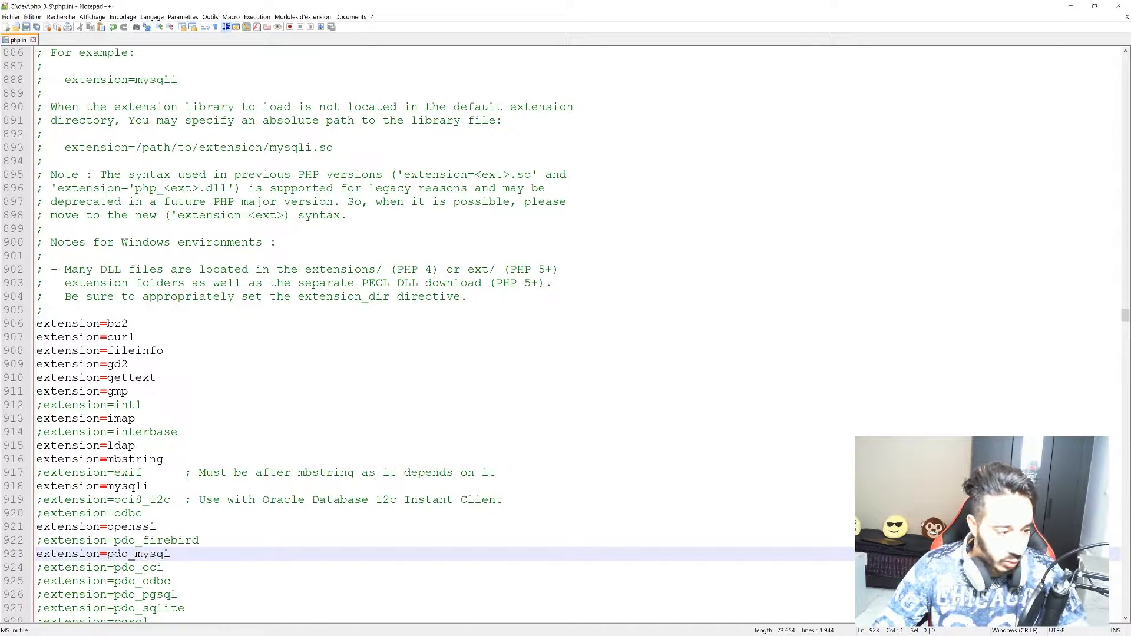
# Minimise Notepad++ and the ext folder window to clear the desktop.
pyautogui.moveTo(433, 7); pyautogui.dragTo(493, 200)
pyautogui.click(712, 199)
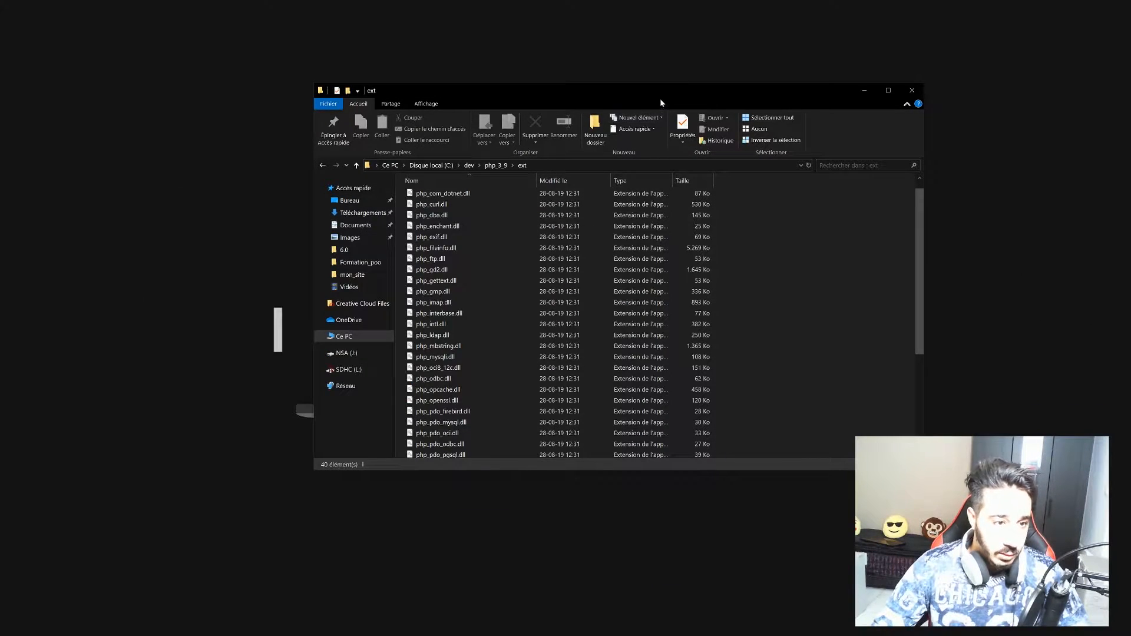
pyautogui.click(866, 91)
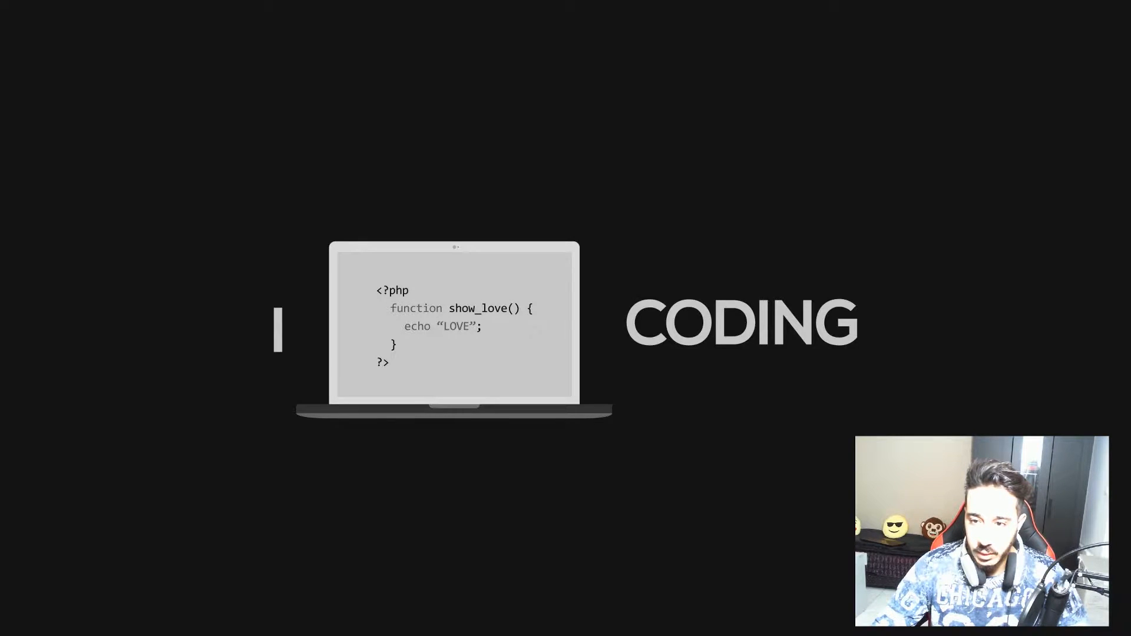
# Run php --version in Cmder, which reports PHP 7.3.4 CLI with an Xdebug Zend-extension warning.
pyautogui.moveTo(655, 261); pyautogui.dragTo(532, 157)
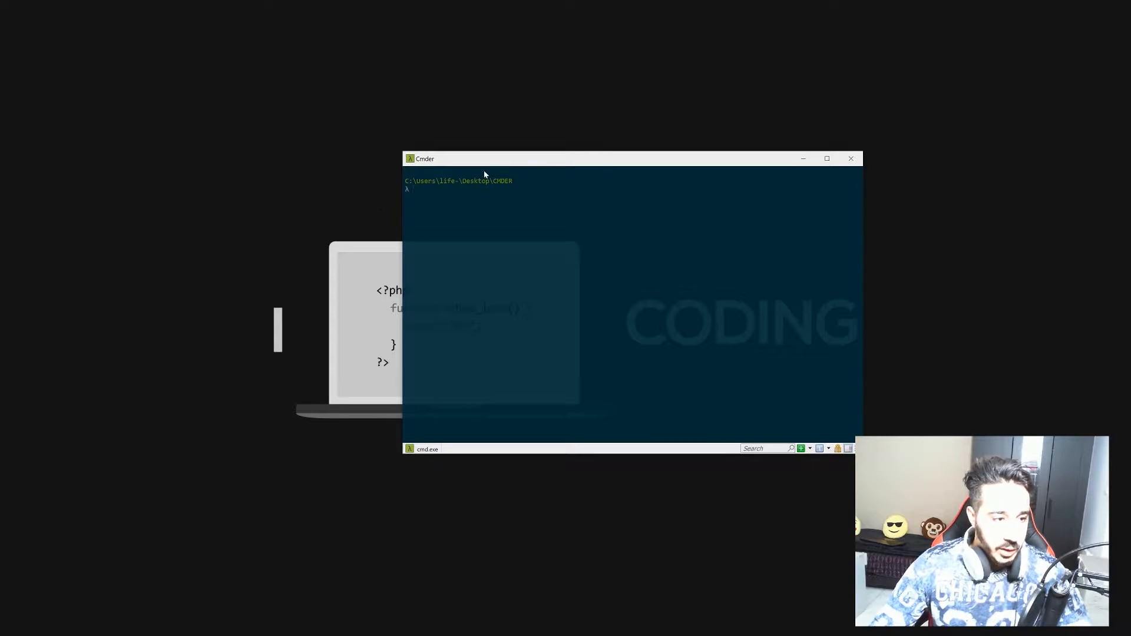
pyautogui.moveTo(516, 160); pyautogui.dragTo(616, 131)
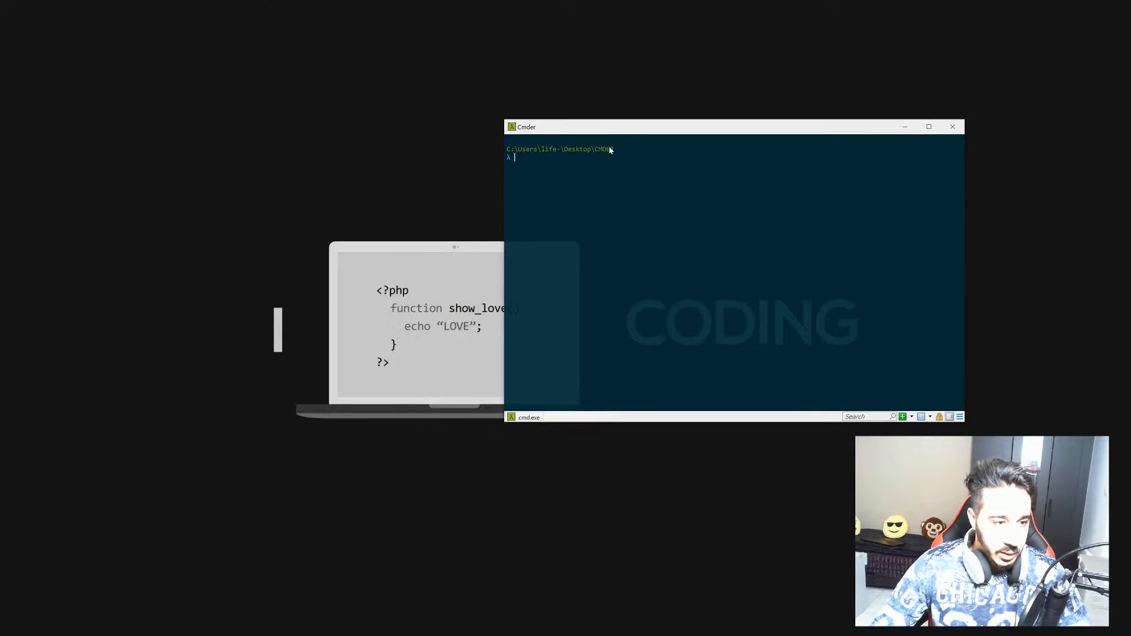
pyautogui.write('php ')
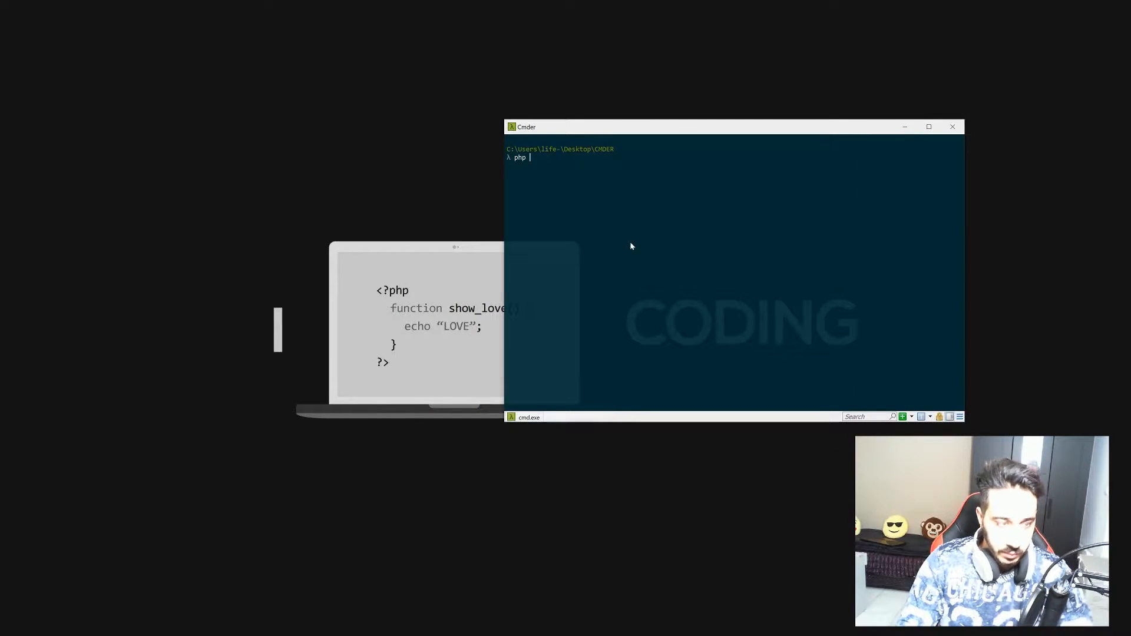
pyautogui.write('--v')
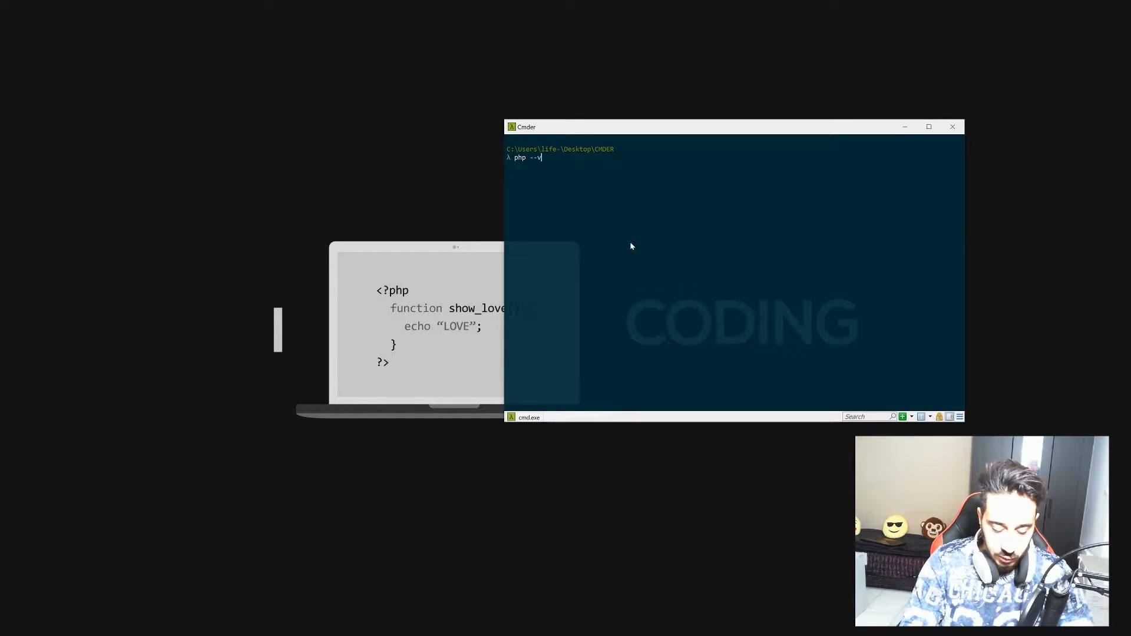
pyautogui.write('ers')
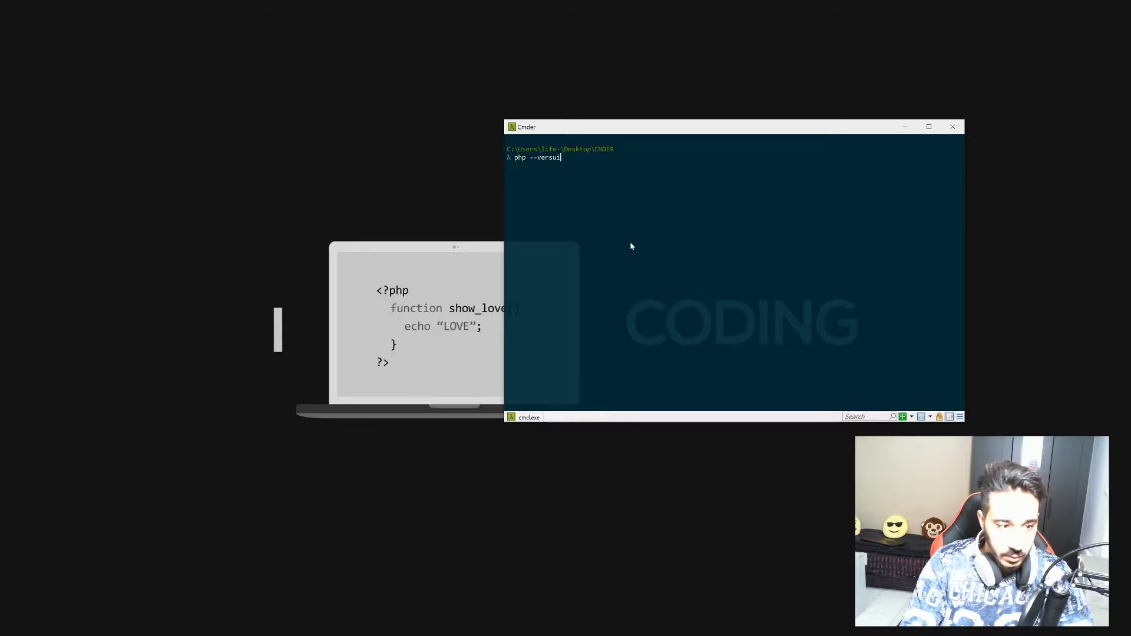
pyautogui.press('BackSpace')
pyautogui.write('sion')
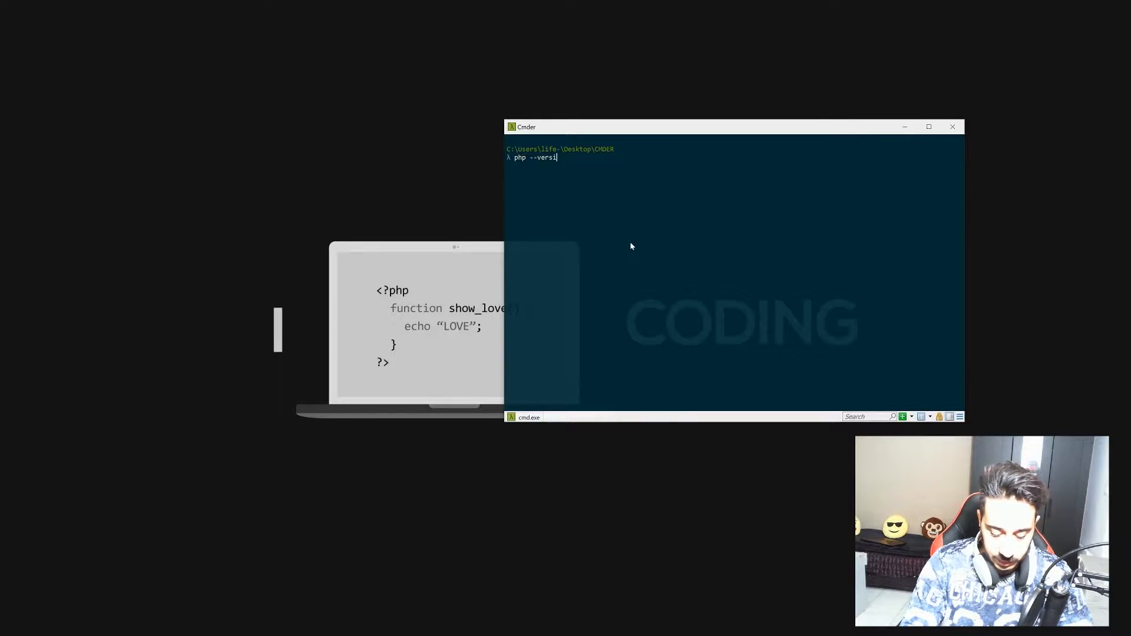
pyautogui.press('Return')
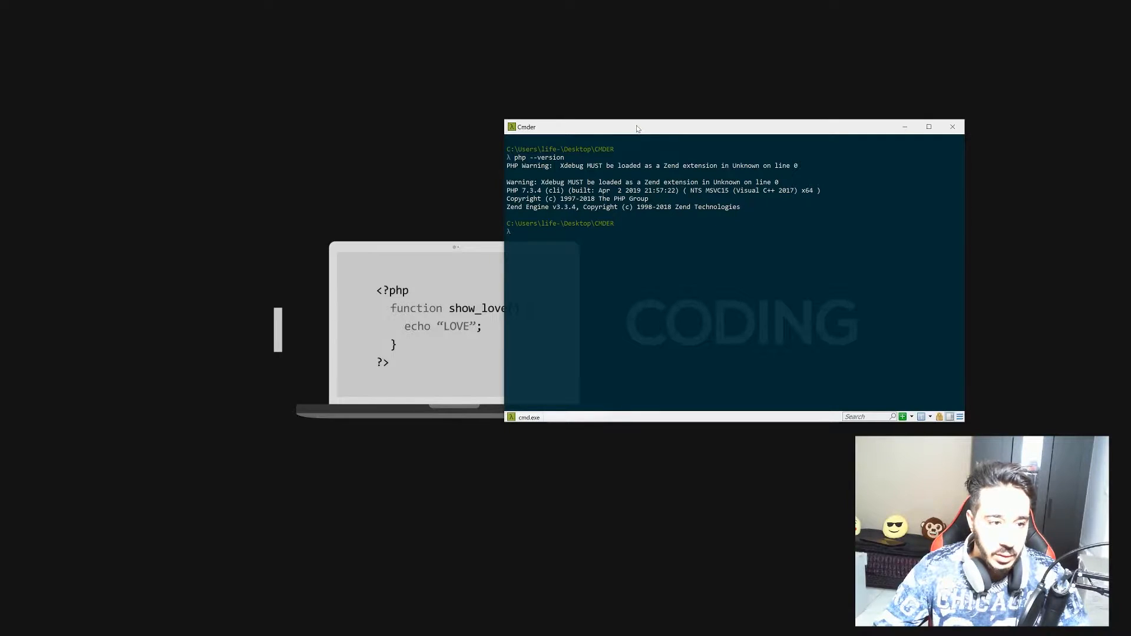
pyautogui.moveTo(634, 131); pyautogui.dragTo(548, 134)
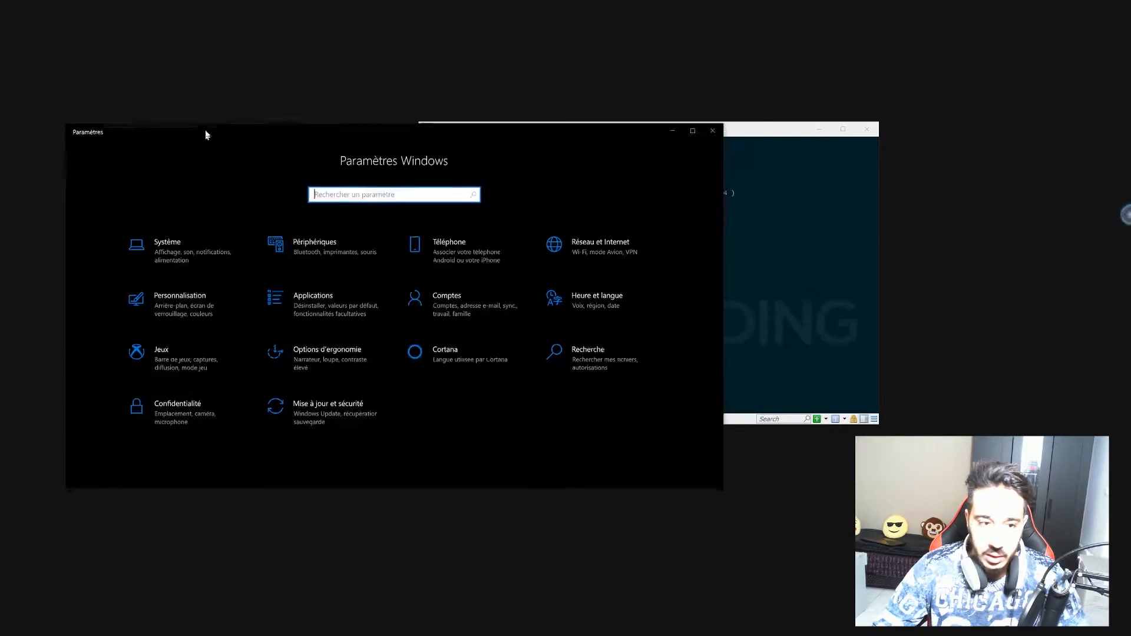
# Go from Système > Informations système through Paramètres système avancés to the Variables d'environnement dialog.
pyautogui.moveTo(204, 131); pyautogui.dragTo(397, 83)
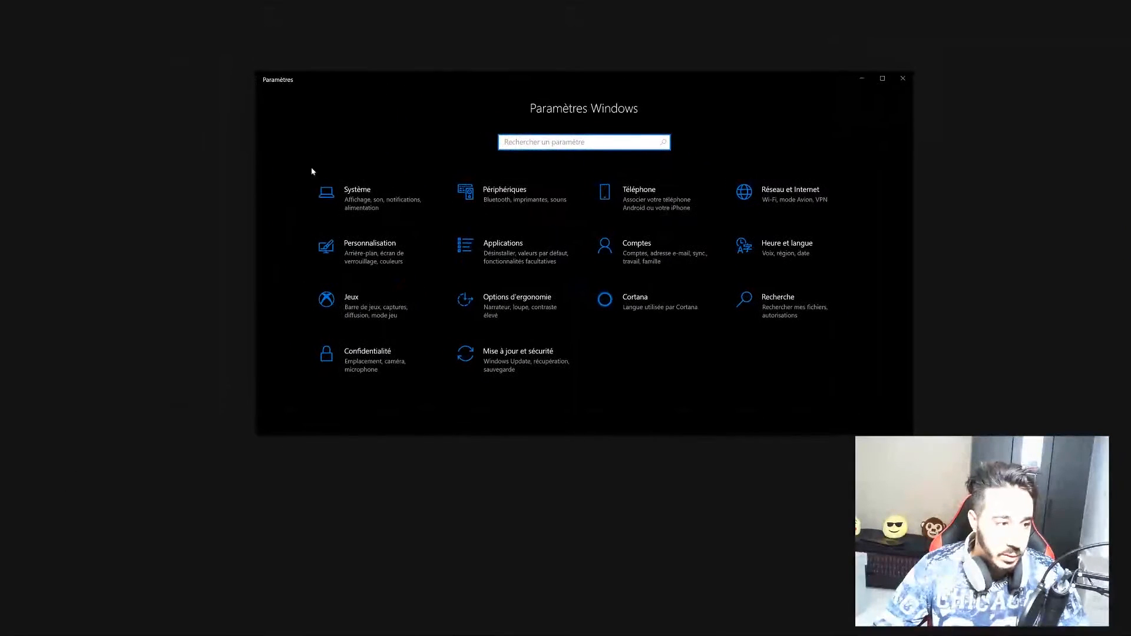
pyautogui.click(351, 196)
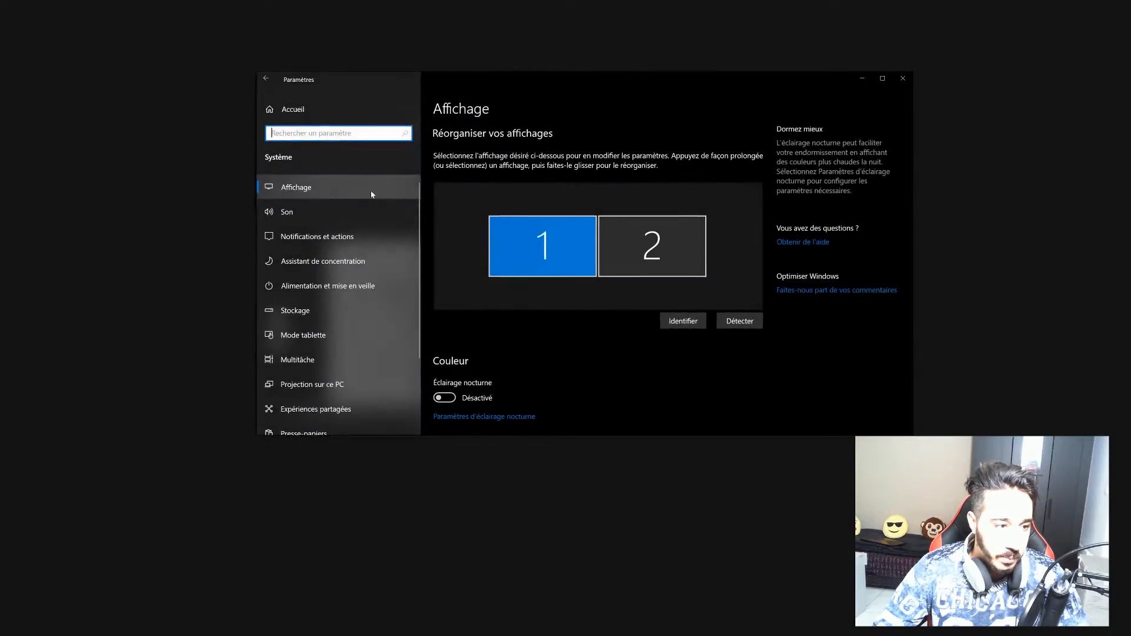
pyautogui.scroll(-2, 318, 412)
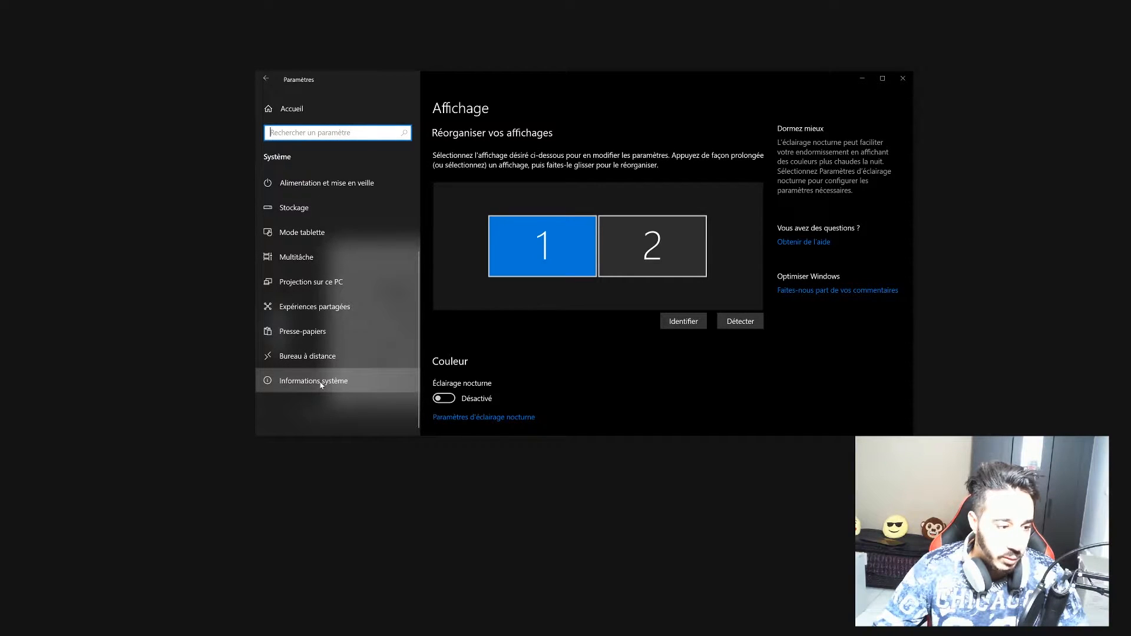
pyautogui.click(321, 383)
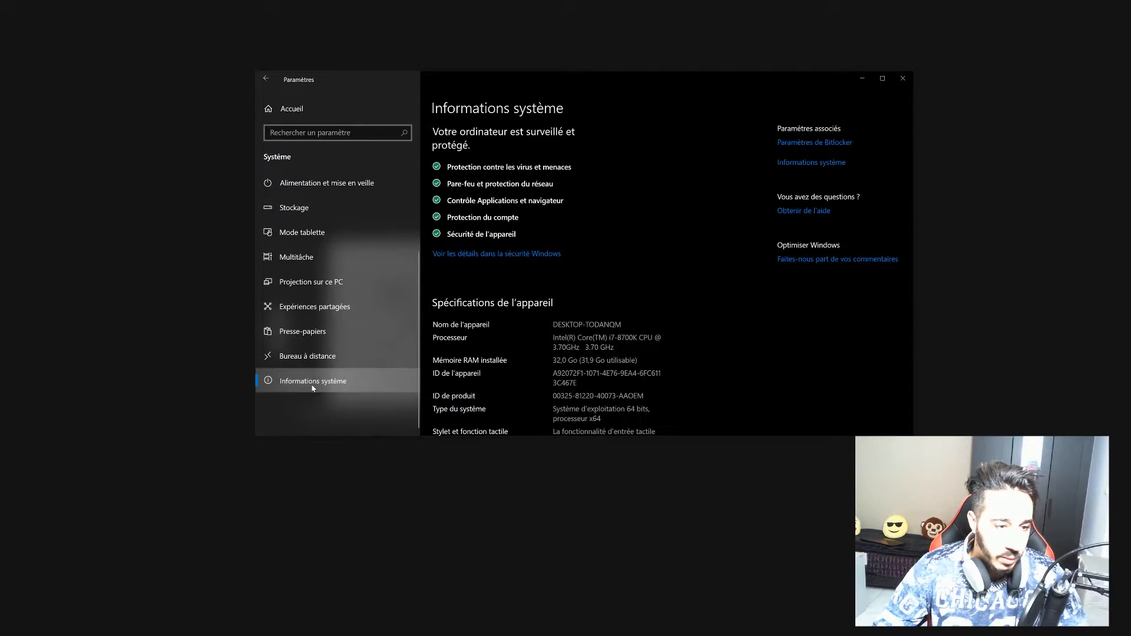
pyautogui.click(798, 163)
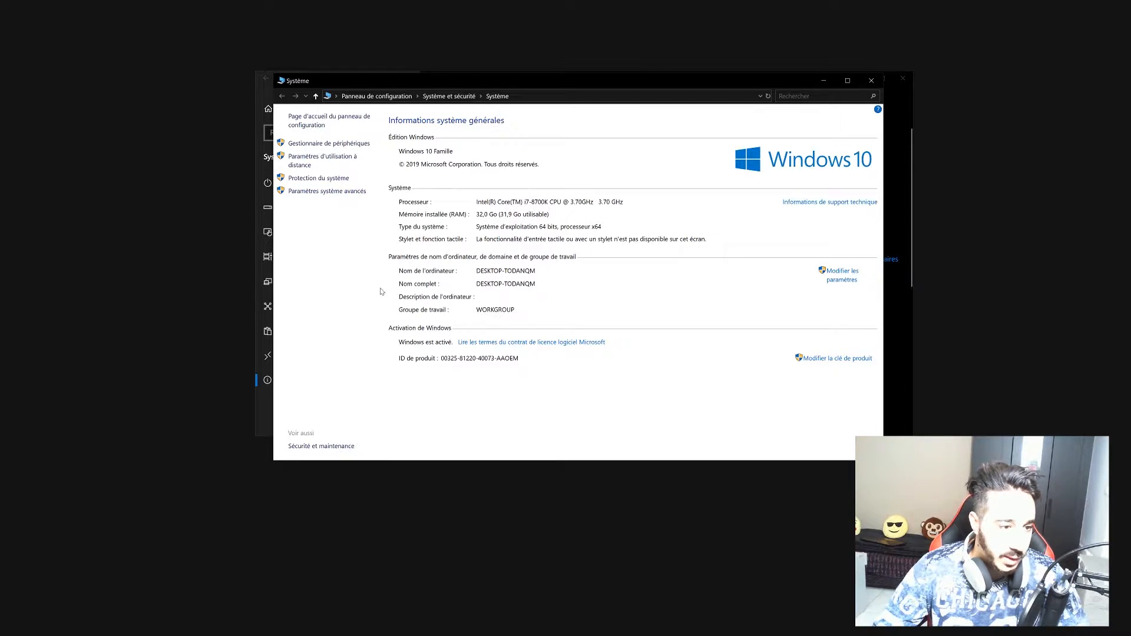
pyautogui.click(315, 192)
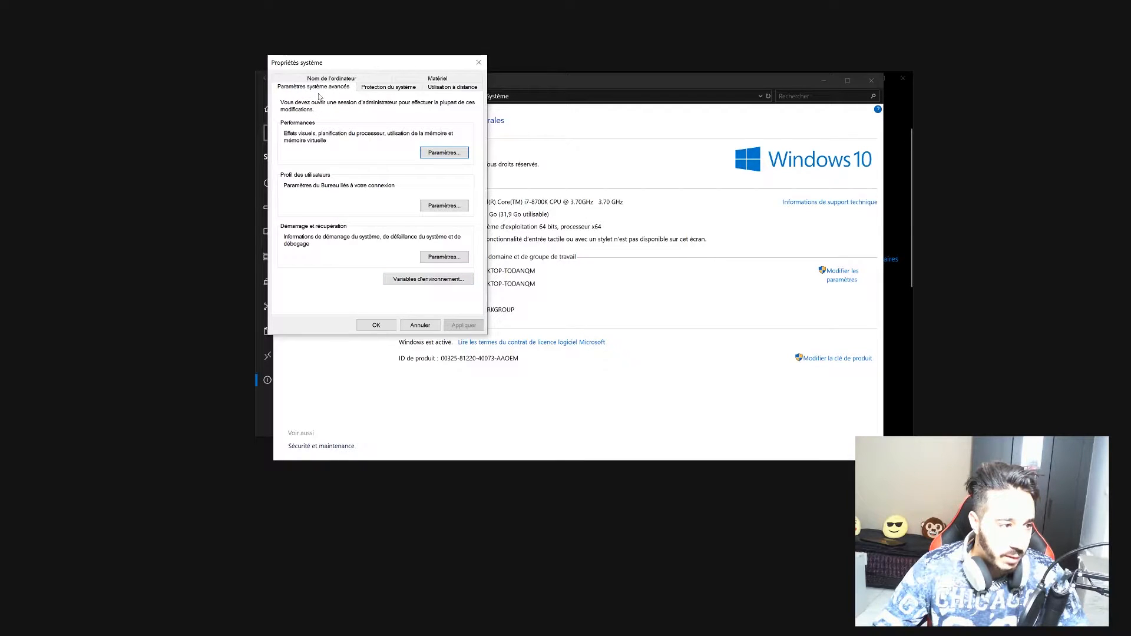
pyautogui.click(408, 285)
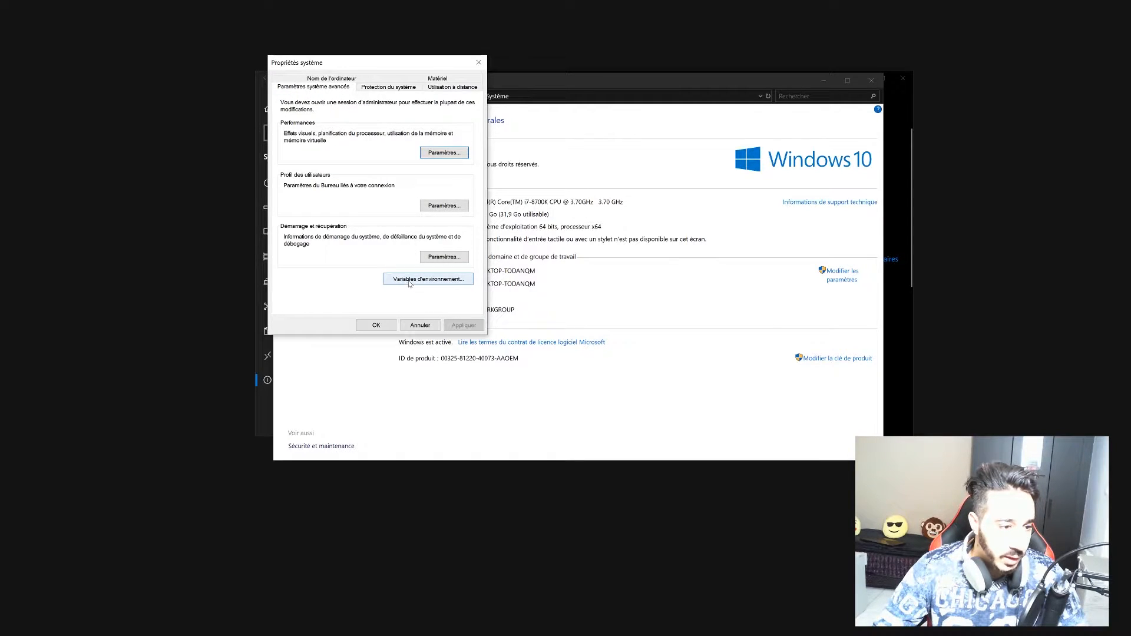
pyautogui.moveTo(481, 153); pyautogui.dragTo(402, 158)
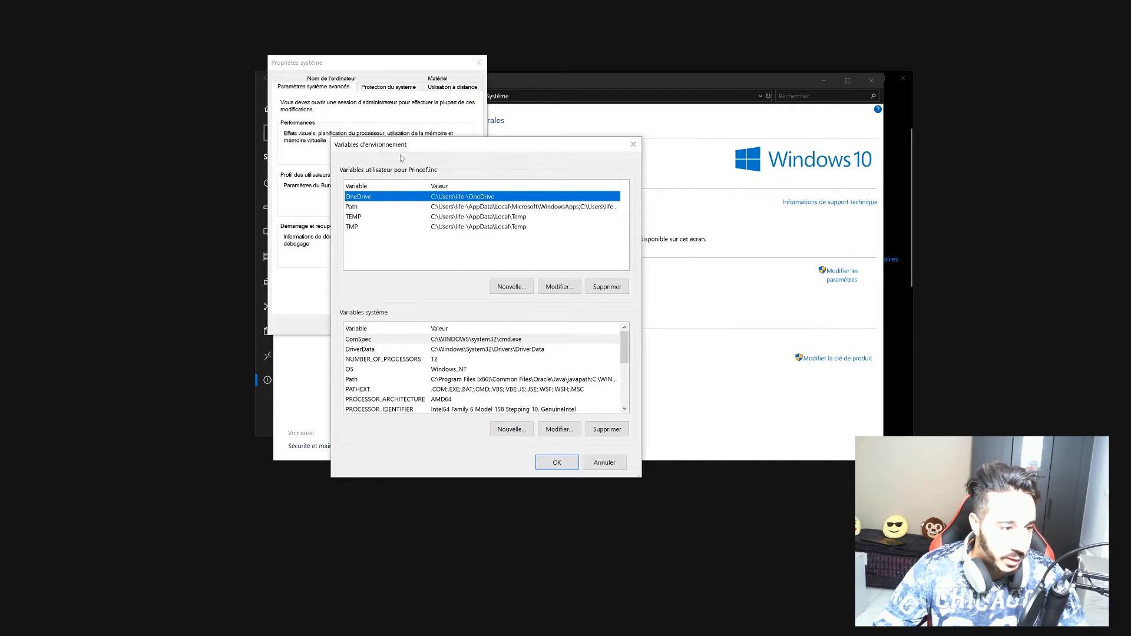
# Open the user Path variable for editing and select its C:\dev\php7.3 entry.
pyautogui.doubleClick(350, 206)
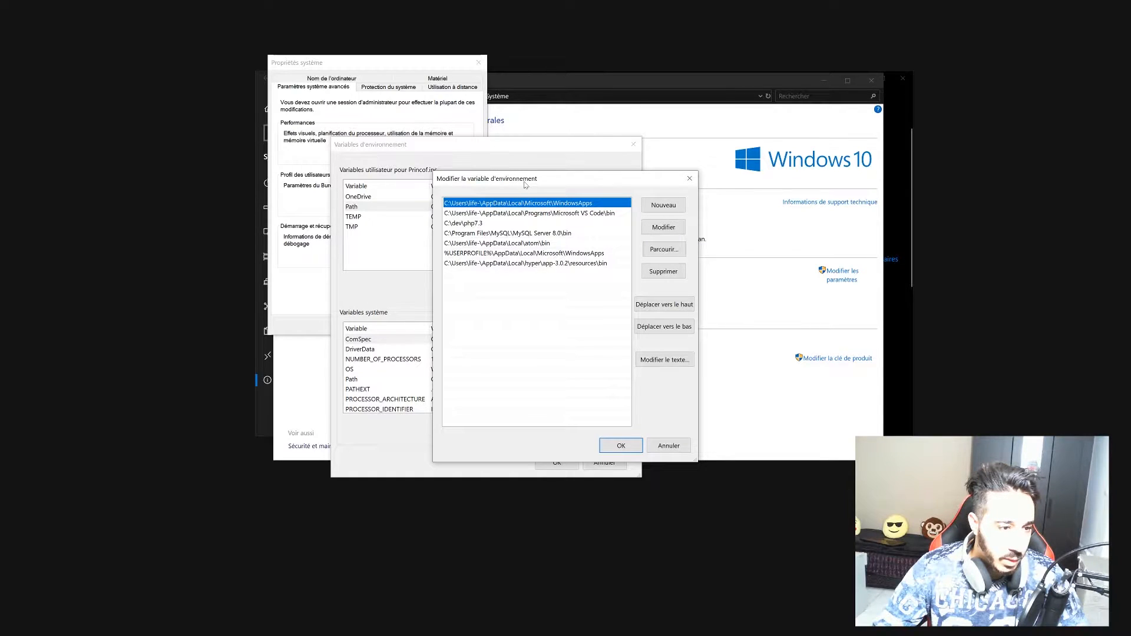
pyautogui.moveTo(525, 184); pyautogui.dragTo(477, 191)
pyautogui.click(438, 230)
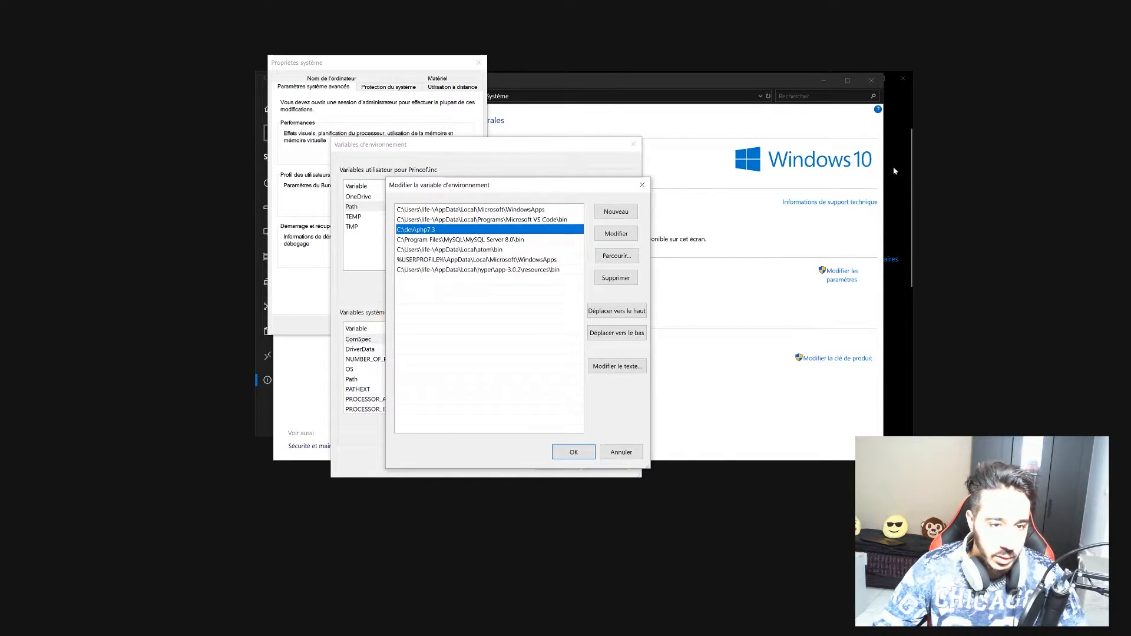
pyautogui.click(616, 83)
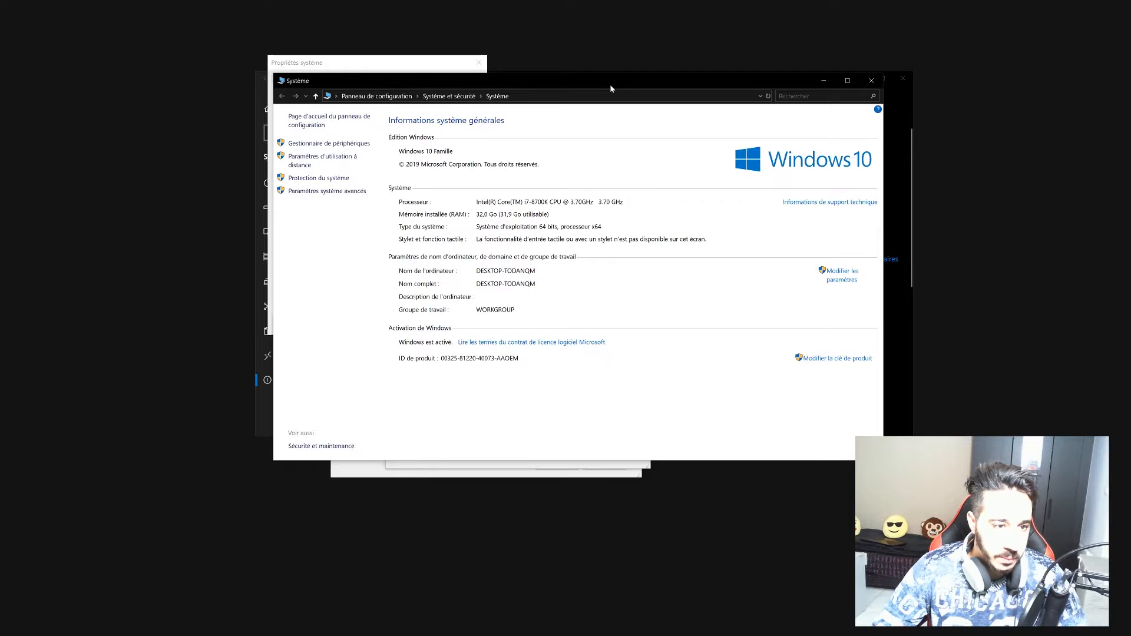
pyautogui.moveTo(610, 88); pyautogui.dragTo(492, 230)
pyautogui.click(837, 79)
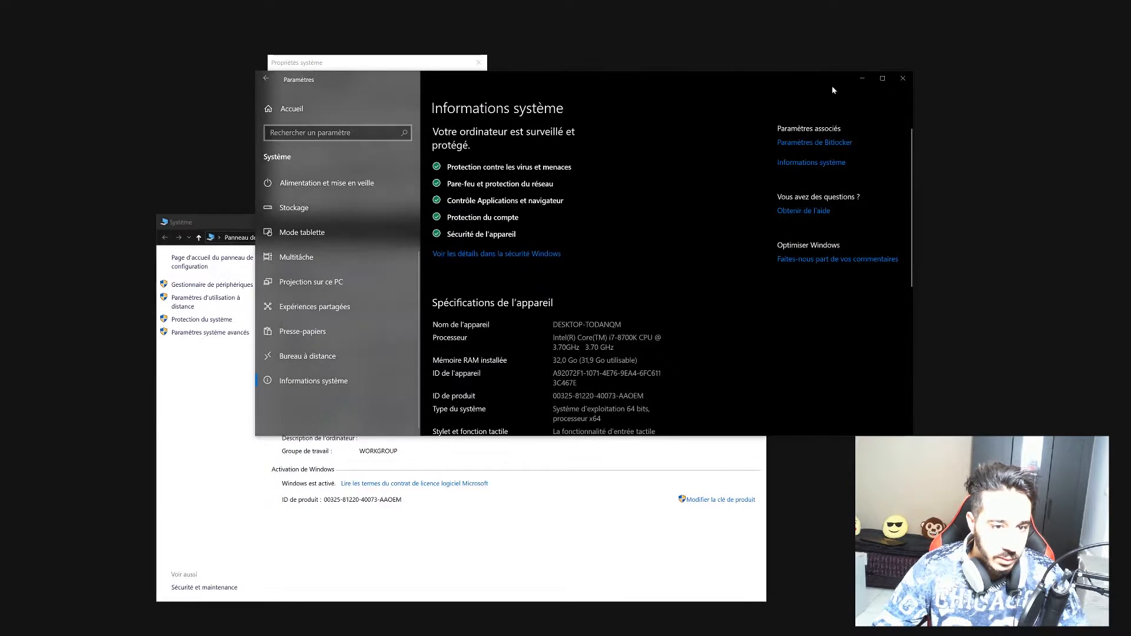
pyautogui.click(863, 79)
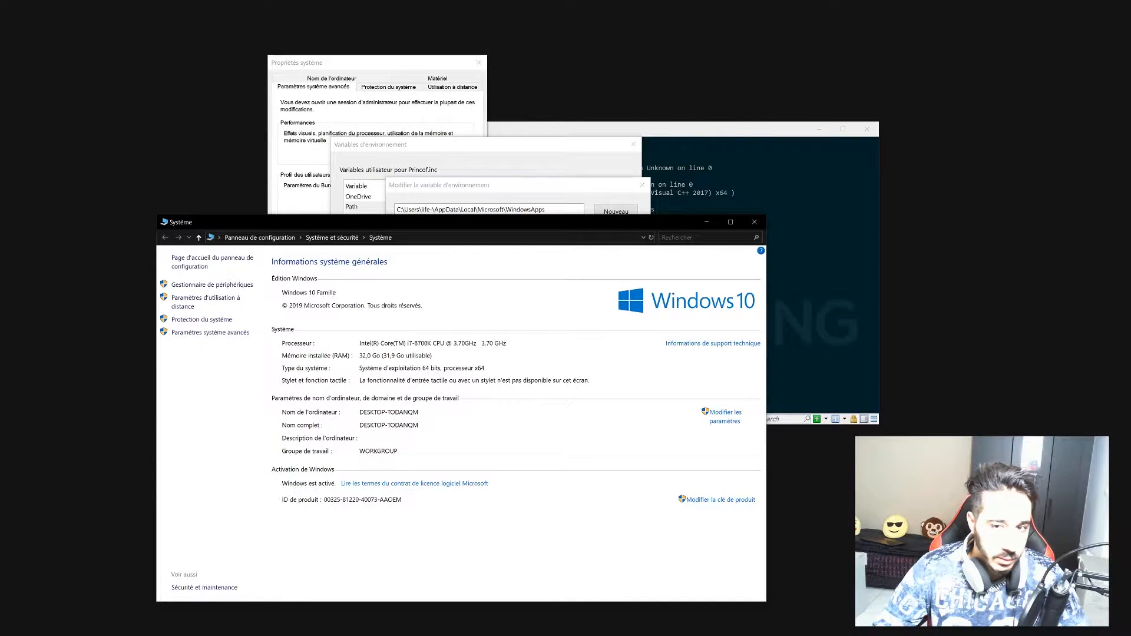
# Copy the C:\dev\php_3_9 folder path from Explorer's address bar.
pyautogui.hotkey('alt', 'Tab')
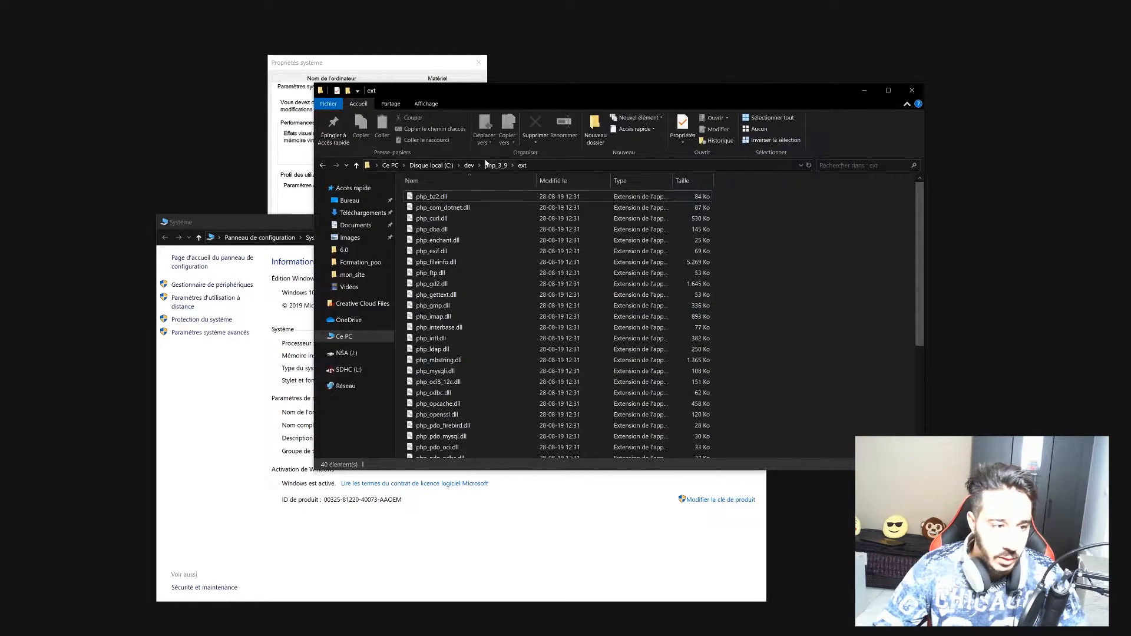
pyautogui.click(323, 165)
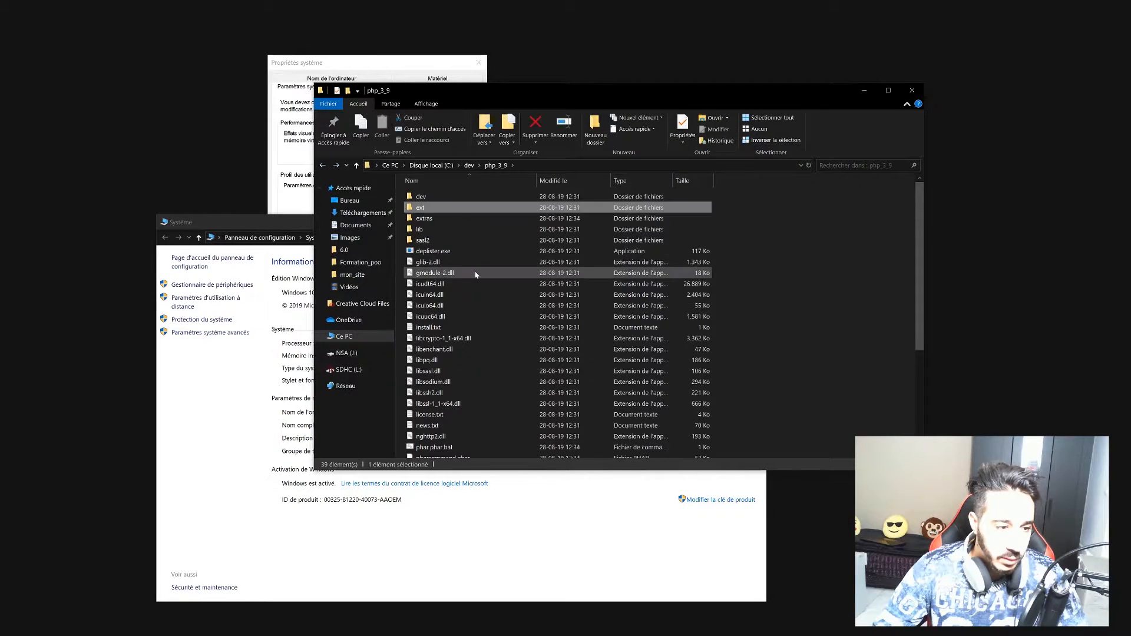
pyautogui.scroll(-5, 486, 259)
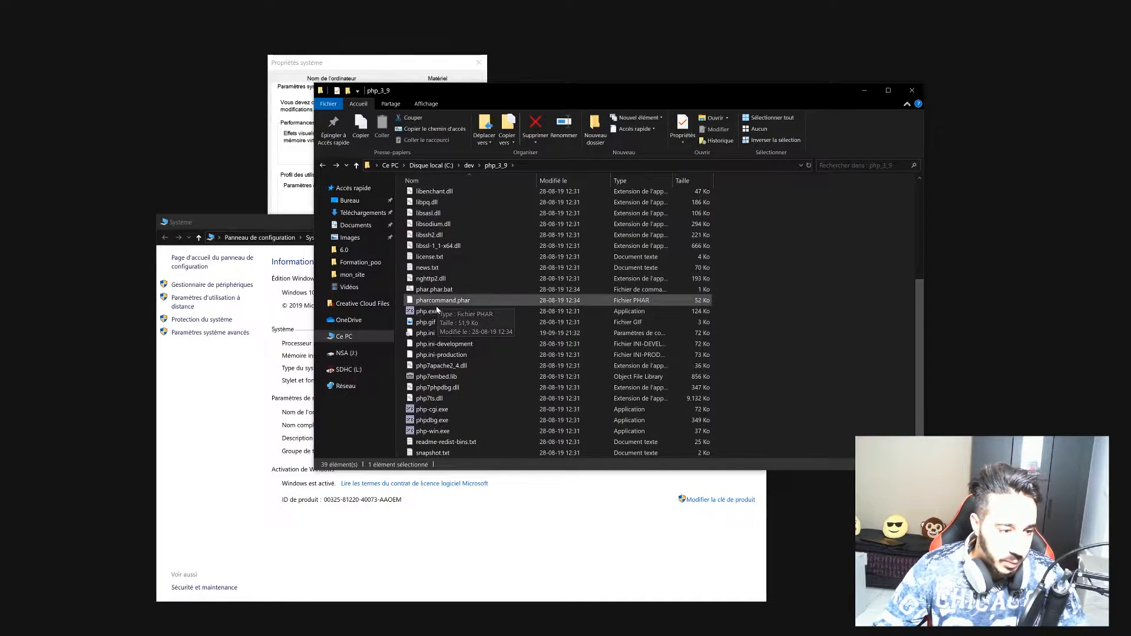
pyautogui.click(534, 165)
pyautogui.hotkey('ctrl', 'c')
pyautogui.rightClick(393, 165)
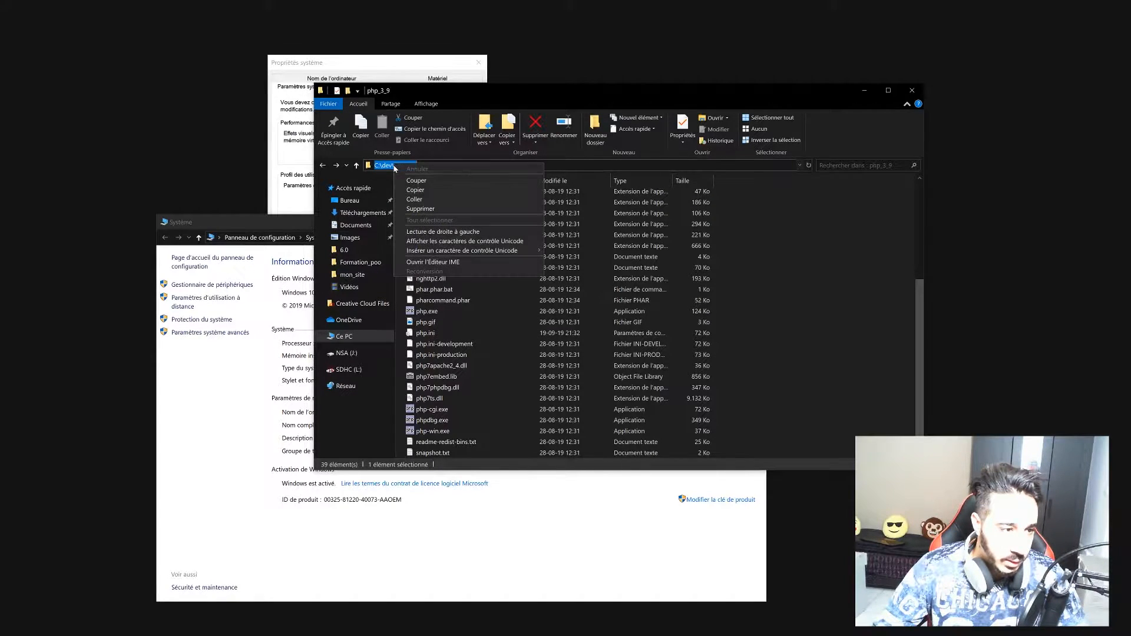
pyautogui.click(424, 189)
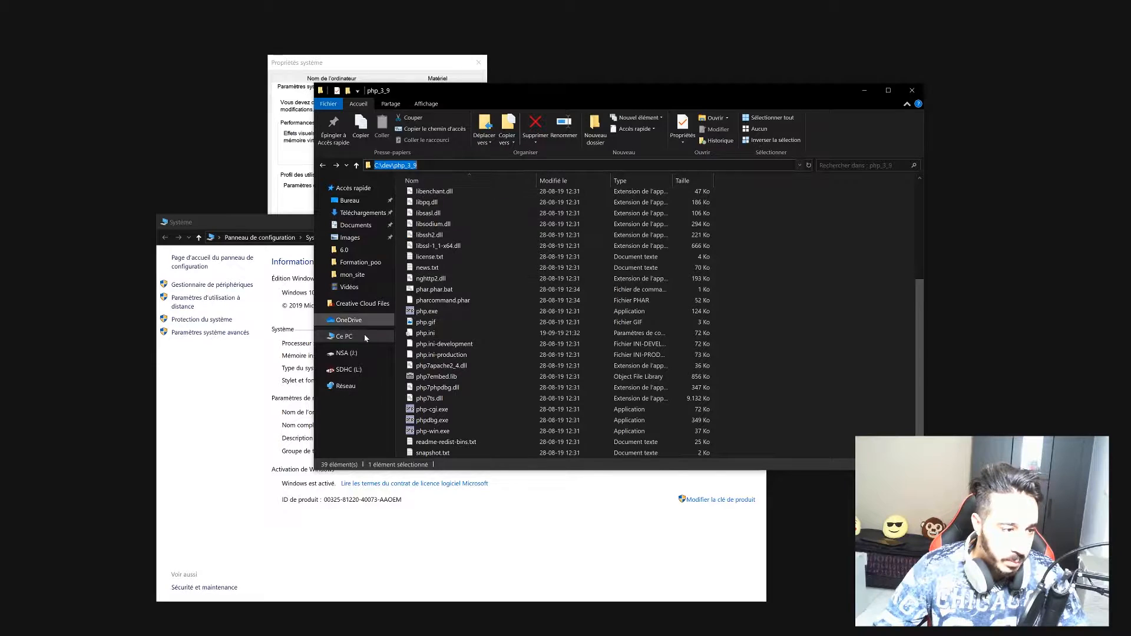
# Replace the C:\dev\php7.3 Path entry with C:\dev\php_3_9 and confirm all dialogs with OK.
pyautogui.click(232, 350)
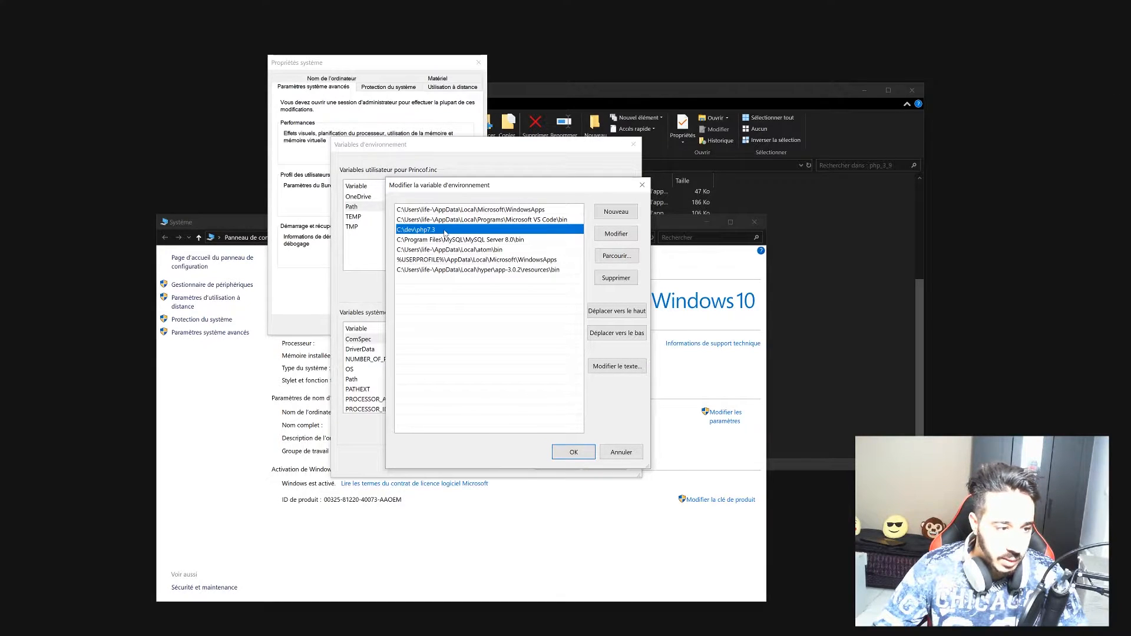
pyautogui.doubleClick(428, 231)
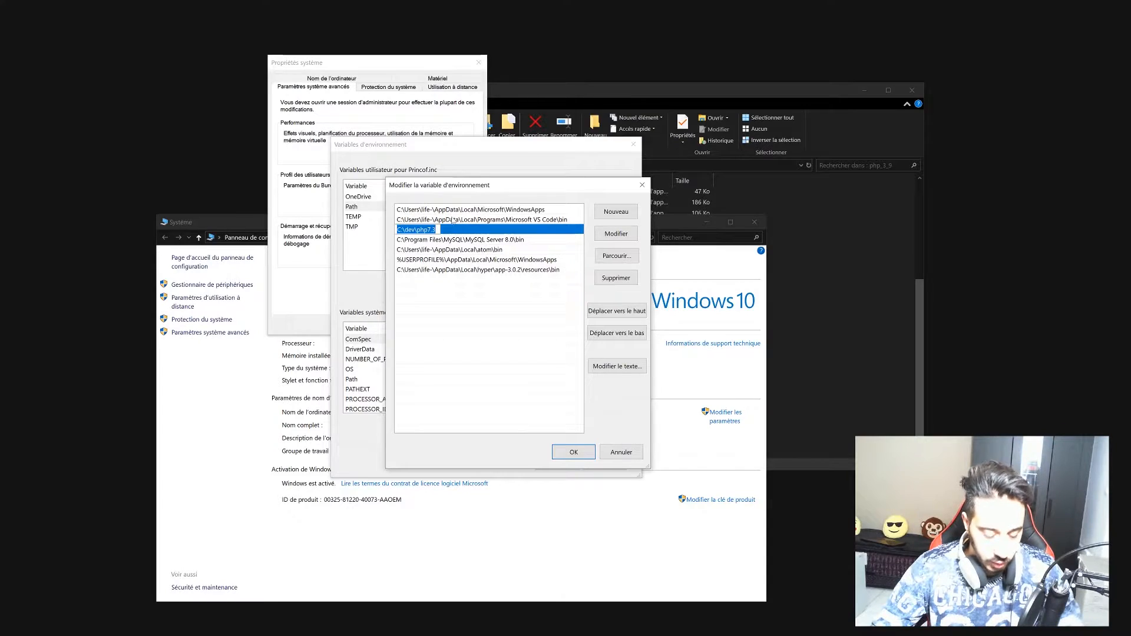
pyautogui.hotkey('ctrl', 'v')
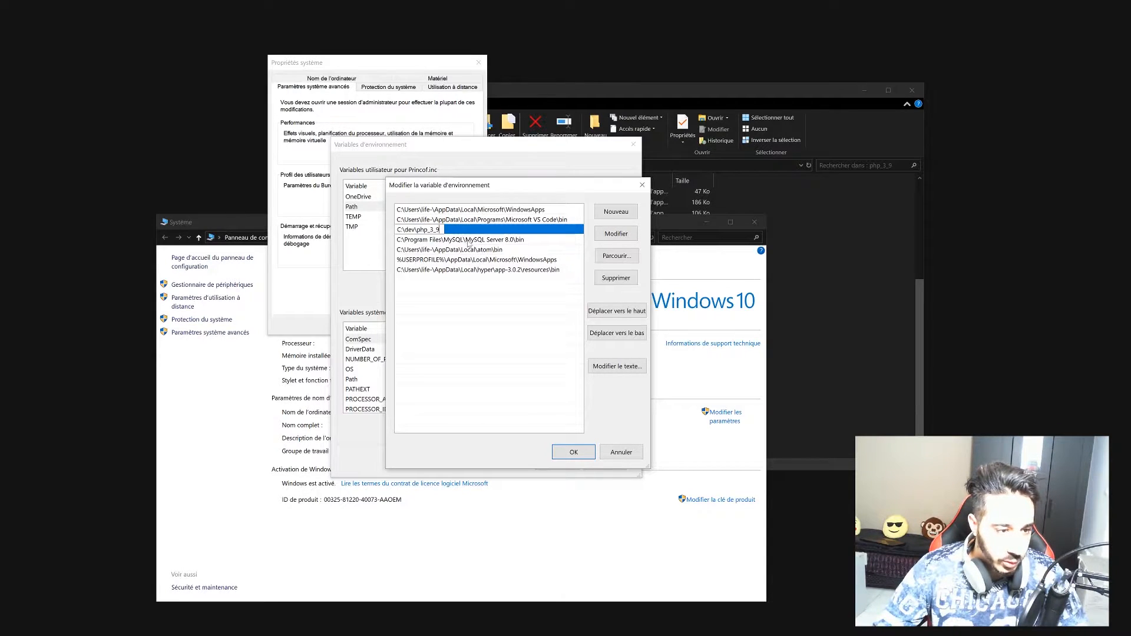
pyautogui.click(573, 451)
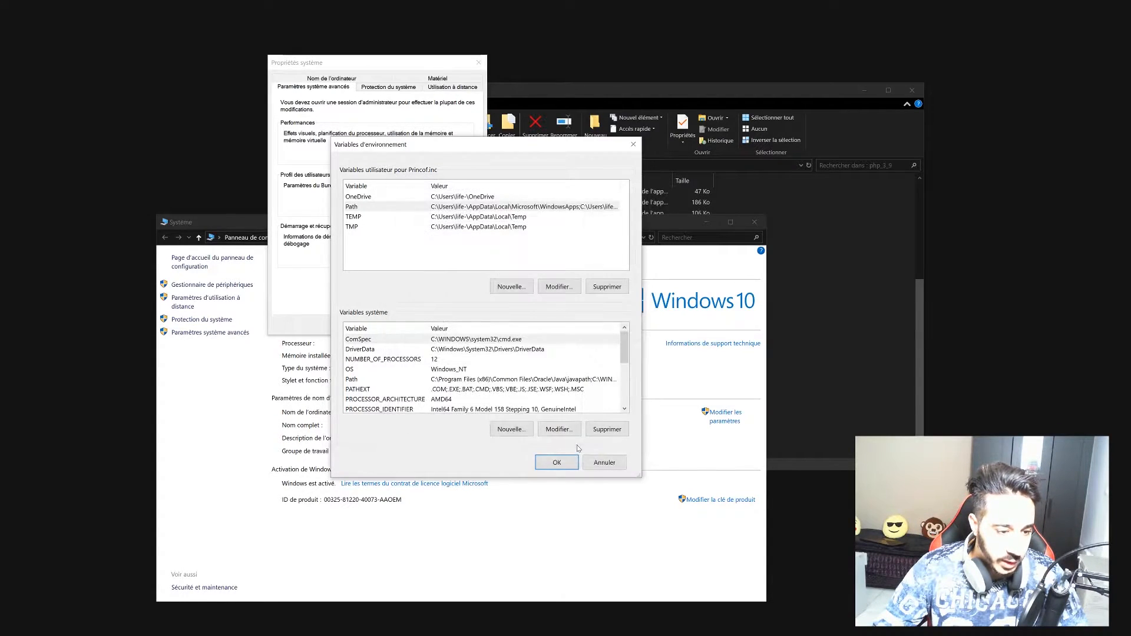
pyautogui.click(557, 464)
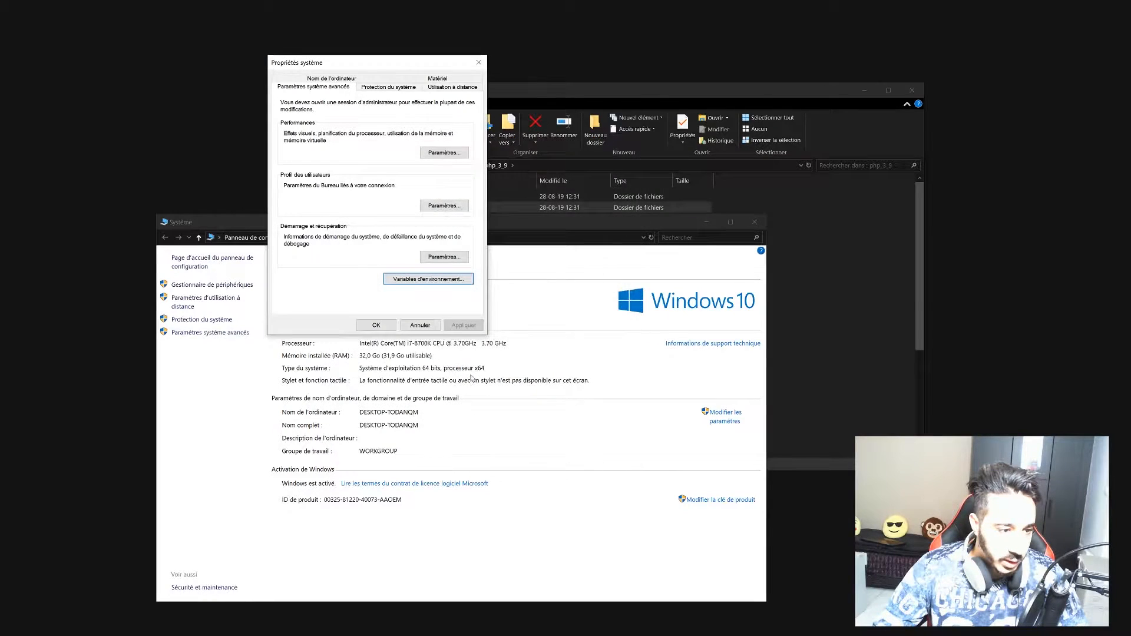
pyautogui.click(377, 325)
pyautogui.click(706, 222)
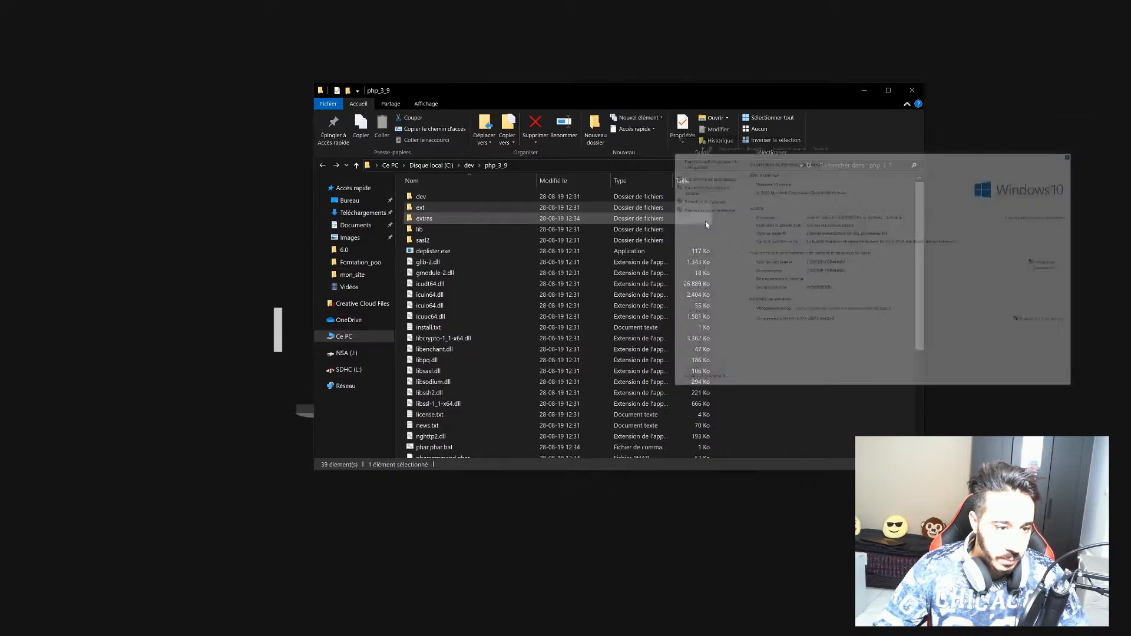
# Restart Cmder and run php --version, now reporting PHP 7.3.9 with no Xdebug warning.
pyautogui.click(866, 91)
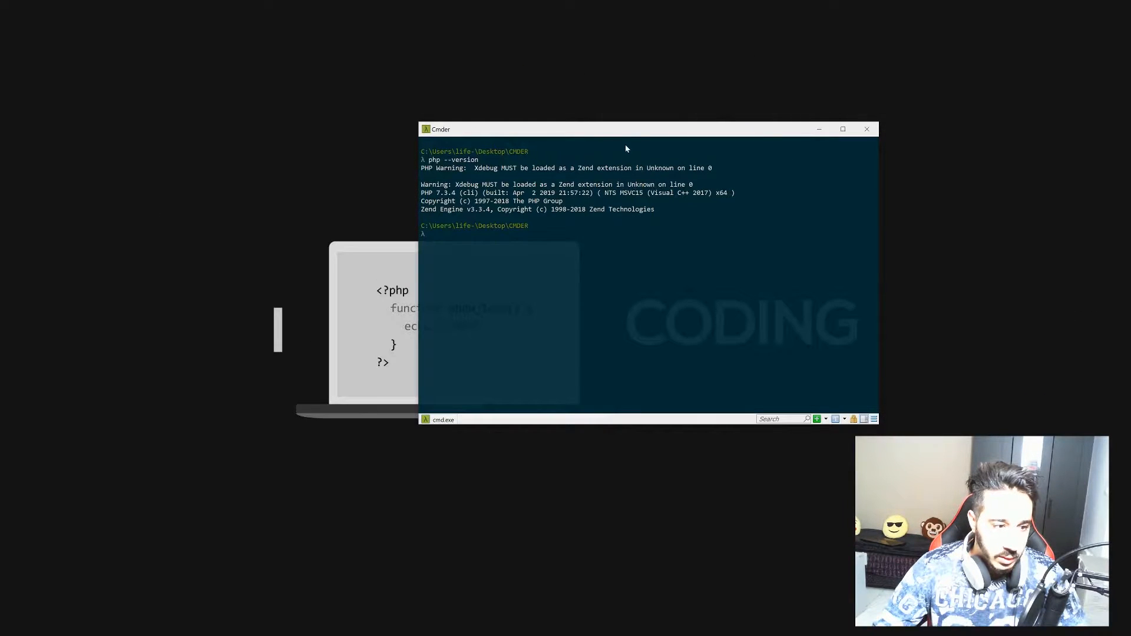
pyautogui.click(867, 129)
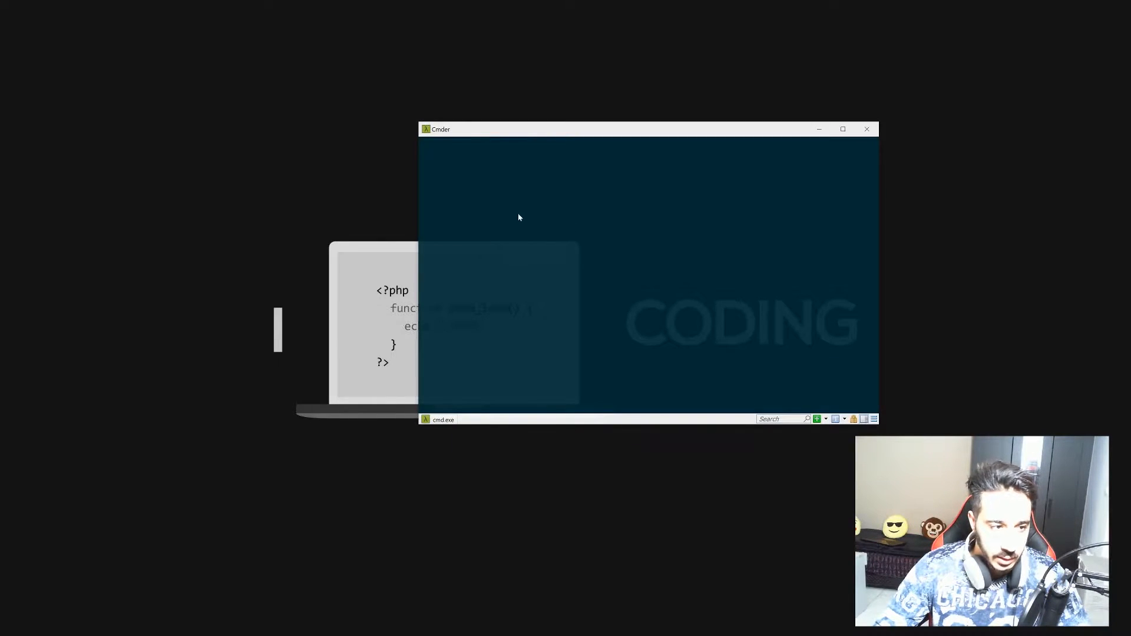
pyautogui.write('p')
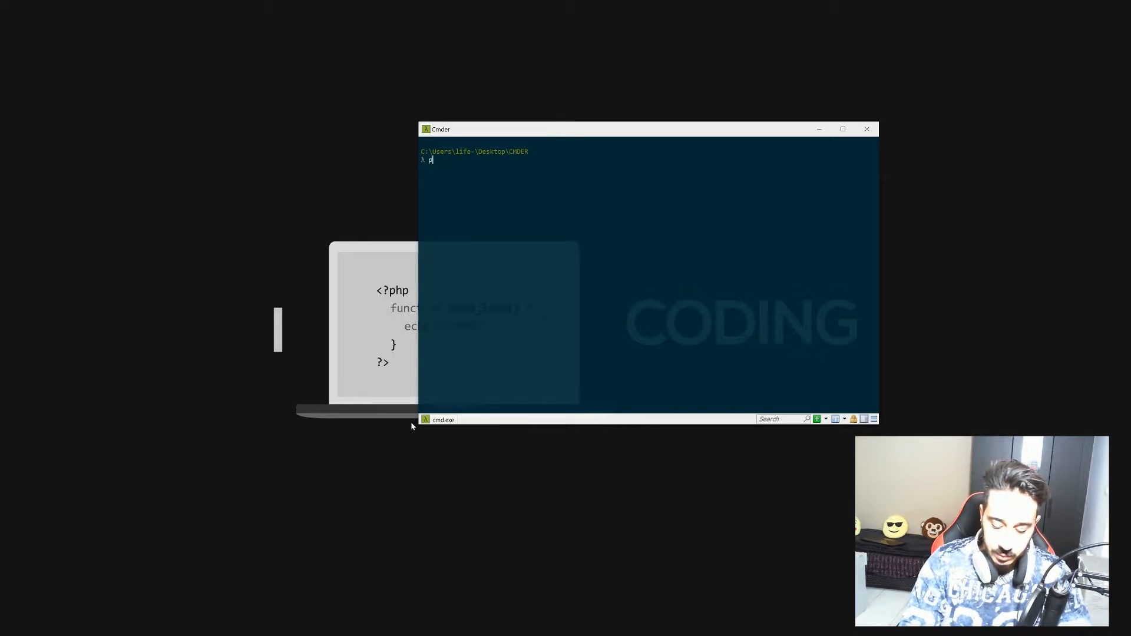
pyautogui.write('hp --version')
pyautogui.press('Return')
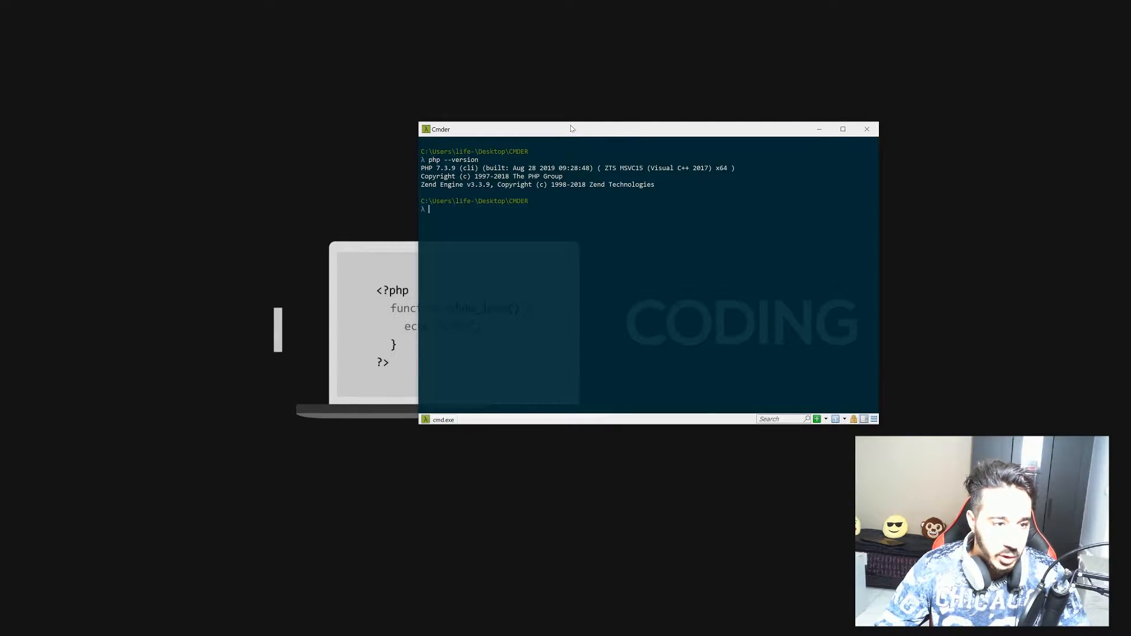
pyautogui.moveTo(564, 135); pyautogui.dragTo(575, 168)
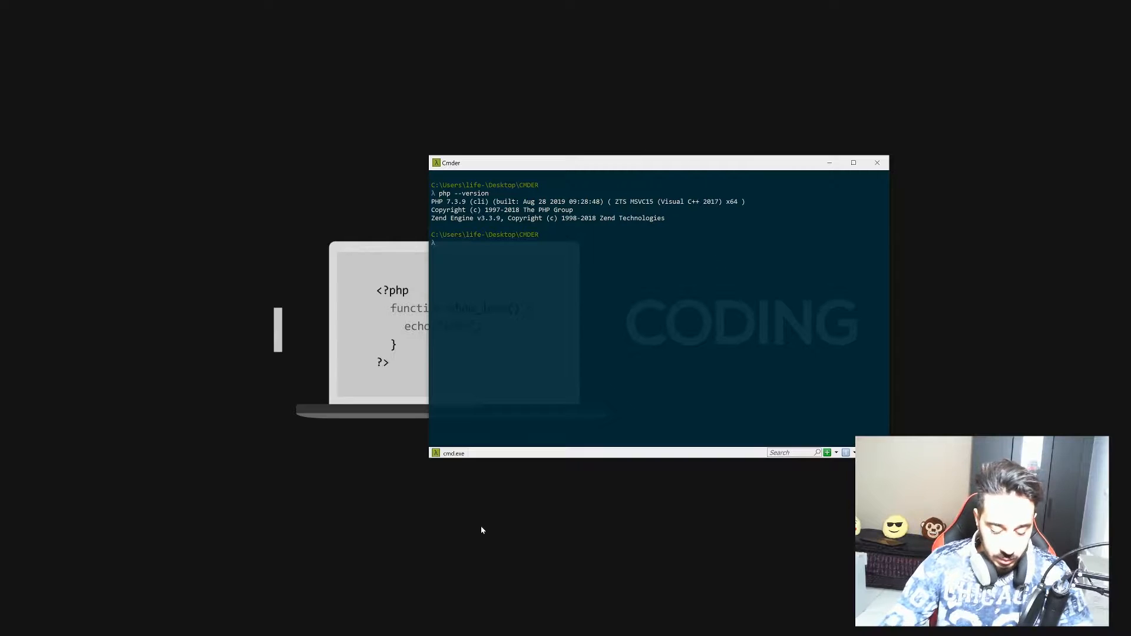
# Try php --init and php --help, clearing the terminal after each.
pyautogui.write('php')
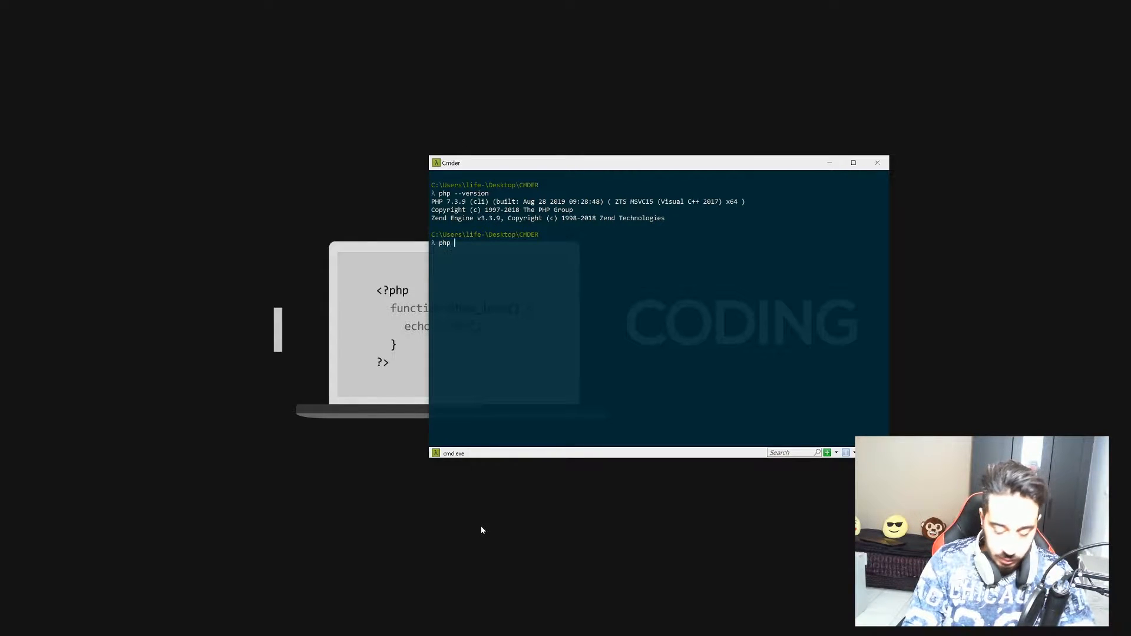
pyautogui.write(' --init')
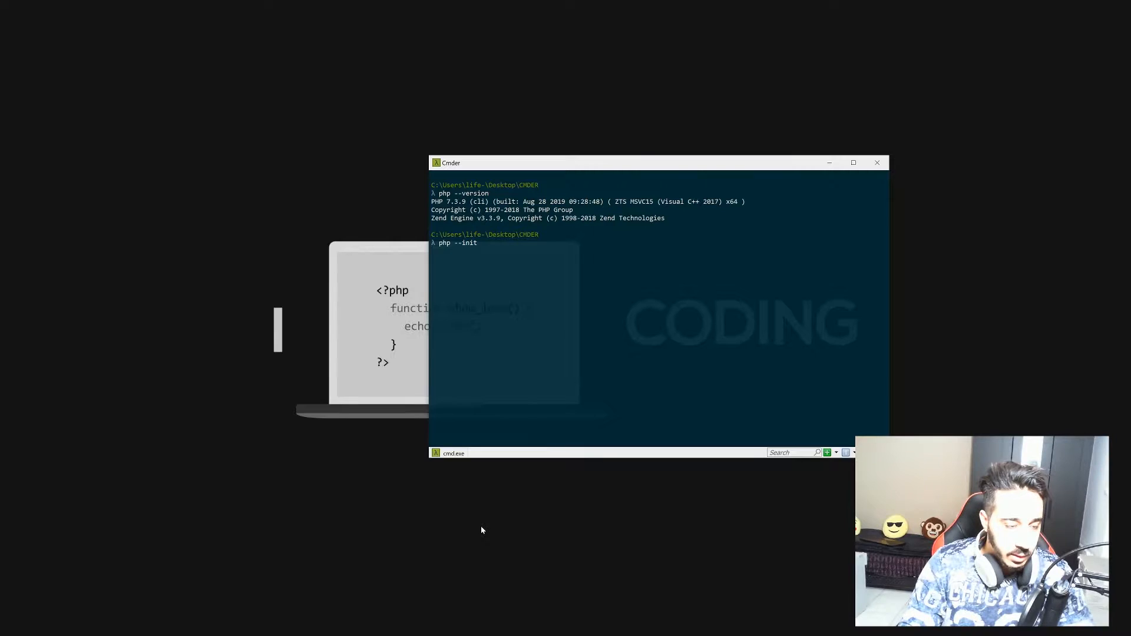
pyautogui.press('Return')
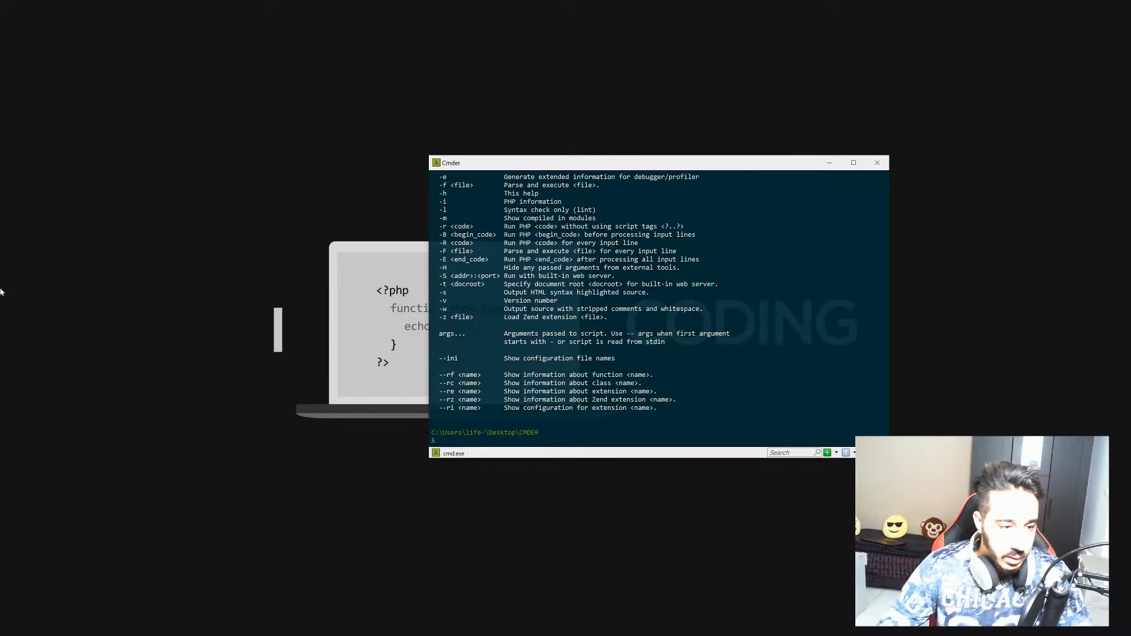
pyautogui.scroll(7, 560, 296)
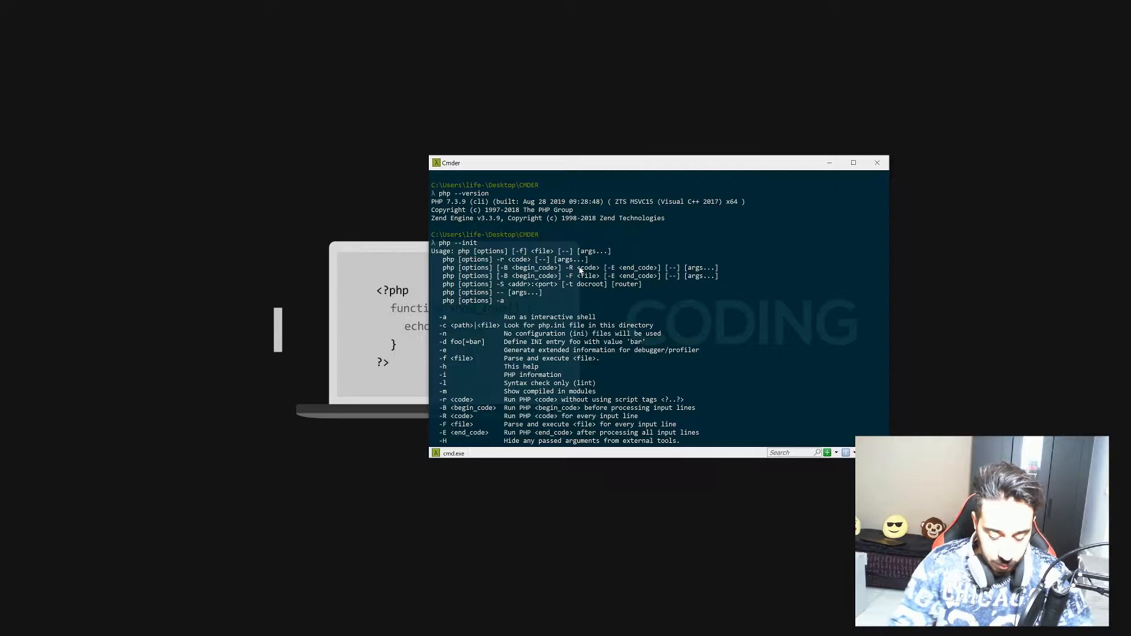
pyautogui.write('clear')
pyautogui.press('Return')
pyautogui.write('php --help')
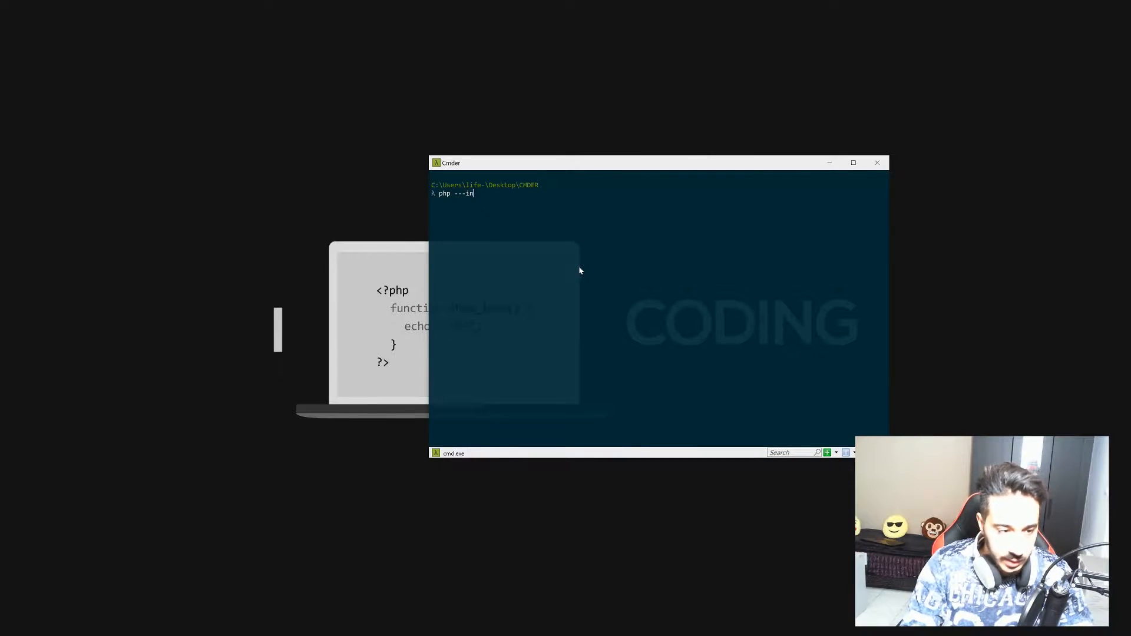
pyautogui.press('Return')
pyautogui.scroll(5, 586, 290)
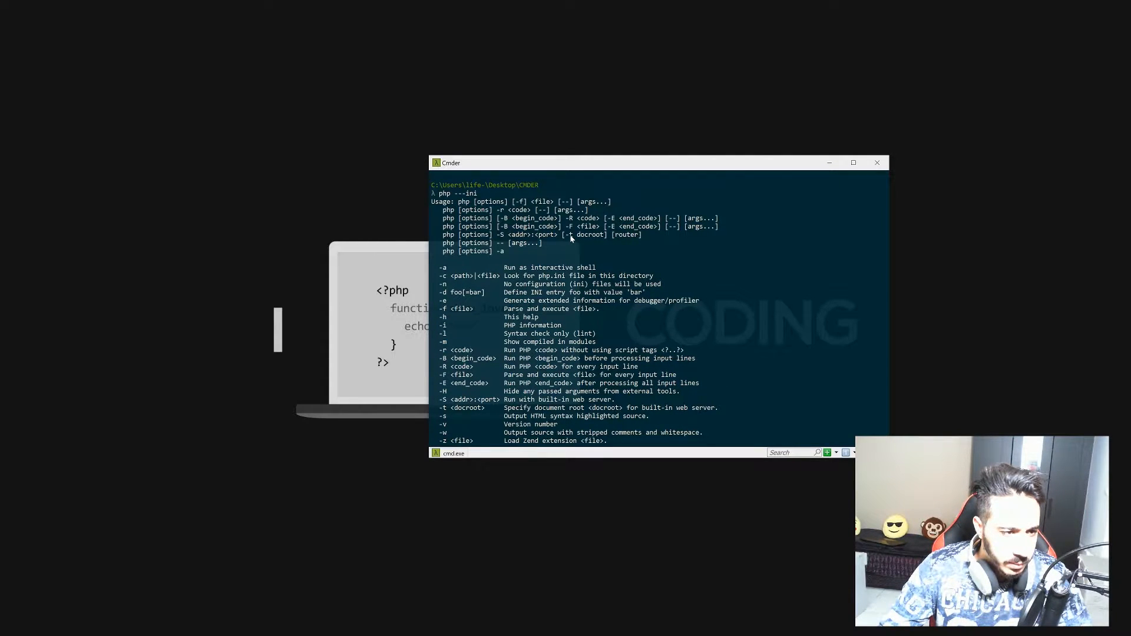
pyautogui.scroll(-5, 580, 289)
pyautogui.write('clear')
pyautogui.press('Return')
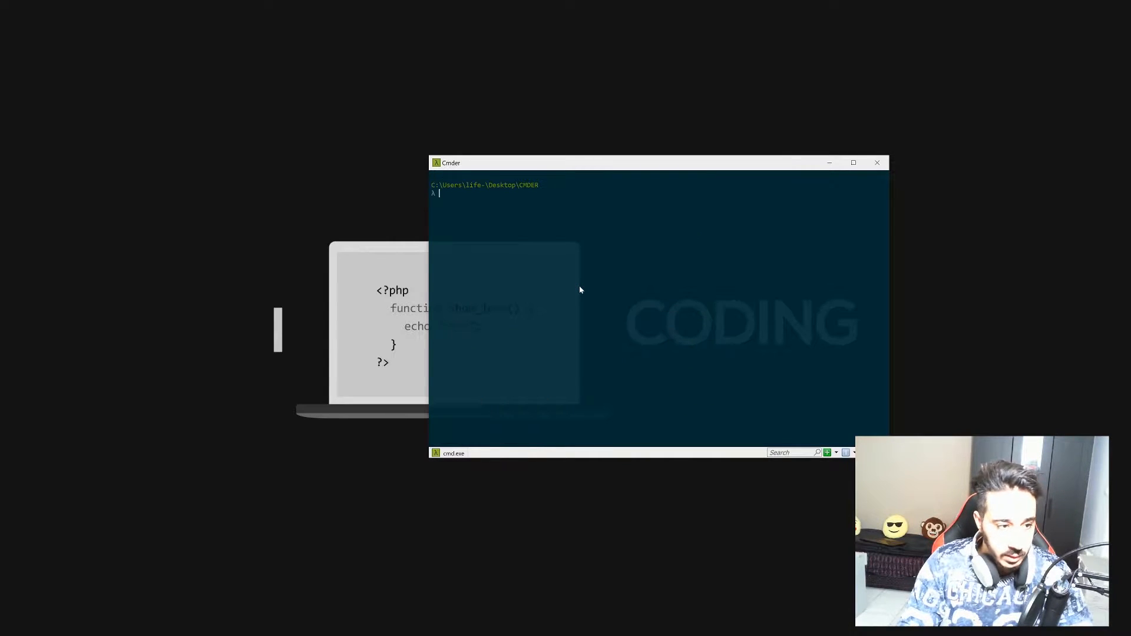
# Run php --ini, showing C:\dev\php_3_9\php.ini as the loaded configuration file.
pyautogui.write('php --ini')
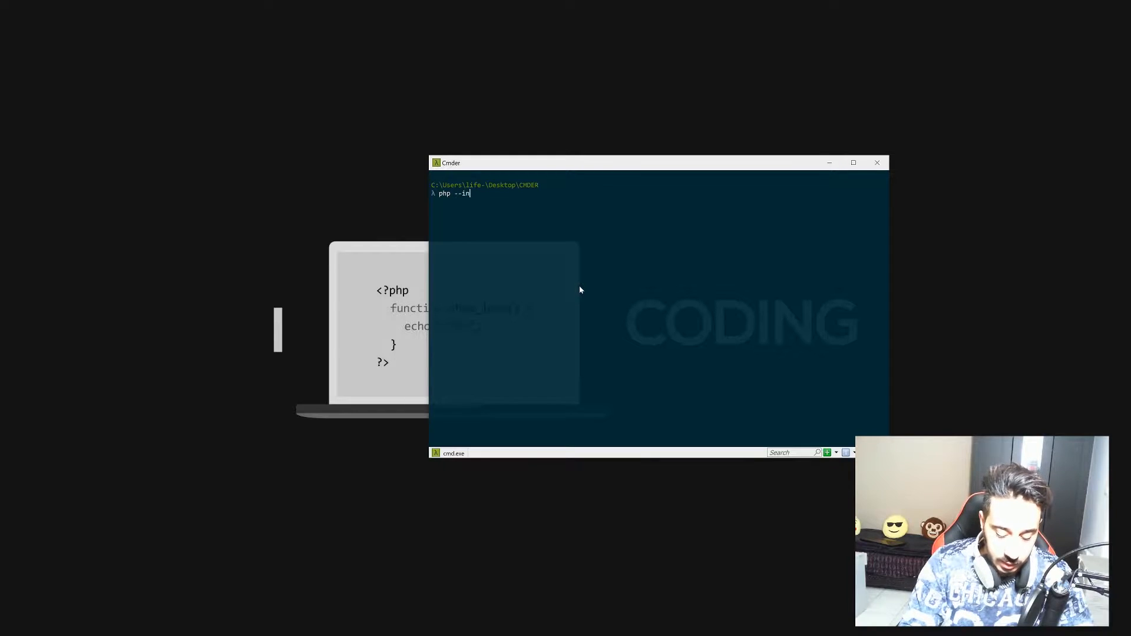
pyautogui.press('Return')
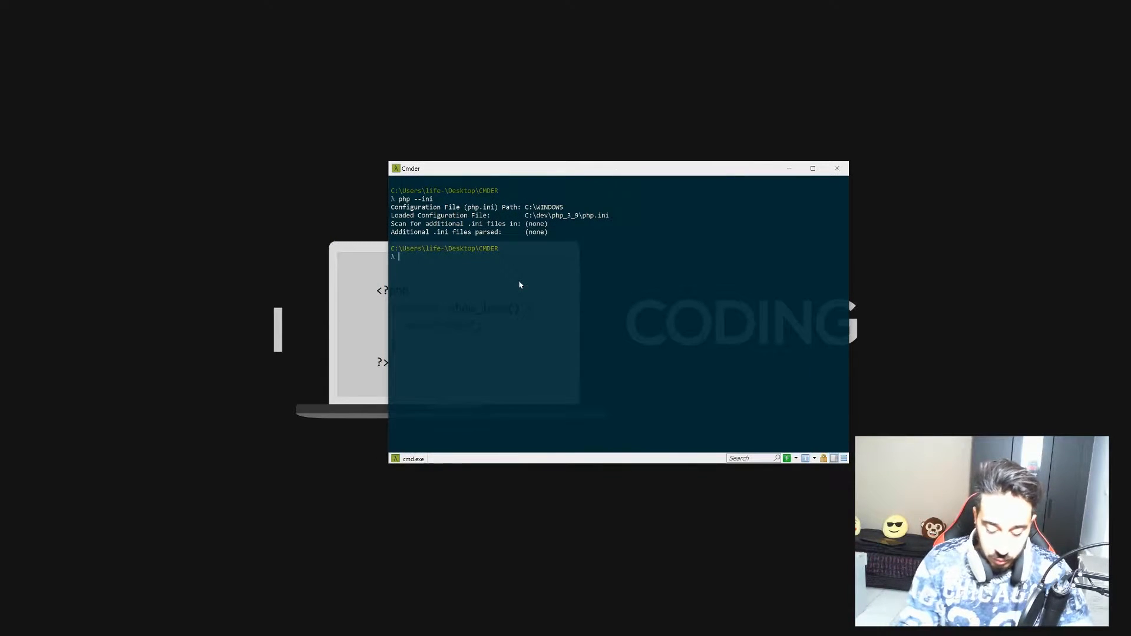
pyautogui.write('php')
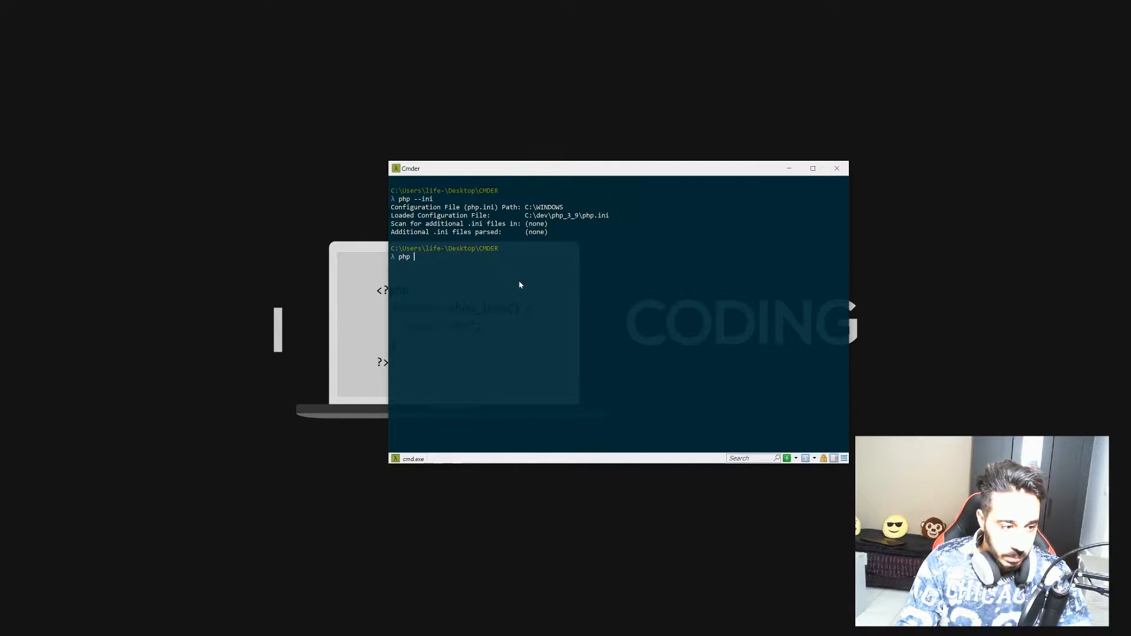
pyautogui.press('BackSpace')
pyautogui.press('BackSpace')
pyautogui.press('BackSpace')
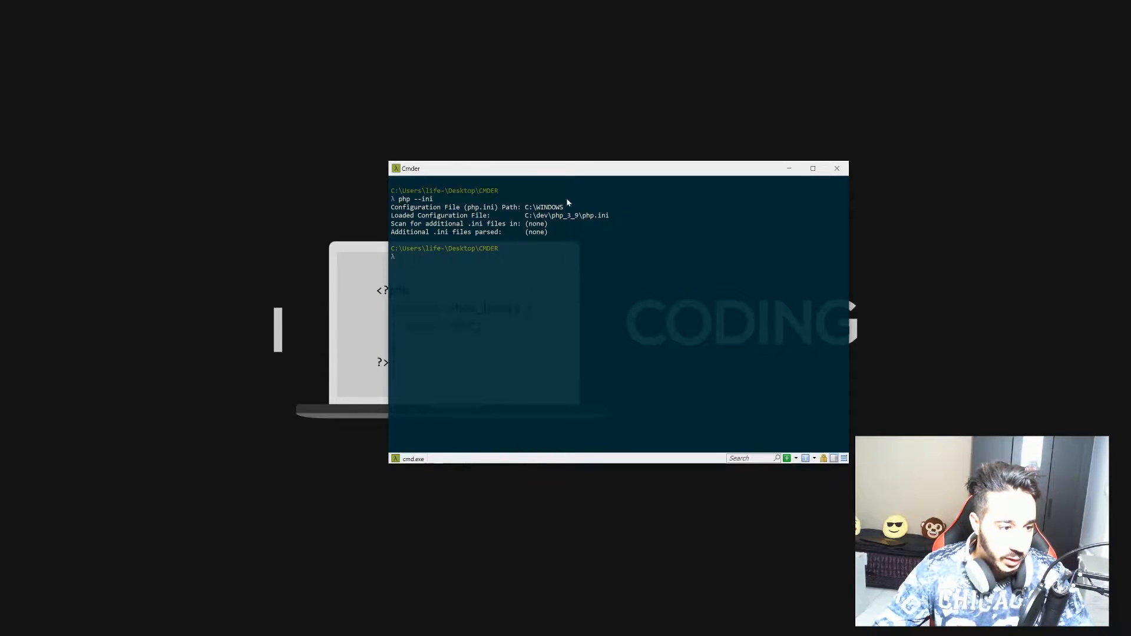
# Create a desktop folder named test, open it to confirm it's empty, then close it.
pyautogui.rightClick(323, 60)
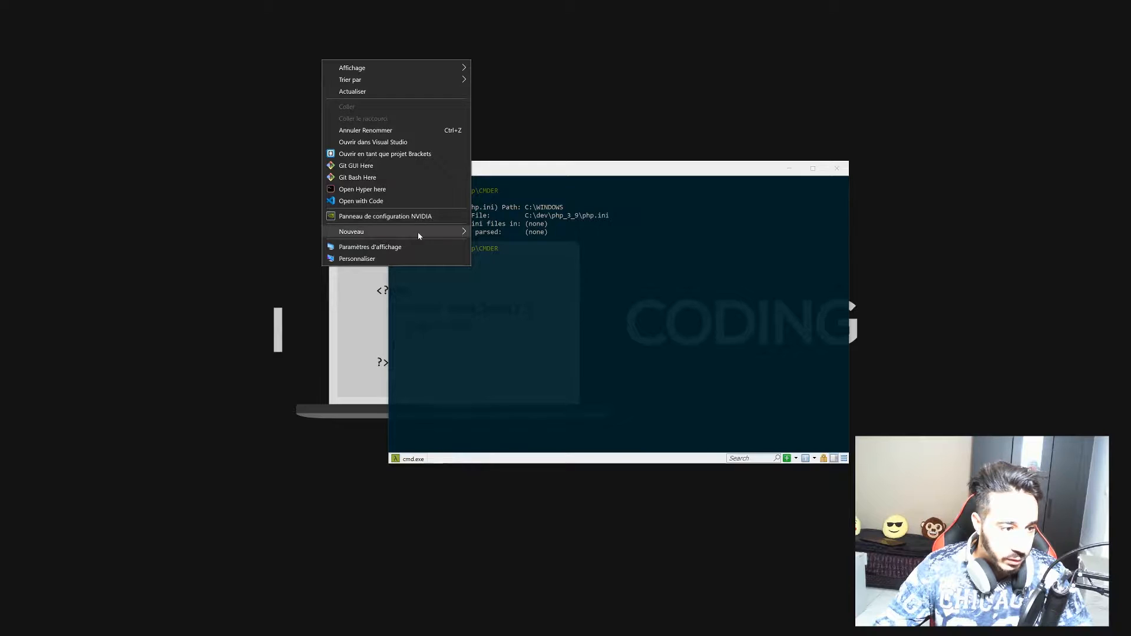
pyautogui.moveTo(424, 234)
pyautogui.click(522, 233)
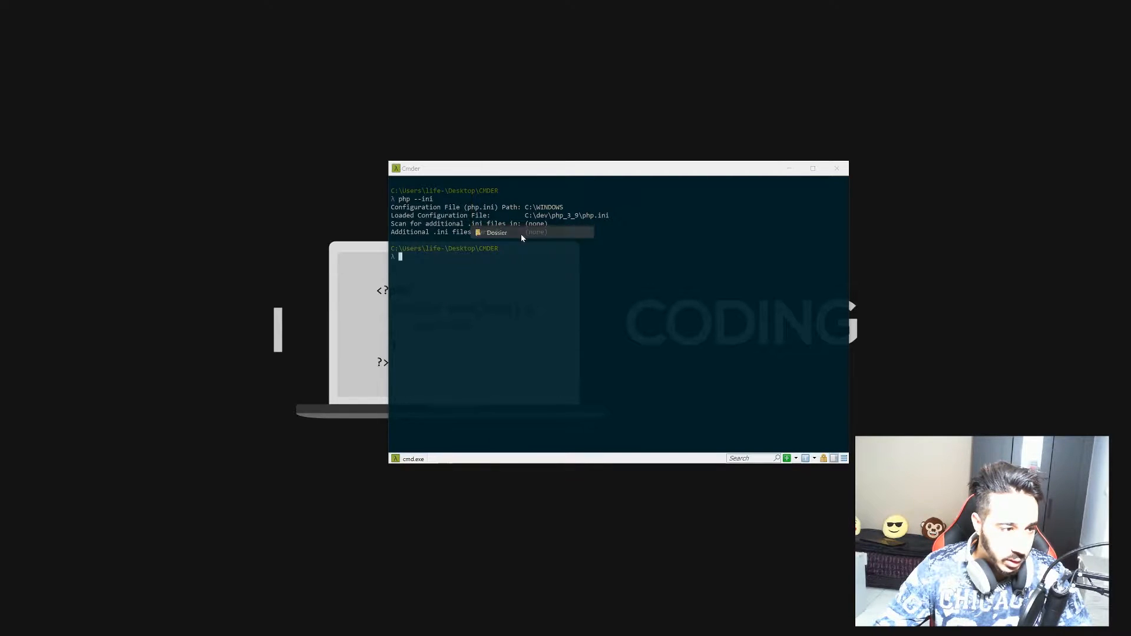
pyautogui.write('test')
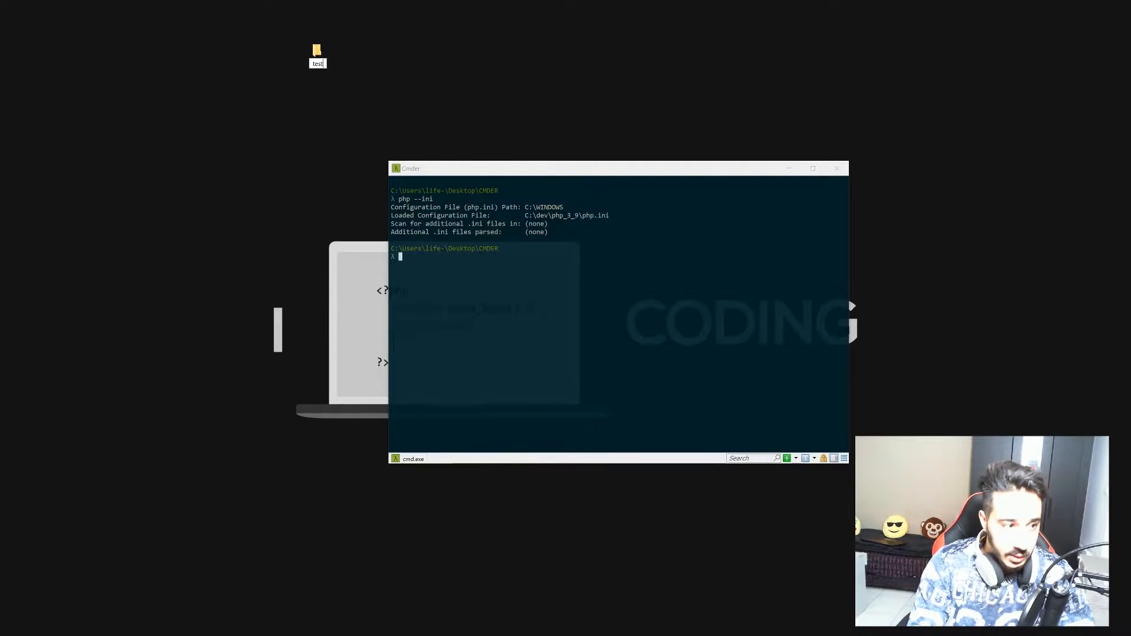
pyautogui.press('Return')
pyautogui.click(319, 56)
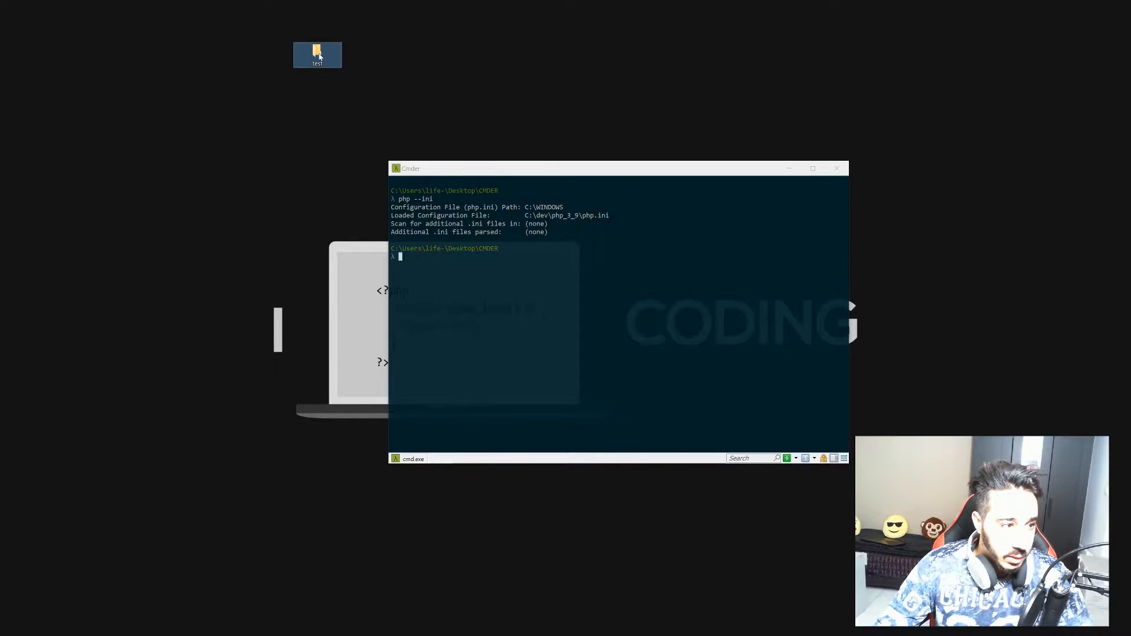
pyautogui.doubleClick(320, 56)
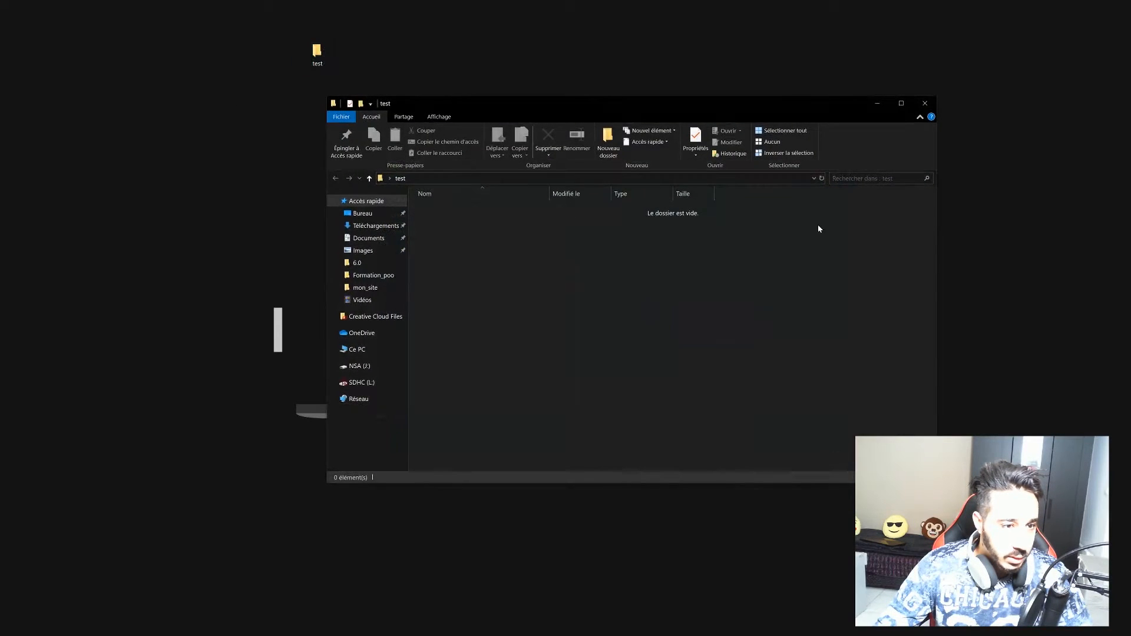
pyautogui.click(925, 103)
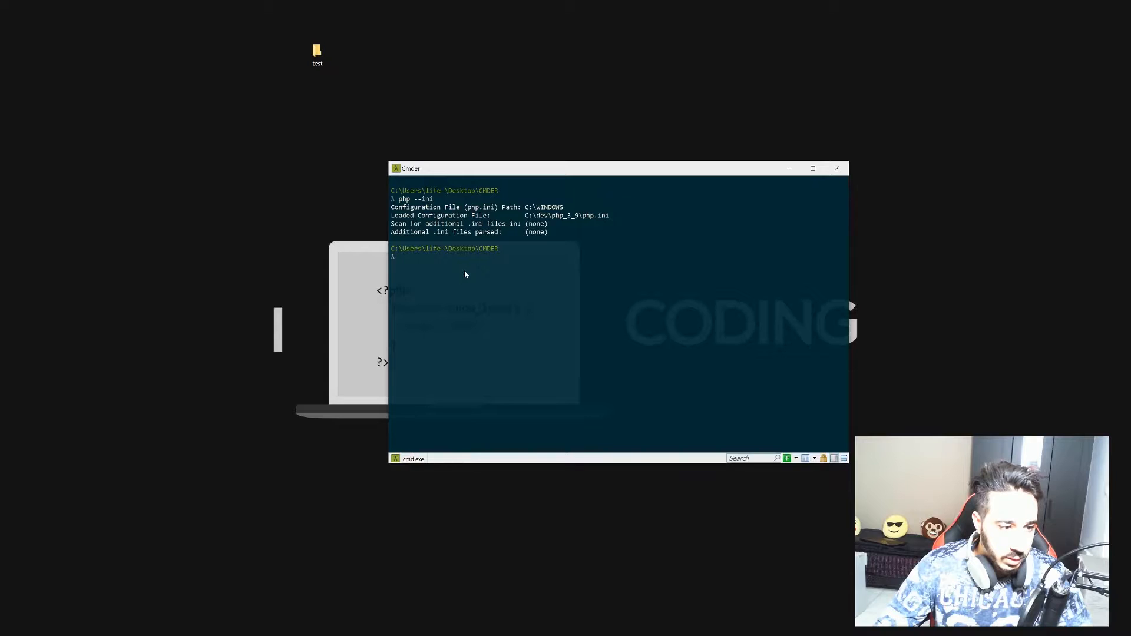
# Move up to the Desktop, cd into the test folder, and create index.php with touch.
pyautogui.write('cd ../')
pyautogui.press('Return')
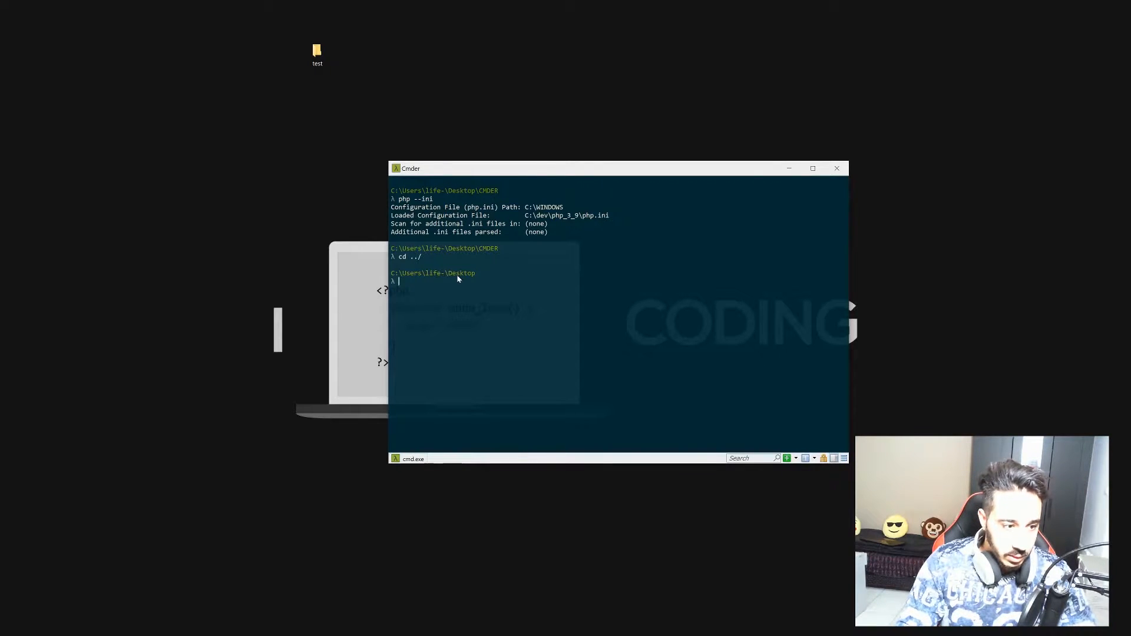
pyautogui.write('cd te')
pyautogui.press('Tab')
pyautogui.write('st')
pyautogui.press('Return')
pyautogui.write('tocuh')
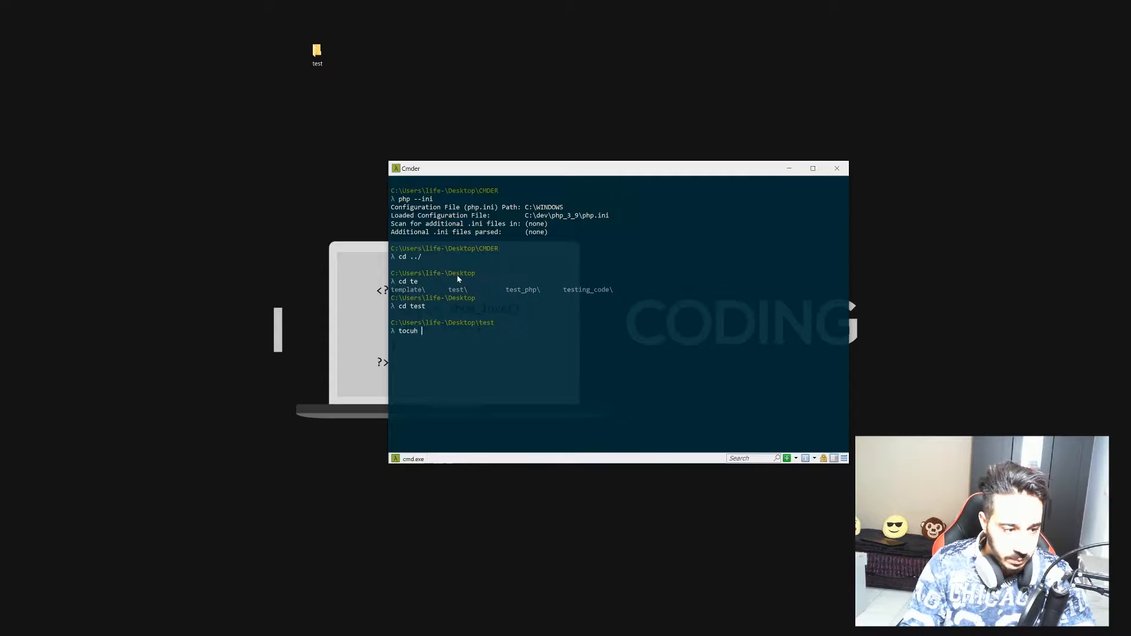
pyautogui.press('BackSpace')
pyautogui.press('BackSpace')
pyautogui.press('BackSpace')
pyautogui.press('BackSpace')
pyautogui.press('BackSpace')
pyautogui.press('BackSpace')
pyautogui.write('to')
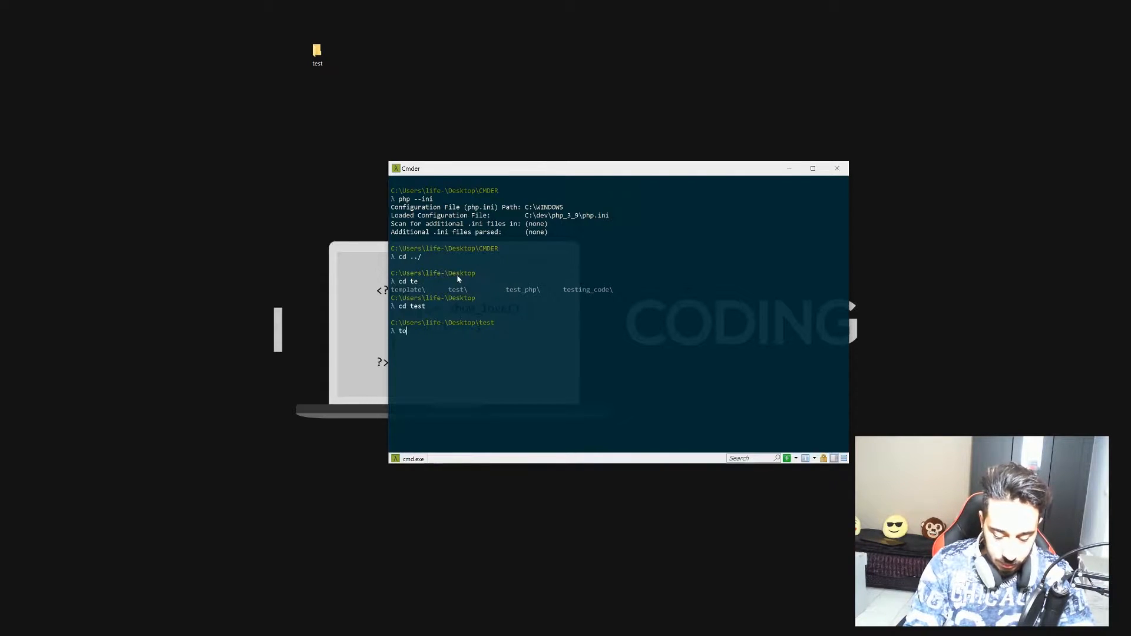
pyautogui.write('uch ')
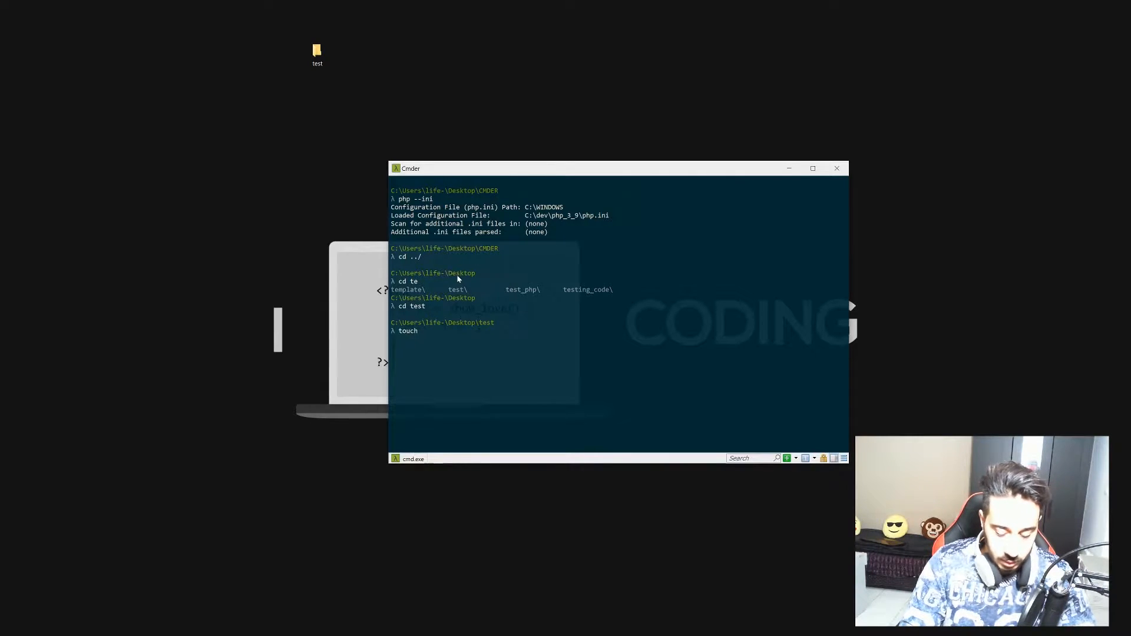
pyautogui.write('index.php')
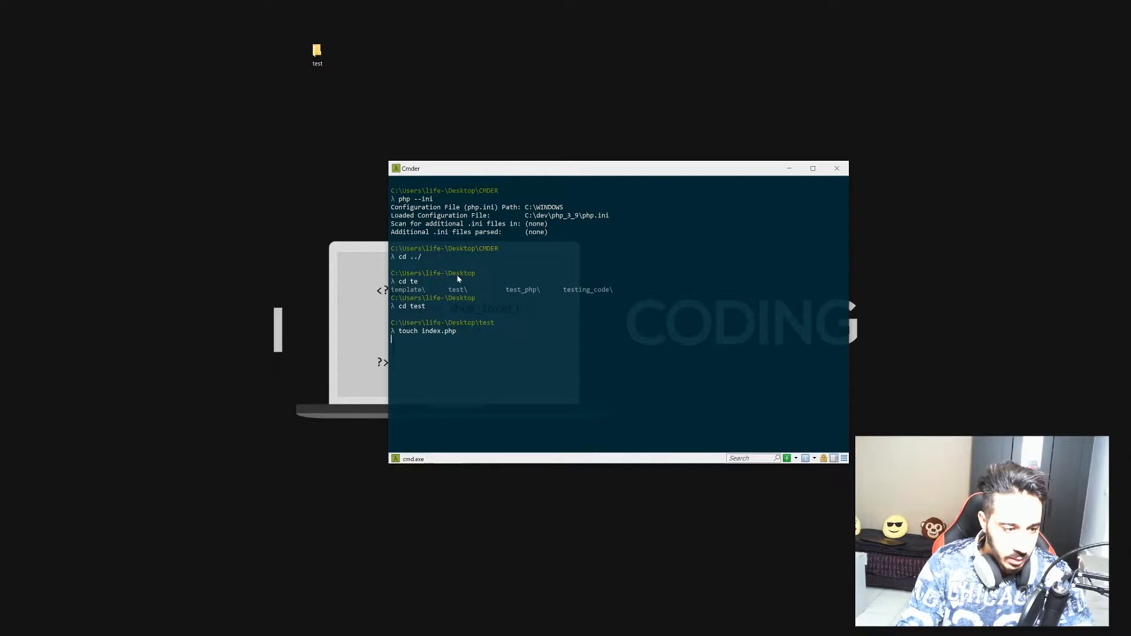
pyautogui.press('Return')
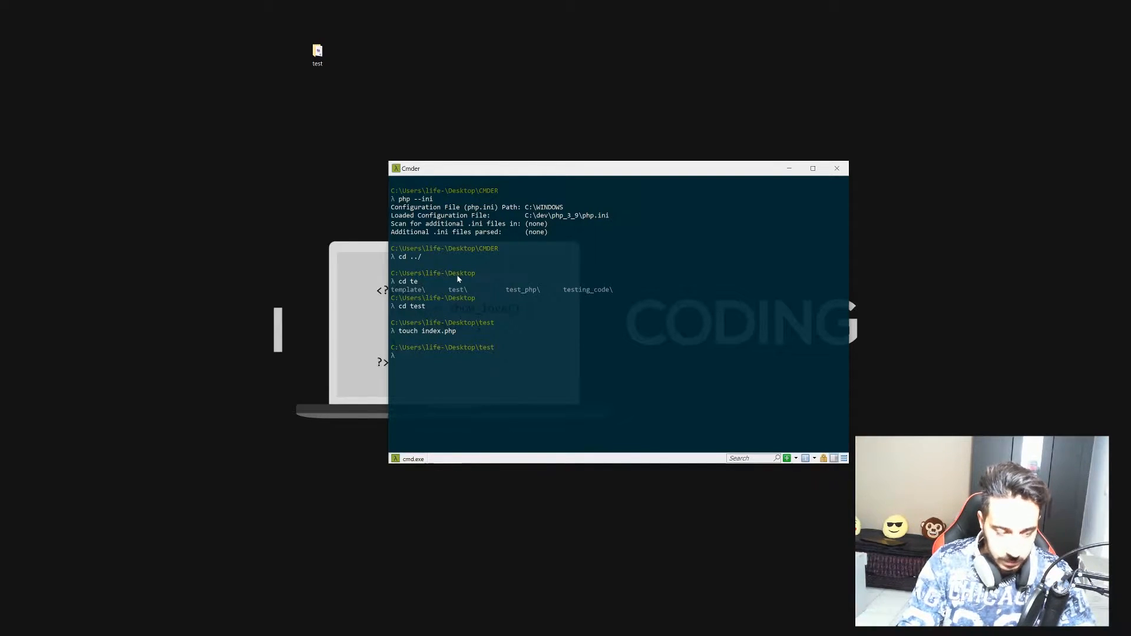
# Write <?php phpinfo(); ?> into index.php in vim and save it with :wq.
pyautogui.write('vi')
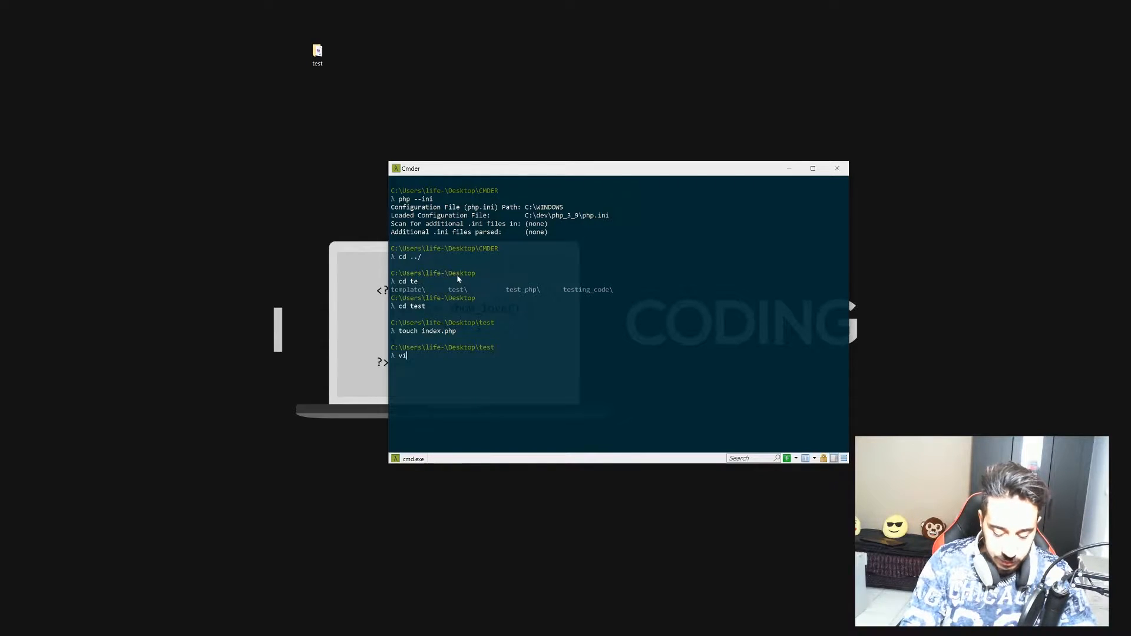
pyautogui.write('m index.php')
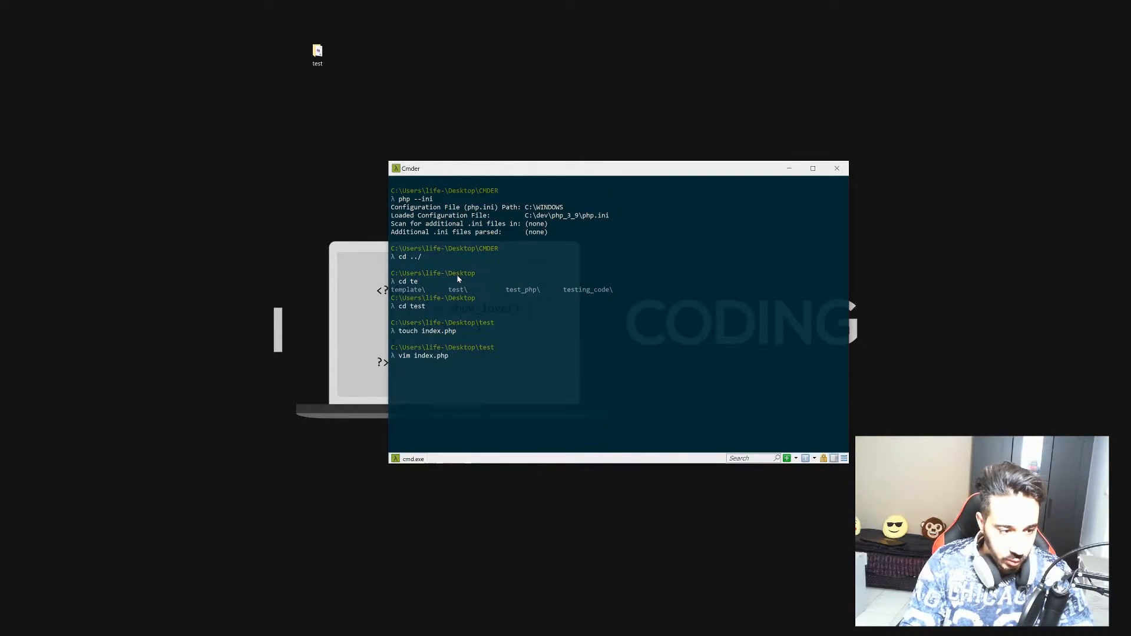
pyautogui.press('Return')
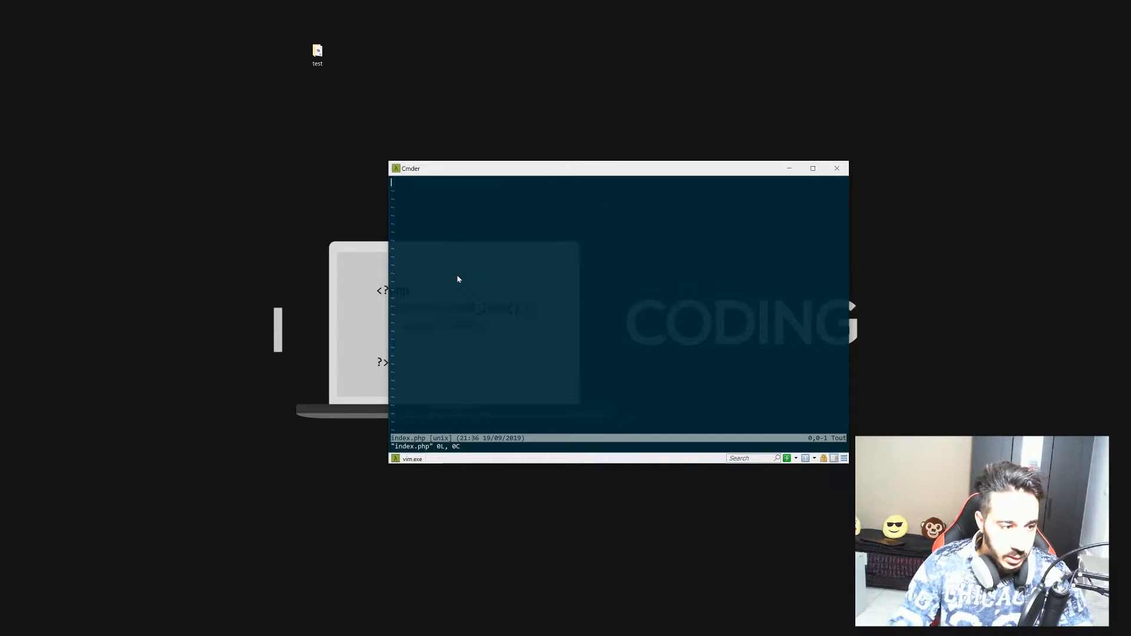
pyautogui.press('i')
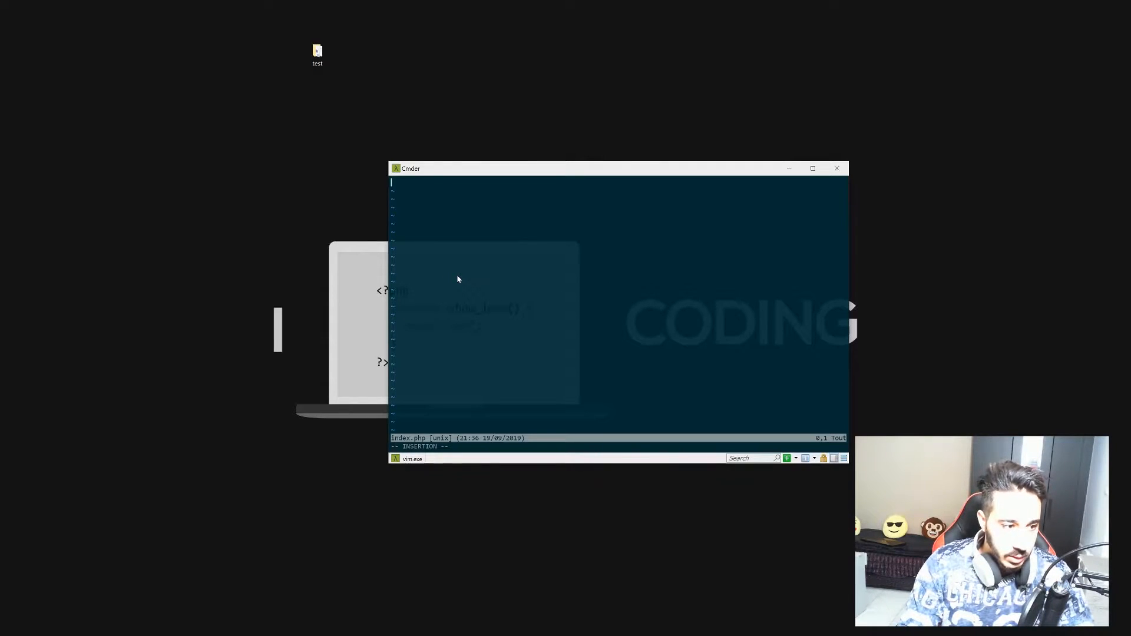
pyautogui.write('<?')
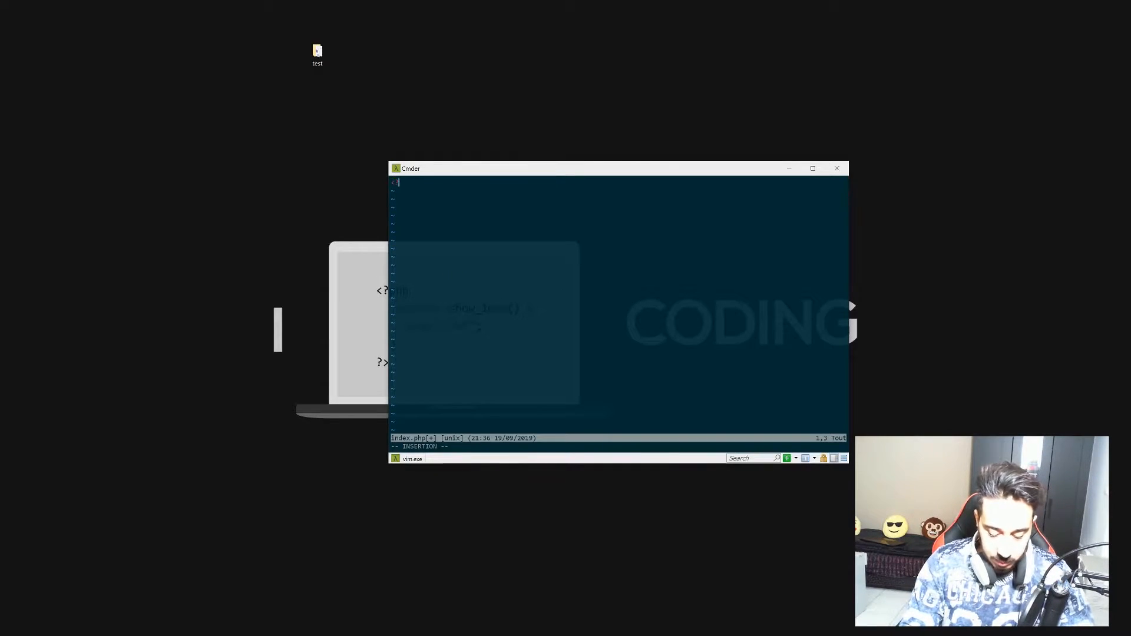
pyautogui.write('php')
pyautogui.press('Return')
pyautogui.press('Return')
pyautogui.press('Return')
pyautogui.press('Return')
pyautogui.press('Return')
pyautogui.press('Return')
pyautogui.write('?>')
pyautogui.hotkey('ctrl', 'Home')
pyautogui.hotkey('ctrl', 'End')
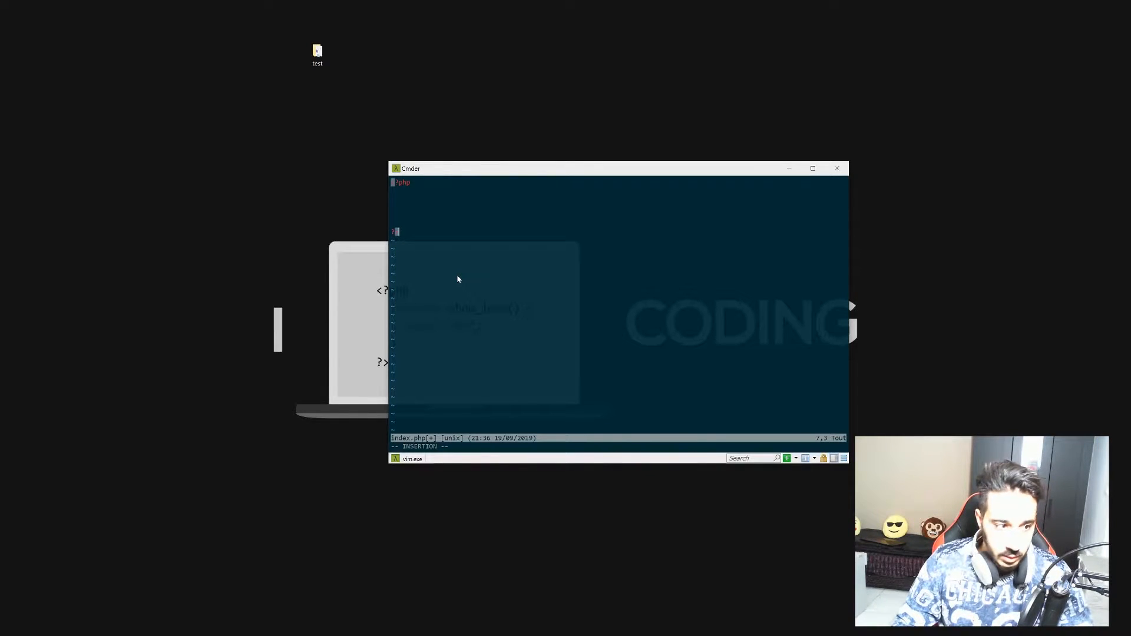
pyautogui.press('Up')
pyautogui.press('Up')
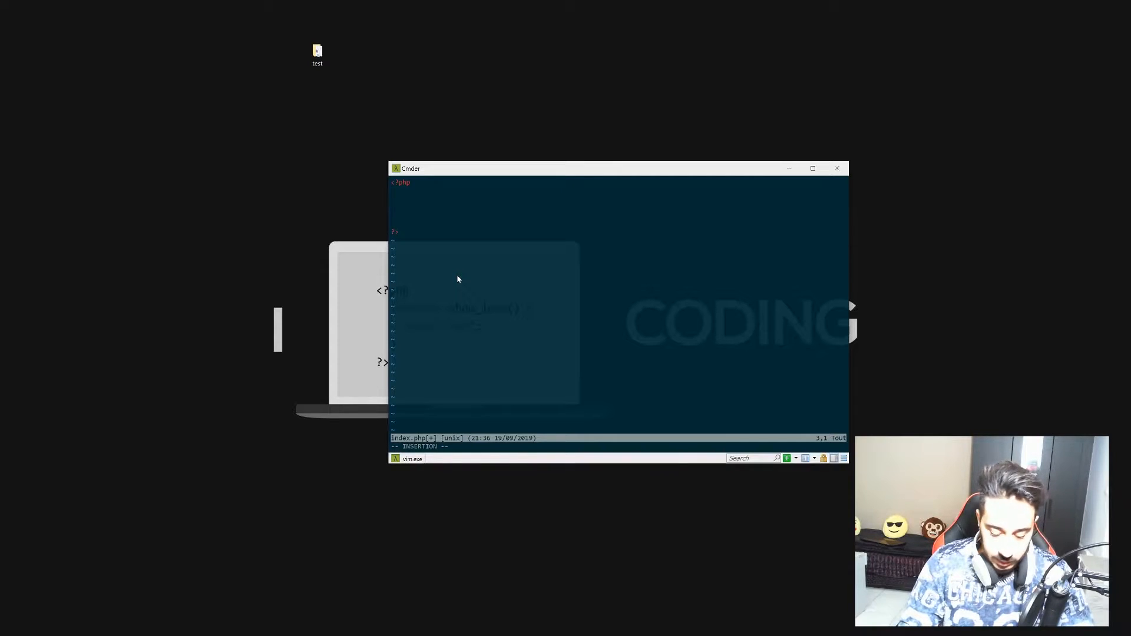
pyautogui.write('phpinfo')
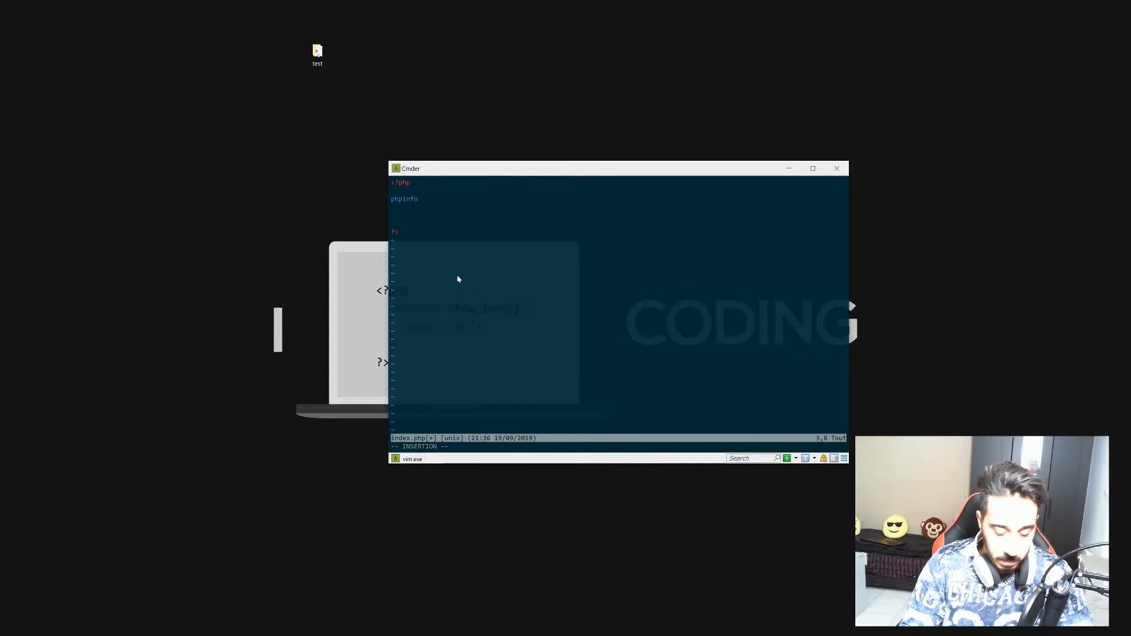
pyautogui.write('()')
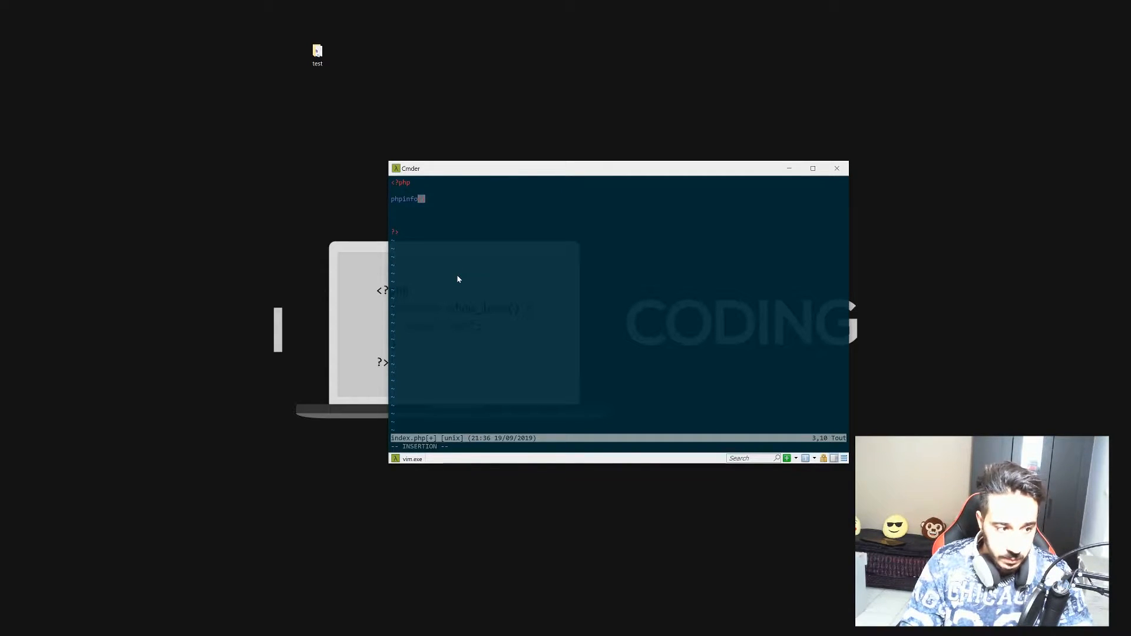
pyautogui.write(';')
pyautogui.press('Escape')
pyautogui.write('wq')
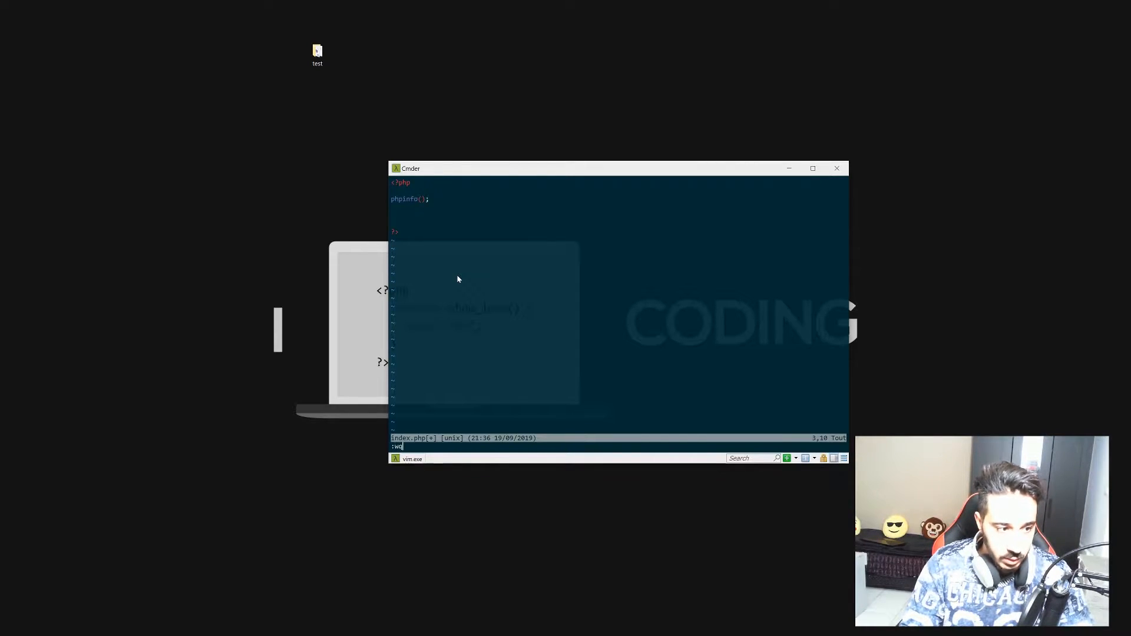
pyautogui.press('Return')
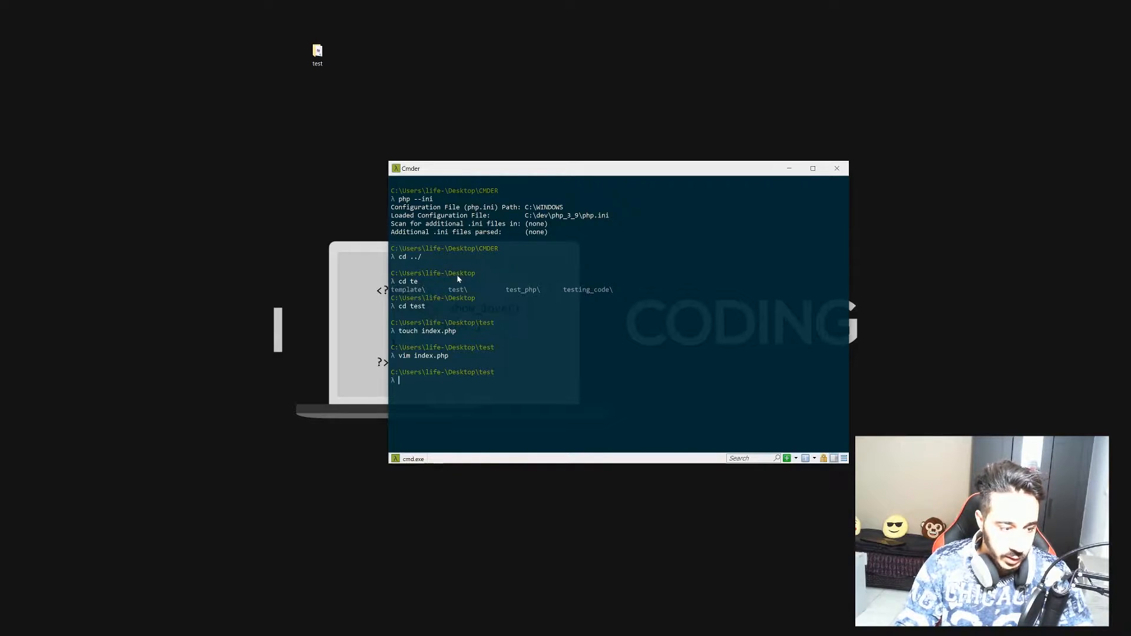
# Run a mistaken php -t index.php command, then stop it with Ctrl+C.
pyautogui.write('-t')
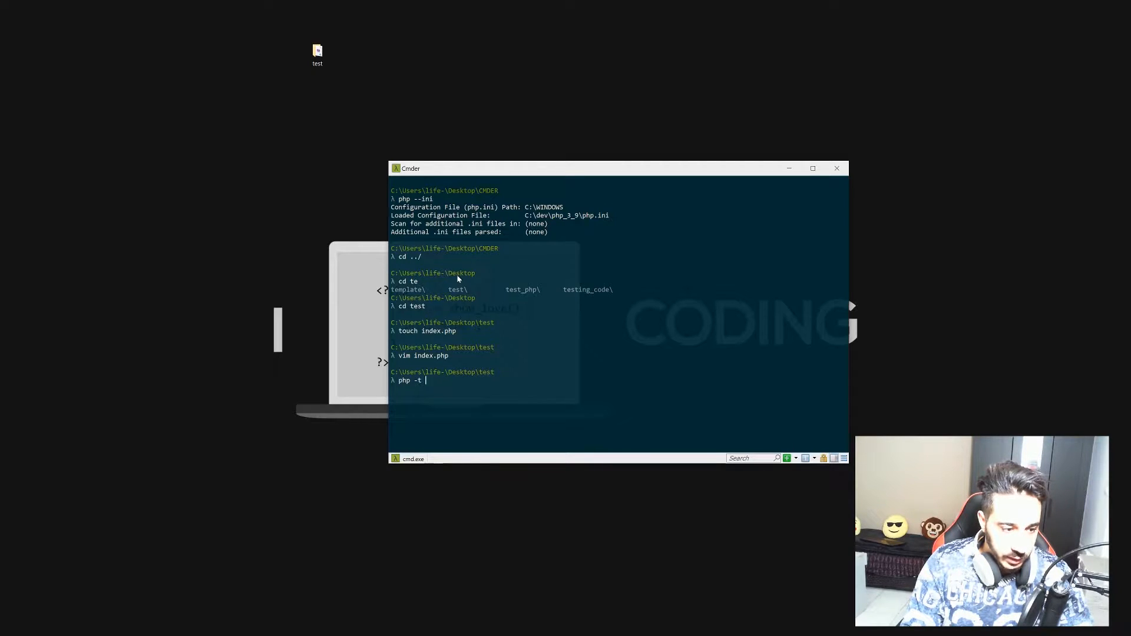
pyautogui.write(' index.php')
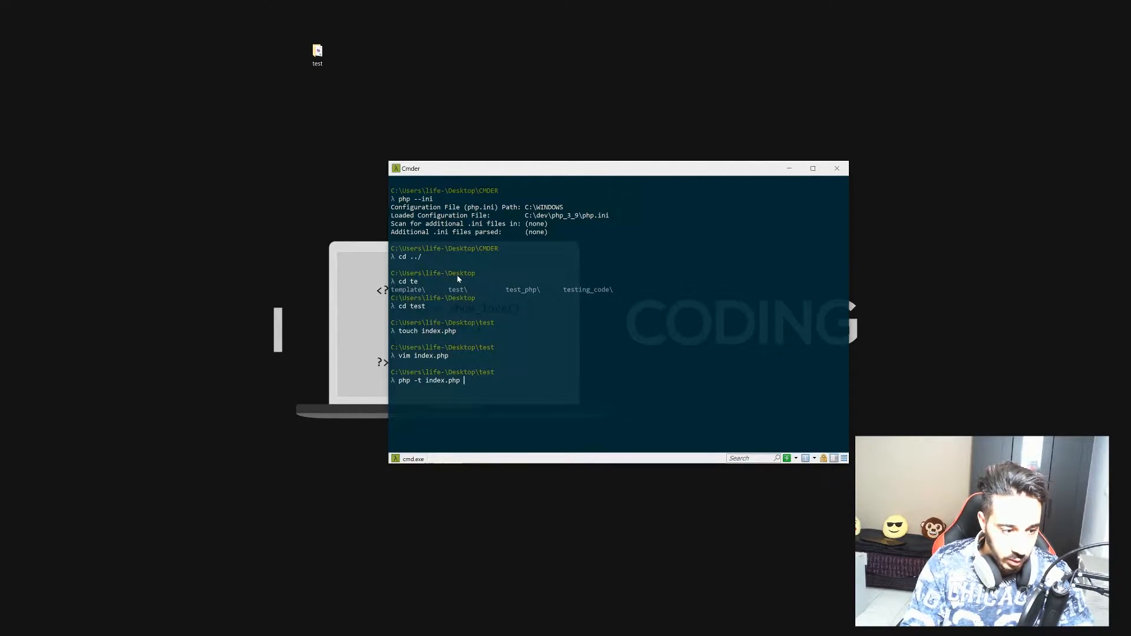
pyautogui.press('Return')
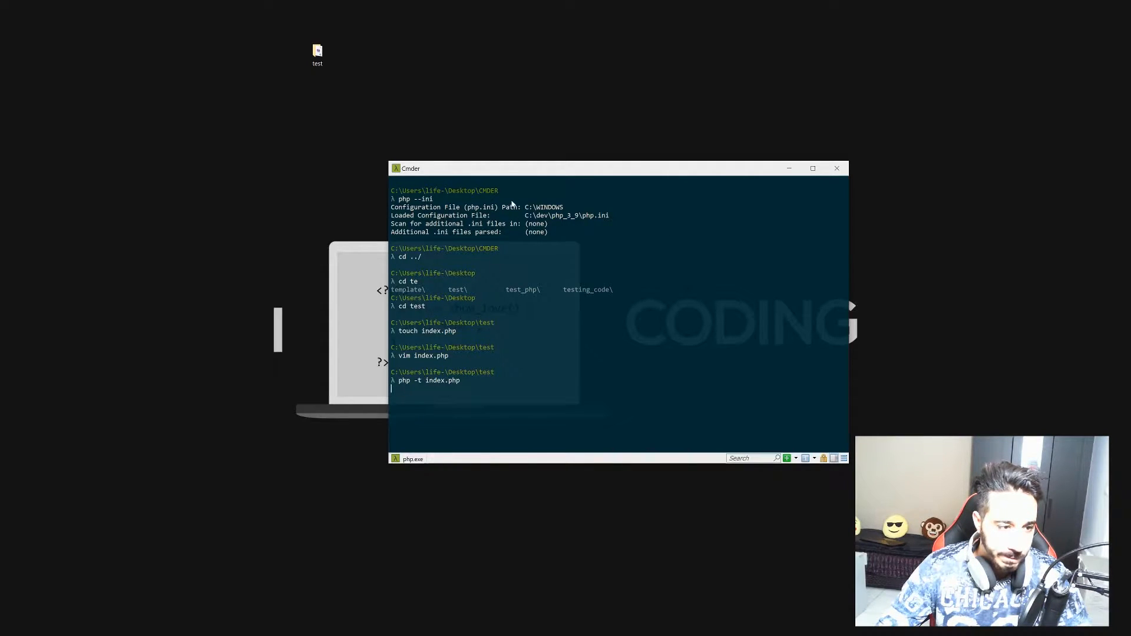
pyautogui.moveTo(520, 162); pyautogui.dragTo(445, 153)
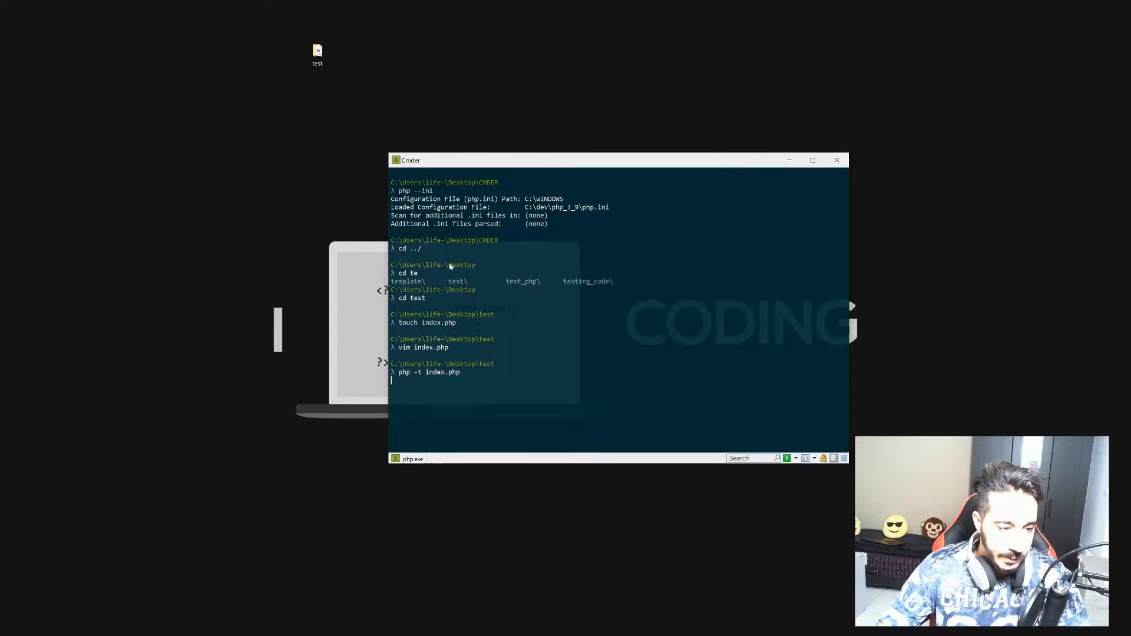
pyautogui.moveTo(414, 372); pyautogui.dragTo(445, 373)
pyautogui.click(446, 391)
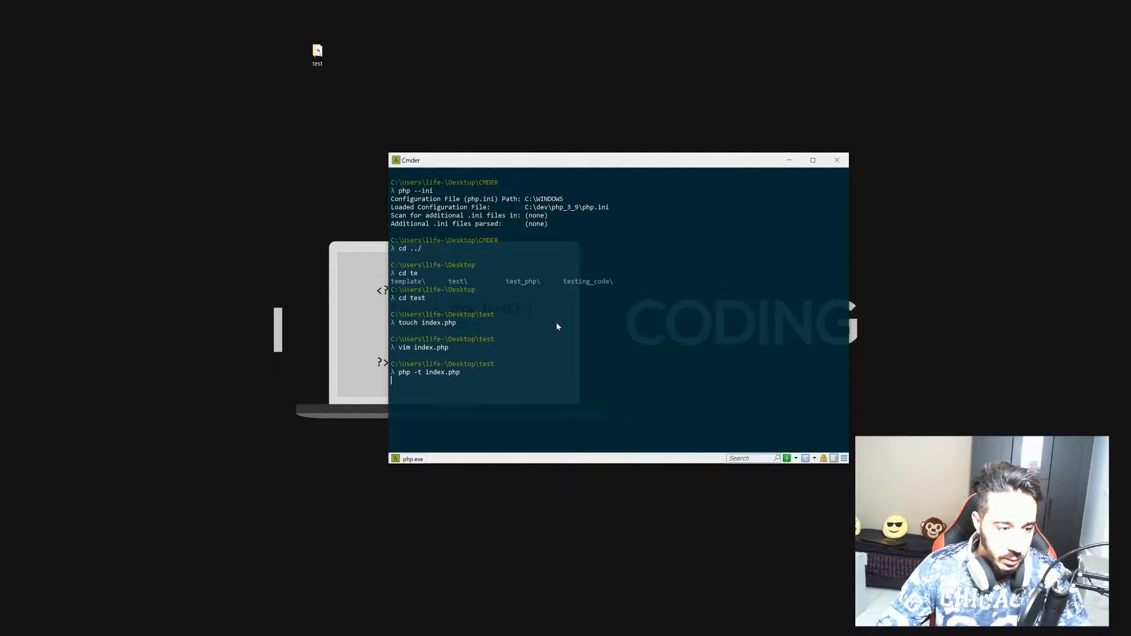
pyautogui.hotkey('ctrl', 'c')
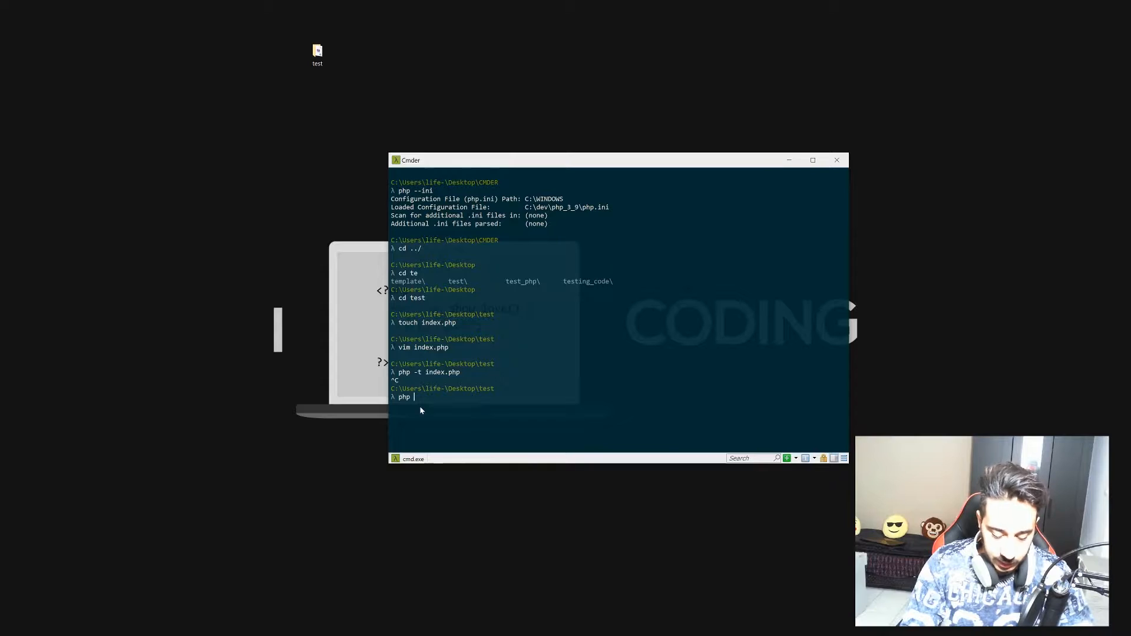
# Start the PHP development server with php -S localhost:3000 and return to the browser.
pyautogui.write('php -S local')
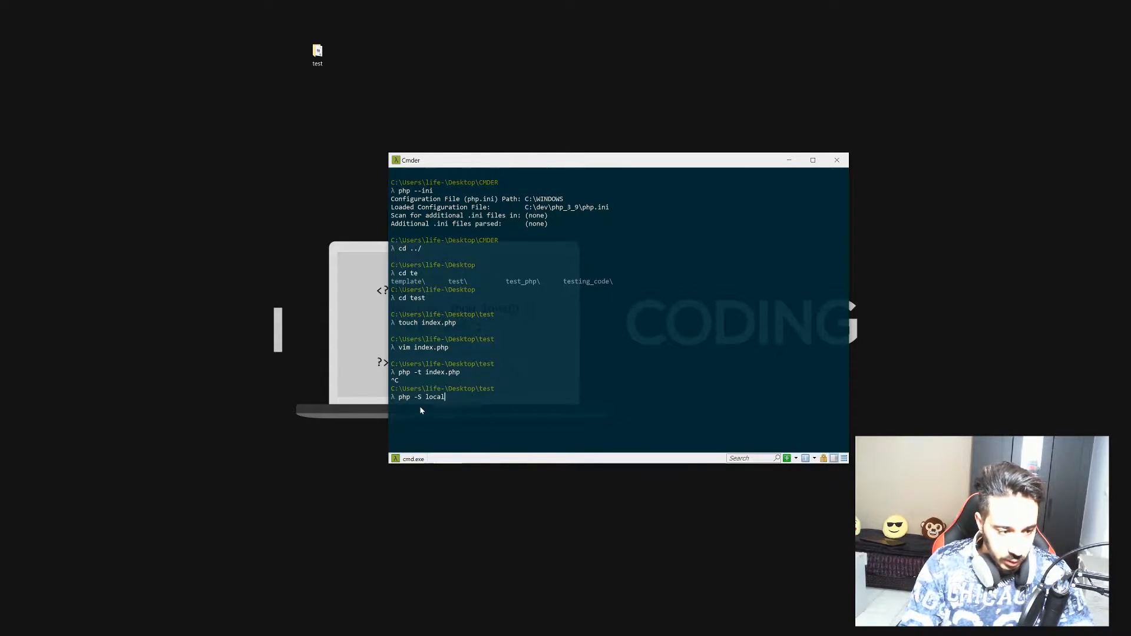
pyautogui.write('host:')
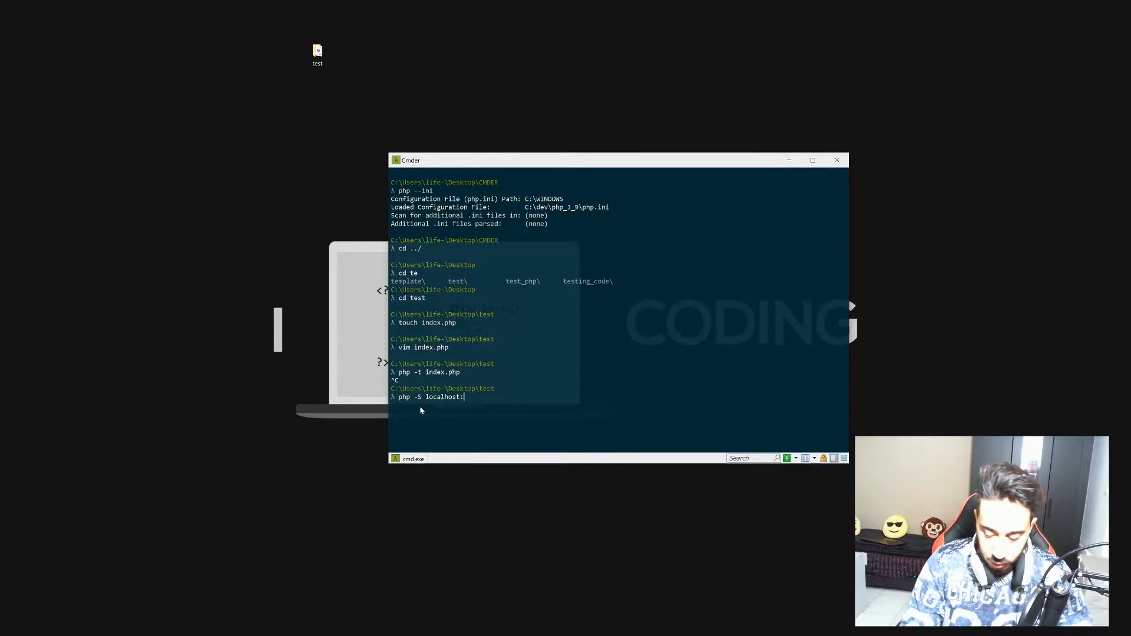
pyautogui.write('3000')
pyautogui.press('Return')
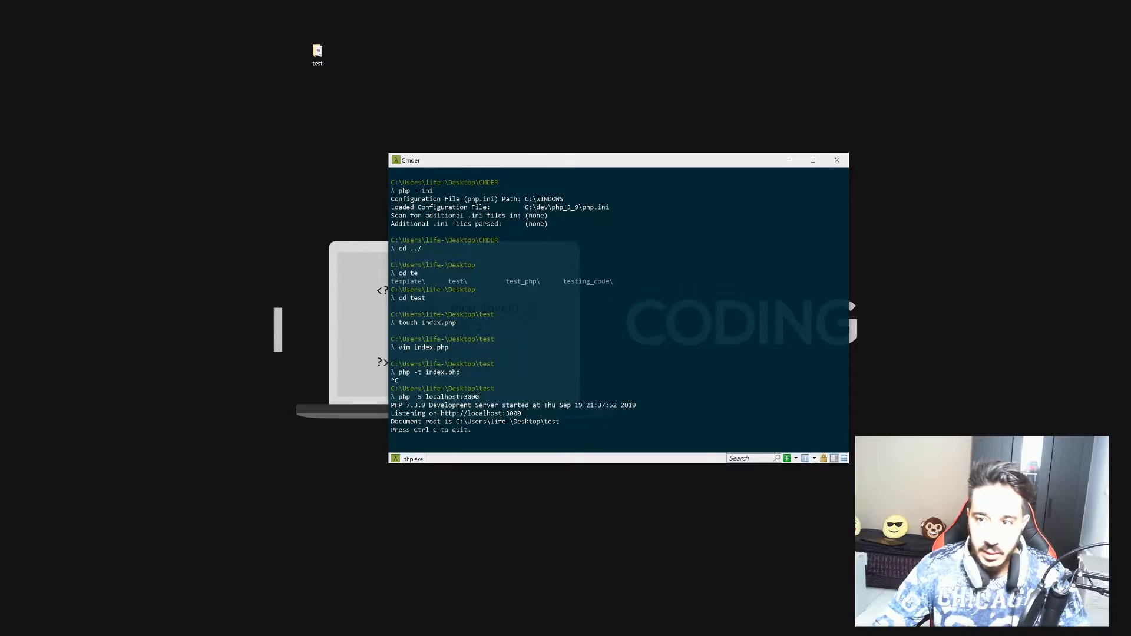
pyautogui.hotkey('alt', 'Tab')
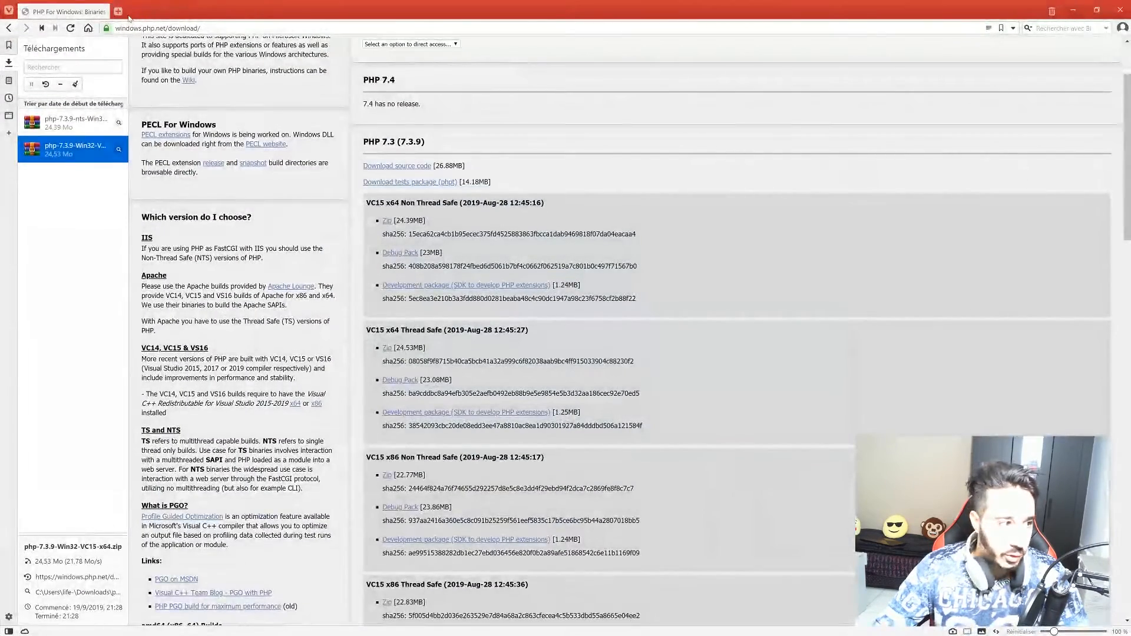
# Open a new Vivaldi tab and close the Downloads side panel.
pyautogui.click(117, 12)
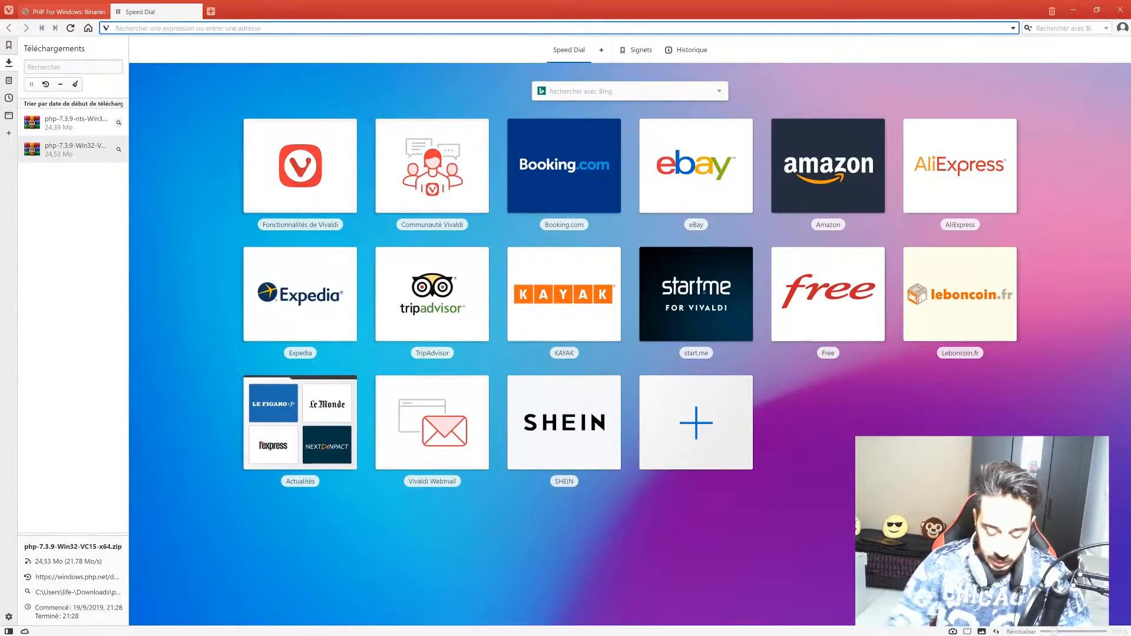
pyautogui.write('local')
pyautogui.press('Return')
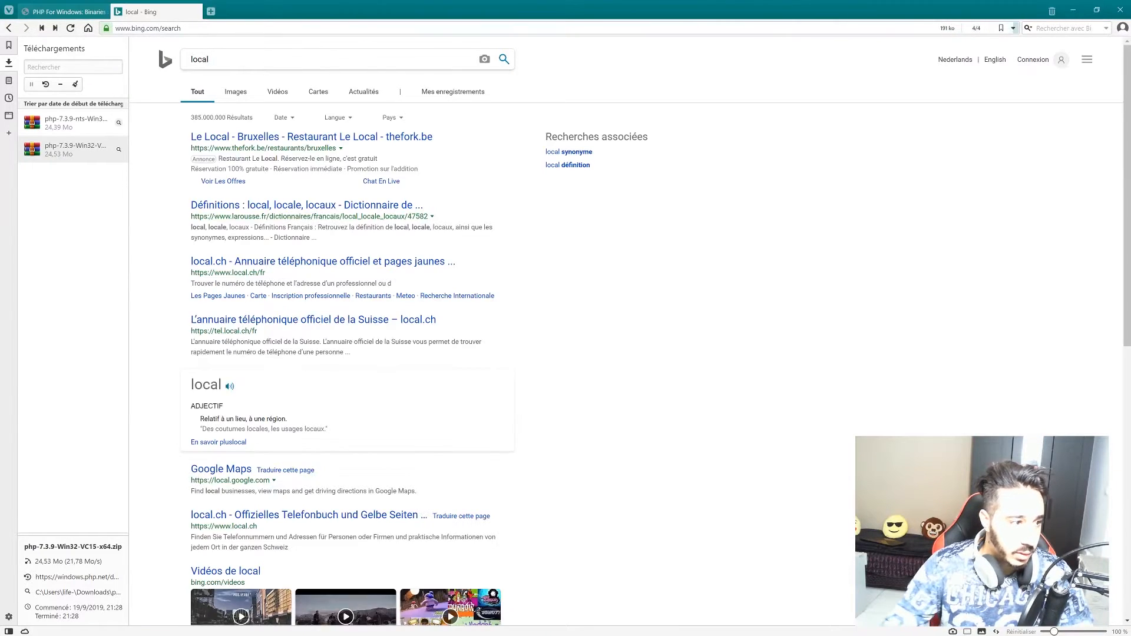
pyautogui.click(9, 62)
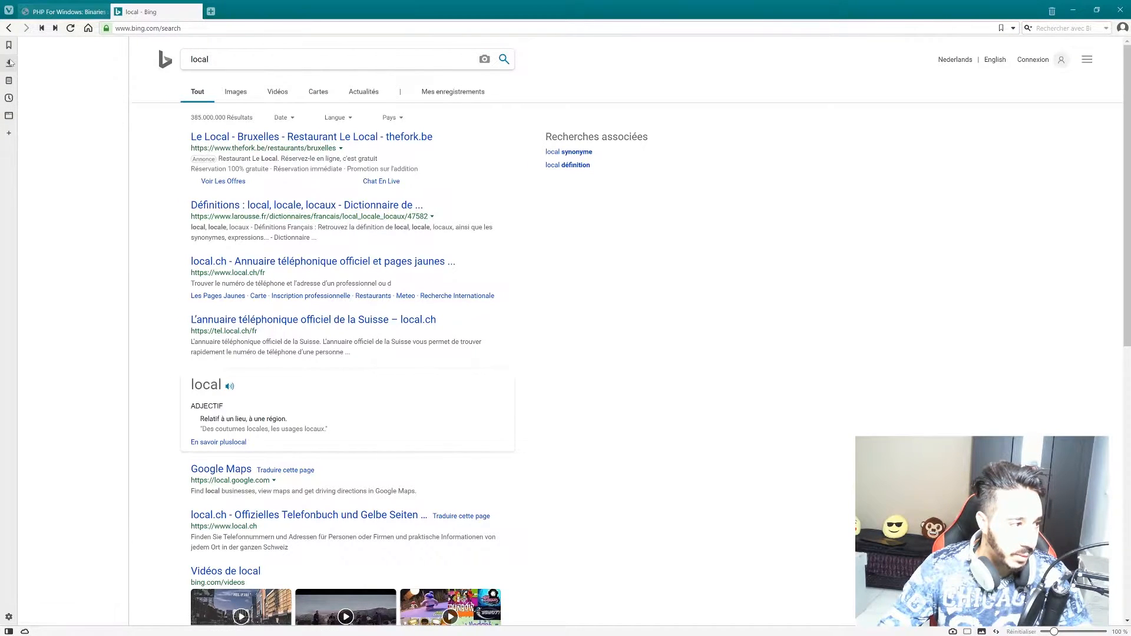
# Load localhost:3000 and check the phpinfo page reports PHP Version 7.3.9.
pyautogui.hotkey('ctrl', 'l')
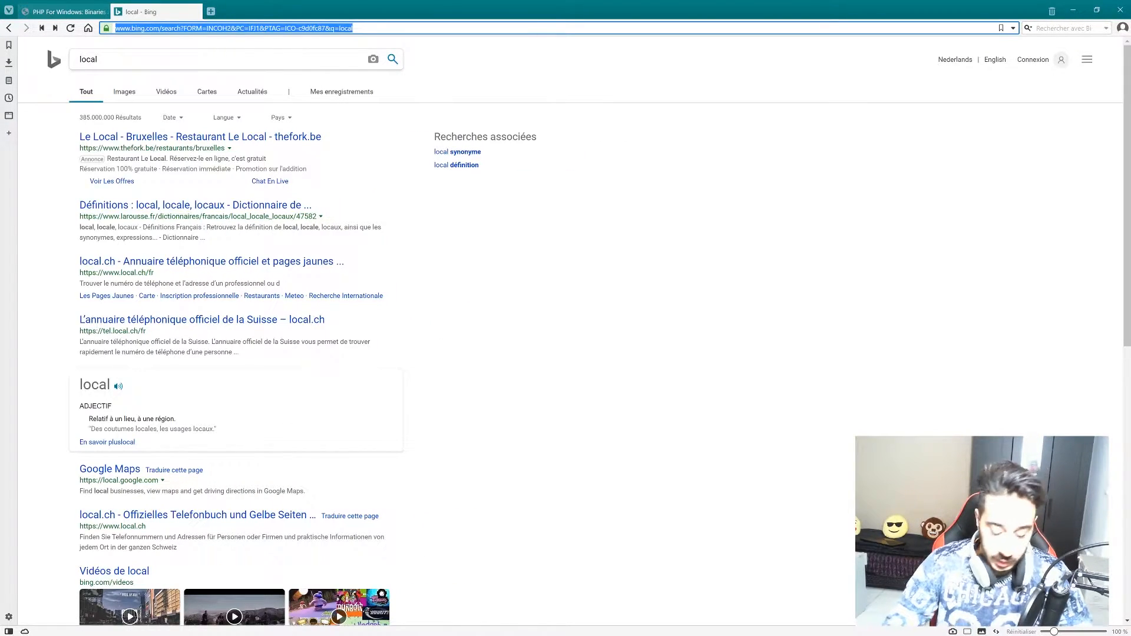
pyautogui.write('localhost:3000')
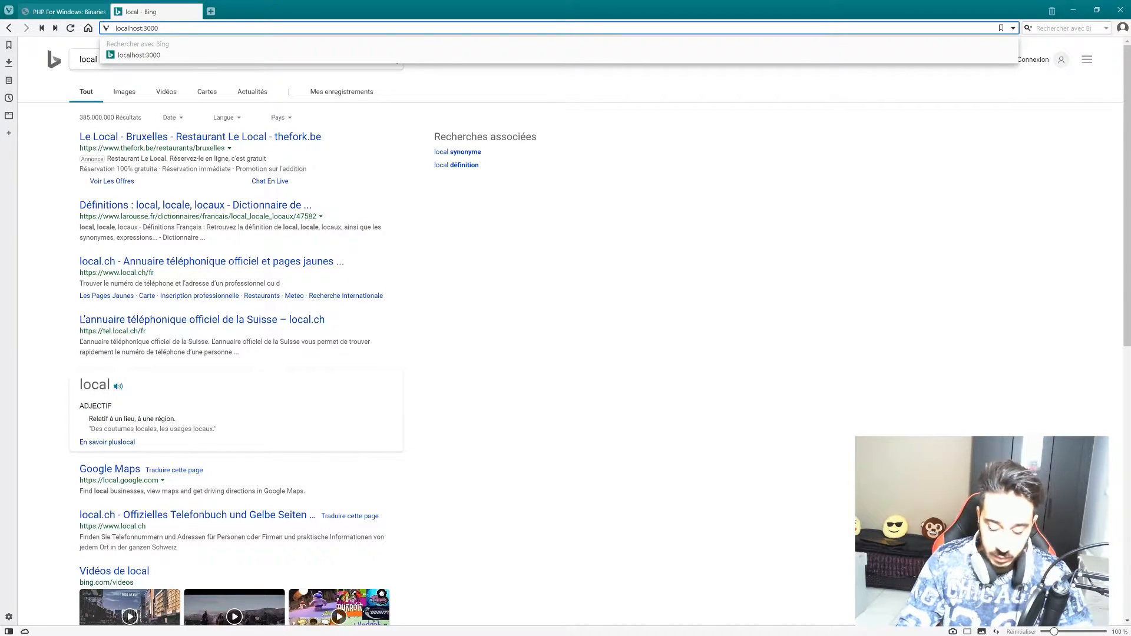
pyautogui.press('Return')
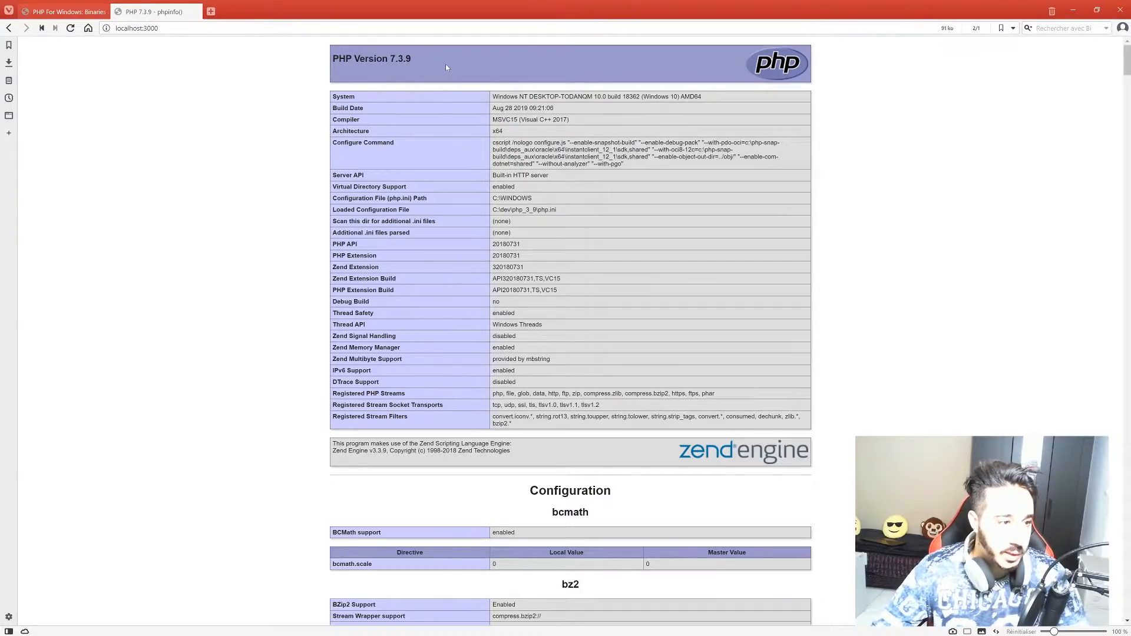
pyautogui.scroll(-11, 446, 66)
pyautogui.scroll(11, 511, 232)
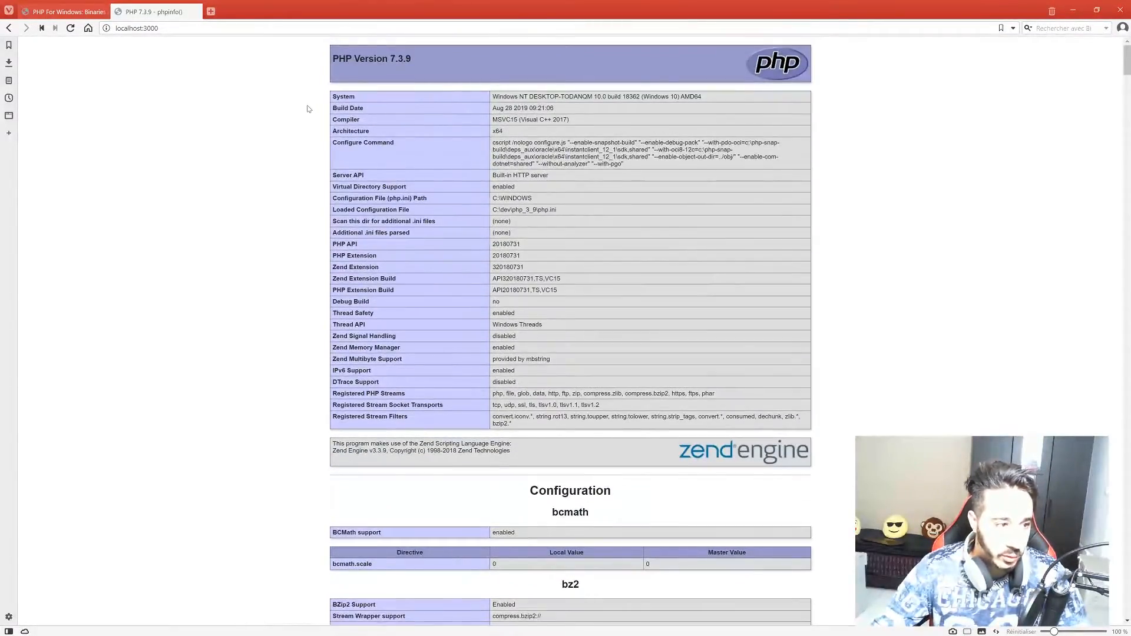
pyautogui.moveTo(334, 58); pyautogui.dragTo(504, 84)
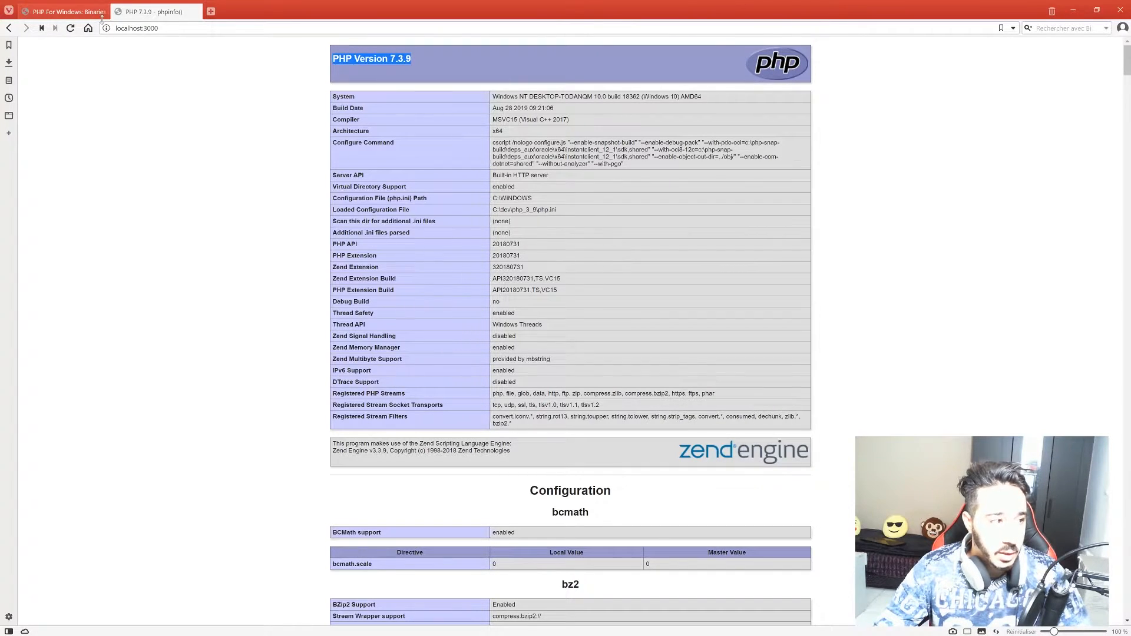
# Search the web for 'apache loung' and open the Apache Lounge website.
pyautogui.hotkey('ctrl', 'l')
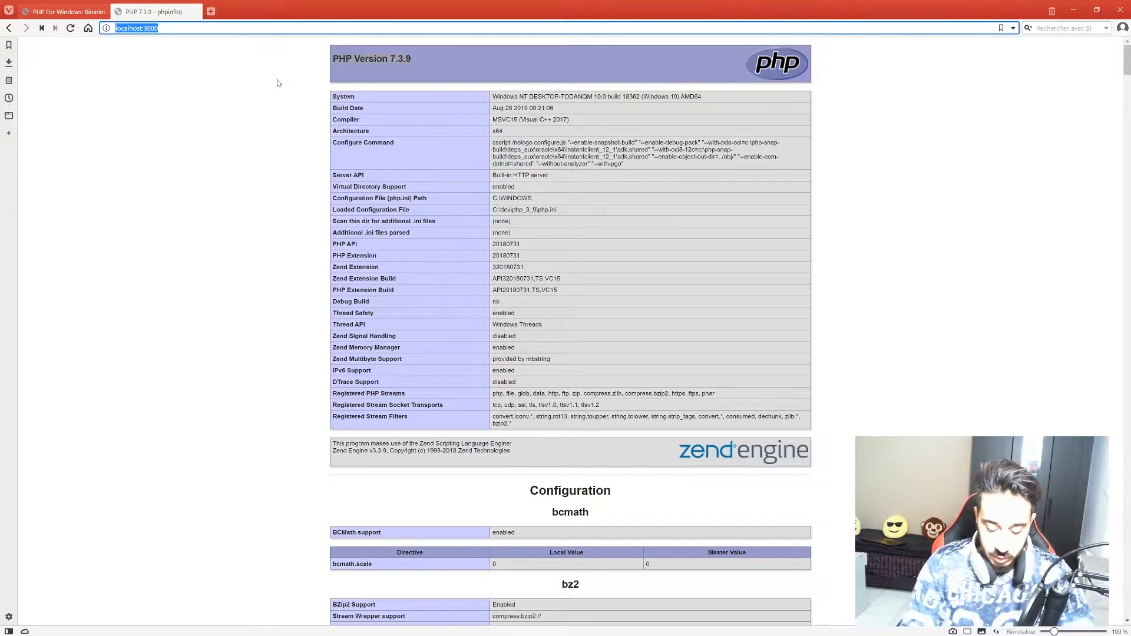
pyautogui.write('apach')
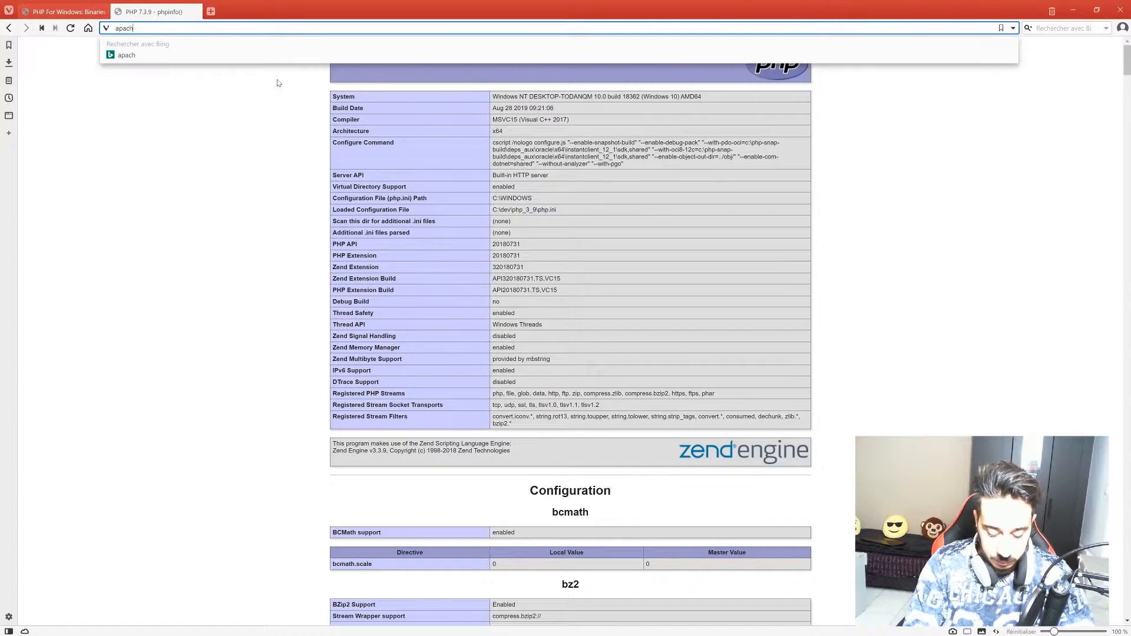
pyautogui.write('e loung')
pyautogui.press('Return')
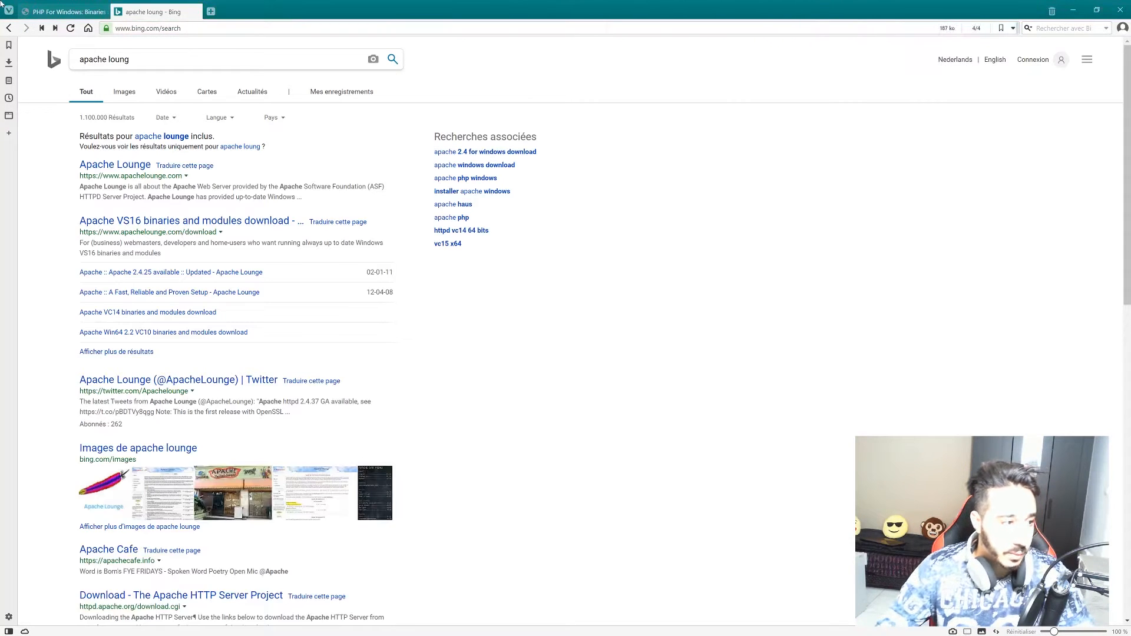
pyautogui.click(116, 167)
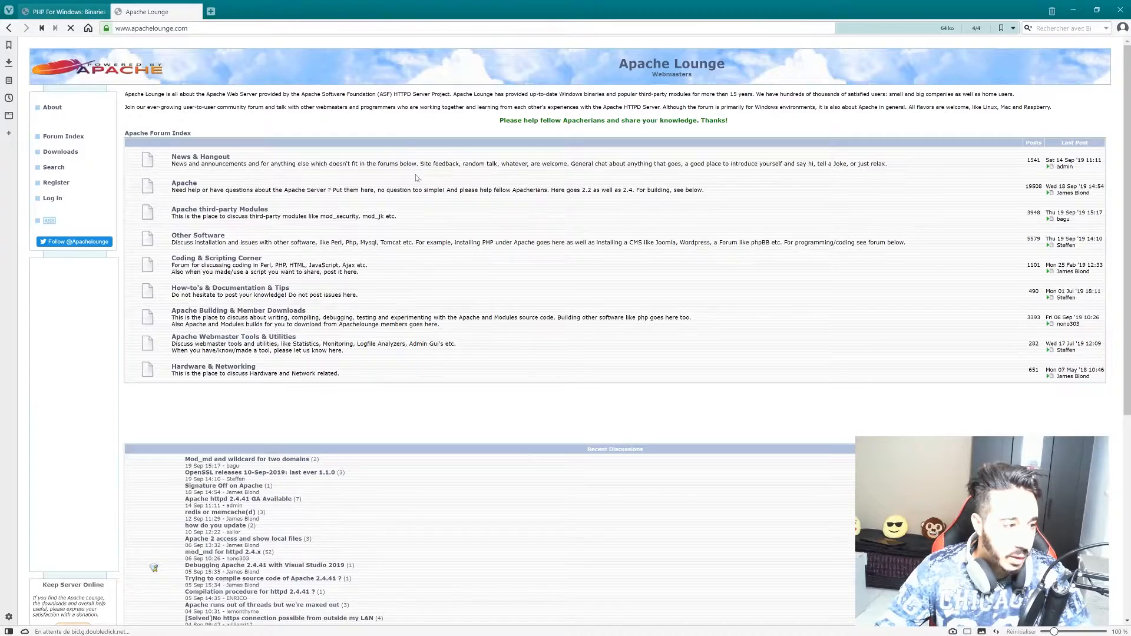
# From the Downloads page, download and save httpd-2.4.41-win64-VS16.zip.
pyautogui.scroll(-3, 77, 124)
pyautogui.scroll(3, 77, 123)
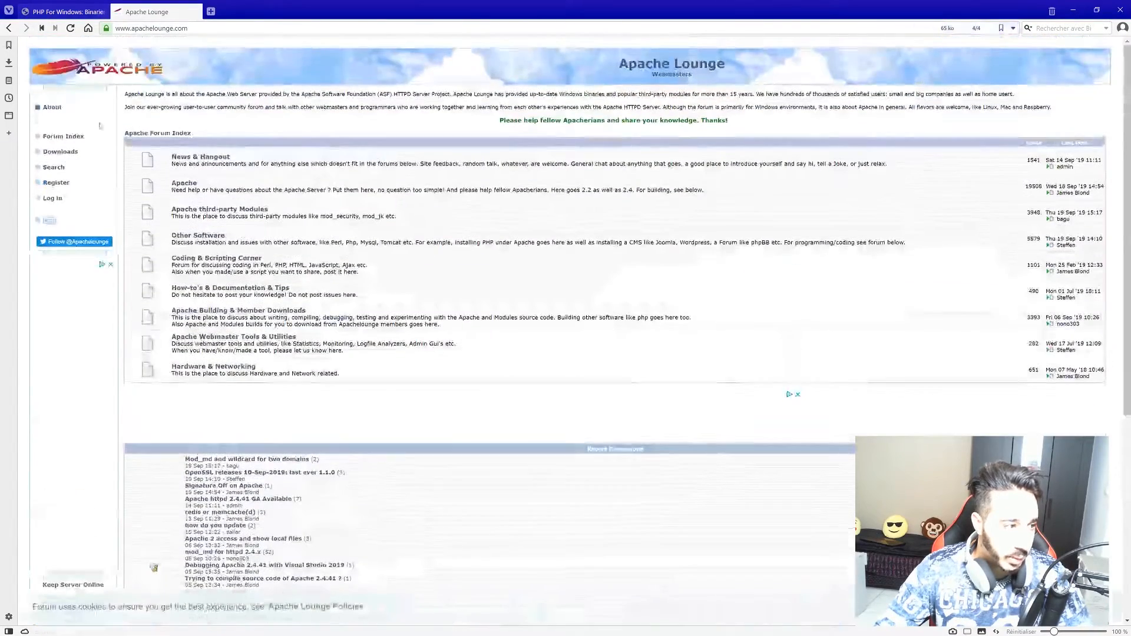
pyautogui.click(60, 152)
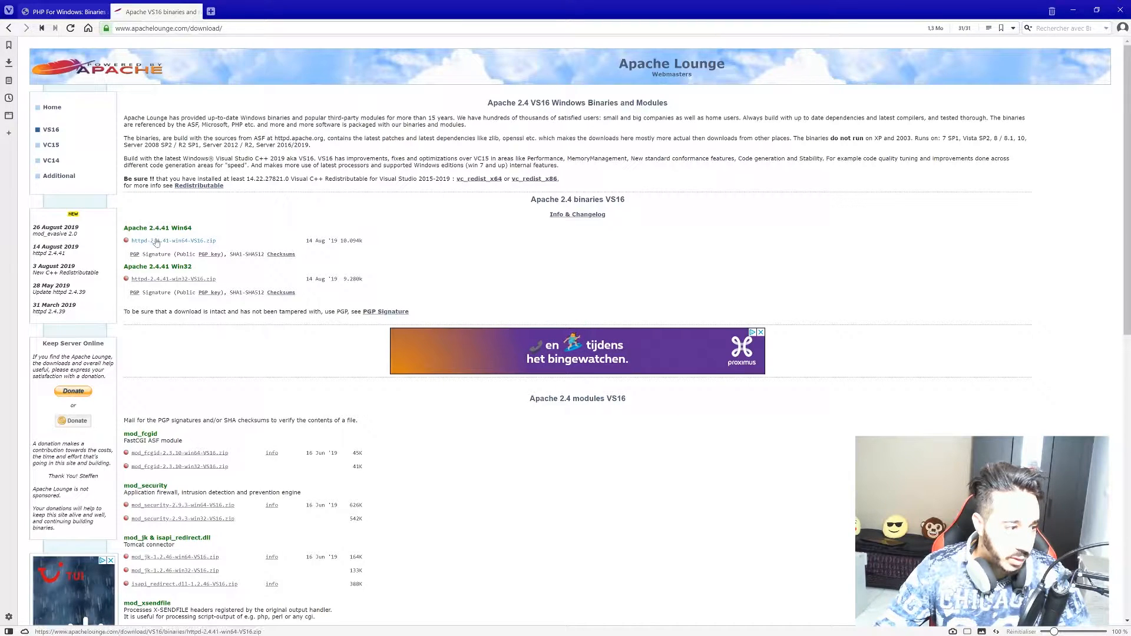
pyautogui.click(185, 241)
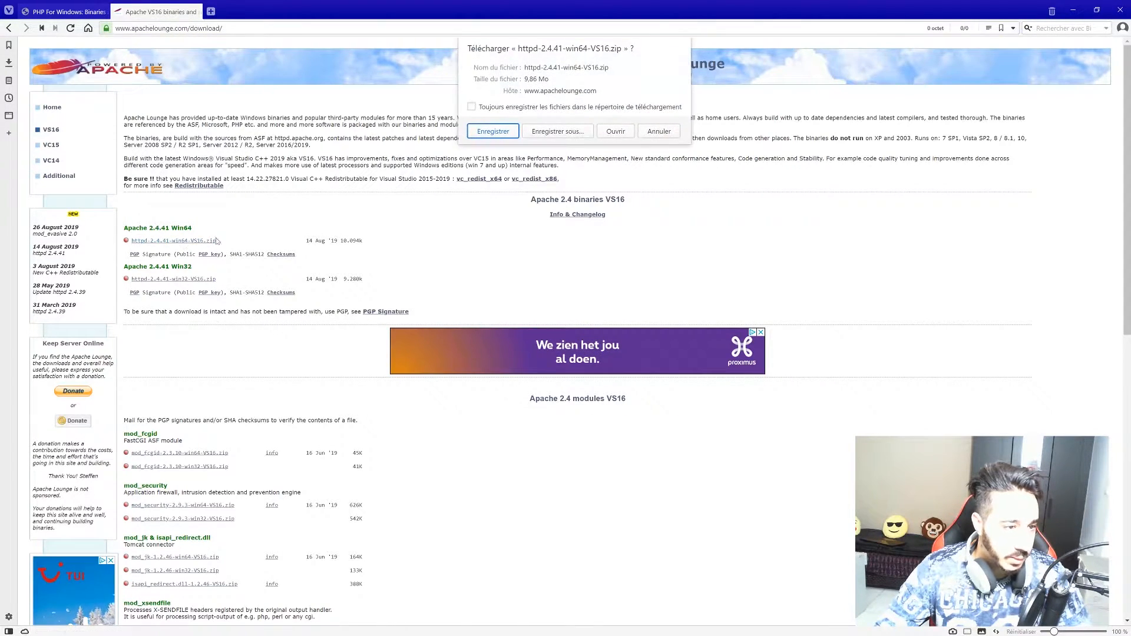
pyautogui.click(492, 132)
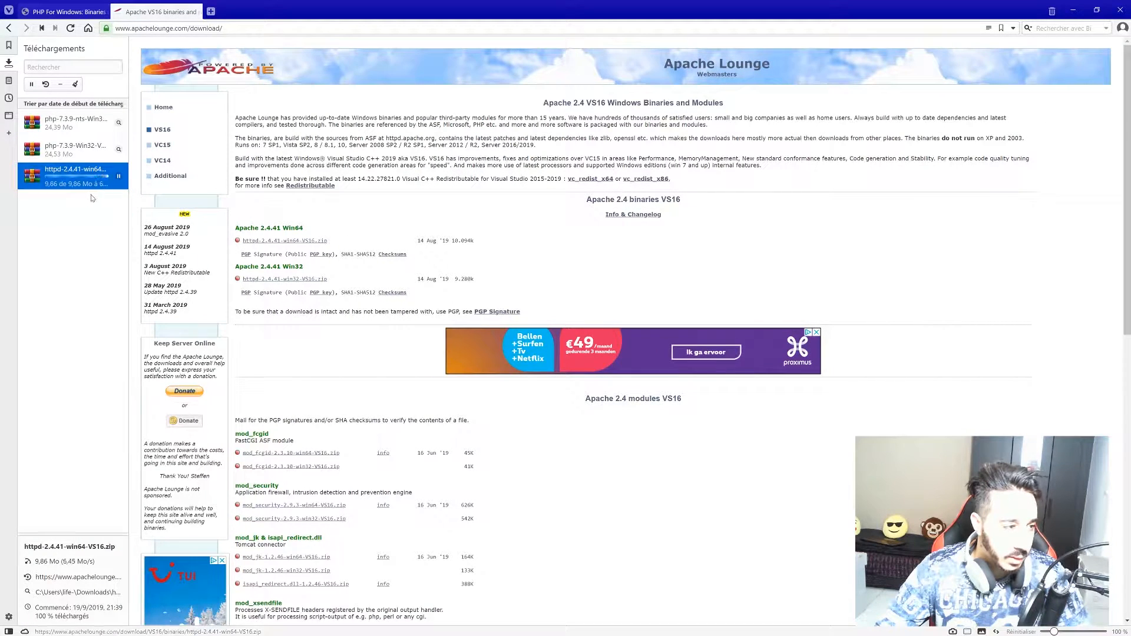
# Open the downloaded Apache zip archive and browse File Explorer to C:\dev.
pyautogui.doubleClick(63, 175)
pyautogui.moveTo(326, 201); pyautogui.dragTo(303, 189)
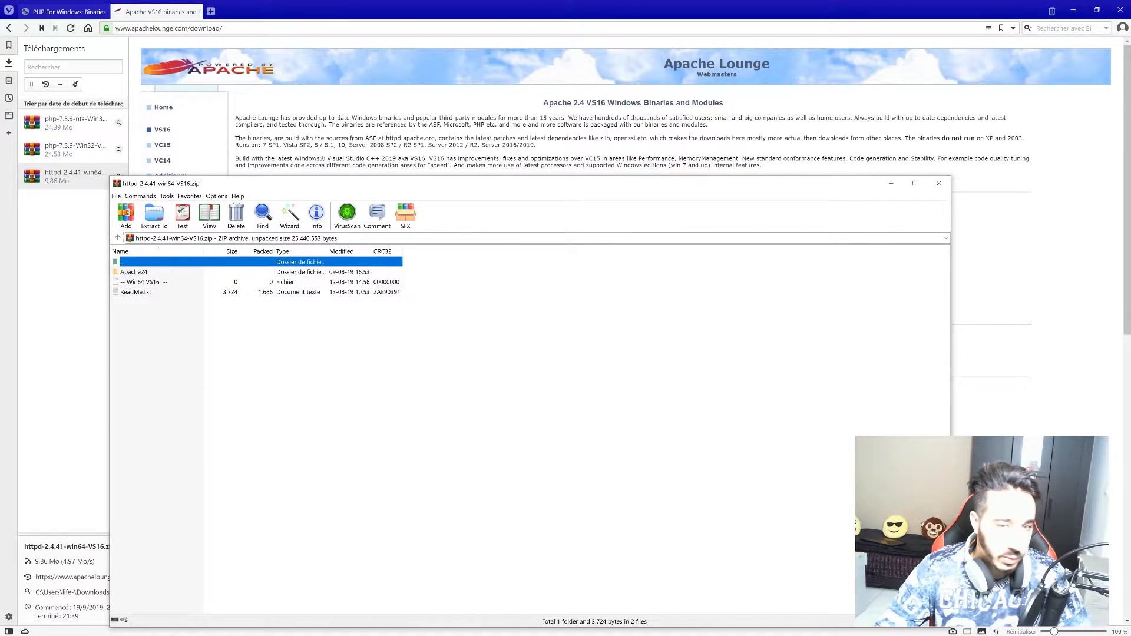
pyautogui.click(1075, 11)
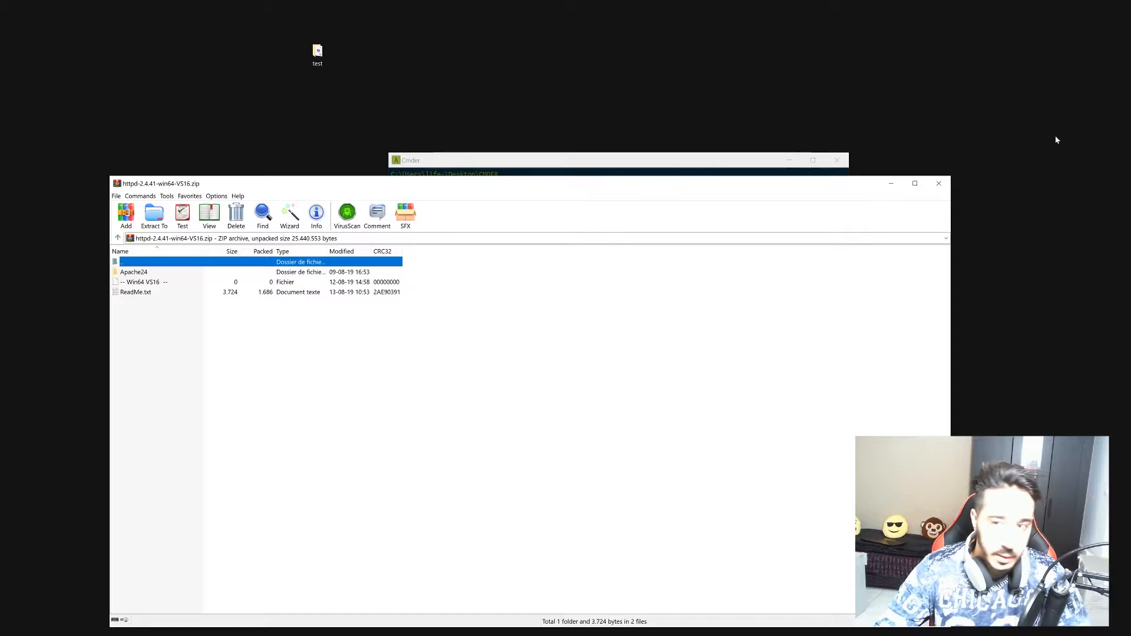
pyautogui.hotkey('alt', 'Tab')
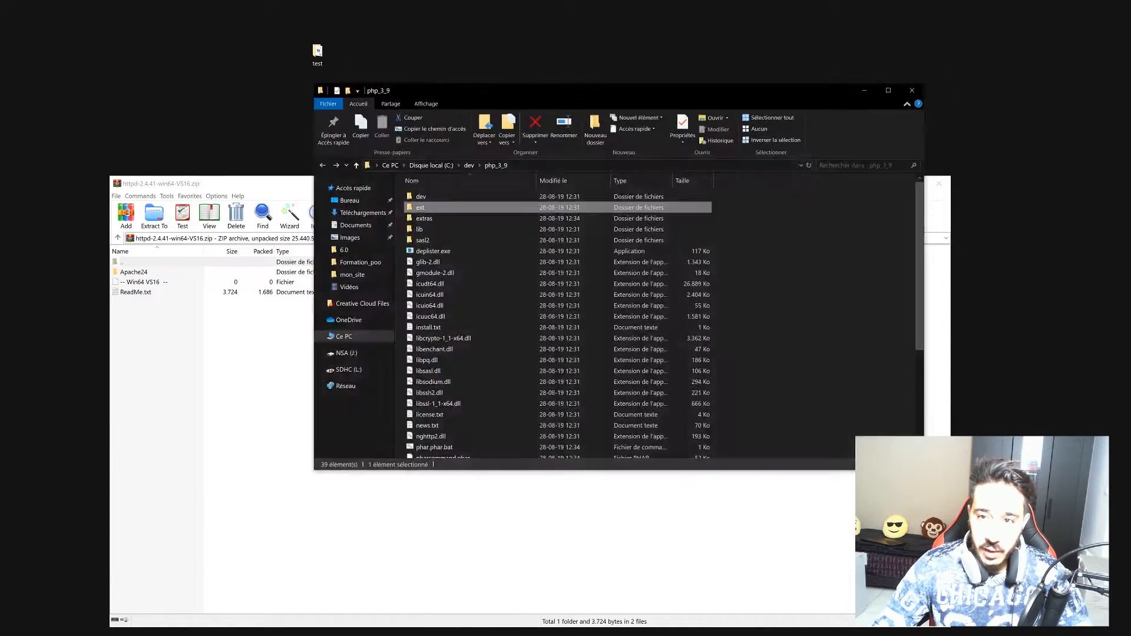
pyautogui.doubleClick(423, 198)
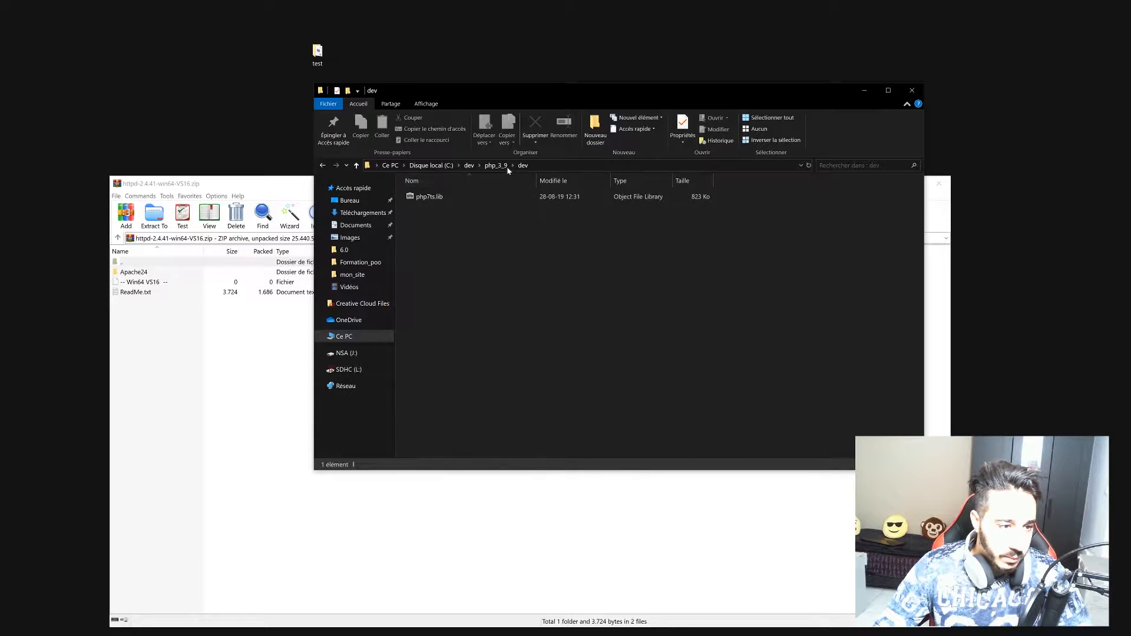
pyautogui.click(469, 166)
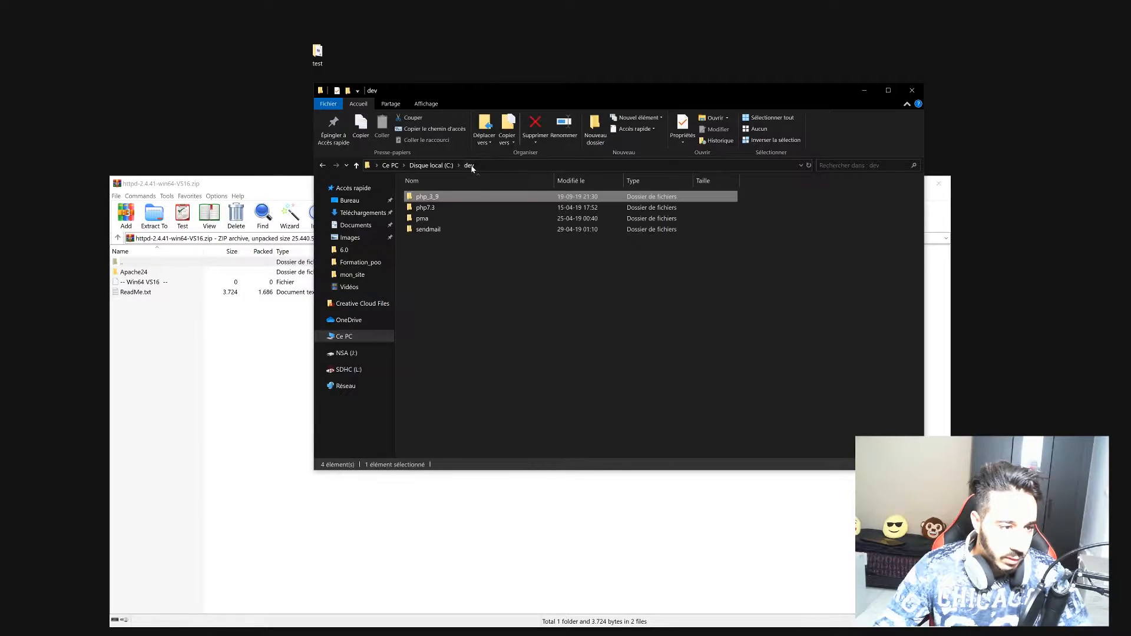
pyautogui.click(447, 256)
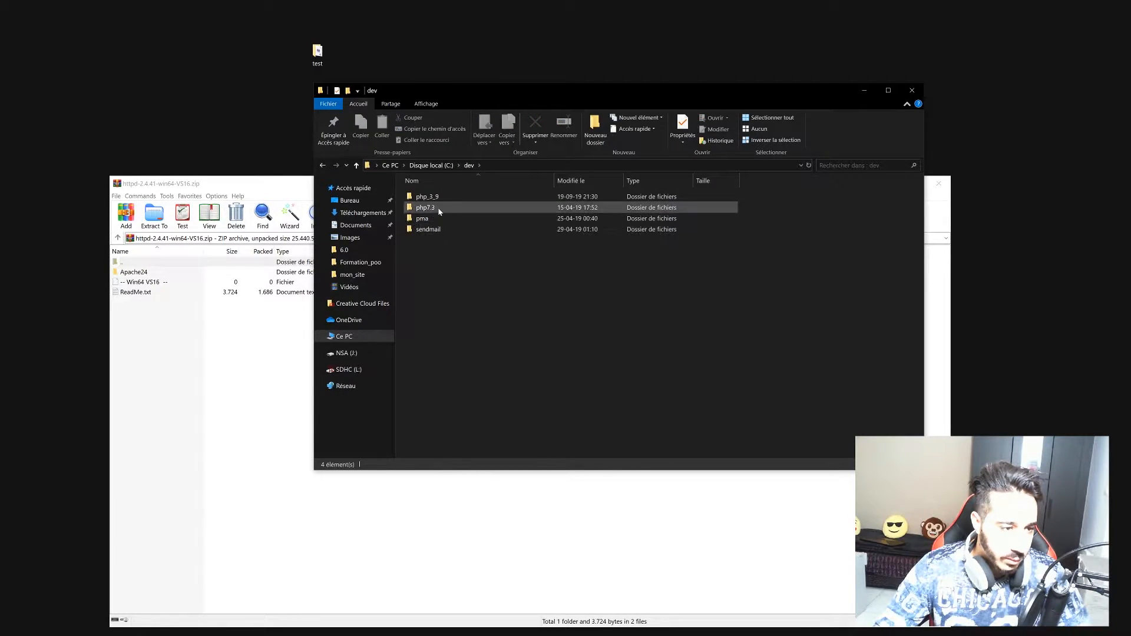
pyautogui.rightClick(421, 248)
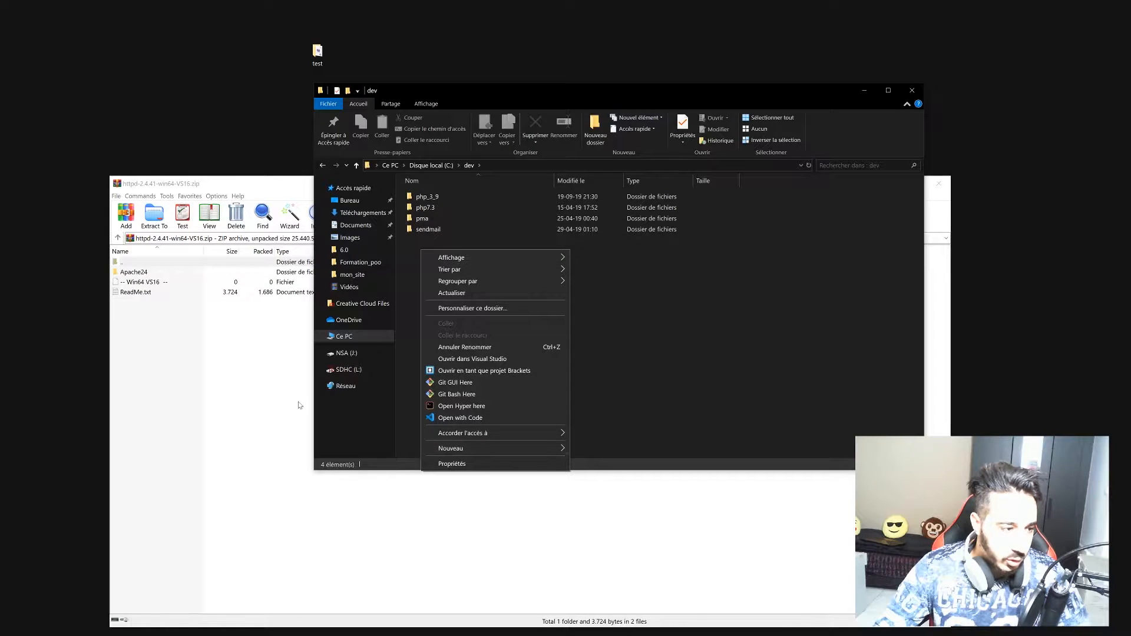
# Drag Apache24 from the archive into C:\dev, check its folders, and close WinRAR.
pyautogui.moveTo(135, 274); pyautogui.dragTo(177, 268)
pyautogui.moveTo(445, 97); pyautogui.dragTo(685, 82)
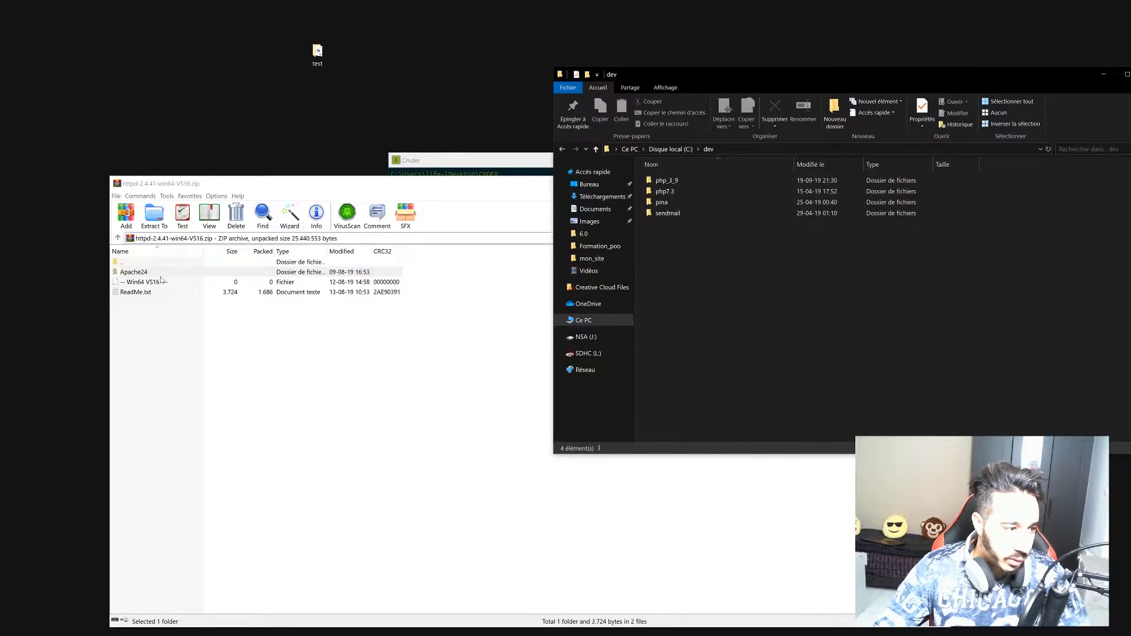
pyautogui.moveTo(148, 271); pyautogui.dragTo(992, 291)
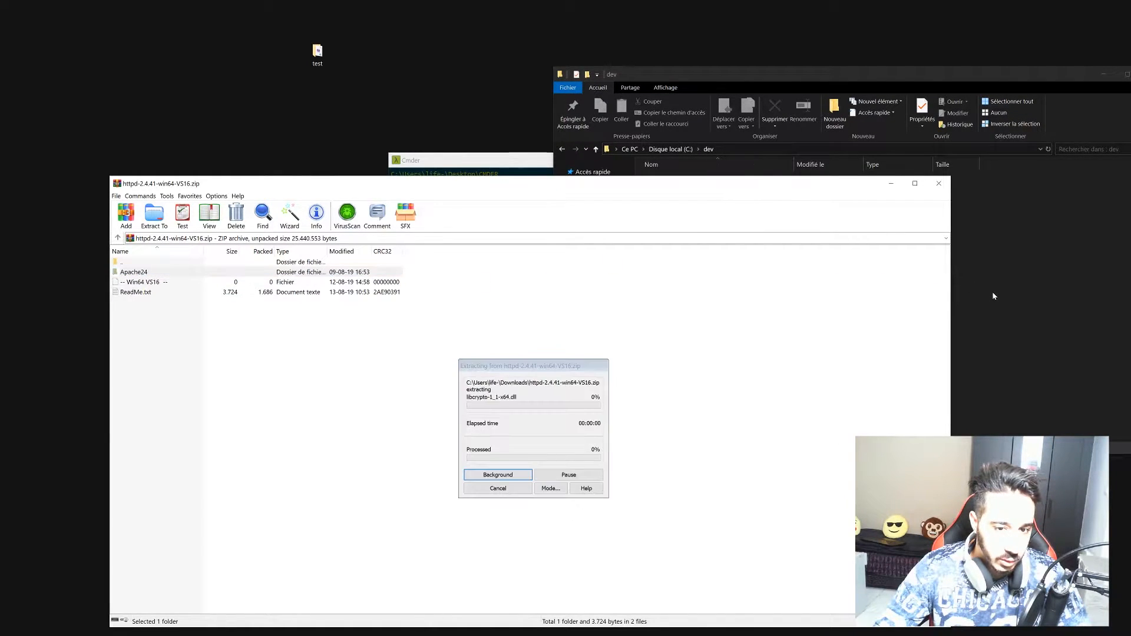
pyautogui.click(730, 271)
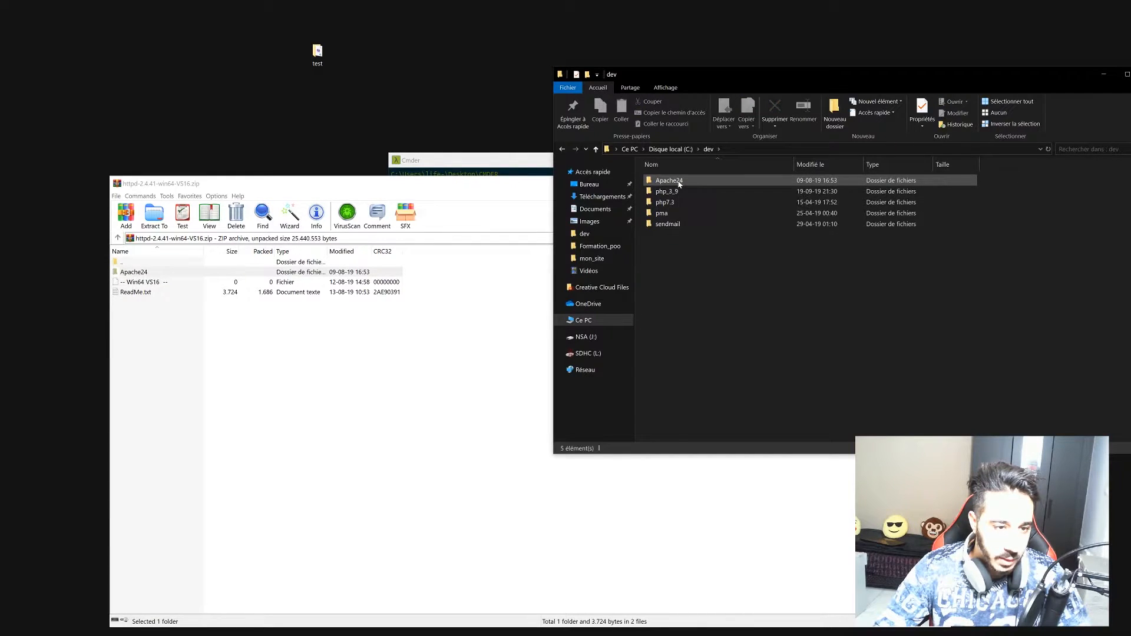
pyautogui.doubleClick(680, 183)
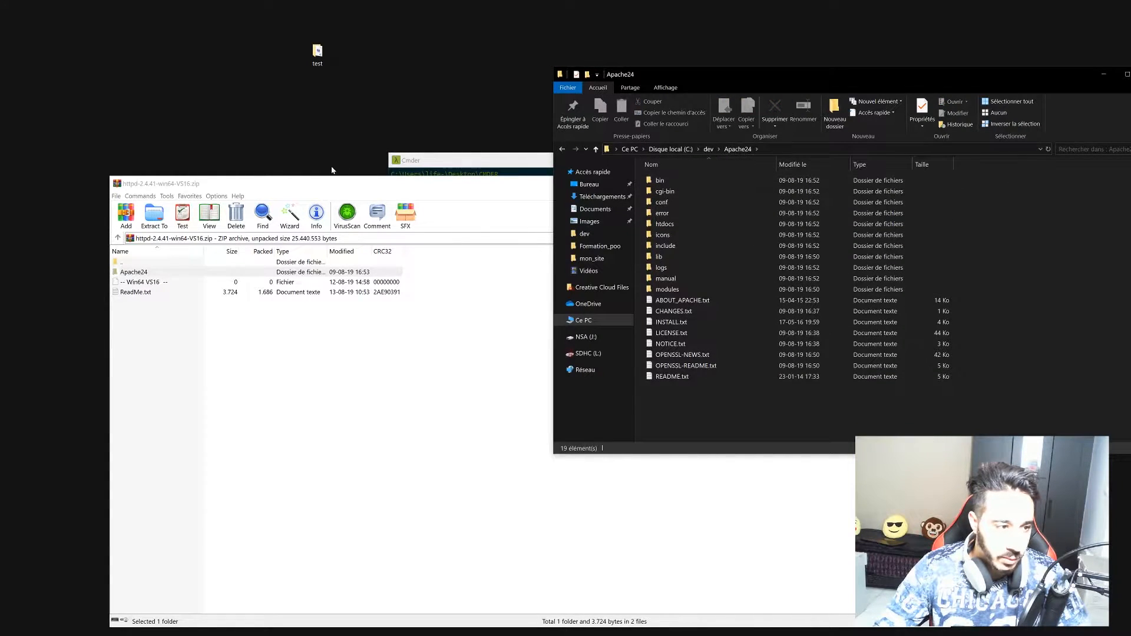
pyautogui.hotkey('alt', 'Tab')
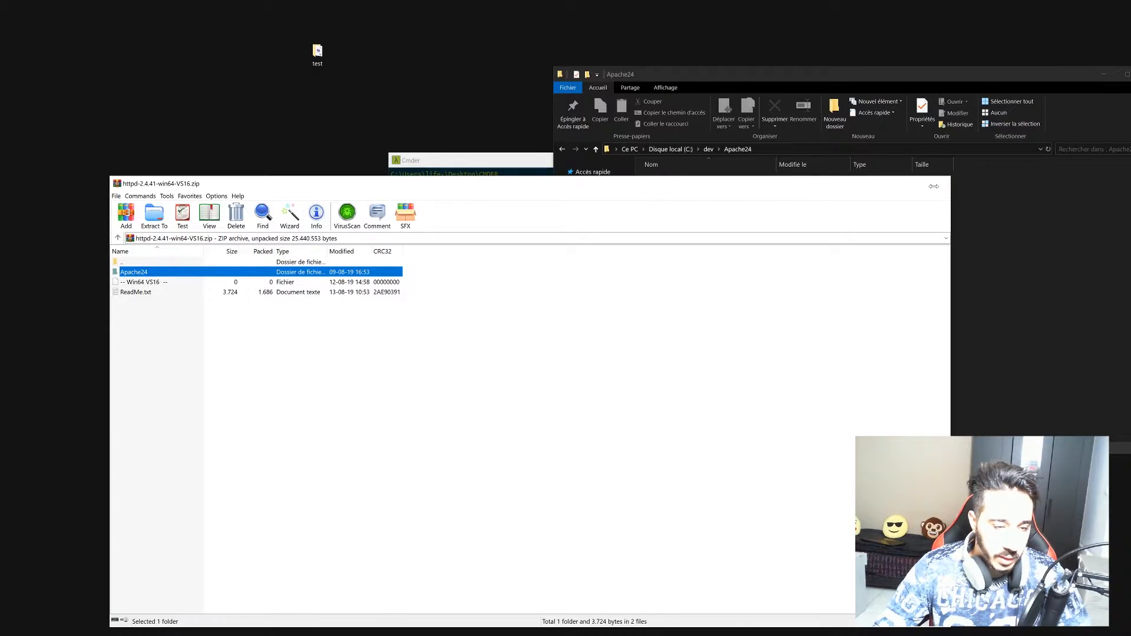
pyautogui.click(938, 184)
pyautogui.moveTo(450, 169); pyautogui.dragTo(224, 266)
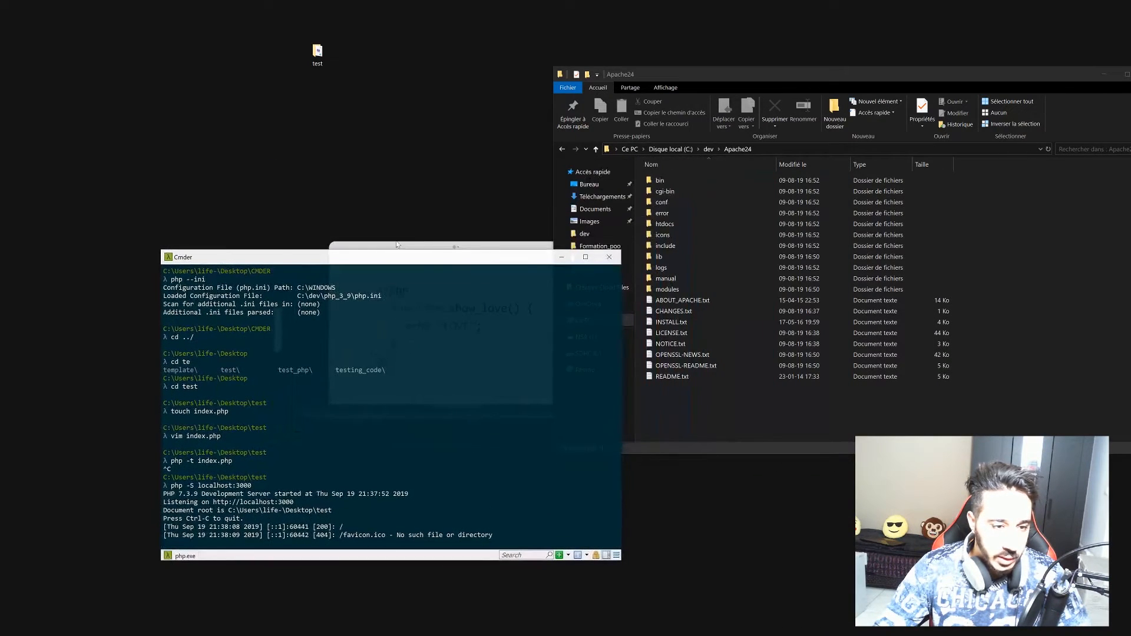
# Stop the running PHP development server in Cmder and clear the screen with cls.
pyautogui.click(681, 223)
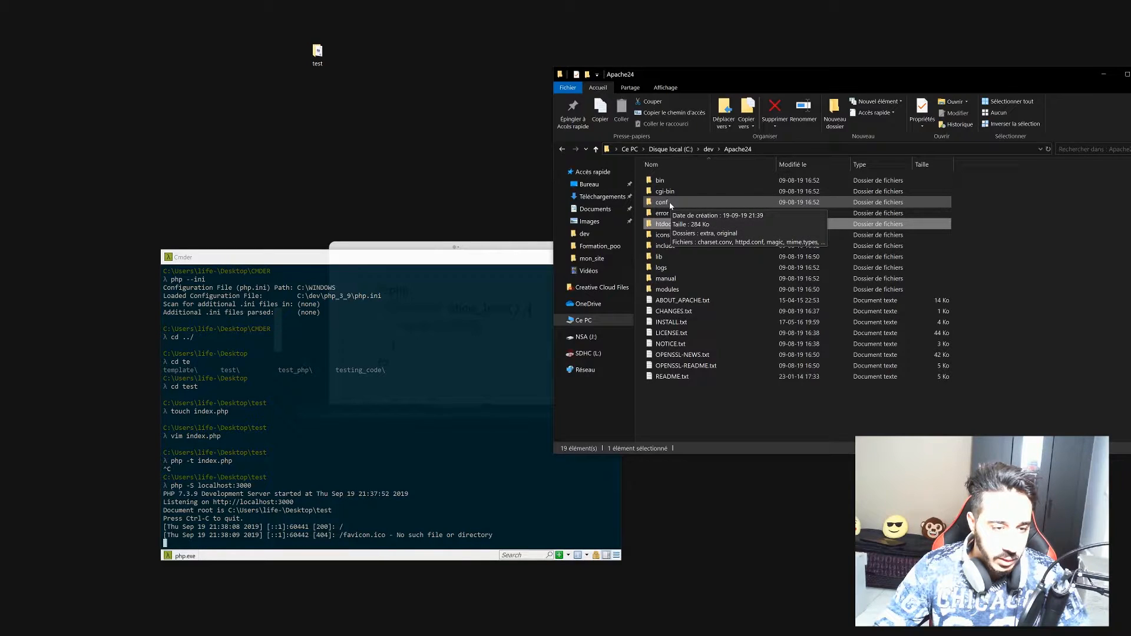
pyautogui.moveTo(295, 256); pyautogui.dragTo(306, 191)
pyautogui.doubleClick(287, 439)
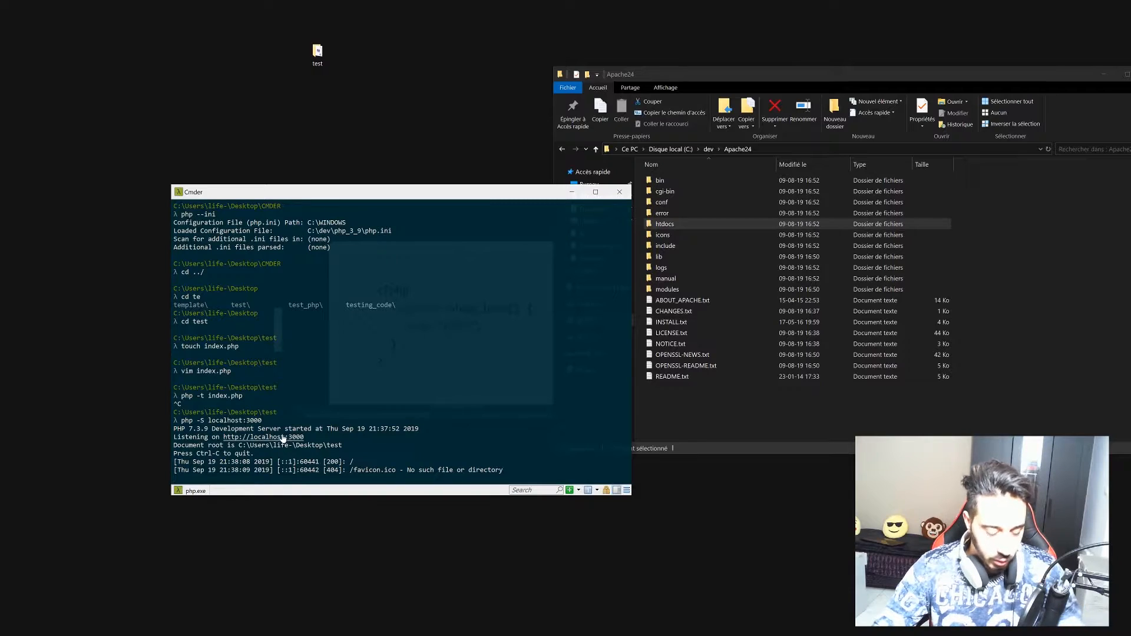
pyautogui.hotkey('ctrl', 'c')
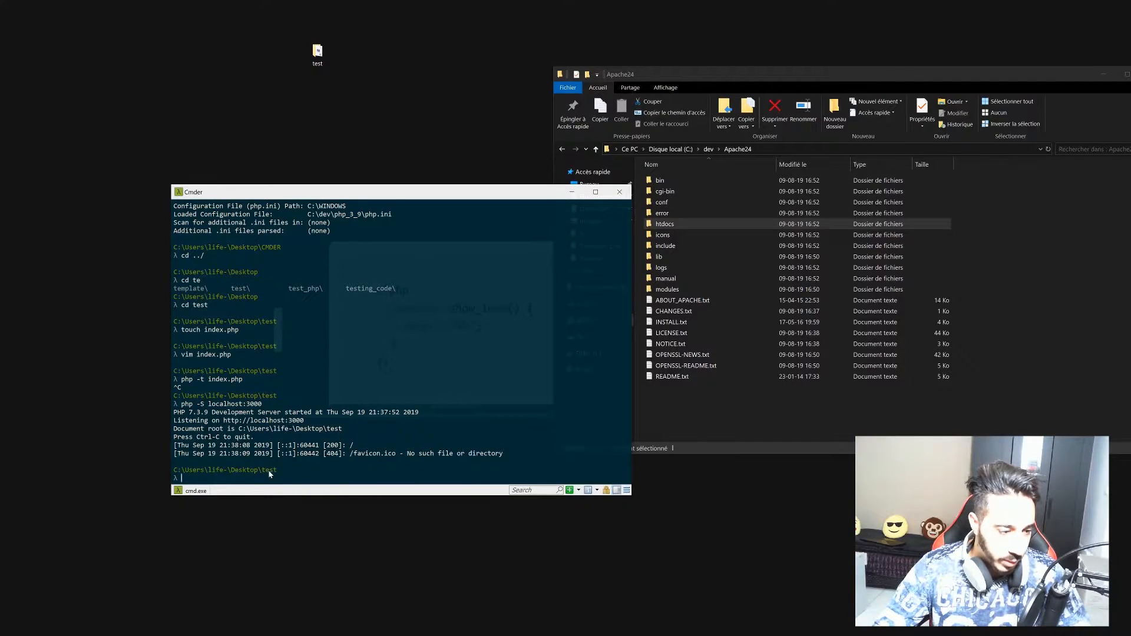
pyautogui.write('cls')
pyautogui.press('Return')
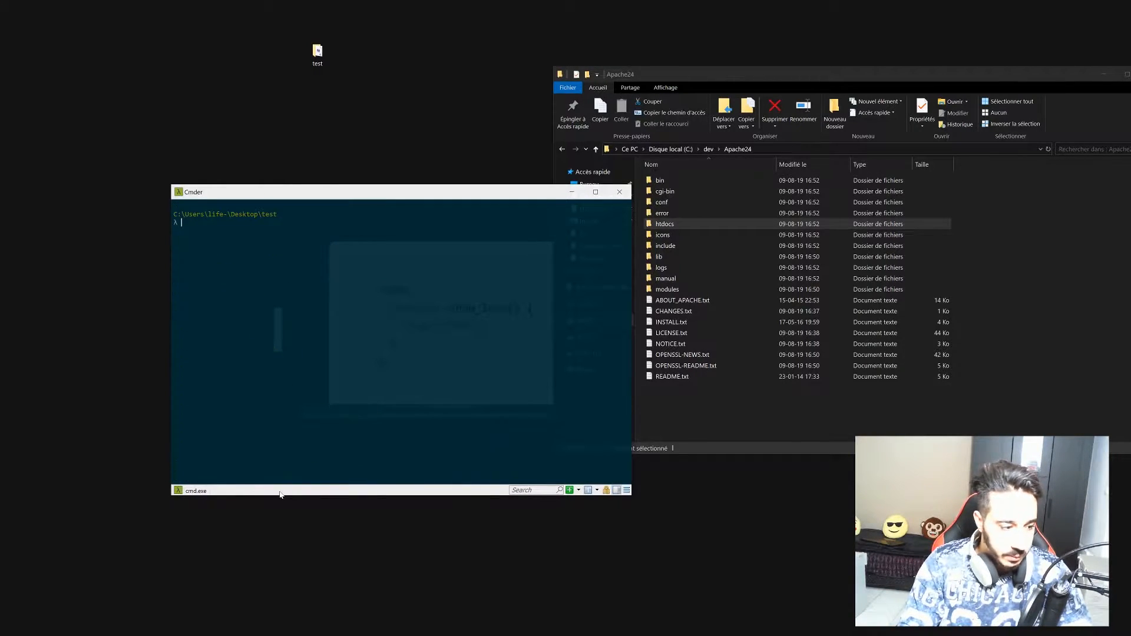
# Change directory to c:/dev/Apache24/bin.
pyautogui.write('cd ')
pyautogui.write('c:/')
pyautogui.press('BackSpace')
pyautogui.write(':/')
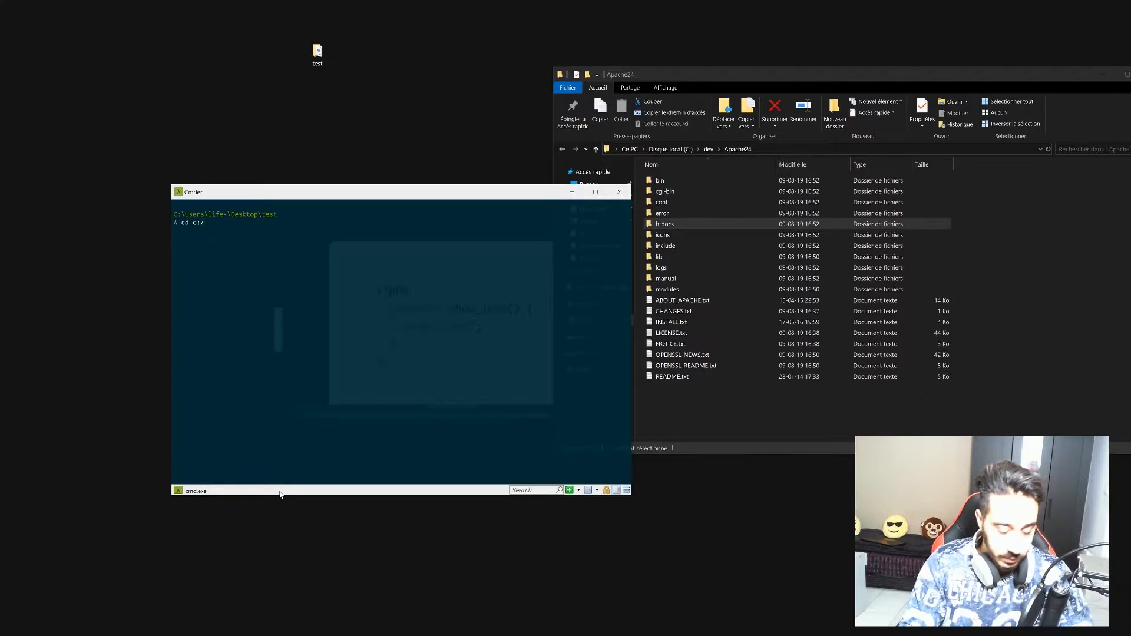
pyautogui.write('dev/')
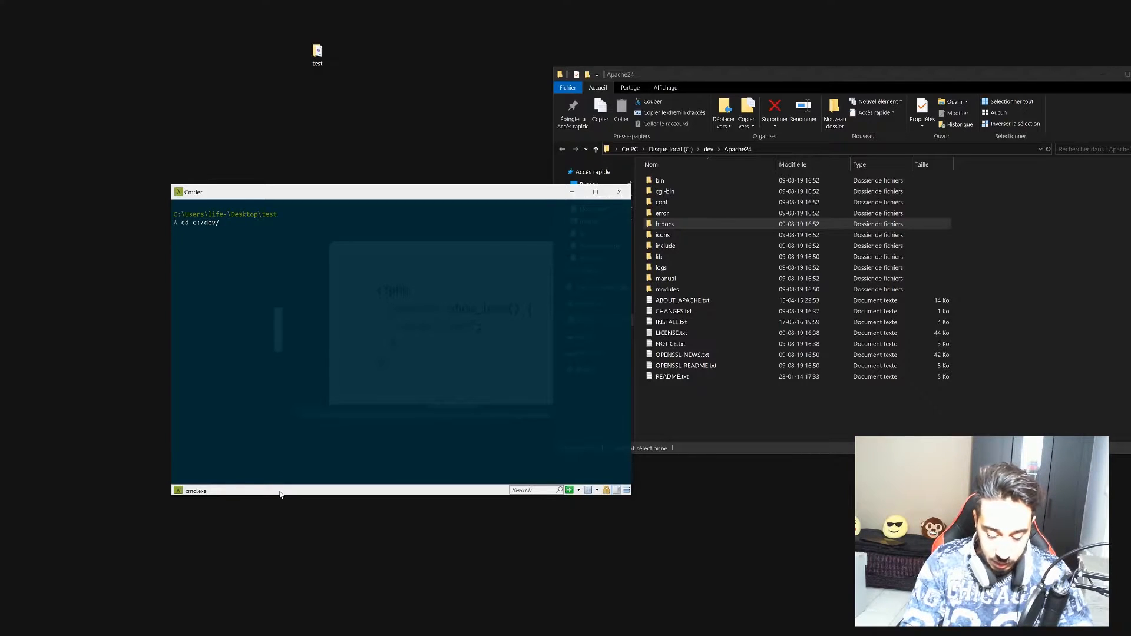
pyautogui.write('Apa')
pyautogui.press('Tab')
pyautogui.press('Return')
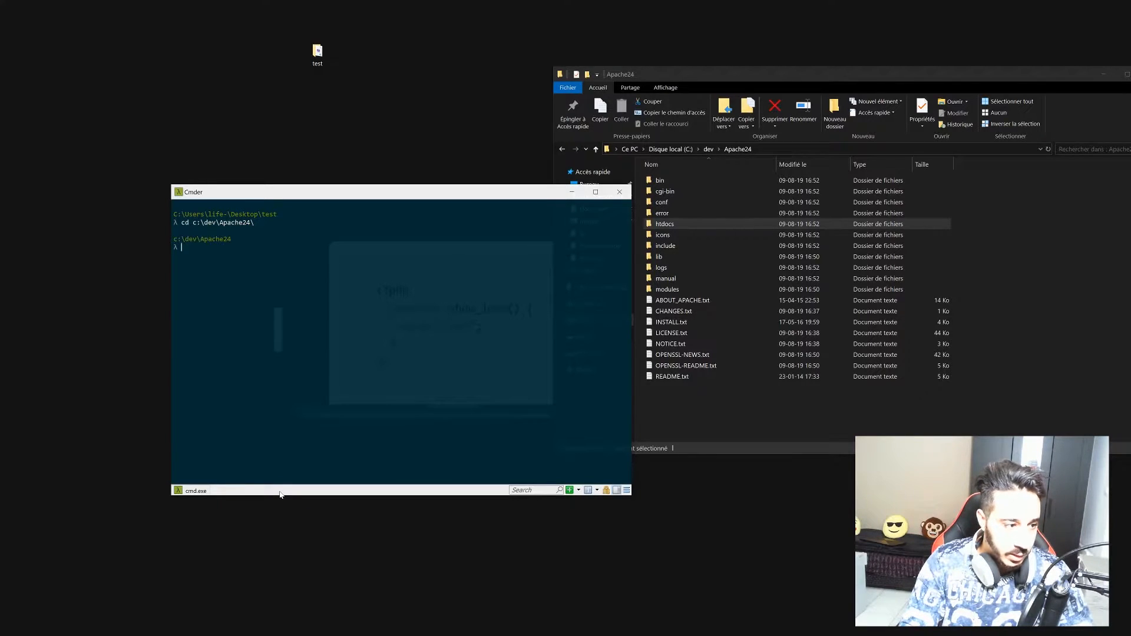
pyautogui.write('cd ')
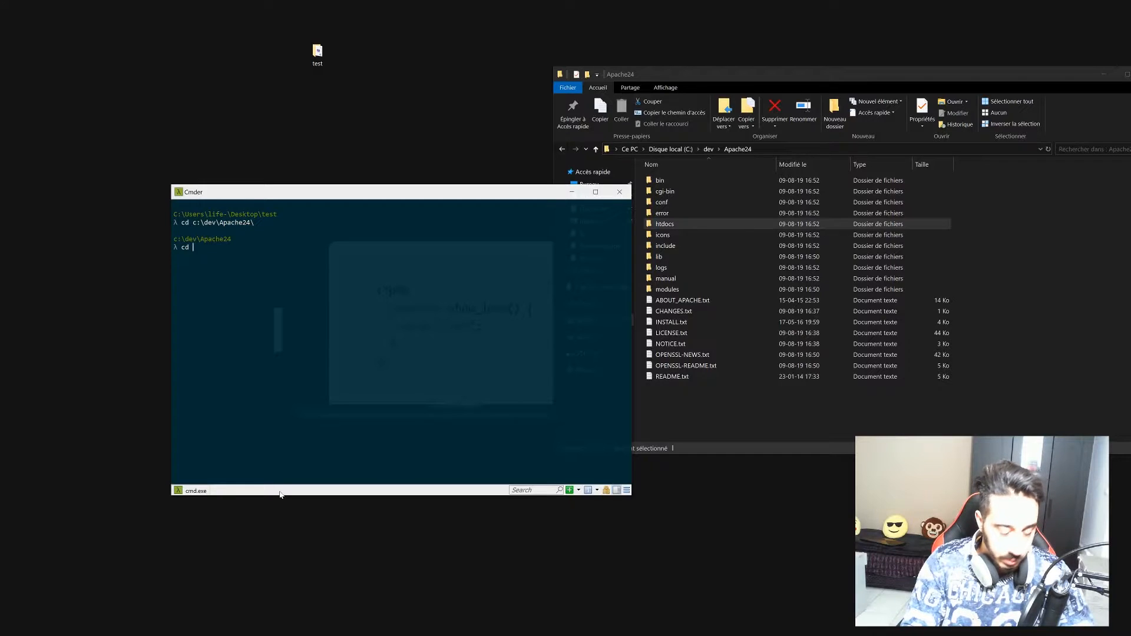
pyautogui.write('bin')
pyautogui.press('Return')
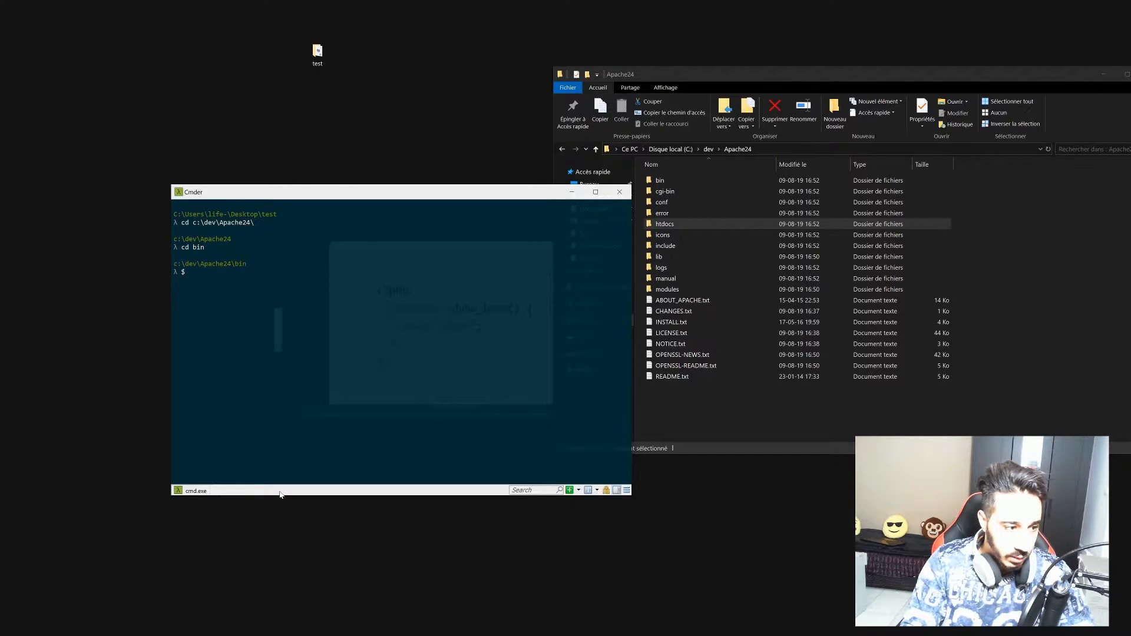
# Run httpd.exe -k install, read the access-denied error, and close Cmder.
pyautogui.write('$httpd')
pyautogui.press('BackSpace')
pyautogui.press('BackSpace')
pyautogui.press('BackSpace')
pyautogui.press('BackSpace')
pyautogui.press('BackSpace')
pyautogui.press('BackSpace')
pyautogui.write('ht')
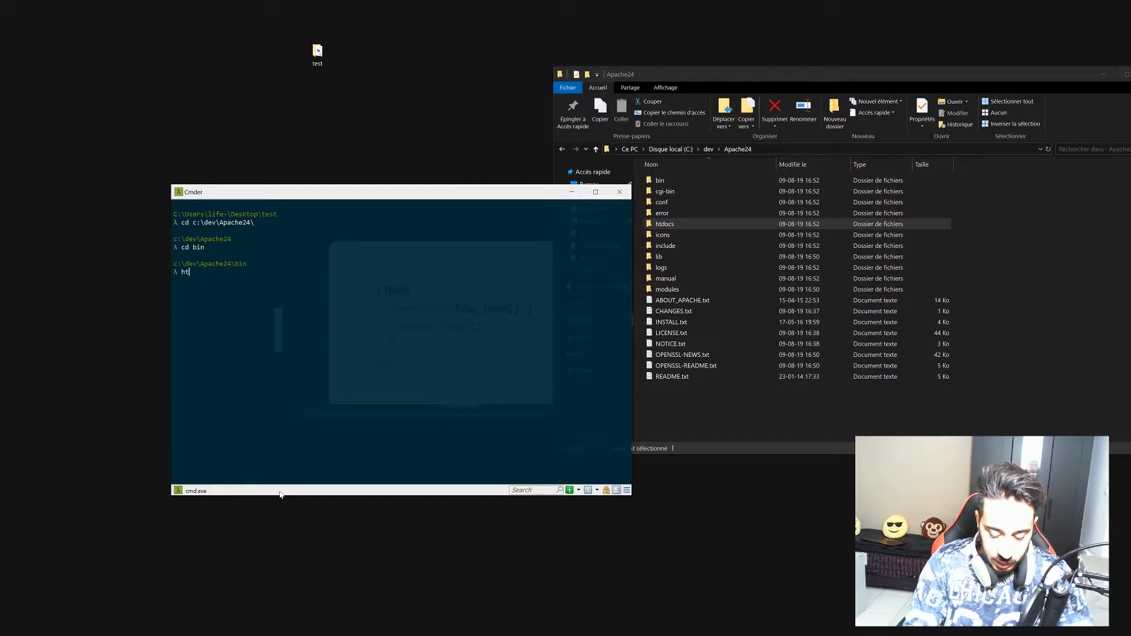
pyautogui.write('tpd.exe -k install')
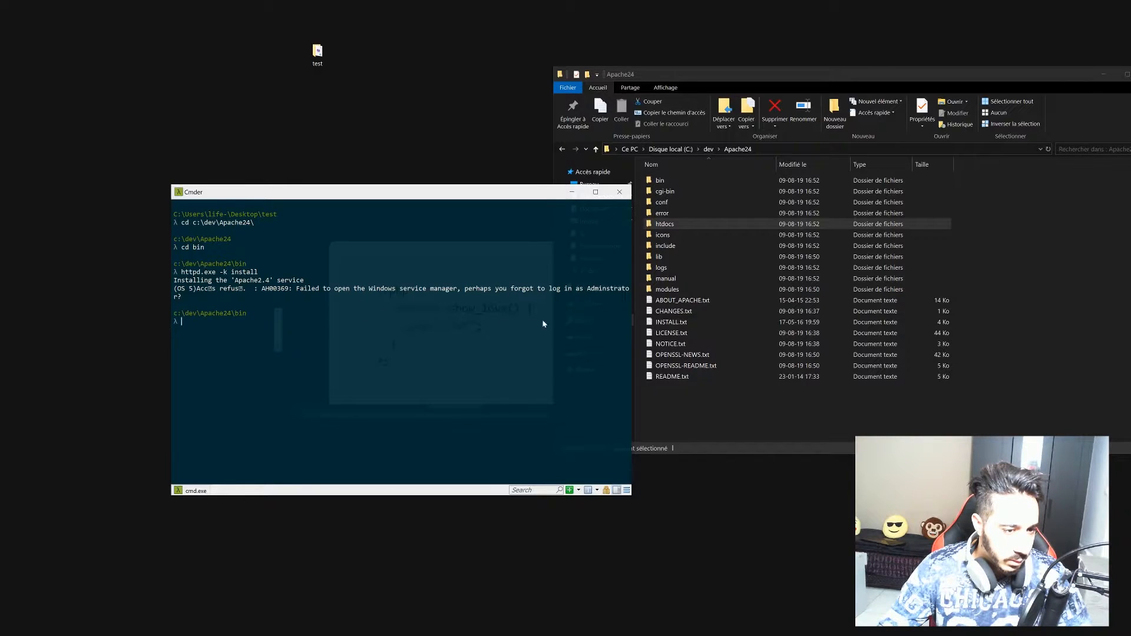
pyautogui.moveTo(631, 315); pyautogui.dragTo(685, 313)
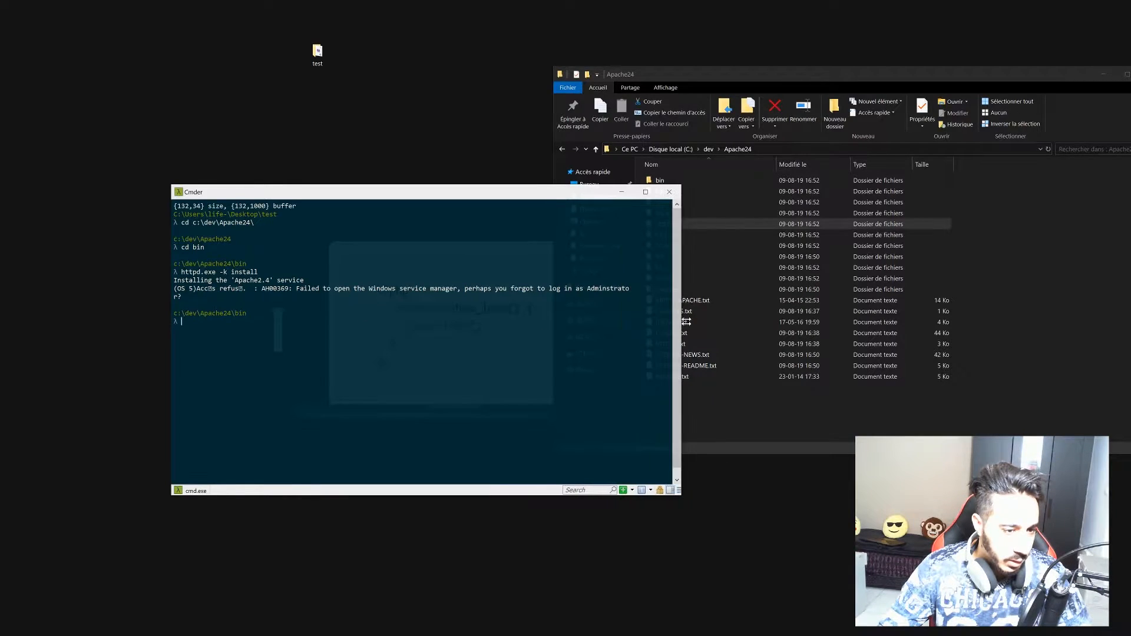
pyautogui.click(672, 193)
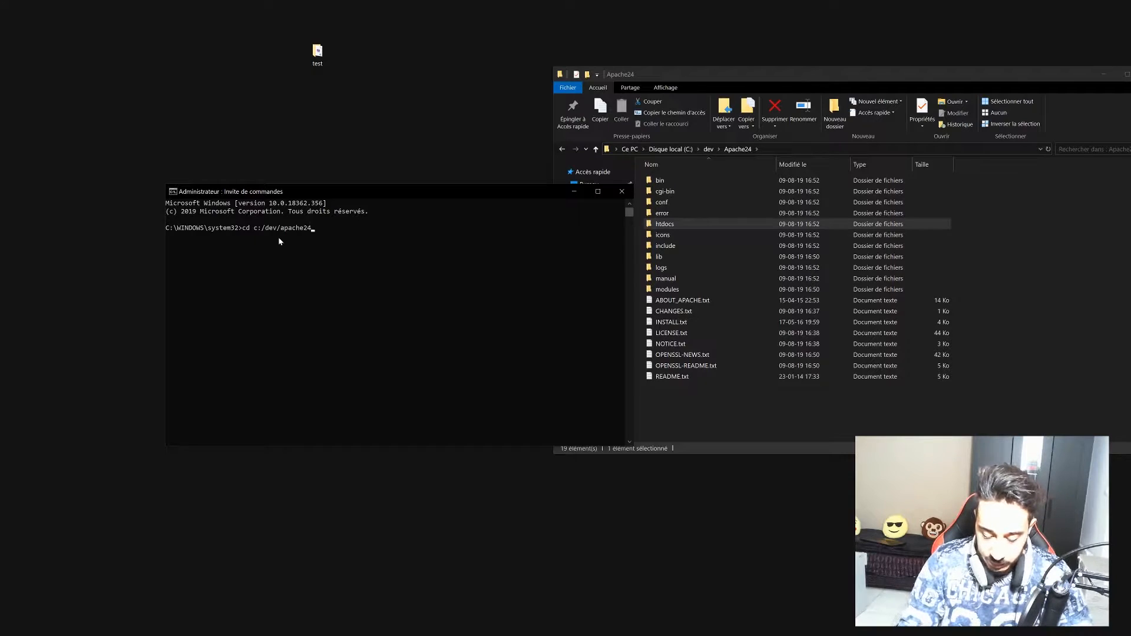
# In the admin prompt, change into c:/dev/apache24/bin and run httpd.exe -k install.
pyautogui.write('/bin')
pyautogui.press('Return')
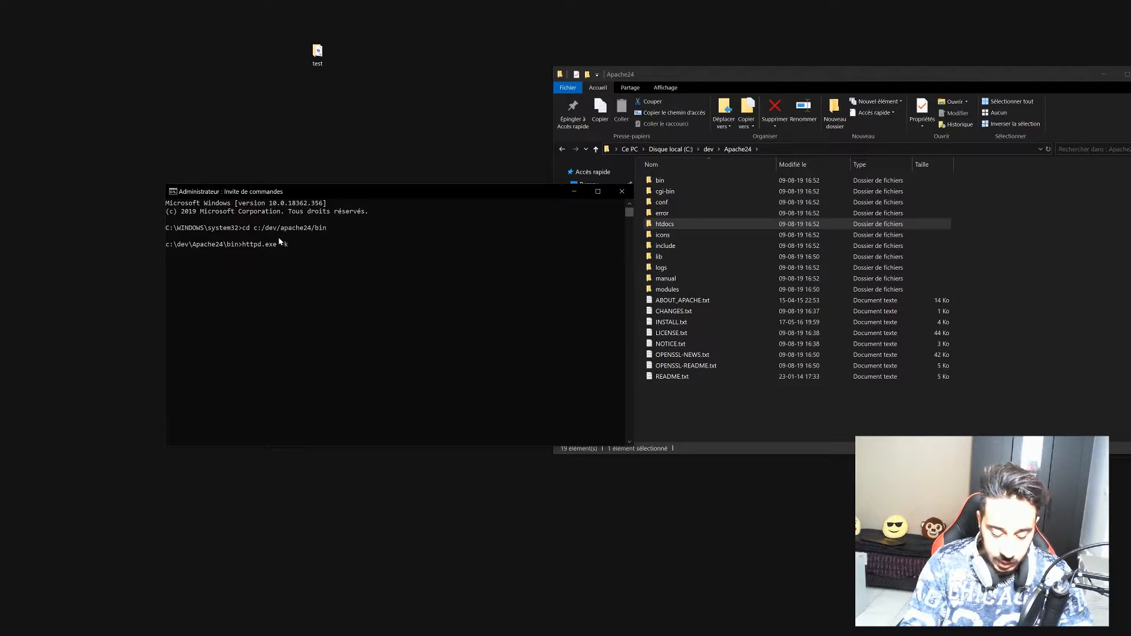
pyautogui.write('httpd.exe -k install')
pyautogui.press('Return')
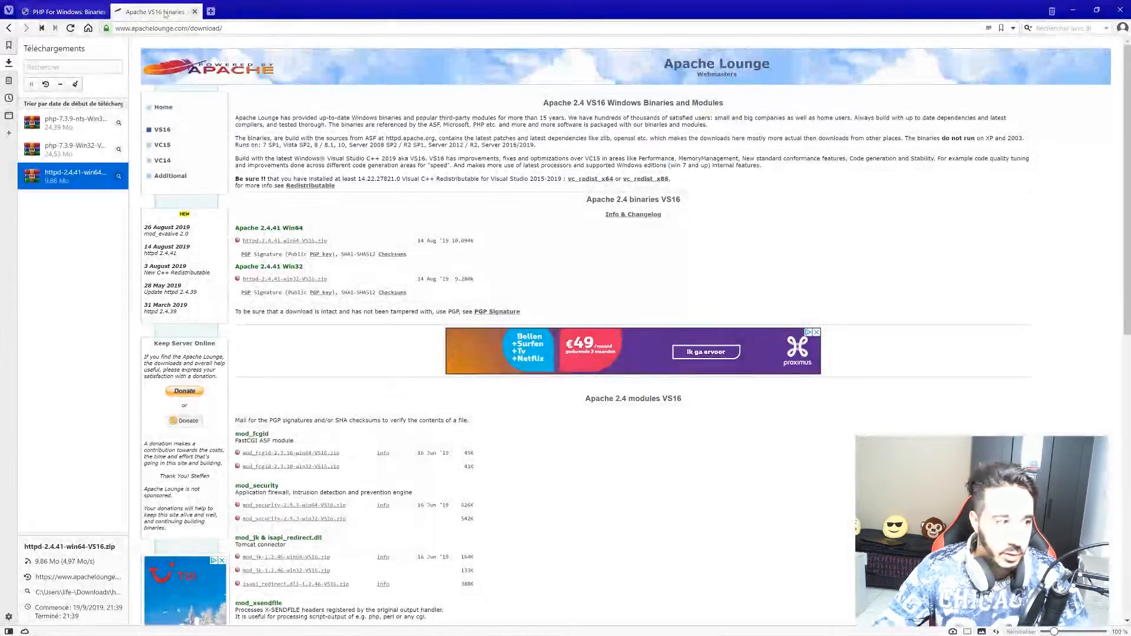
# Load localhost without the :3000 suggestion in a new tab, then minimize Vivaldi.
pyautogui.click(210, 11)
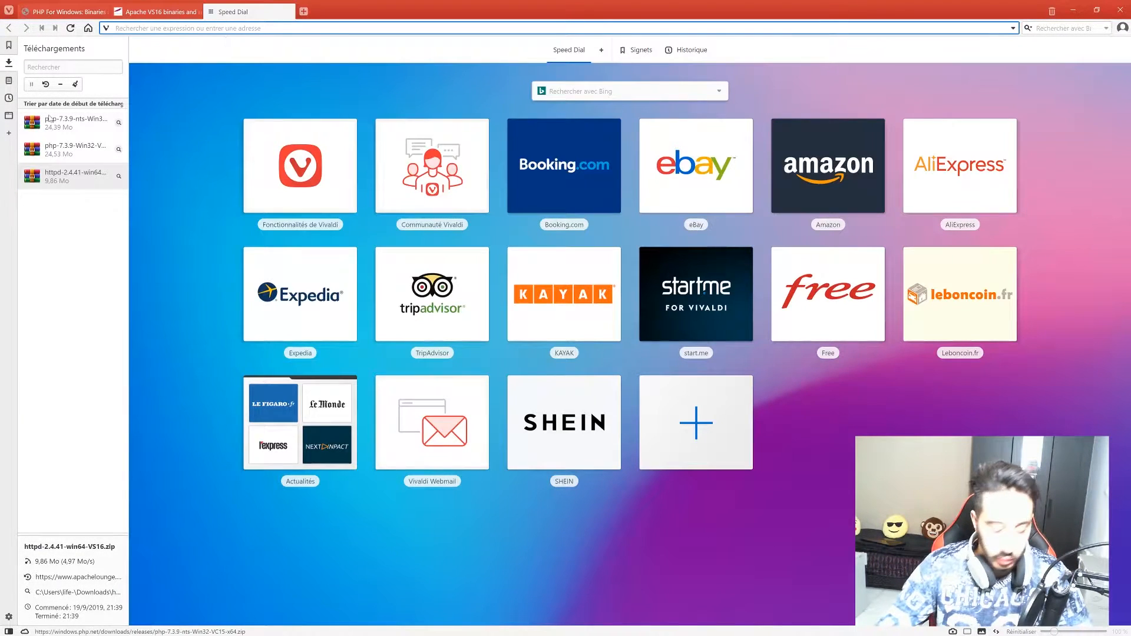
pyautogui.write('localhost')
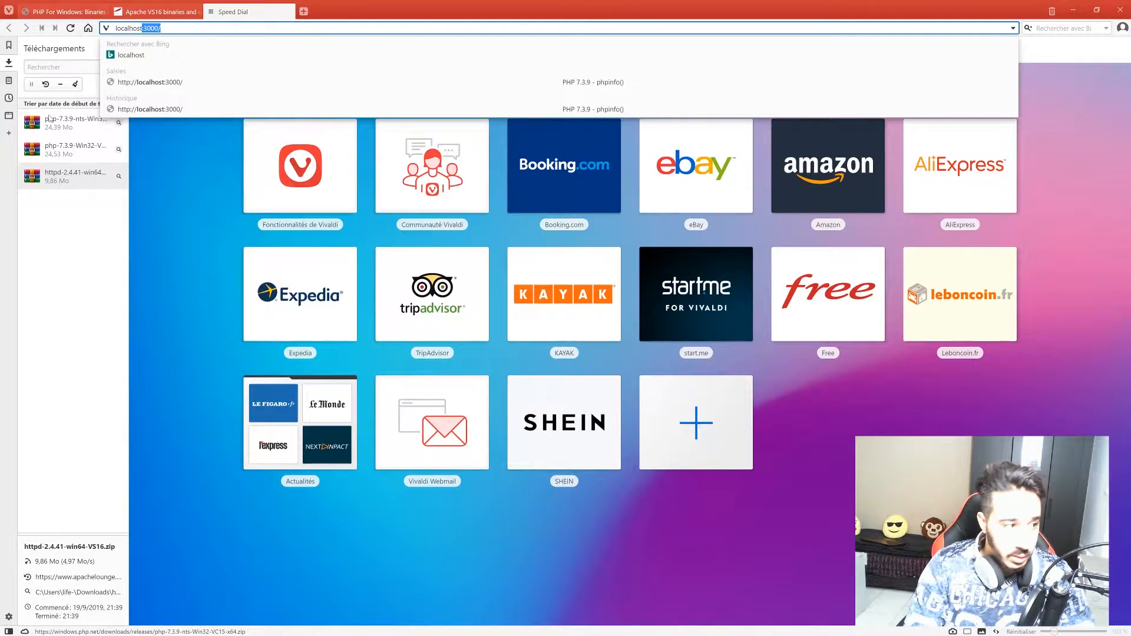
pyautogui.press('Delete')
pyautogui.press('Return')
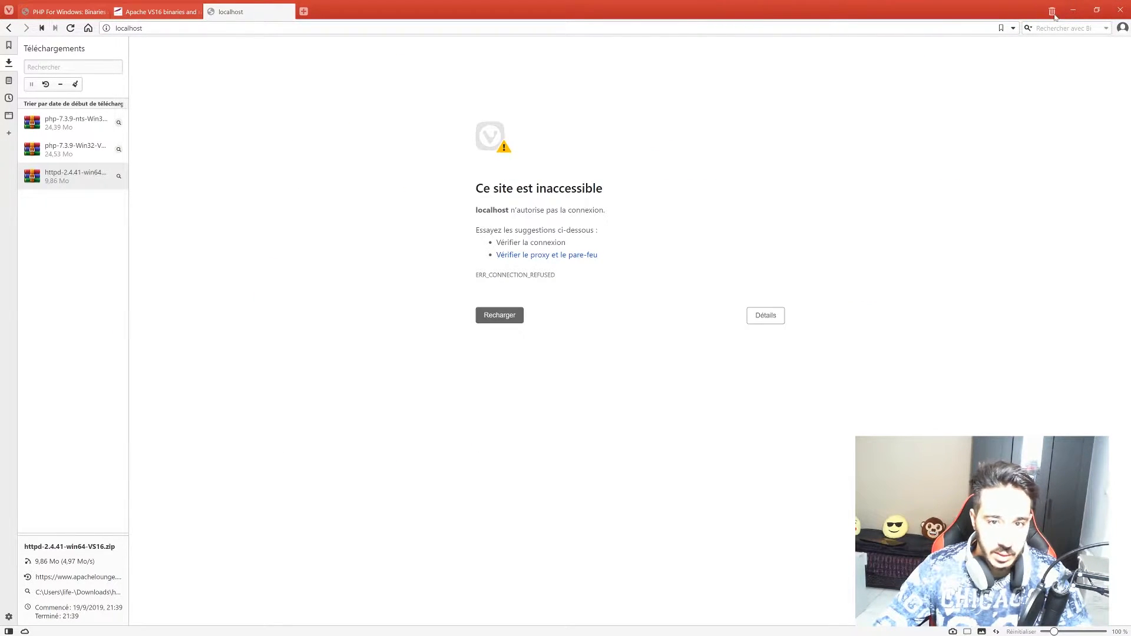
pyautogui.click(1073, 11)
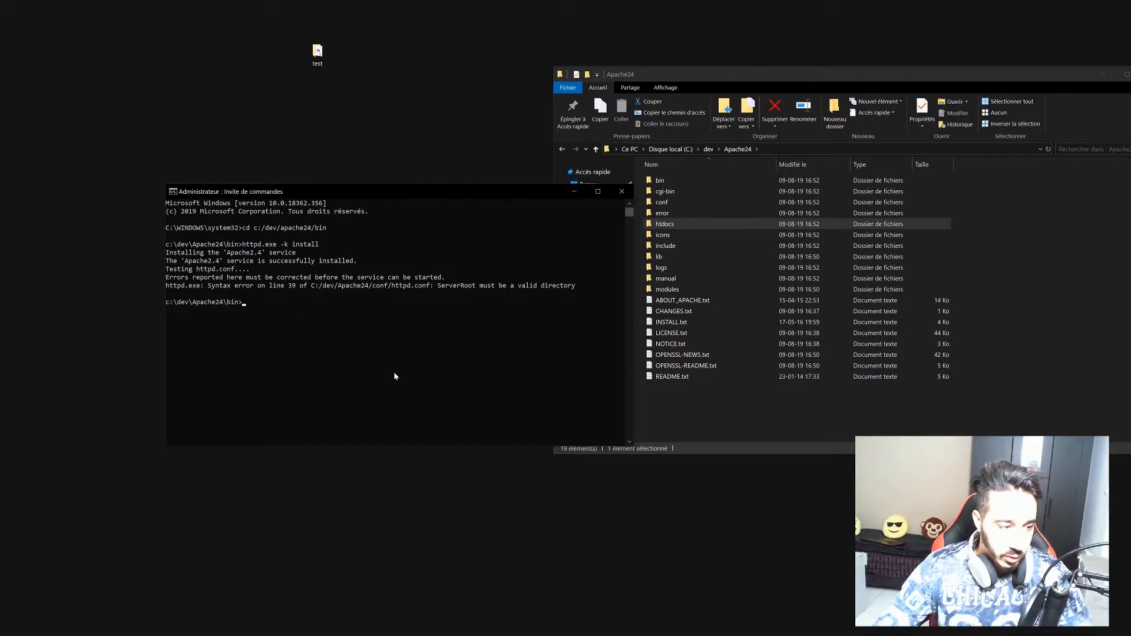
# Run httpd.exe -k start, see the line-39 ServerRoot error, and minimize the prompt.
pyautogui.write('ab.exe')
pyautogui.press('BackSpace')
pyautogui.press('BackSpace')
pyautogui.press('BackSpace')
pyautogui.press('BackSpace')
pyautogui.press('BackSpace')
pyautogui.write('htt')
pyautogui.press('Tab')
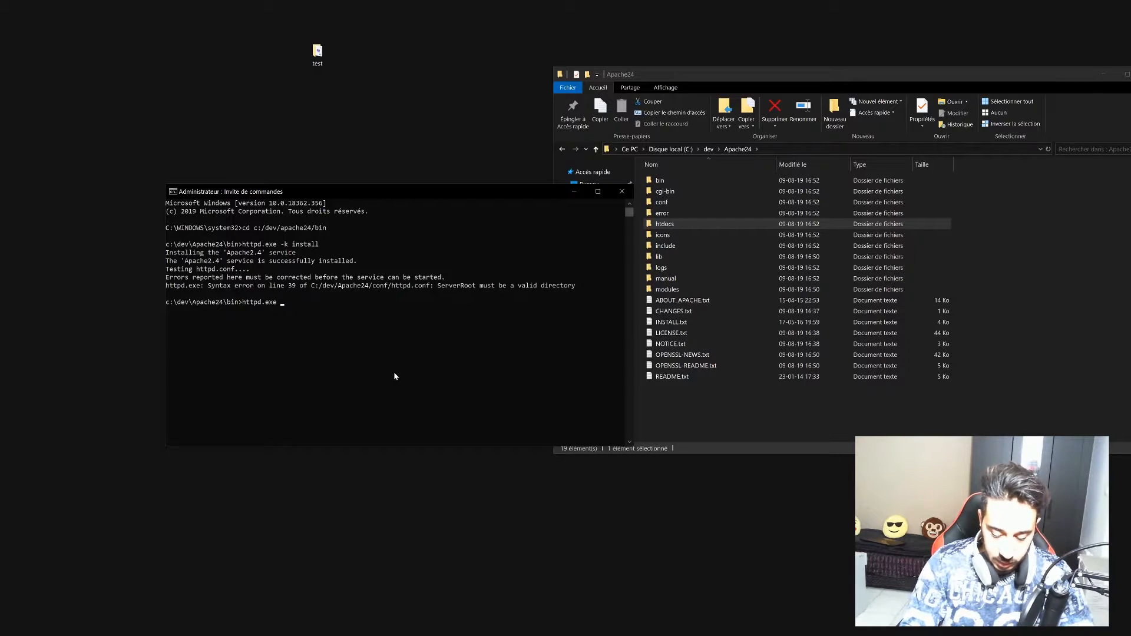
pyautogui.write('-k start')
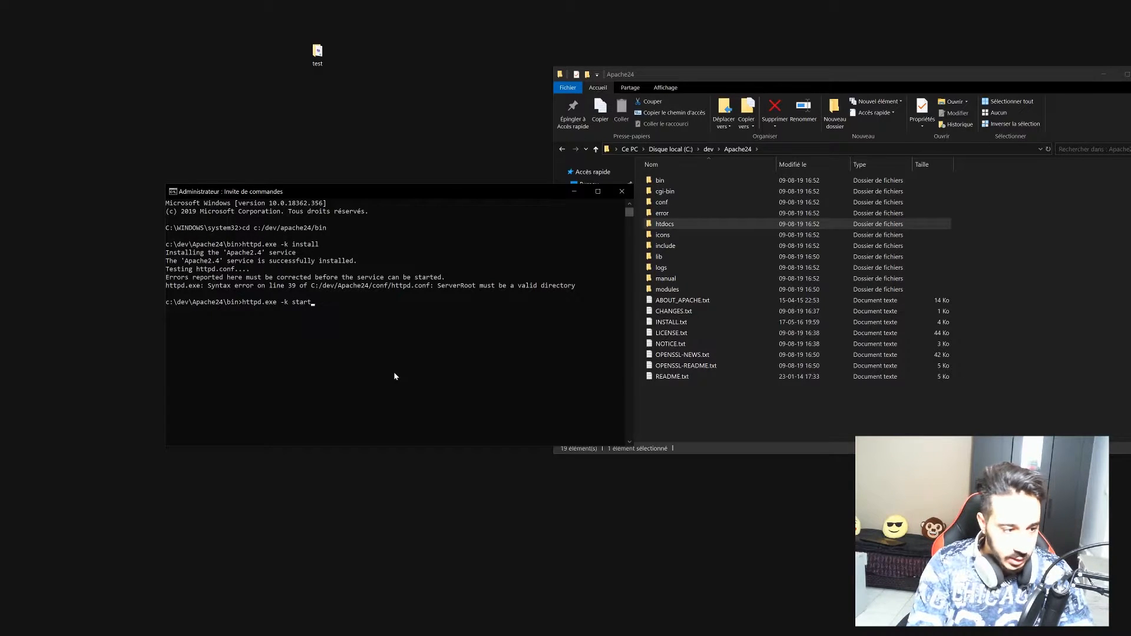
pyautogui.press('Return')
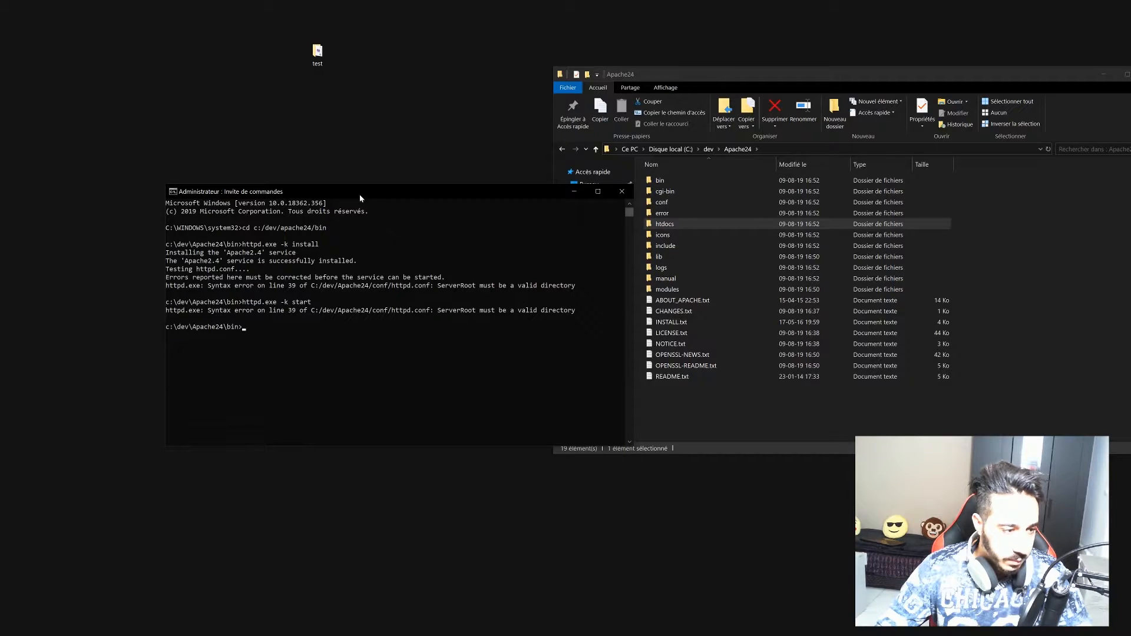
pyautogui.moveTo(404, 192)
pyautogui.mouseDown()
pyautogui.moveTo(373, 249)
pyautogui.moveTo(385, 198)
pyautogui.mouseUp()
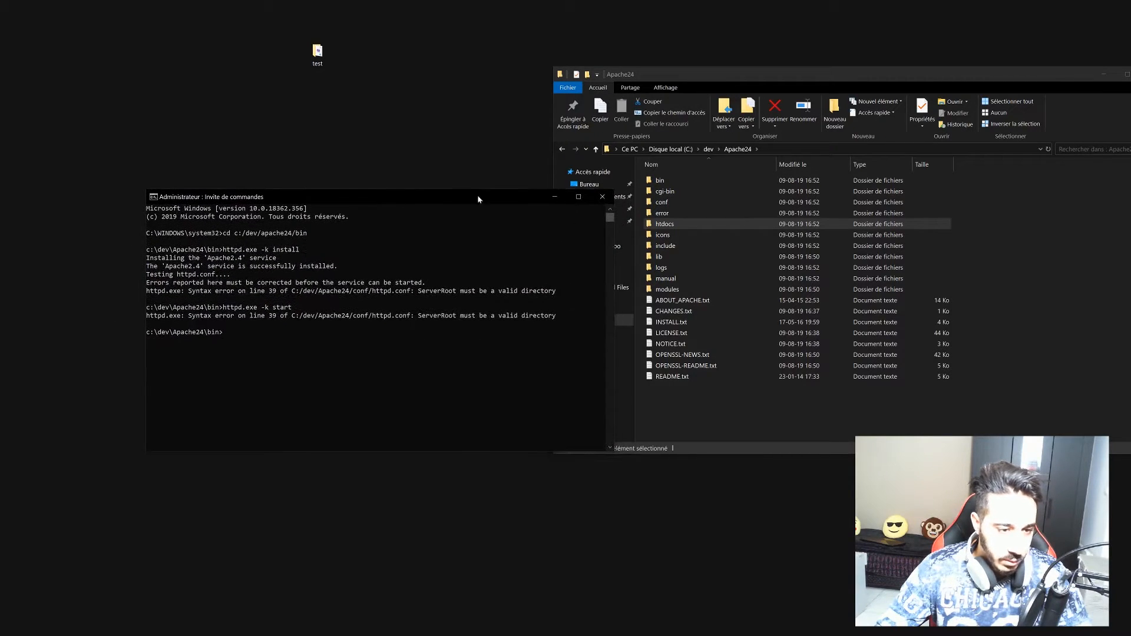
pyautogui.click(562, 196)
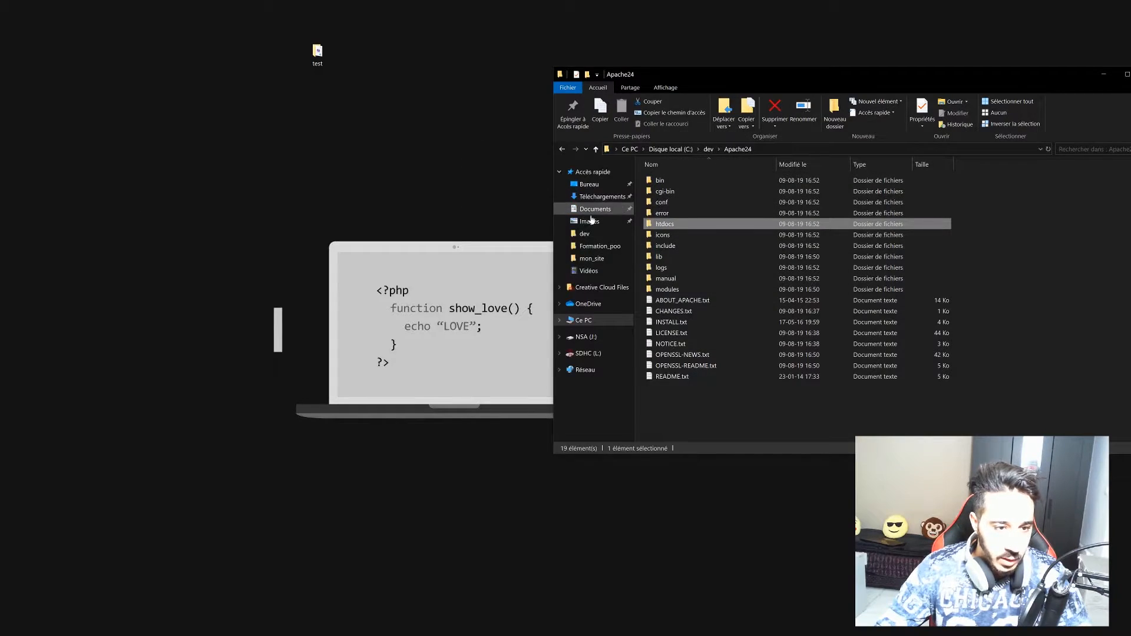
# Open Apache24's conf folder and edit httpd.conf with Notepad++.
pyautogui.click(667, 203)
pyautogui.doubleClick(669, 204)
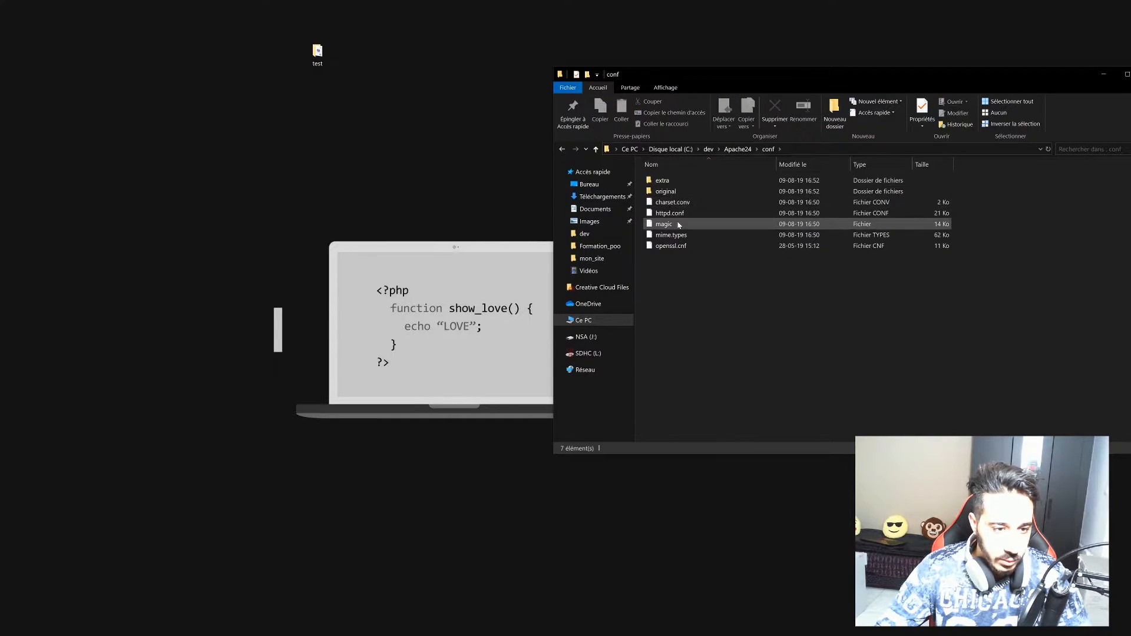
pyautogui.rightClick(661, 216)
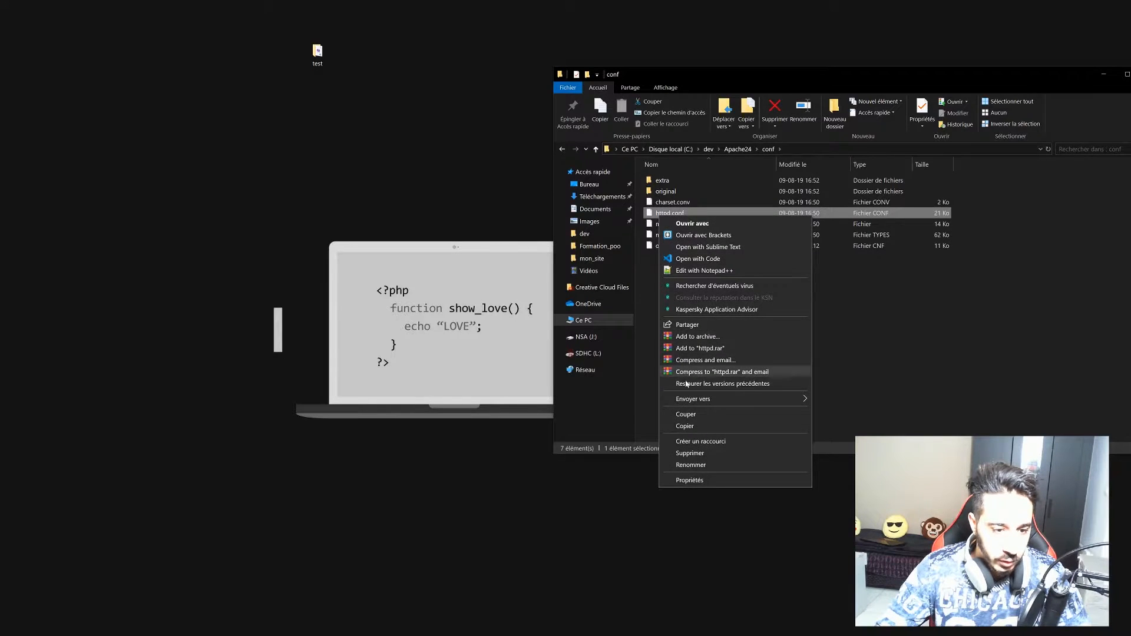
pyautogui.click(693, 273)
pyautogui.moveTo(645, 206); pyautogui.dragTo(685, 353)
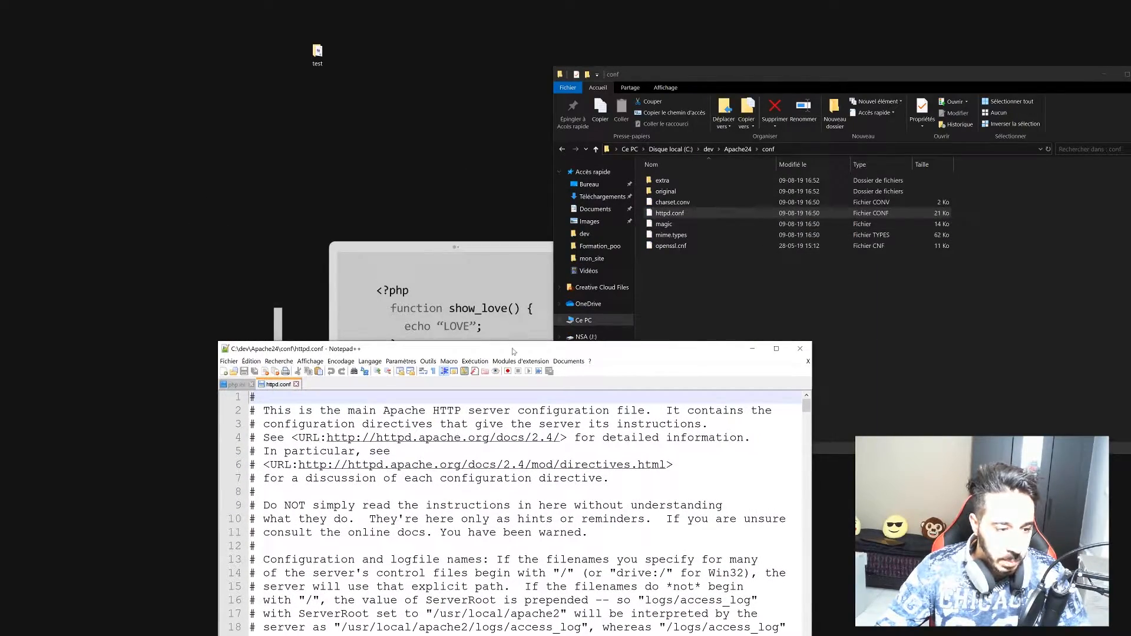
pyautogui.moveTo(511, 352); pyautogui.dragTo(561, 175)
# Copy the C:\dev\Apache24 folder path from File Explorer's address bar.
pyautogui.doubleClick(561, 176)
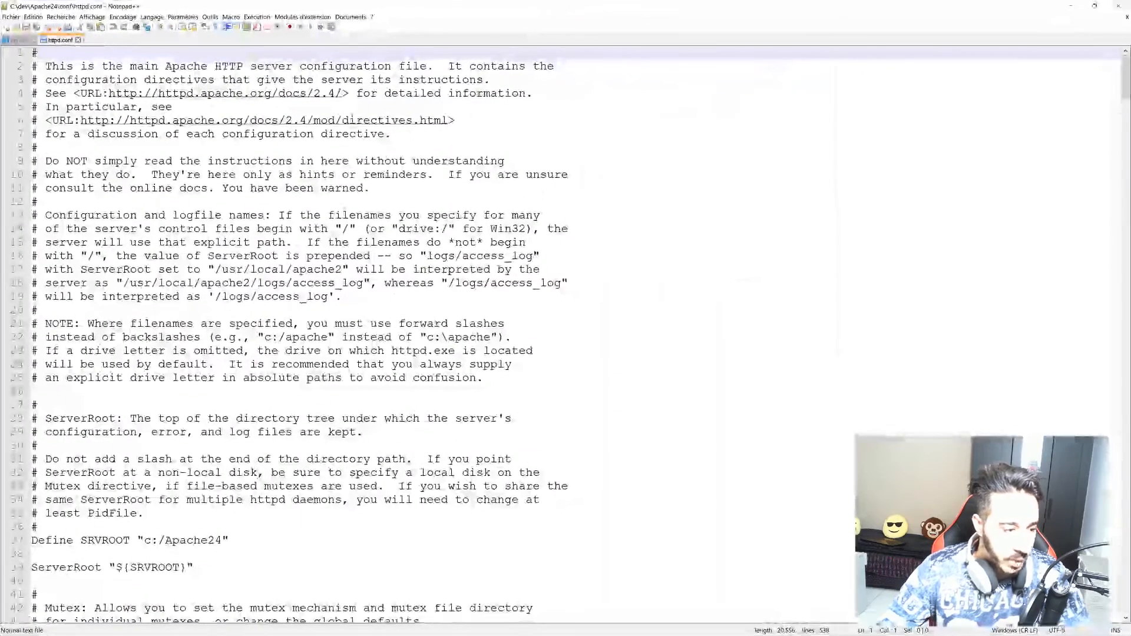
pyautogui.scroll(-4, 566, 330)
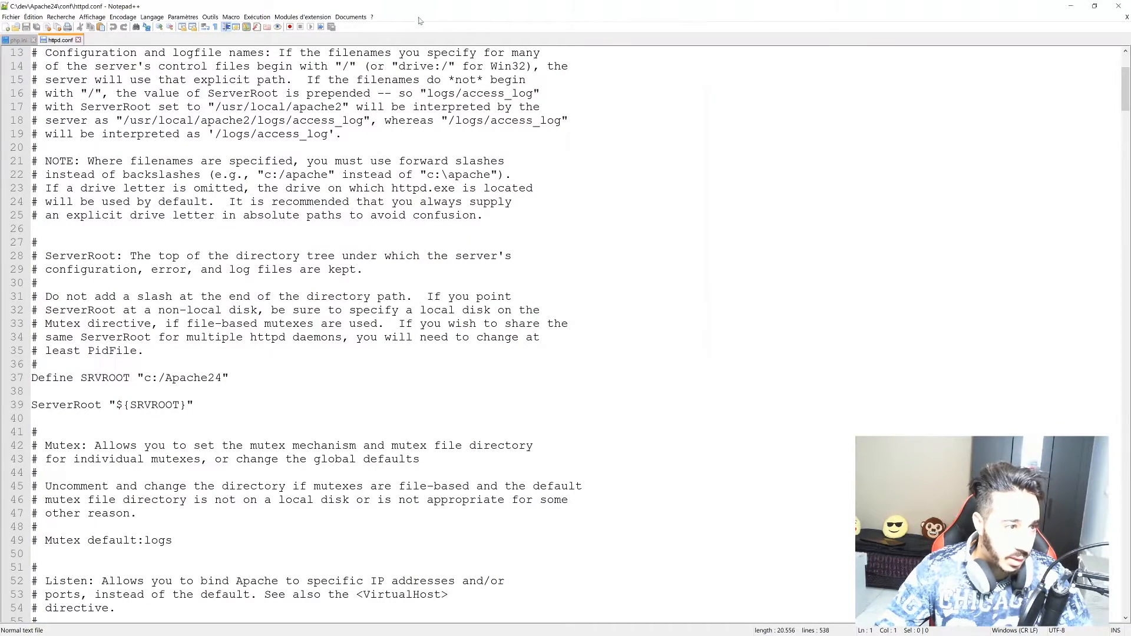
pyautogui.moveTo(417, 7); pyautogui.dragTo(375, 304)
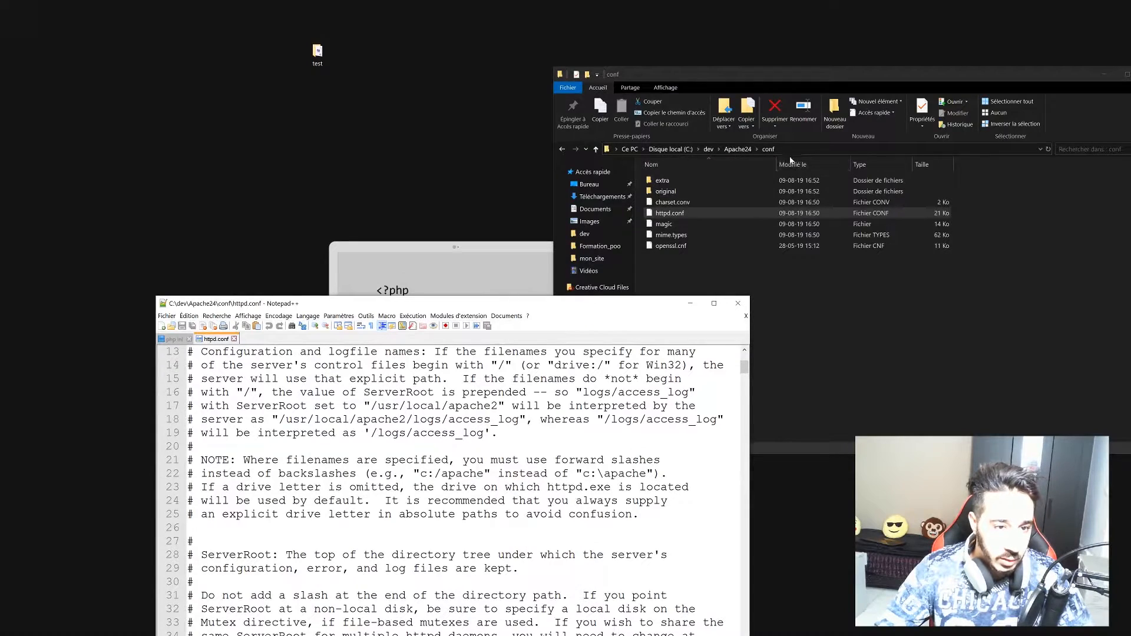
pyautogui.click(729, 152)
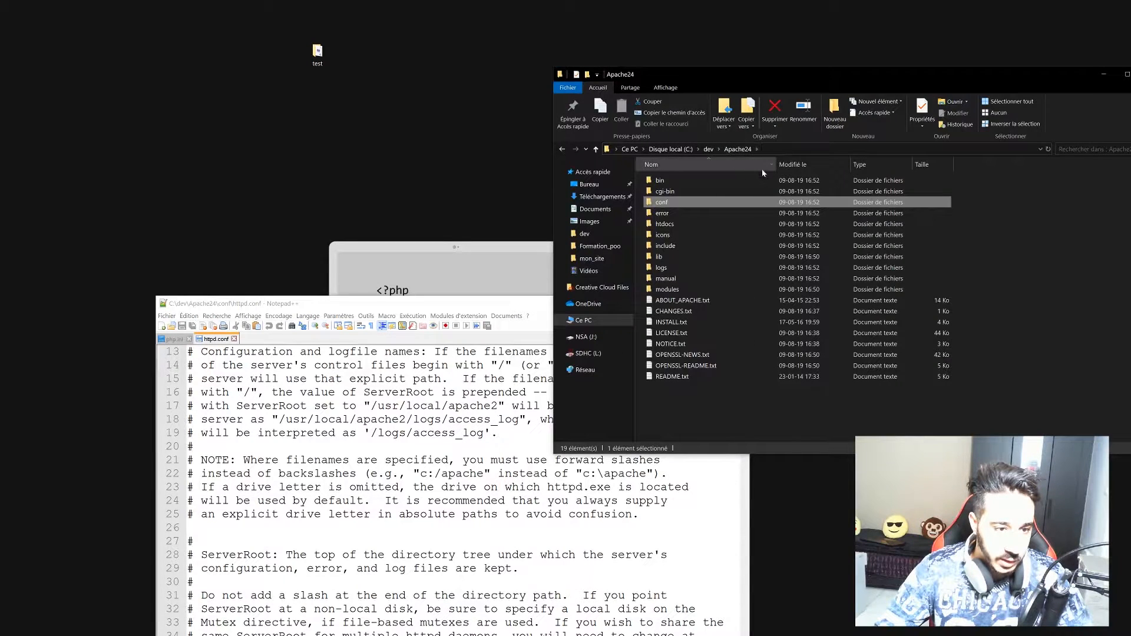
pyautogui.click(765, 150)
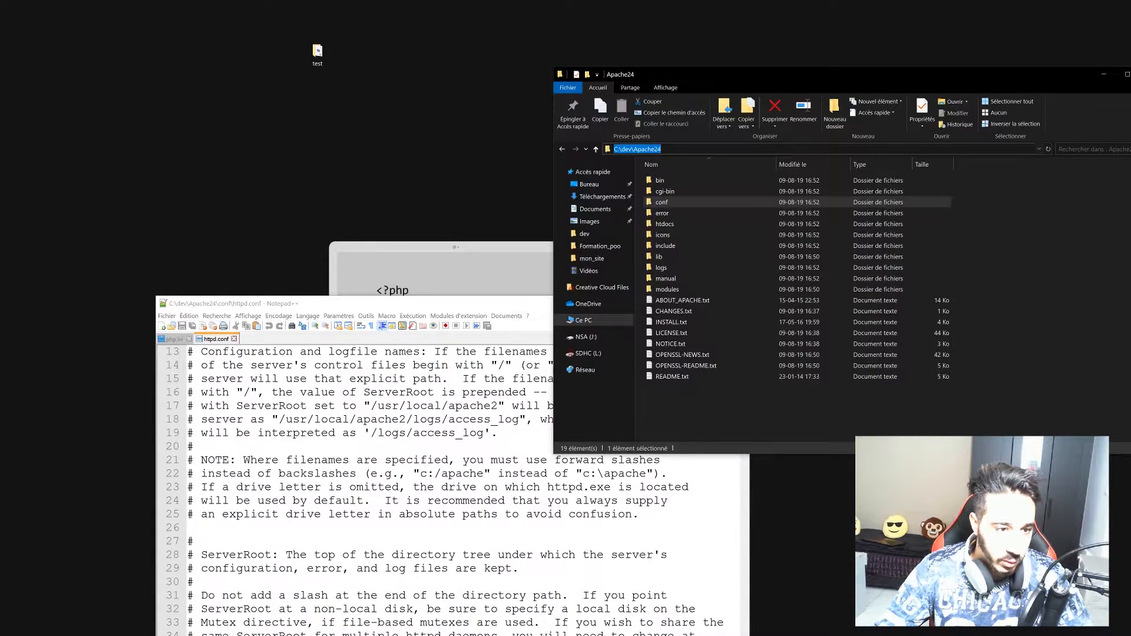
pyautogui.rightClick(634, 151)
pyautogui.click(664, 179)
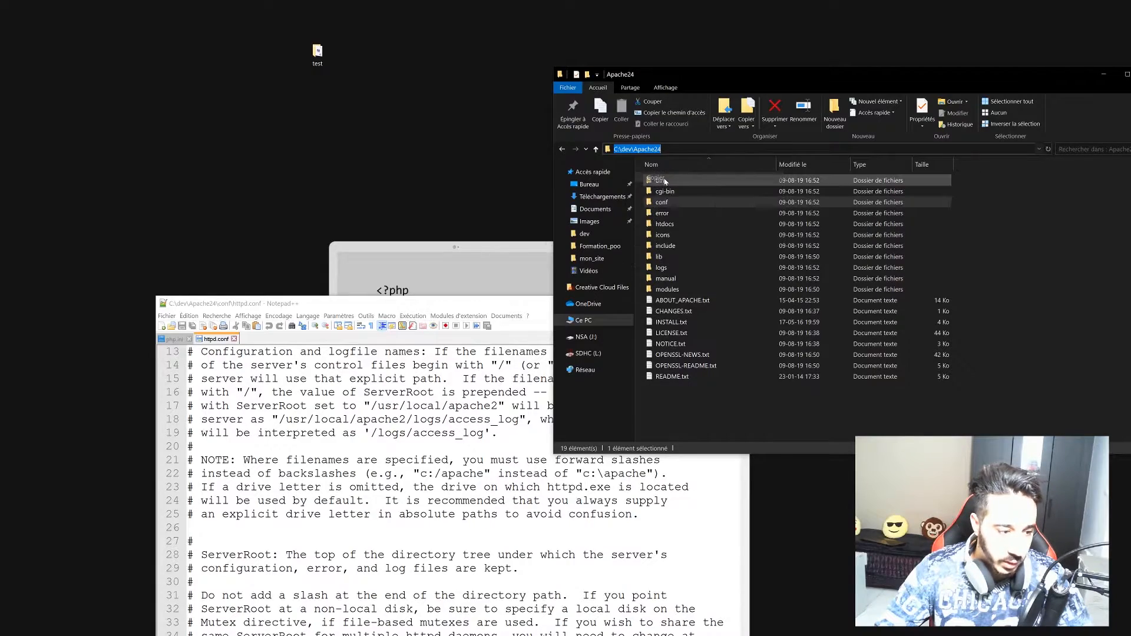
# Paste C:\dev\Apache24 over c:/Apache24 in Define SRVROOT on line 37 and save.
pyautogui.doubleClick(332, 303)
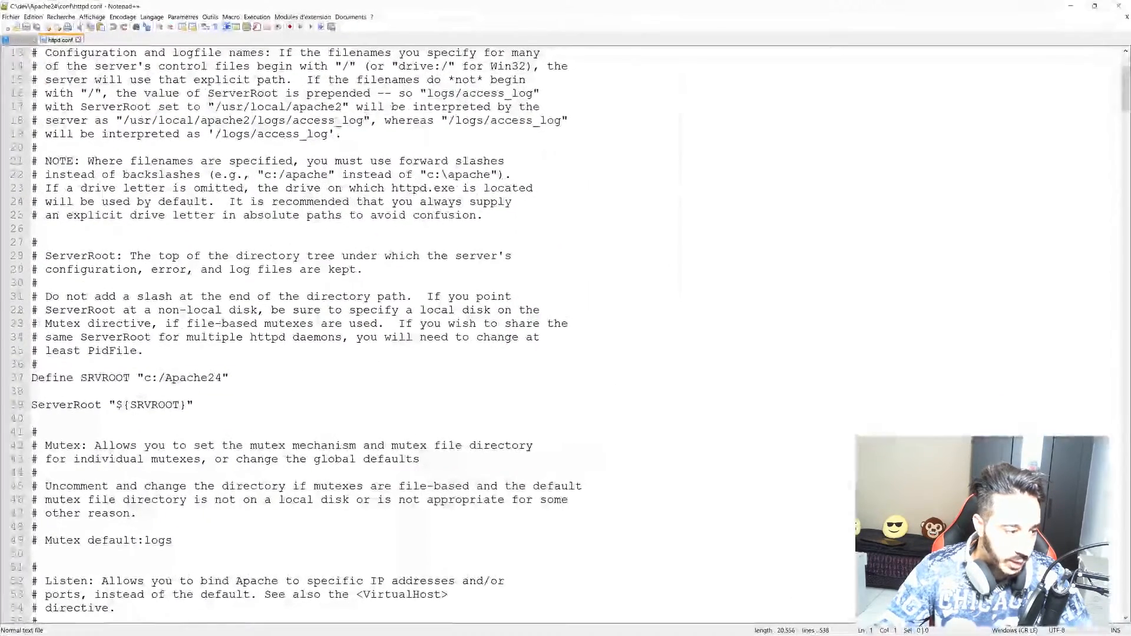
pyautogui.moveTo(222, 378); pyautogui.dragTo(144, 376)
pyautogui.rightClick(154, 384)
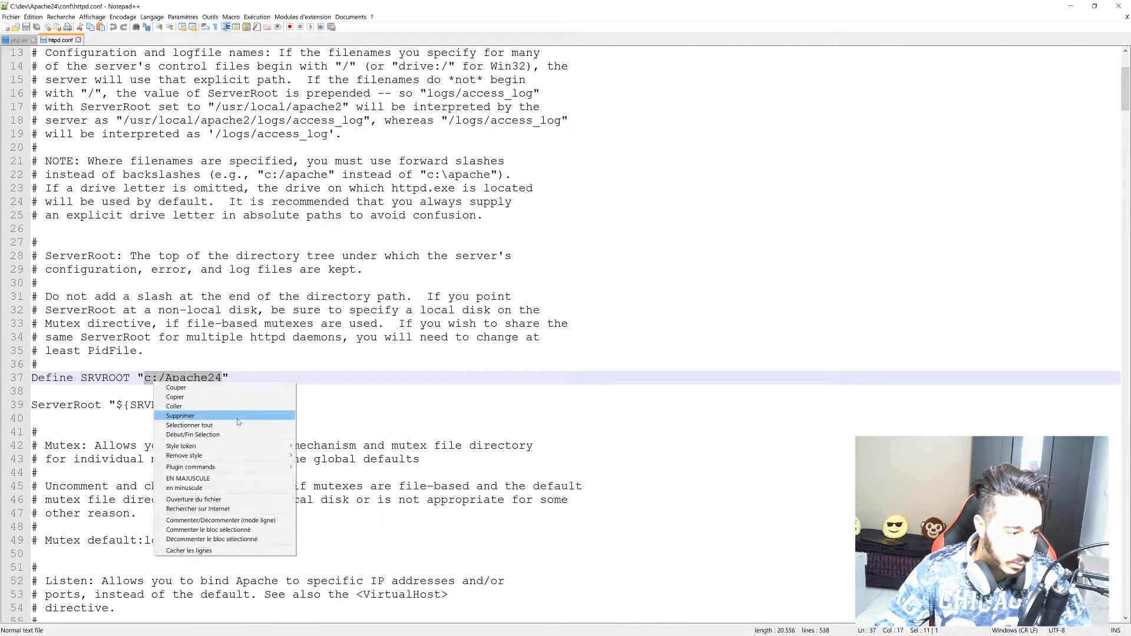
pyautogui.click(171, 409)
pyautogui.press('Right')
pyautogui.hotkey('ctrl', 's')
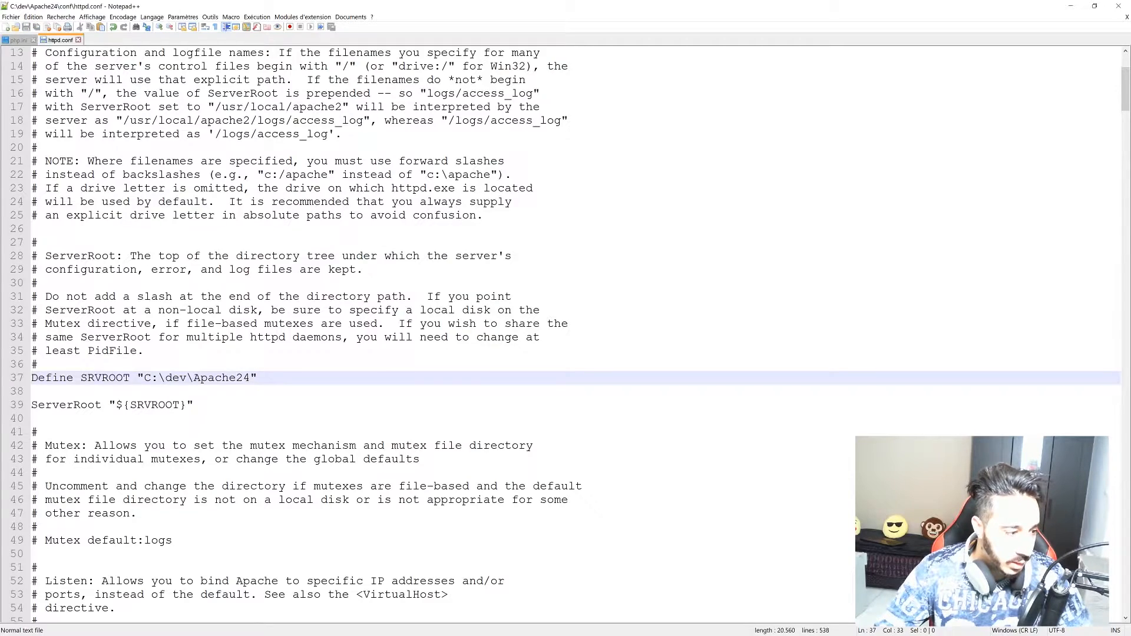
pyautogui.scroll(-3, 566, 330)
pyautogui.scroll(-3, 566, 330)
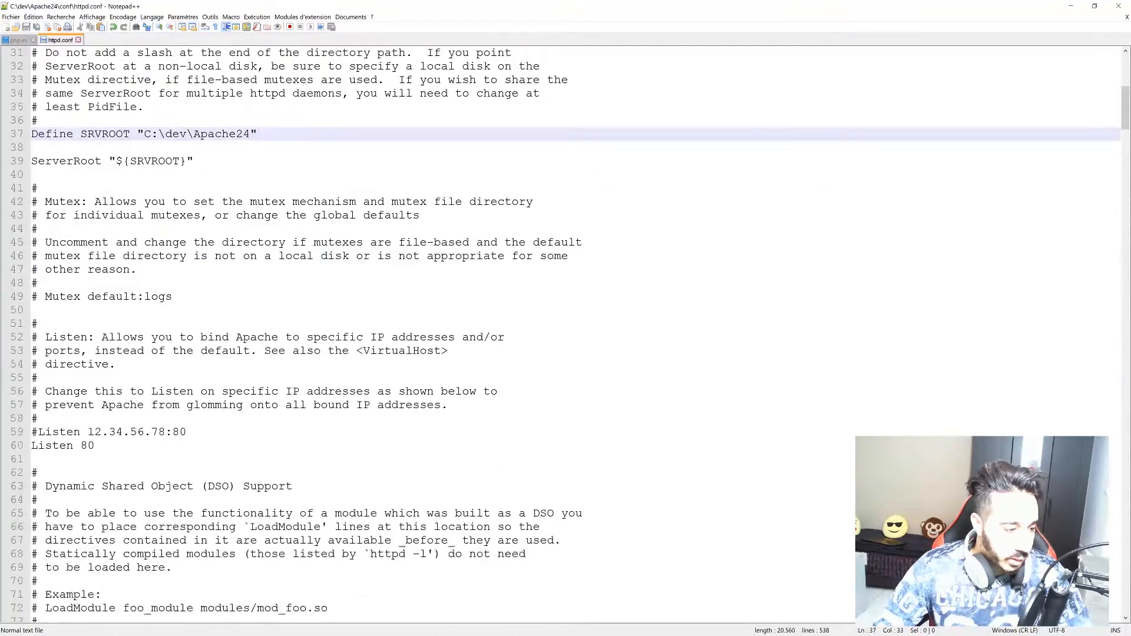
pyautogui.scroll(6, 565, 329)
pyautogui.scroll(5, 566, 330)
pyautogui.scroll(-13, 565, 330)
pyautogui.scroll(-20, 565, 330)
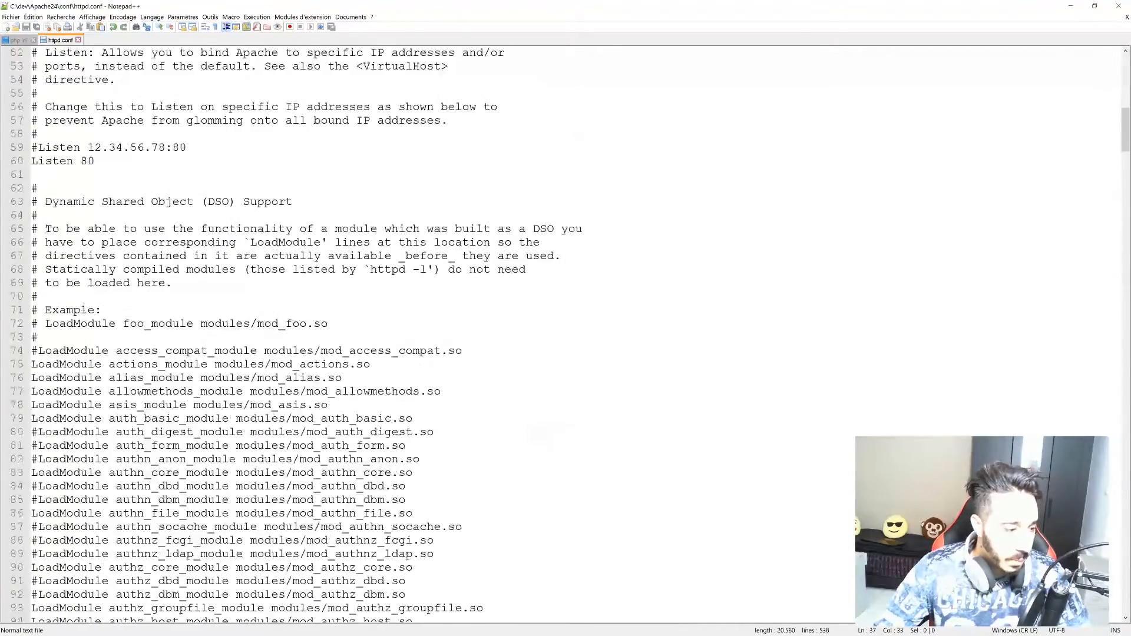
pyautogui.scroll(-20, 565, 330)
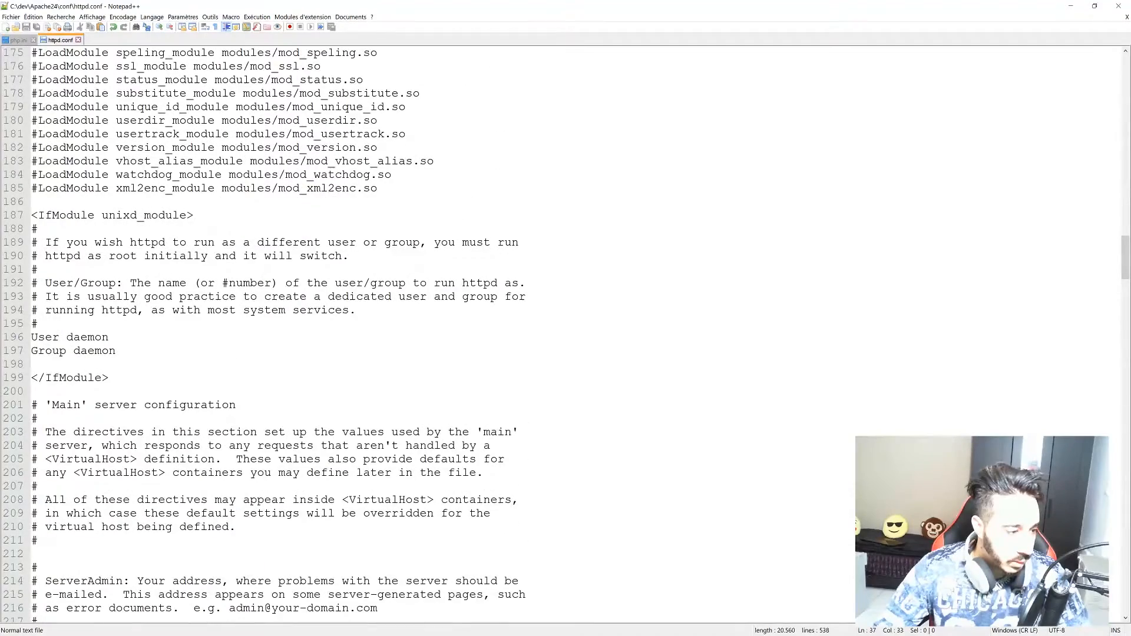
pyautogui.scroll(-4, 566, 330)
pyautogui.scroll(-3, 565, 329)
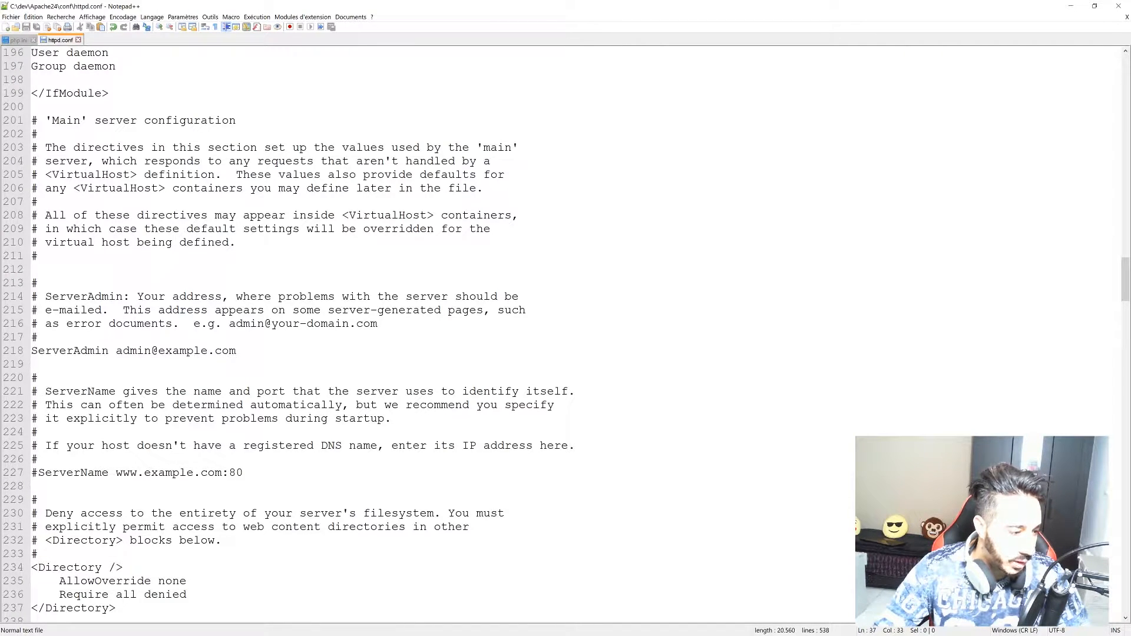
pyautogui.moveTo(243, 472); pyautogui.dragTo(116, 473)
pyautogui.press('BackSpace')
pyautogui.write('l')
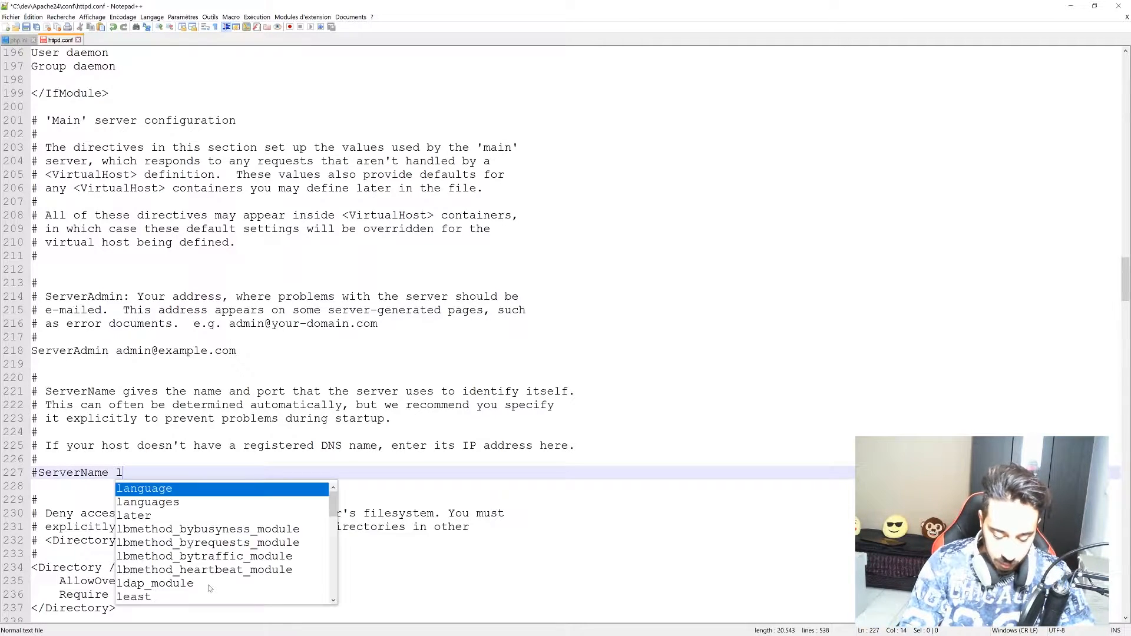
pyautogui.write('ocalhost')
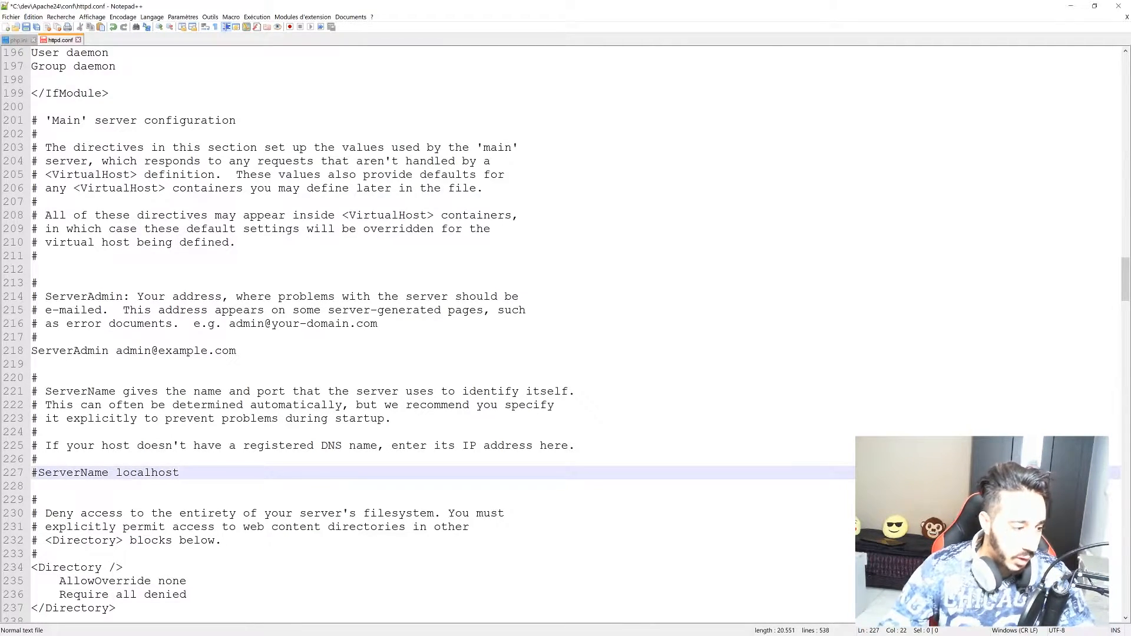
pyautogui.press('Down')
# Save httpd.conf and restore Notepad++ to a floating window.
pyautogui.scroll(-11, 566, 330)
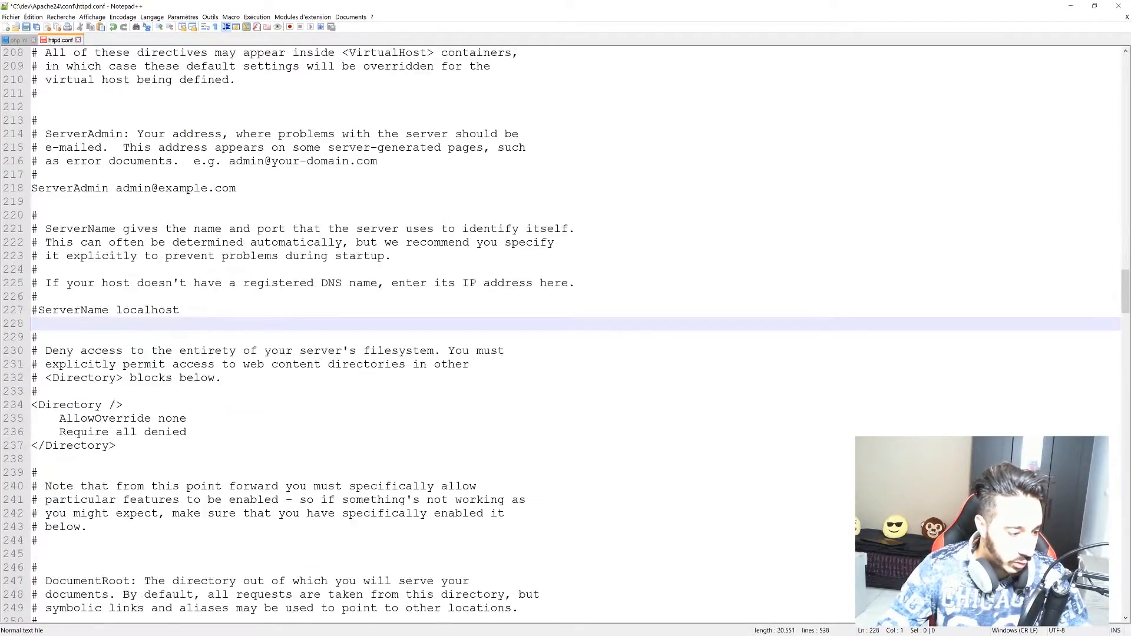
pyautogui.scroll(-20, 565, 330)
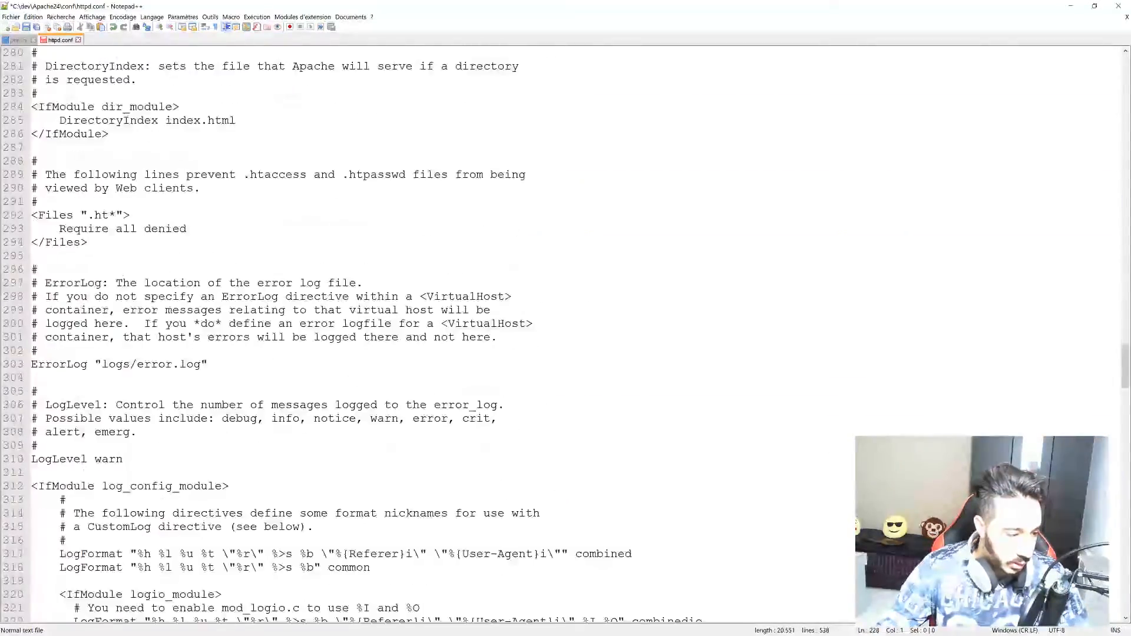
pyautogui.scroll(-20, 566, 330)
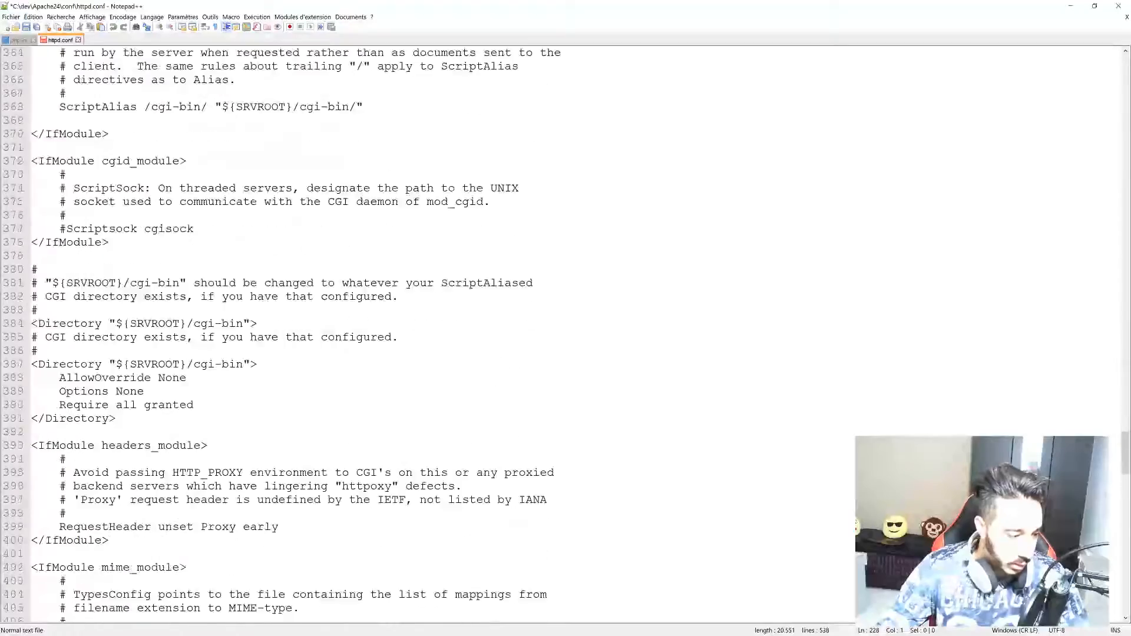
pyautogui.scroll(-20, 566, 330)
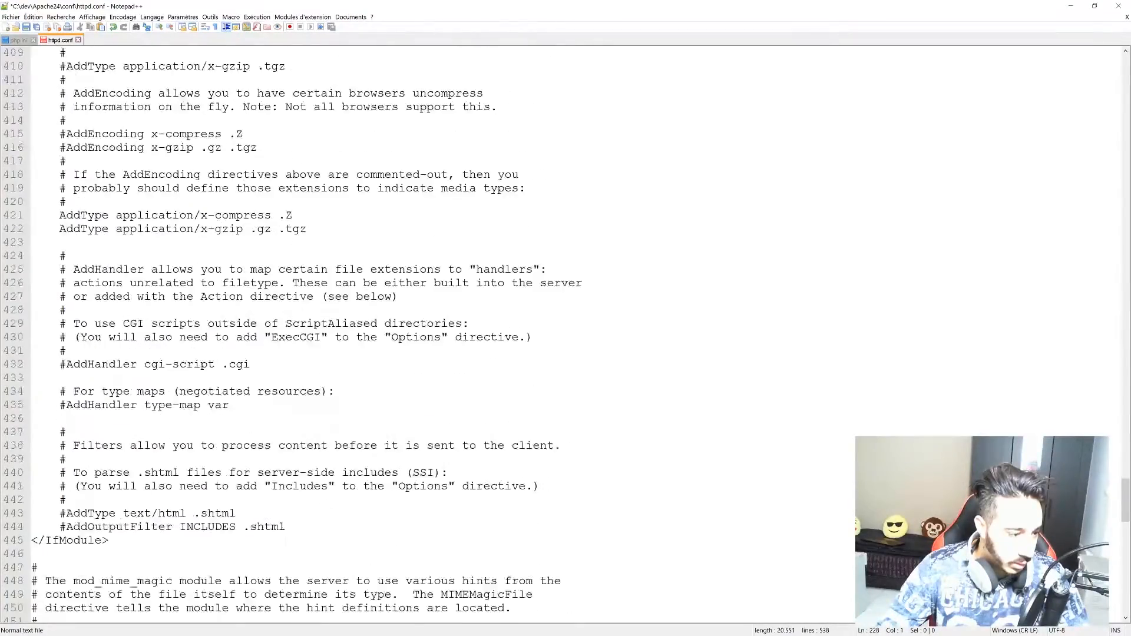
pyautogui.scroll(-20, 565, 330)
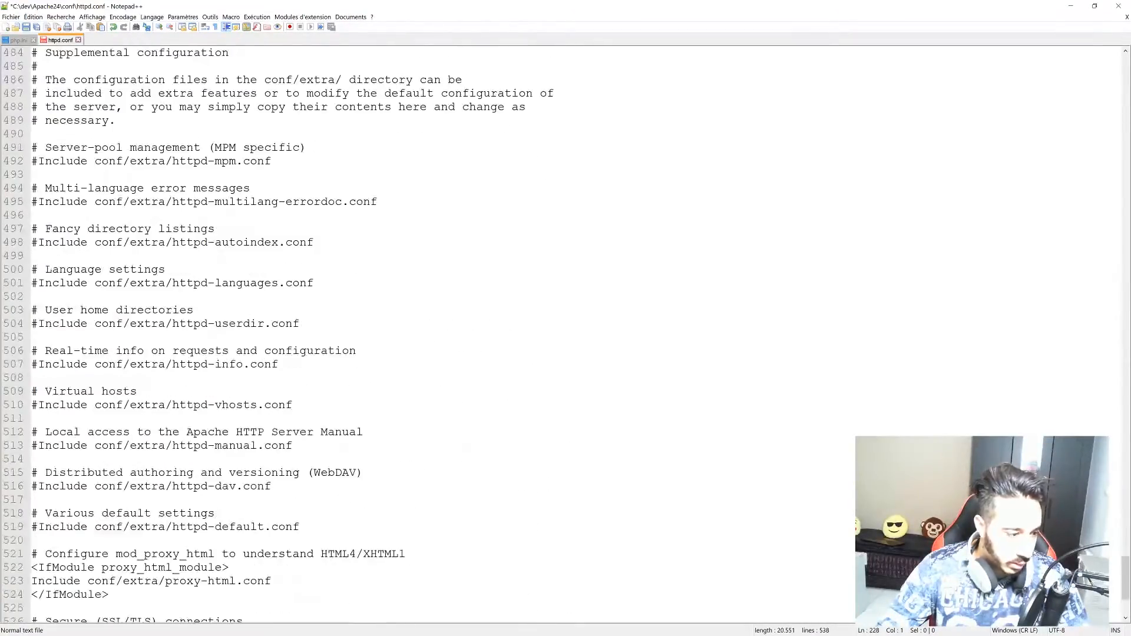
pyautogui.hotkey('ctrl', 's')
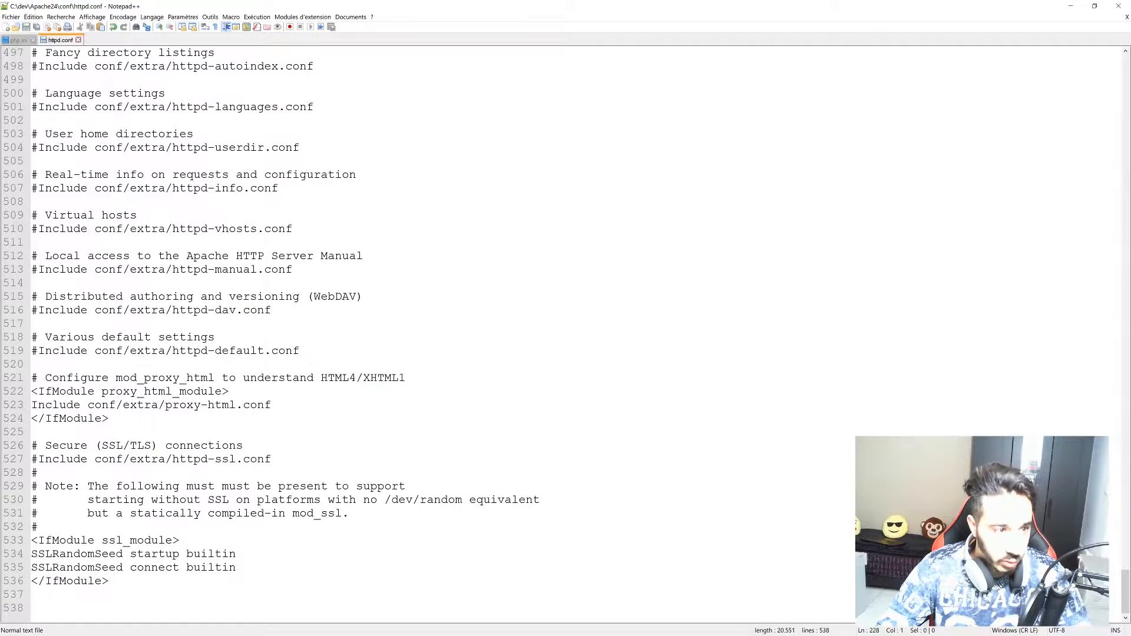
pyautogui.moveTo(811, 5); pyautogui.dragTo(713, 246)
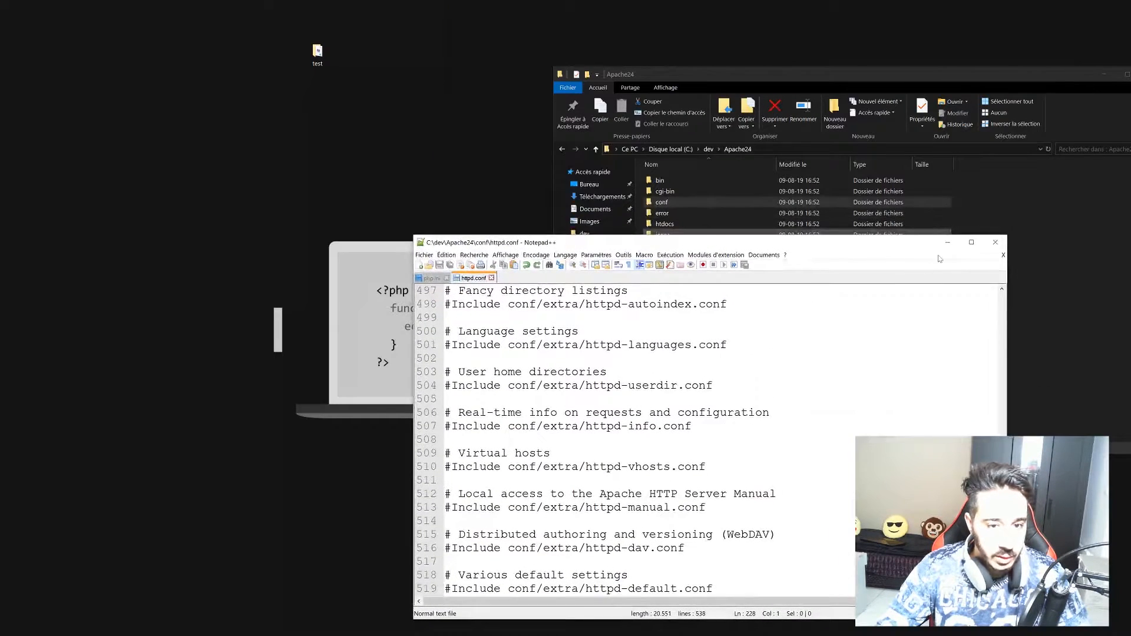
# Minimize Notepad++ and close the administrator Command Prompt.
pyautogui.click(949, 246)
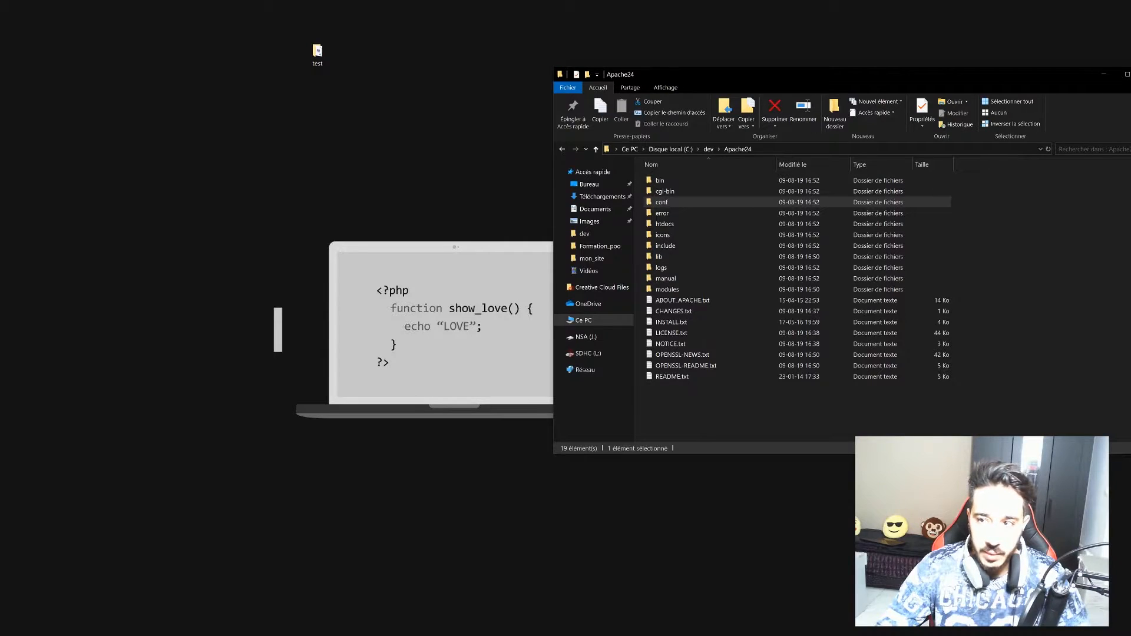
pyautogui.hotkey('alt', 'Tab')
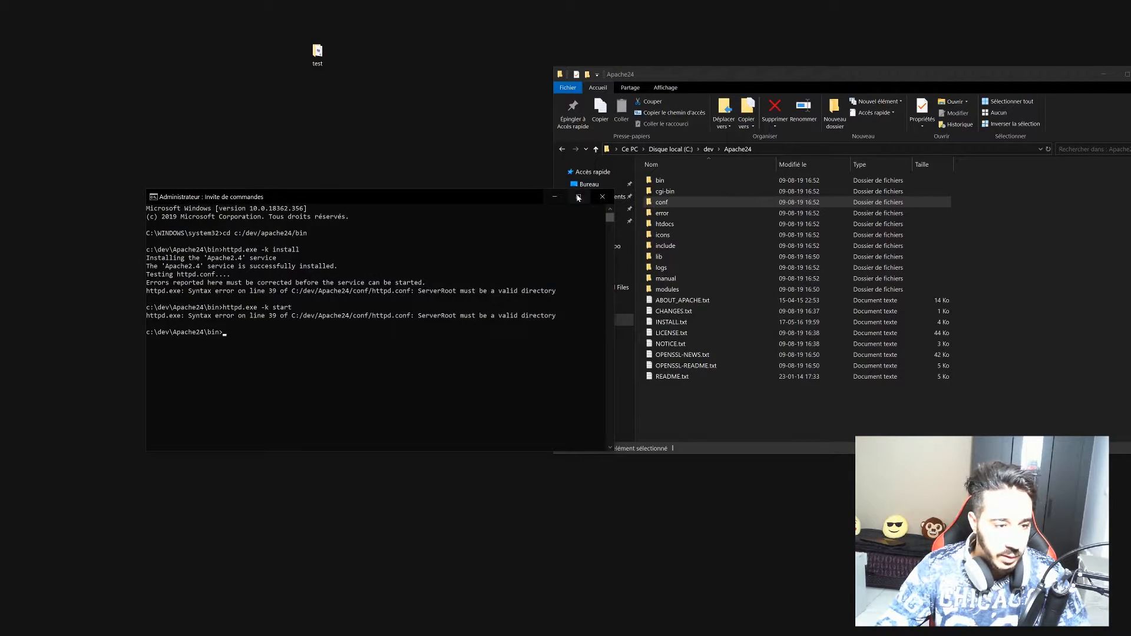
pyautogui.click(607, 197)
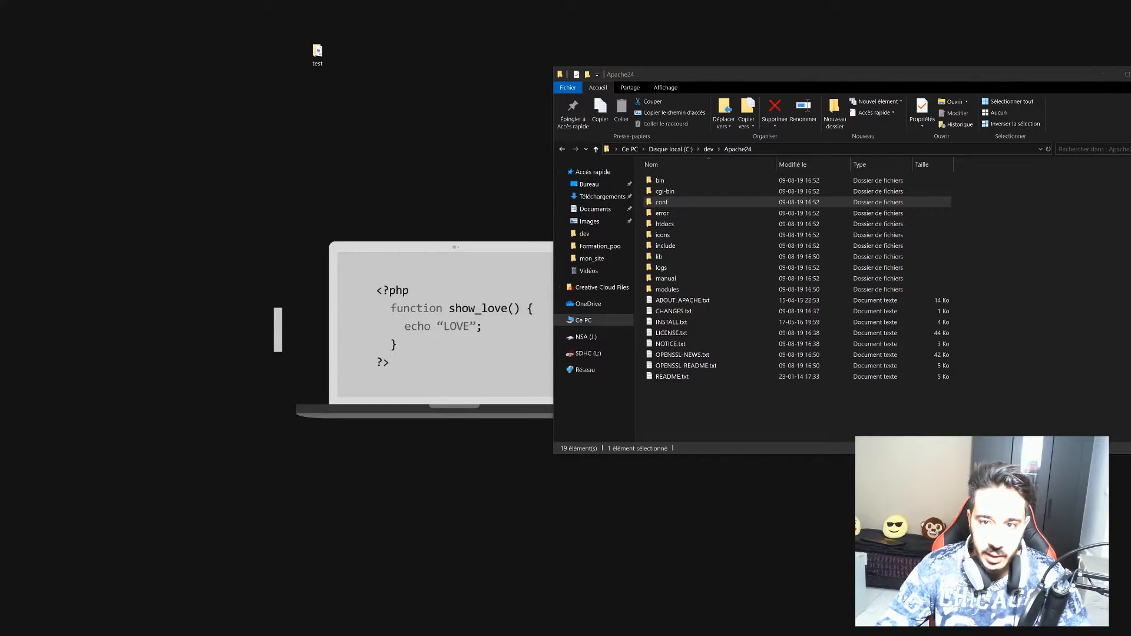
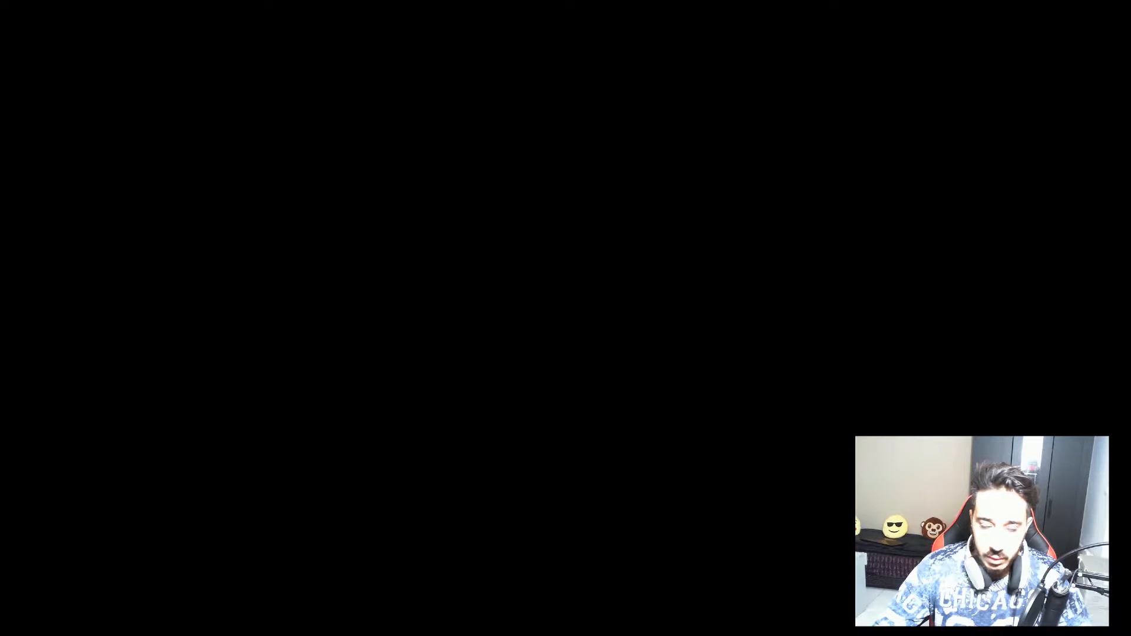
# Go to c:/dev/apache24/bin and start Apache with httpd.exe -k start.
pyautogui.click(341, 194)
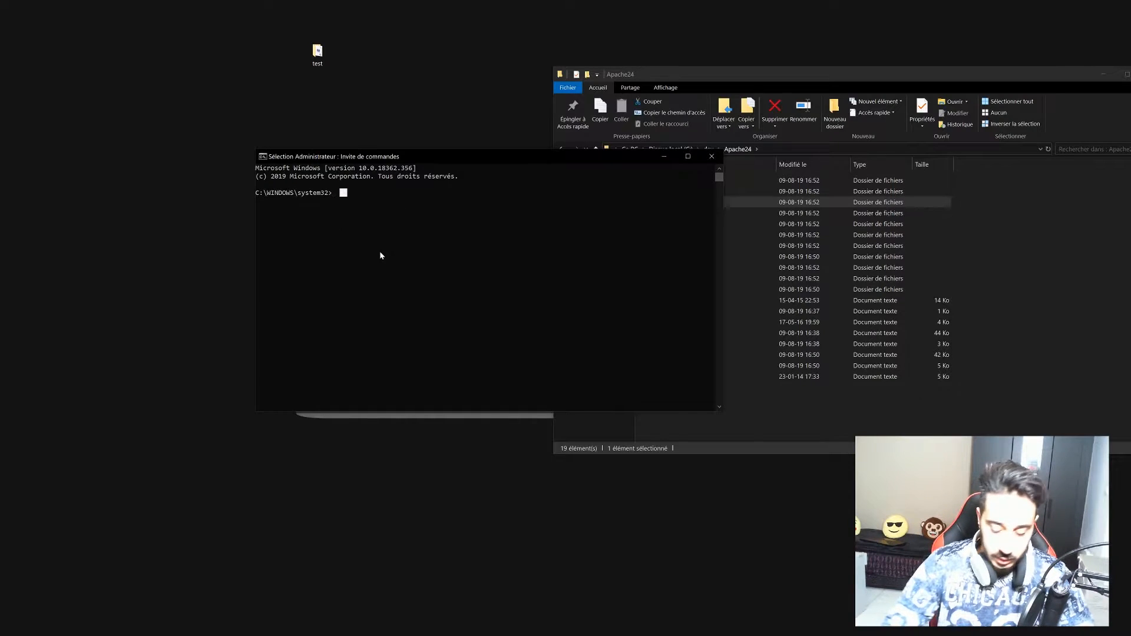
pyautogui.press('Escape')
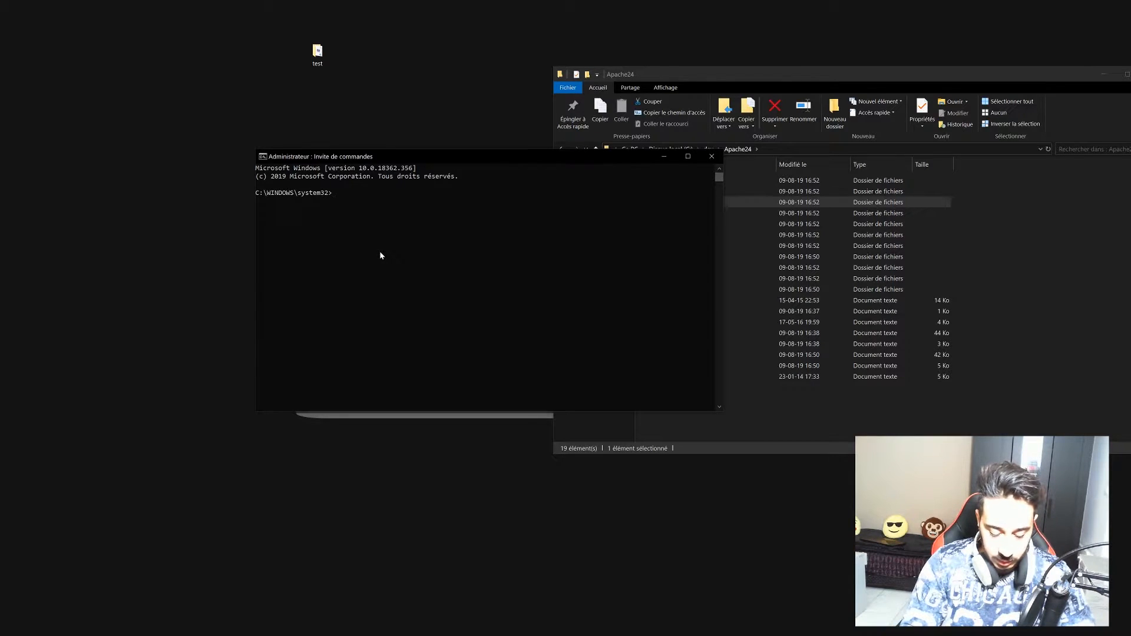
pyautogui.write('cd')
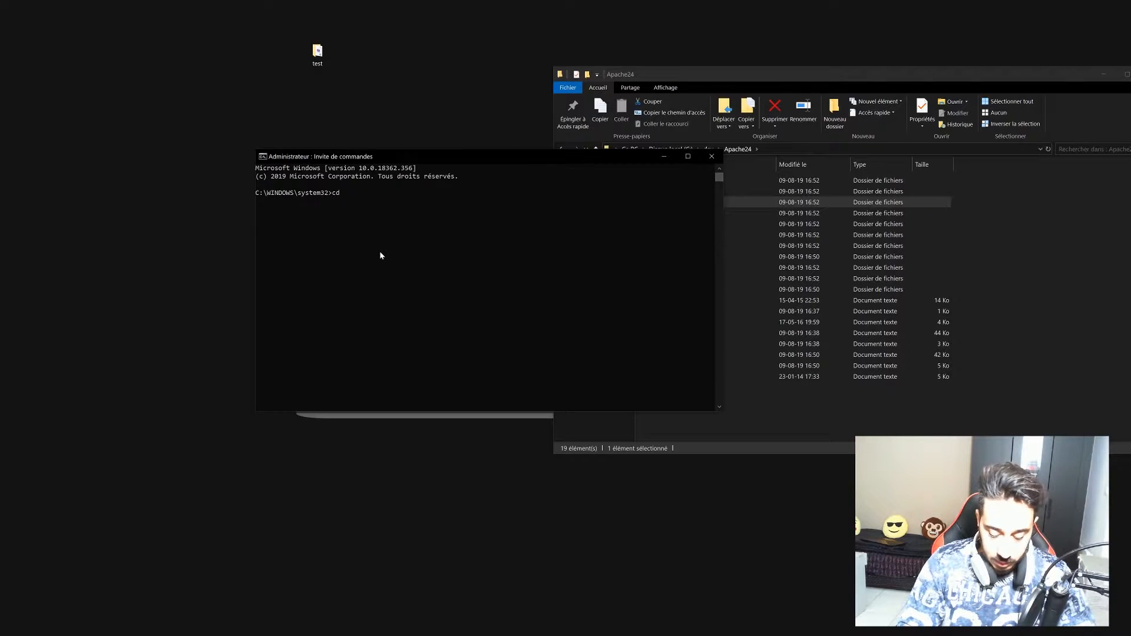
pyautogui.write(' c:/')
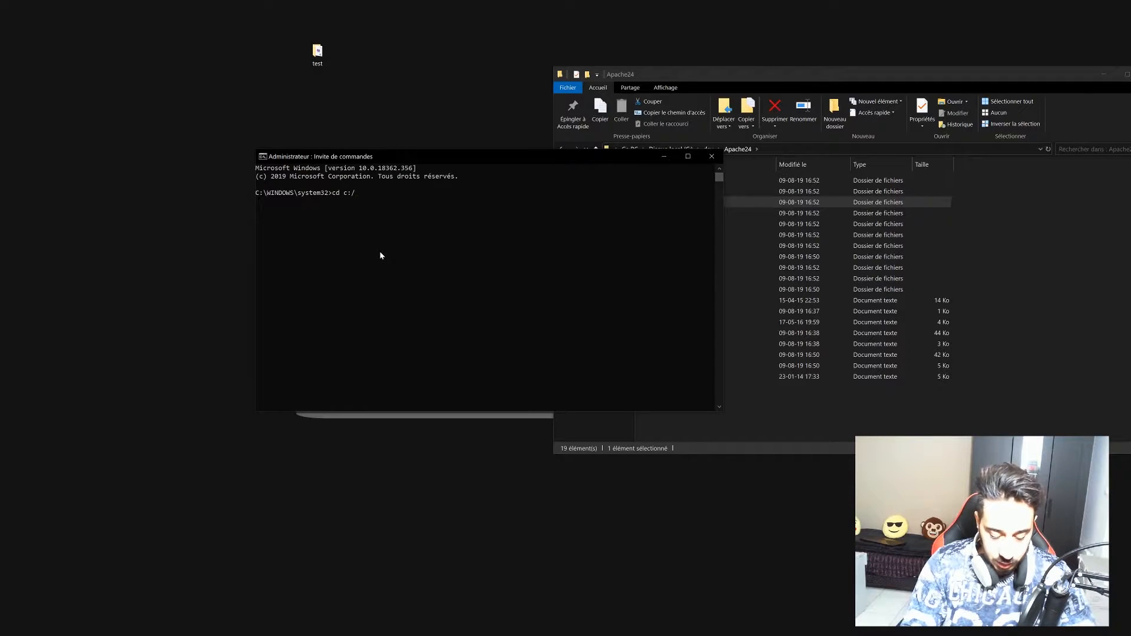
pyautogui.write('dev/apach')
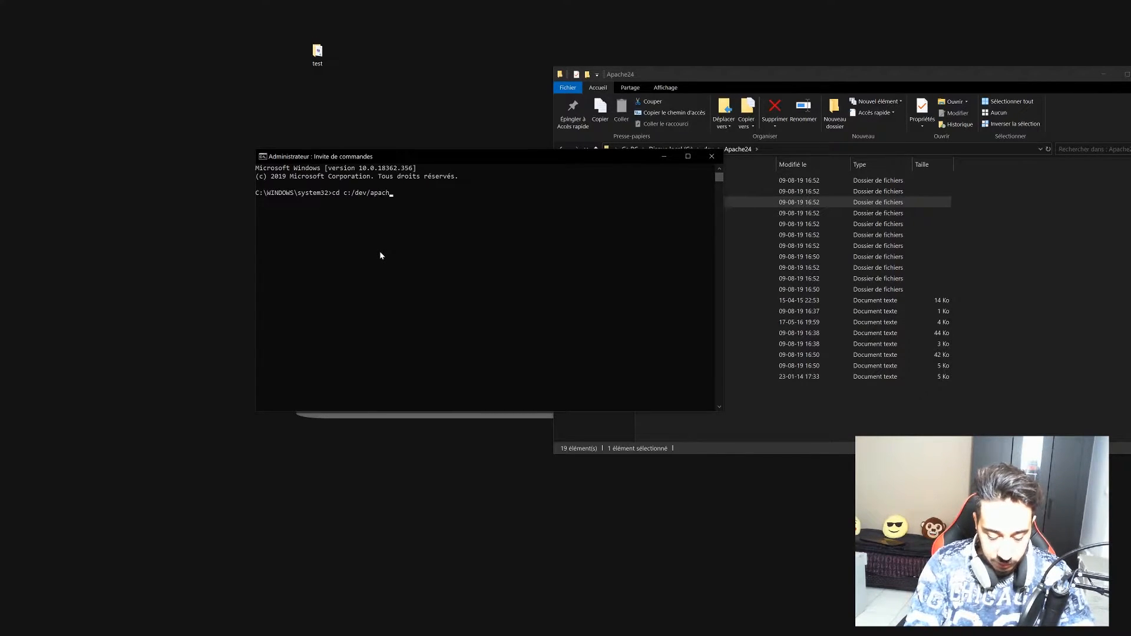
pyautogui.write('e24/bin$')
pyautogui.press('Return')
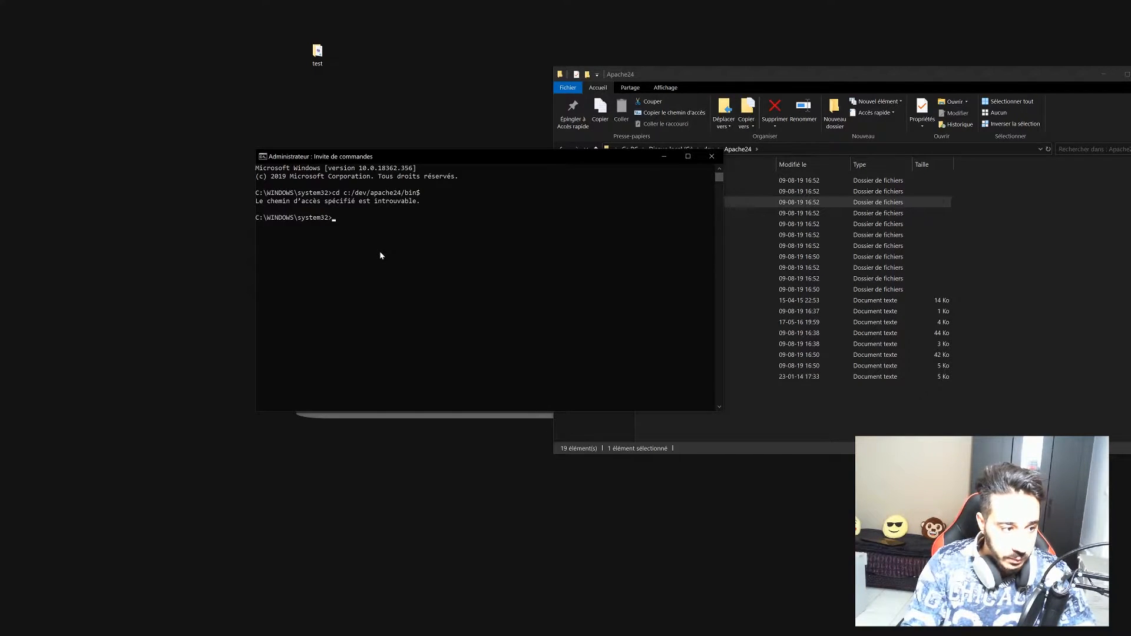
pyautogui.press('Up')
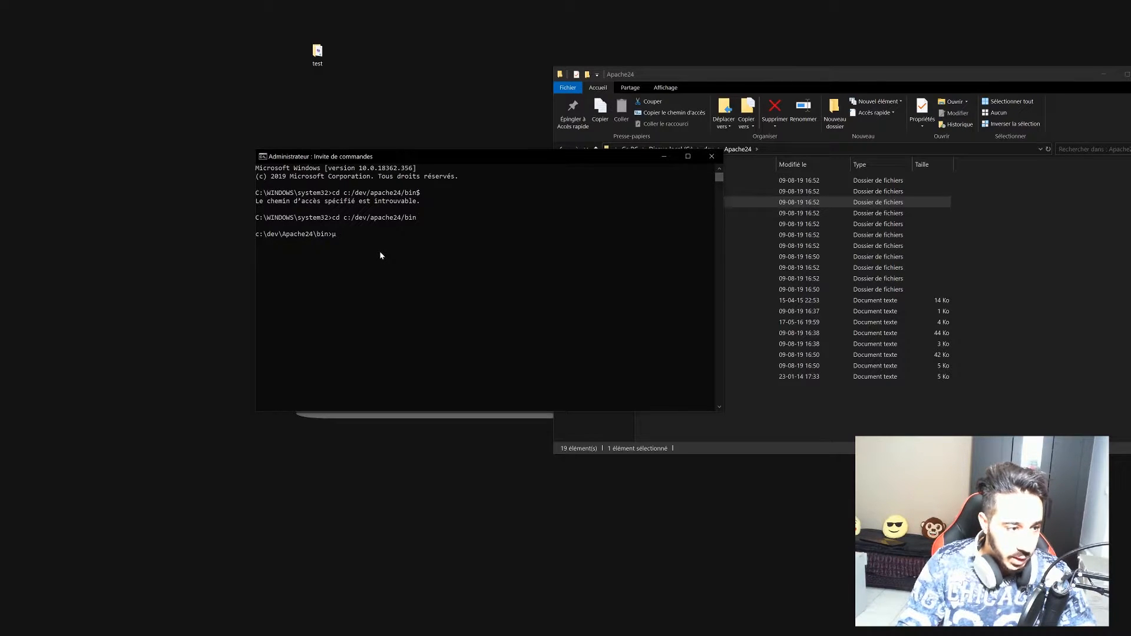
pyautogui.write('httpd.exe')
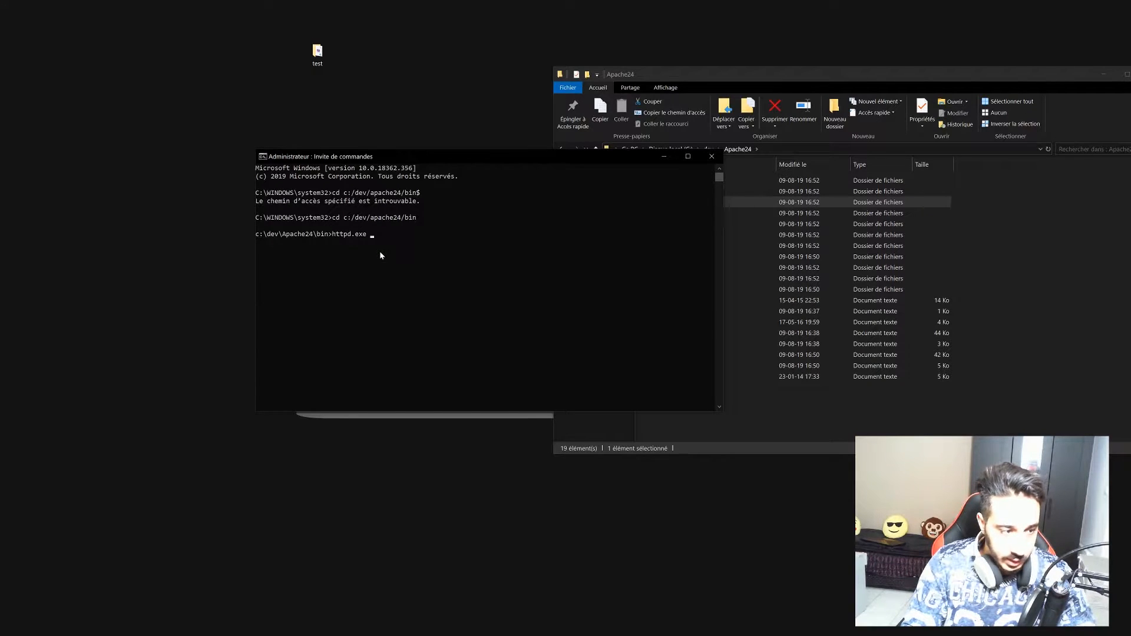
pyautogui.write(' -k start')
pyautogui.press('Return')
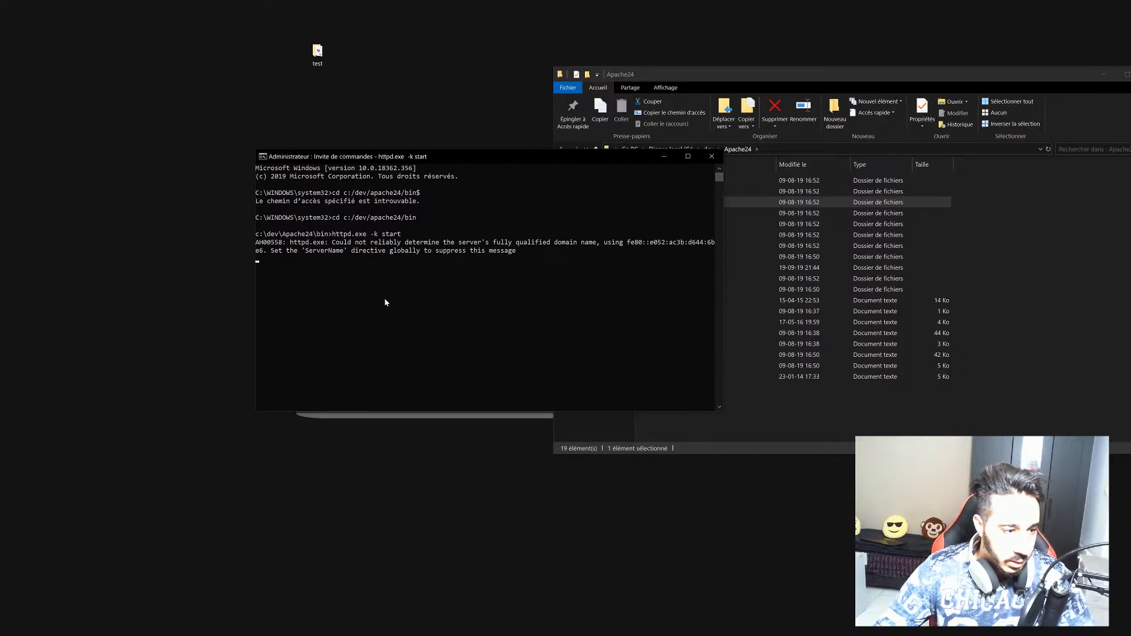
# Reload localhost in Vivaldi to show Apache's 'It works!' page, and restore the browser to a smaller window.
pyautogui.hotkey('ctrl', 'c')
pyautogui.hotkey('alt', 'Tab')
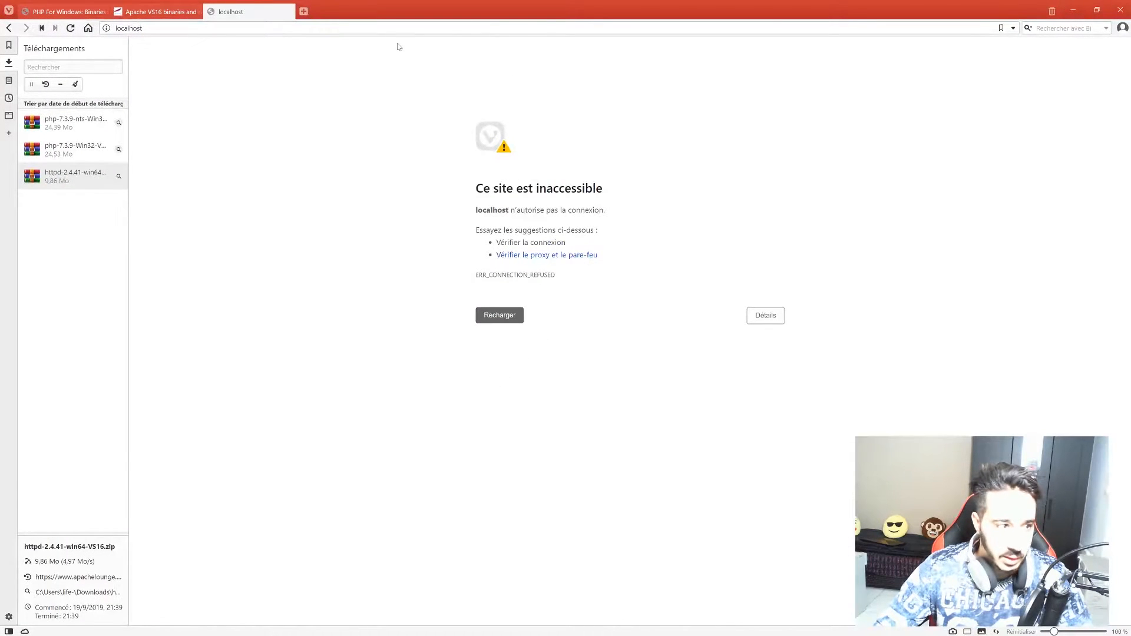
pyautogui.hotkey('ctrl', 'l')
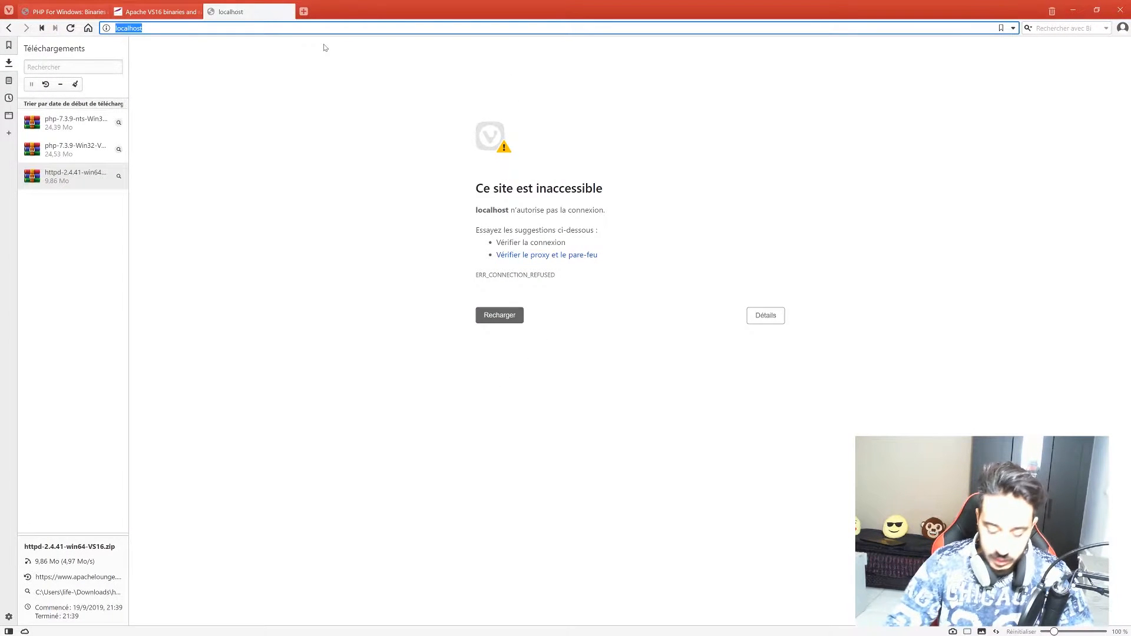
pyautogui.press('Return')
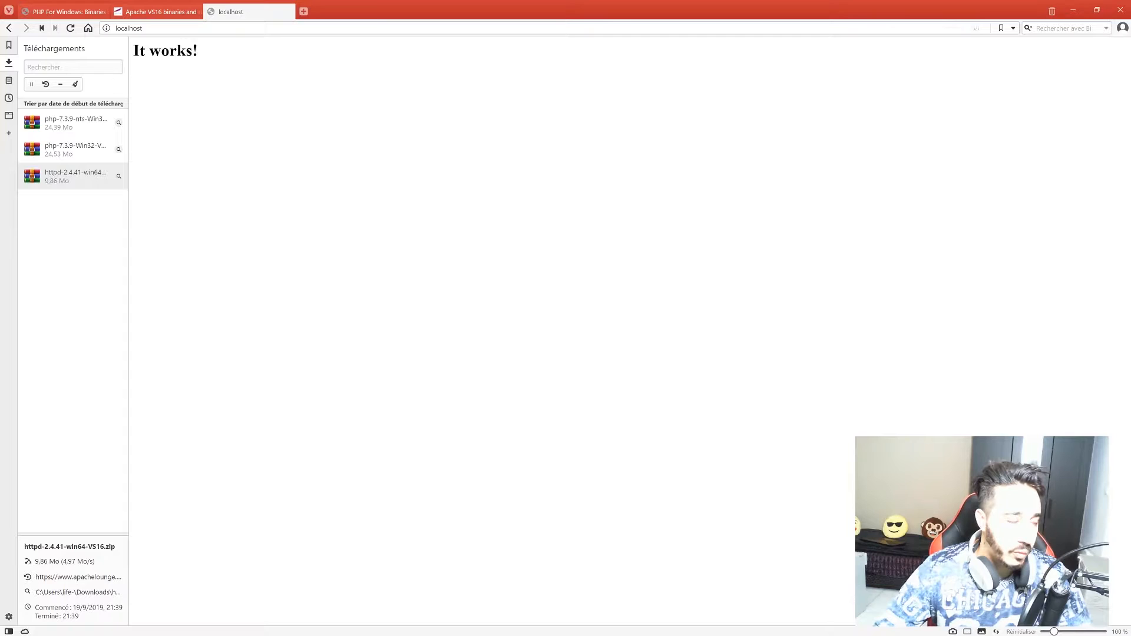
pyautogui.moveTo(140, 51); pyautogui.dragTo(208, 58)
pyautogui.click(216, 62)
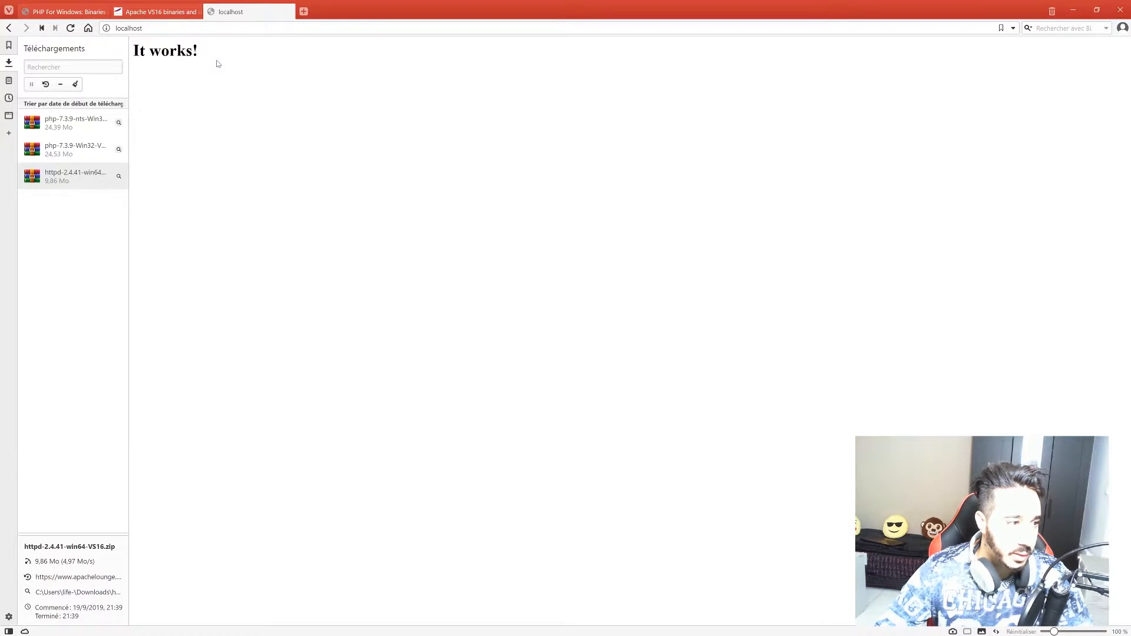
pyautogui.moveTo(413, 3); pyautogui.dragTo(400, 396)
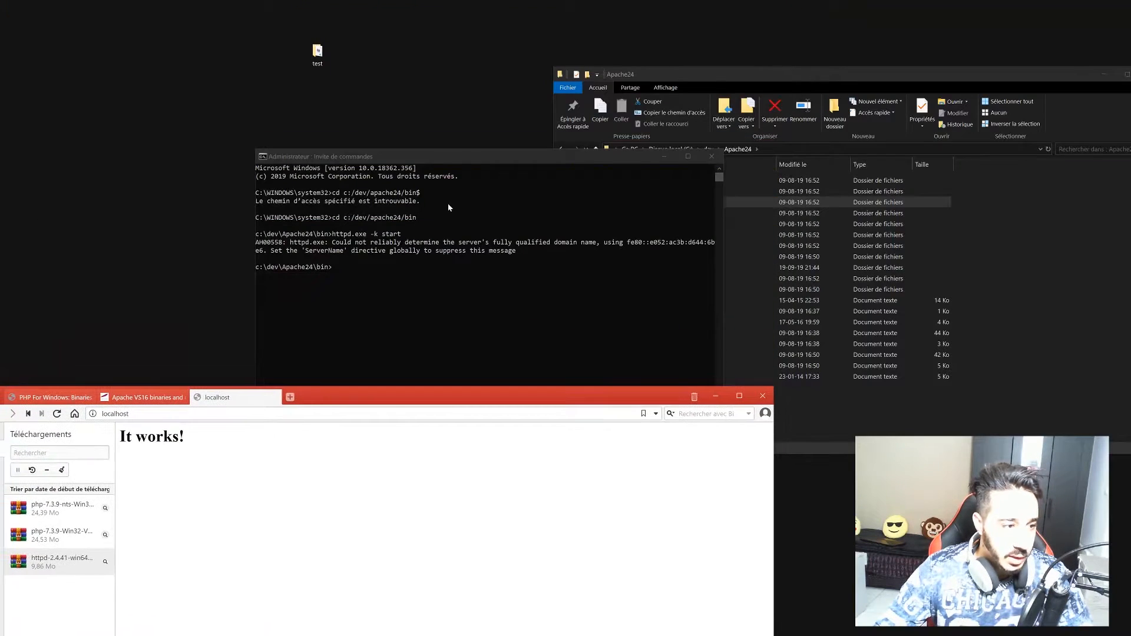
# Open htdocs/index.html in Notepad++ from File Explorer.
pyautogui.click(741, 83)
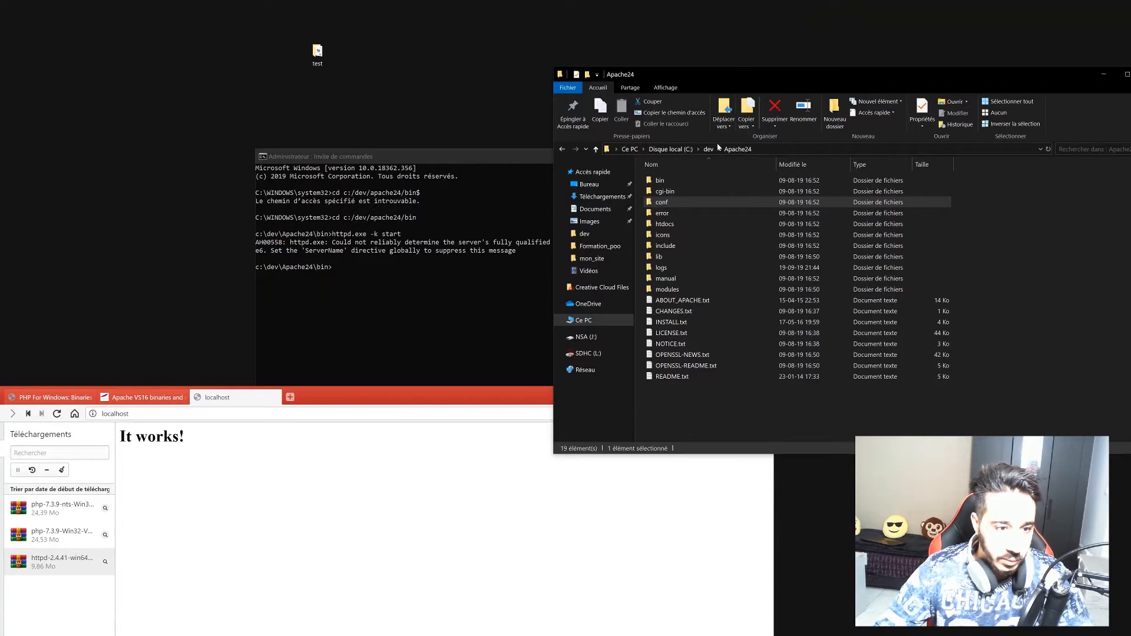
pyautogui.click(667, 226)
pyautogui.doubleClick(666, 225)
pyautogui.moveTo(669, 180)
pyautogui.mouseDown()
pyautogui.moveTo(668, 192)
pyautogui.moveTo(677, 182)
pyautogui.mouseUp()
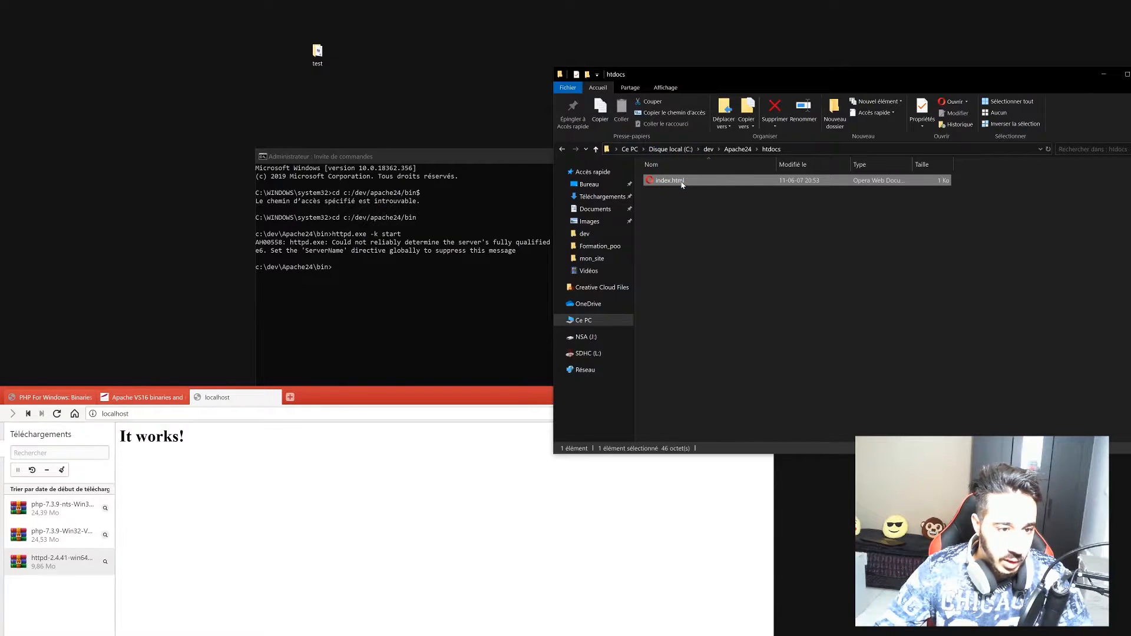
pyautogui.rightClick(681, 181)
pyautogui.click(731, 269)
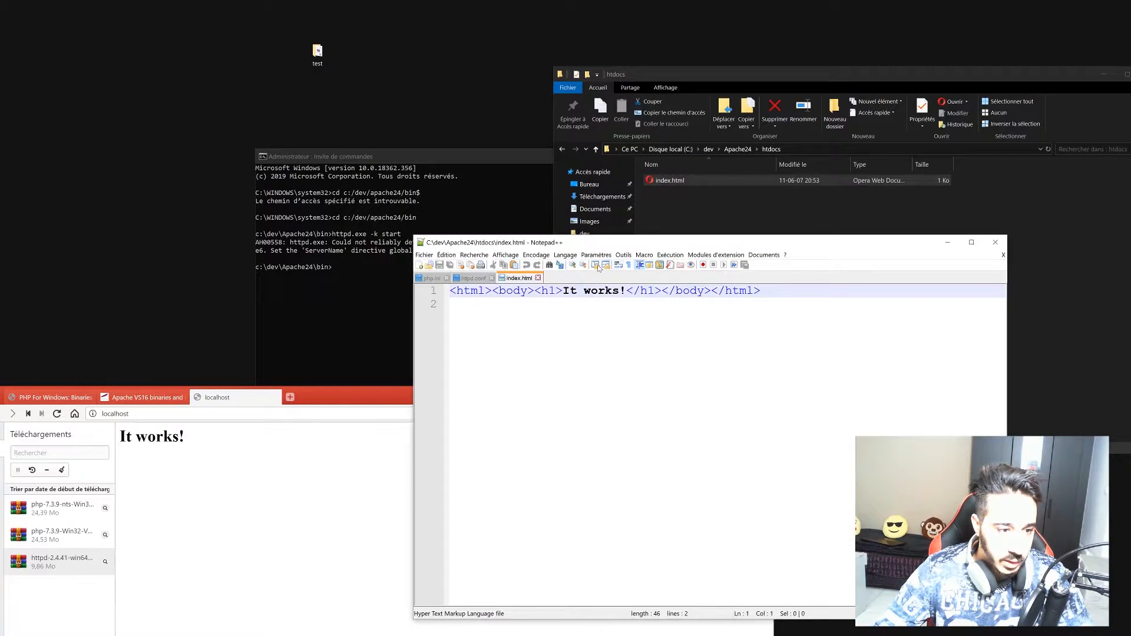
# Replace the 'It works!' heading with 'Bonjour Apache' and save index.html.
pyautogui.click(626, 290)
pyautogui.press('BackSpace')
pyautogui.press('BackSpace')
pyautogui.press('BackSpace')
pyautogui.press('BackSpace')
pyautogui.press('BackSpace')
pyautogui.press('BackSpace')
pyautogui.press('BackSpace')
pyautogui.press('BackSpace')
pyautogui.press('BackSpace')
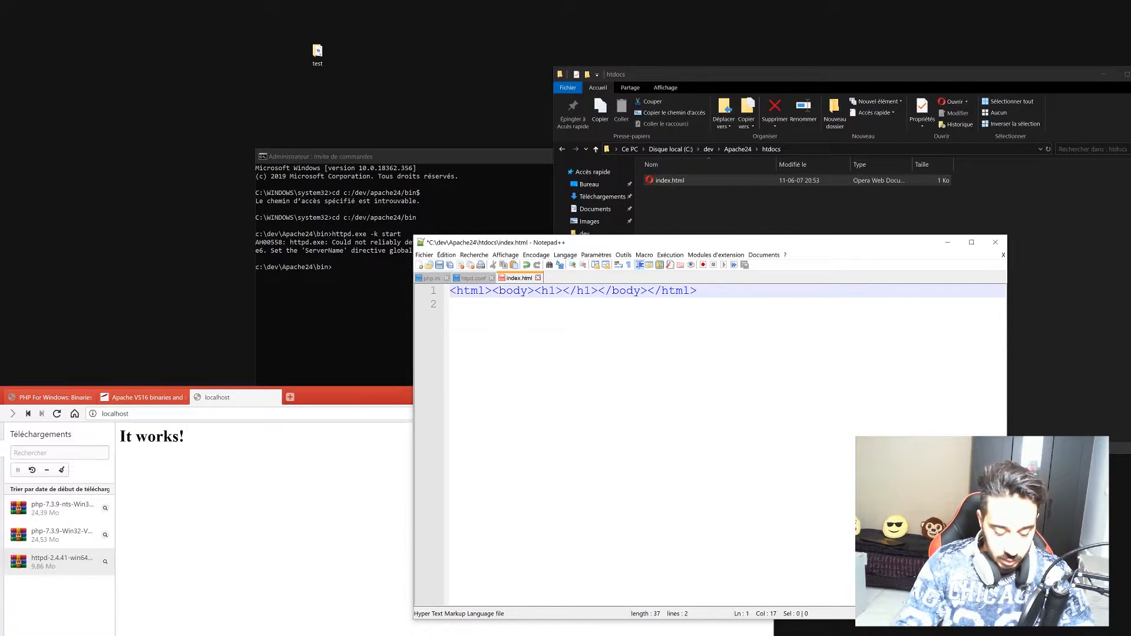
pyautogui.write('Bonjour ')
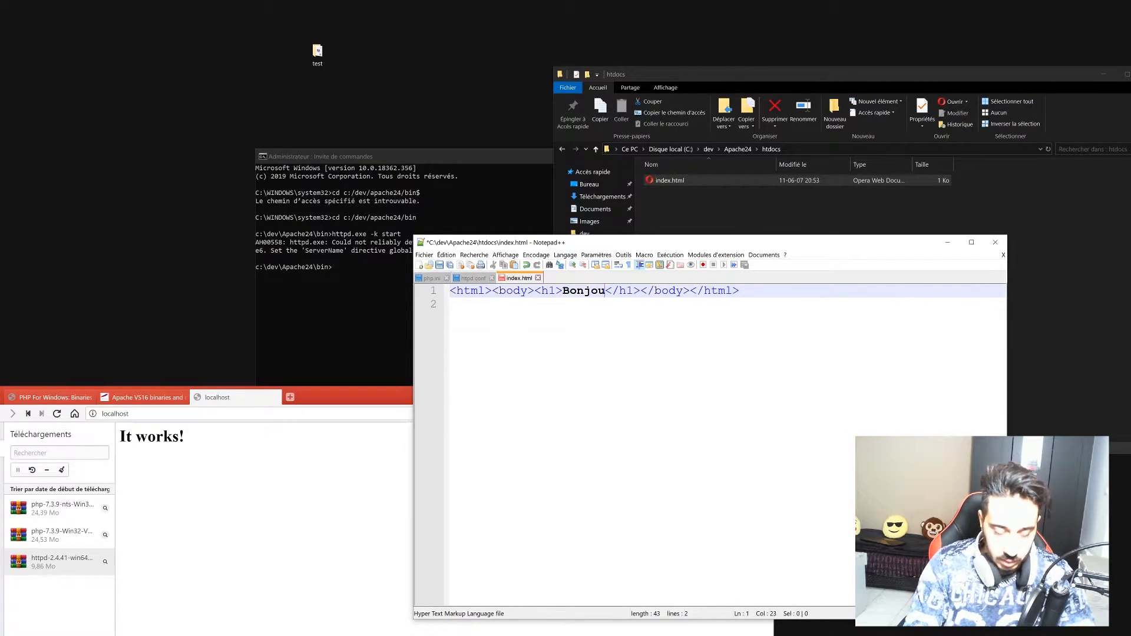
pyautogui.write('Ap')
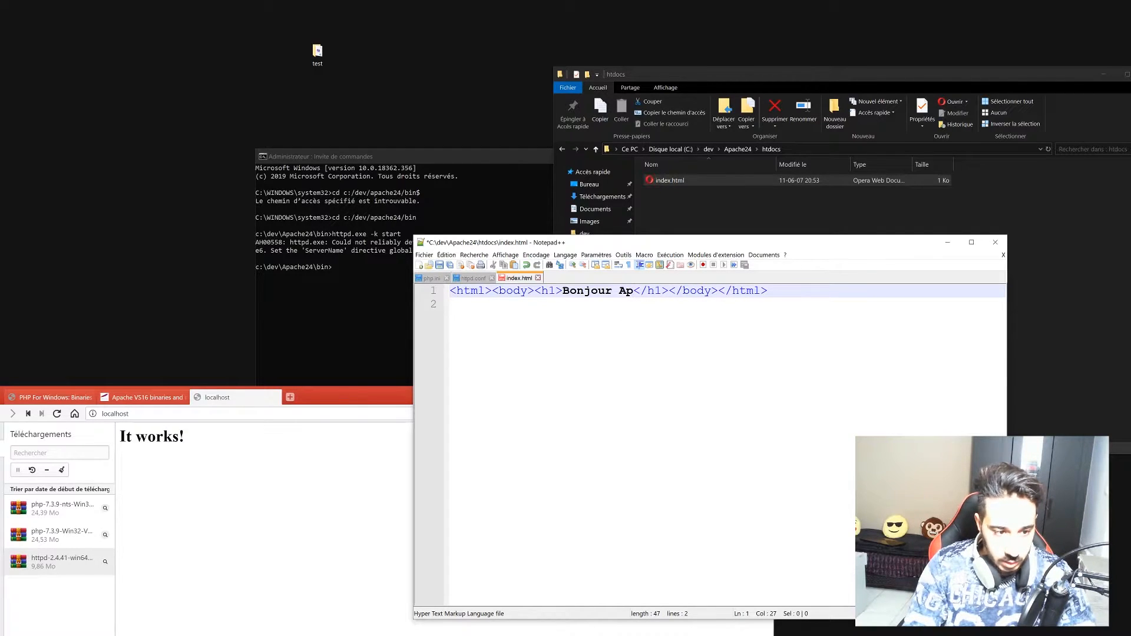
pyautogui.write('CHE')
pyautogui.press('BackSpace')
pyautogui.press('BackSpace')
pyautogui.press('BackSpace')
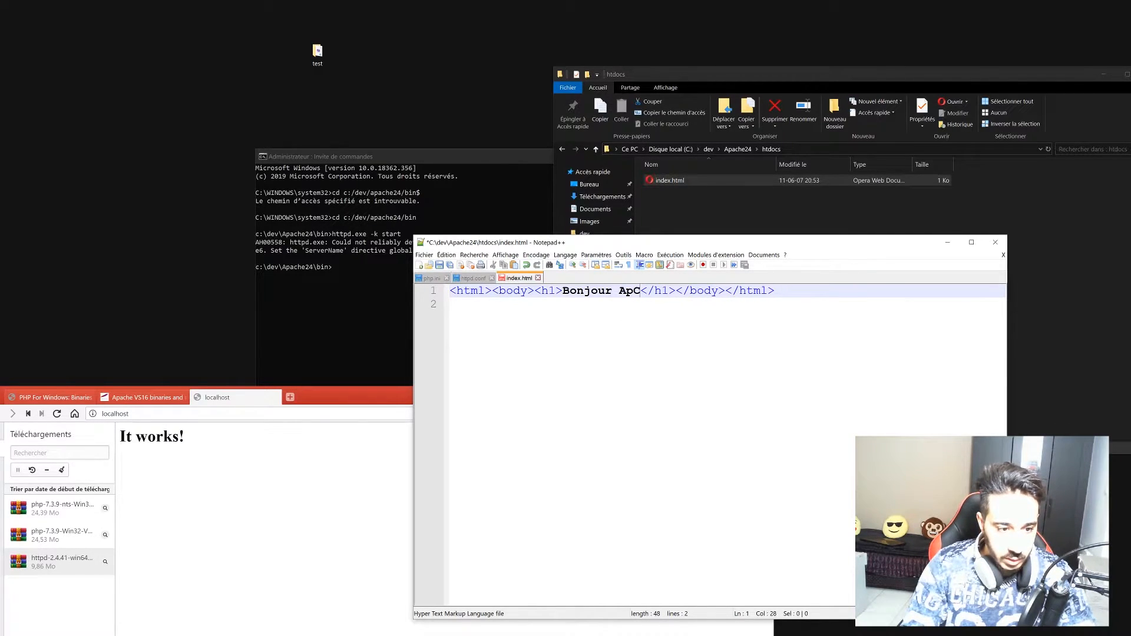
pyautogui.write('ache')
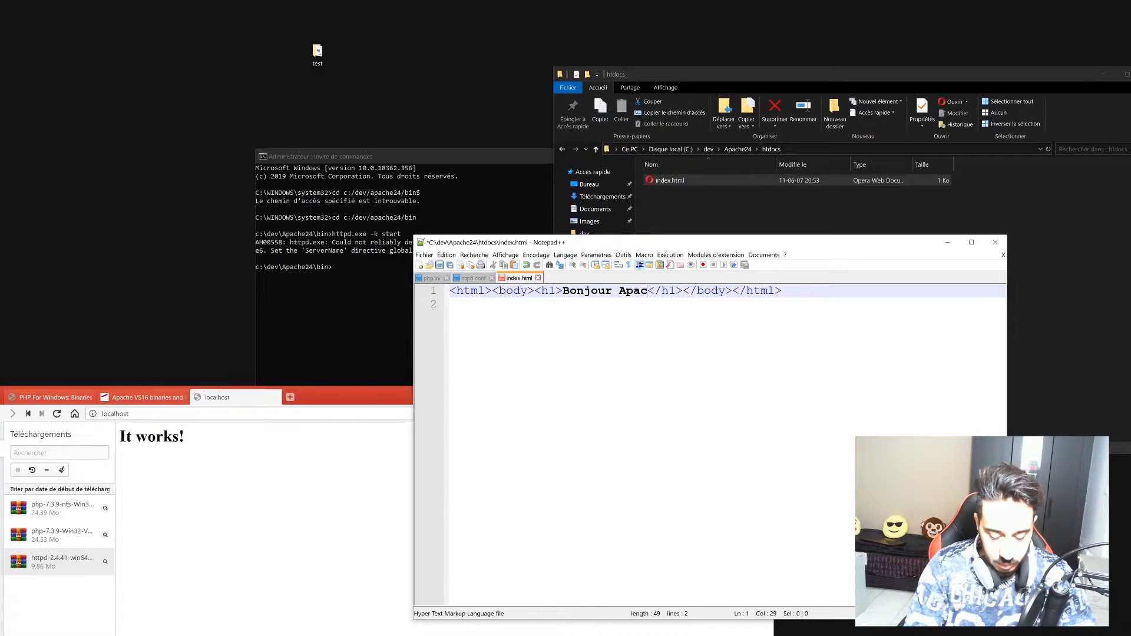
pyautogui.hotkey('ctrl', 's')
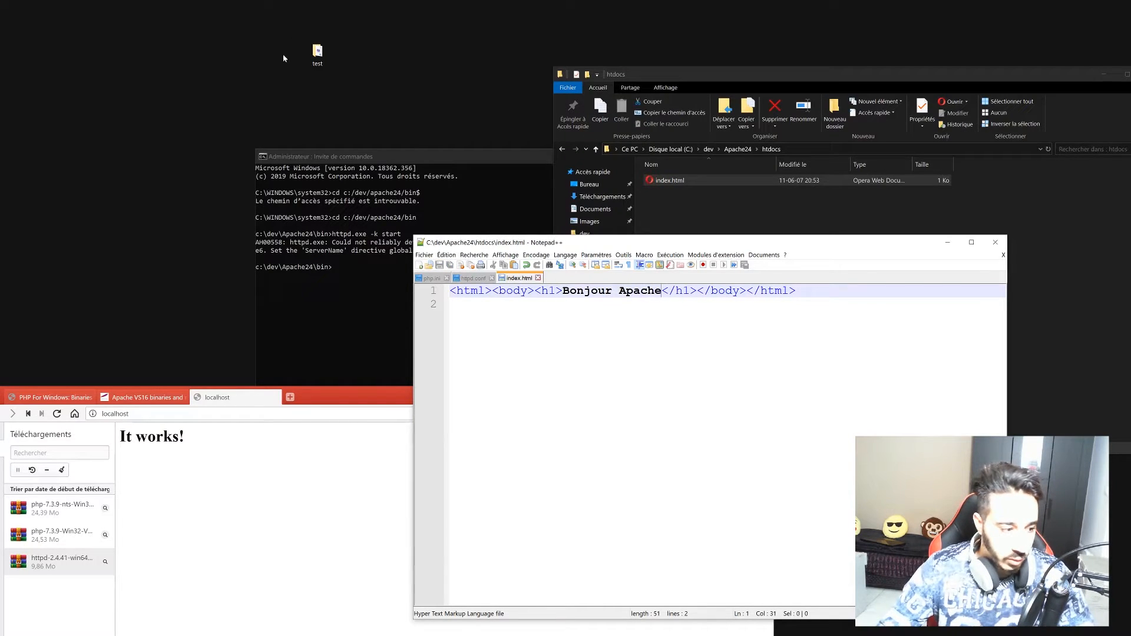
pyautogui.click(329, 390)
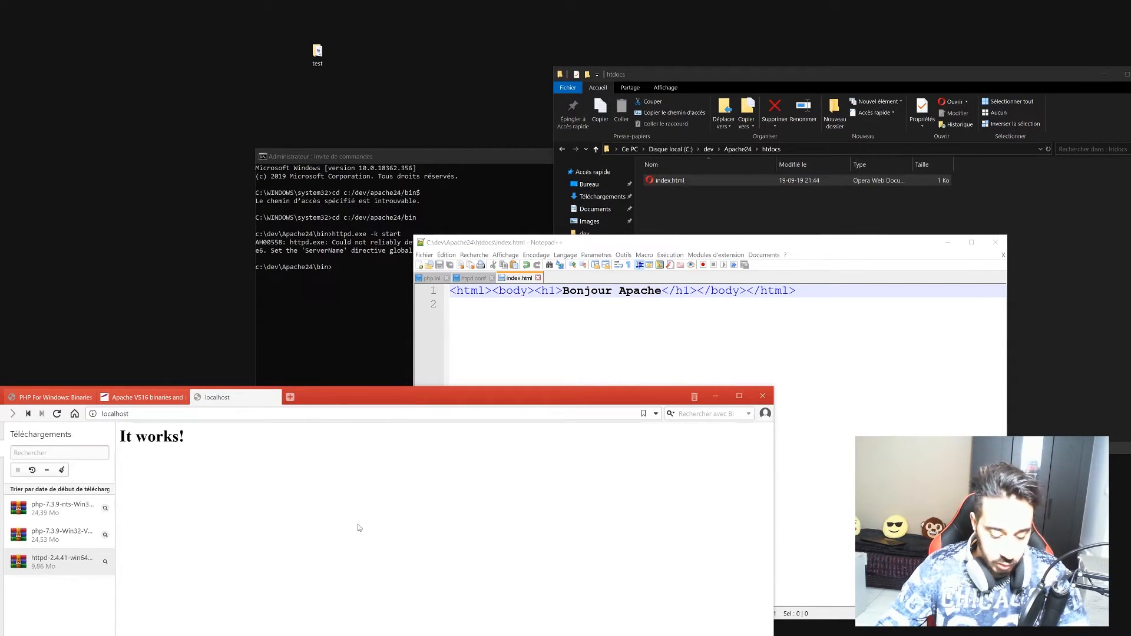
# Reload localhost to show the 'Bonjour Apache' heading, close the Downloads panel, then minimize Vivaldi.
pyautogui.press('F5')
pyautogui.moveTo(377, 396); pyautogui.dragTo(511, 0)
pyautogui.moveTo(144, 50); pyautogui.dragTo(258, 73)
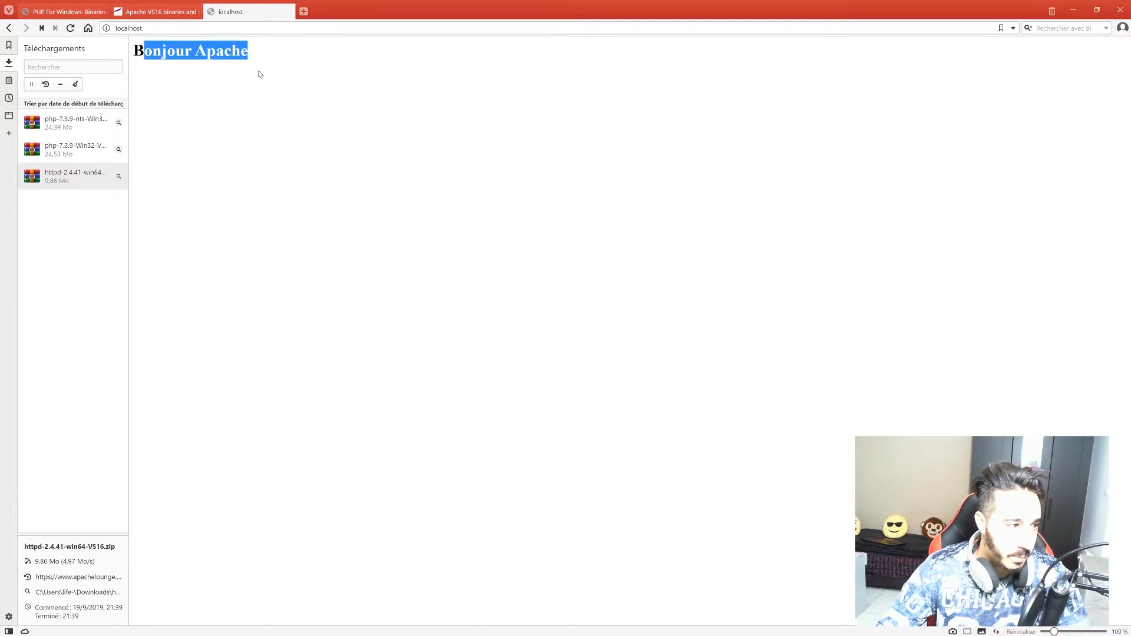
pyautogui.click(11, 63)
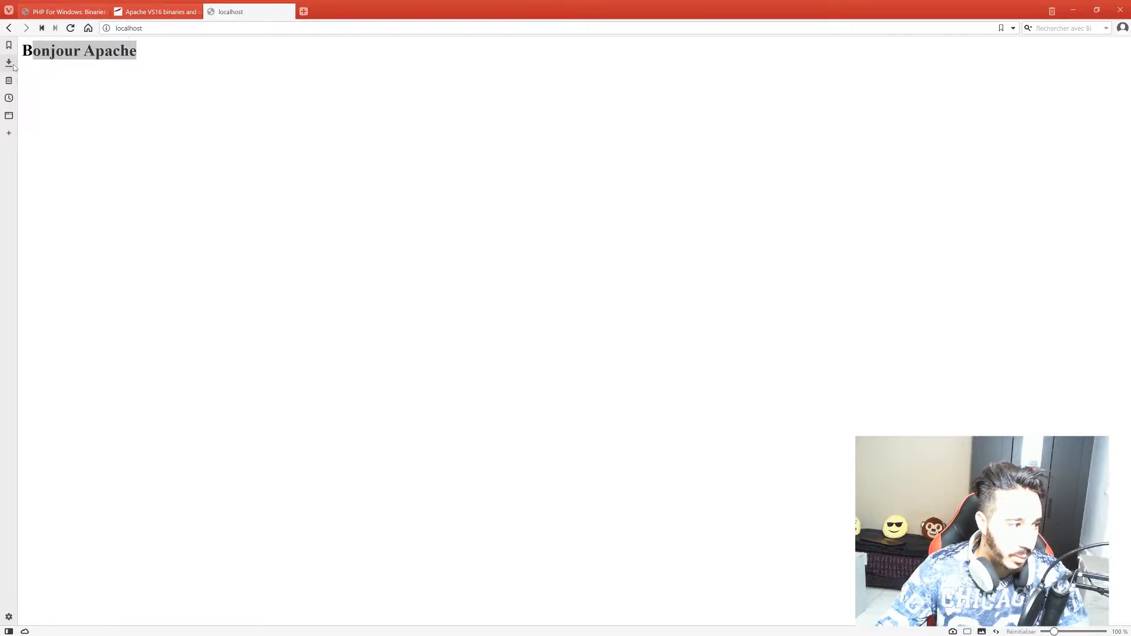
pyautogui.click(148, 59)
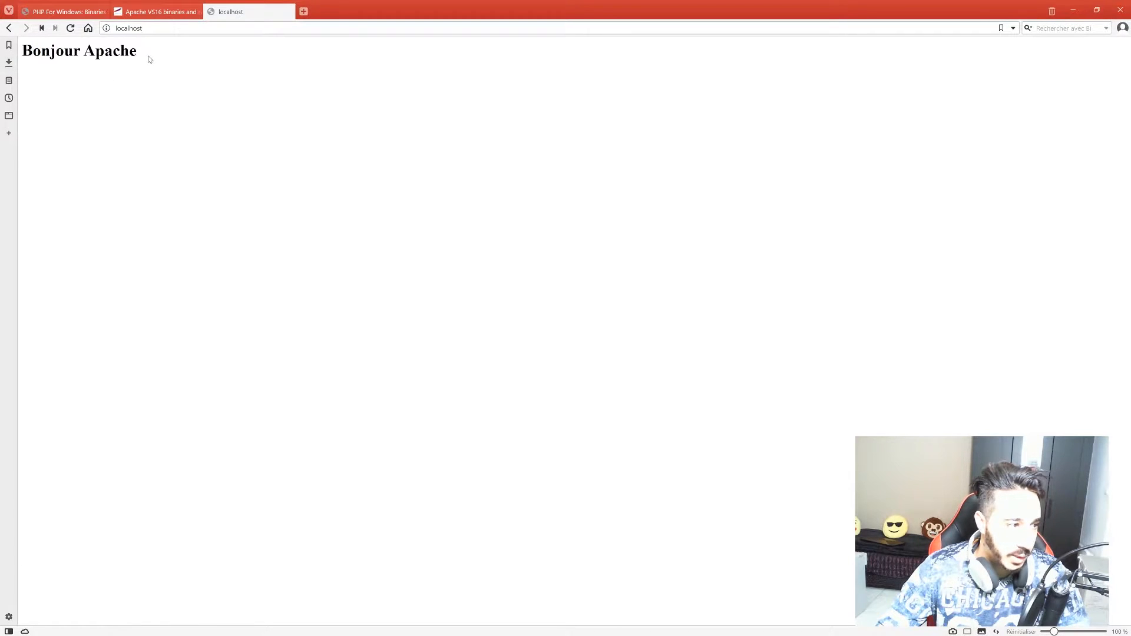
pyautogui.click(1072, 11)
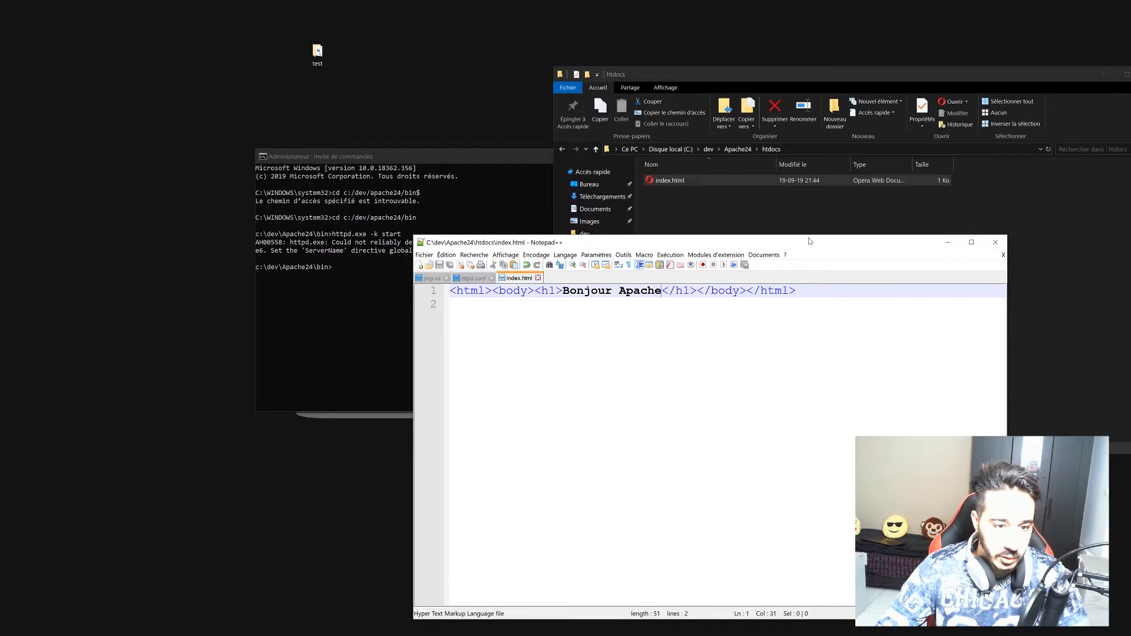
# Create a new file named phpinfo.php, without the .txt extension, in htdocs.
pyautogui.moveTo(796, 244); pyautogui.dragTo(737, 255)
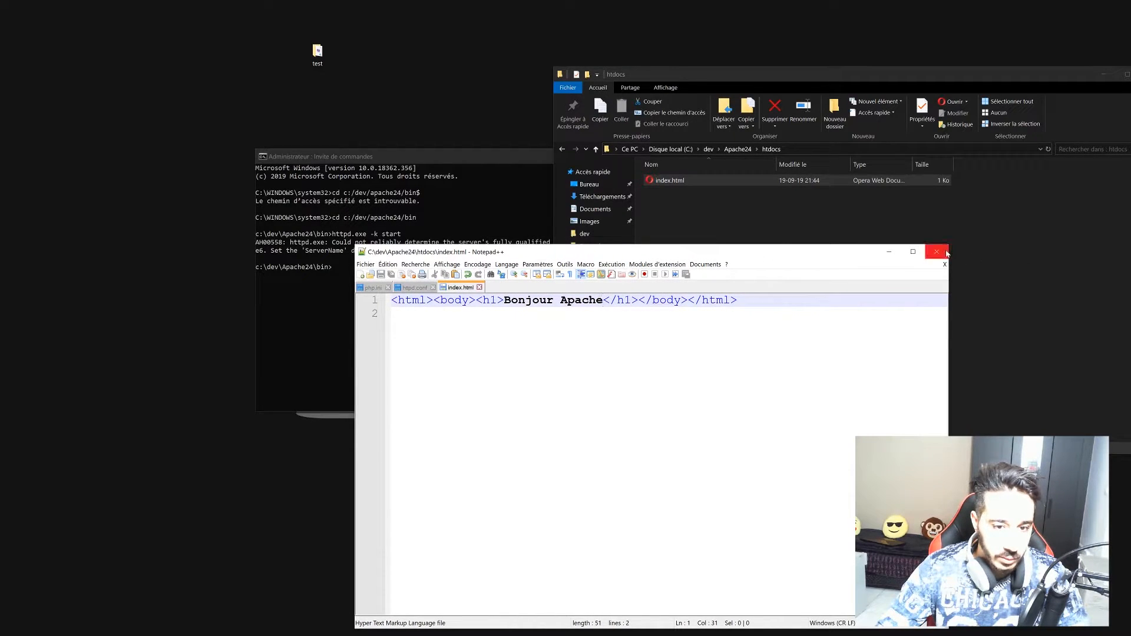
pyautogui.click(890, 252)
pyautogui.rightClick(675, 212)
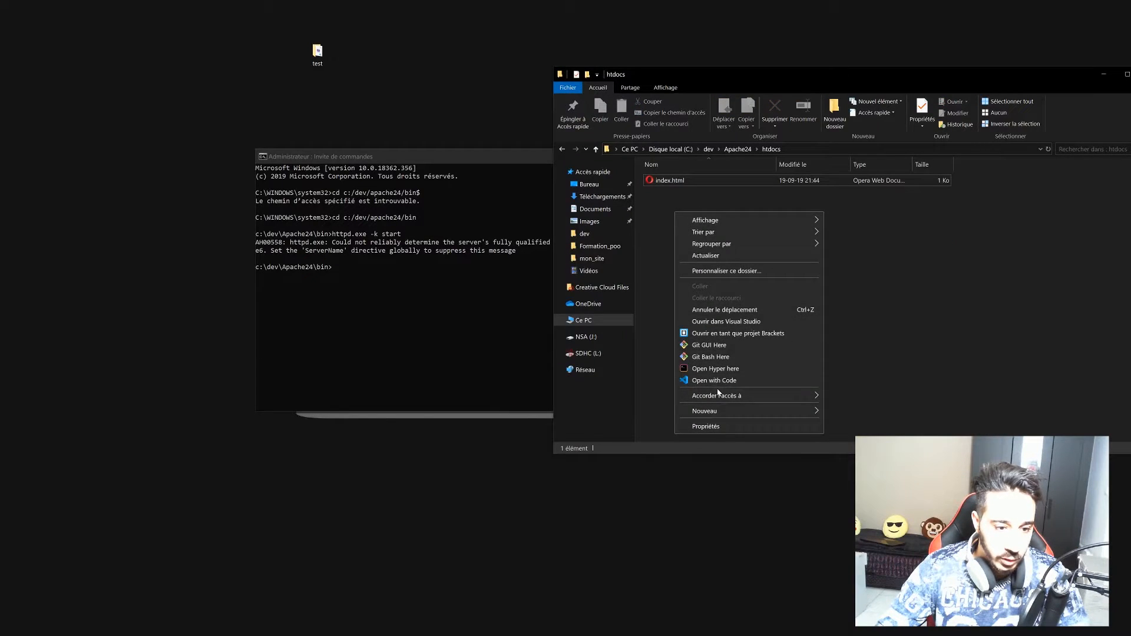
pyautogui.moveTo(766, 412)
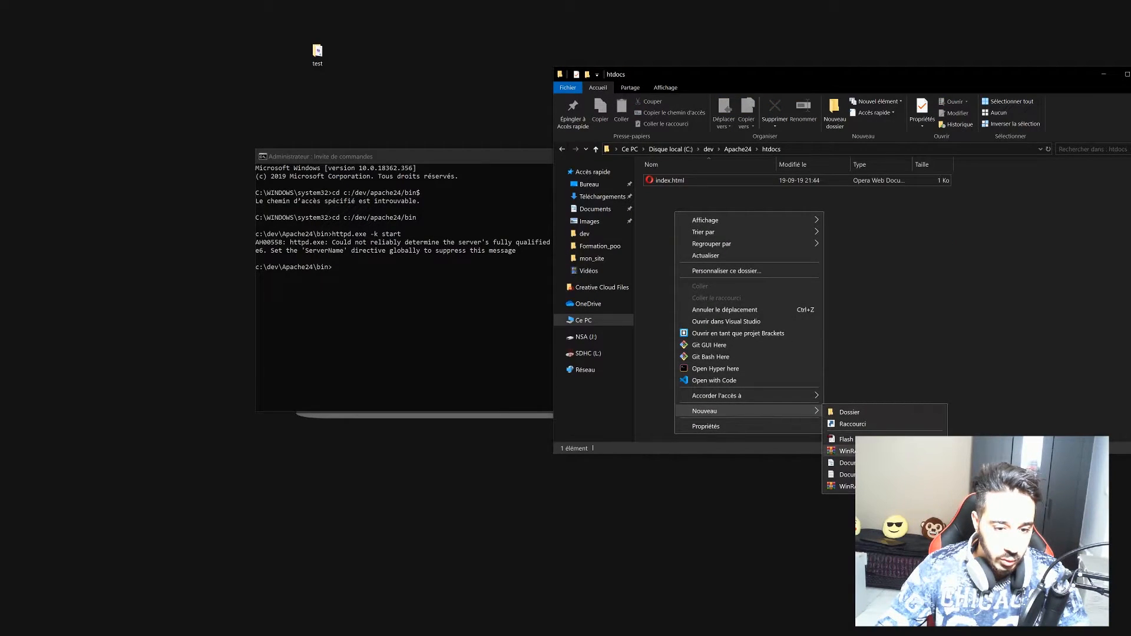
pyautogui.click(884, 474)
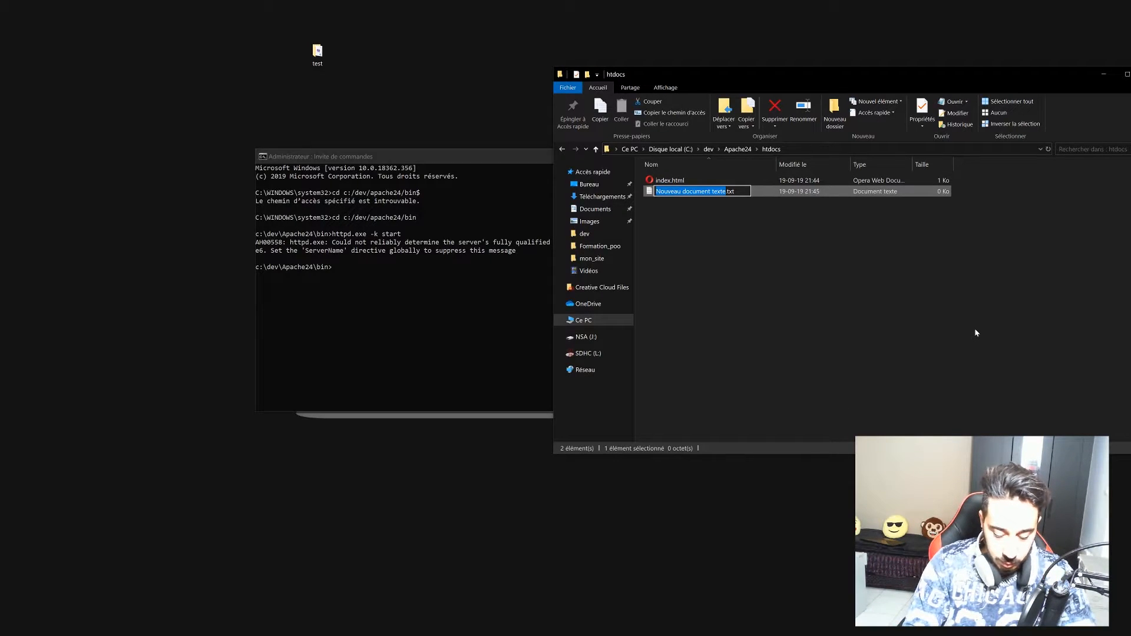
pyautogui.write('phpinfo.php')
pyautogui.press('BackSpace')
pyautogui.press('BackSpace')
pyautogui.press('BackSpace')
pyautogui.press('BackSpace')
pyautogui.press('Return')
pyautogui.press('Return')
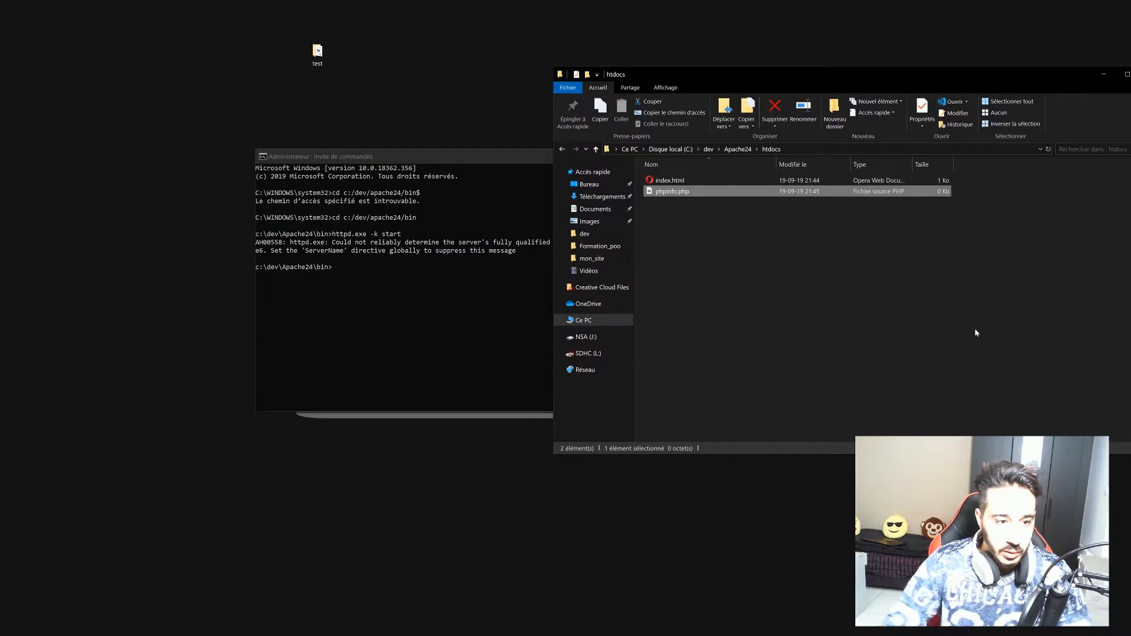
pyautogui.rightClick(684, 193)
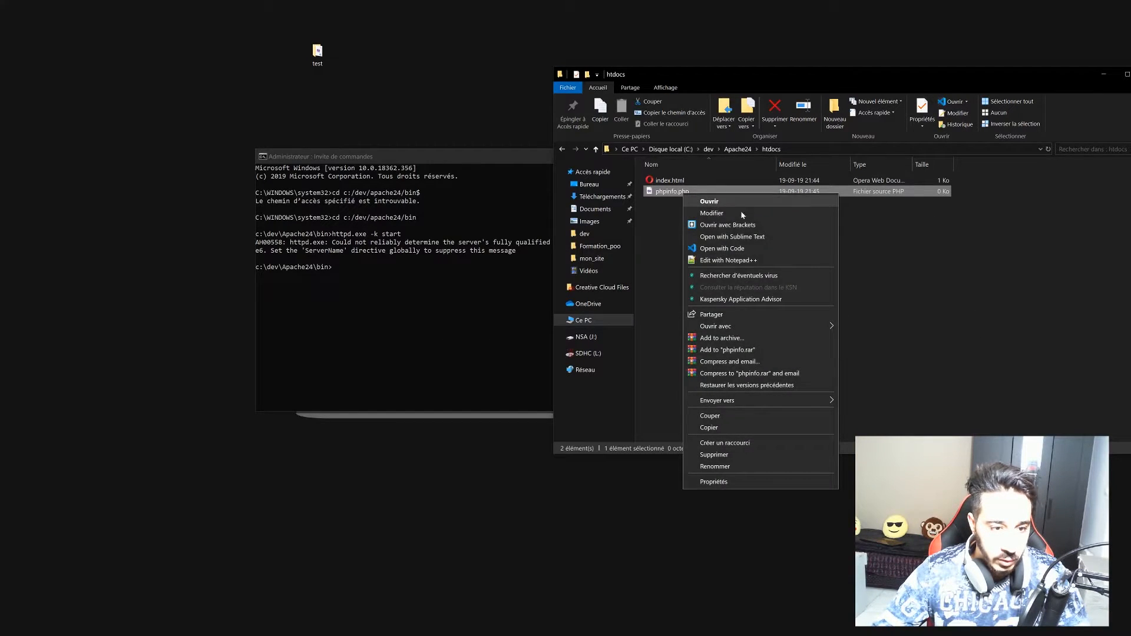
# Write <?php phpinfo(); ?> in phpinfo.php in Notepad++ and save it.
pyautogui.click(753, 265)
pyautogui.write('<?')
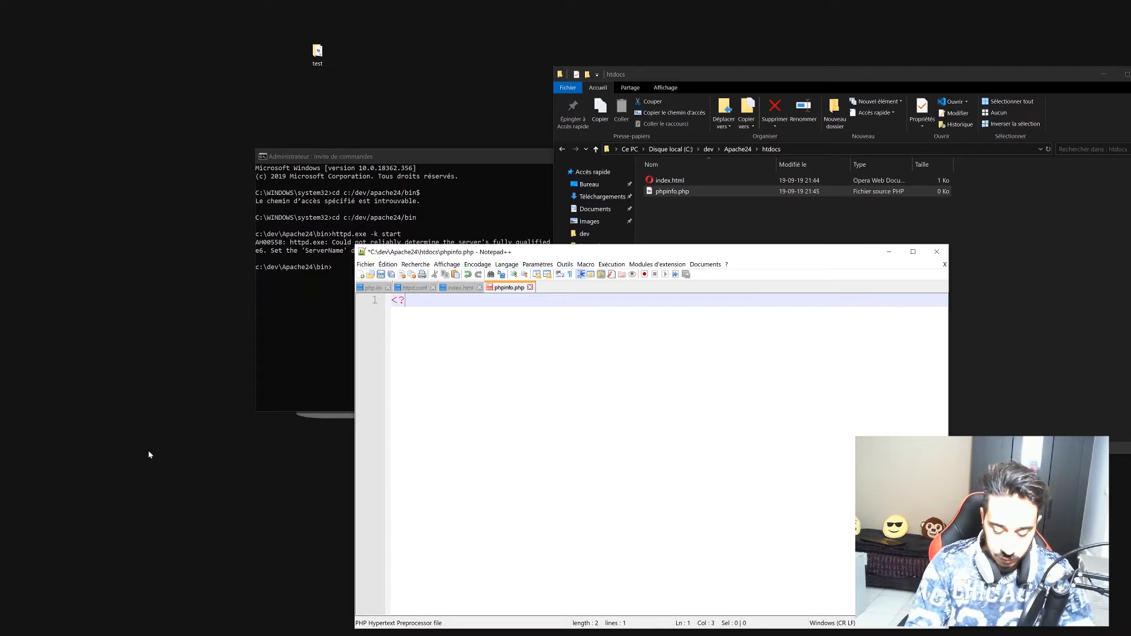
pyautogui.write('php')
pyautogui.press('Return')
pyautogui.press('Return')
pyautogui.press('Return')
pyautogui.write('?>')
pyautogui.hotkey('ctrl', 's')
pyautogui.press('Up')
pyautogui.press('Up')
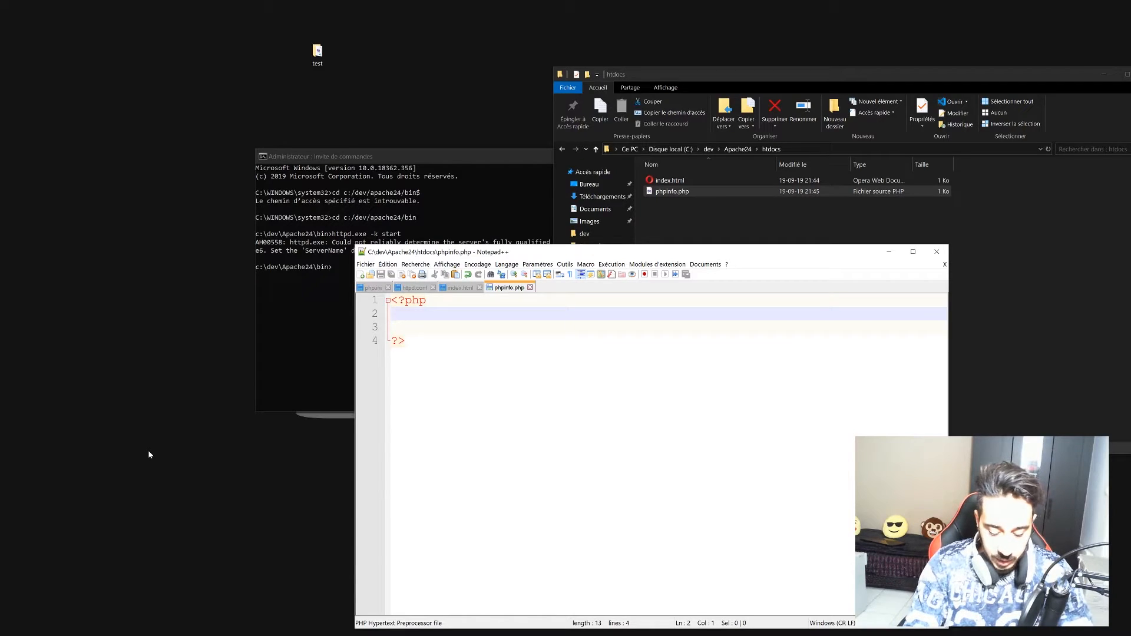
pyautogui.write('phpinfo')
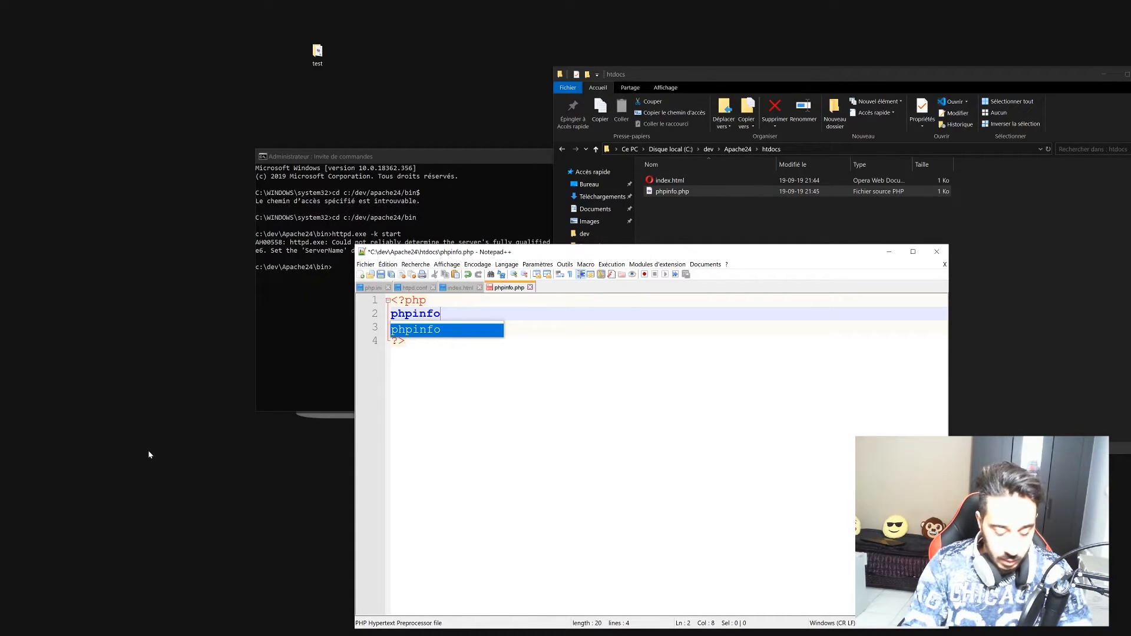
pyautogui.write('();')
pyautogui.hotkey('ctrl', 's')
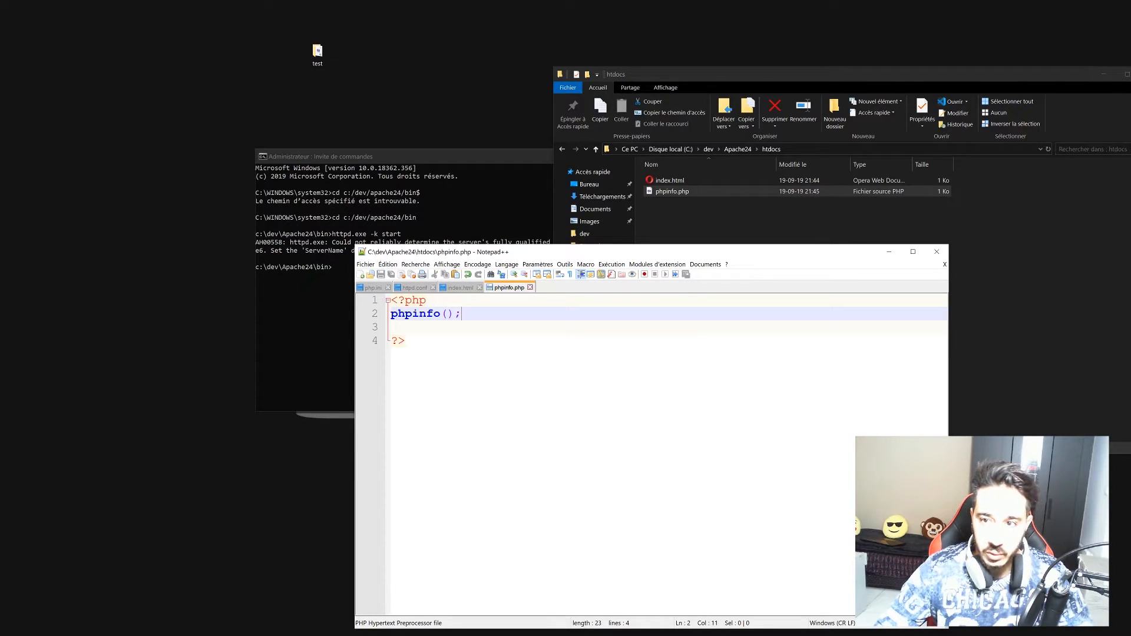
pyautogui.hotkey('alt', 'Tab')
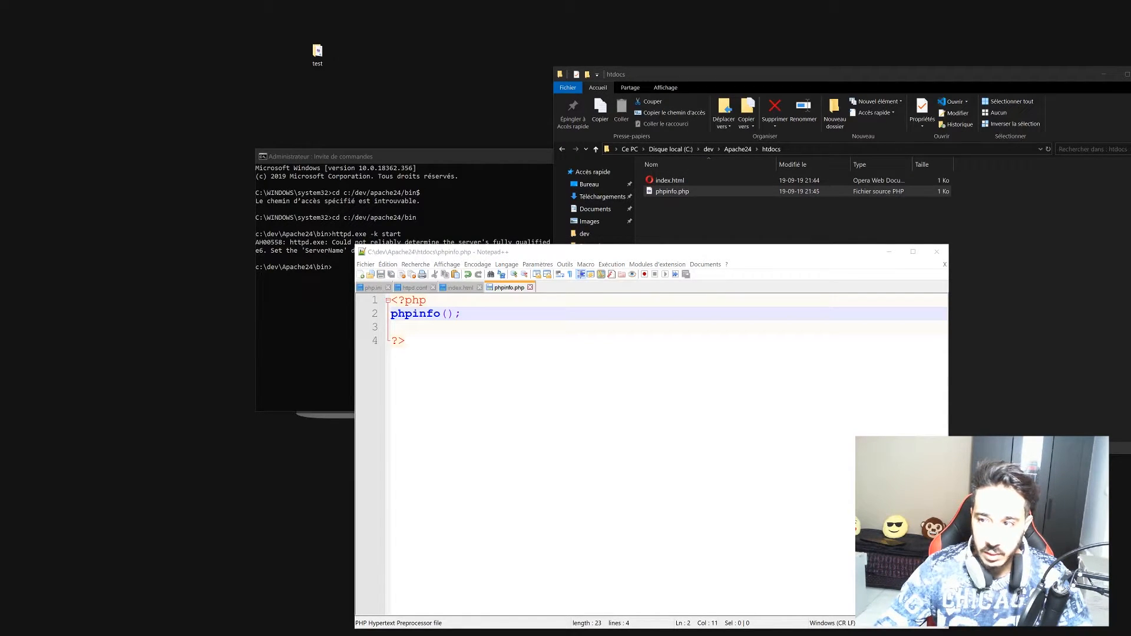
# Load localhost/phpinfo.php, which shows the raw PHP source, then minimize Vivaldi.
pyautogui.press('F5')
pyautogui.hotkey('ctrl', 'l')
pyautogui.press('End')
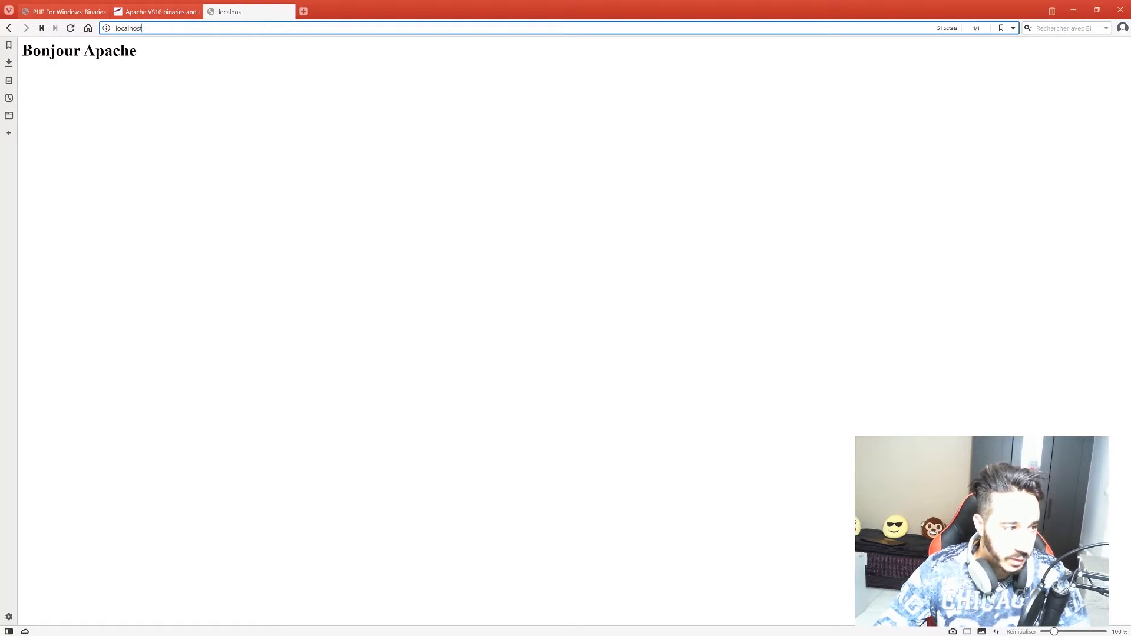
pyautogui.write('/phpinfo.php')
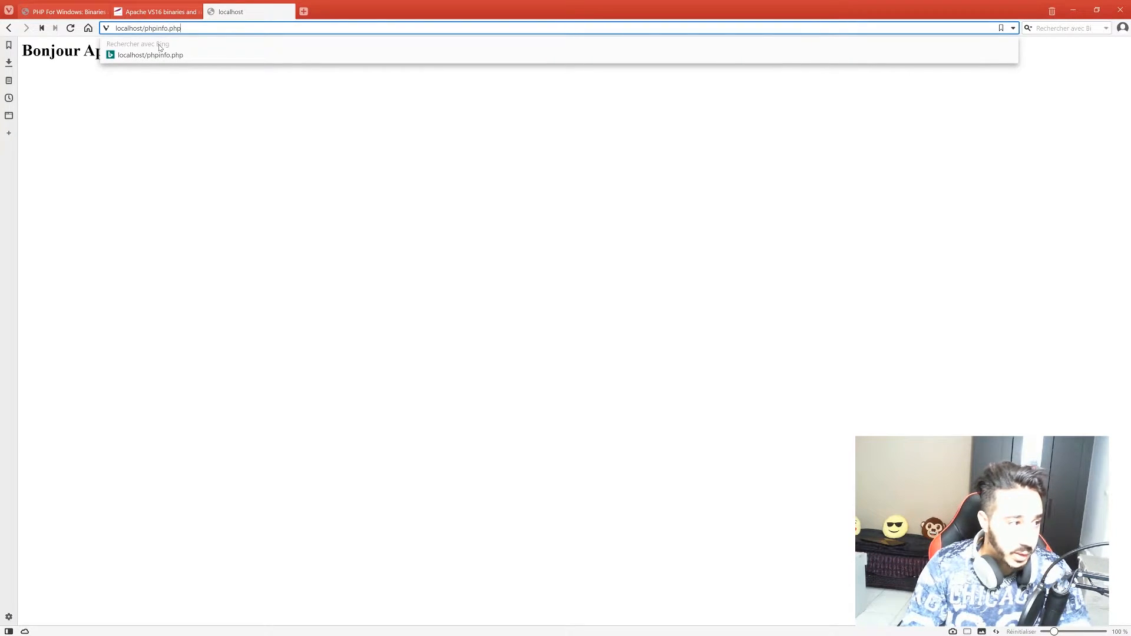
pyautogui.press('Return')
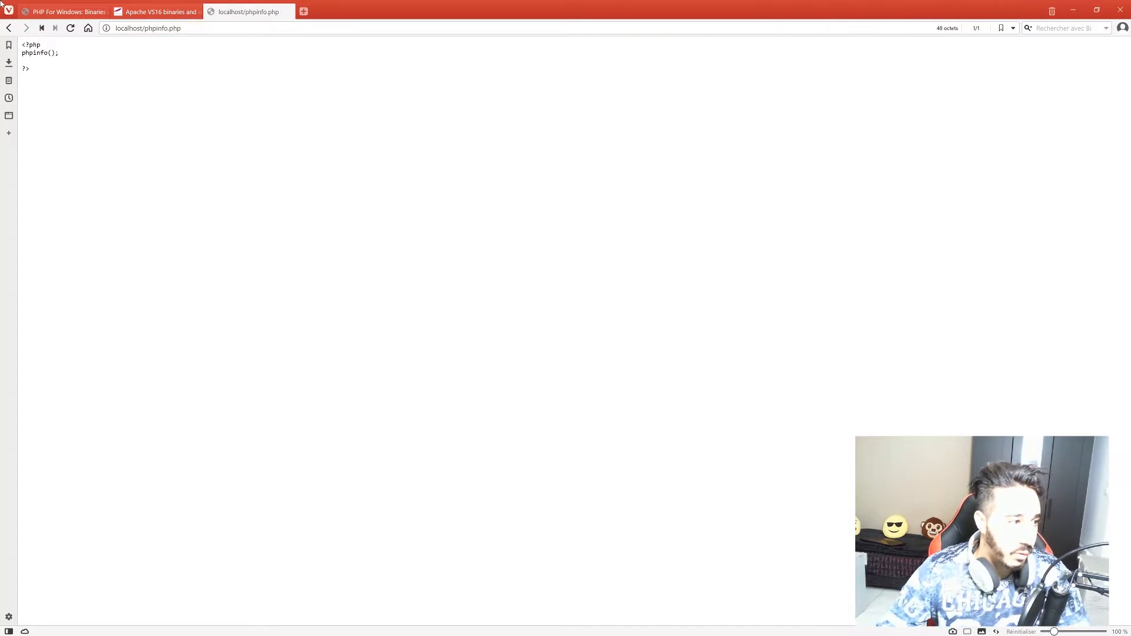
pyautogui.moveTo(58, 70); pyautogui.dragTo(22, 45)
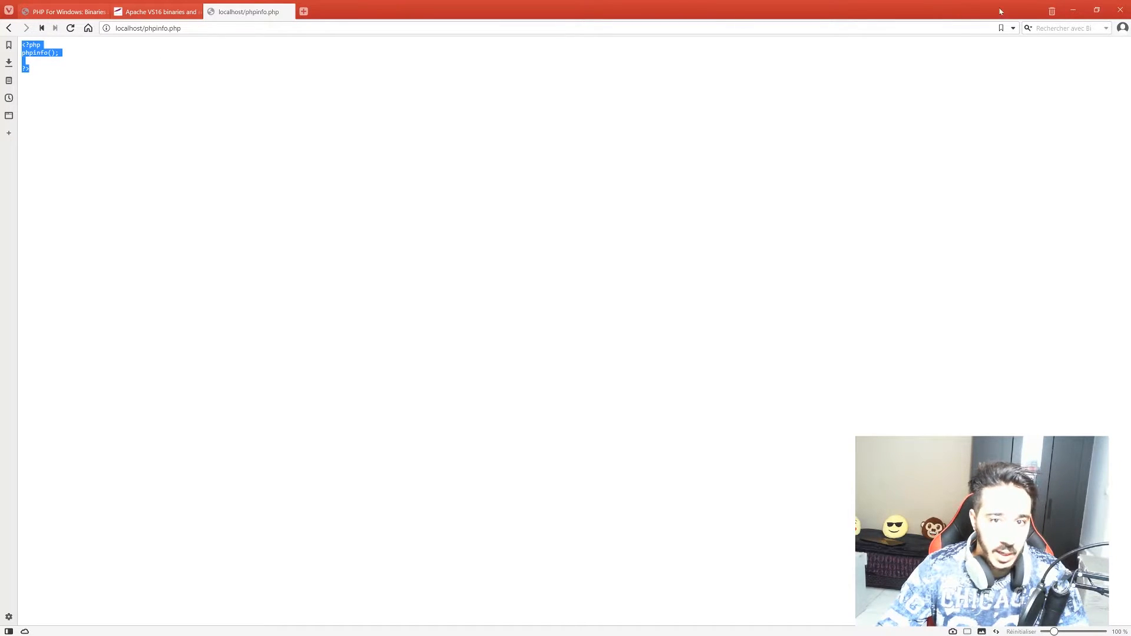
pyautogui.click(1072, 10)
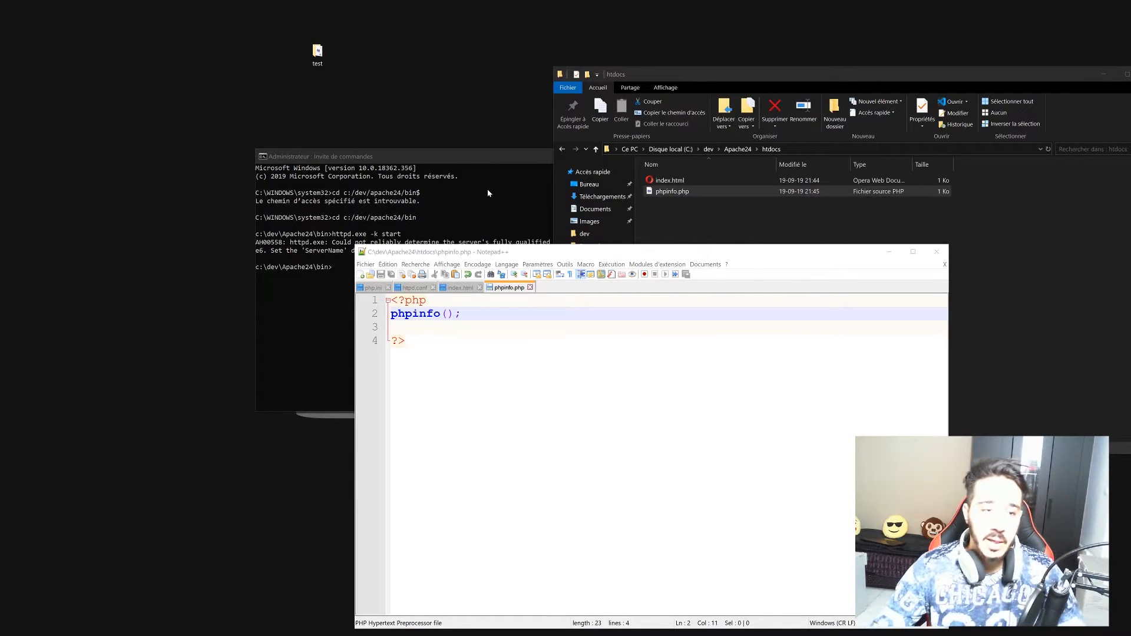
# Close index.html and phpinfo.php, maximize Notepad++, and go to line 1 of httpd.conf.
pyautogui.click(687, 219)
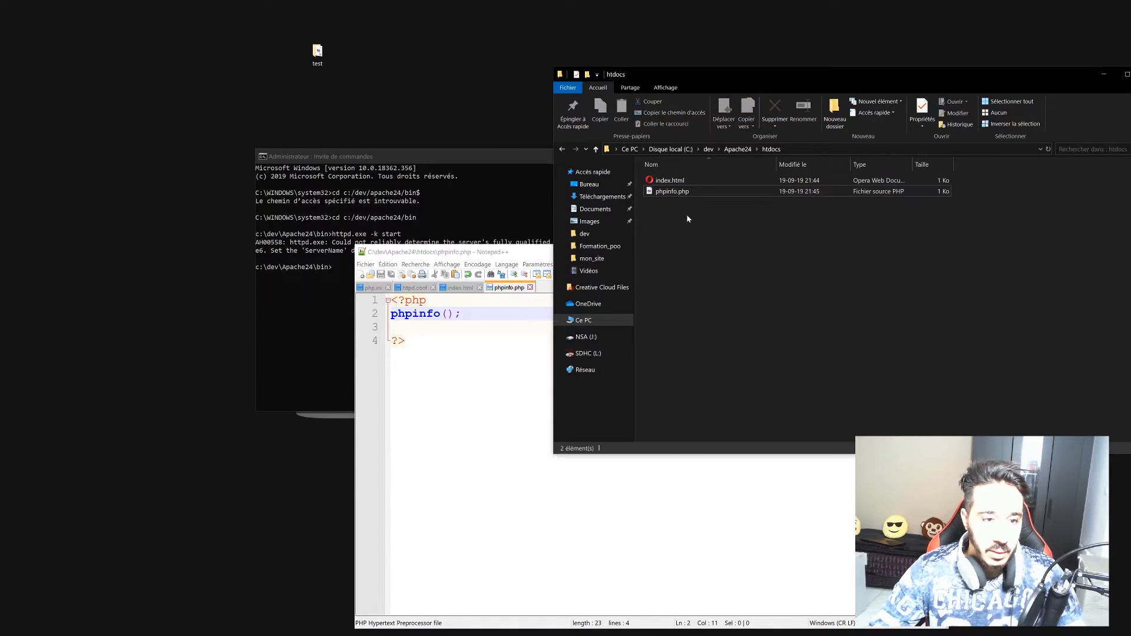
pyautogui.click(459, 289)
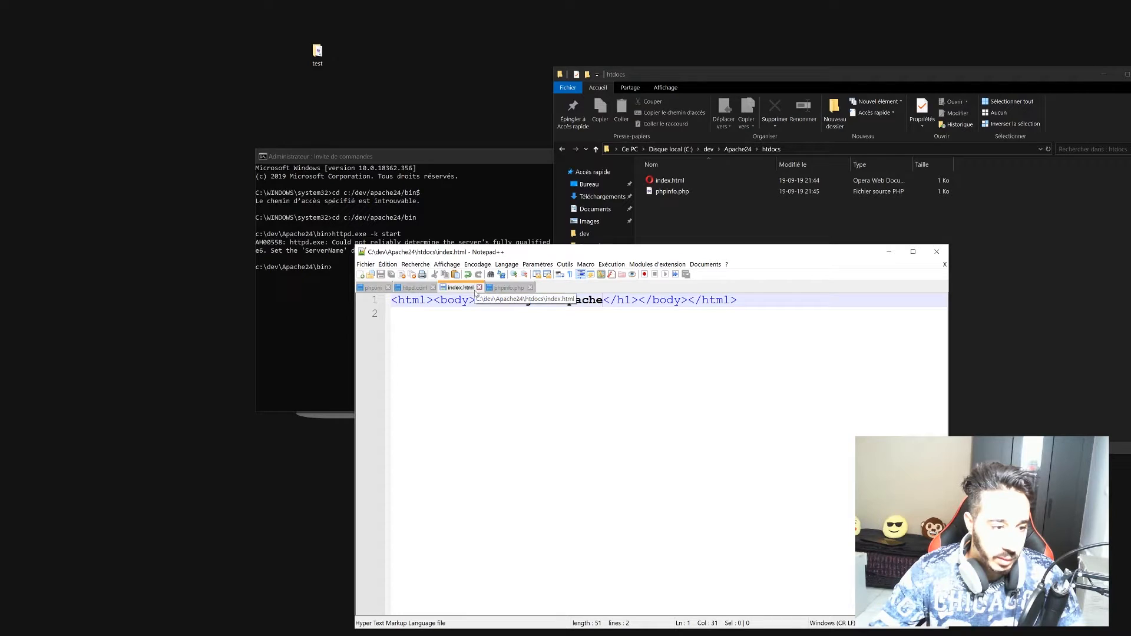
pyautogui.click(479, 288)
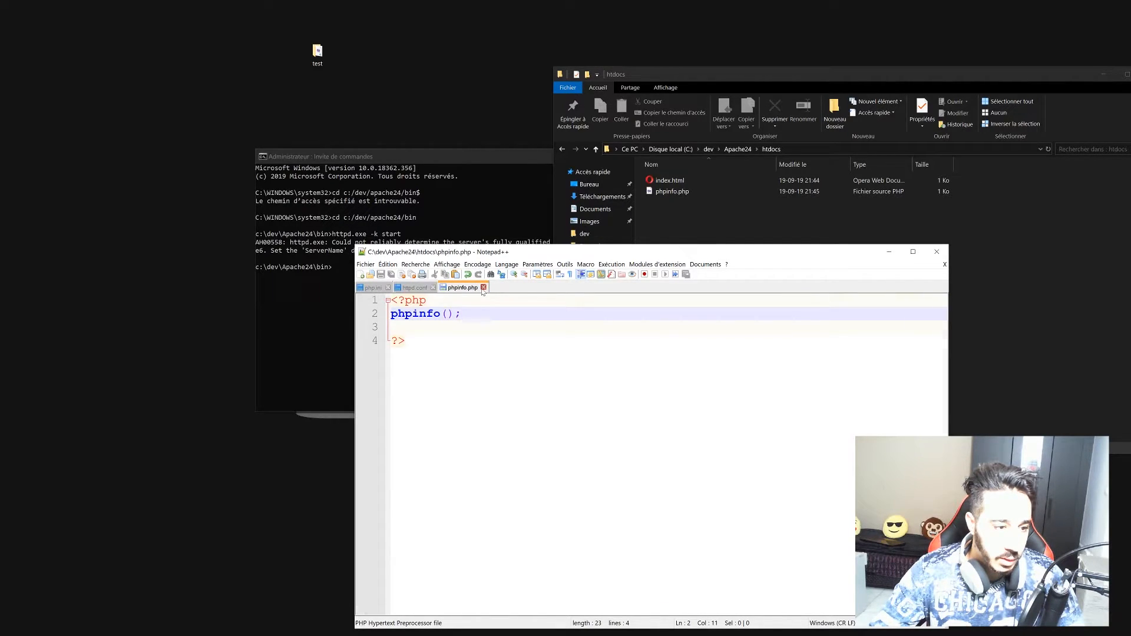
pyautogui.click(483, 288)
pyautogui.moveTo(583, 252); pyautogui.dragTo(576, 3)
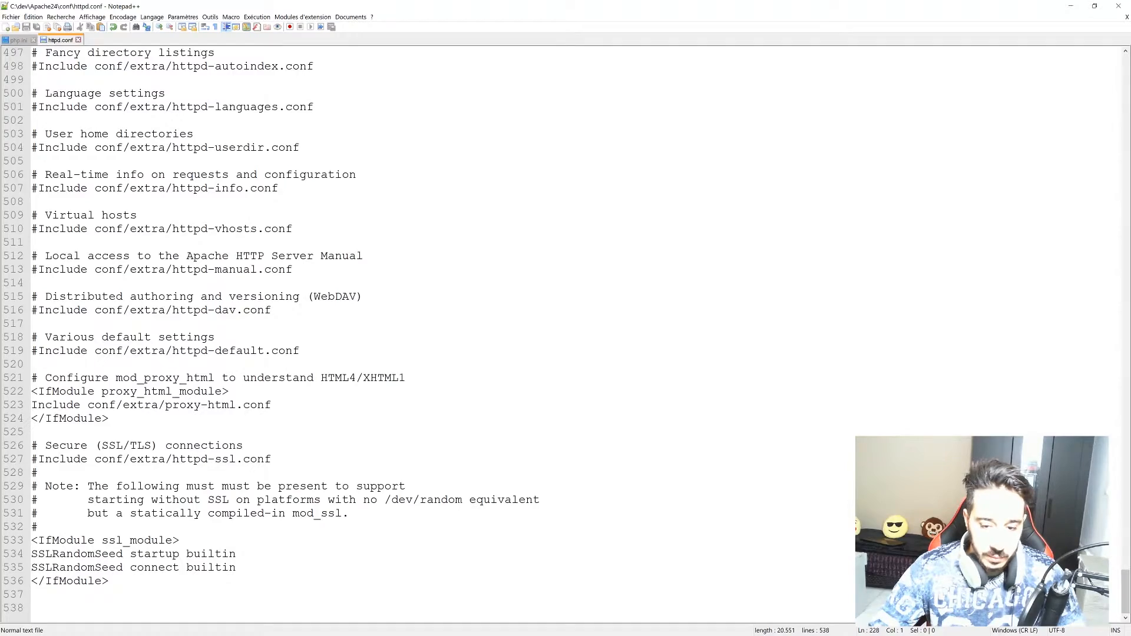
pyautogui.moveTo(1116, 594); pyautogui.dragTo(1120, 53)
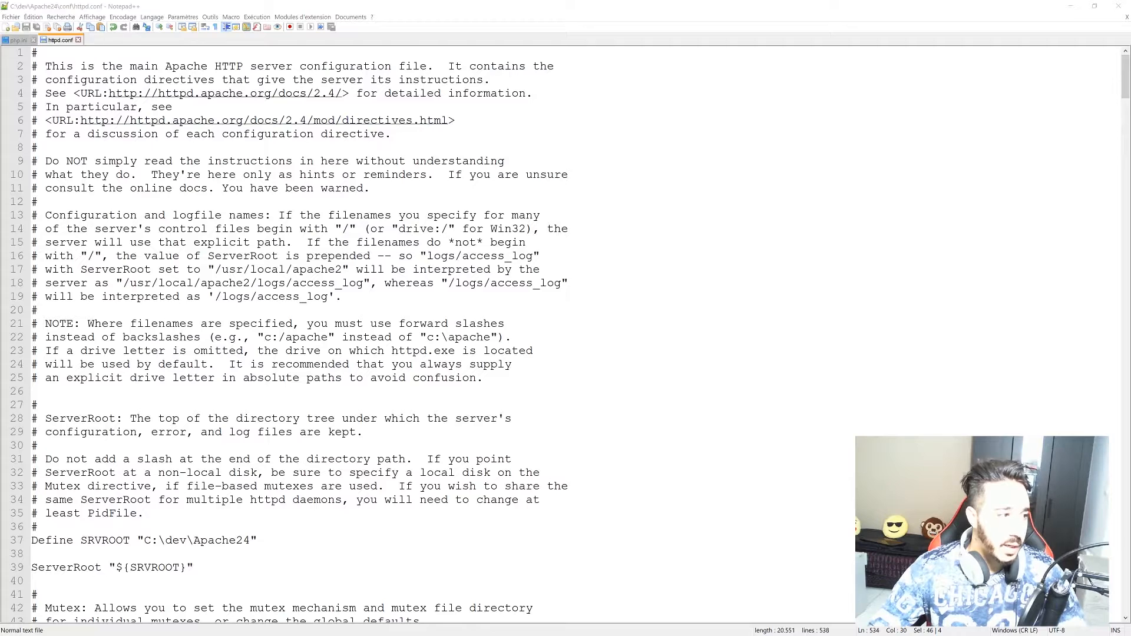
pyautogui.click(40, 53)
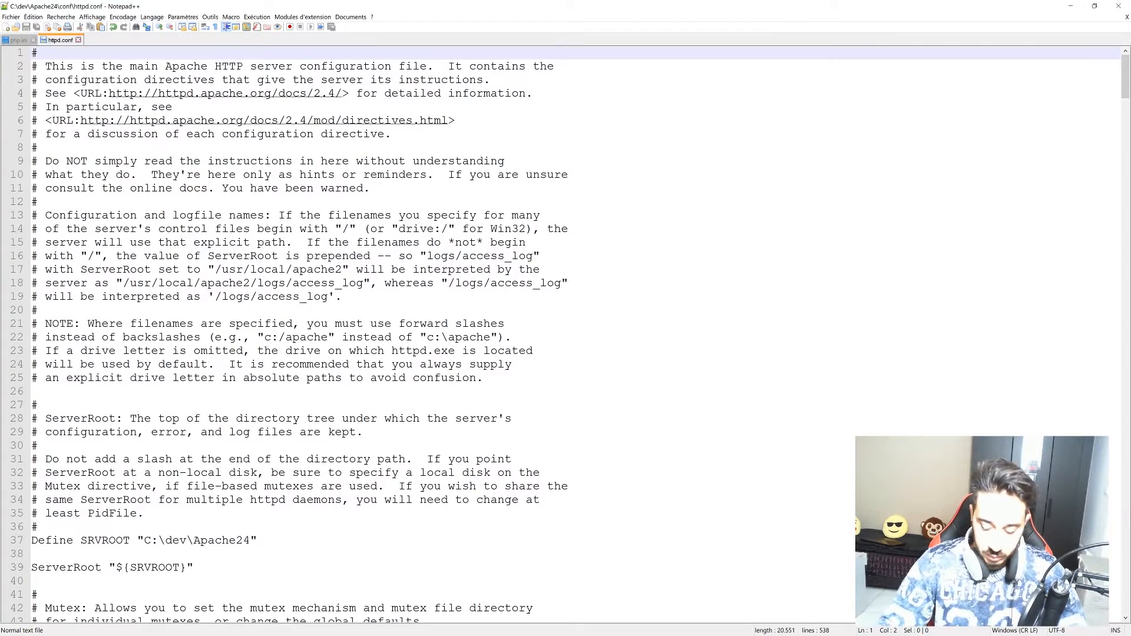
# Insert PHPInitDir "C:/dev/php_3_9/php.ini" as the first line of httpd.conf.
pyautogui.press('Return')
pyautogui.press('Return')
pyautogui.press('Return')
pyautogui.press('Return')
pyautogui.press('Up')
pyautogui.press('Up')
pyautogui.press('Up')
pyautogui.press('Up')
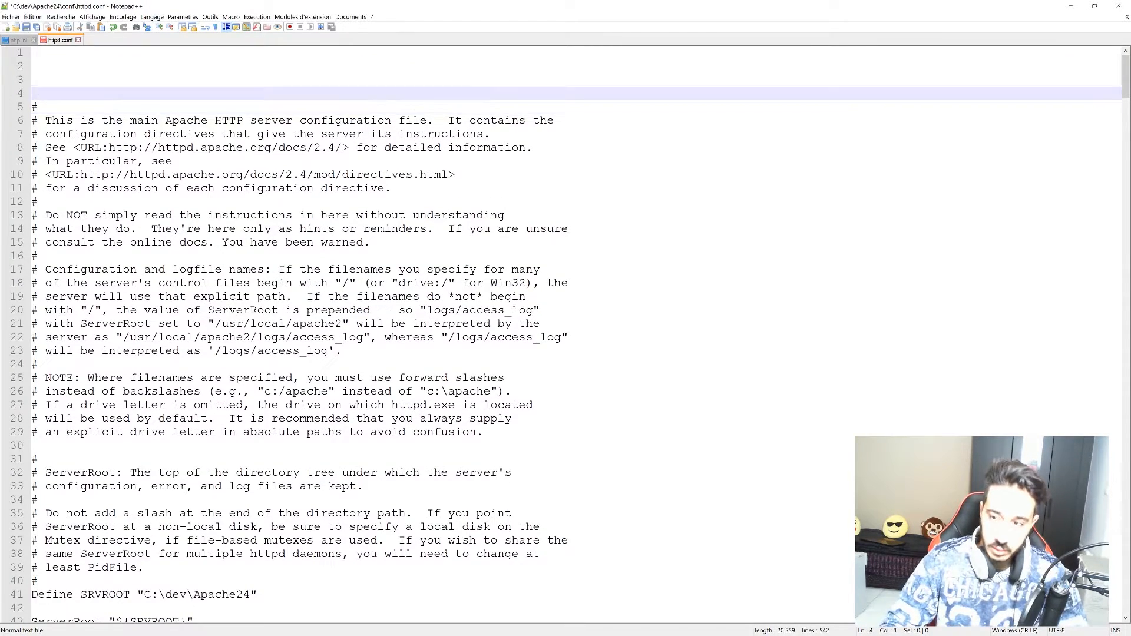
pyautogui.write('PH')
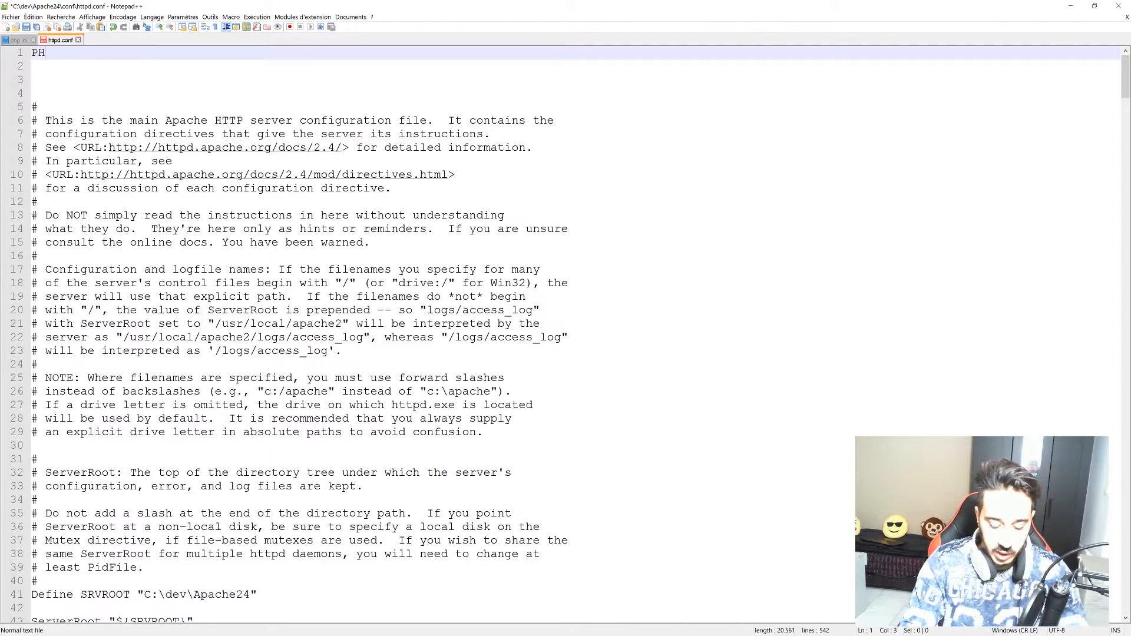
pyautogui.write('PIn')
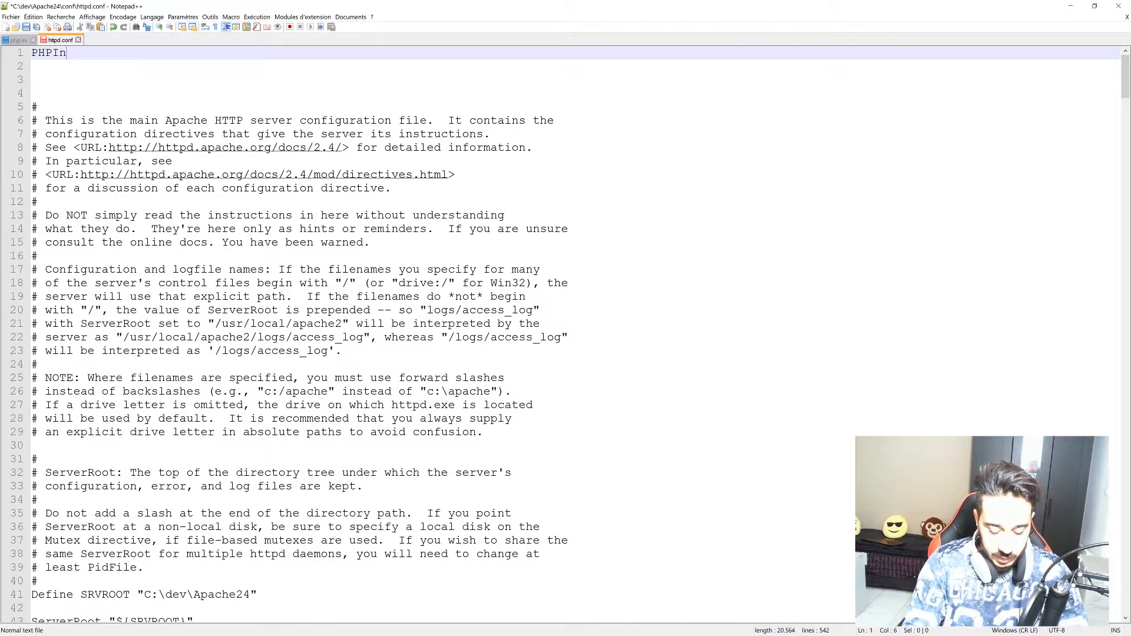
pyautogui.write('itDir')
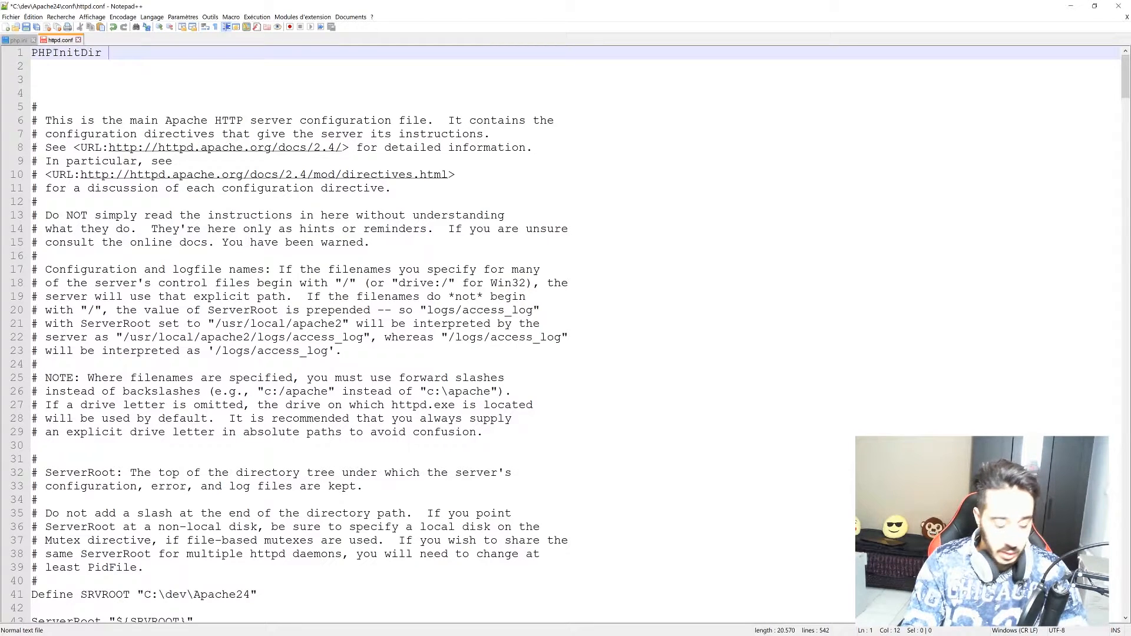
pyautogui.write(' "C:/')
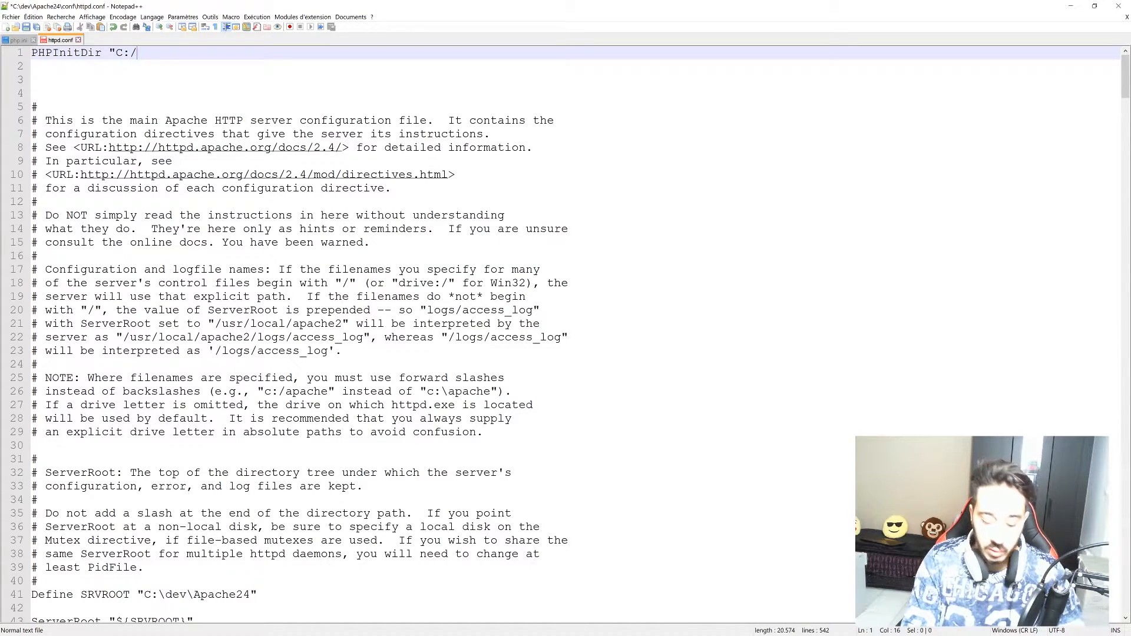
pyautogui.write('dev/')
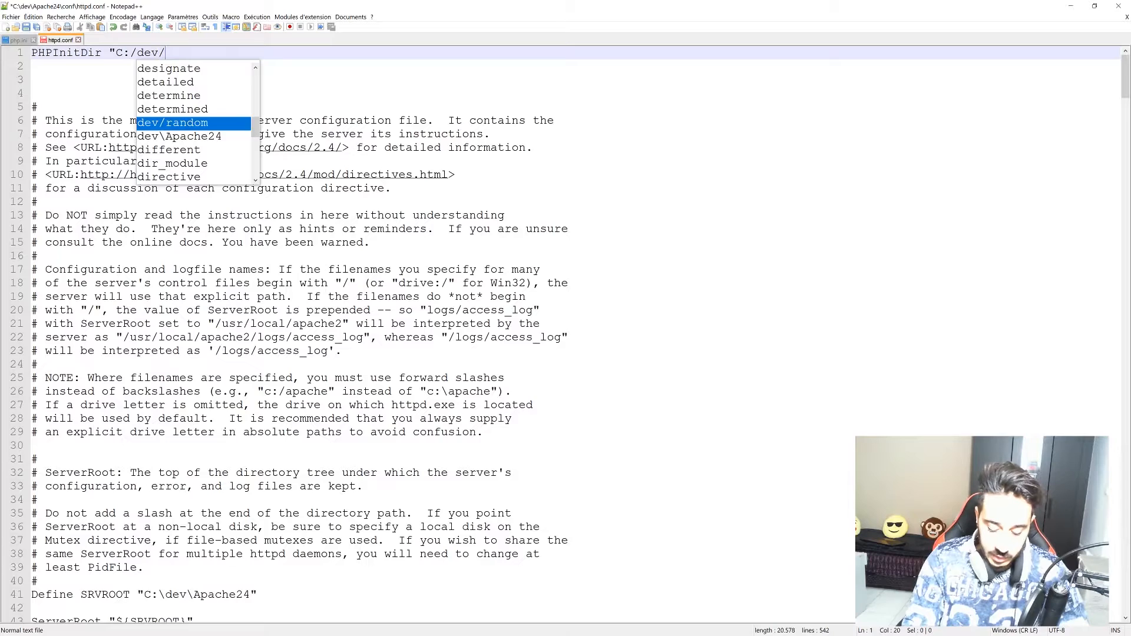
pyautogui.write('php_')
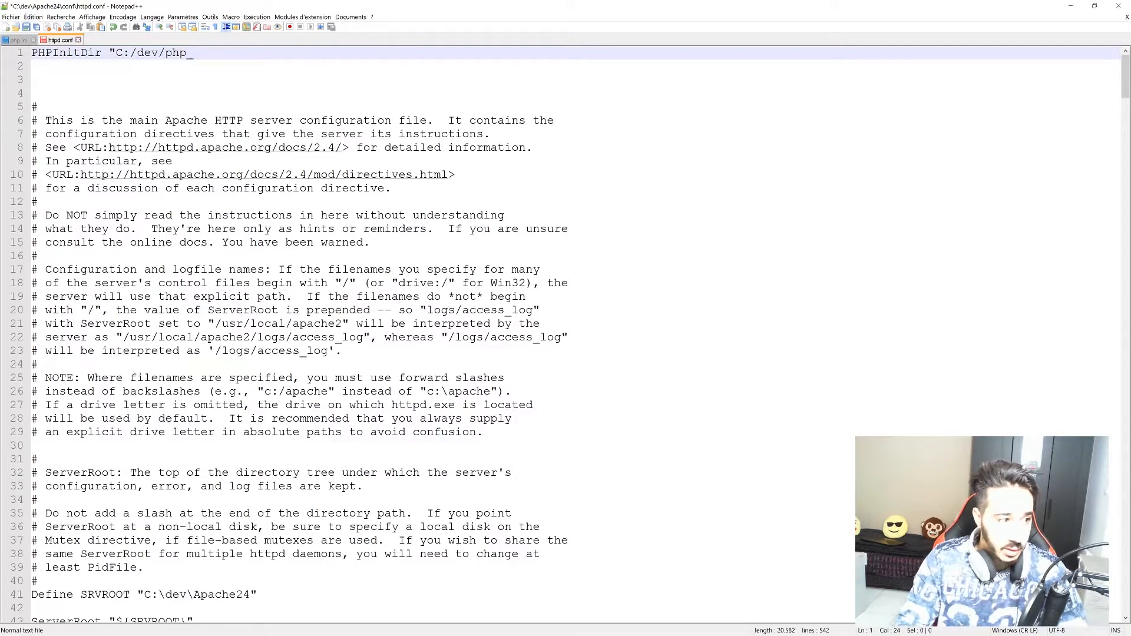
pyautogui.write('3_9')
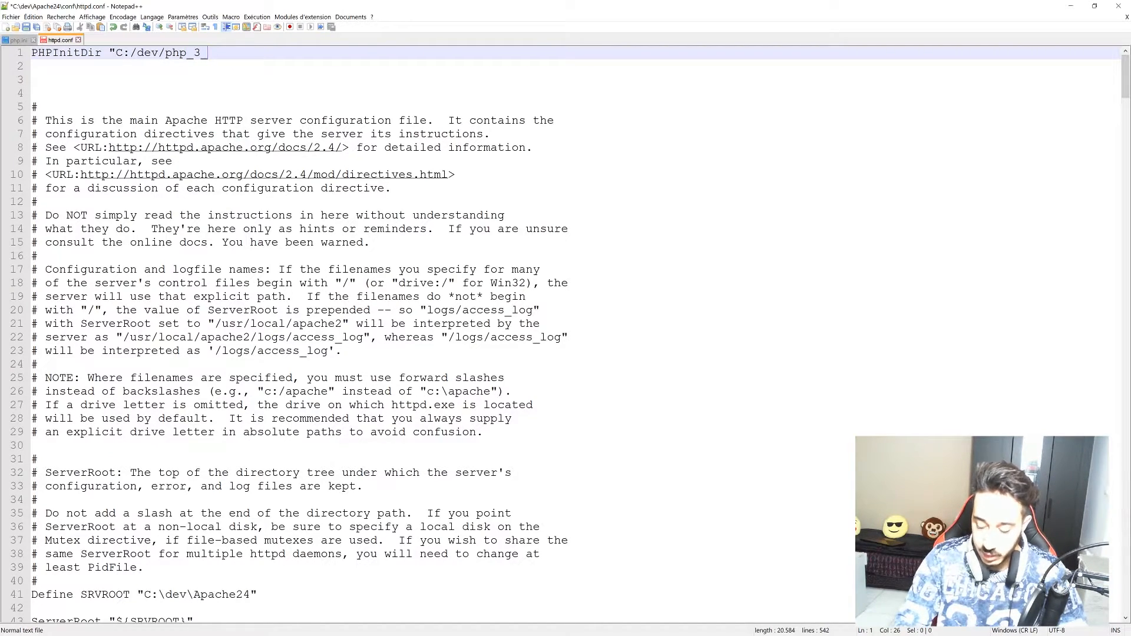
pyautogui.write('/')
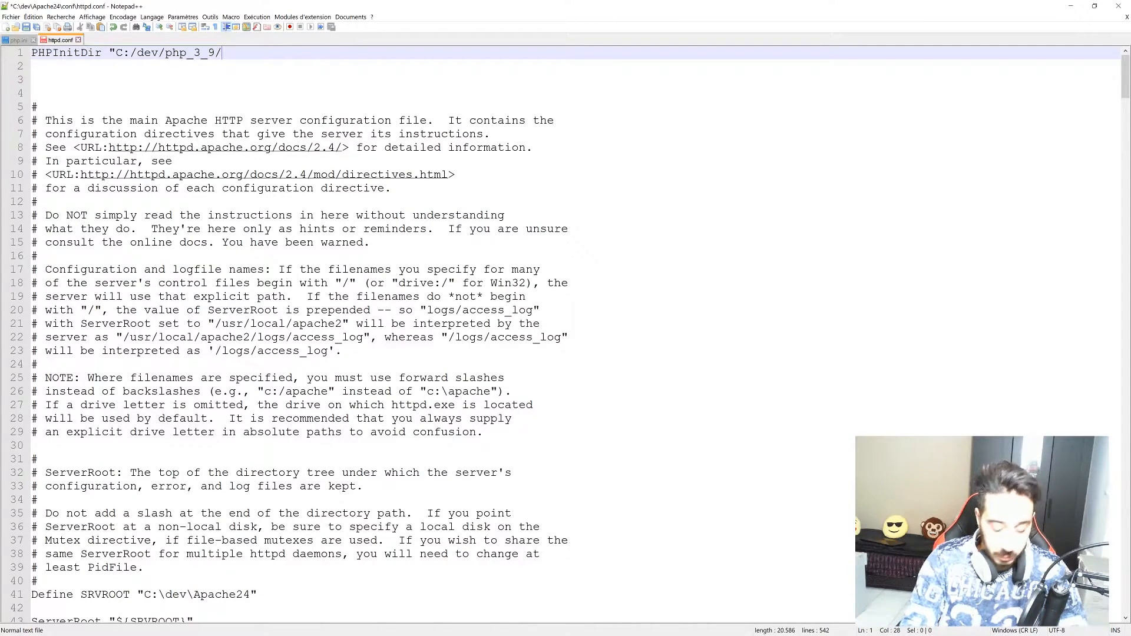
pyautogui.write('php.in')
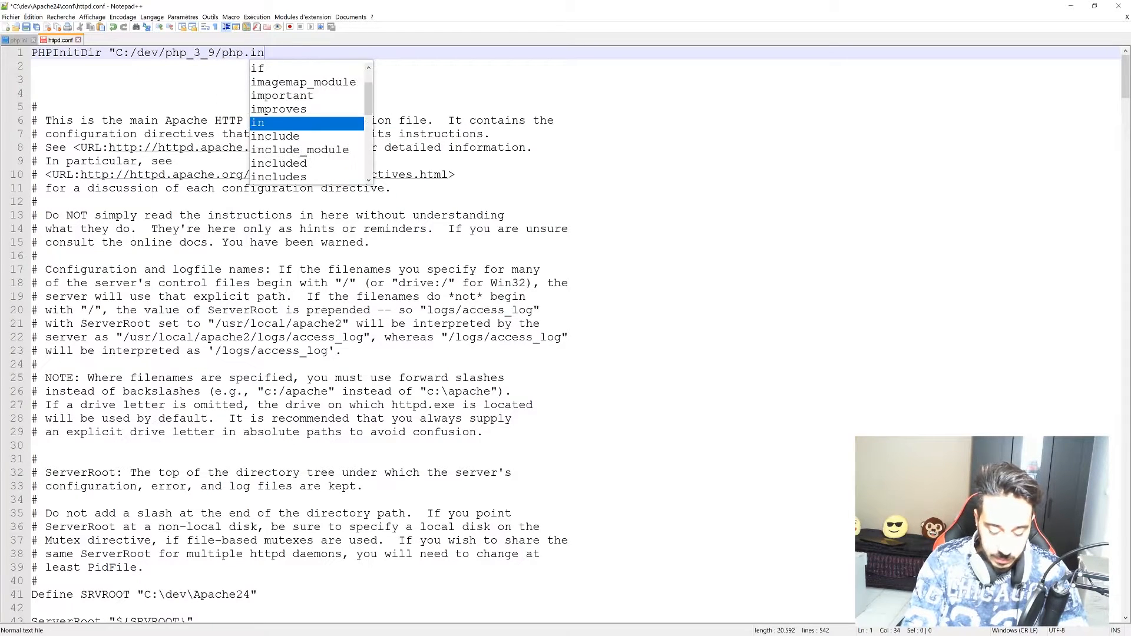
pyautogui.write('i"')
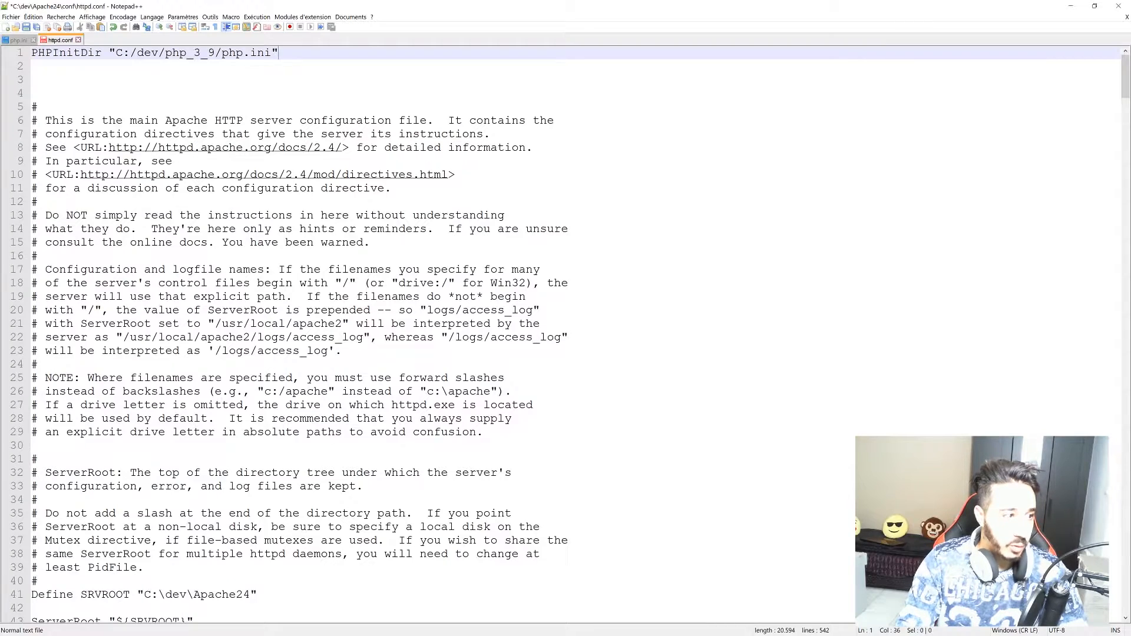
pyautogui.press('Return')
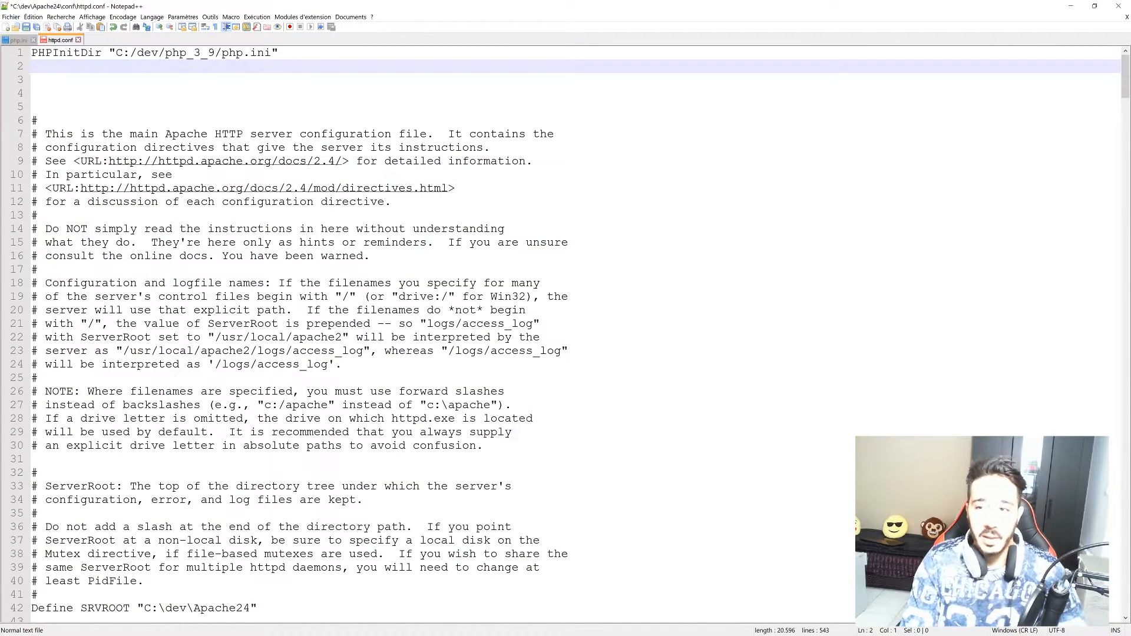
# Add LoadModule php7_module "c:/dev/php_3_9/php7apache2.4.dll" on line 2 of httpd.conf.
pyautogui.write('Loa')
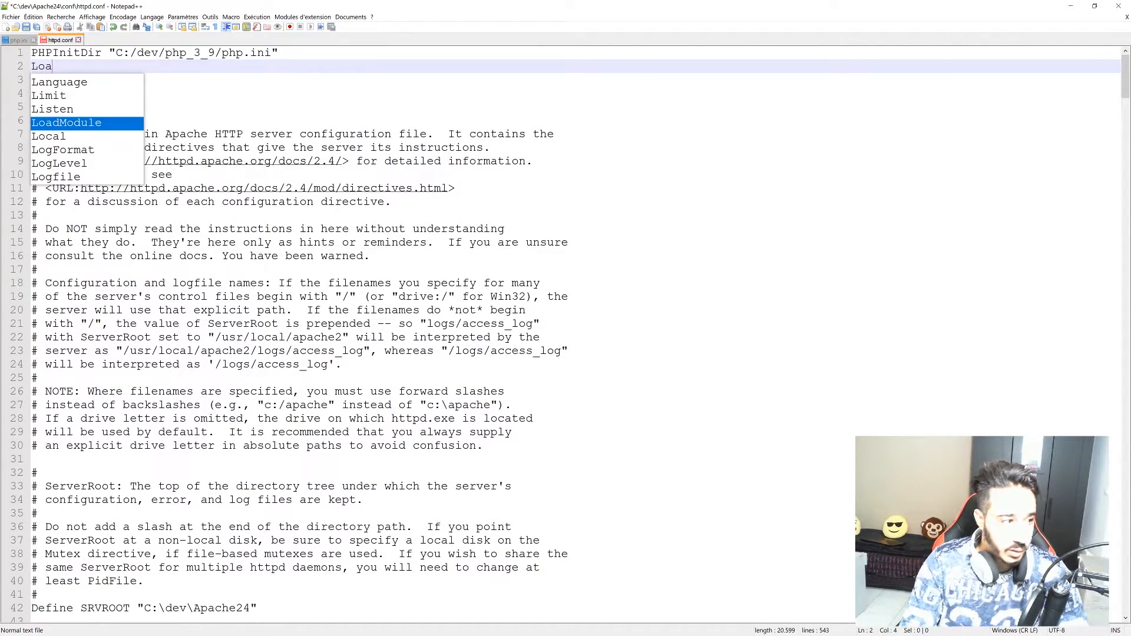
pyautogui.press('Return')
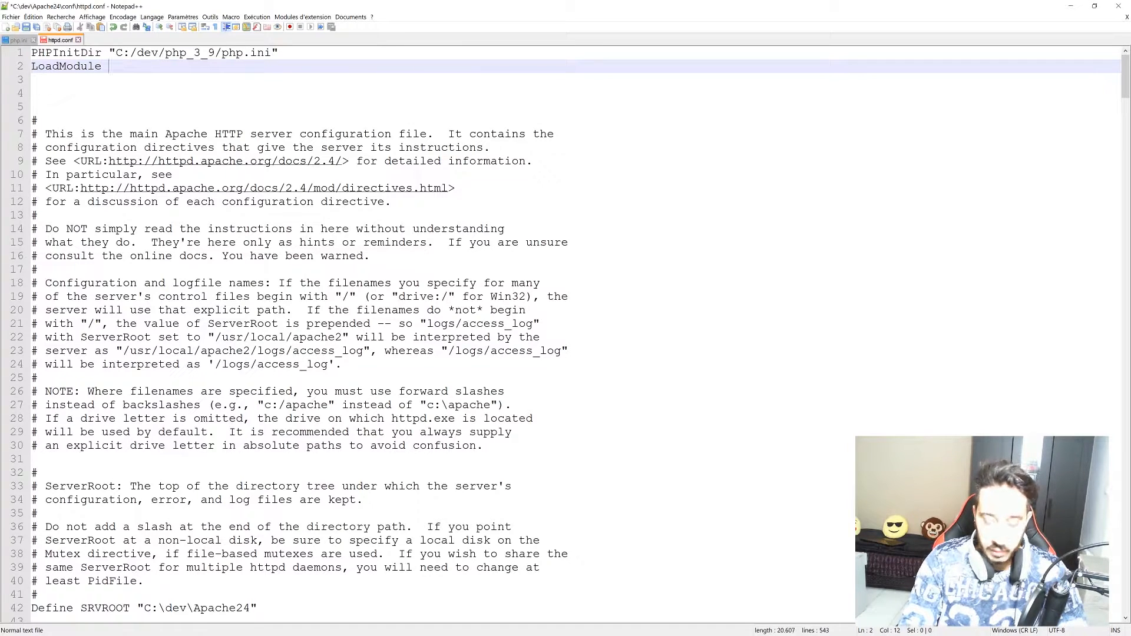
pyautogui.write('php7')
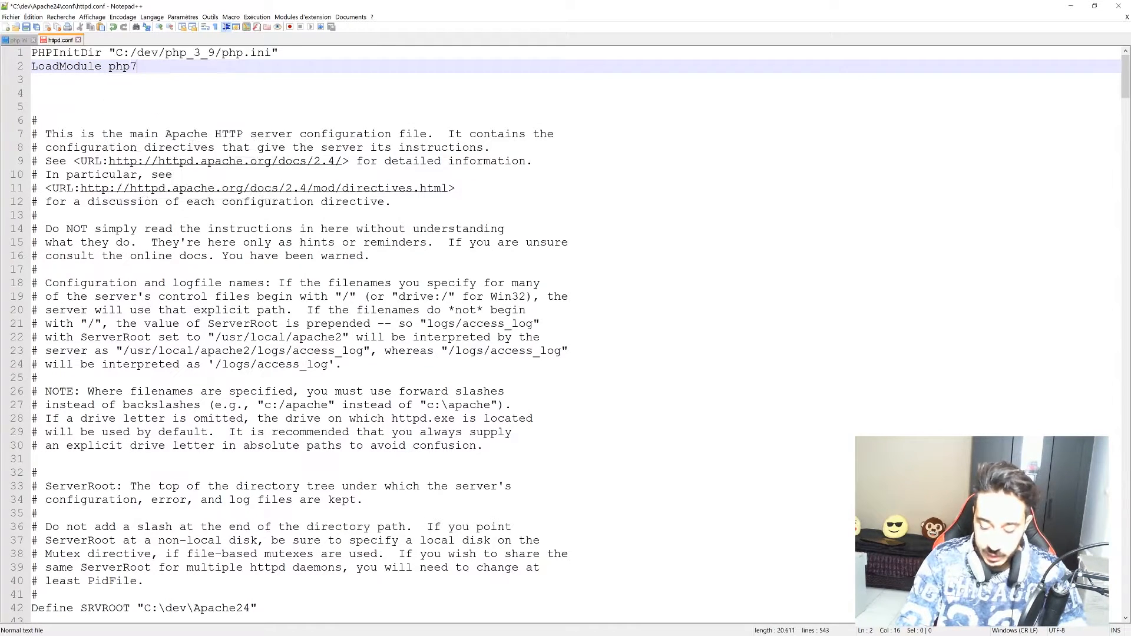
pyautogui.write('_modul')
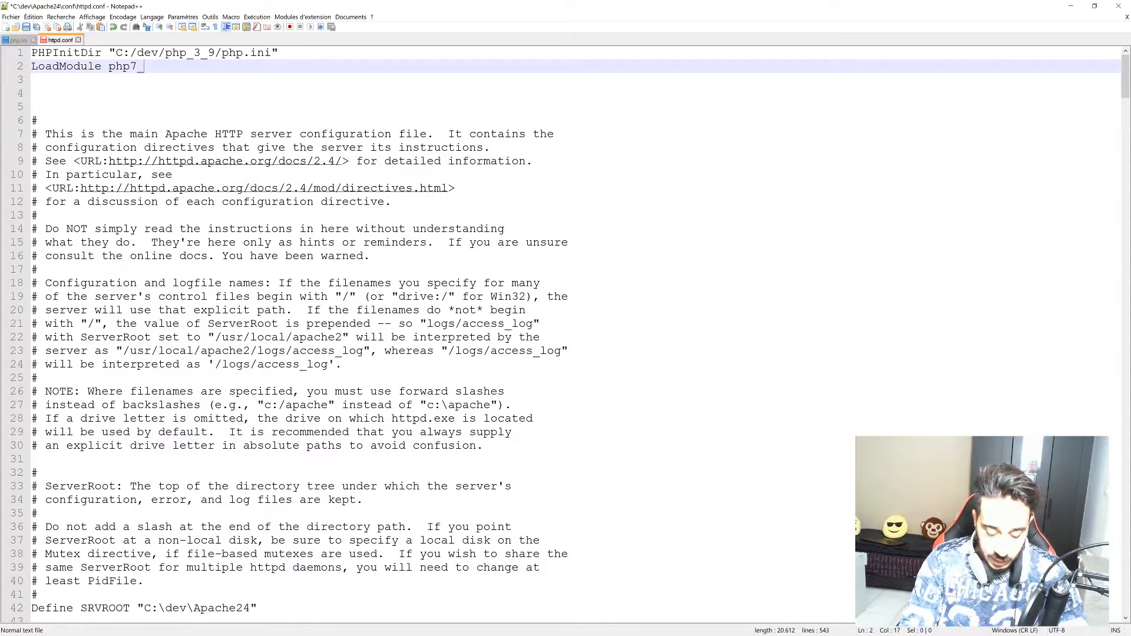
pyautogui.write('e')
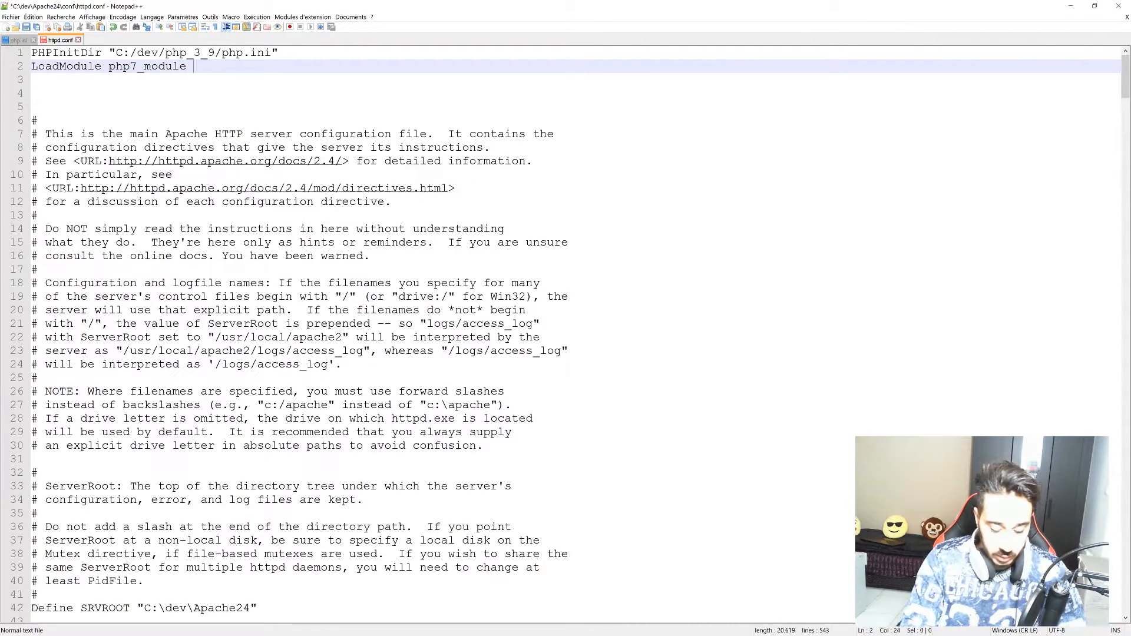
pyautogui.write('"')
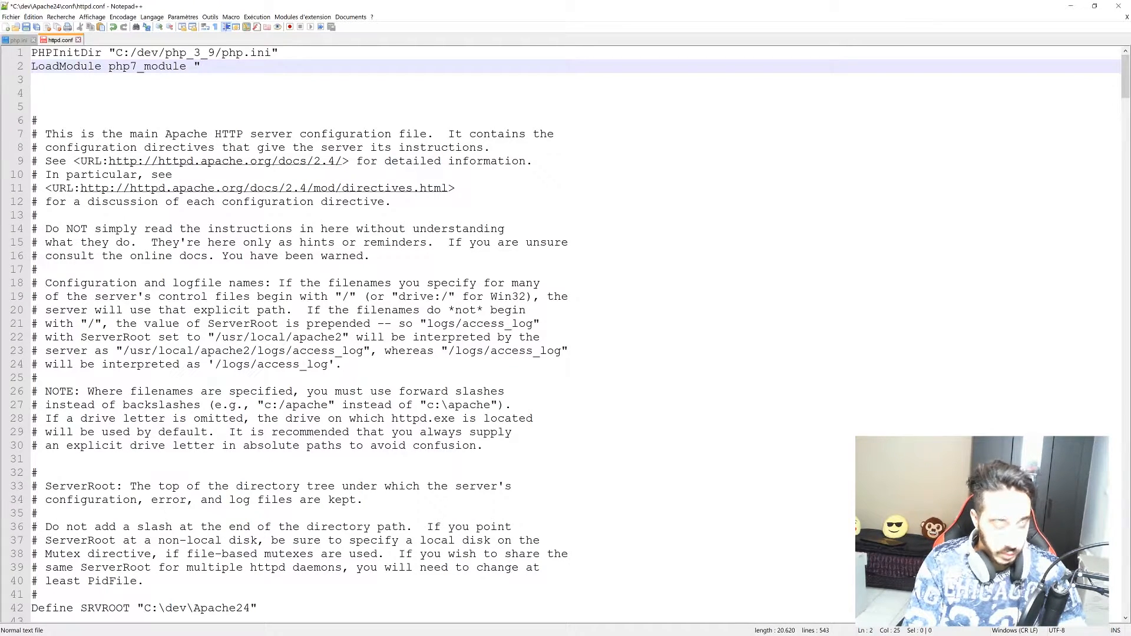
pyautogui.write('c')
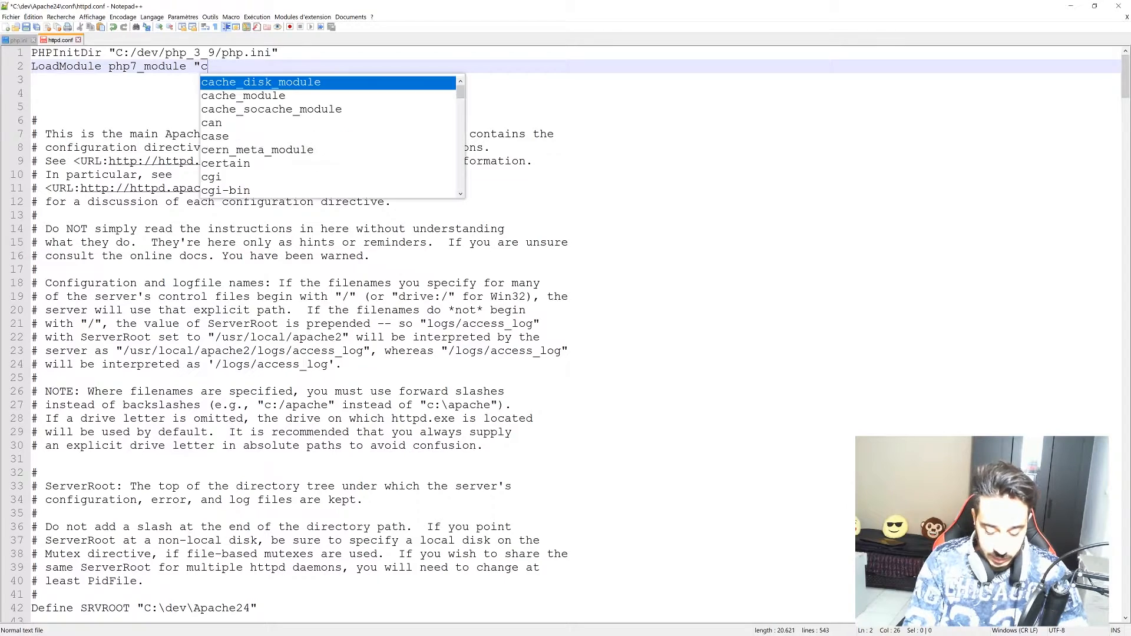
pyautogui.write(':/')
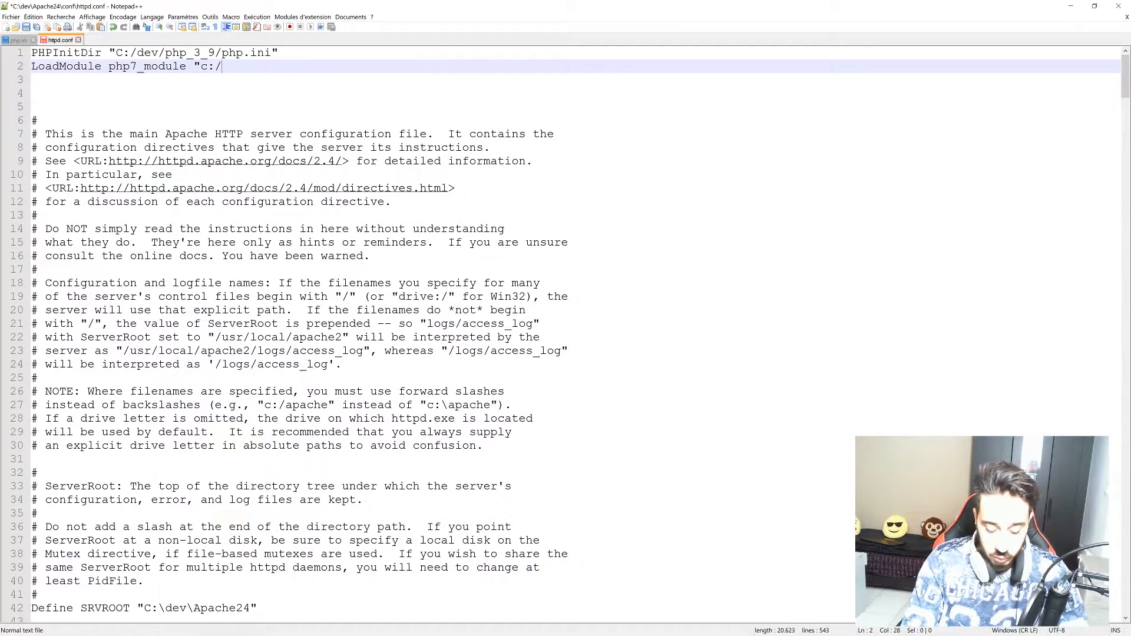
pyautogui.write('dev/php')
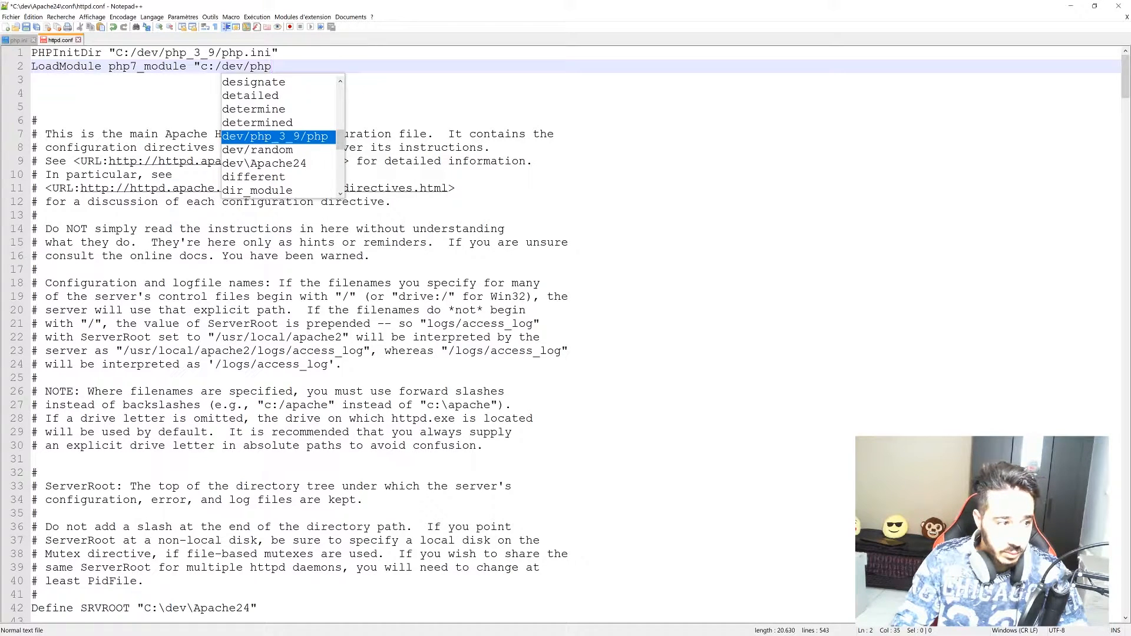
pyautogui.write('_')
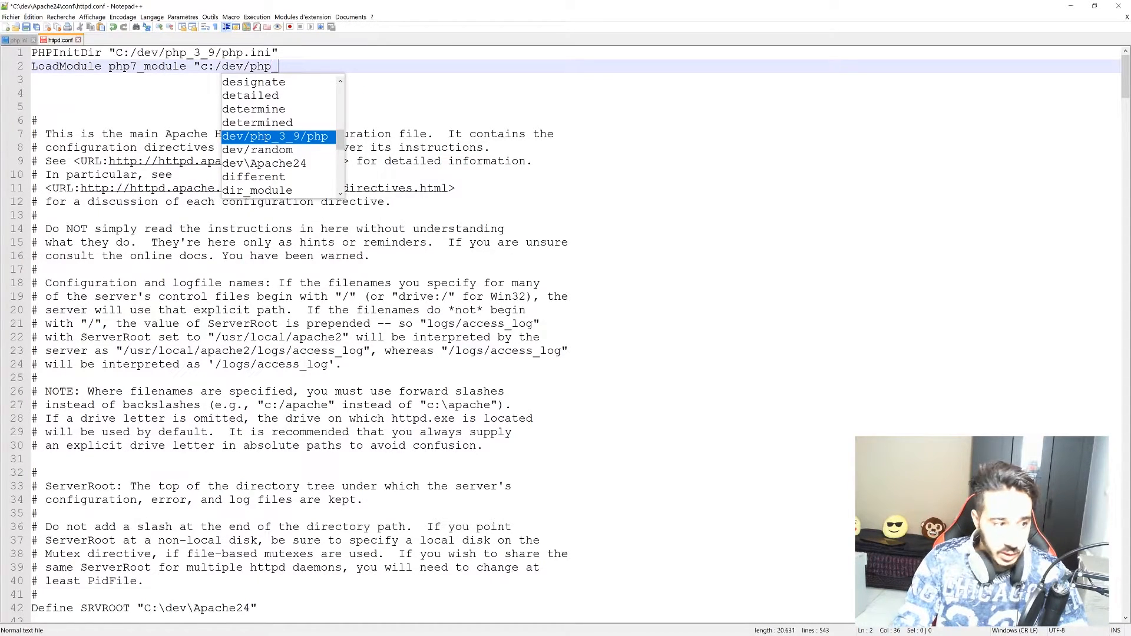
pyautogui.write('3_9')
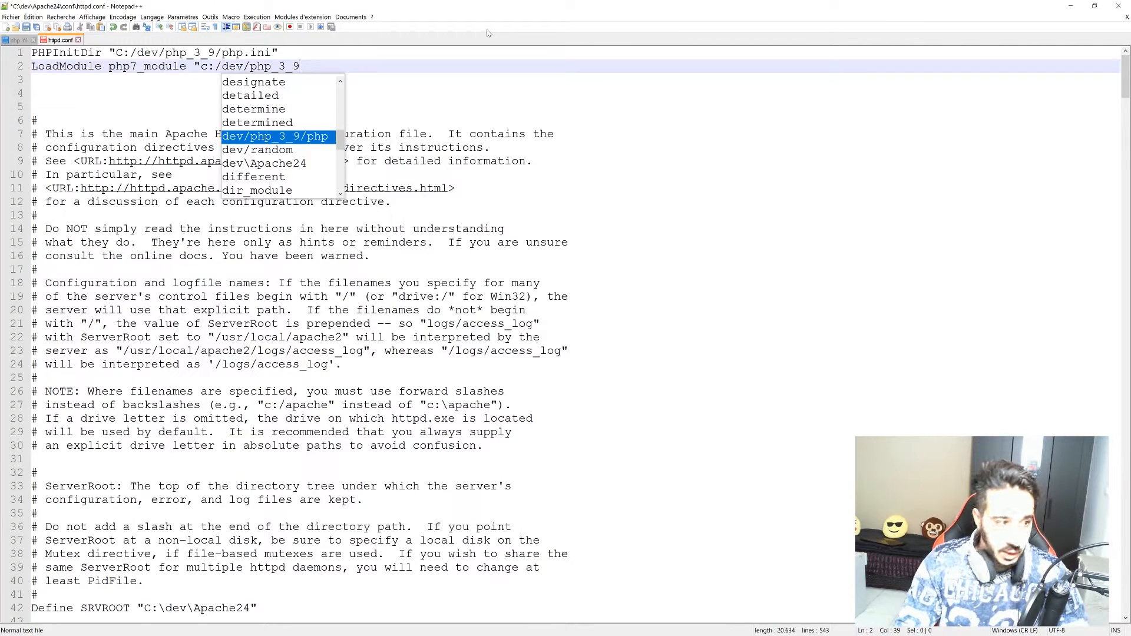
pyautogui.write('/')
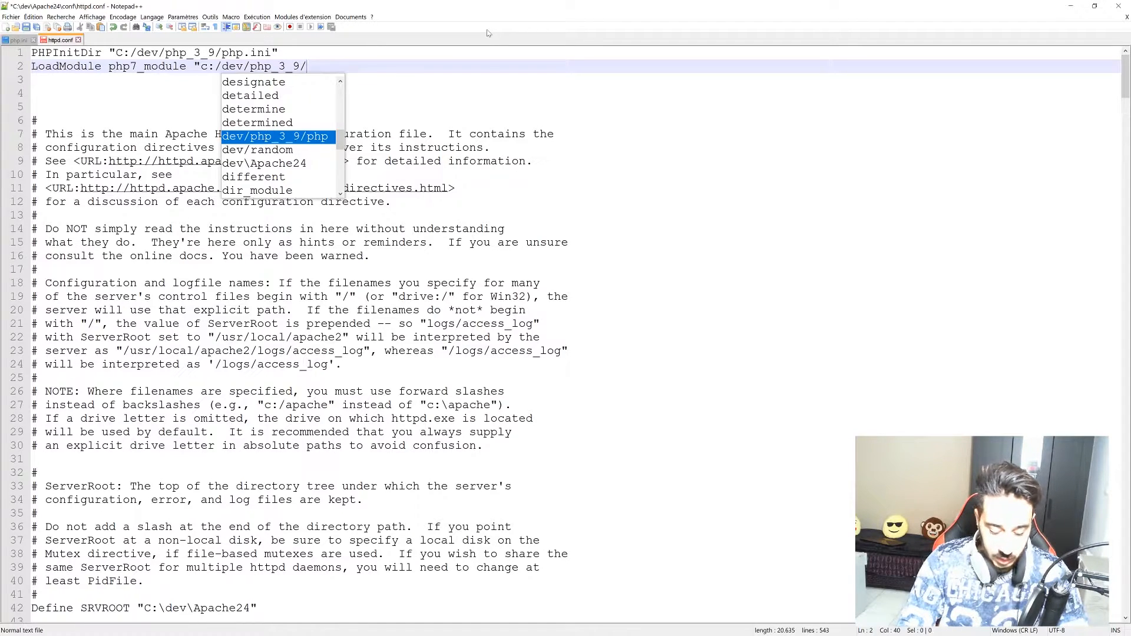
pyautogui.write('apache')
pyautogui.press('BackSpace')
pyautogui.press('BackSpace')
pyautogui.press('BackSpace')
pyautogui.press('BackSpace')
pyautogui.press('BackSpace')
pyautogui.press('BackSpace')
pyautogui.write('php7apache')
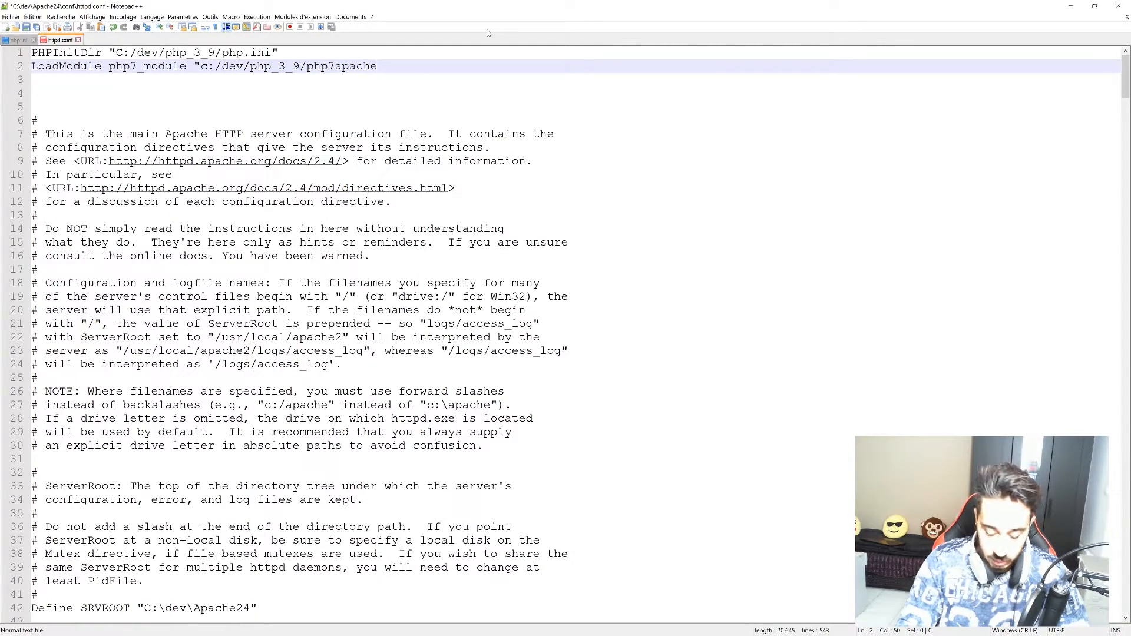
pyautogui.write('2.4.dll"')
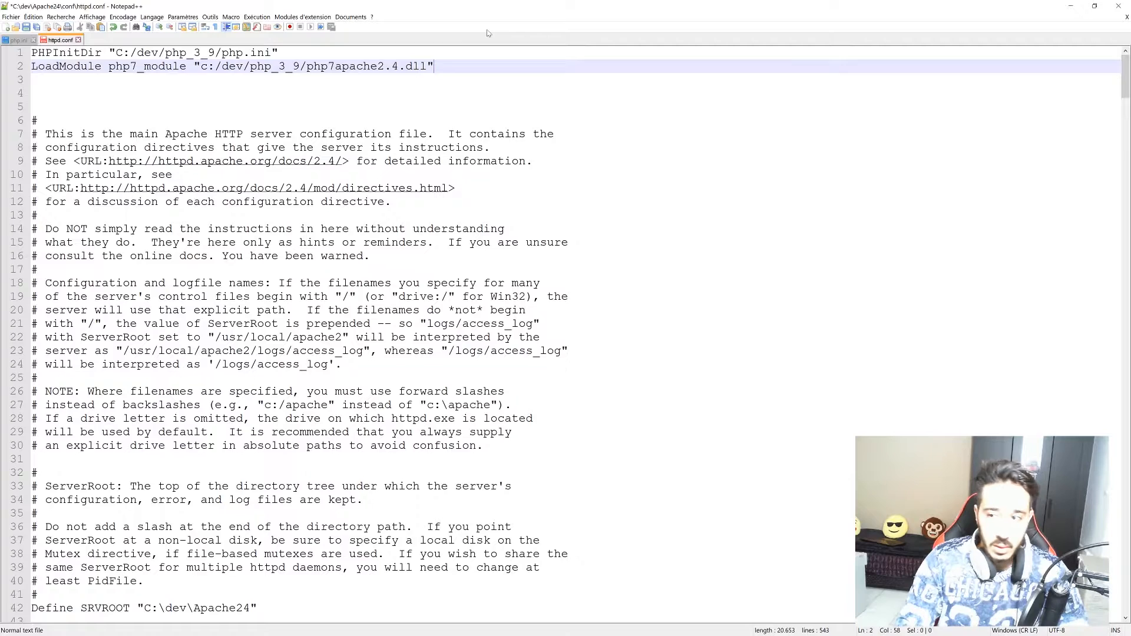
pyautogui.press('Return')
# Add 'AddHandler application/x-httpd-php .php' as line 3 of httpd.conf and save the file.
pyautogui.write('Add')
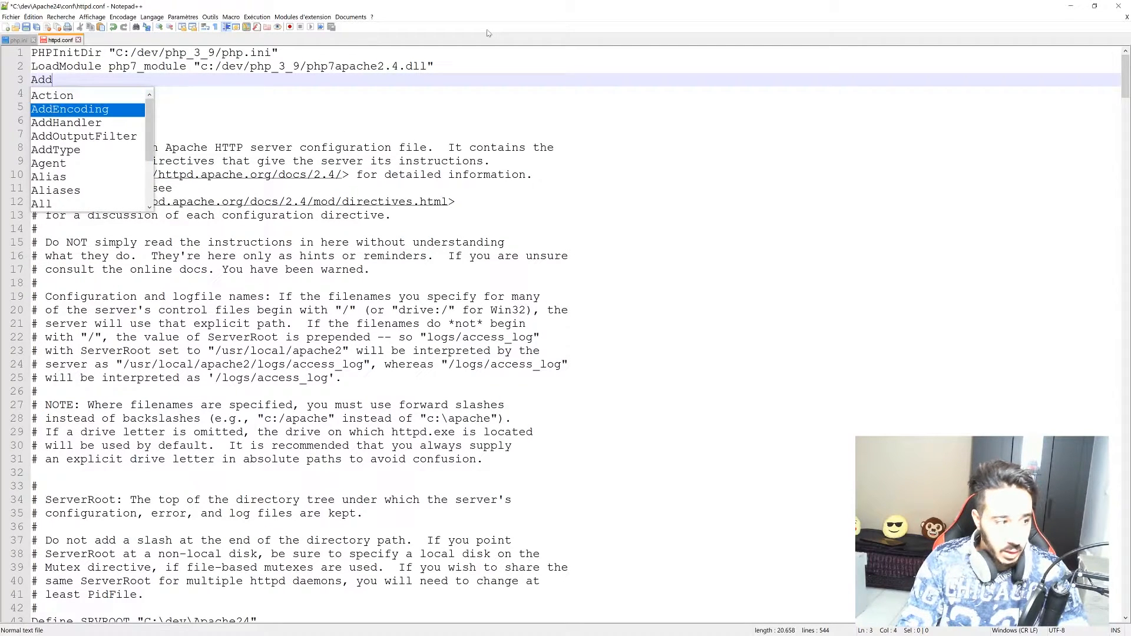
pyautogui.press('Down')
pyautogui.press('Return')
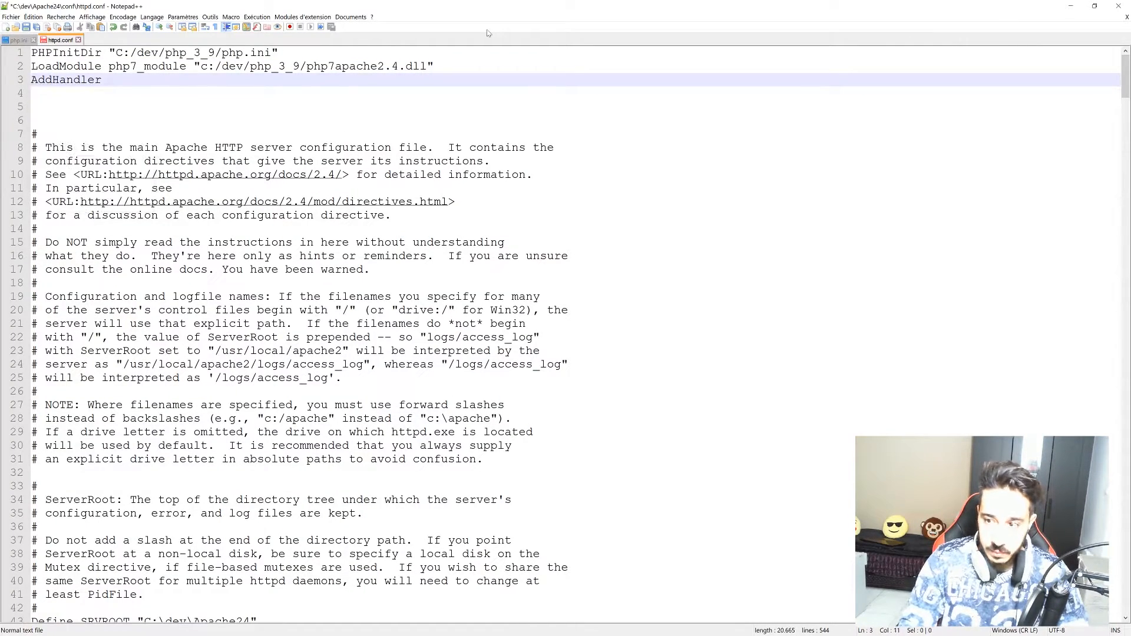
pyautogui.write('app')
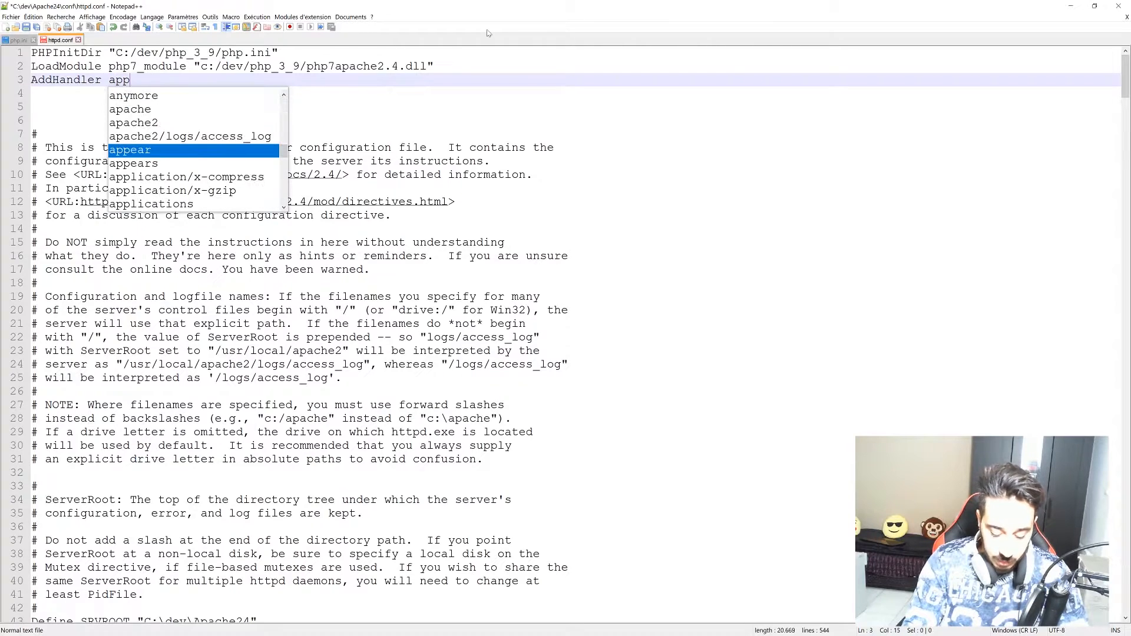
pyautogui.write('lication ')
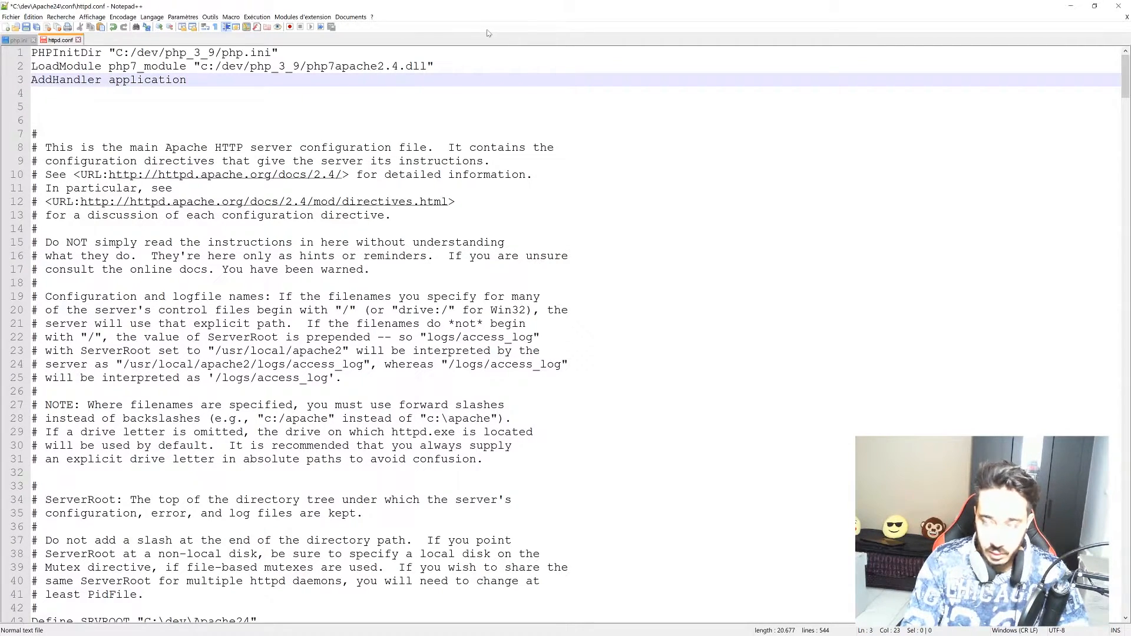
pyautogui.write('/x-httpd')
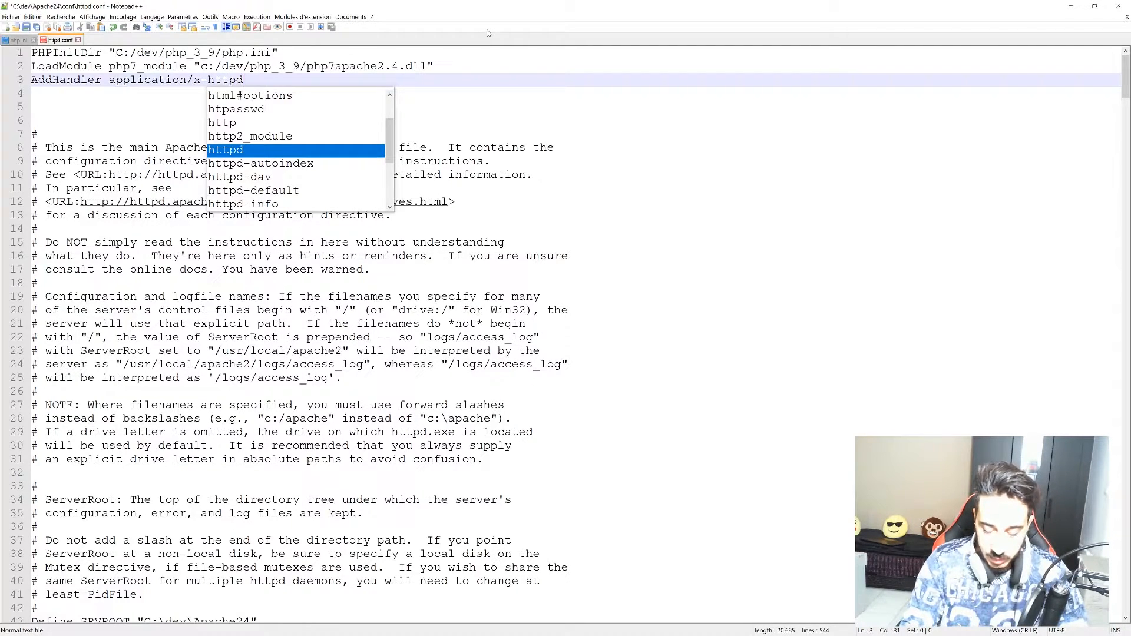
pyautogui.write('-ph')
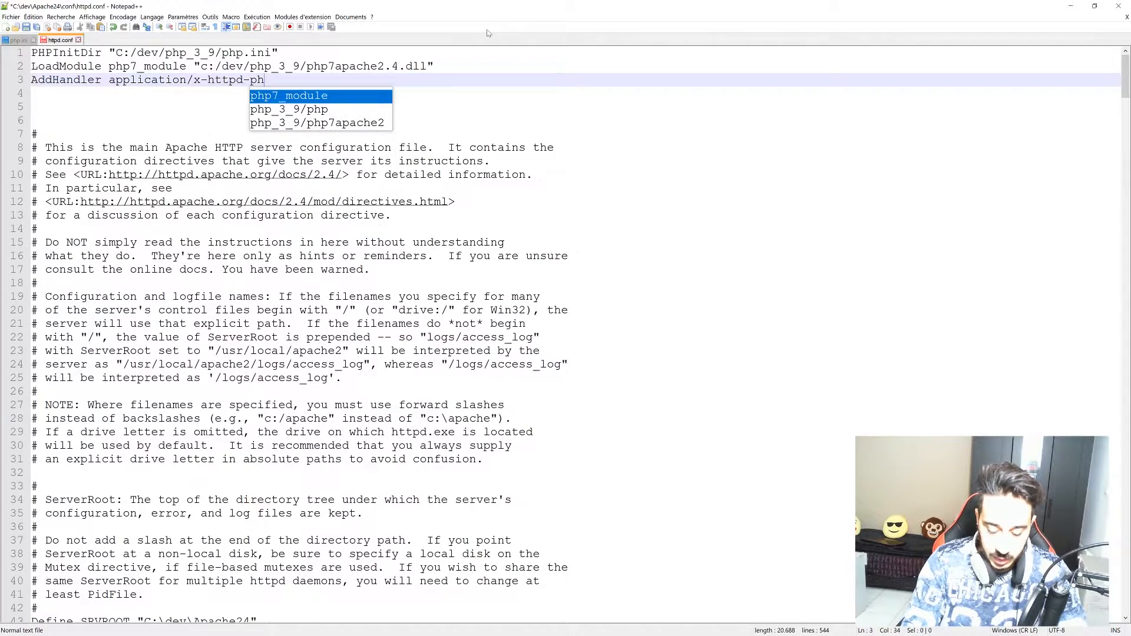
pyautogui.write('p .php')
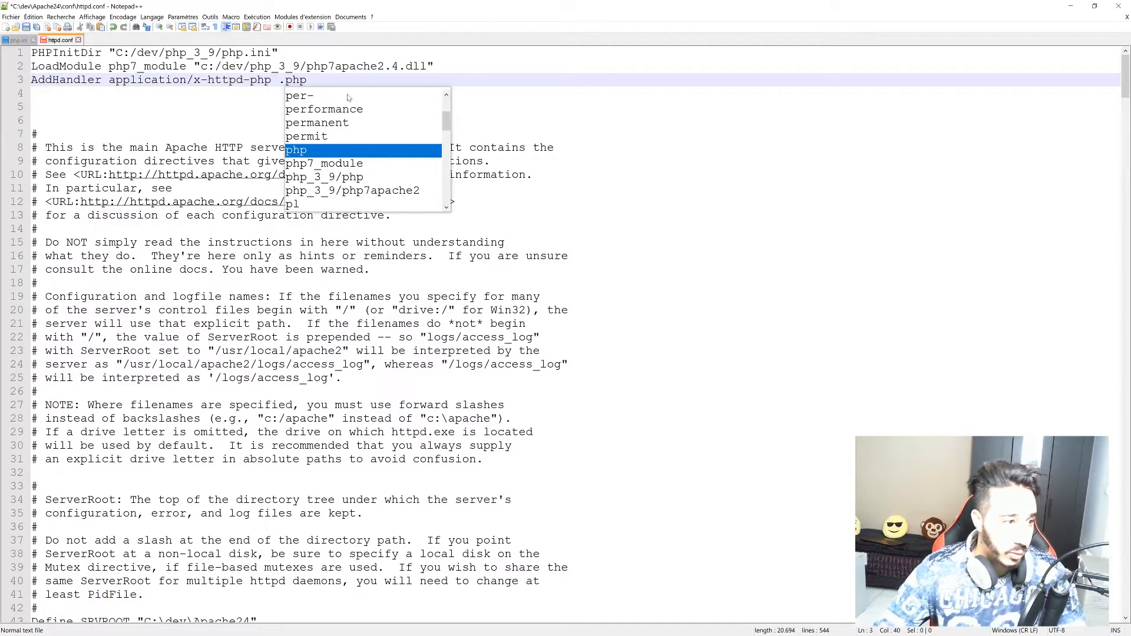
pyautogui.press('Escape')
pyautogui.hotkey('ctrl', 's')
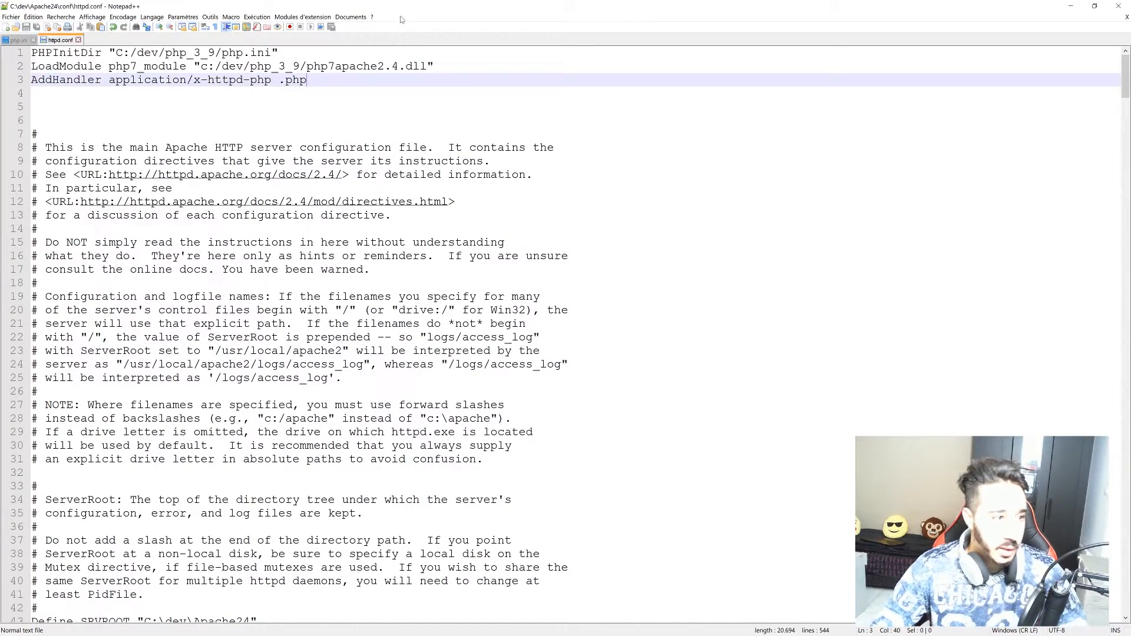
# Restore the Notepad++ window and go up to the C:\dev folder in File Explorer.
pyautogui.moveTo(412, 6); pyautogui.dragTo(447, 257)
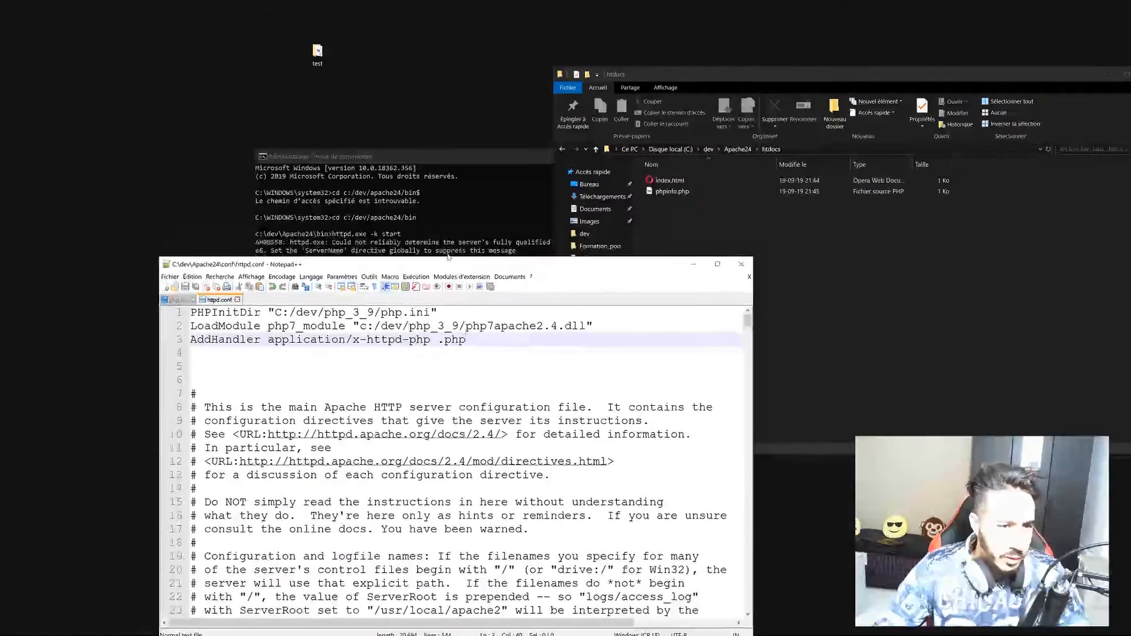
pyautogui.click(708, 149)
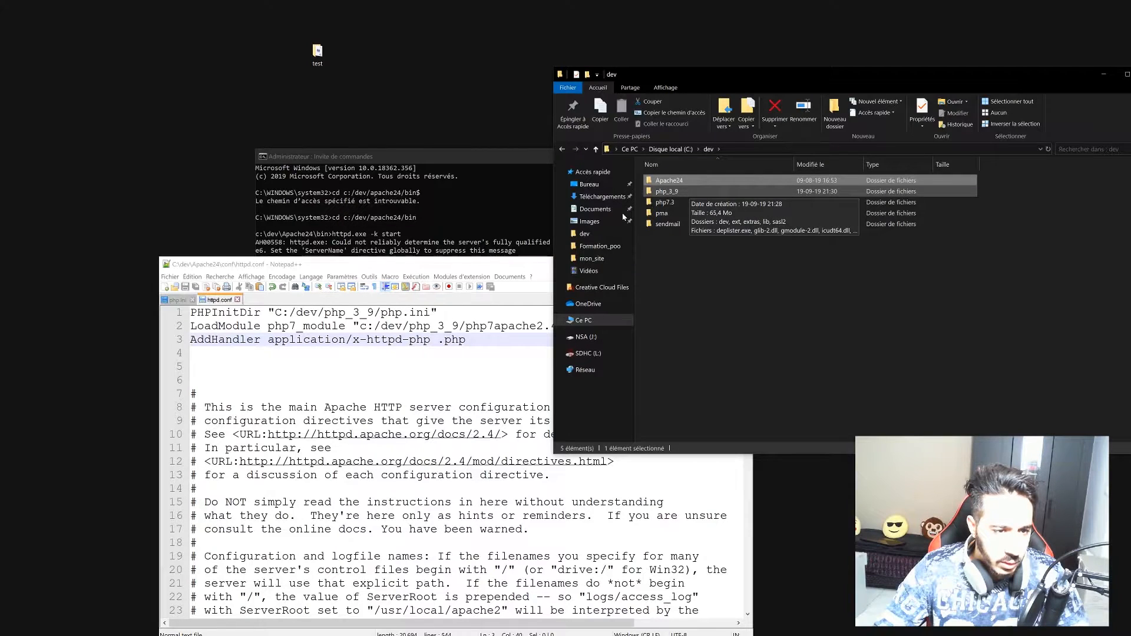
# Stop the running Apache server from the Command Prompt.
pyautogui.hotkey('alt', 'Tab')
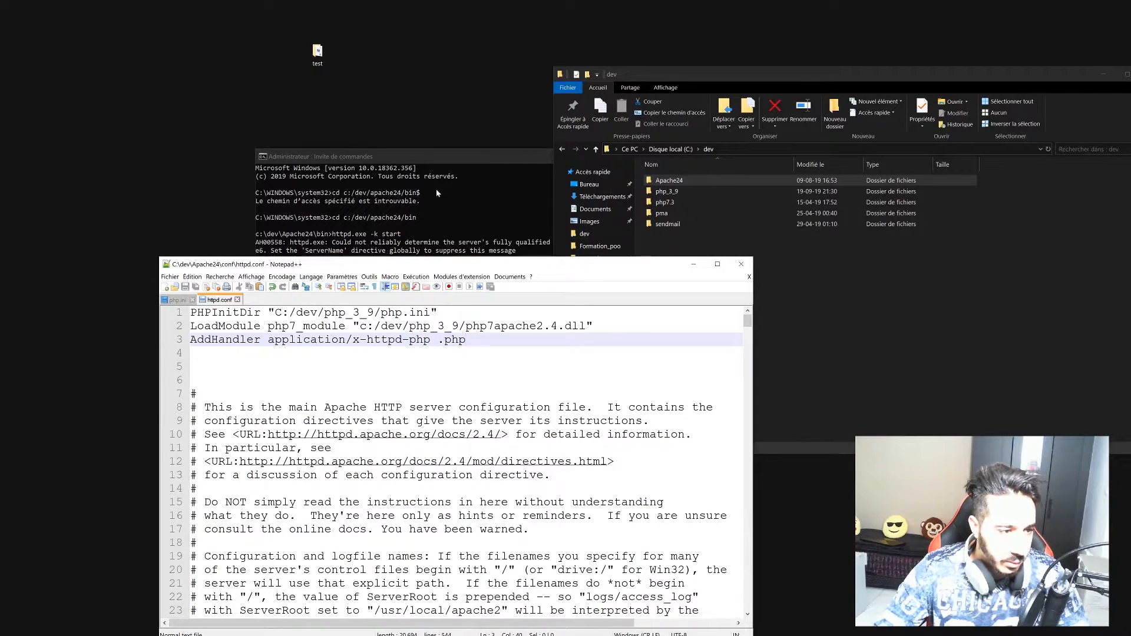
pyautogui.click(430, 154)
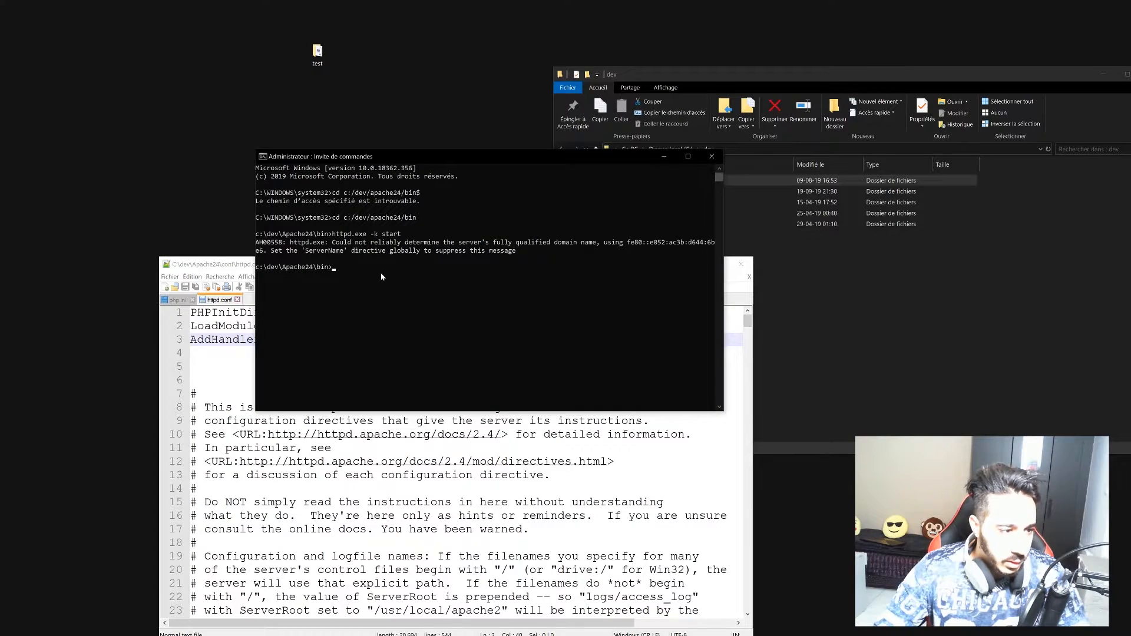
pyautogui.write('httpd.exe -k stop')
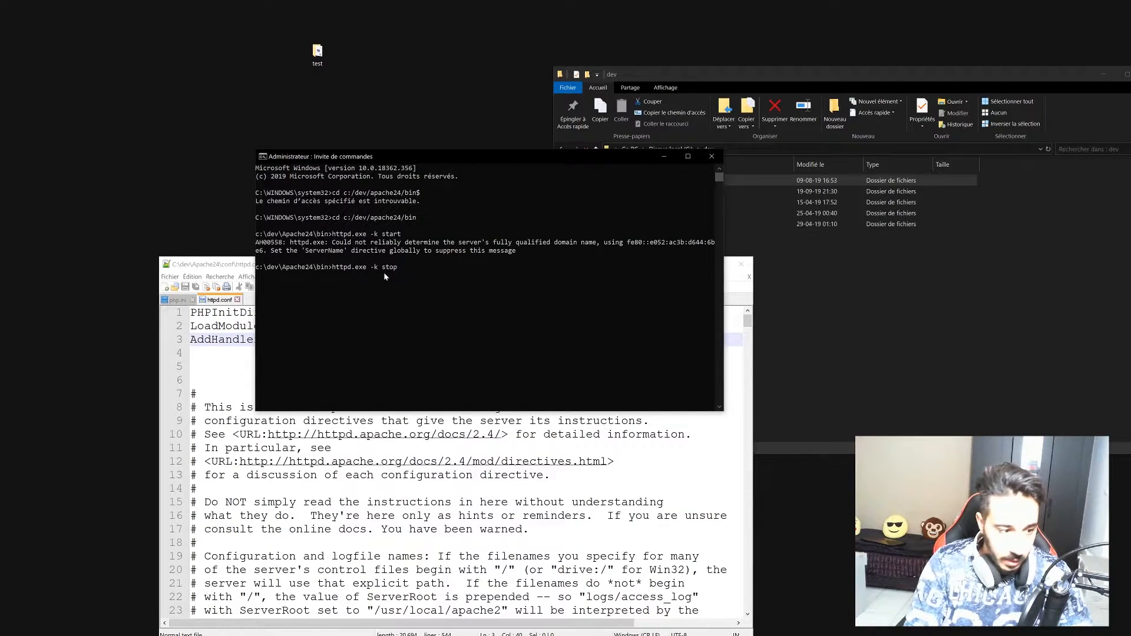
pyautogui.press('Return')
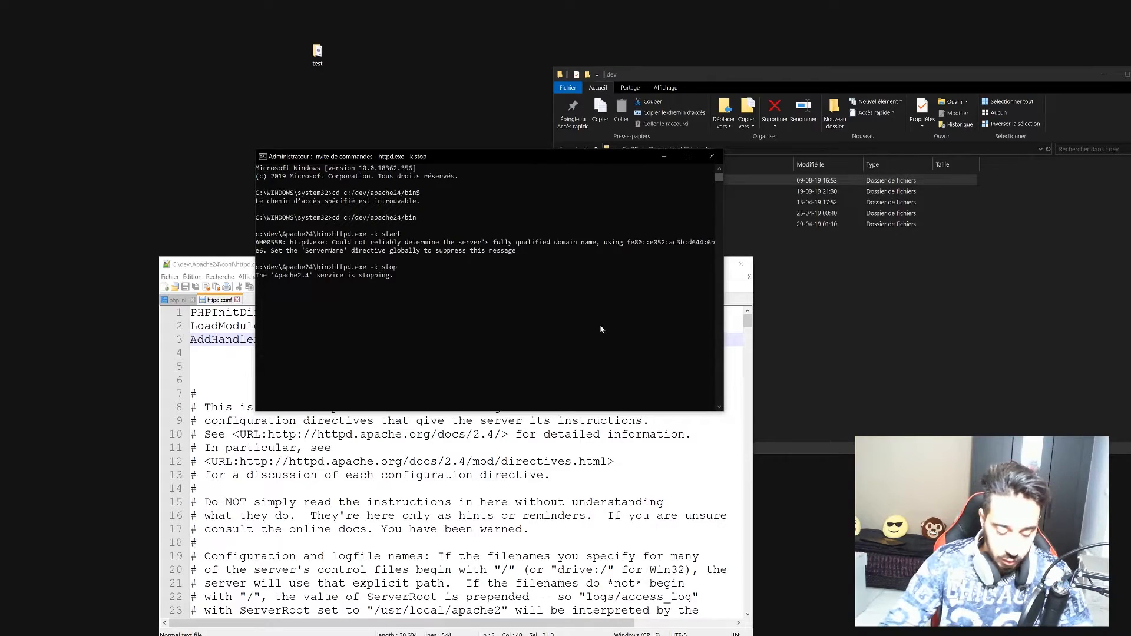
# Run httpd.exe -k start, which fails loading php7apache2.4.dll on line 2 of httpd.conf.
pyautogui.write('htpasswd.exe')
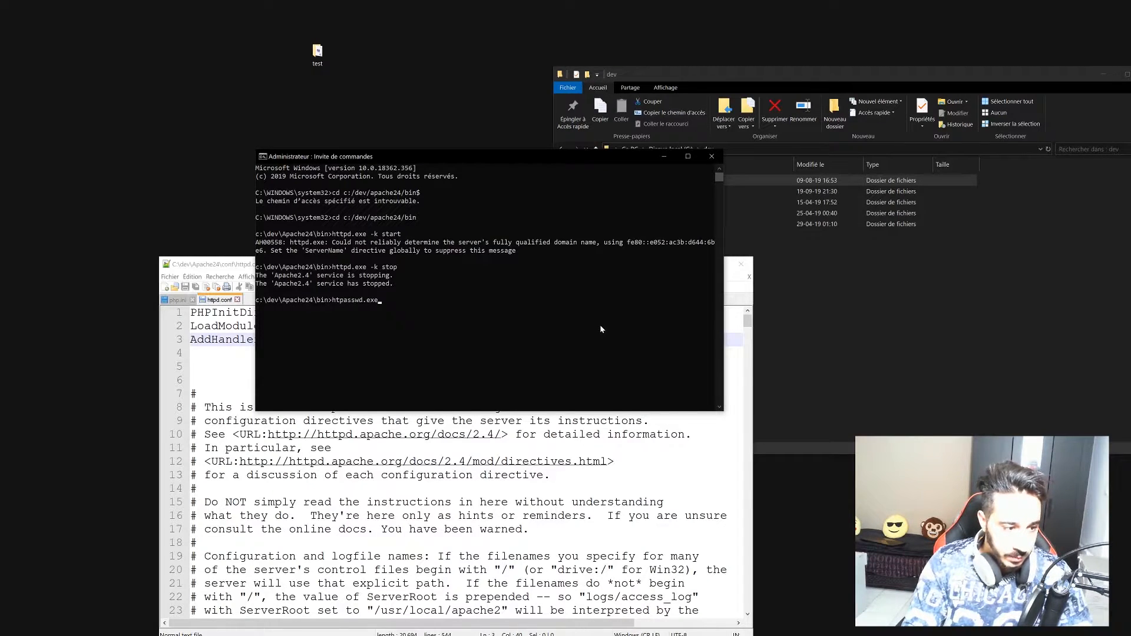
pyautogui.press('BackSpace')
pyautogui.press('BackSpace')
pyautogui.press('BackSpace')
pyautogui.press('BackSpace')
pyautogui.press('BackSpace')
pyautogui.press('BackSpace')
pyautogui.press('BackSpace')
pyautogui.press('BackSpace')
pyautogui.press('BackSpace')
pyautogui.press('BackSpace')
pyautogui.press('BackSpace')
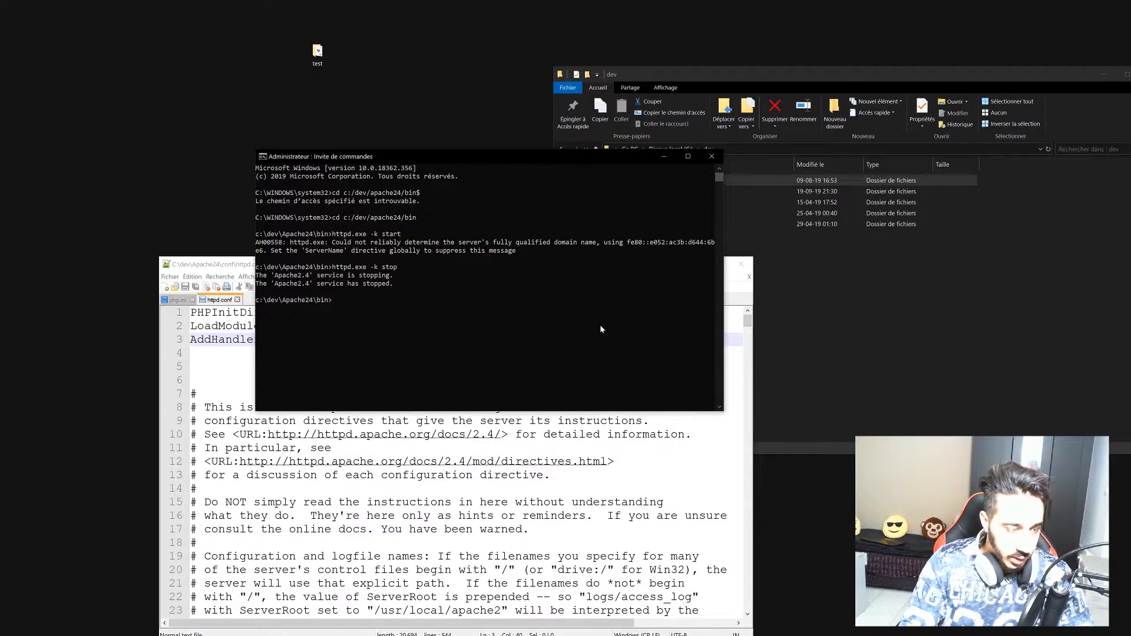
pyautogui.write('httpd.exe -k')
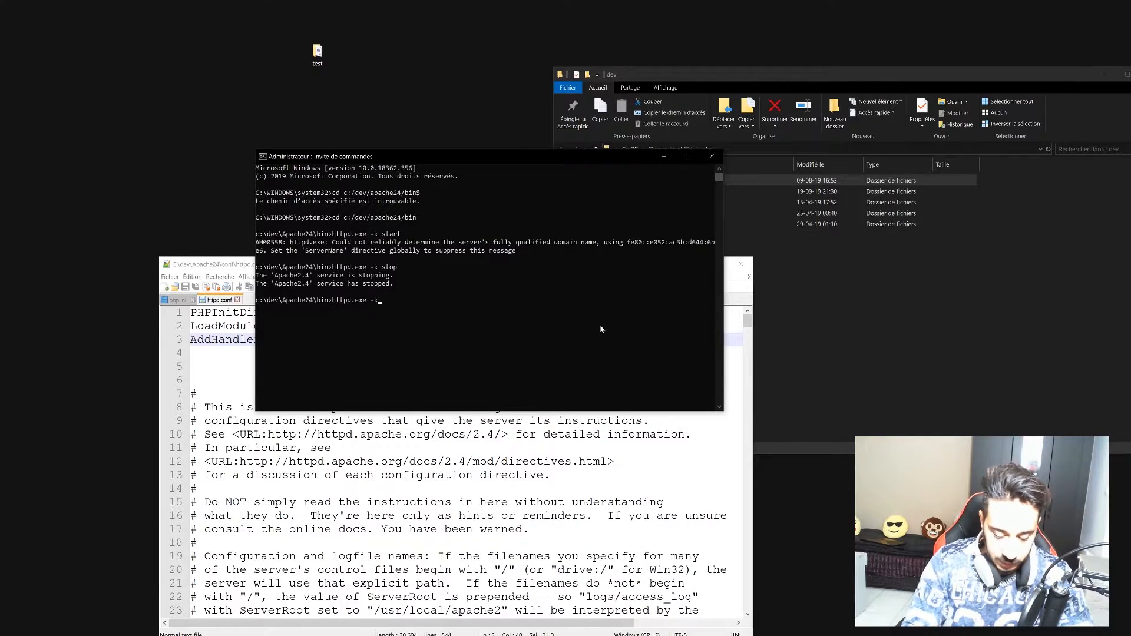
pyautogui.write(' star')
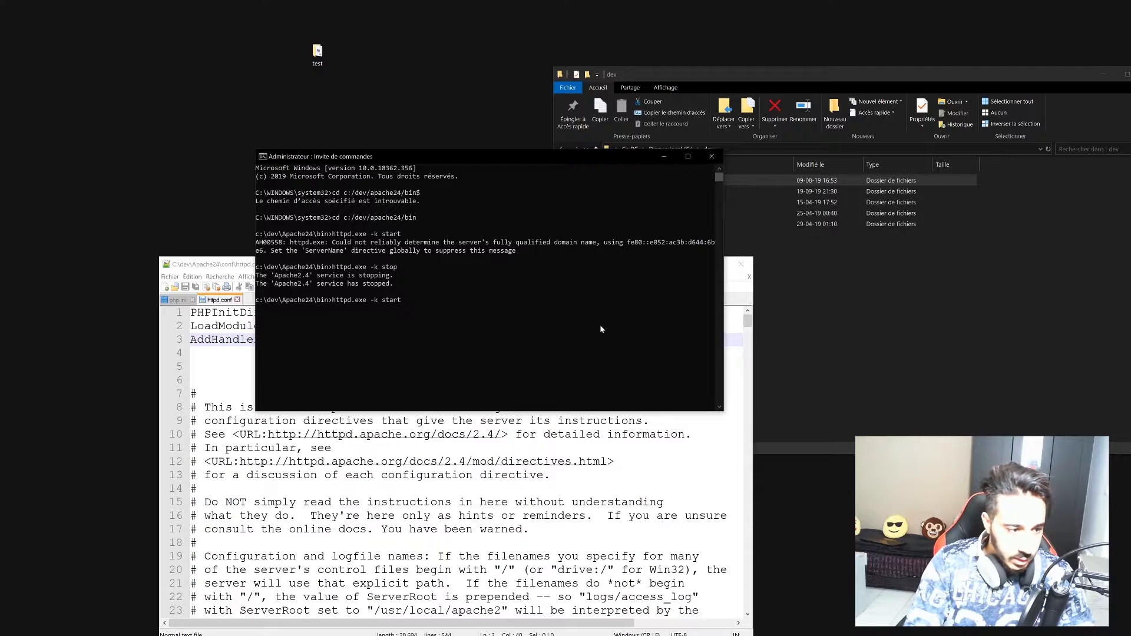
pyautogui.write('t')
pyautogui.press('Return')
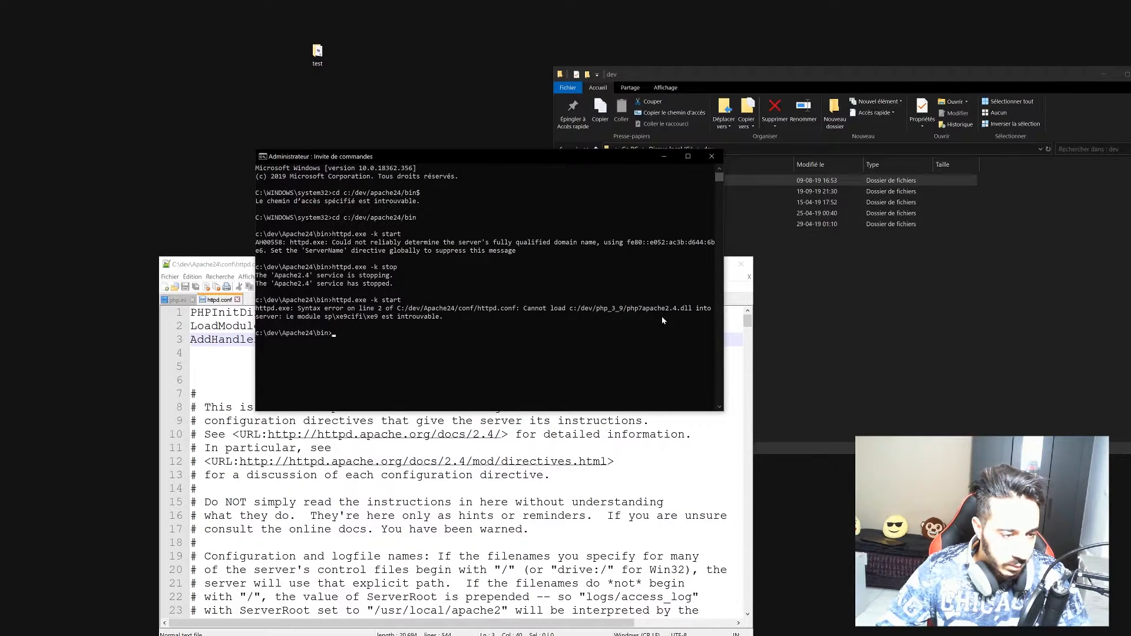
pyautogui.click(654, 449)
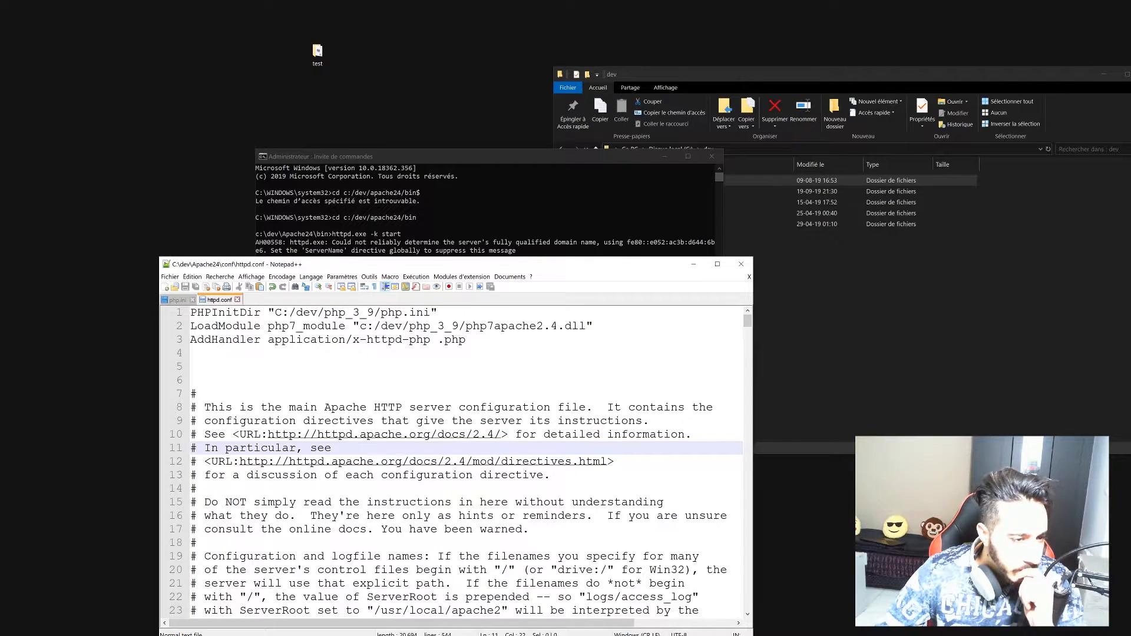
# Open the php_3_9 folder under dev and scroll to the module DLL.
pyautogui.click(721, 87)
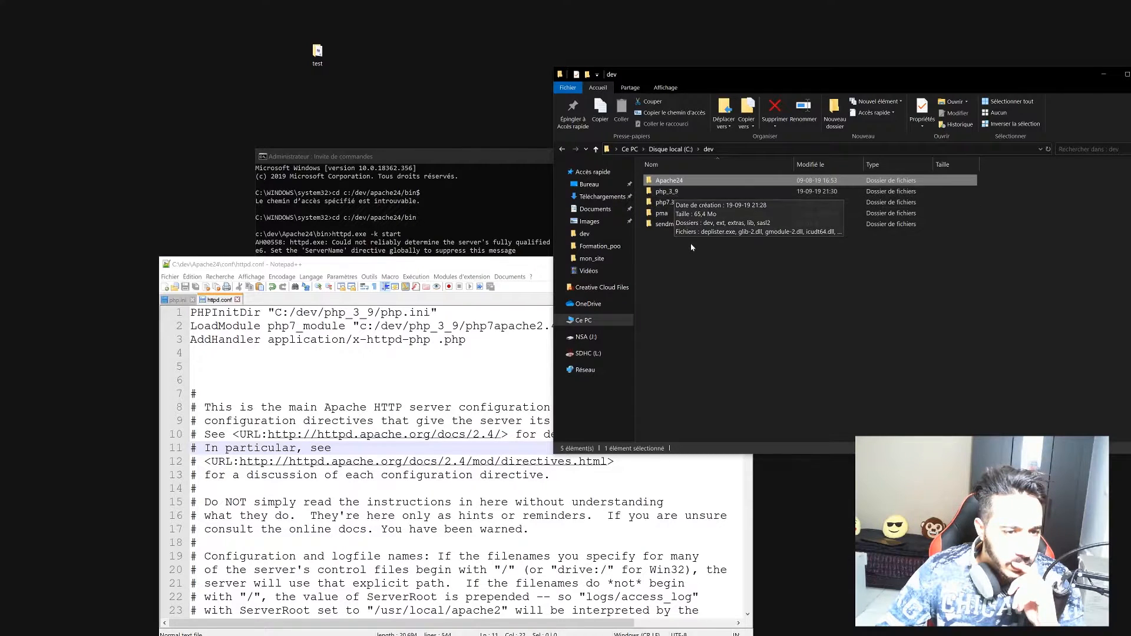
pyautogui.doubleClick(680, 193)
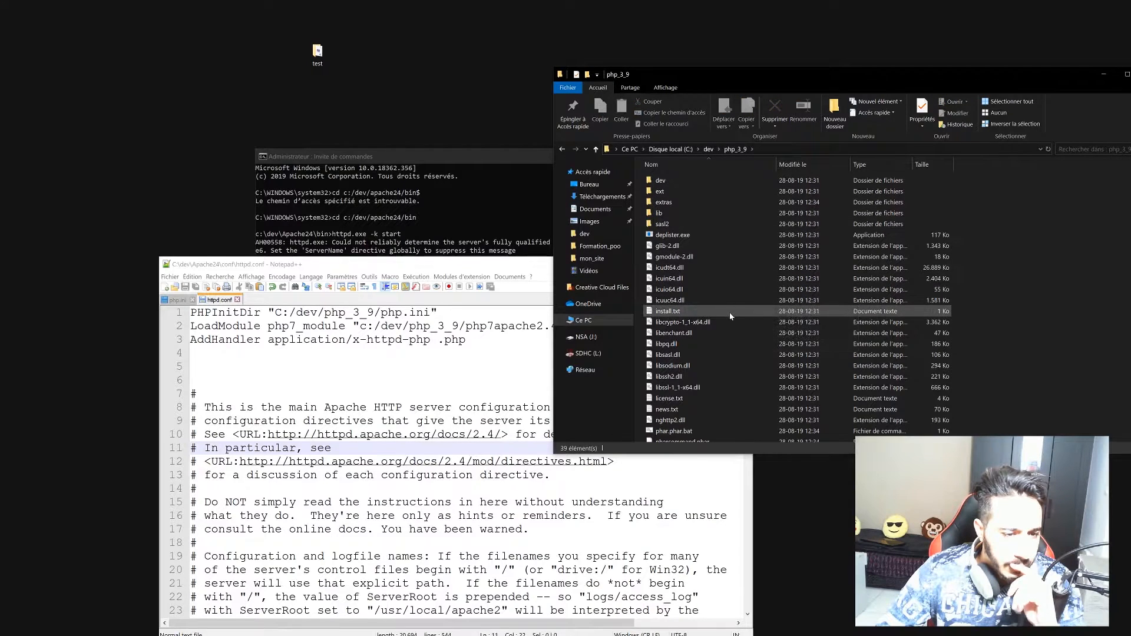
pyautogui.scroll(-1, 736, 348)
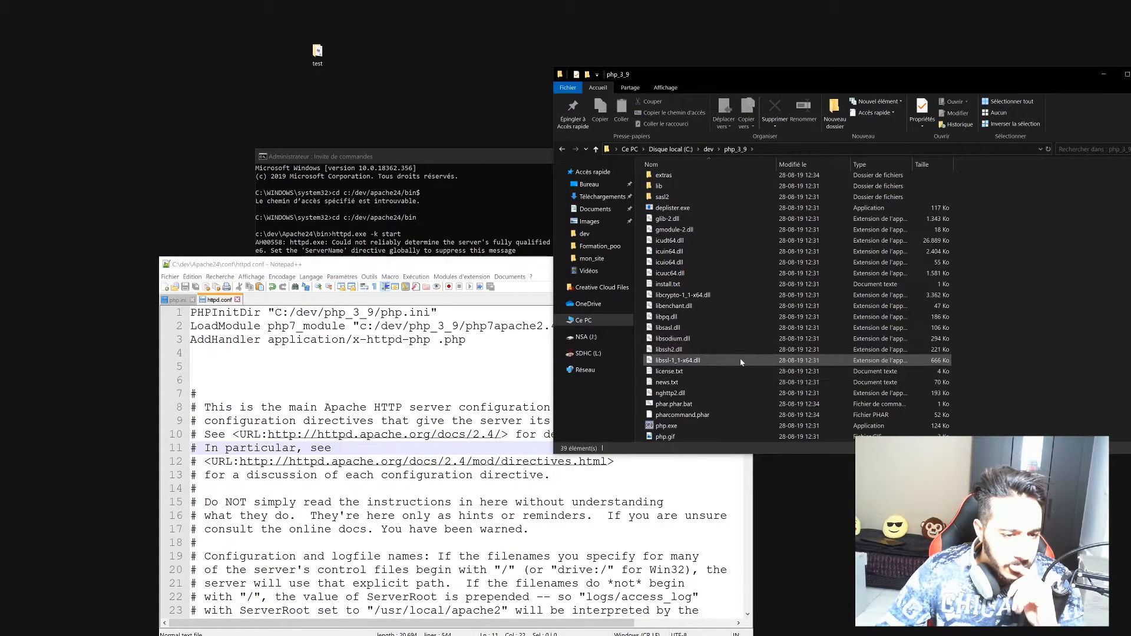
pyautogui.scroll(-3, 740, 358)
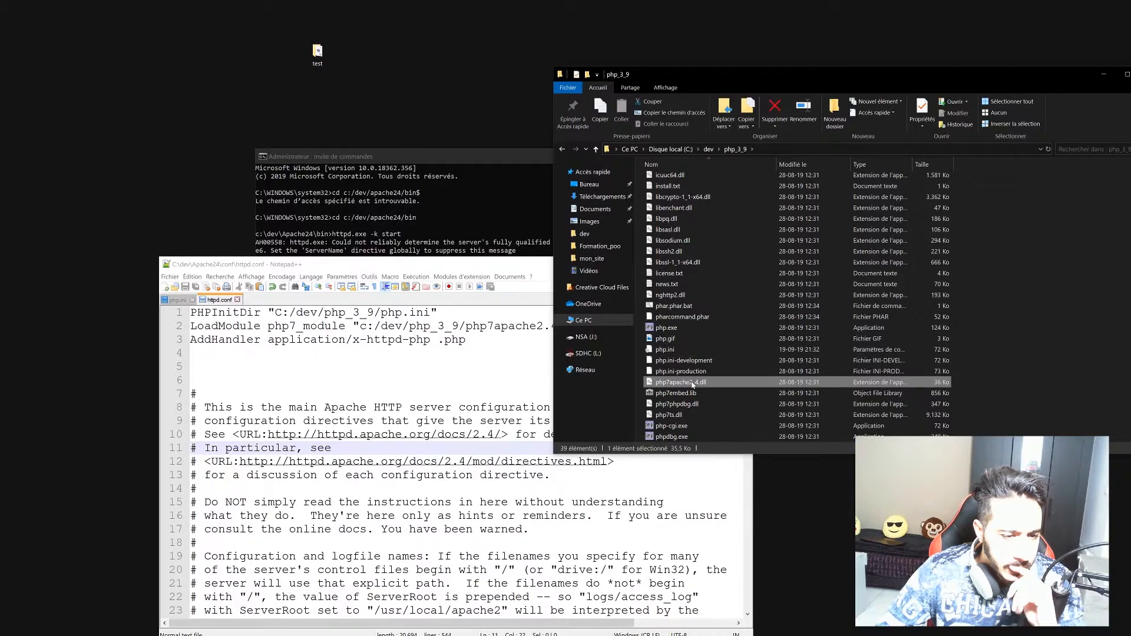
# Copy the real file name php7apache2_4.dll and select php7apache2.4.dll on line 2 of httpd.conf.
pyautogui.rightClick(693, 384)
pyautogui.click(718, 358)
pyautogui.press('Return')
pyautogui.rightClick(699, 383)
pyautogui.click(732, 364)
pyautogui.moveTo(709, 382); pyautogui.dragTo(656, 383)
pyautogui.hotkey('ctrl', 'c')
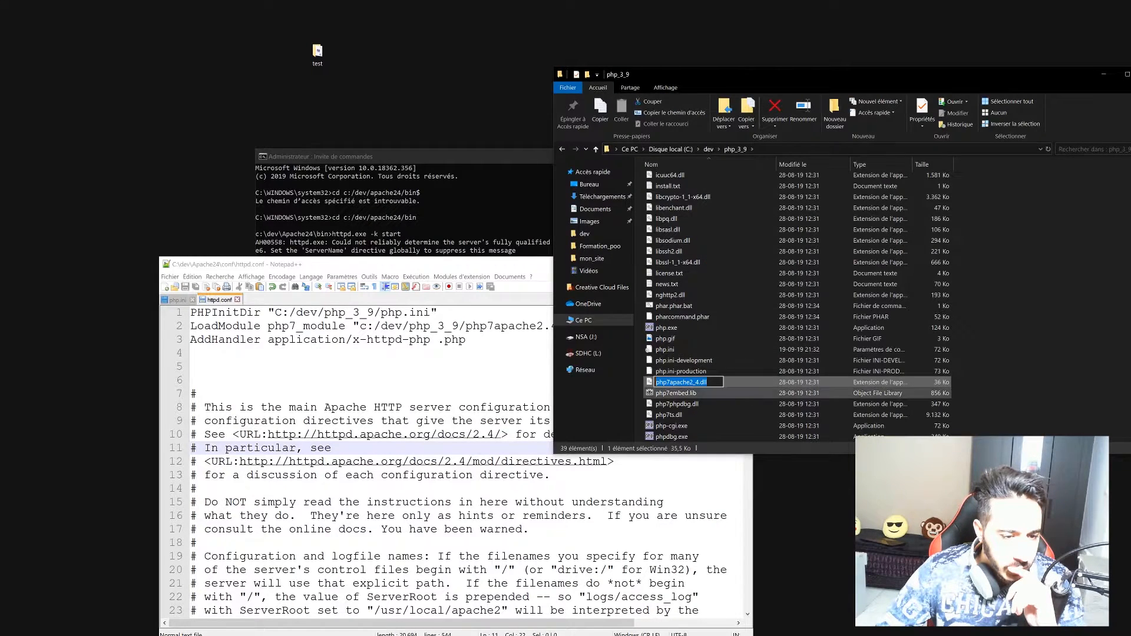
pyautogui.rightClick(668, 384)
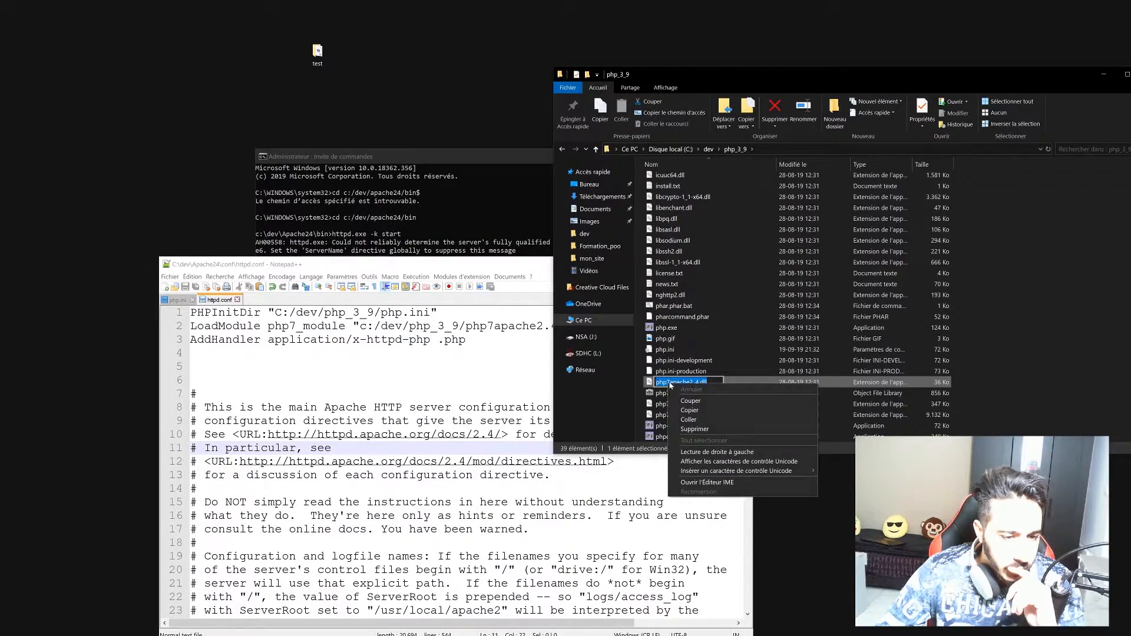
pyautogui.click(708, 409)
pyautogui.click(500, 326)
pyautogui.moveTo(465, 326); pyautogui.dragTo(587, 326)
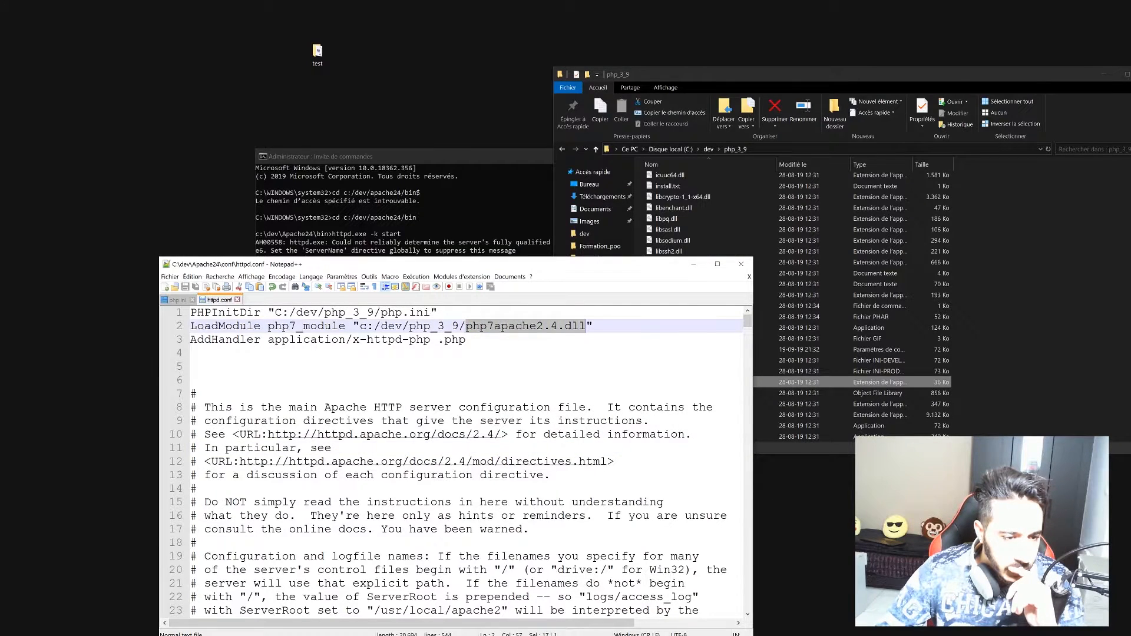
# Paste php7apache2_4.dll into line 2, change the drive letter to uppercase C, and save httpd.conf.
pyautogui.rightClick(569, 326)
pyautogui.click(586, 347)
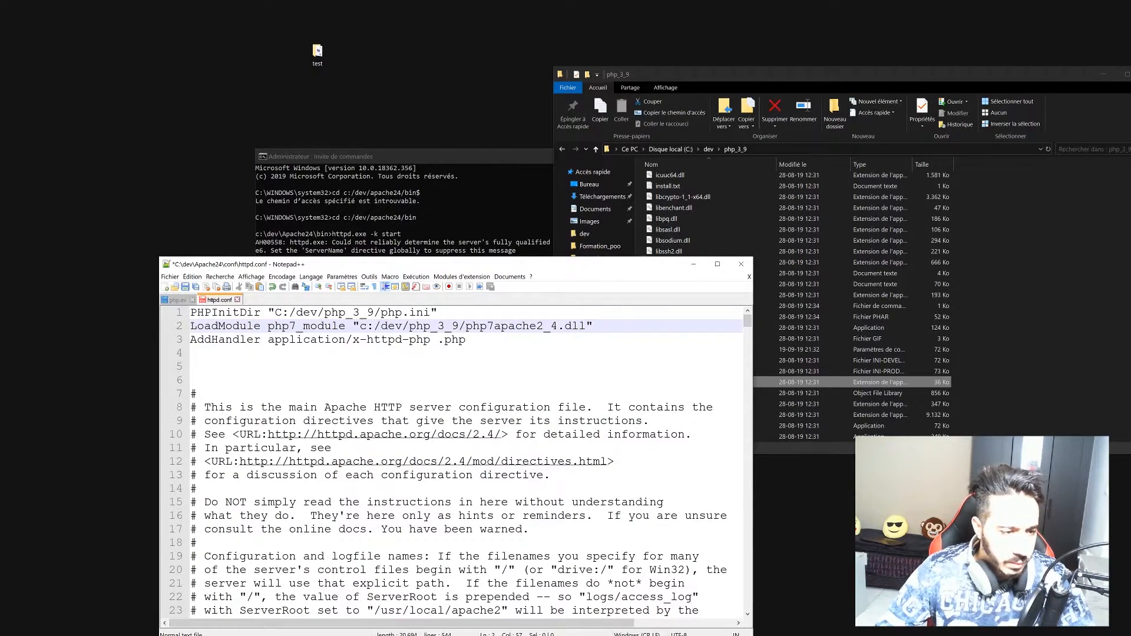
pyautogui.click(366, 327)
pyautogui.press('BackSpace')
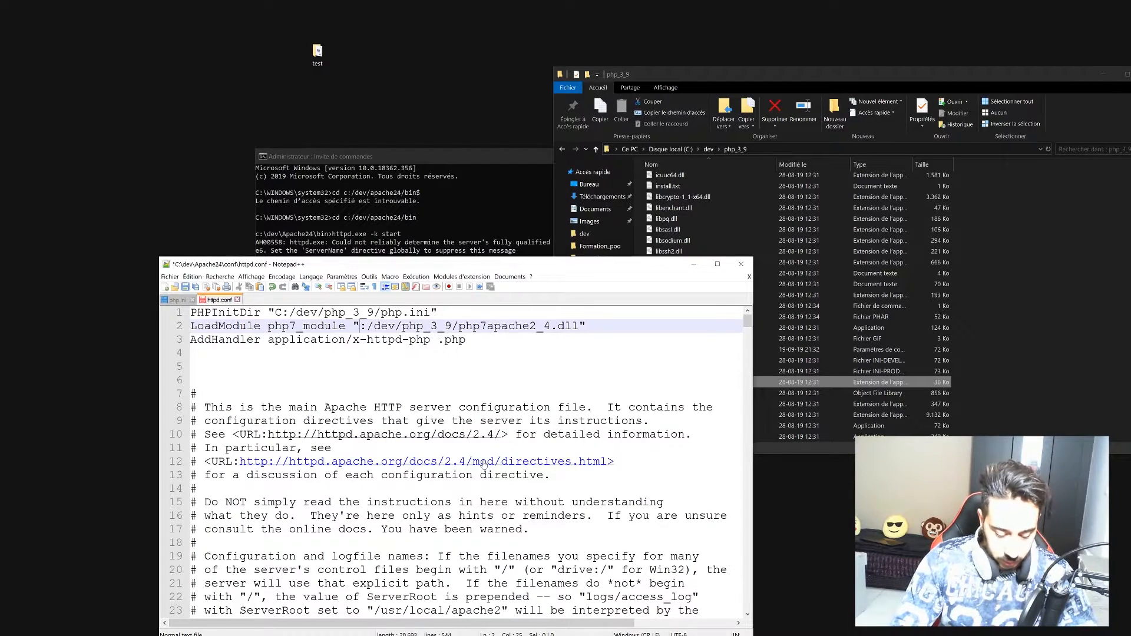
pyautogui.write('C')
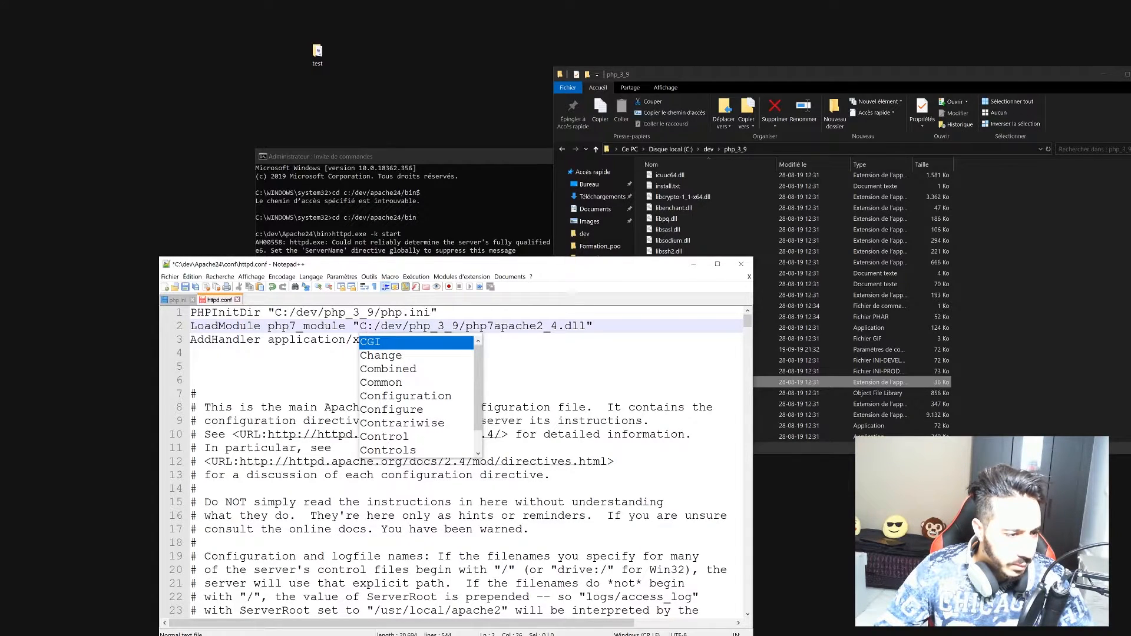
pyautogui.click(332, 340)
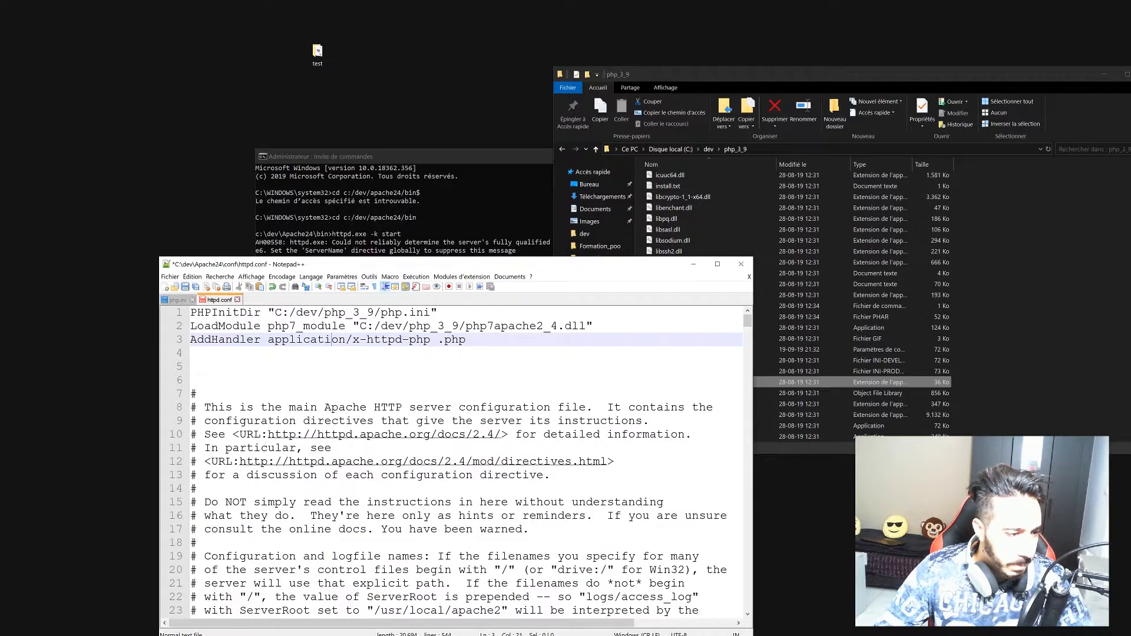
pyautogui.press('End')
pyautogui.hotkey('ctrl', 's')
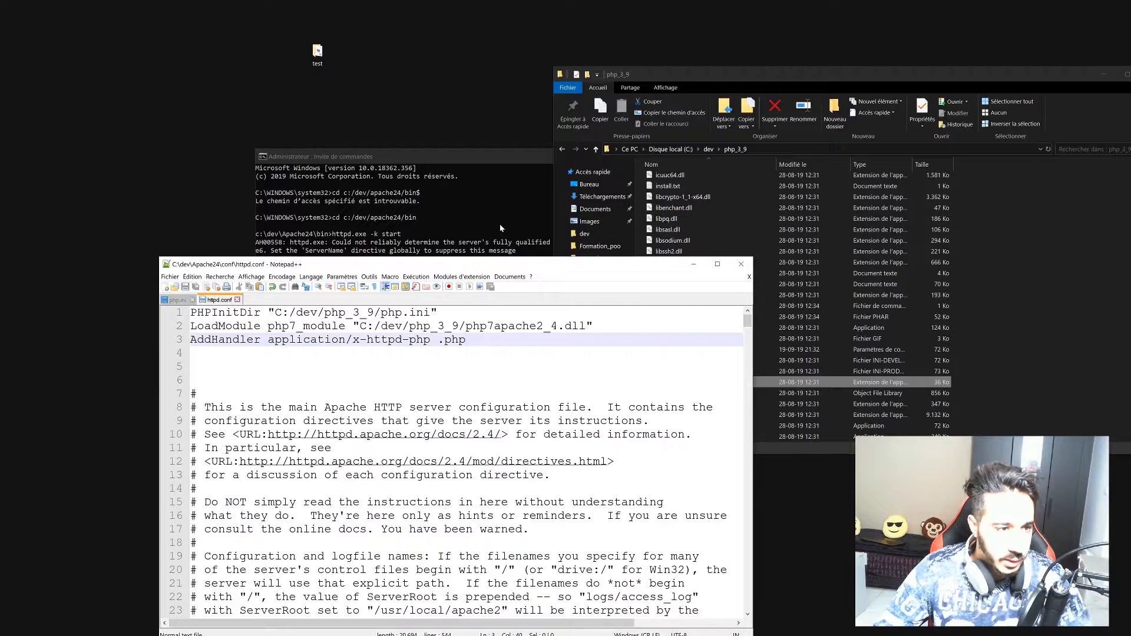
pyautogui.click(443, 159)
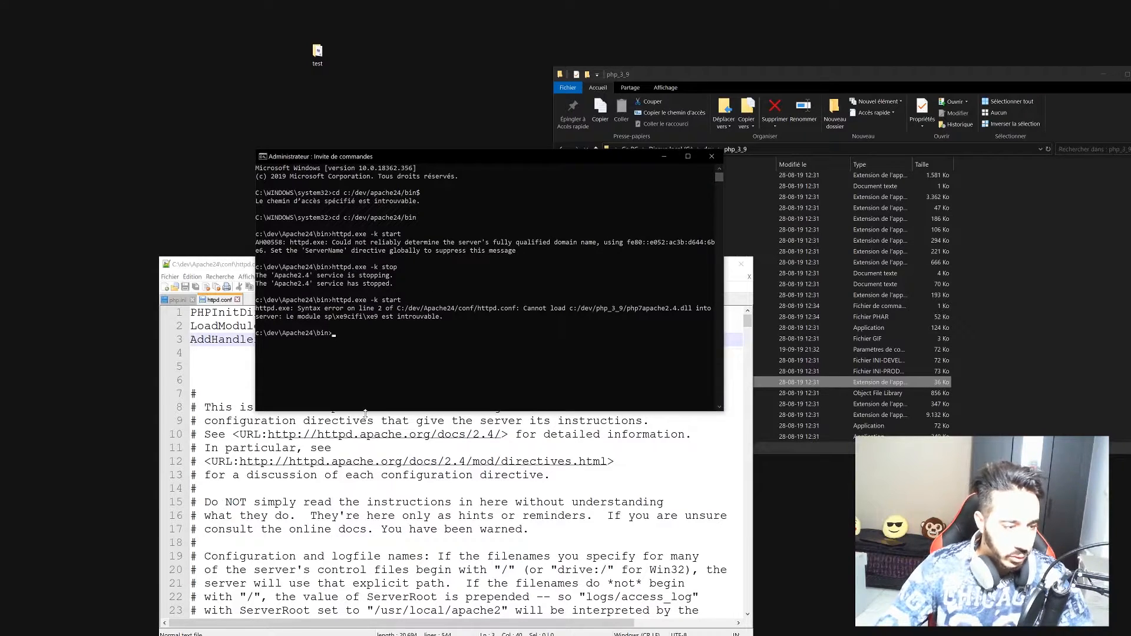
# Retry httpd.exe -k start, then replace line 1 of httpd.conf with the PHPIniDir directive and save.
pyautogui.press('Up')
pyautogui.press('Return')
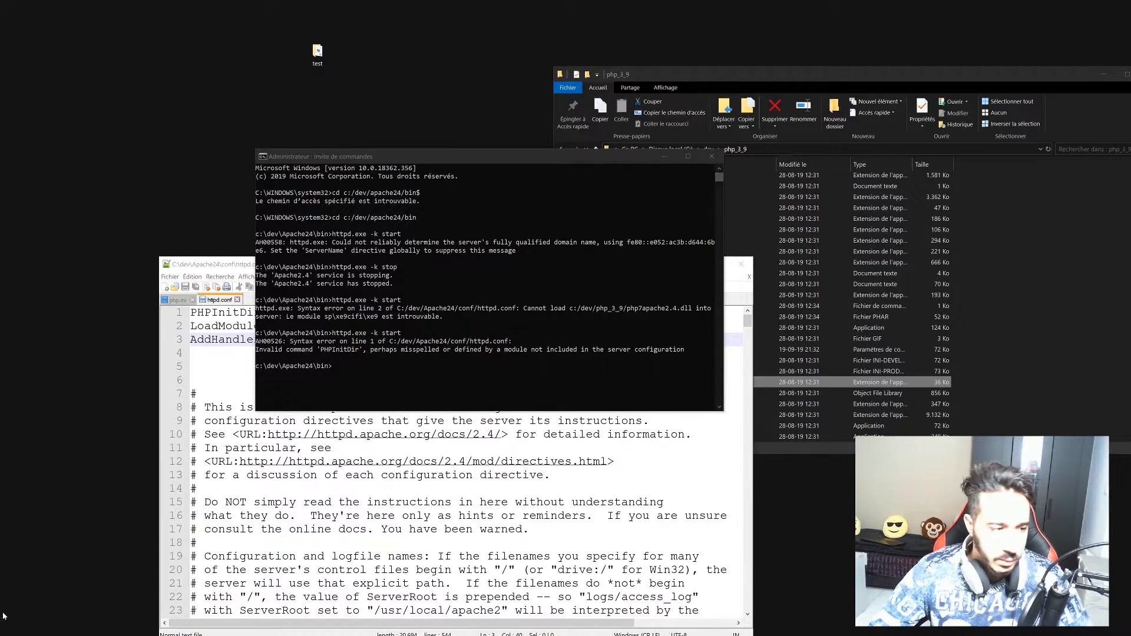
pyautogui.click(330, 489)
pyautogui.click(459, 313)
pyautogui.moveTo(437, 312); pyautogui.dragTo(191, 312)
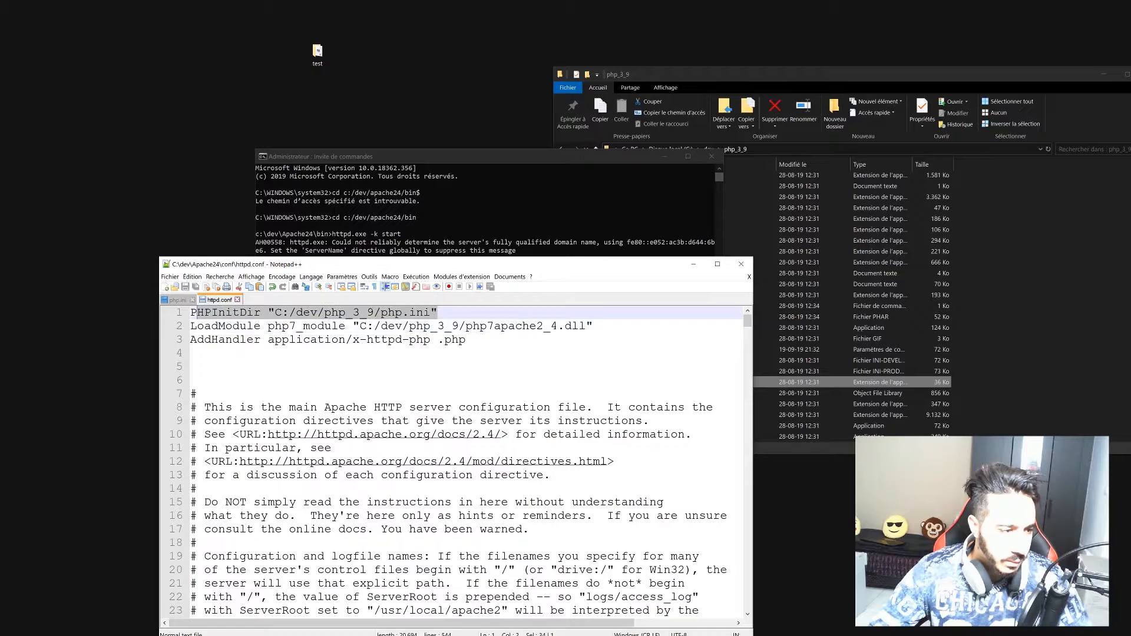
pyautogui.rightClick(195, 313)
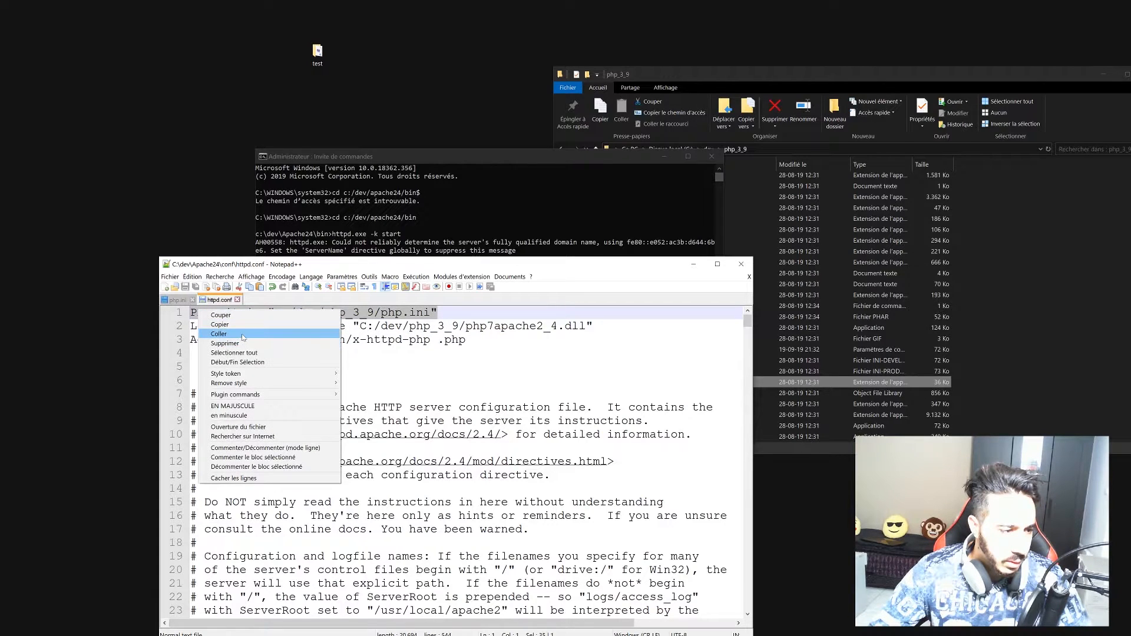
pyautogui.click(219, 334)
pyautogui.hotkey('ctrl', 's')
# Rerun httpd.exe -k start, which now shows only the ServerName warning.
pyautogui.click(459, 250)
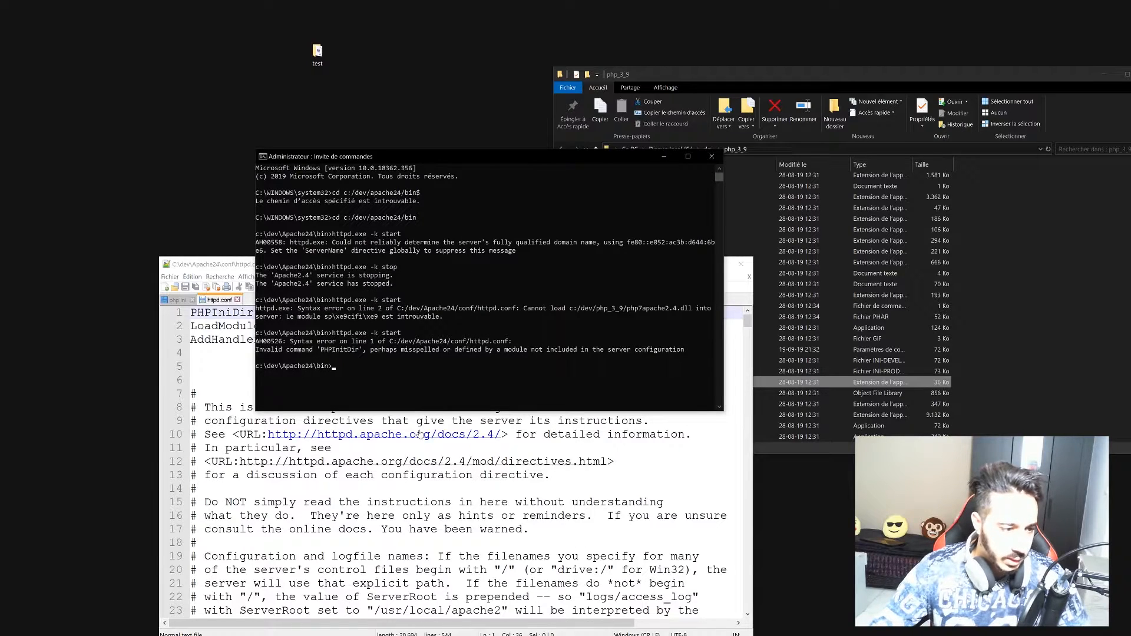
pyautogui.press('Up')
pyautogui.press('Return')
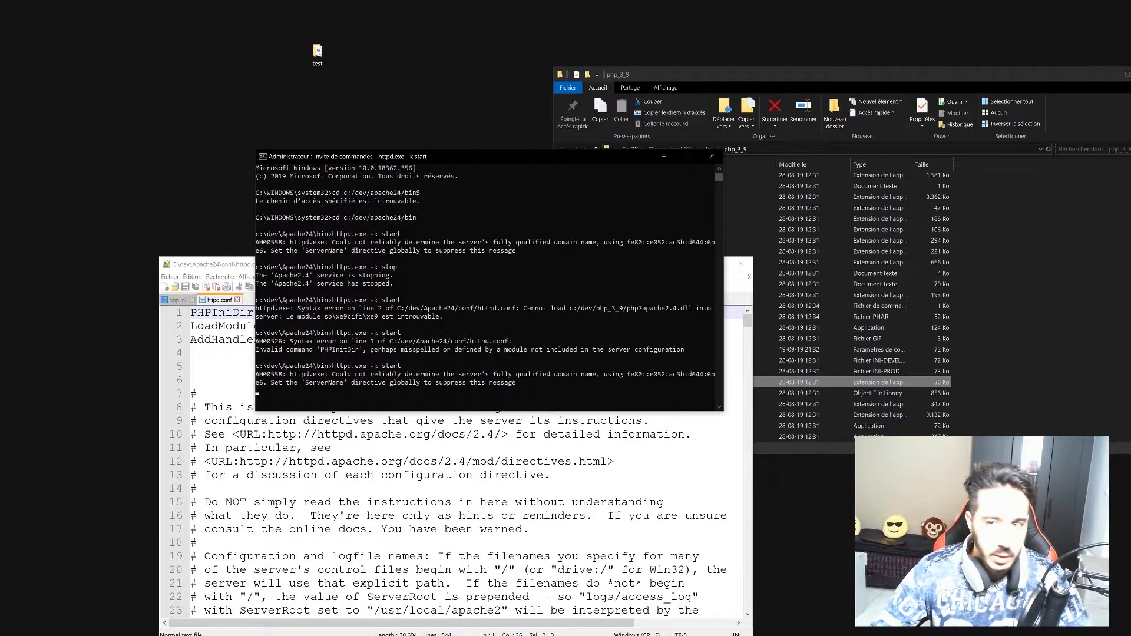
# Reload localhost/phpinfo.php in Vivaldi to display the PHP Version 7.3.9 information page.
pyautogui.hotkey('alt', 'Tab')
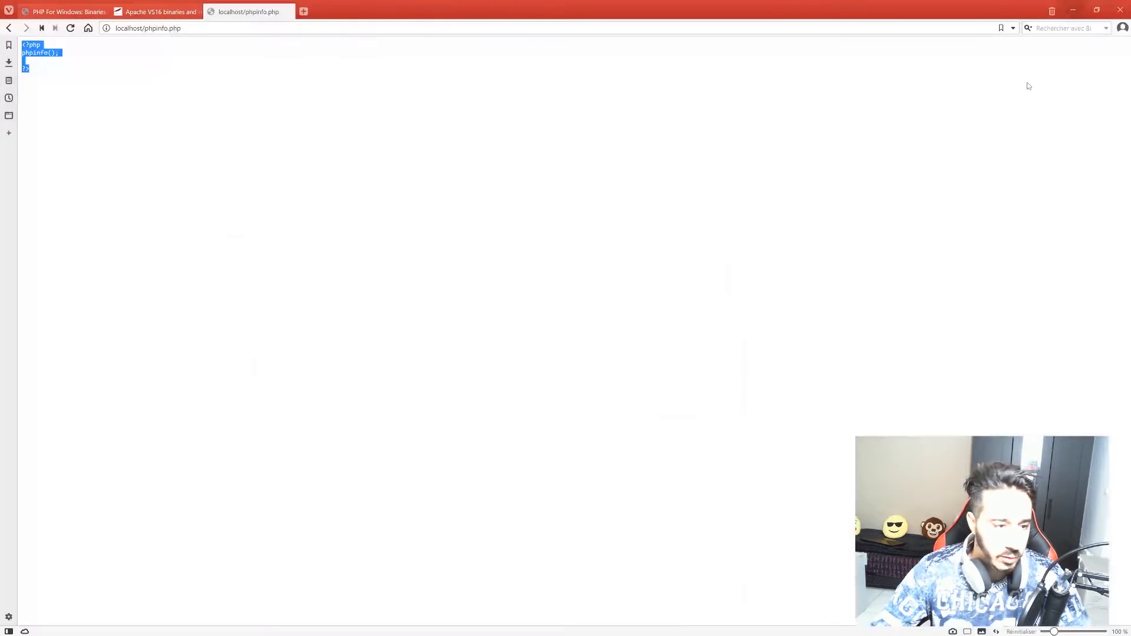
pyautogui.click(165, 28)
pyautogui.click(89, 61)
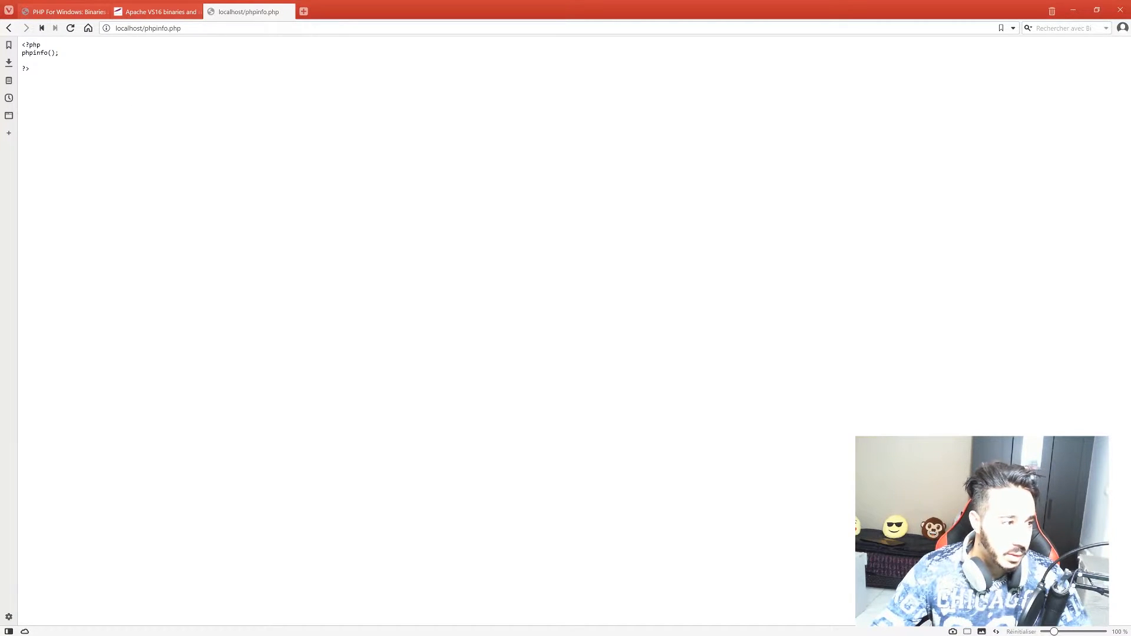
pyautogui.hotkey('ctrl', 'l')
pyautogui.press('Return')
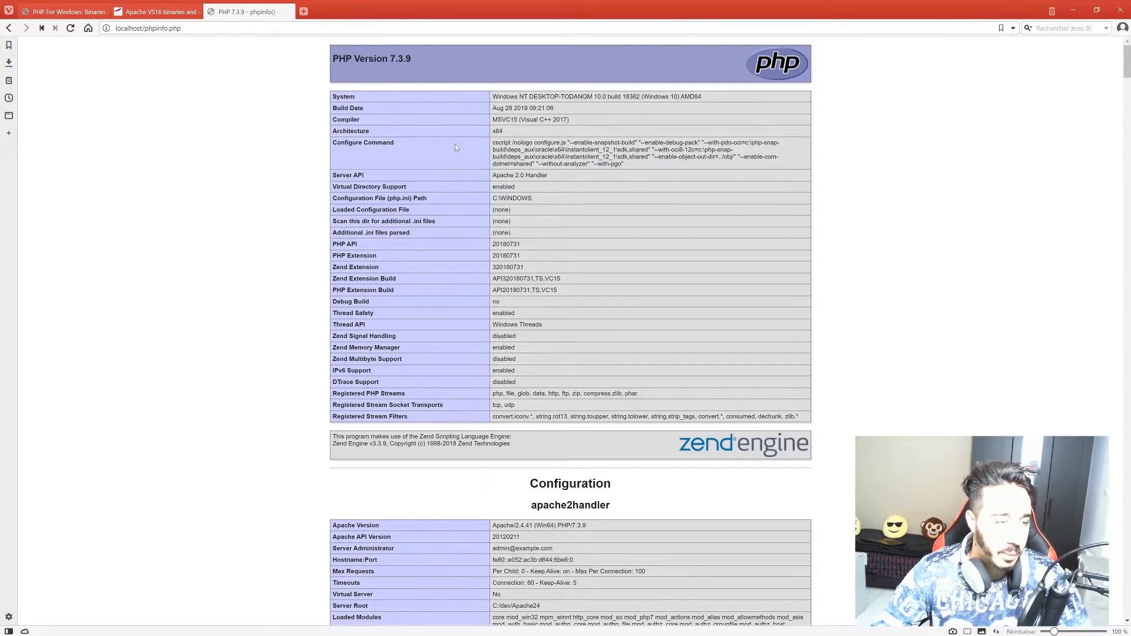
pyautogui.scroll(-10, 433, 114)
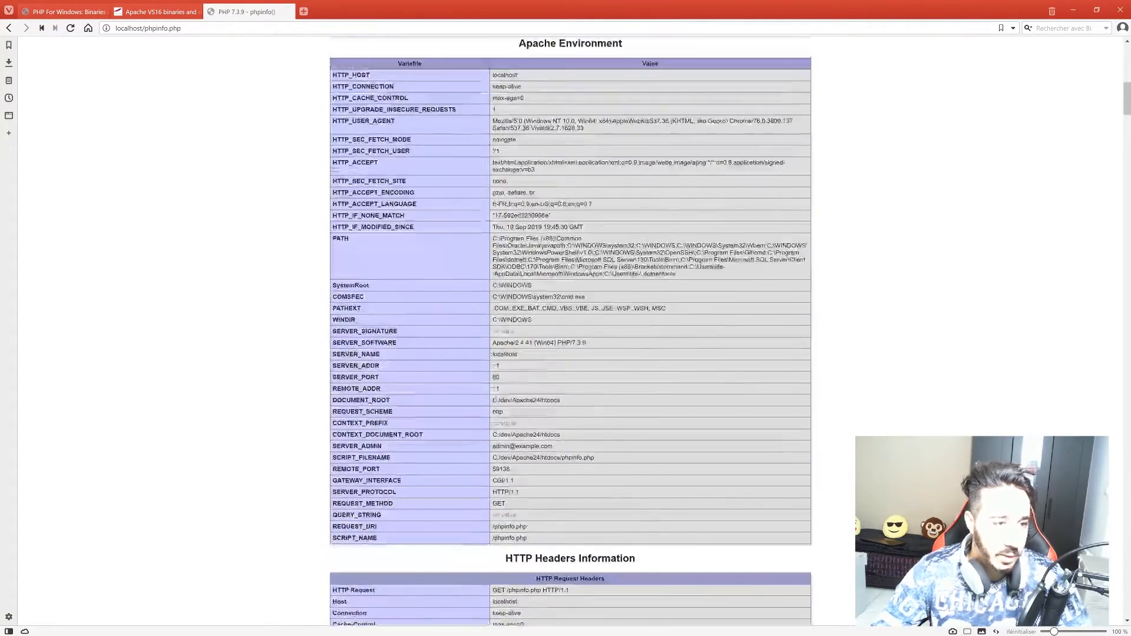
pyautogui.scroll(12, 495, 400)
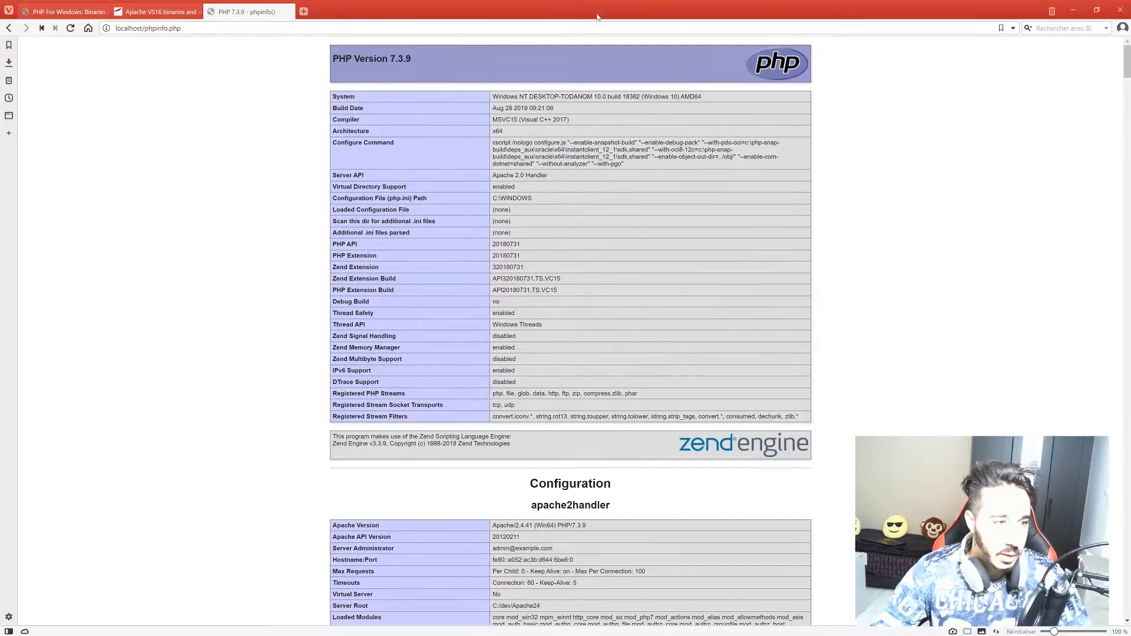
# Navigate from dev into Apache24\htdocs and open phpinfo.php in Notepad++.
pyautogui.click(1073, 13)
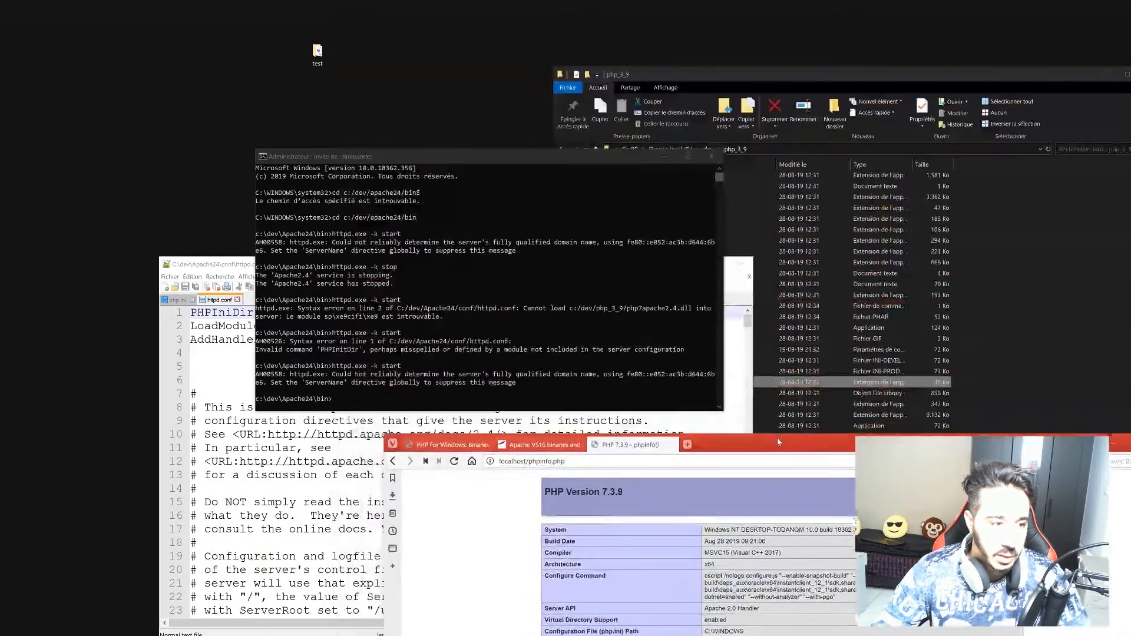
pyautogui.click(196, 264)
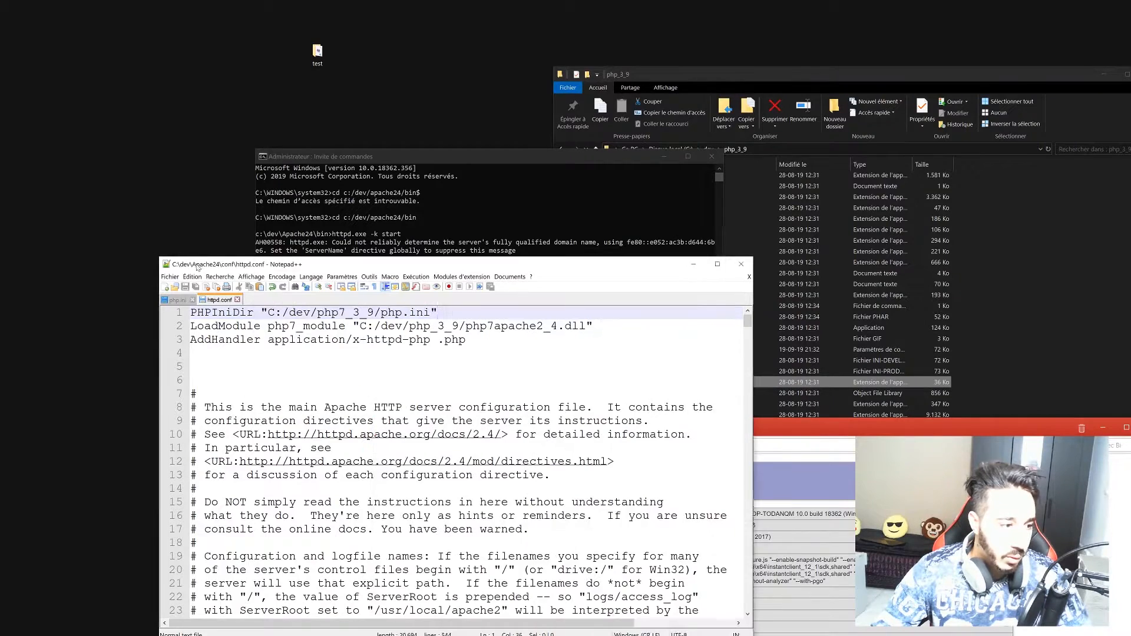
pyautogui.click(813, 87)
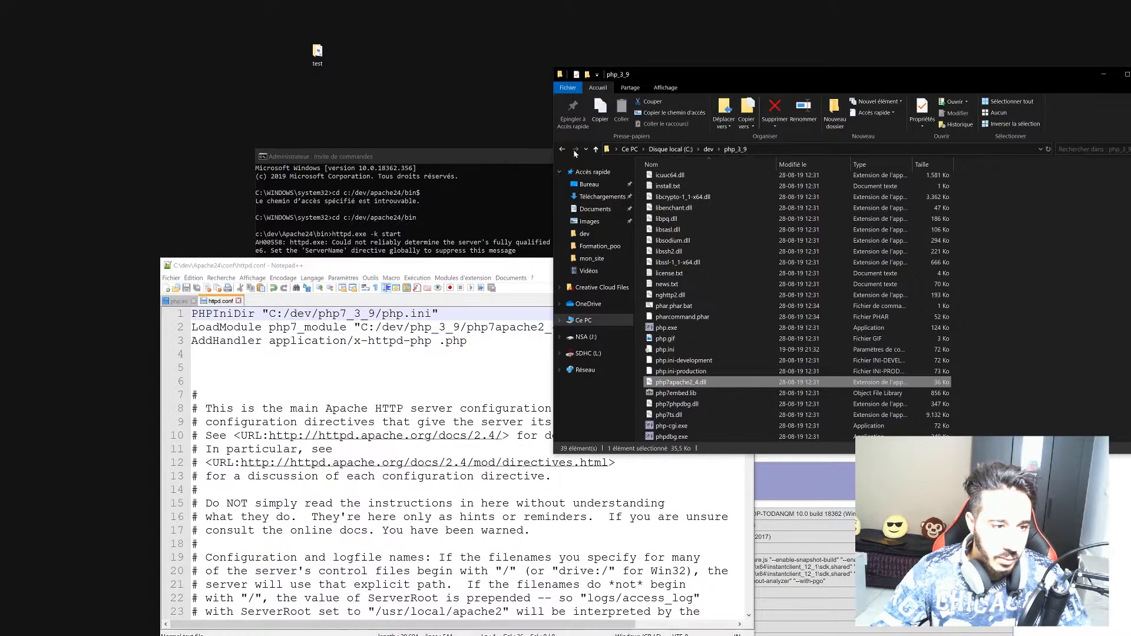
pyautogui.click(563, 149)
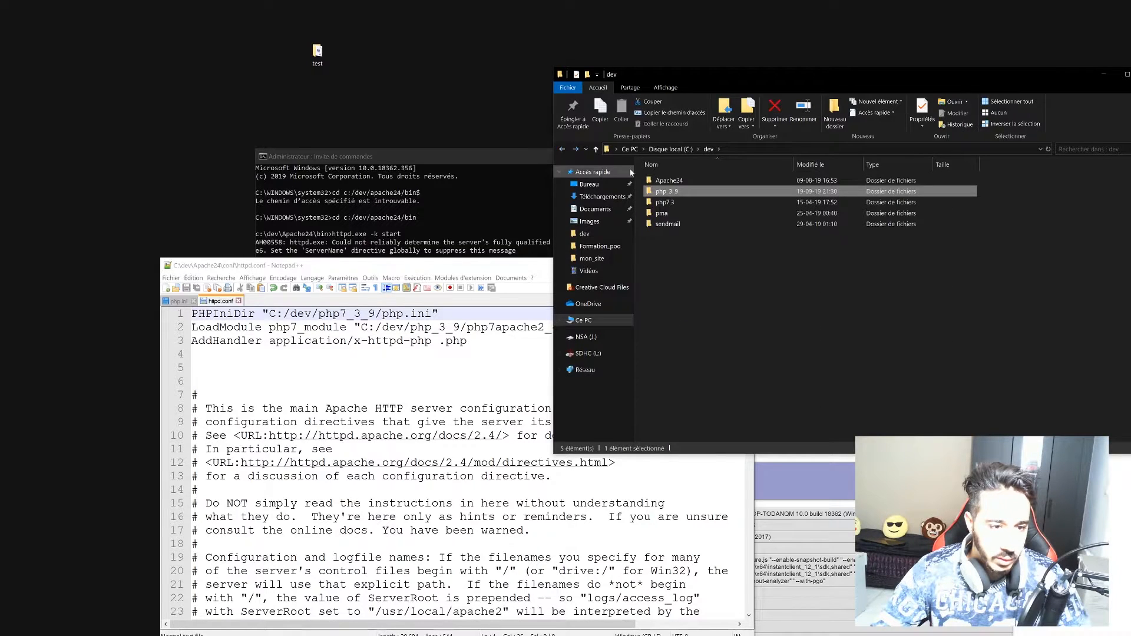
pyautogui.doubleClick(669, 180)
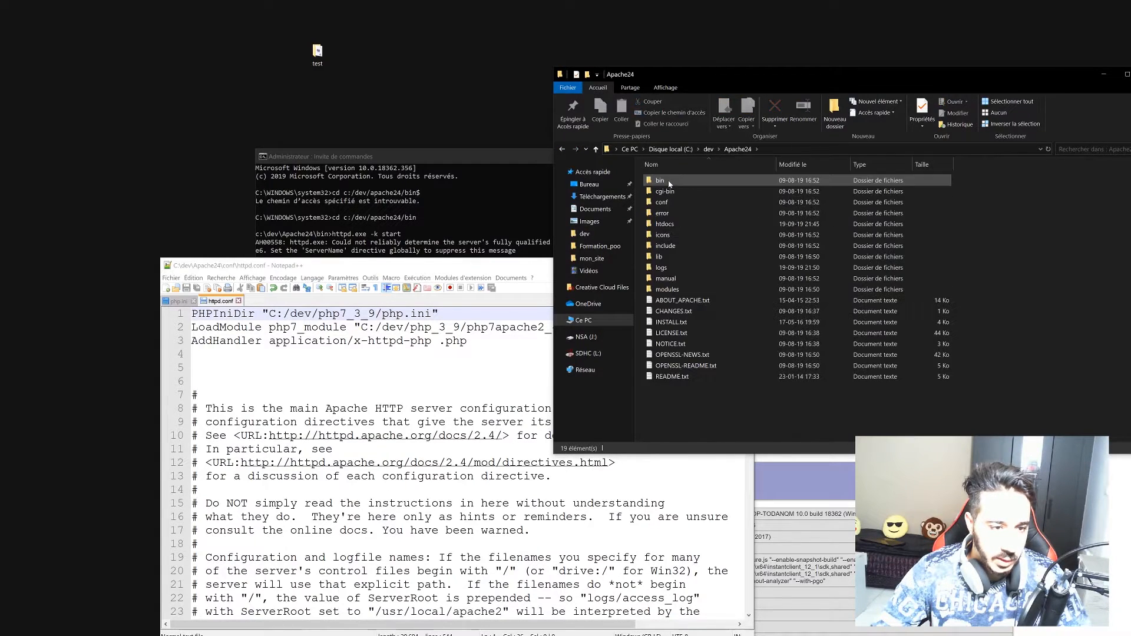
pyautogui.click(671, 224)
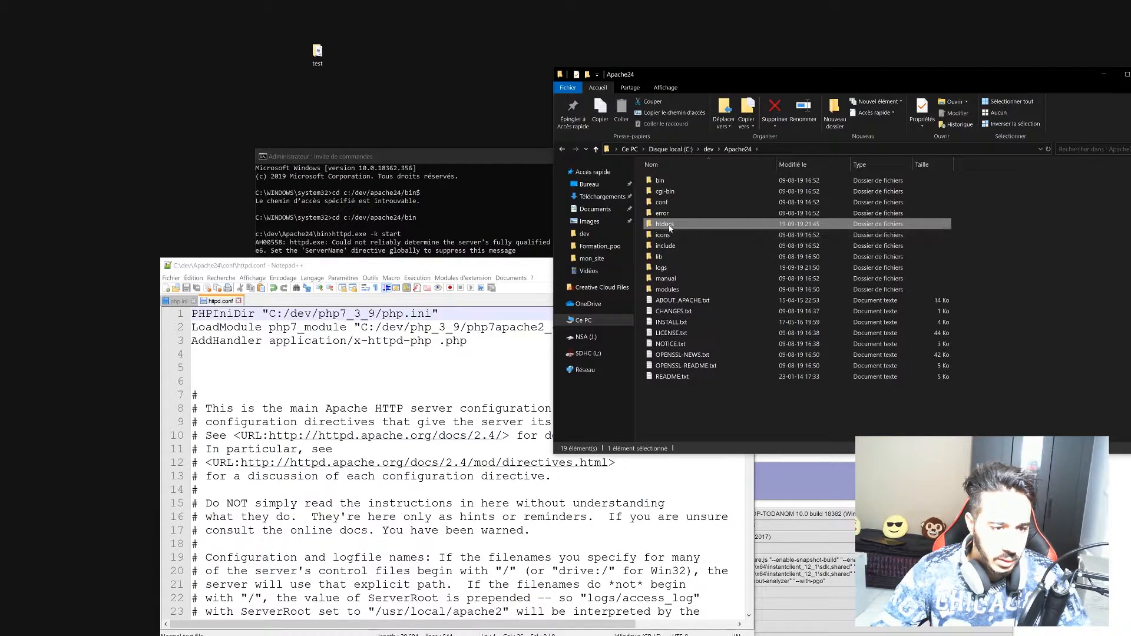
pyautogui.doubleClick(670, 223)
pyautogui.doubleClick(675, 192)
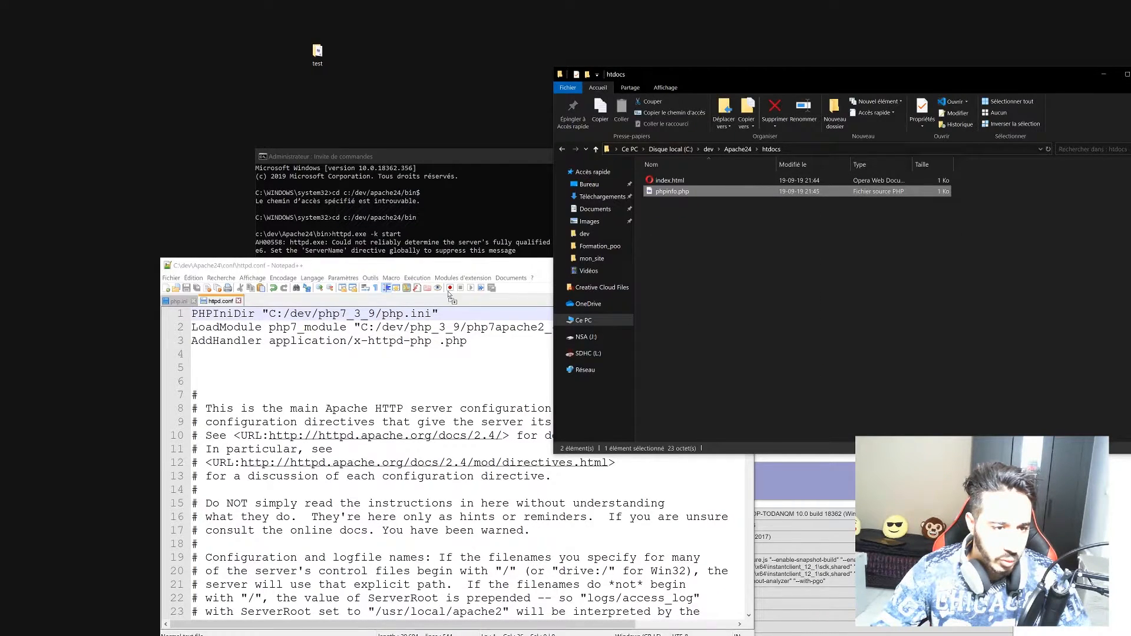
# Replace phpinfo(); on line 2 with echo "<h1>Hello World</h1>"; and save phpinfo.php.
pyautogui.moveTo(269, 328); pyautogui.dragTo(196, 327)
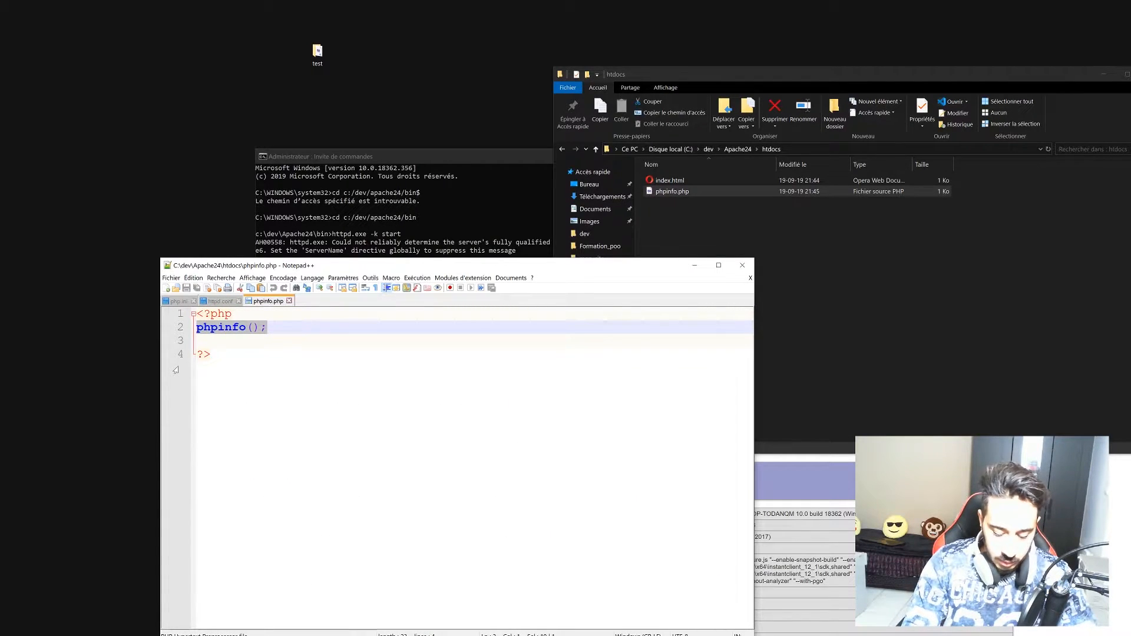
pyautogui.write('echo')
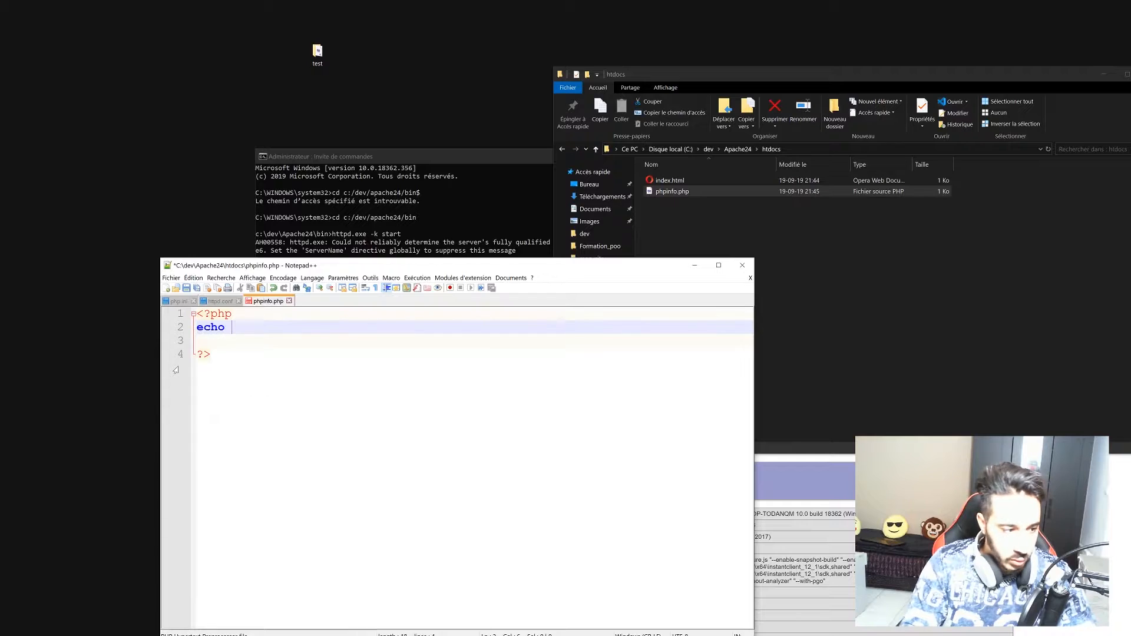
pyautogui.write(' "h')
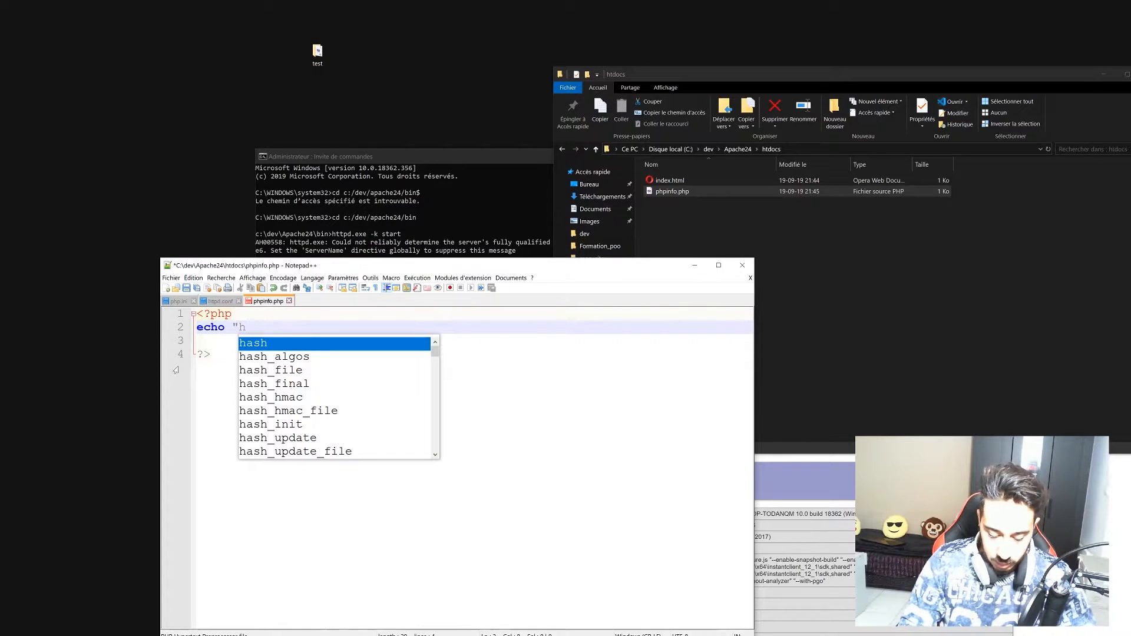
pyautogui.press('BackSpace')
pyautogui.write('<1')
pyautogui.press('BackSpace')
pyautogui.write('h')
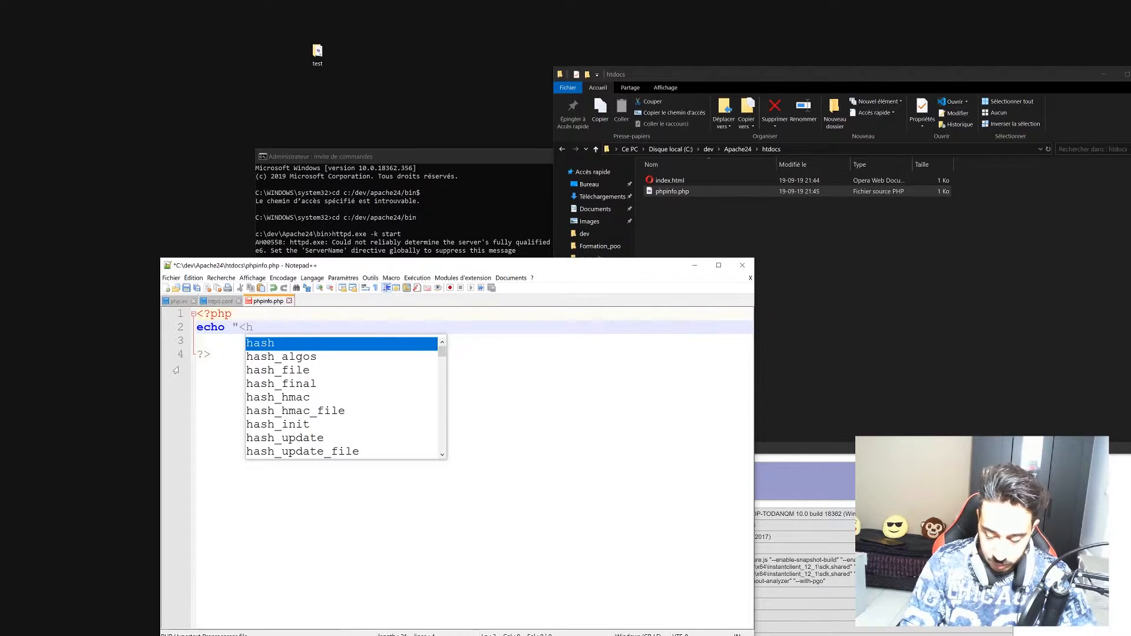
pyautogui.write('1>Hello W')
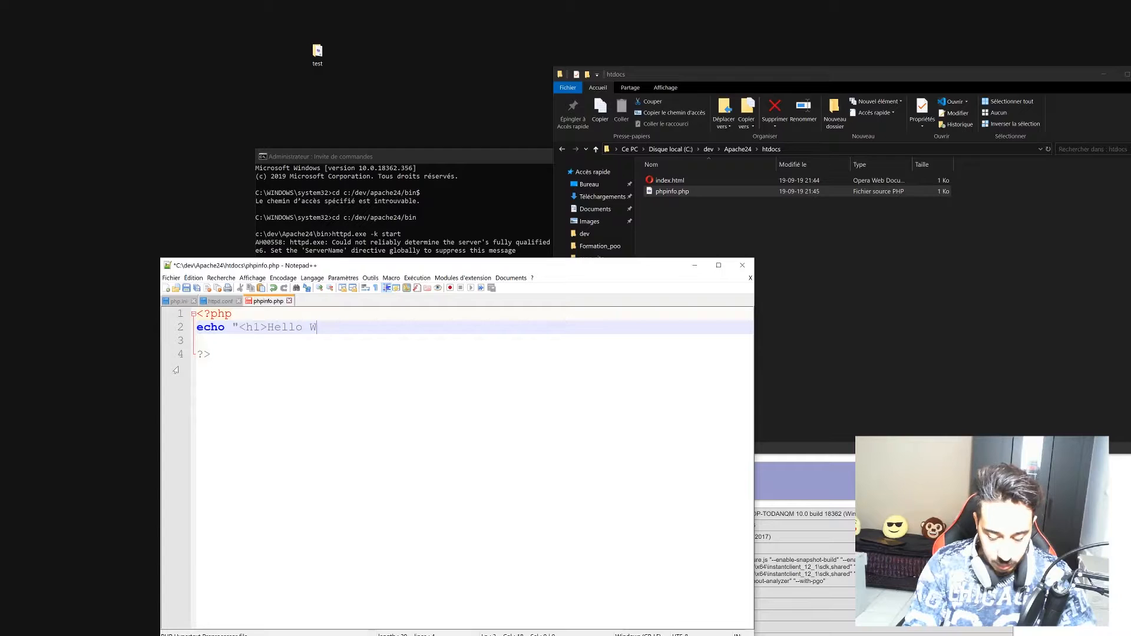
pyautogui.press('BackSpace')
pyautogui.write('o')
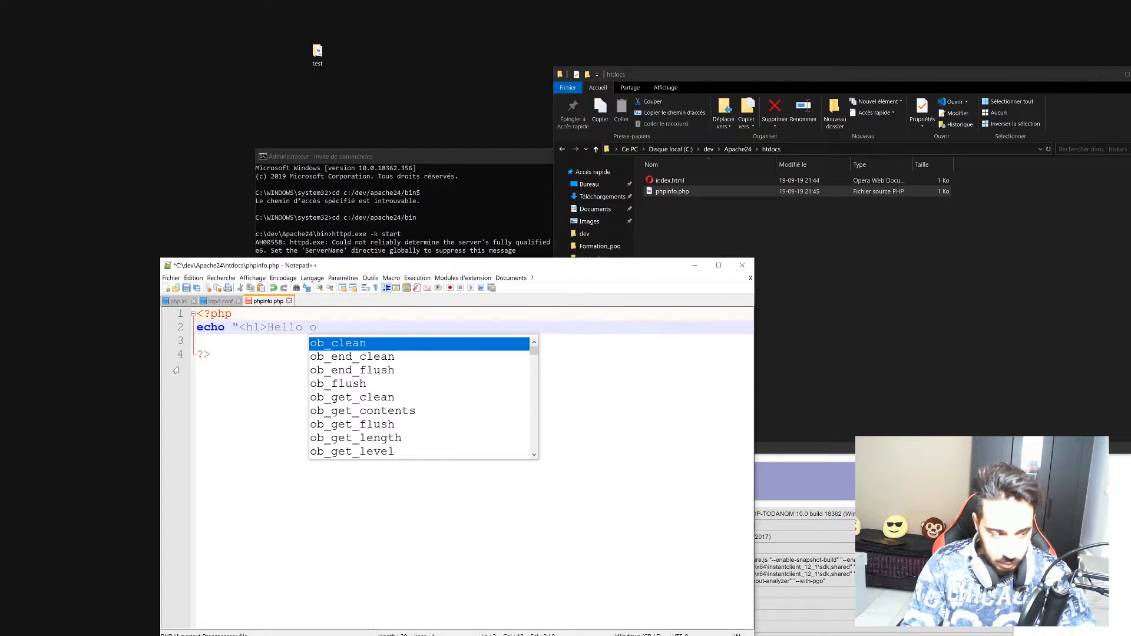
pyautogui.press('BackSpace')
pyautogui.write('World</h1>')
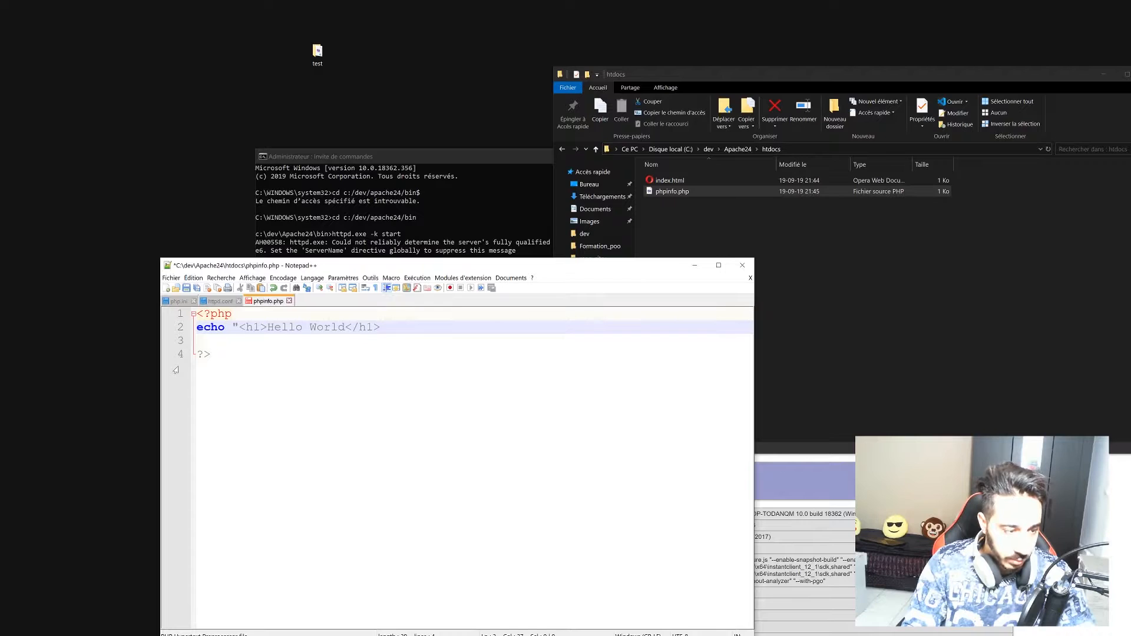
pyautogui.write('"')
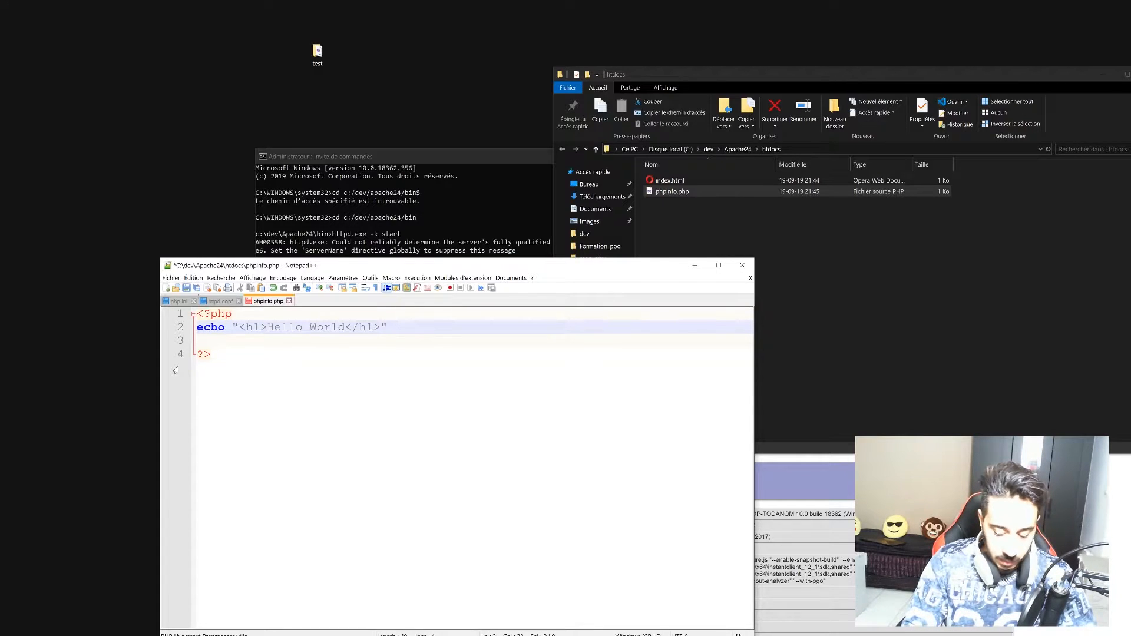
pyautogui.hotkey('ctrl', 's')
# Maximize Vivaldi, reload localhost/phpinfo.php to see the Hello World heading, then restore the window.
pyautogui.click(797, 552)
pyautogui.moveTo(856, 432); pyautogui.dragTo(557, 1)
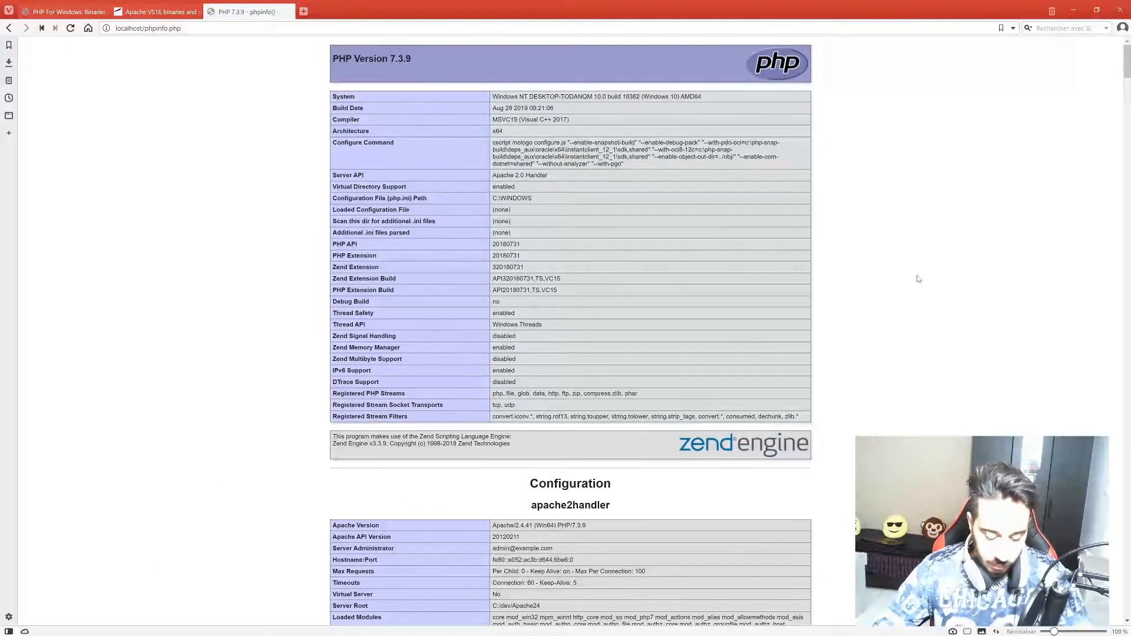
pyautogui.press('F5')
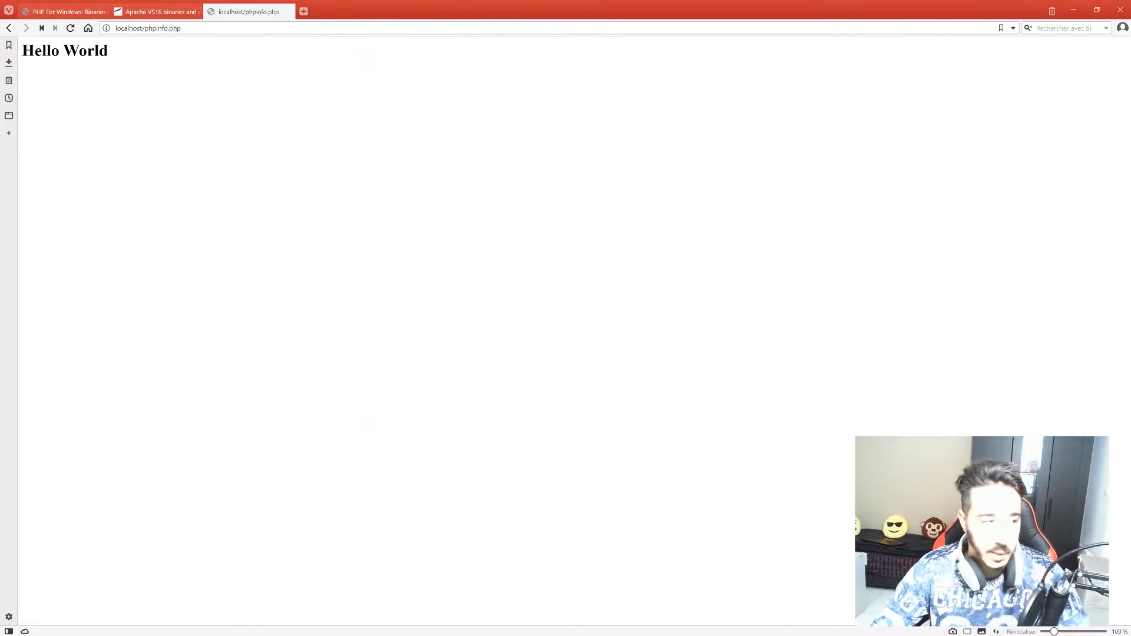
pyautogui.moveTo(23, 50); pyautogui.dragTo(126, 54)
pyautogui.click(122, 65)
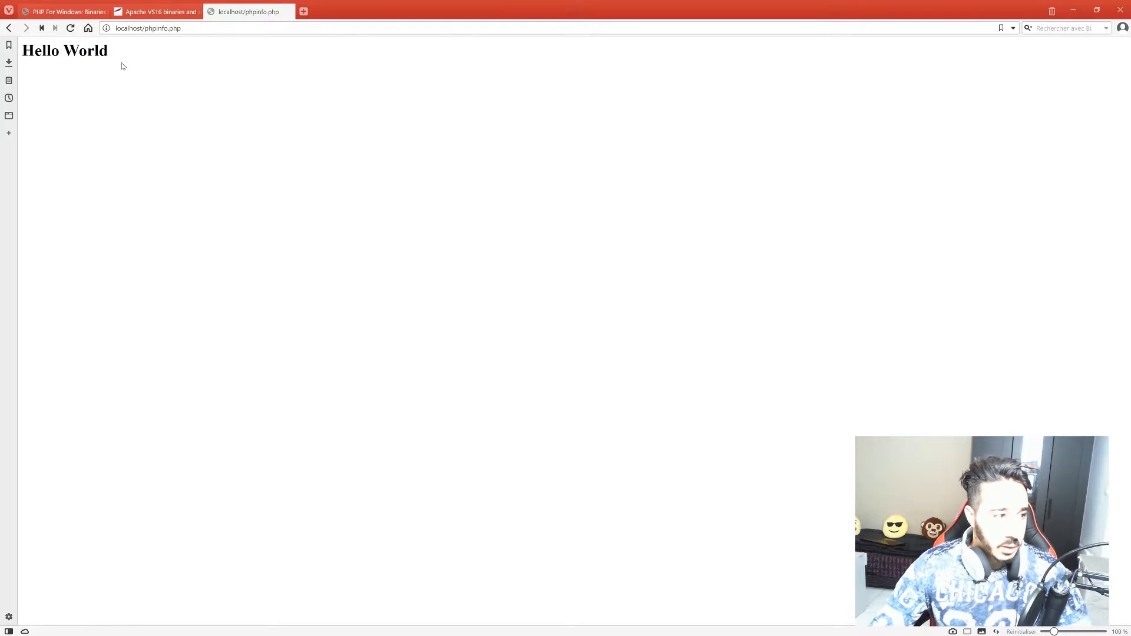
pyautogui.moveTo(505, 14); pyautogui.dragTo(515, 87)
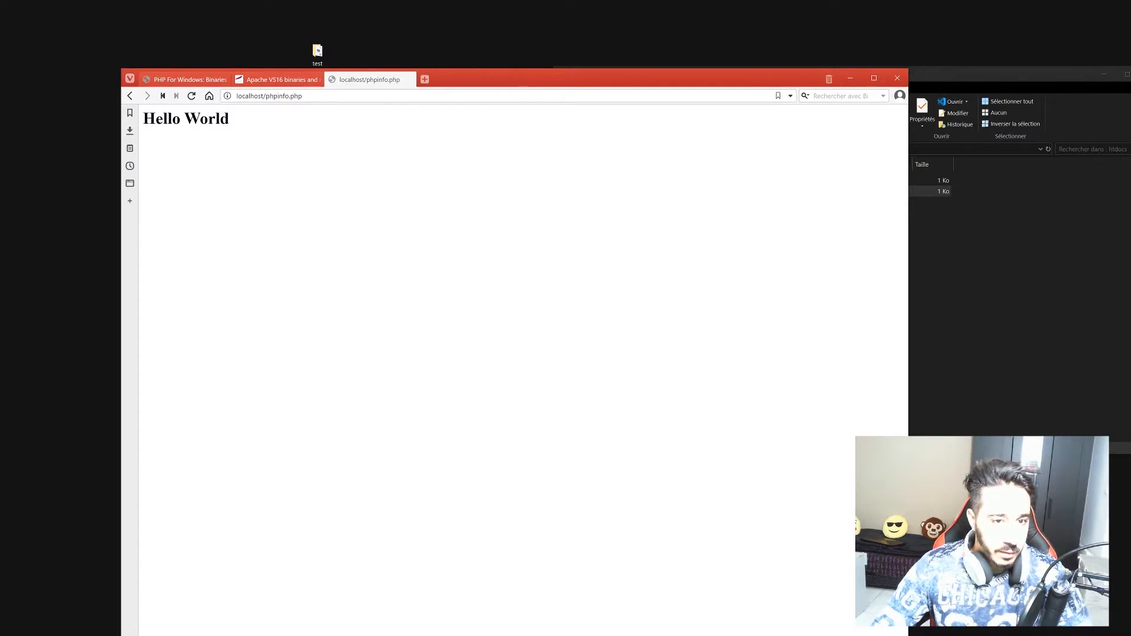
pyautogui.moveTo(454, 83); pyautogui.dragTo(522, 41)
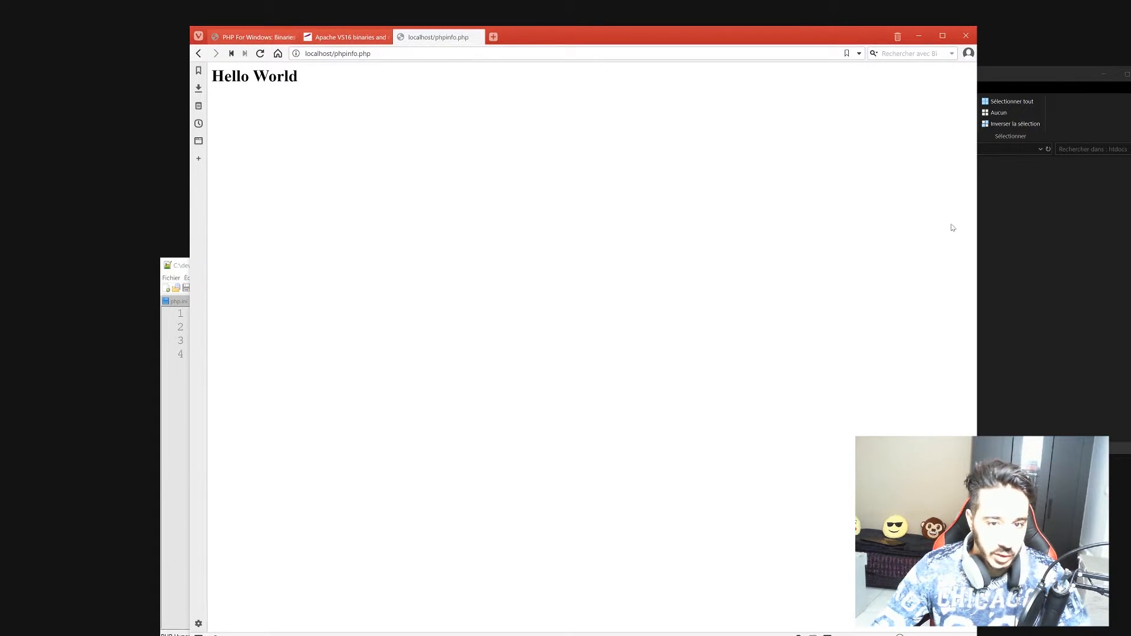
pyautogui.click(1031, 209)
pyautogui.moveTo(735, 73); pyautogui.dragTo(609, 65)
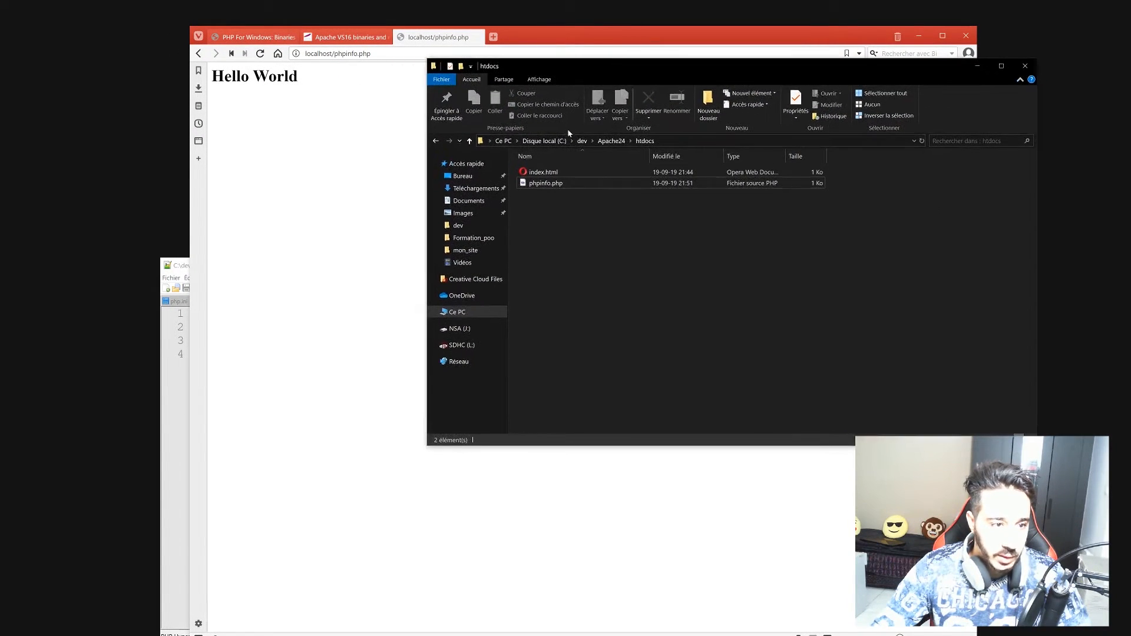
pyautogui.click(611, 141)
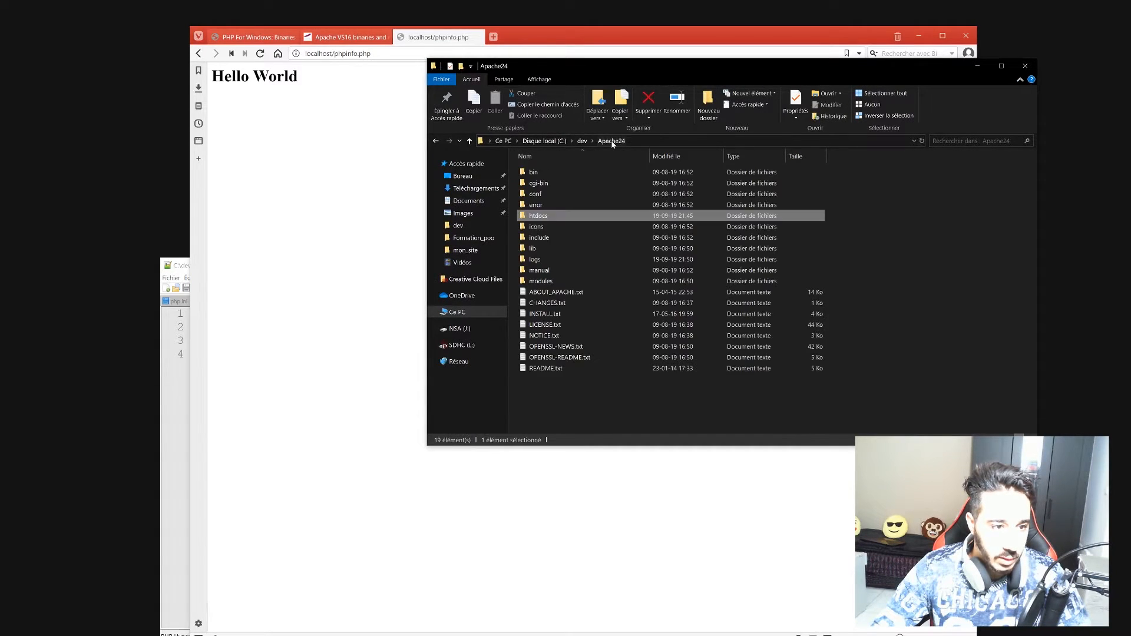
pyautogui.doubleClick(543, 218)
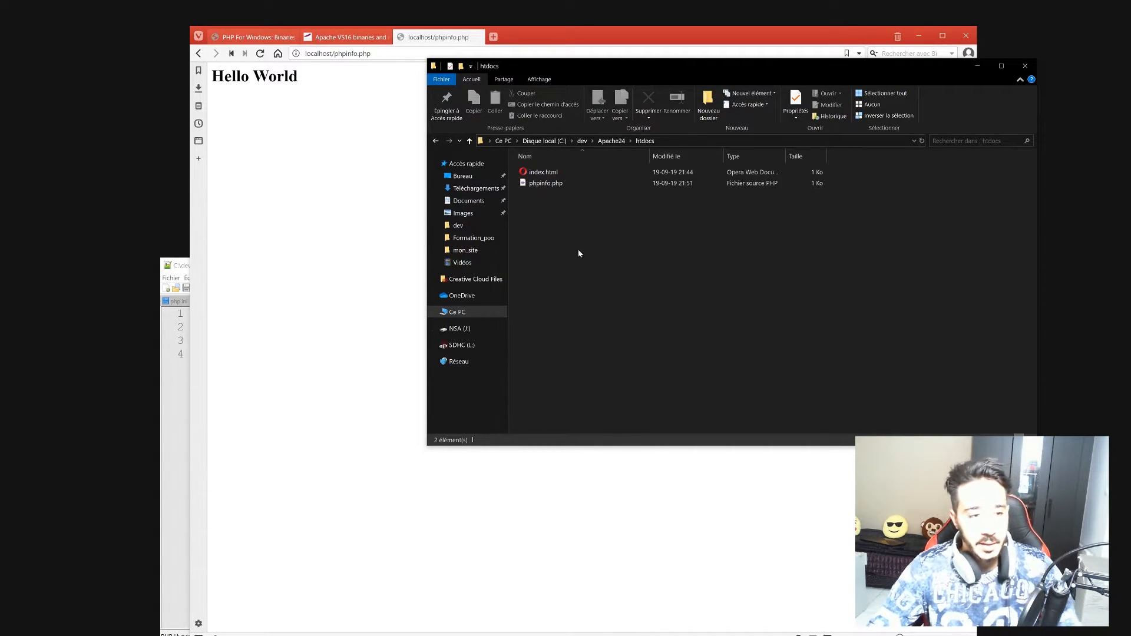
pyautogui.rightClick(545, 209)
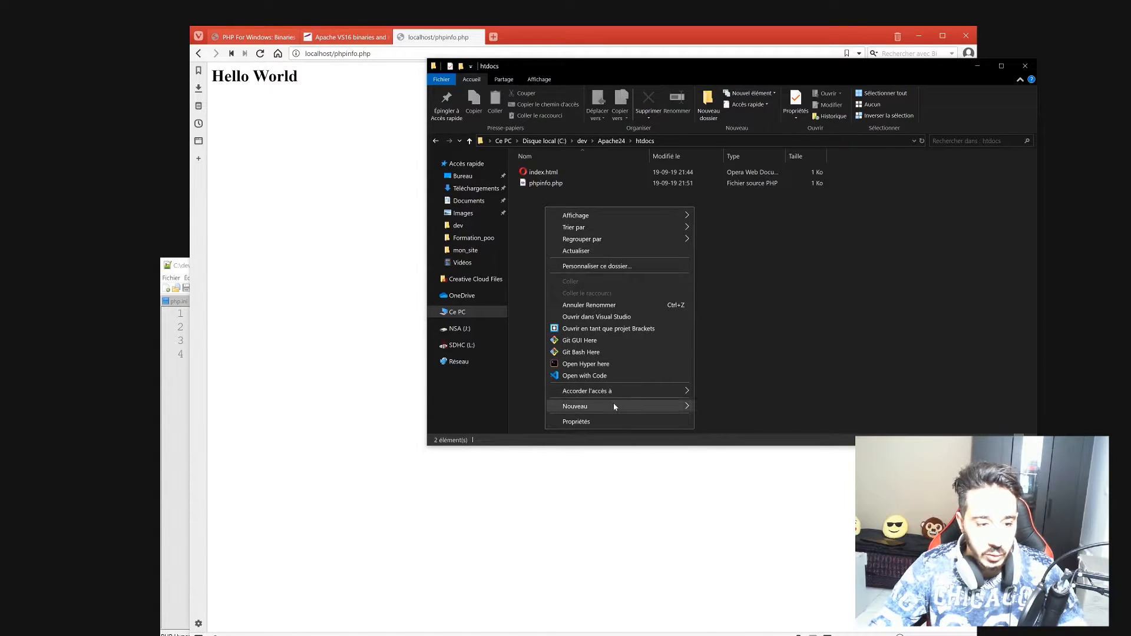
pyautogui.moveTo(627, 405)
pyautogui.click(723, 408)
pyautogui.write('mon_')
pyautogui.press('BackSpace')
pyautogui.press('BackSpace')
pyautogui.press('BackSpace')
pyautogui.press('BackSpace')
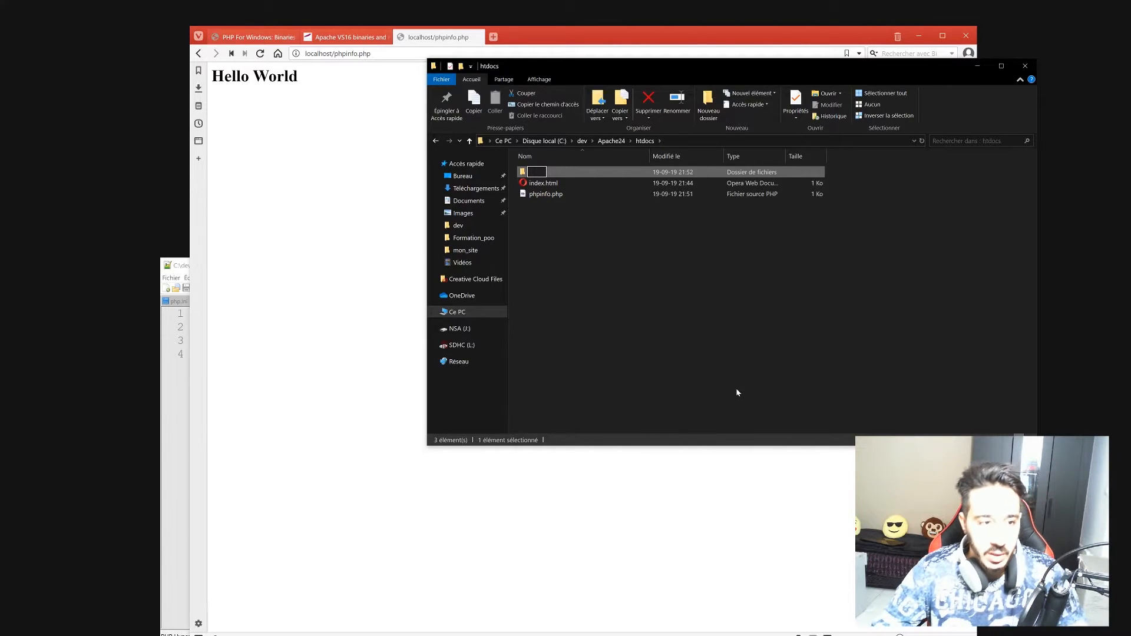
pyautogui.click(621, 232)
pyautogui.click(540, 177)
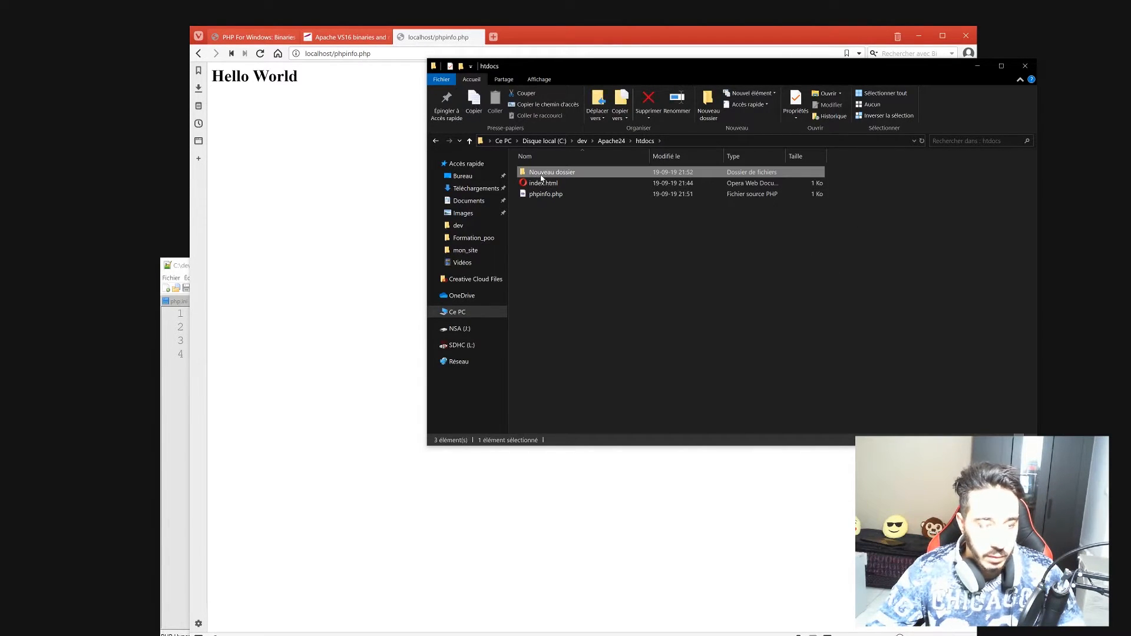
pyautogui.press('Delete')
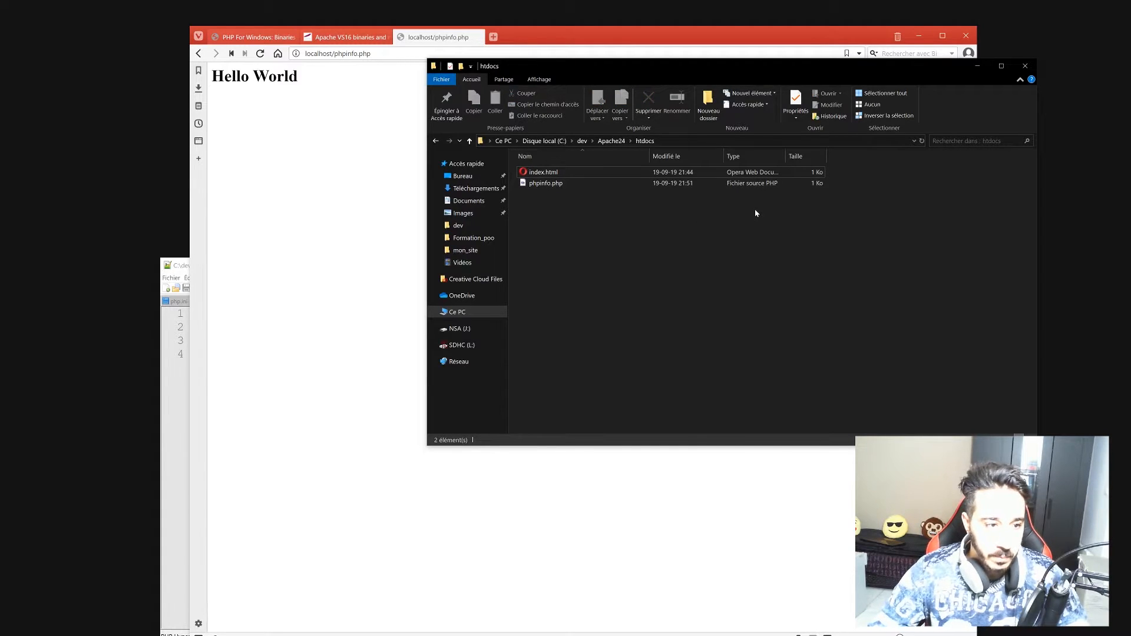
# Create a new folder named Projets_web on the BackUp (D:) drive and return to Notepad++.
pyautogui.click(504, 141)
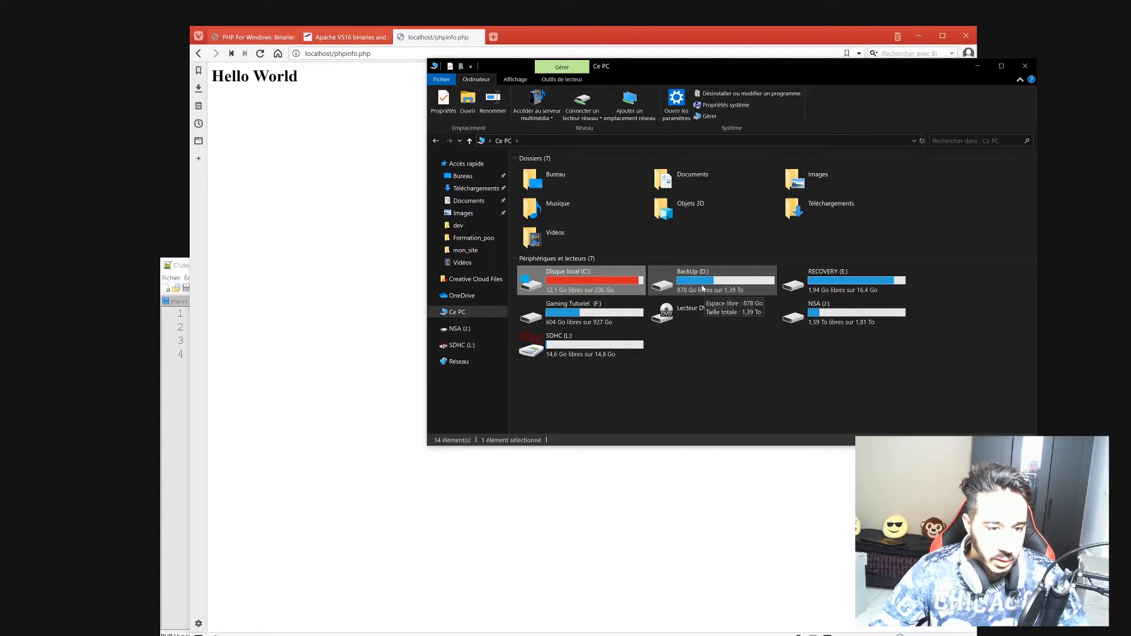
pyautogui.doubleClick(678, 290)
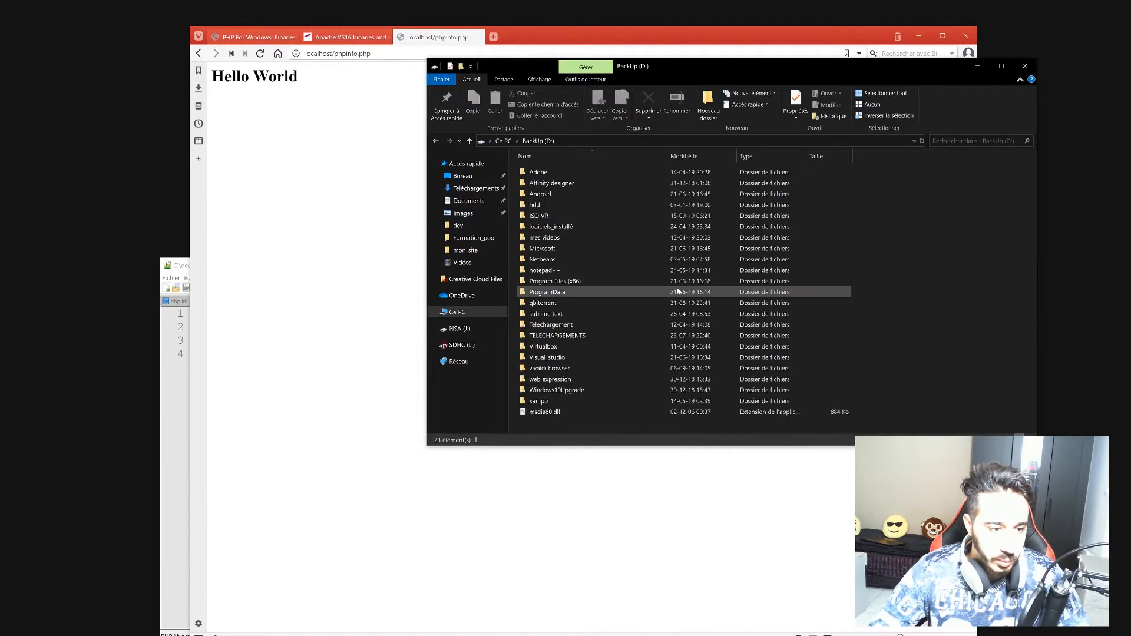
pyautogui.rightClick(875, 346)
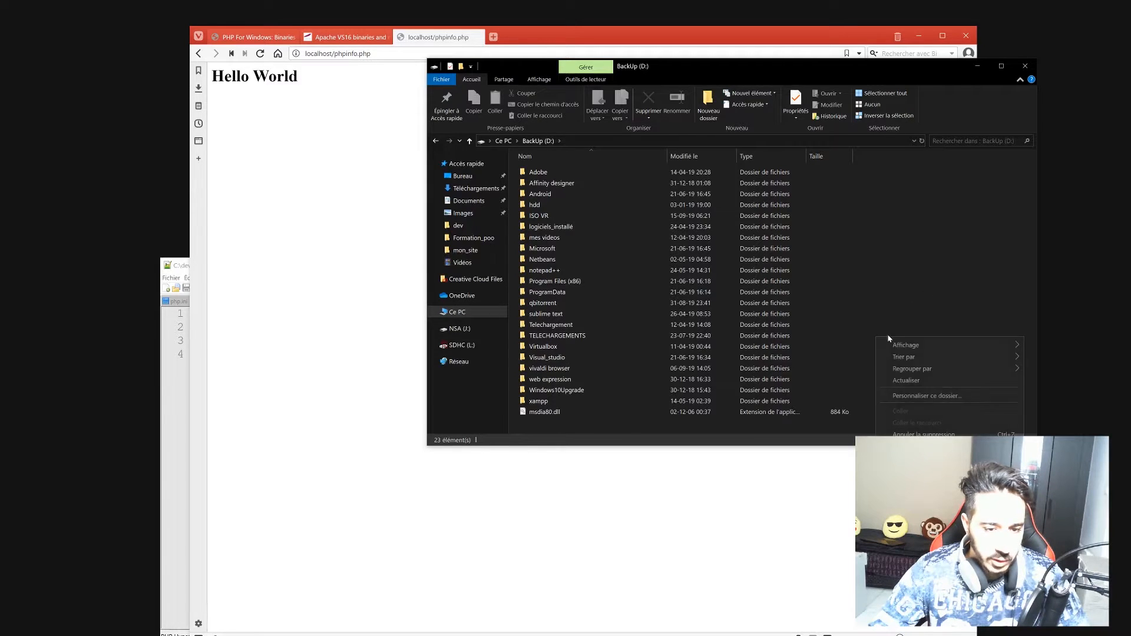
pyautogui.moveTo(901, 534)
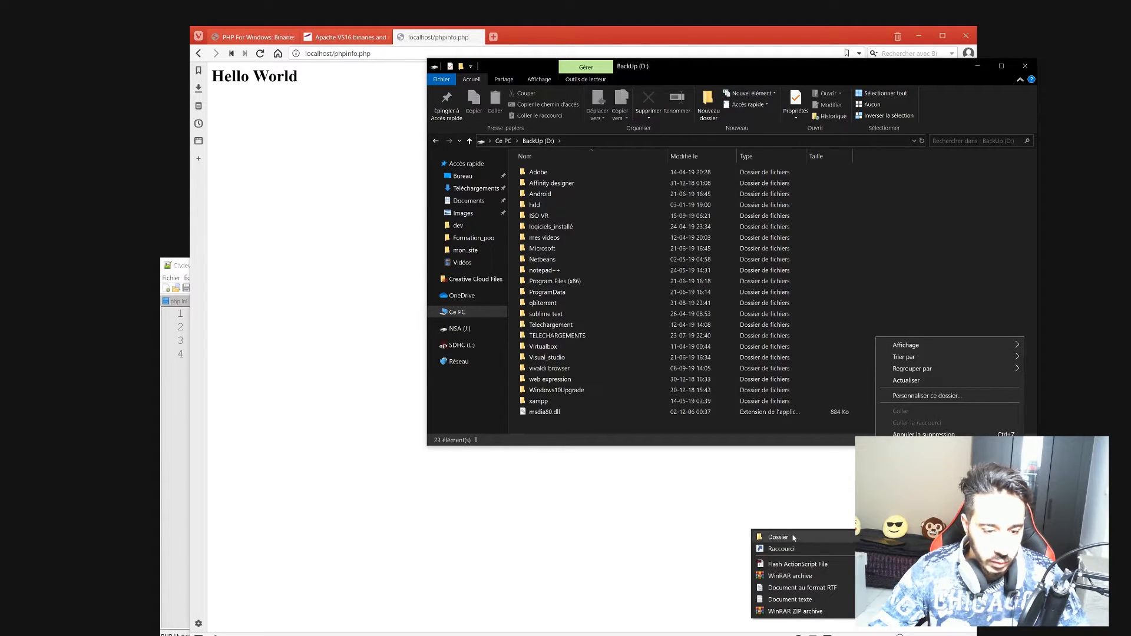
pyautogui.click(777, 535)
pyautogui.write('Projet')
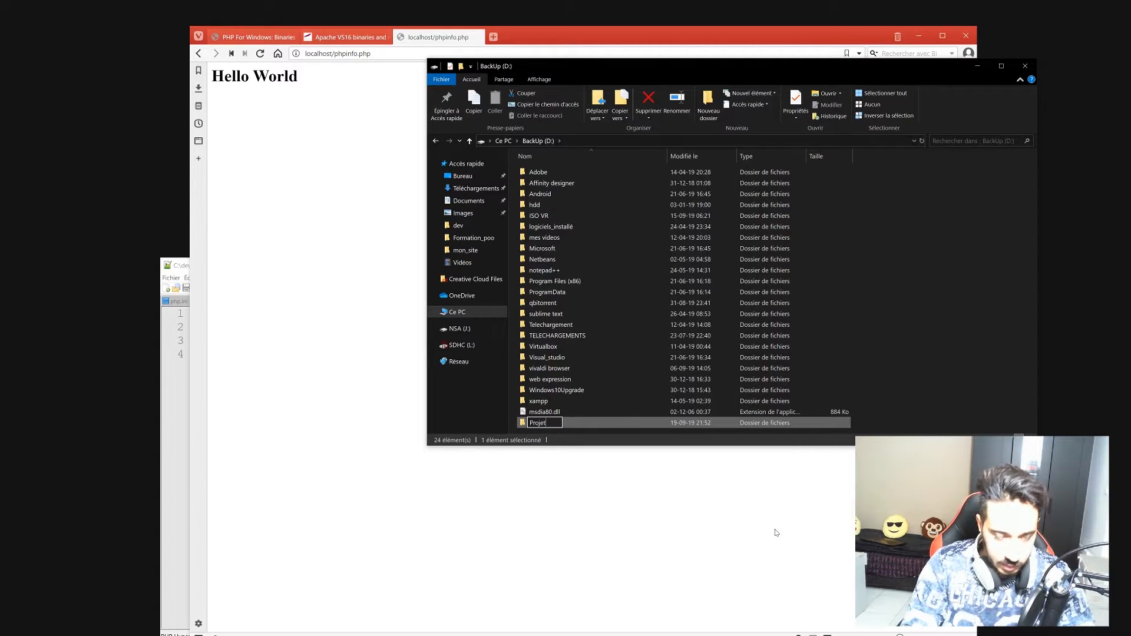
pyautogui.press('BackSpace')
pyautogui.write('ts')
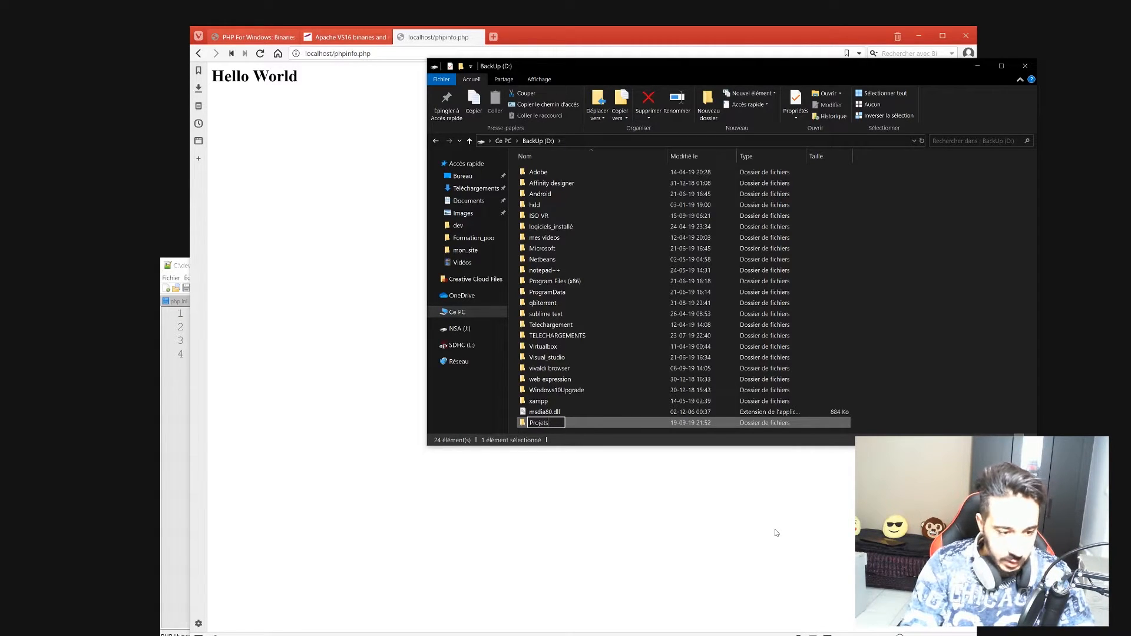
pyautogui.write('_web')
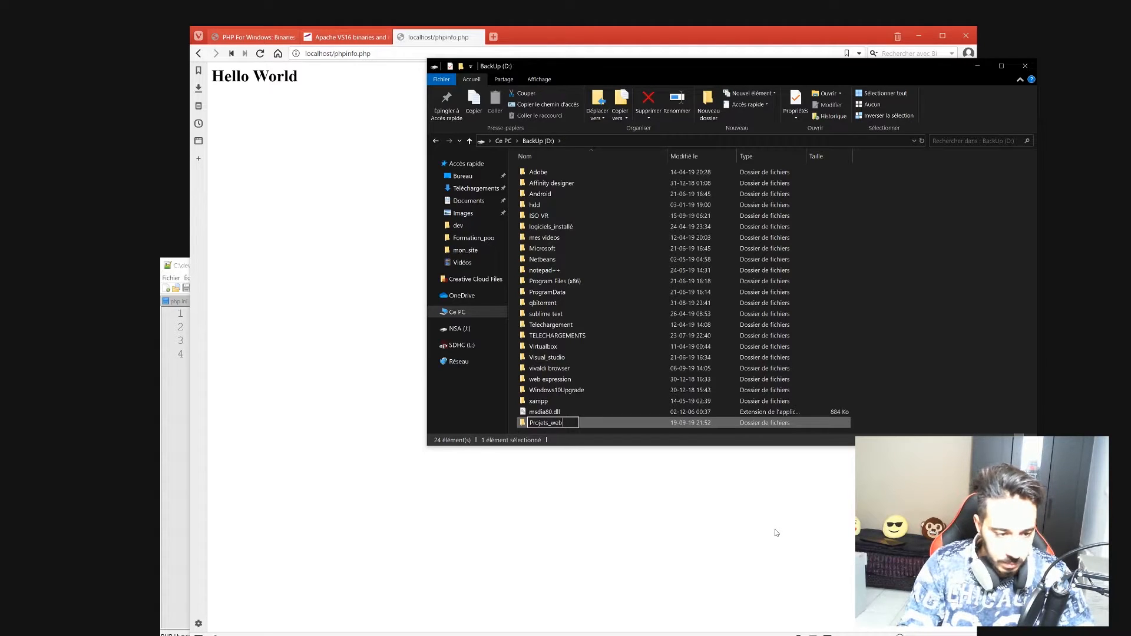
pyautogui.press('Return')
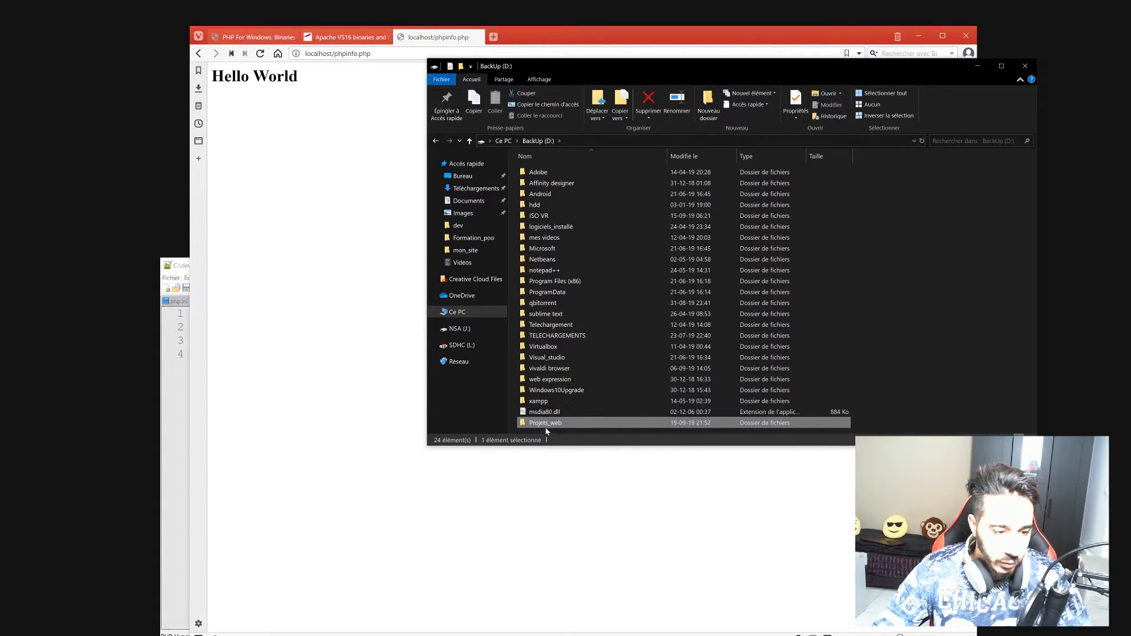
pyautogui.press('F2')
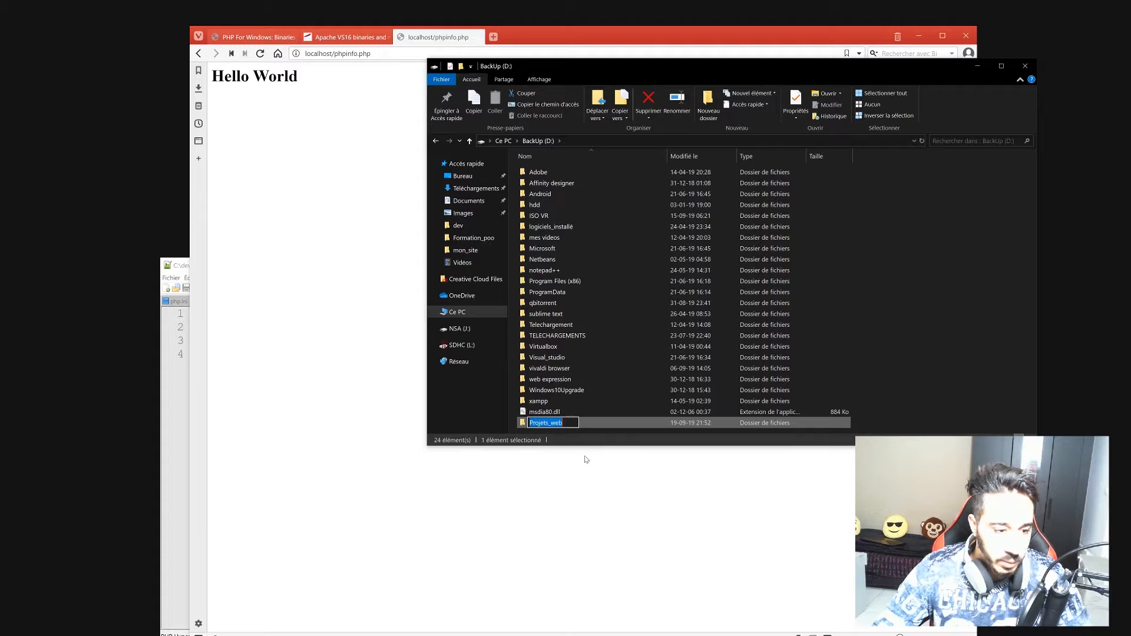
pyautogui.click(557, 390)
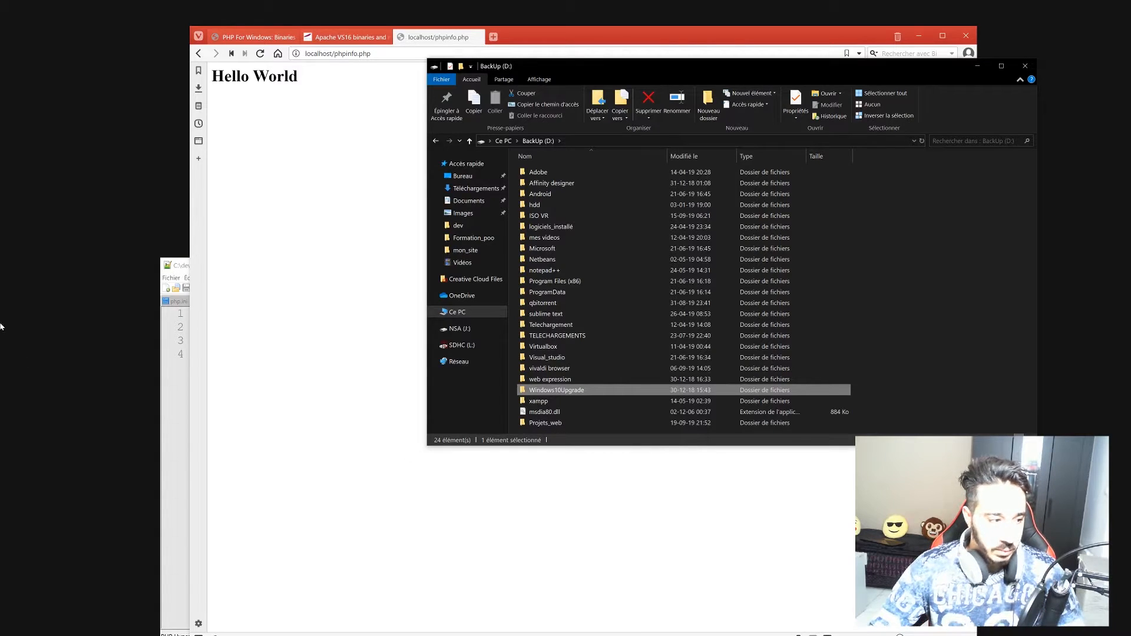
pyautogui.click(174, 382)
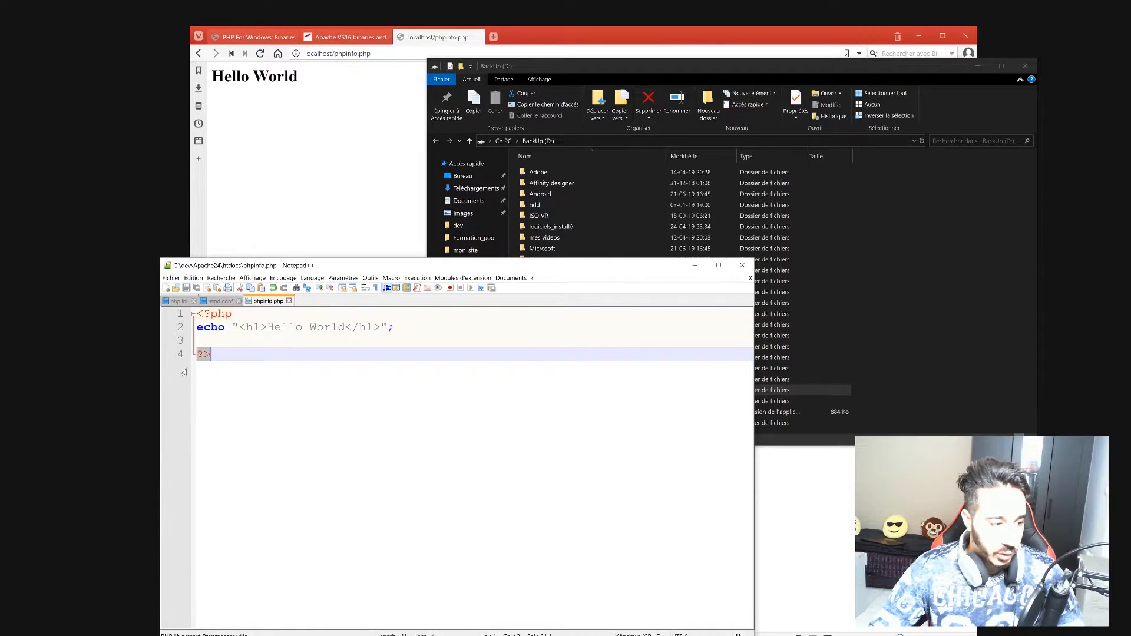
# In httpd.conf, delete ${SRVROOT}/htdocs from the DocumentRoot line 257, leaving empty quotes.
pyautogui.click(218, 301)
pyautogui.moveTo(350, 267); pyautogui.dragTo(548, 1)
pyautogui.scroll(-4, 566, 330)
pyautogui.scroll(-3, 566, 330)
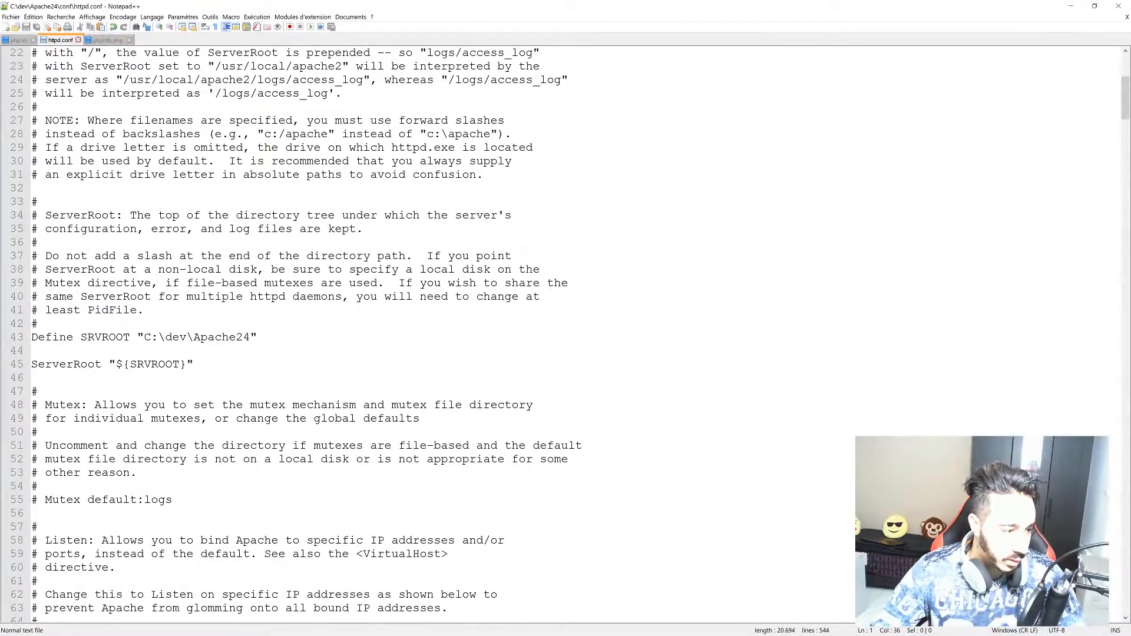
pyautogui.scroll(-12, 566, 329)
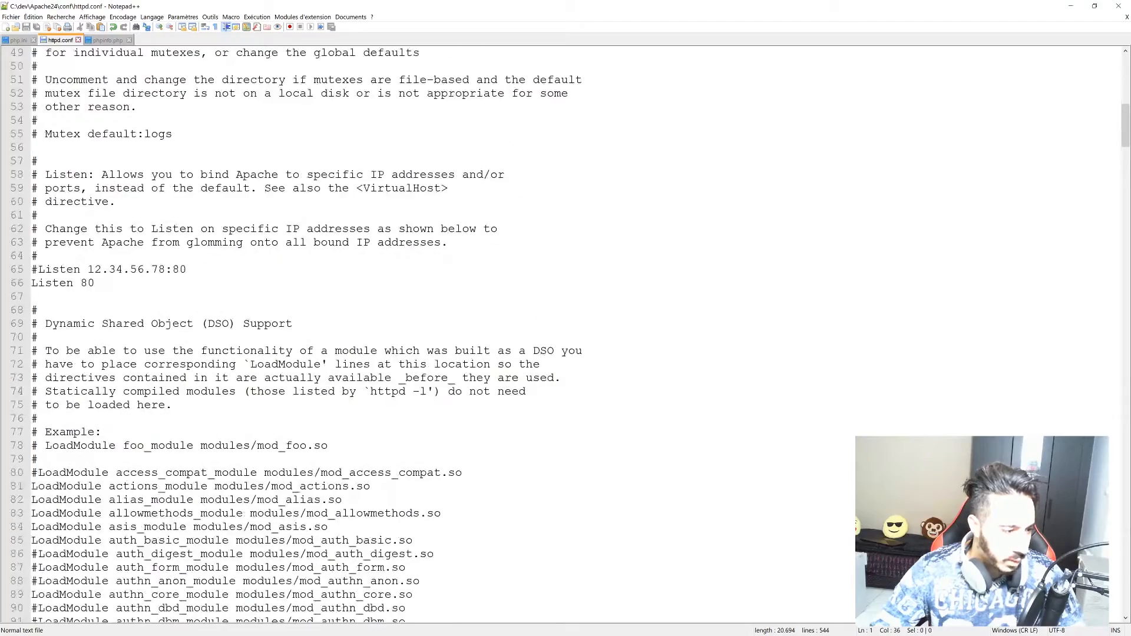
pyautogui.scroll(-20, 566, 329)
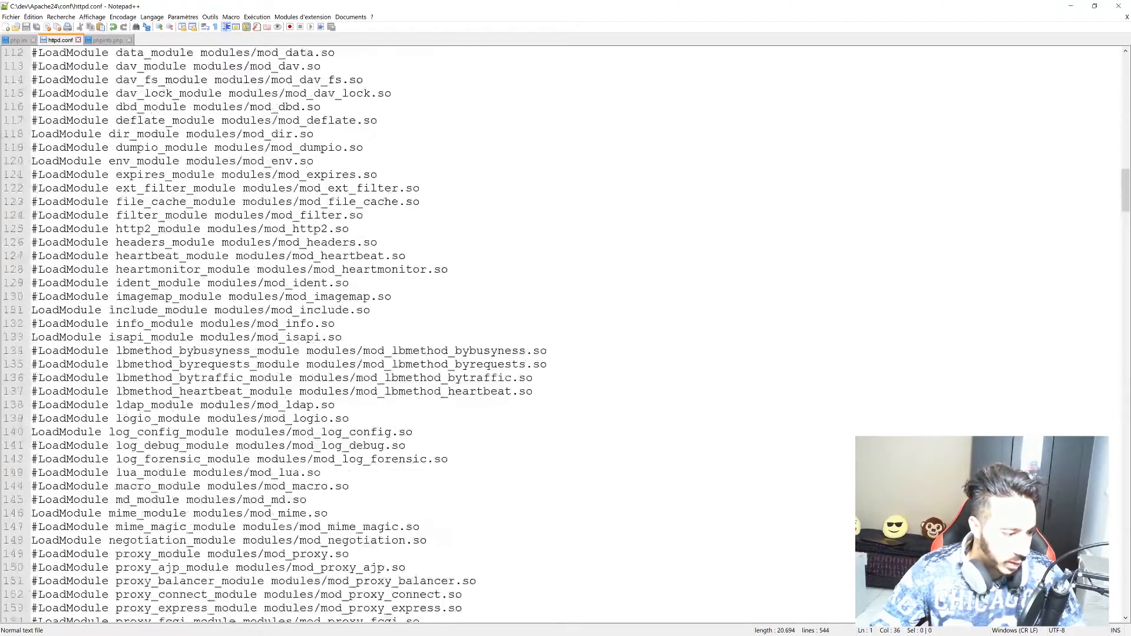
pyautogui.scroll(-17, 566, 330)
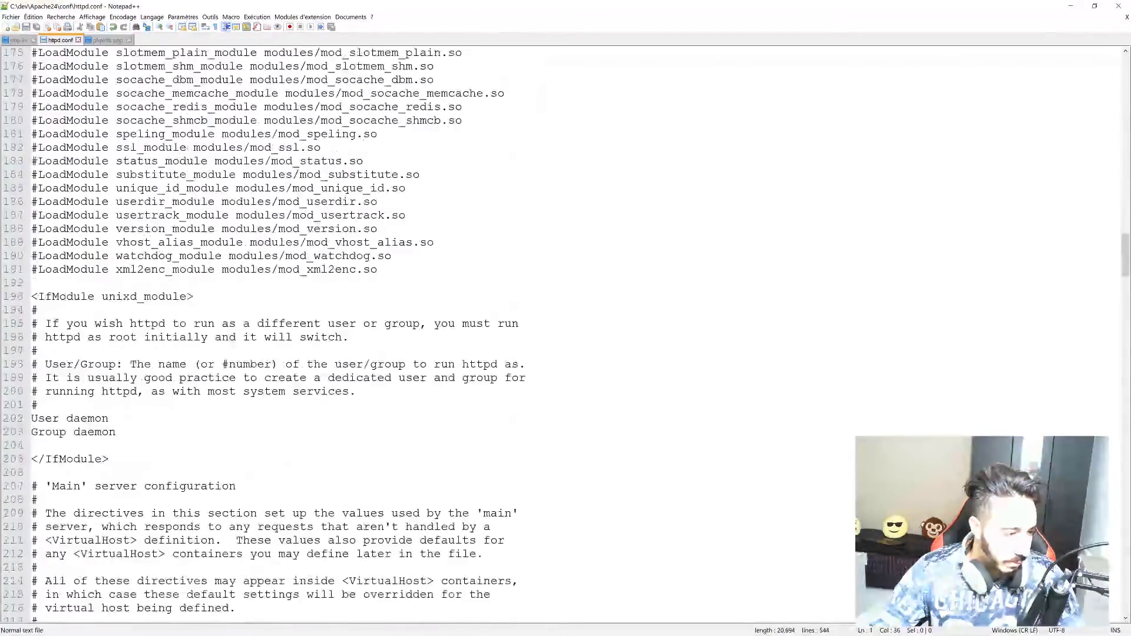
pyautogui.scroll(-12, 566, 330)
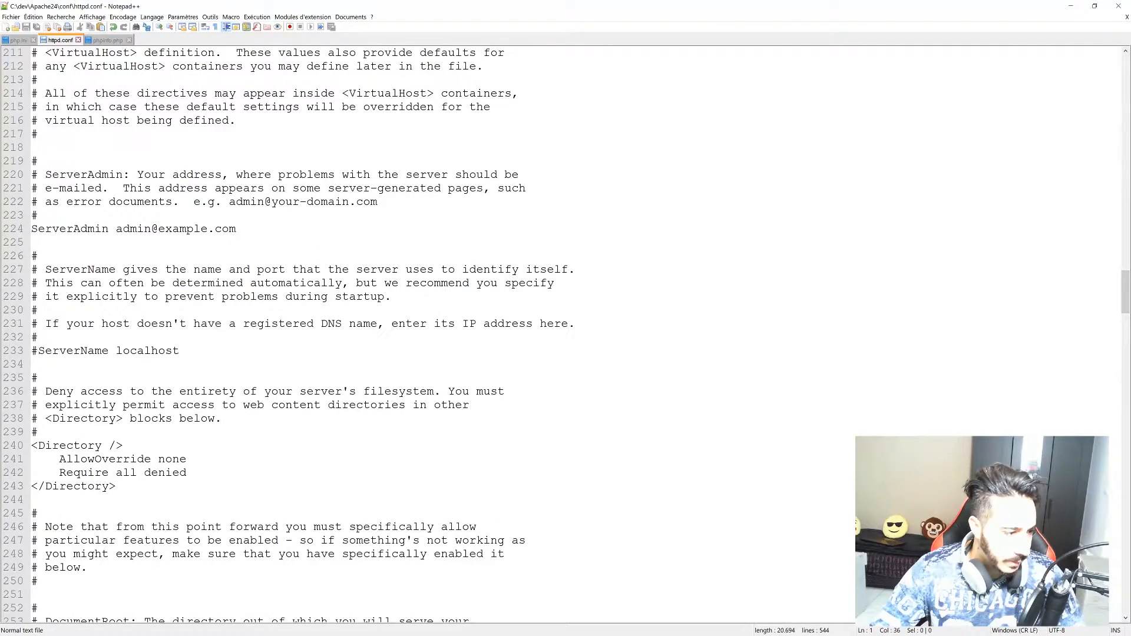
pyautogui.scroll(-7, 565, 330)
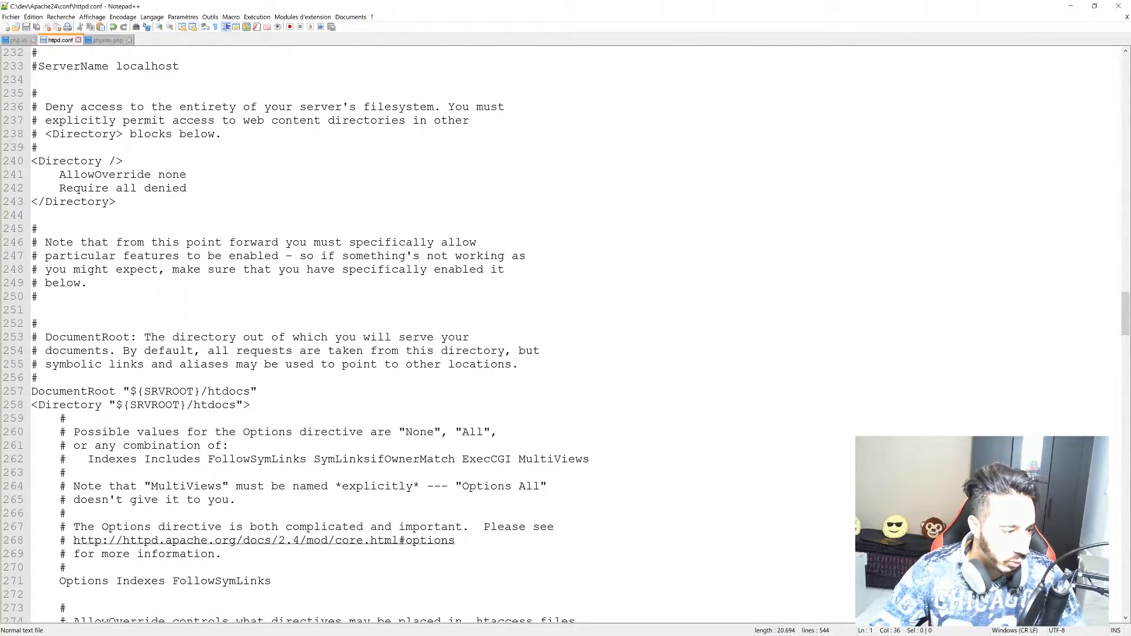
pyautogui.moveTo(250, 391); pyautogui.dragTo(138, 392)
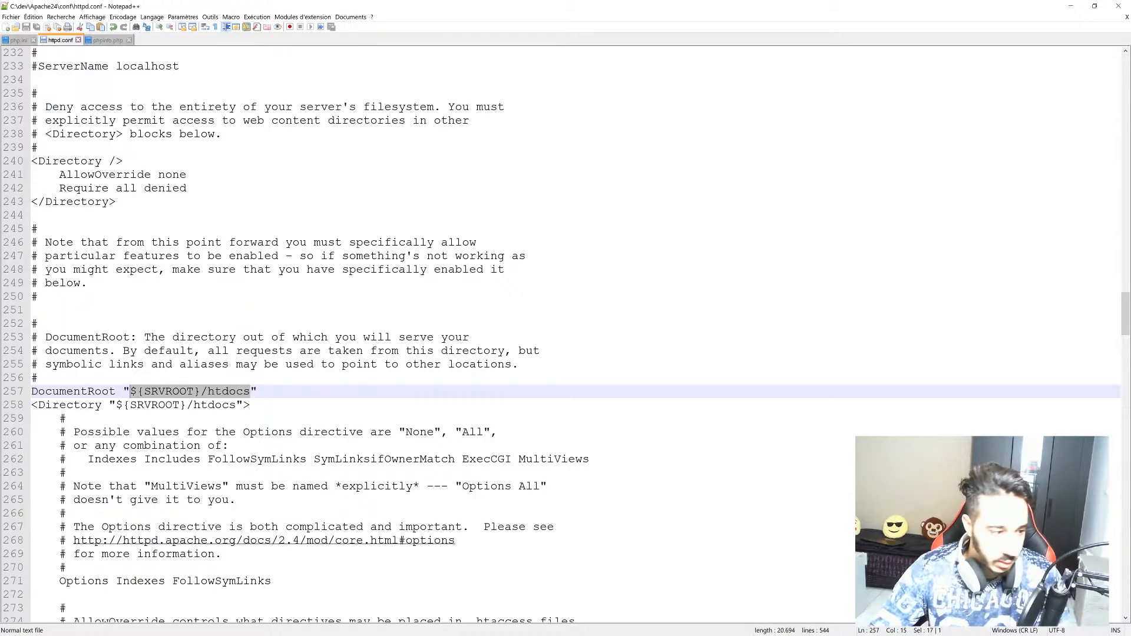
pyautogui.press('BackSpace')
pyautogui.press('BackSpace')
pyautogui.moveTo(302, 5); pyautogui.dragTo(321, 202)
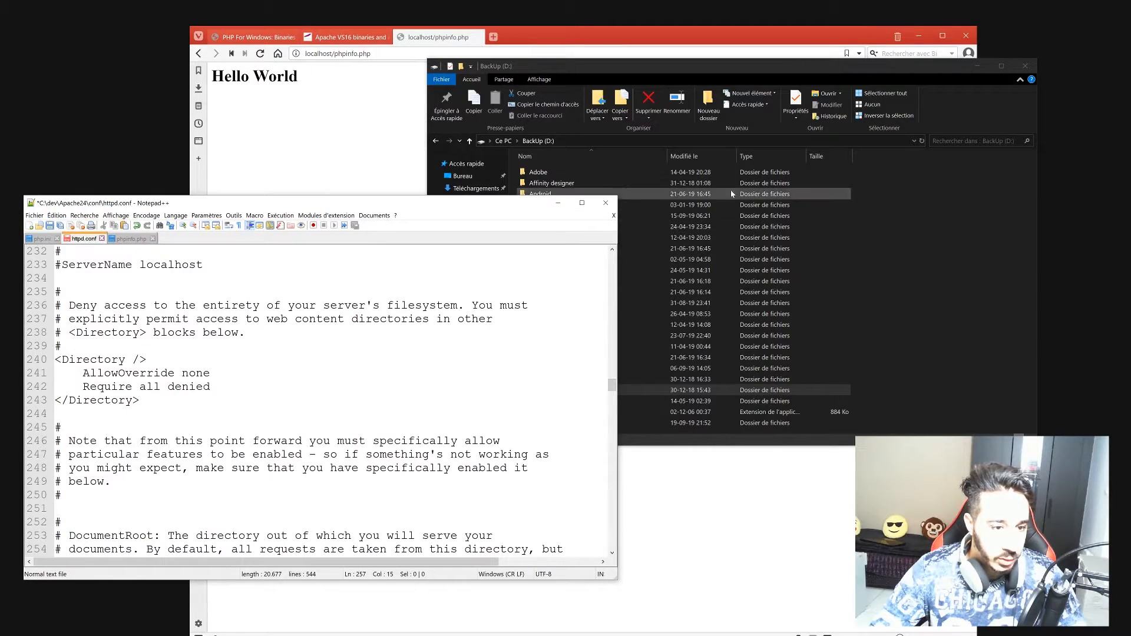
# Open the Projets_web folder in Explorer and copy its path D:\Projets_web.
pyautogui.click(550, 194)
pyautogui.click(562, 423)
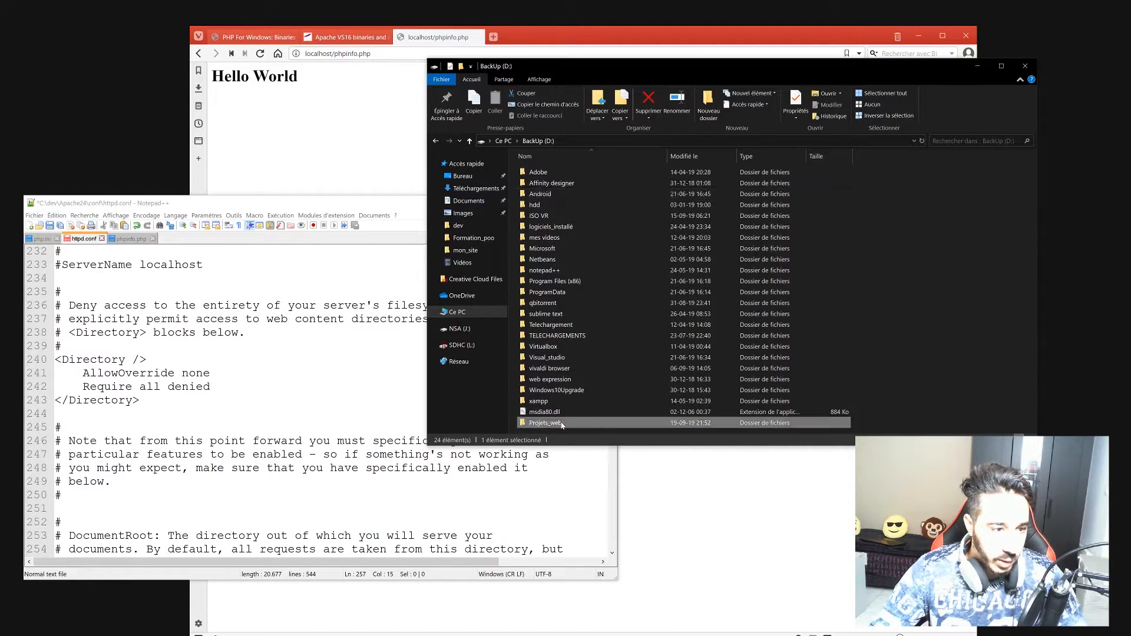
pyautogui.doubleClick(565, 422)
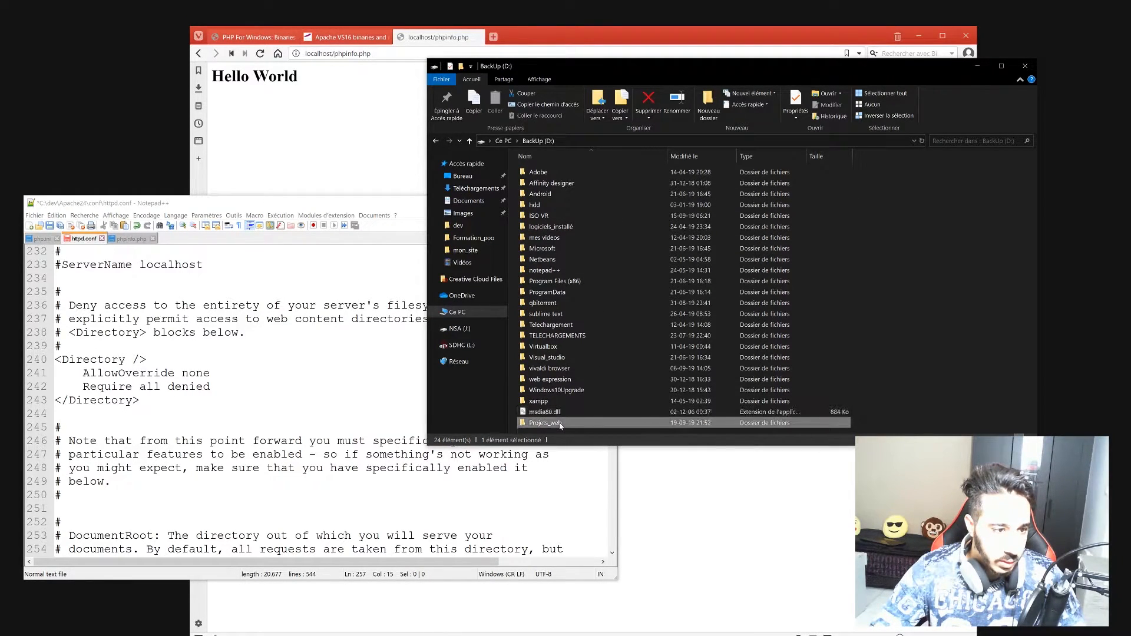
pyautogui.click(604, 141)
pyautogui.hotkey('ctrl', 'c')
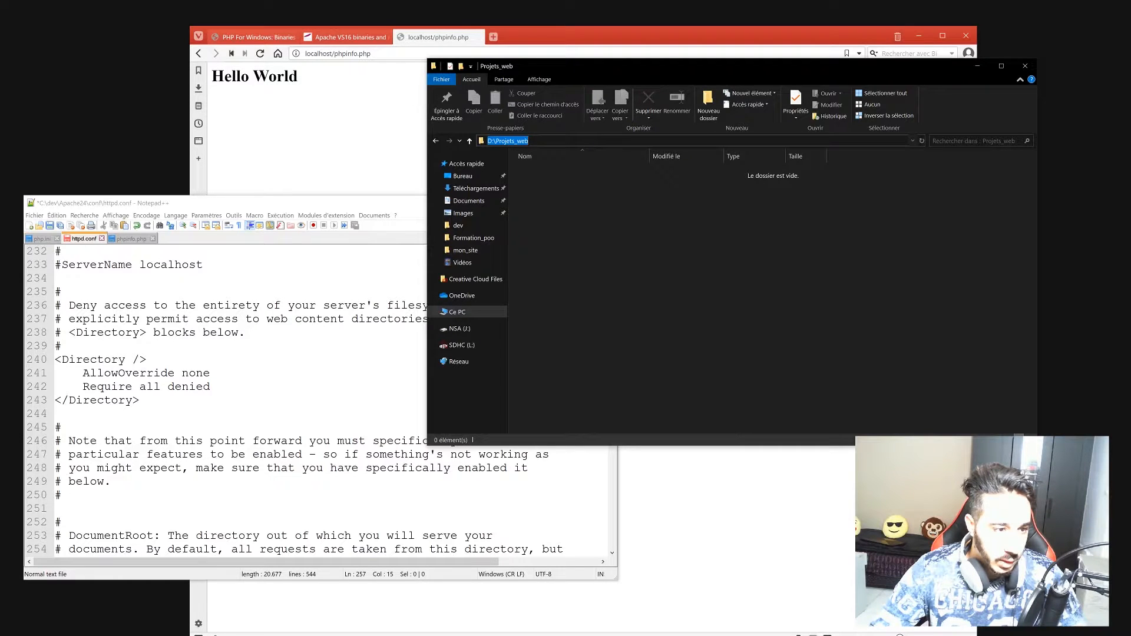
pyautogui.rightClick(517, 142)
pyautogui.click(547, 168)
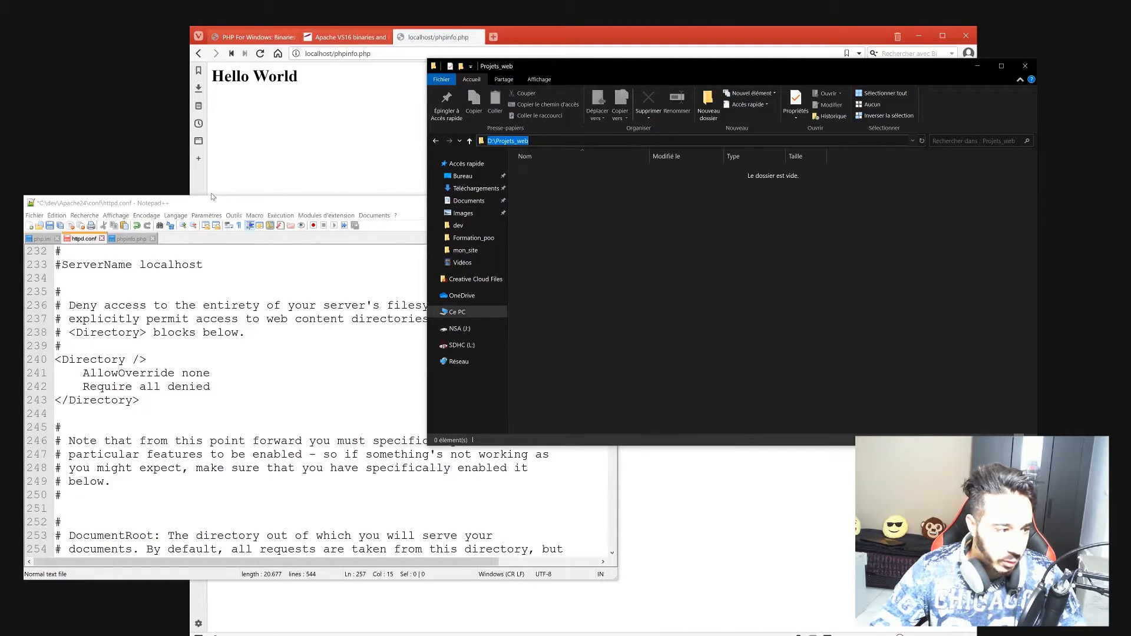
# Paste D:\Projets_web into the DocumentRoot and Directory lines of httpd.conf and save.
pyautogui.moveTo(207, 202); pyautogui.dragTo(347, 59)
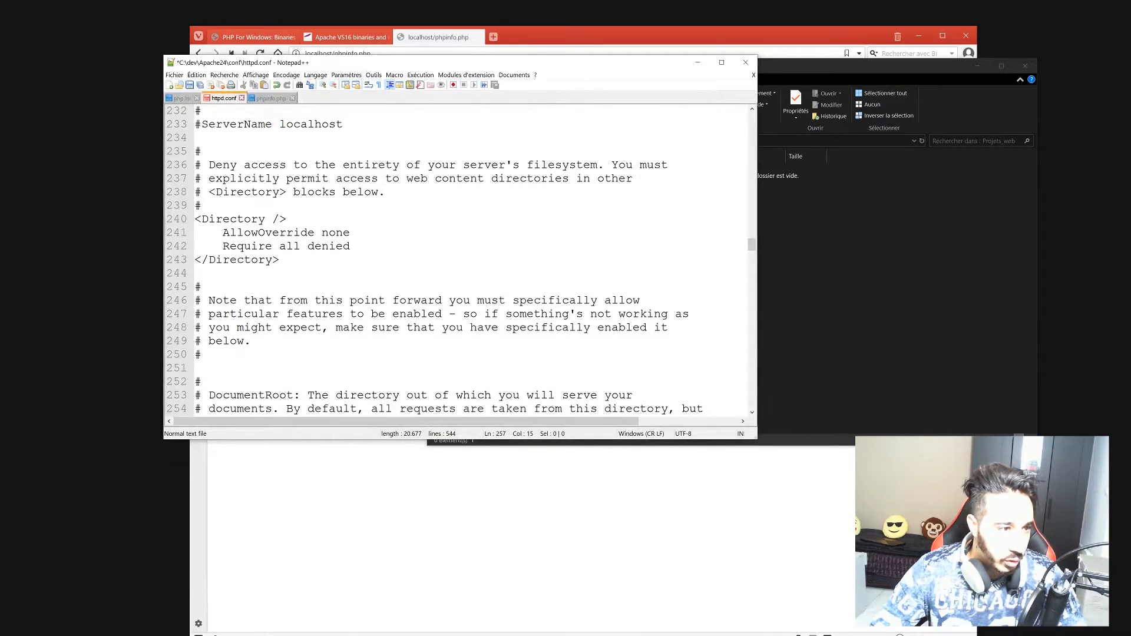
pyautogui.doubleClick(392, 64)
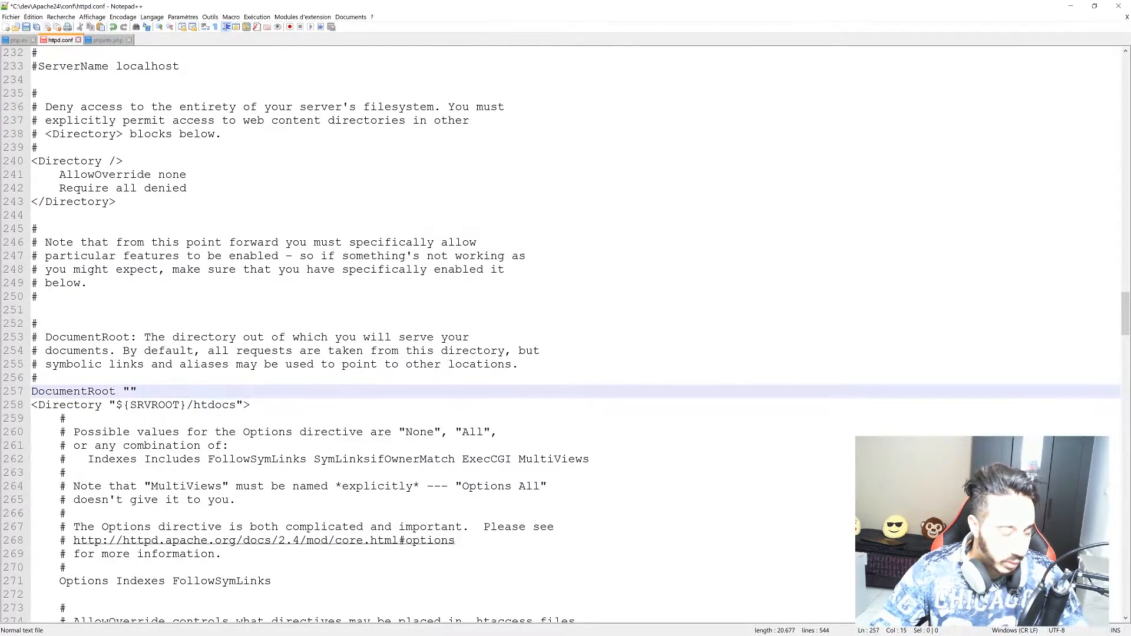
pyautogui.hotkey('ctrl', 'v')
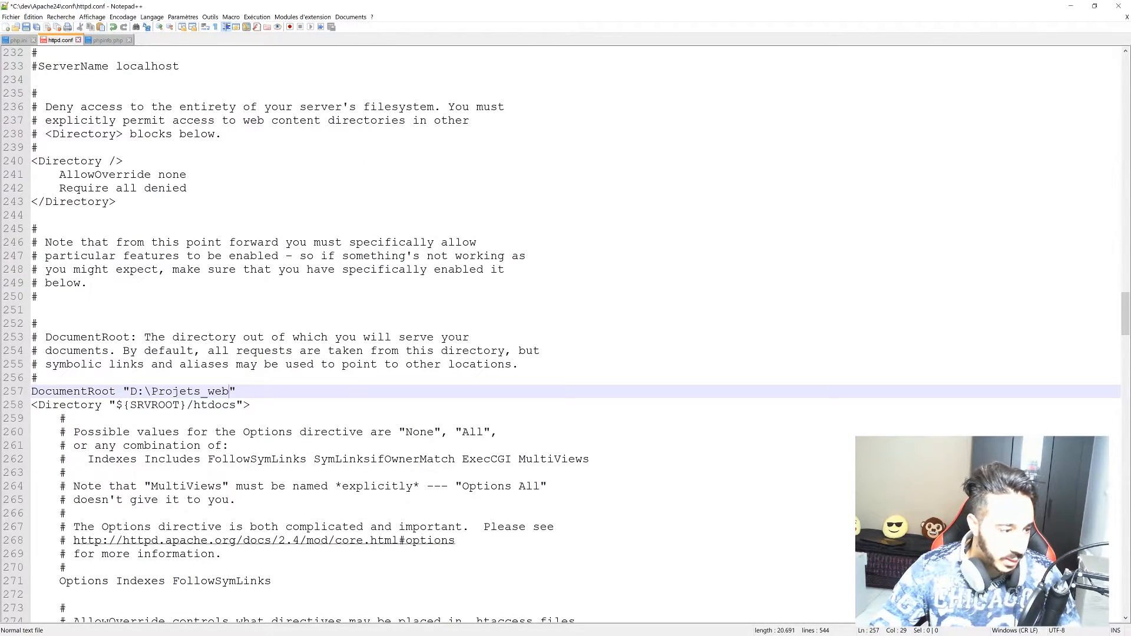
pyautogui.moveTo(236, 404); pyautogui.dragTo(116, 404)
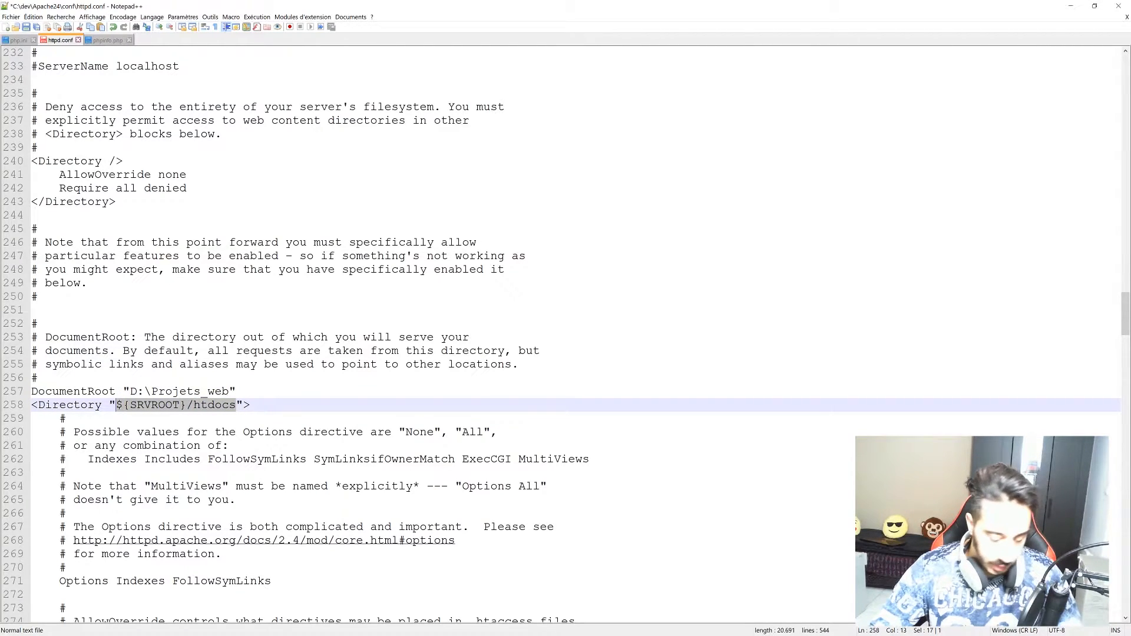
pyautogui.hotkey('ctrl', 'v')
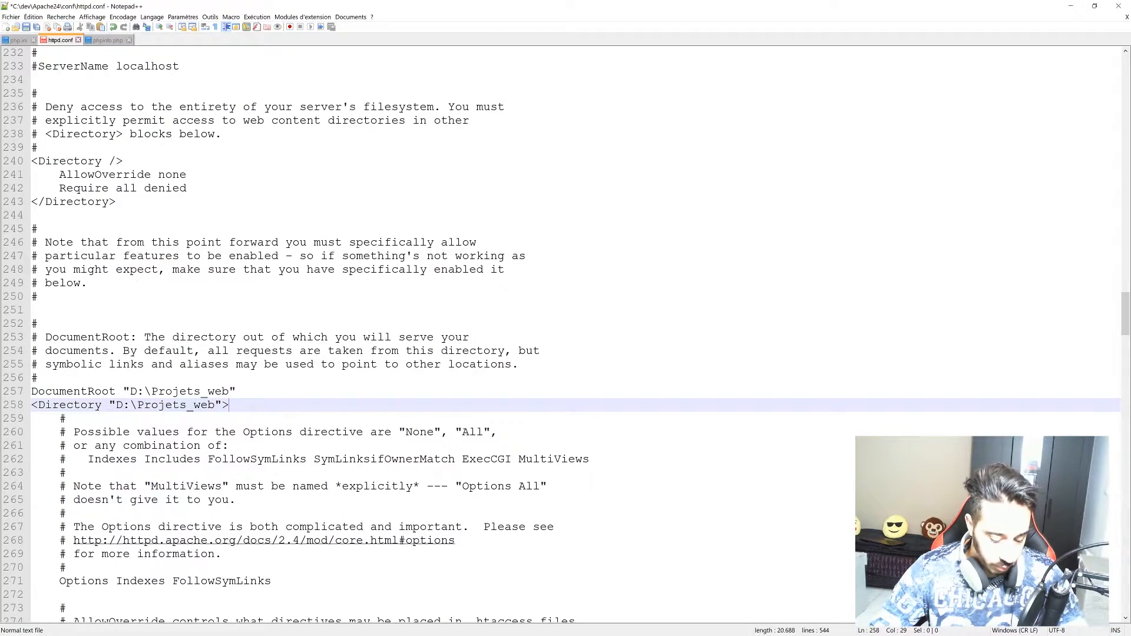
pyautogui.hotkey('ctrl', 's')
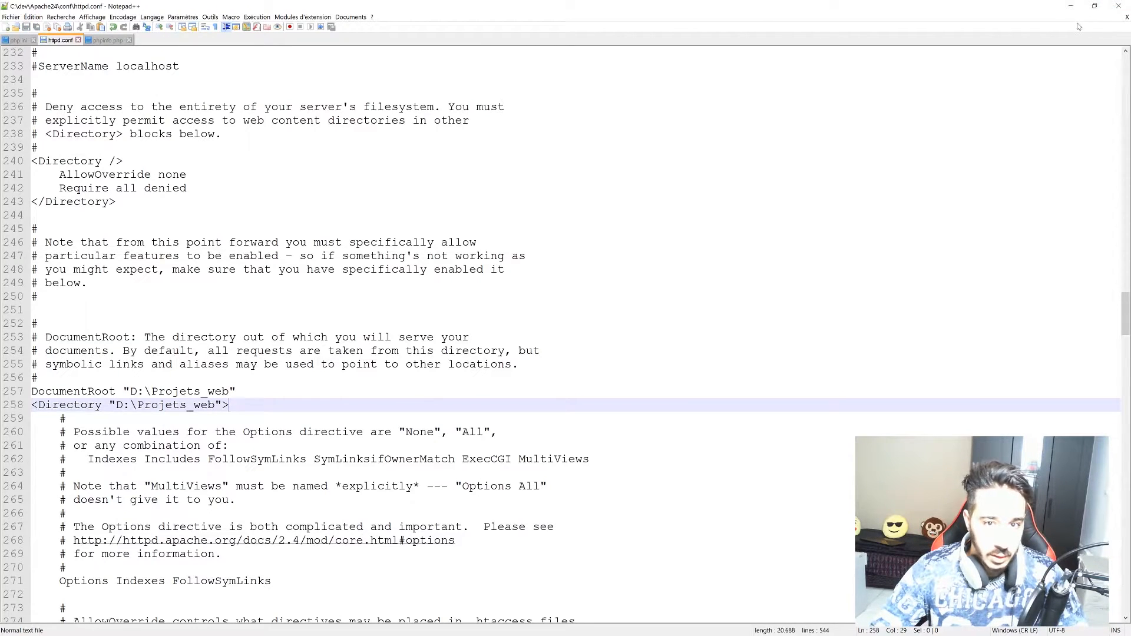
pyautogui.click(1071, 6)
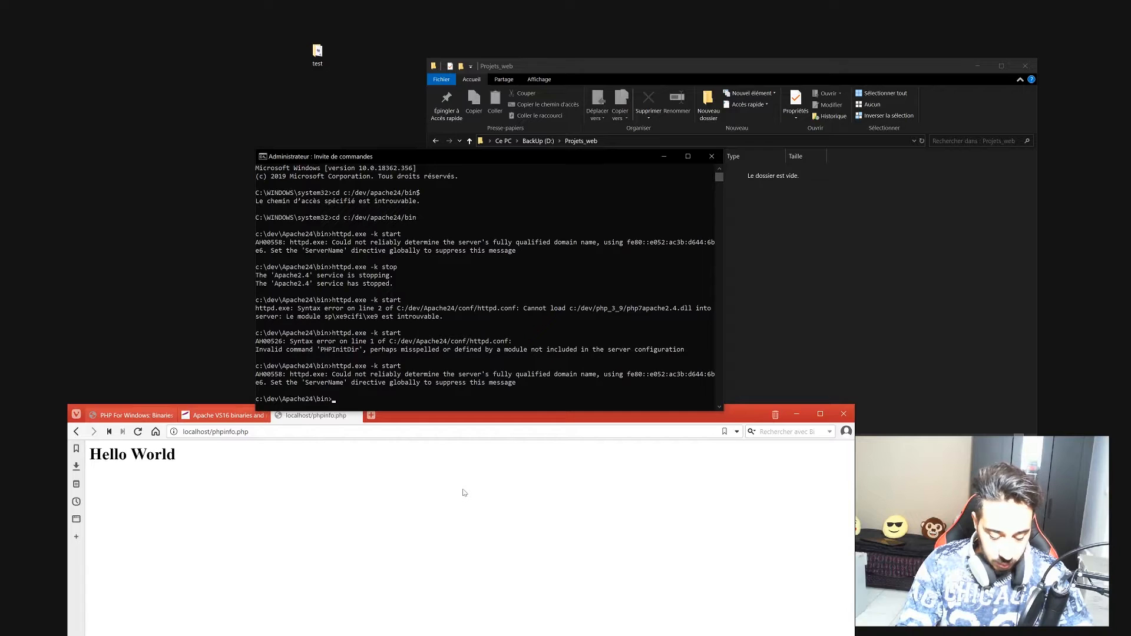
# Stop Apache, then start it again with httpd.exe -k start in the console.
pyautogui.press('Up')
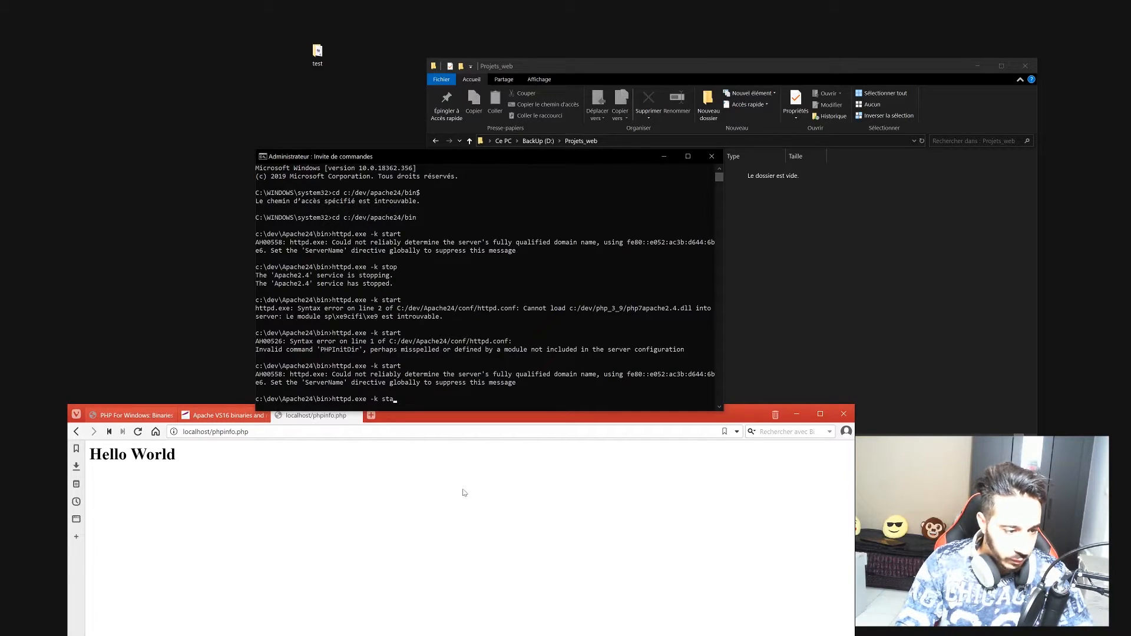
pyautogui.write('p')
pyautogui.press('Return')
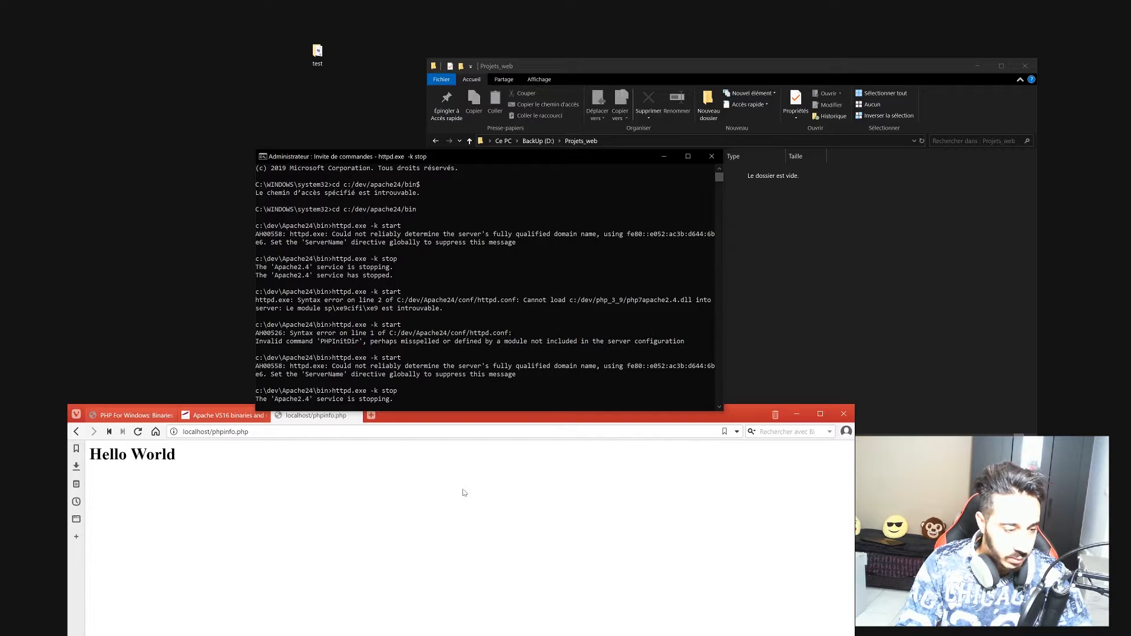
pyautogui.press('Up')
pyautogui.press('Up')
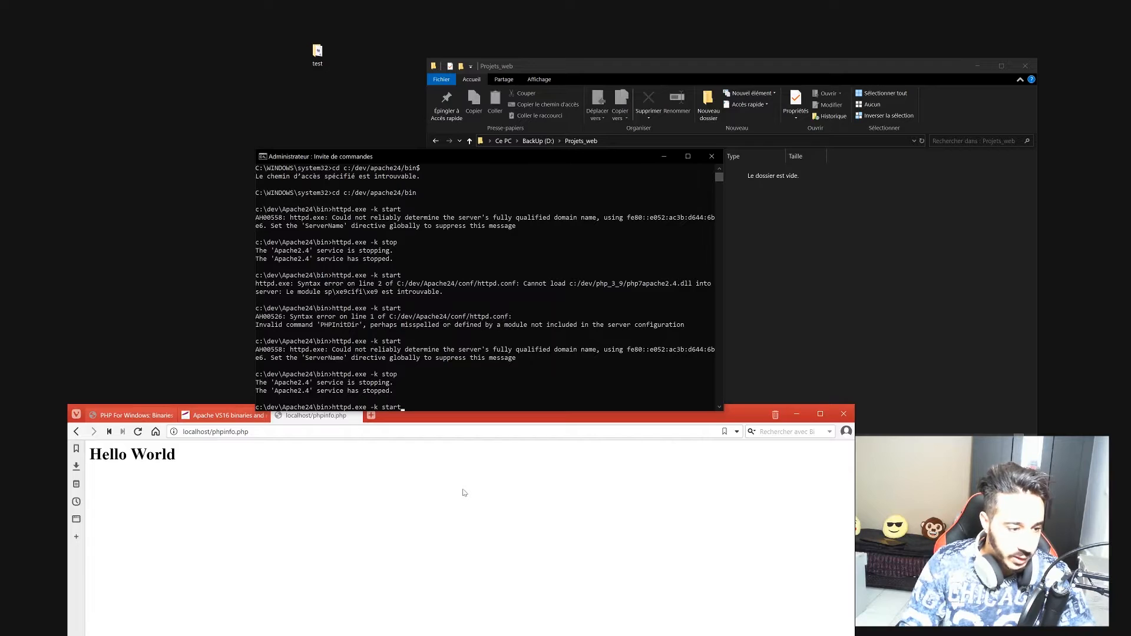
pyautogui.press('Return')
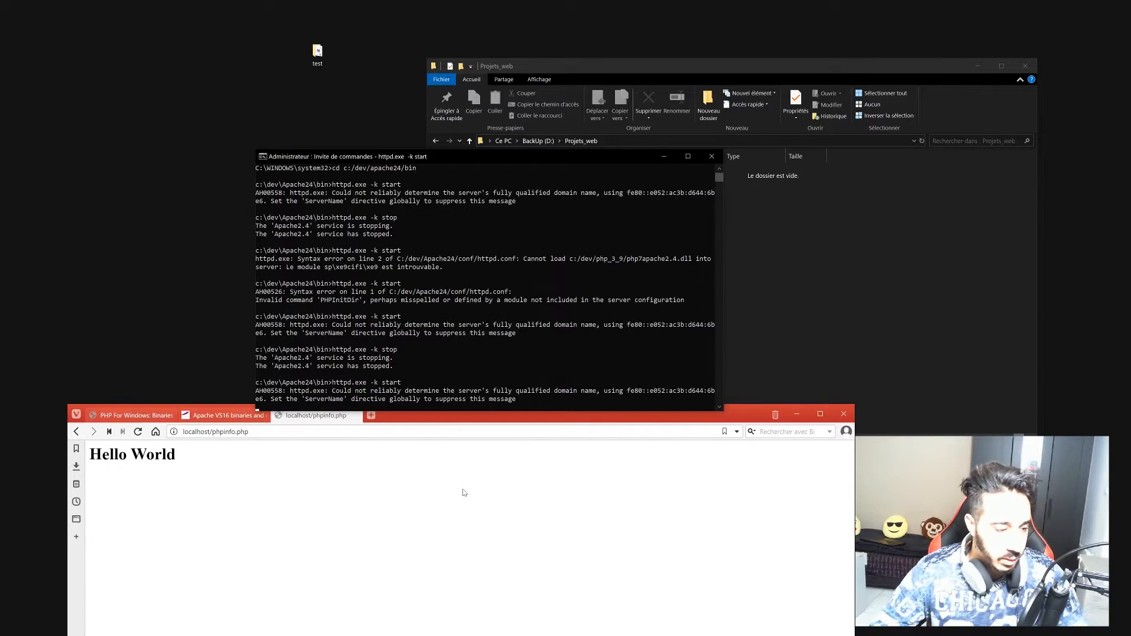
# Reload localhost/phpinfo.php in Vivaldi, which now returns Not Found.
pyautogui.click(412, 505)
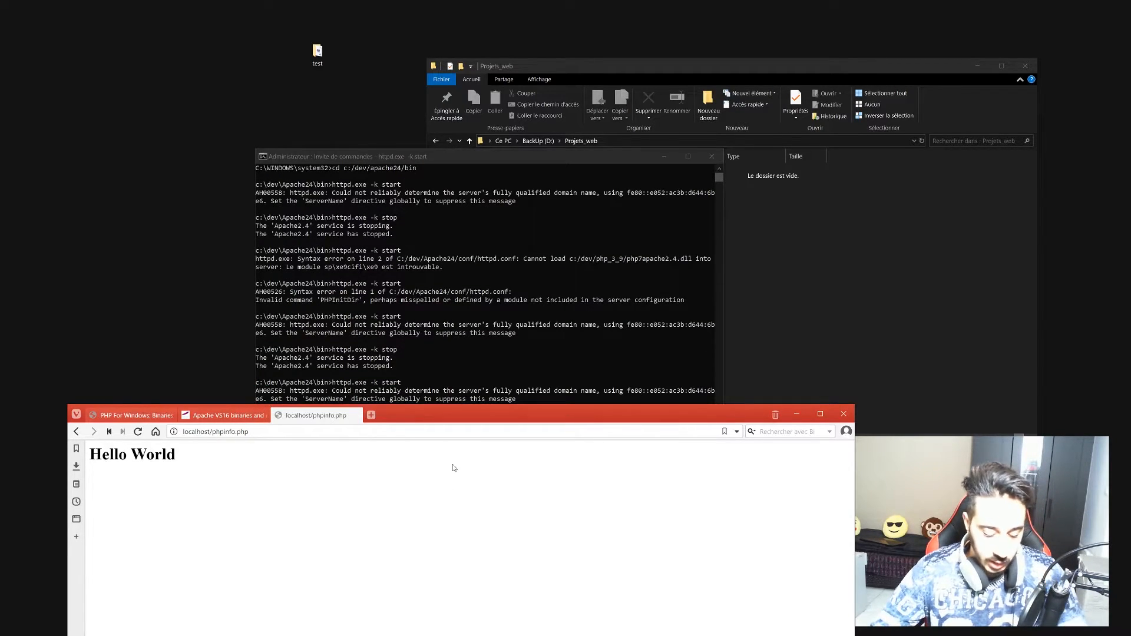
pyautogui.press('F5')
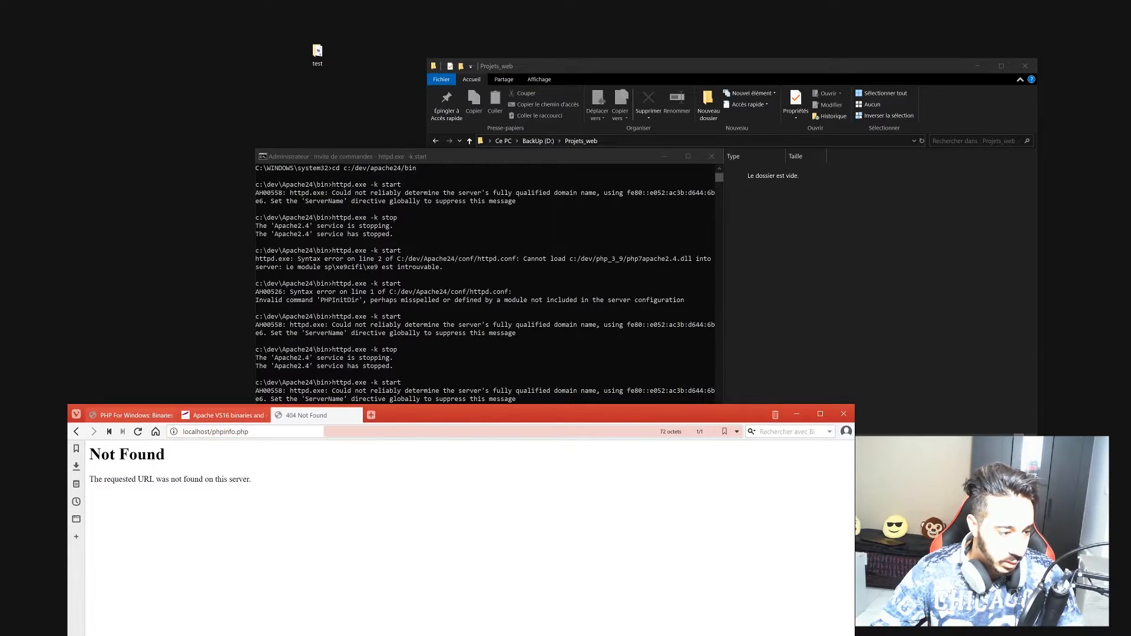
pyautogui.click(371, 431)
# Create a folder named mon_site inside Projets_web.
pyautogui.moveTo(406, 417); pyautogui.dragTo(425, 371)
pyautogui.rightClick(648, 210)
pyautogui.click(579, 176)
pyautogui.rightClick(541, 190)
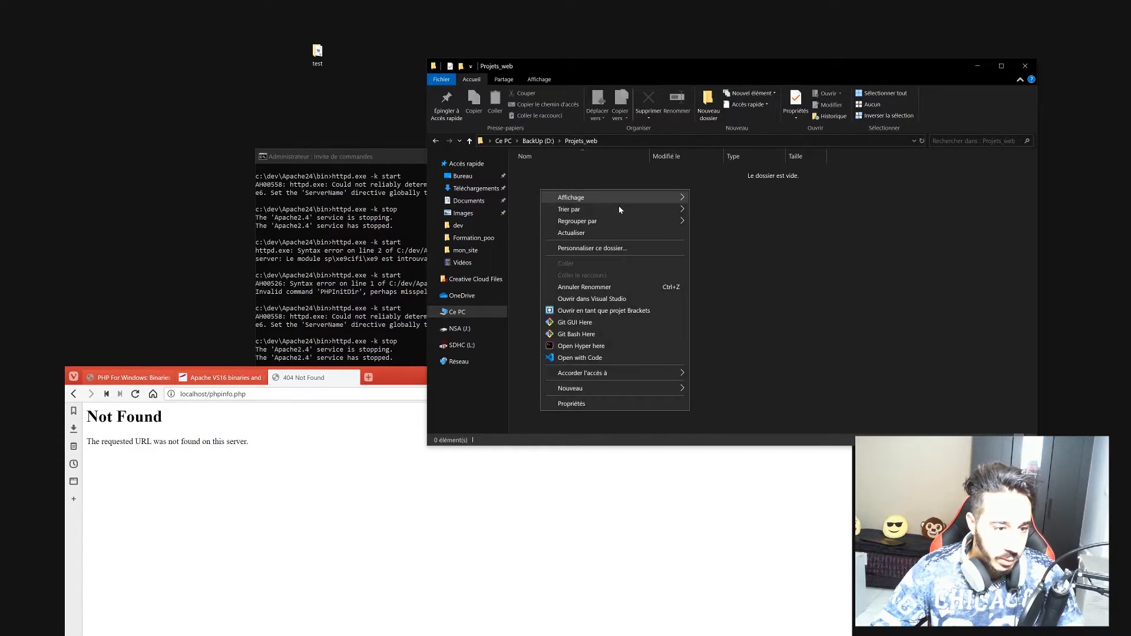
pyautogui.moveTo(653, 389)
pyautogui.click(715, 389)
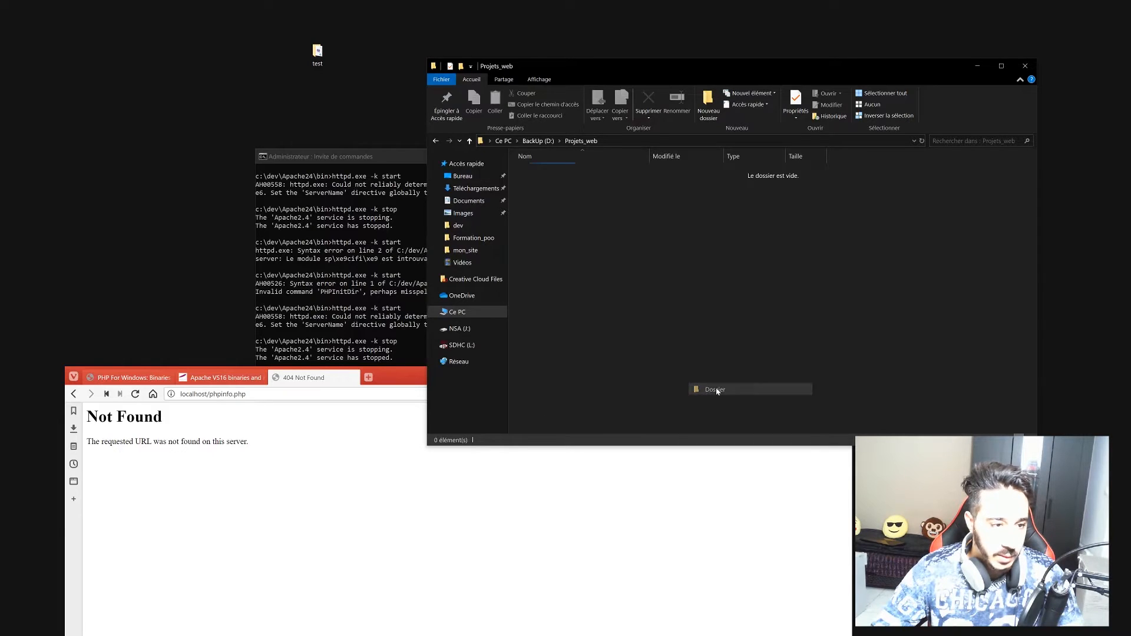
pyautogui.write('mon_site')
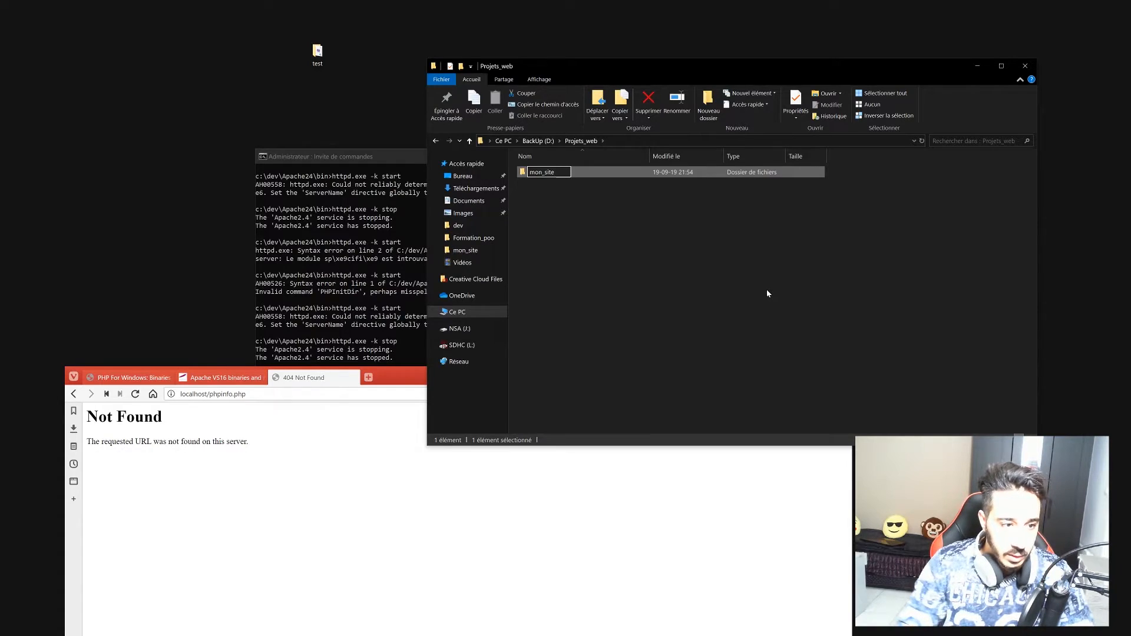
pyautogui.press('Return')
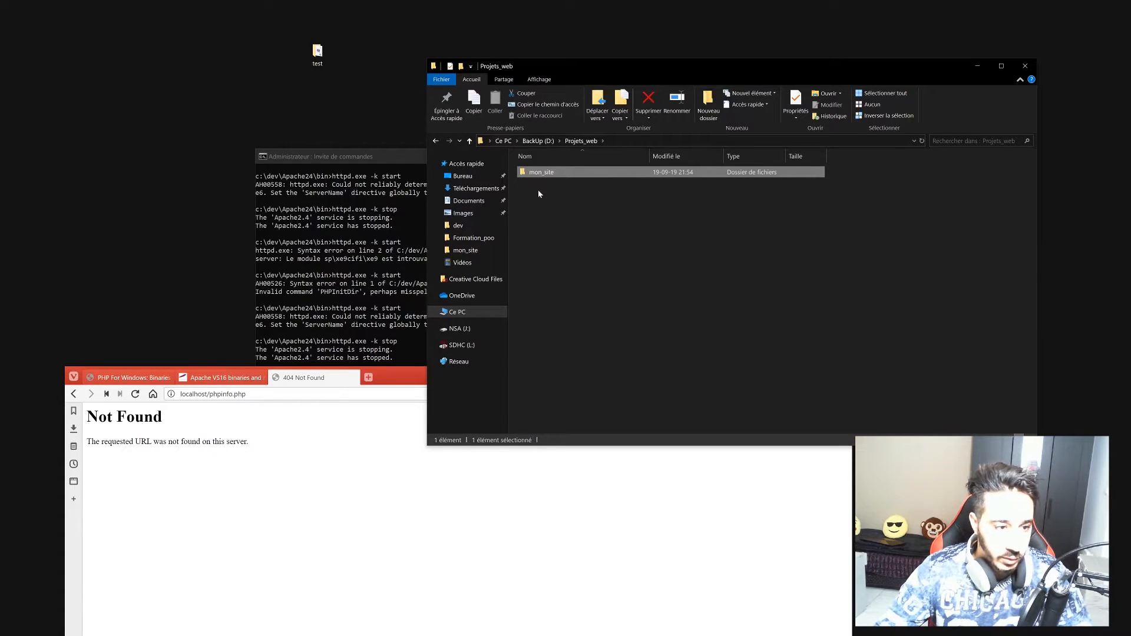
# Inside mon_site, create a folder named app.
pyautogui.doubleClick(543, 172)
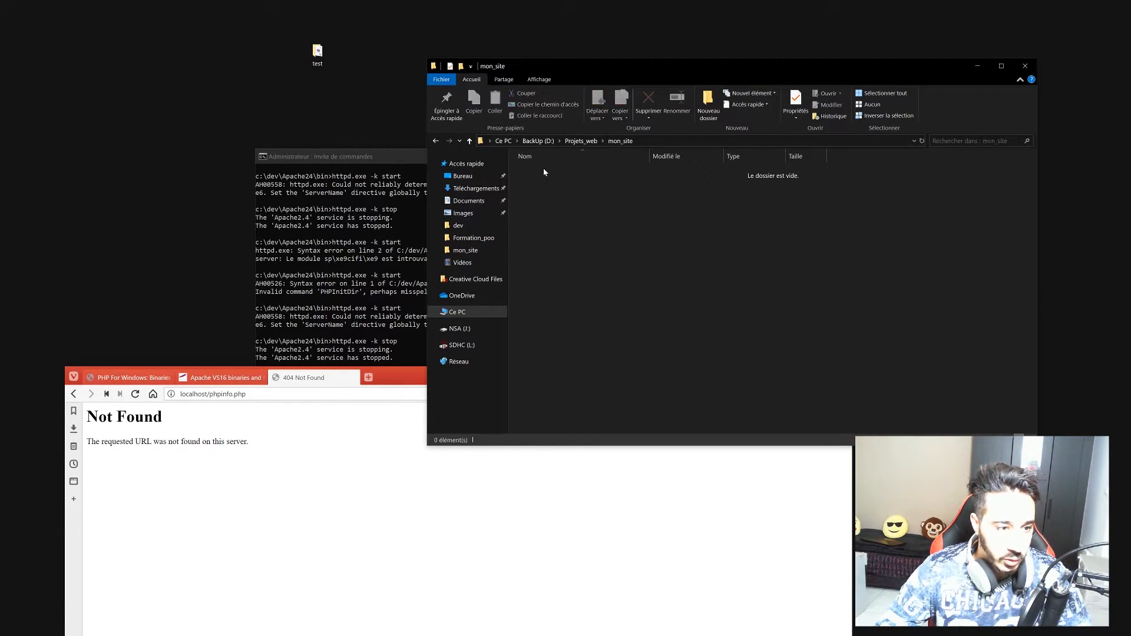
pyautogui.rightClick(551, 179)
pyautogui.moveTo(641, 377)
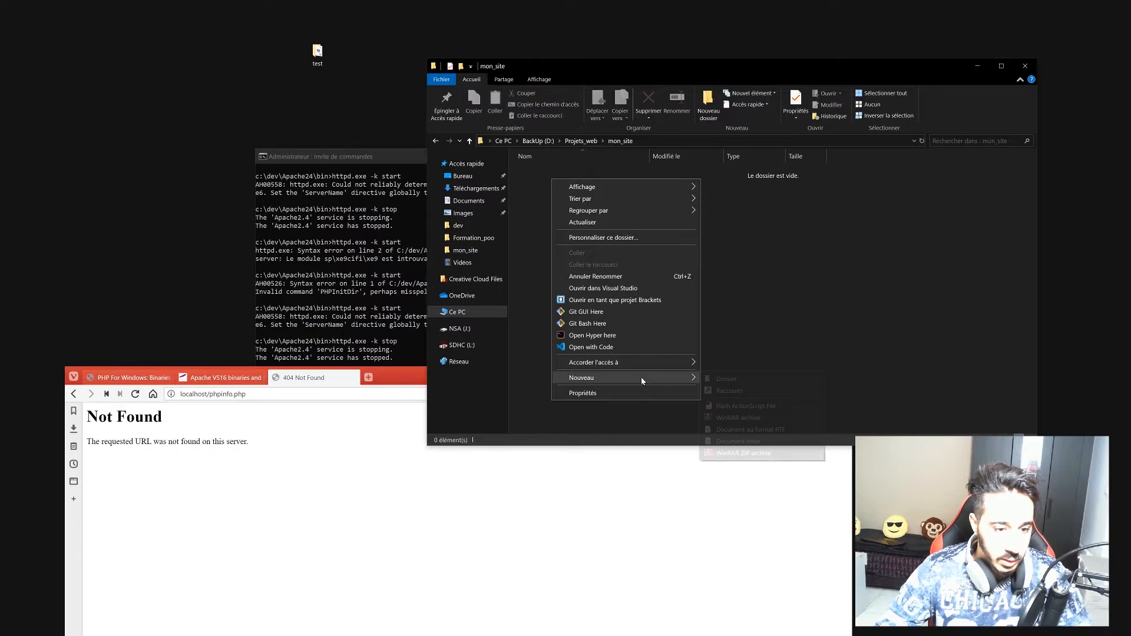
pyautogui.click(730, 380)
pyautogui.write('app')
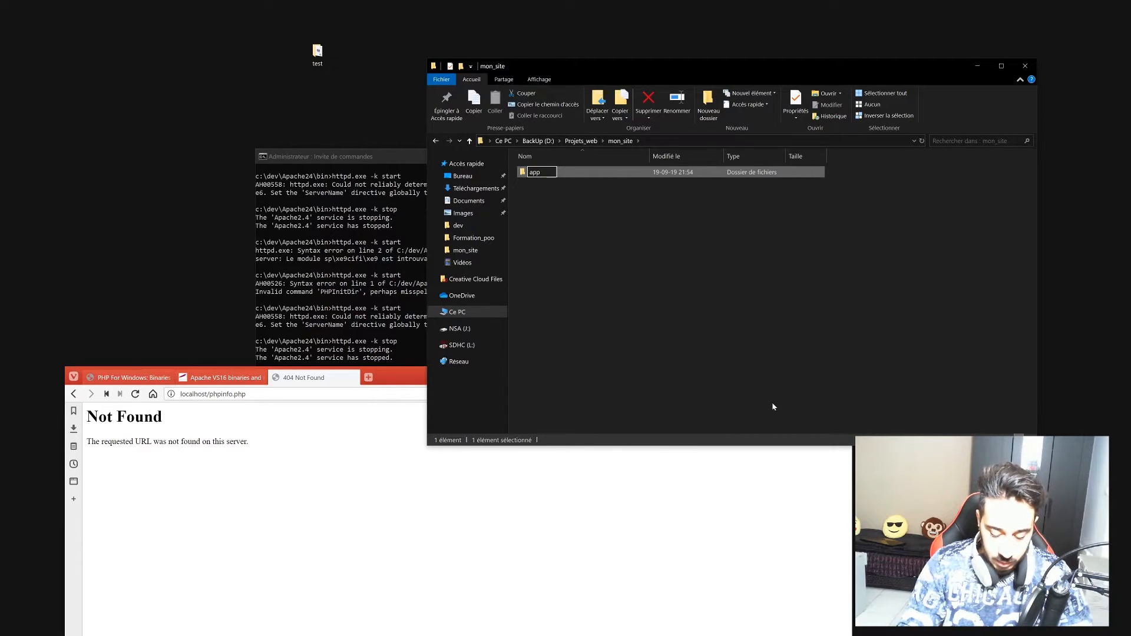
pyautogui.press('Return')
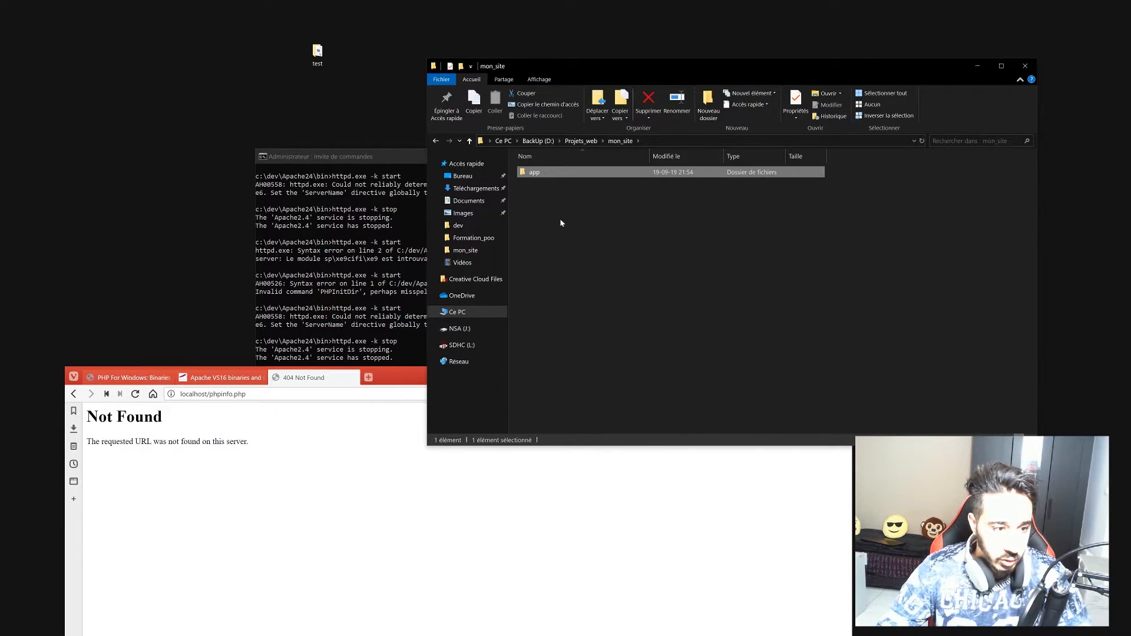
# Add an empty index.php file to mon_site, accepting the extension change.
pyautogui.rightClick(549, 203)
pyautogui.moveTo(663, 400)
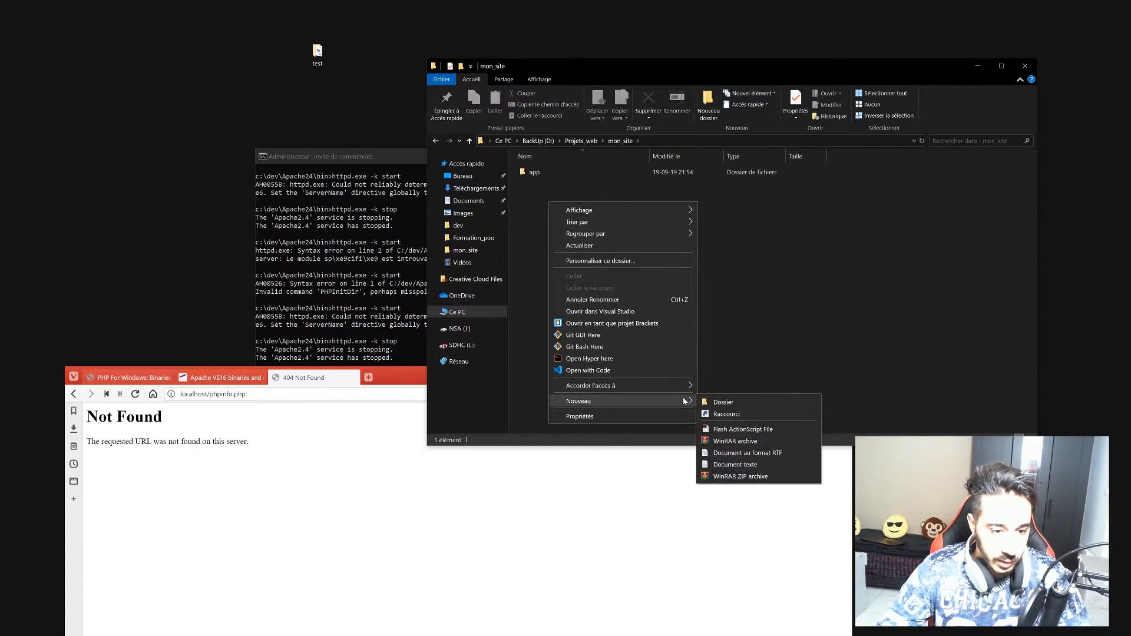
pyautogui.click(764, 462)
pyautogui.write('index.php.txt')
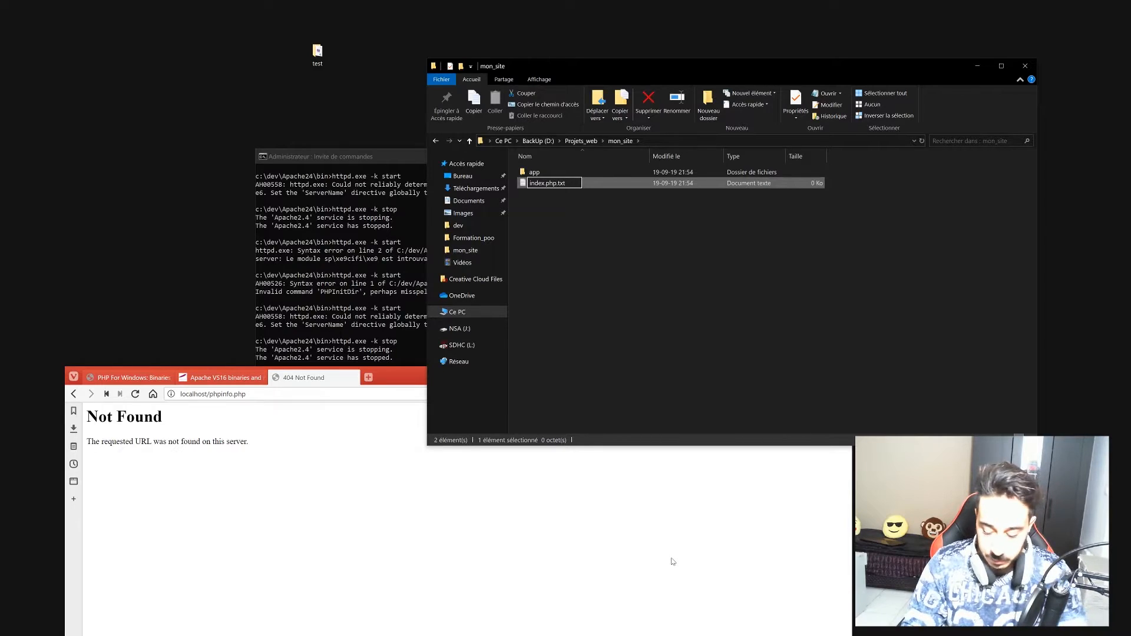
pyautogui.press('BackSpace')
pyautogui.press('BackSpace')
pyautogui.press('BackSpace')
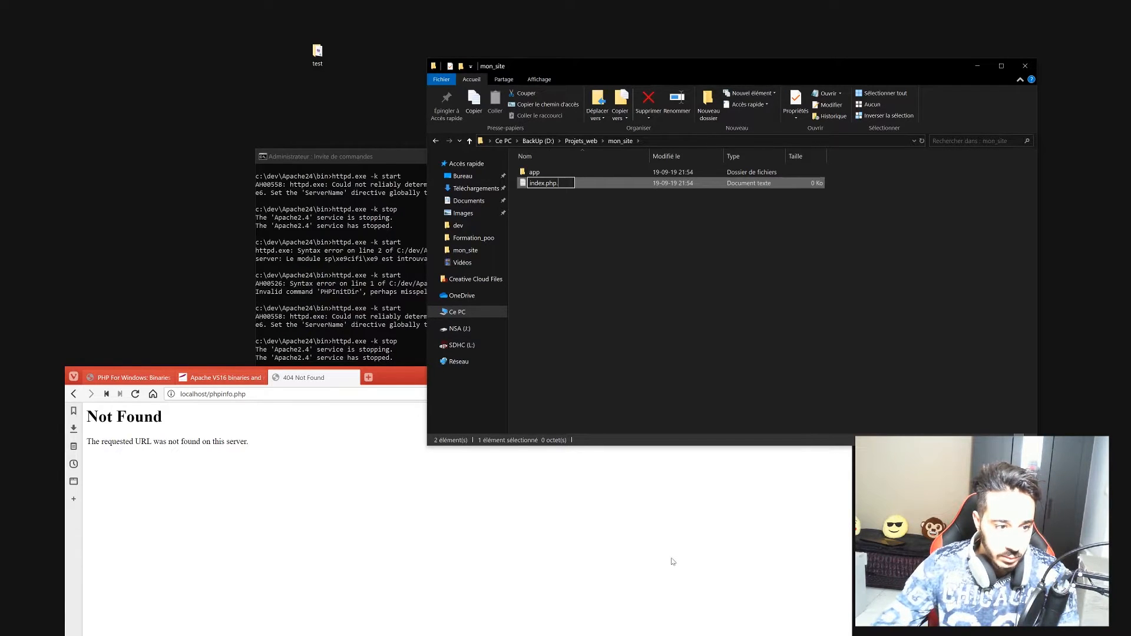
pyautogui.press('BackSpace')
pyautogui.press('Return')
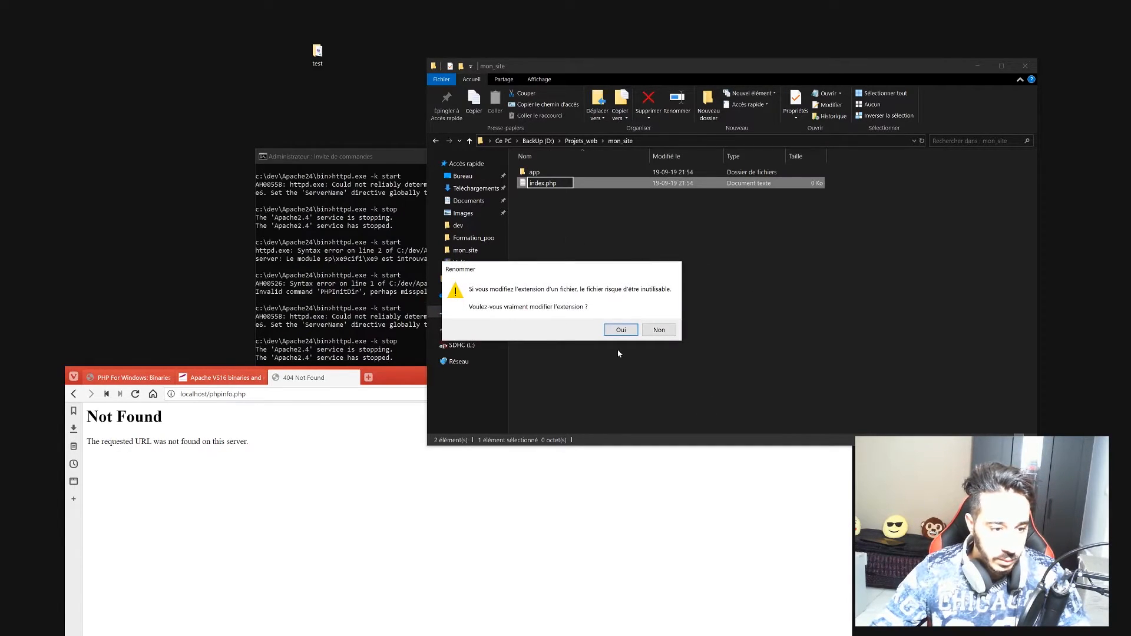
pyautogui.click(619, 331)
pyautogui.click(533, 173)
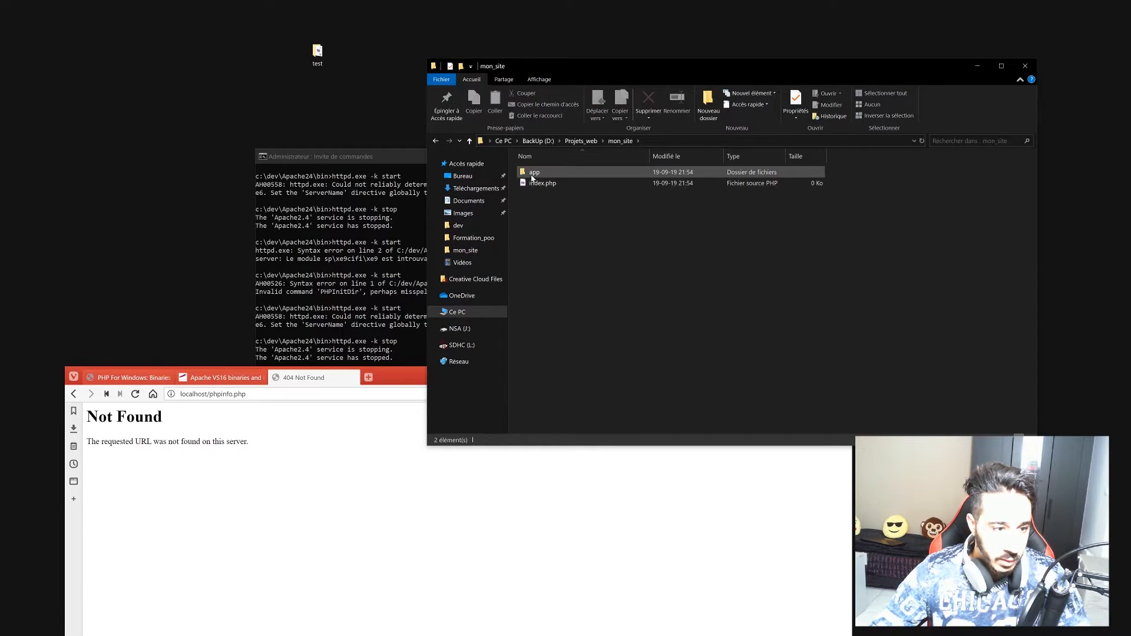
# Inside the app folder, create a folder named css.
pyautogui.doubleClick(534, 176)
pyautogui.rightClick(539, 176)
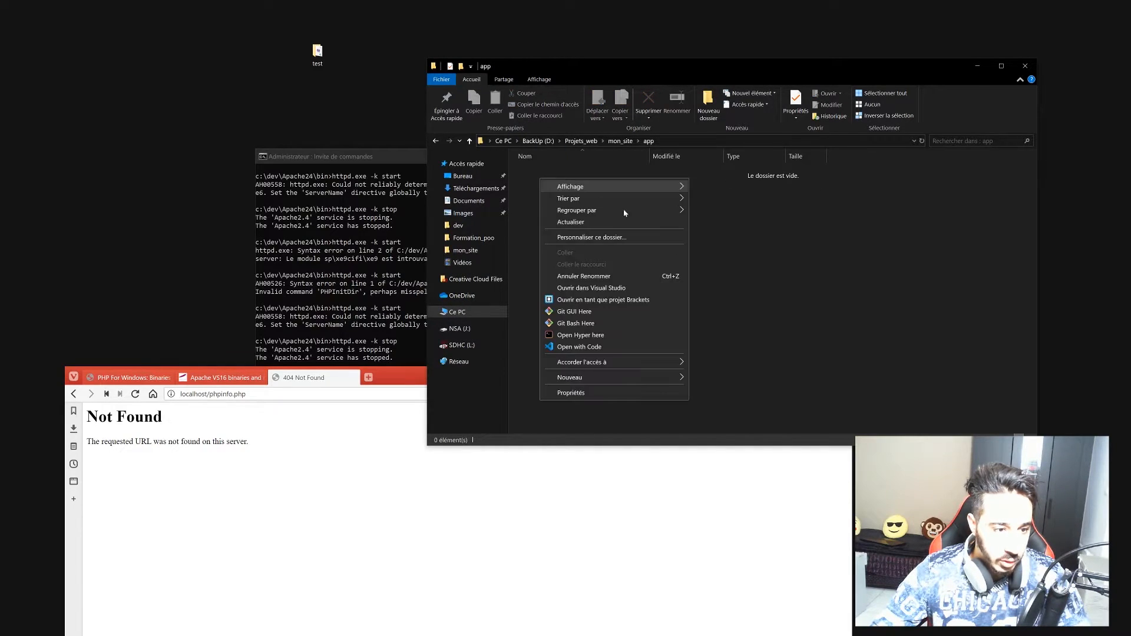
pyautogui.moveTo(654, 378)
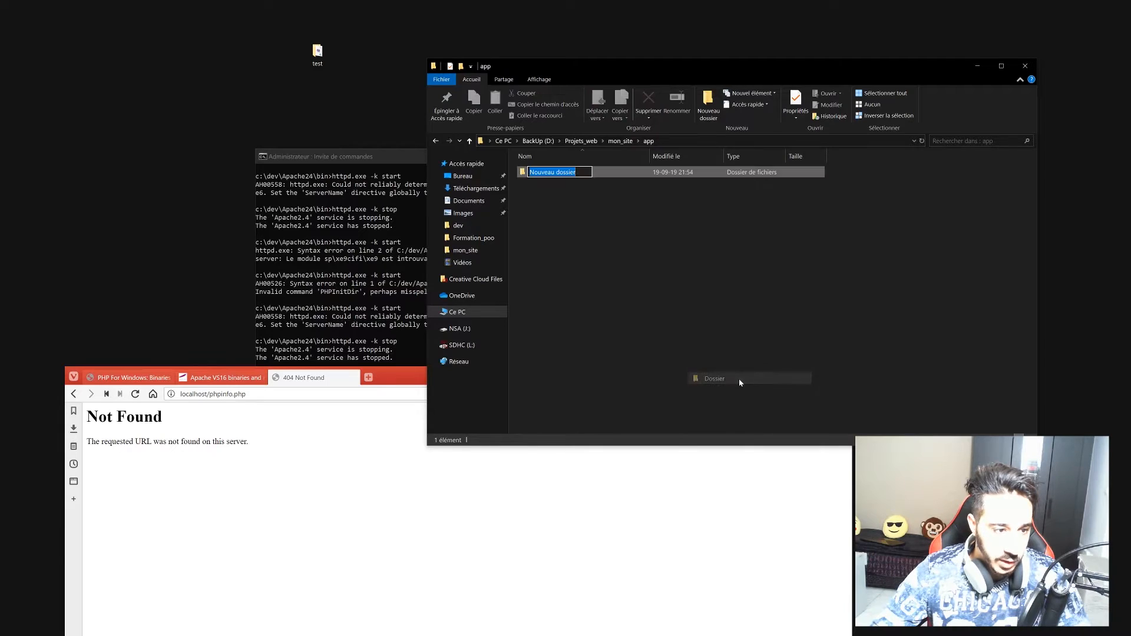
pyautogui.click(737, 378)
pyautogui.write('css')
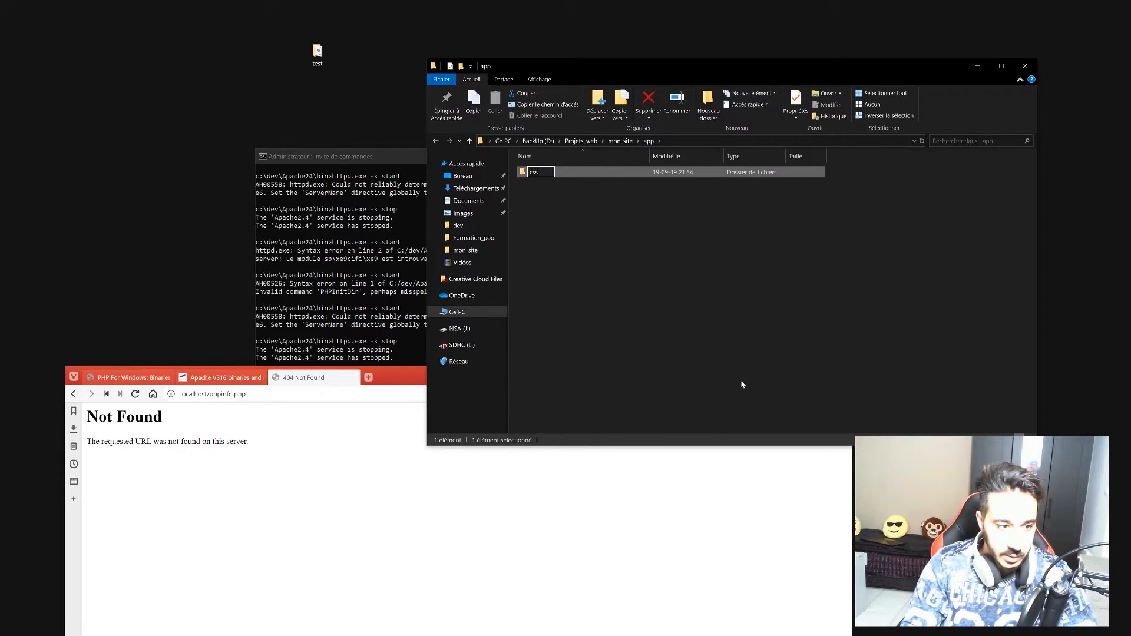
pyautogui.press('Return')
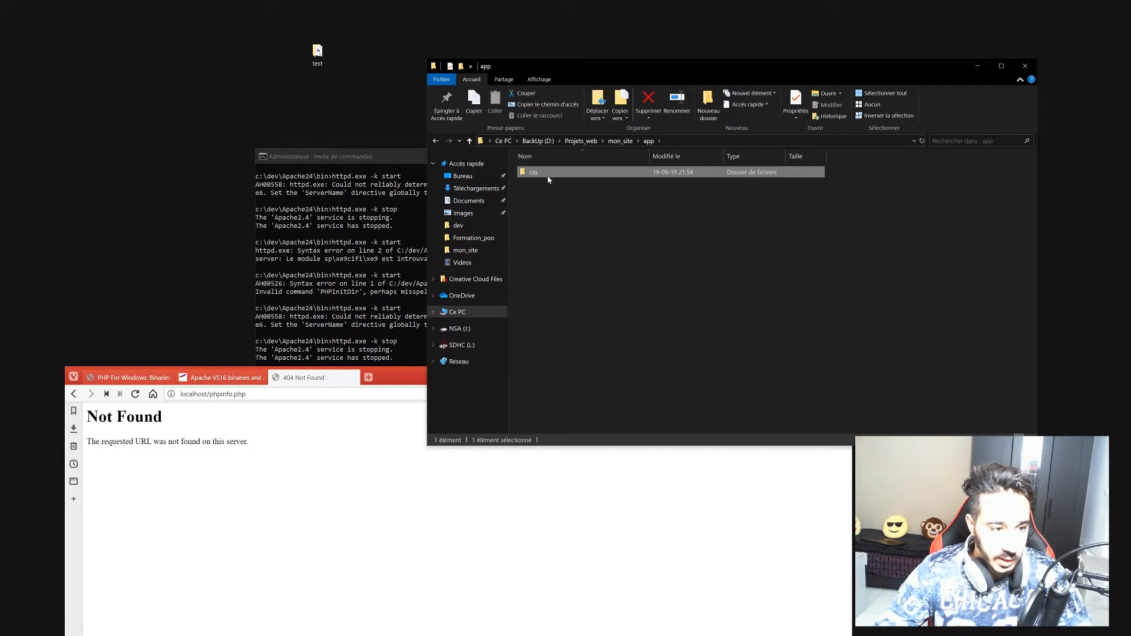
# Create an empty styles.css file in the css folder, then return to Sublime Text.
pyautogui.doubleClick(541, 172)
pyautogui.rightClick(540, 176)
pyautogui.moveTo(607, 381)
pyautogui.click(726, 438)
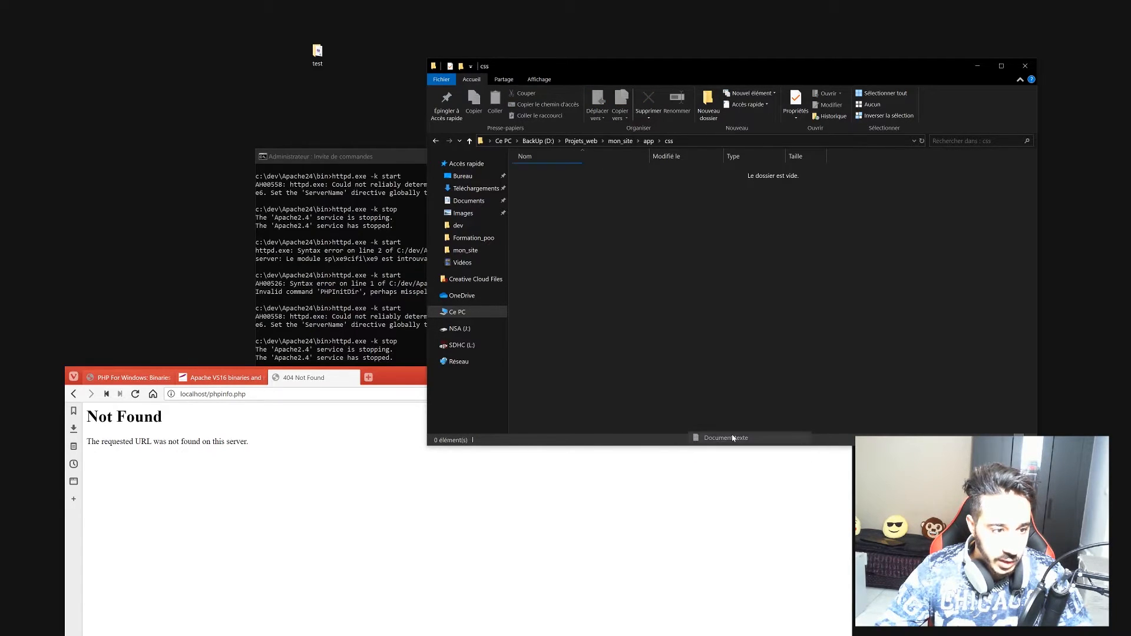
pyautogui.write('styles')
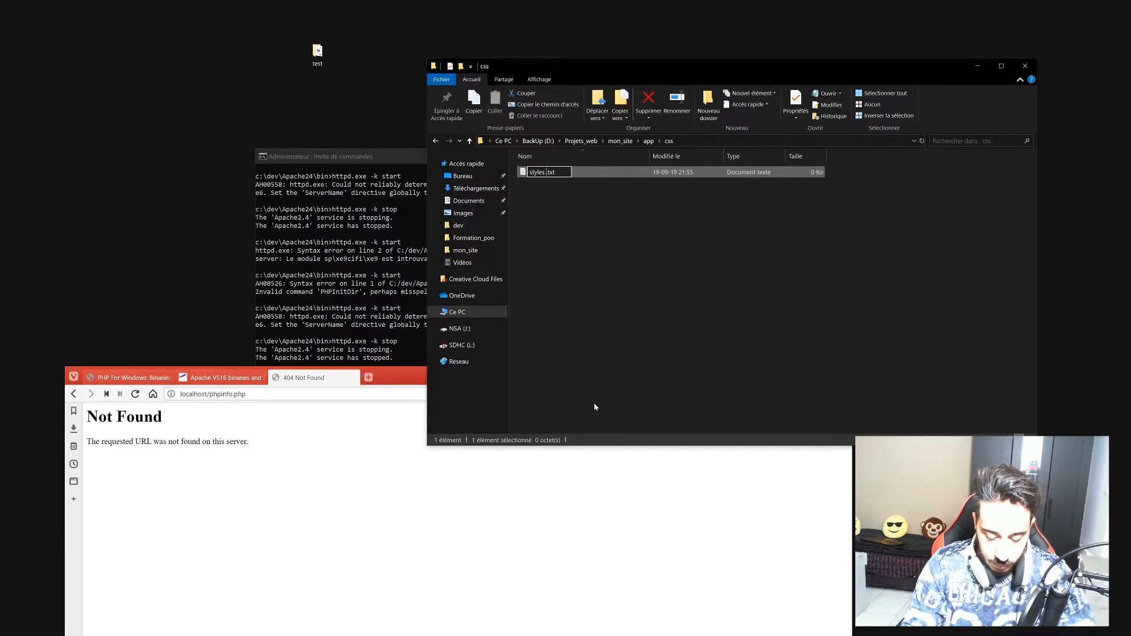
pyautogui.write('.css')
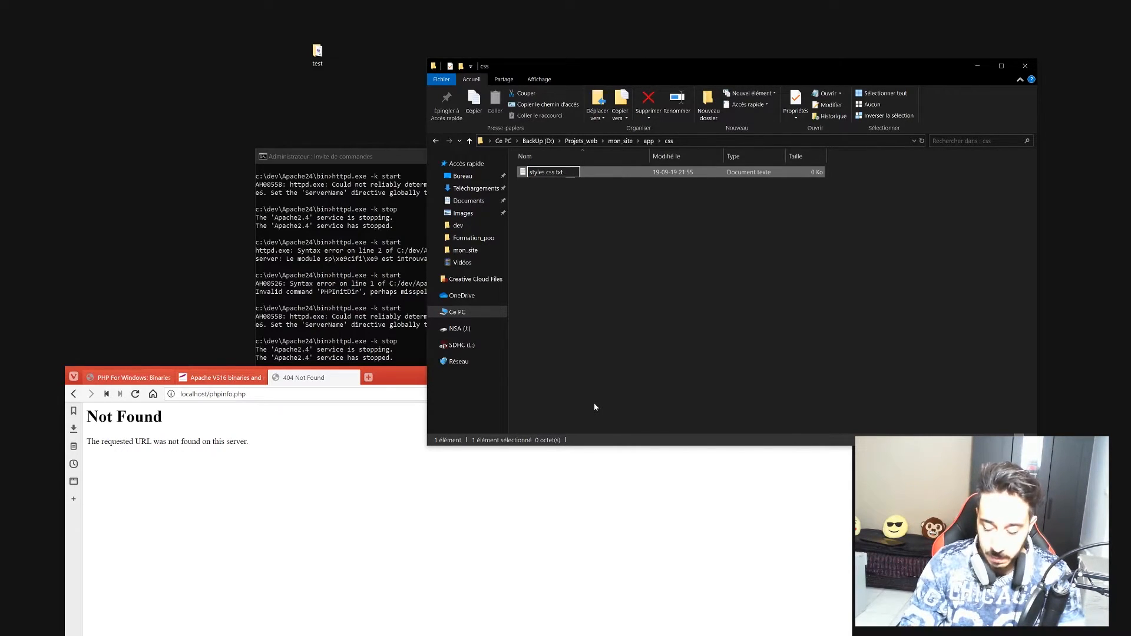
pyautogui.press('BackSpace')
pyautogui.press('BackSpace')
pyautogui.press('BackSpace')
pyautogui.press('BackSpace')
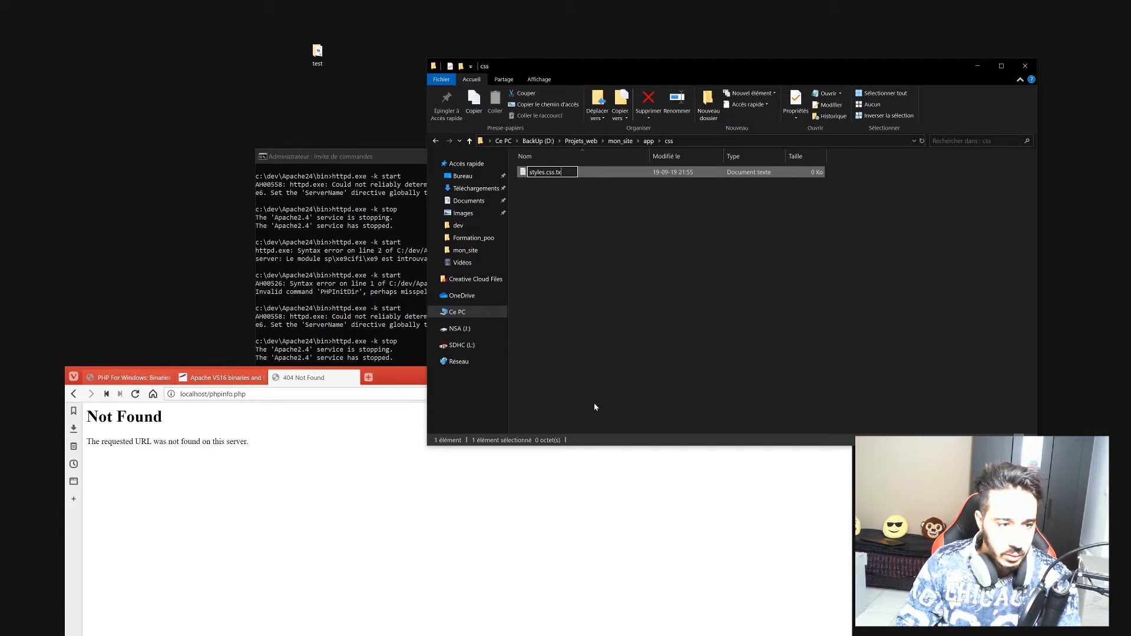
pyautogui.press('Return')
pyautogui.press('Return')
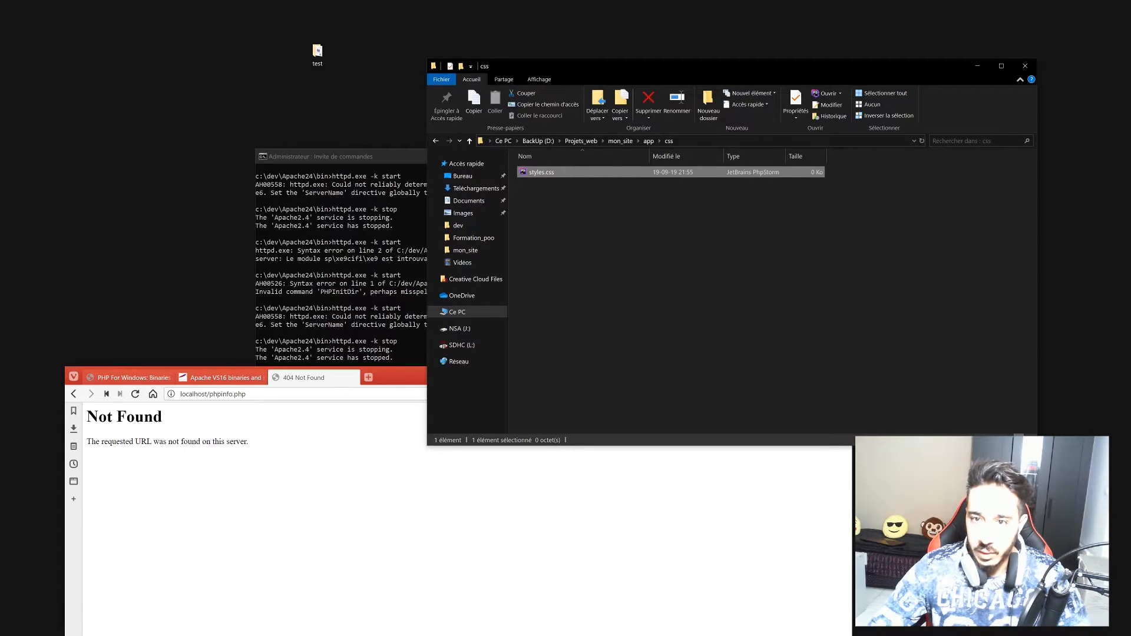
pyautogui.hotkey('alt', 'Tab')
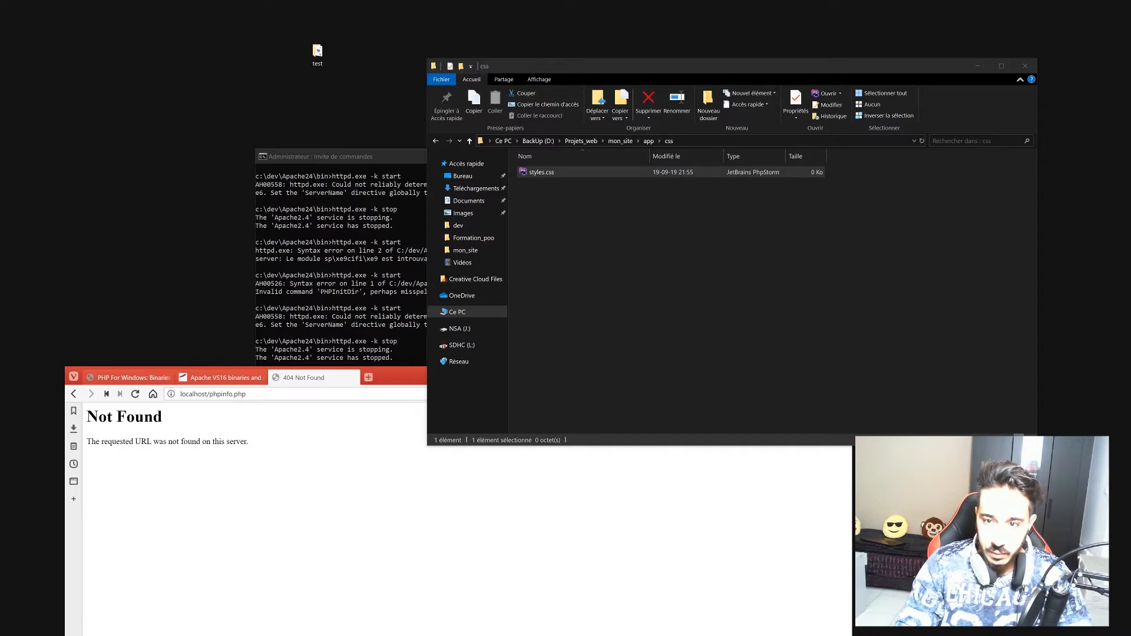
pyautogui.hotkey('alt', 'Tab')
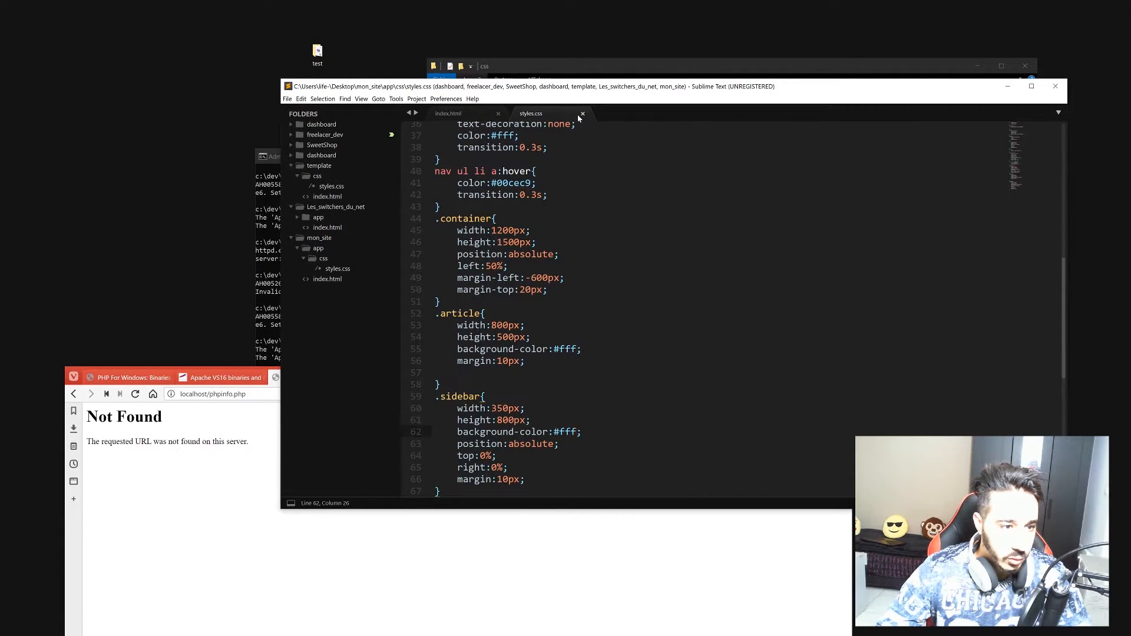
# Close the open files, add mon_site to the Sublime Text project and open index.php.
pyautogui.click(583, 114)
pyautogui.click(498, 113)
pyautogui.moveTo(514, 88); pyautogui.dragTo(527, 338)
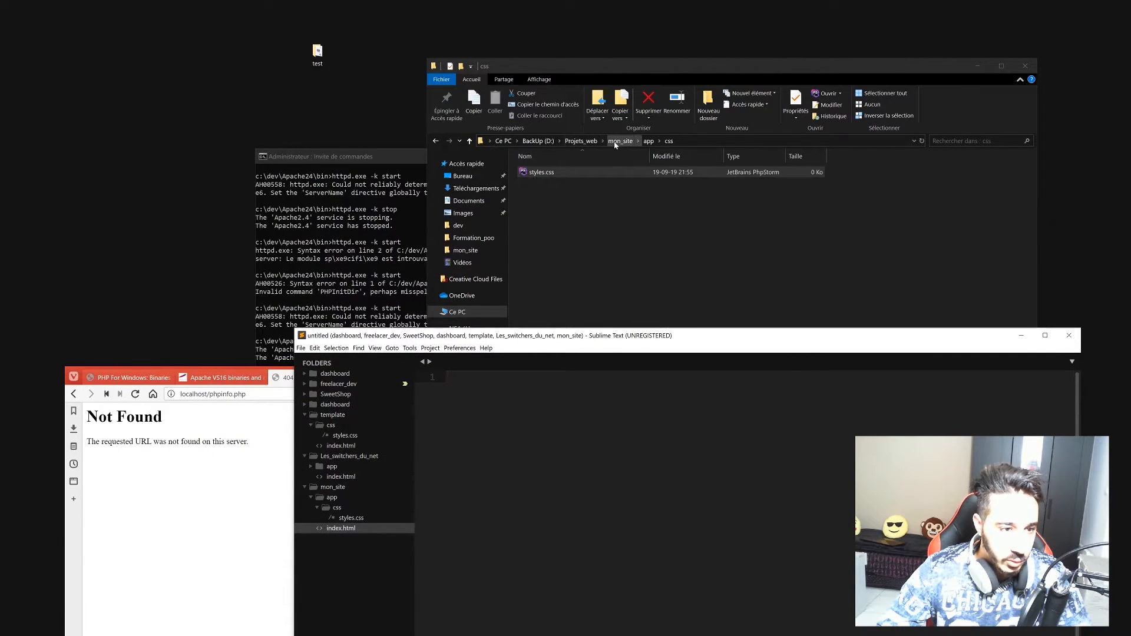
pyautogui.click(618, 141)
pyautogui.click(578, 142)
pyautogui.moveTo(540, 174); pyautogui.dragTo(324, 542)
pyautogui.click(327, 539)
pyautogui.click(340, 559)
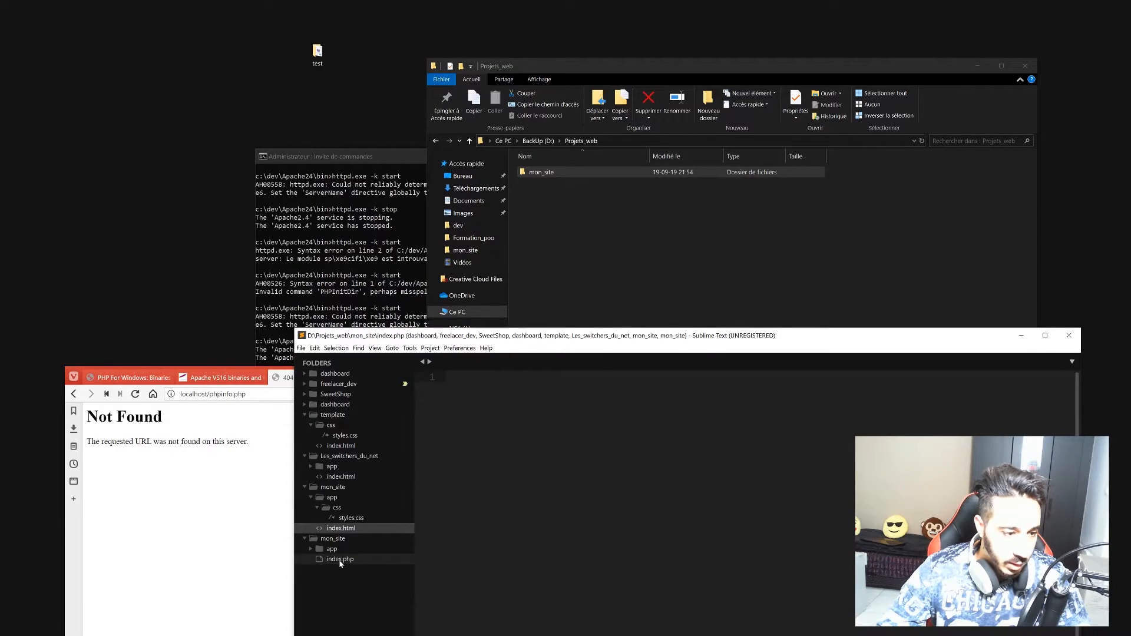
# Insert the HTML boilerplate in index.php with the title 'Mon site' and save.
pyautogui.write('html')
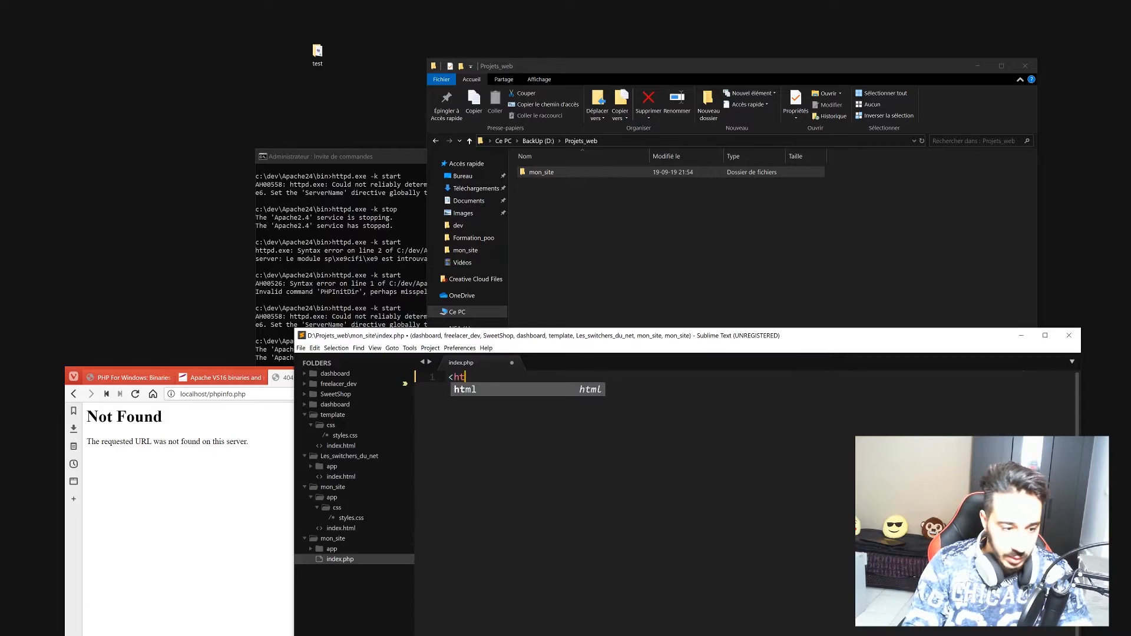
pyautogui.press('Tab')
pyautogui.write('Mon sitye')
pyautogui.press('BackSpace')
pyautogui.press('BackSpace')
pyautogui.write('e')
pyautogui.hotkey('ctrl', 's')
# Add a <meta charset="utf-8"> tag to the head of index.php.
pyautogui.moveTo(638, 337); pyautogui.dragTo(650, 193)
pyautogui.press('Up')
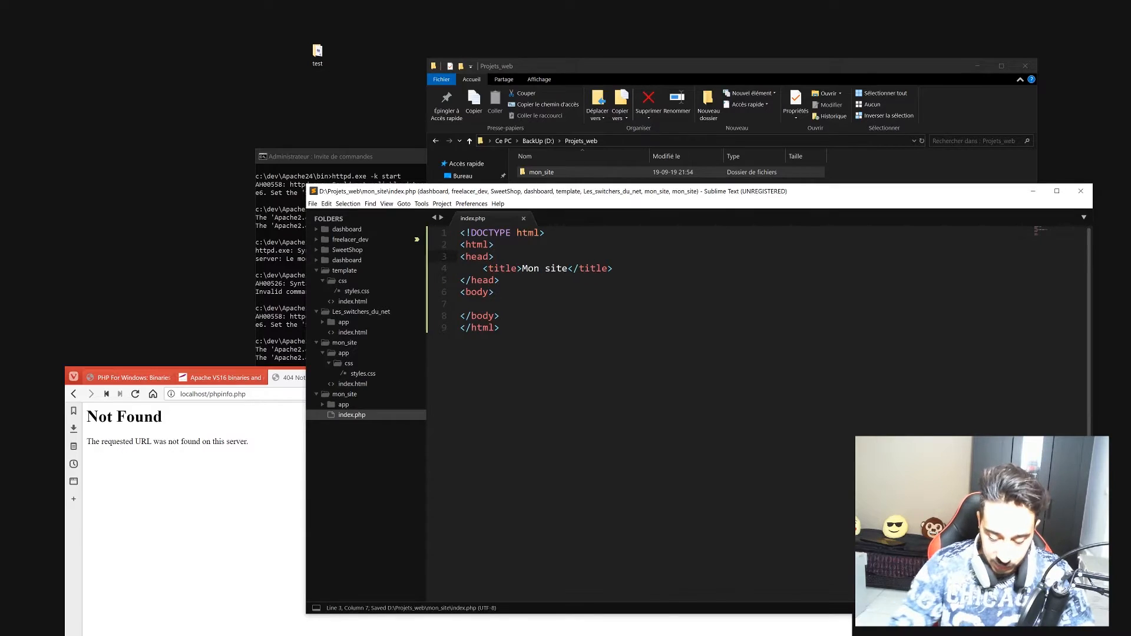
pyautogui.press('Return')
pyautogui.write('<meta charset')
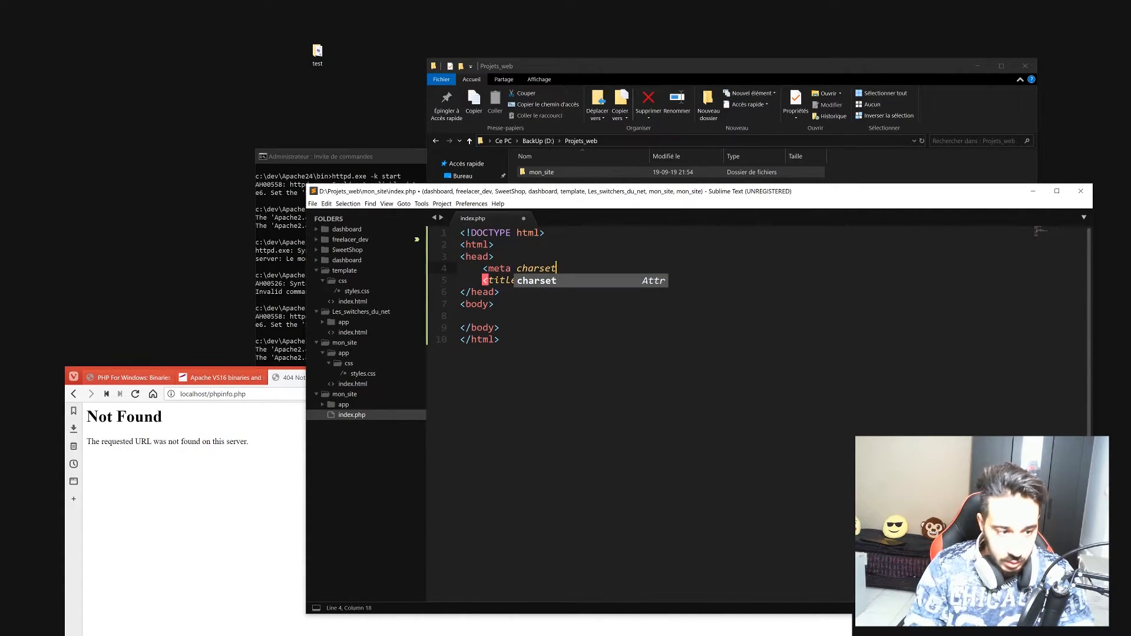
pyautogui.press('Return')
pyautogui.write('utf-8')
pyautogui.press('Tab')
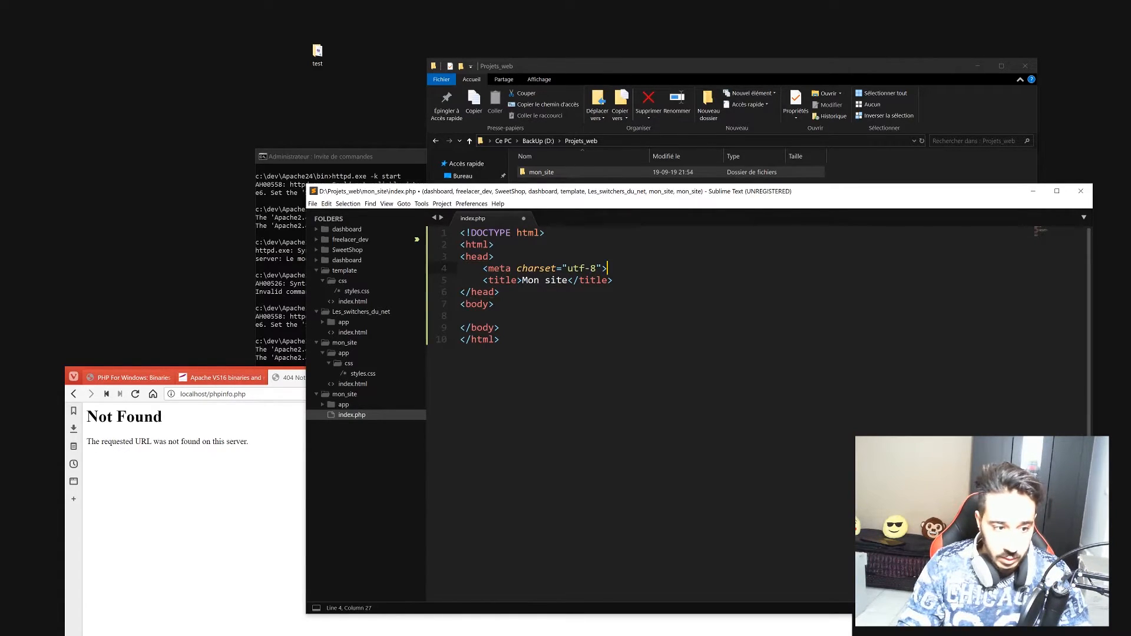
pyautogui.press('Return')
# Add a stylesheet link to app/css/styles.css in the head and save.
pyautogui.write('link')
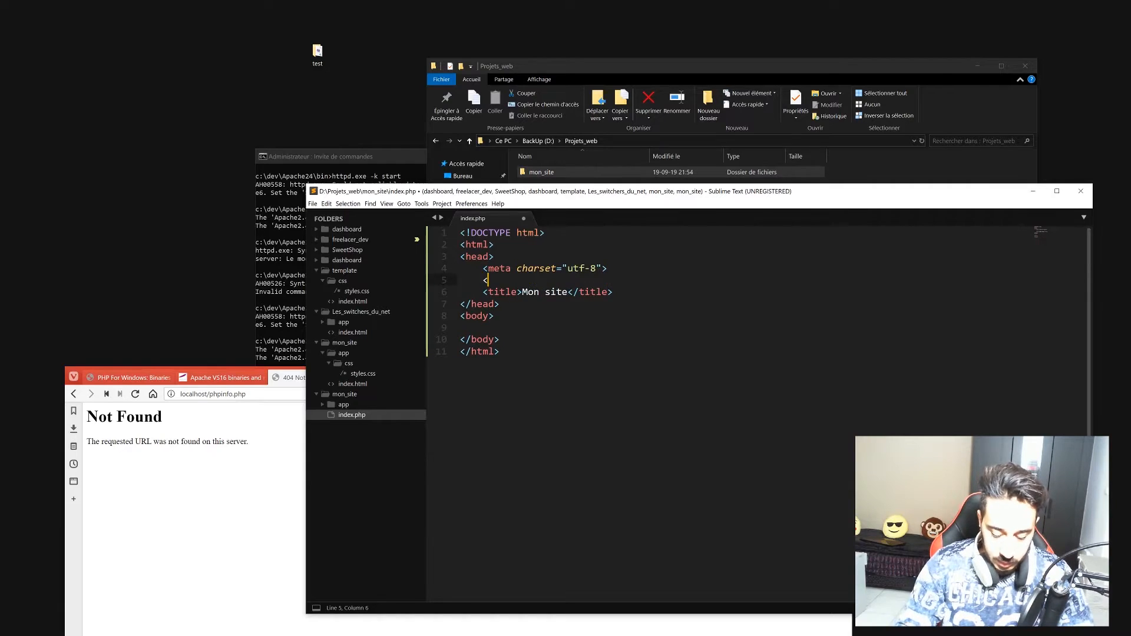
pyautogui.press('Return')
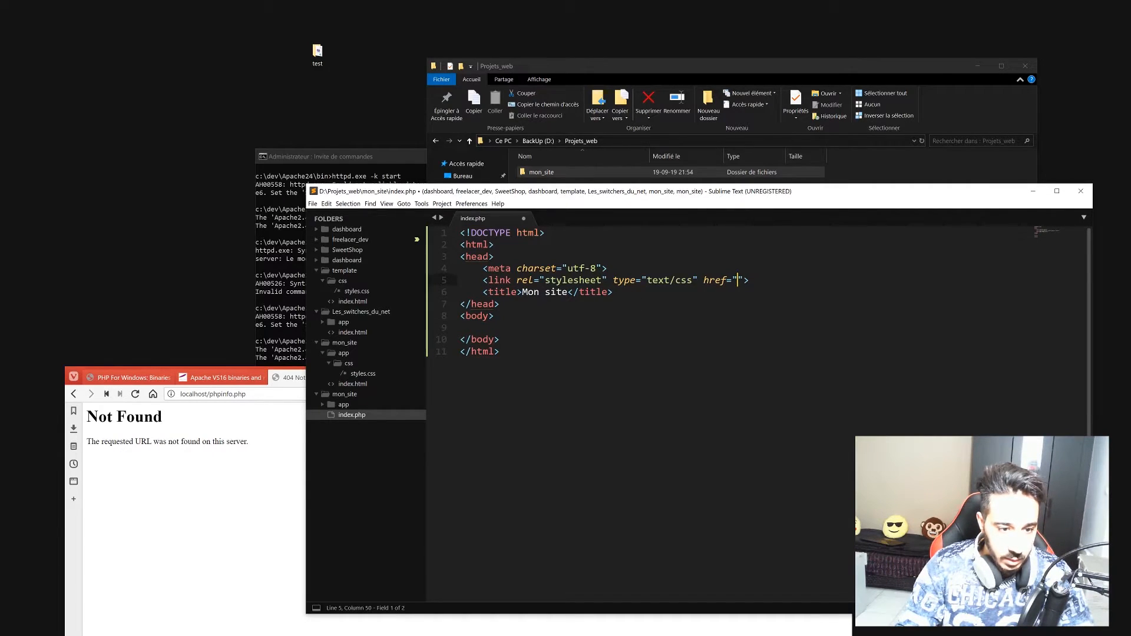
pyautogui.write('css')
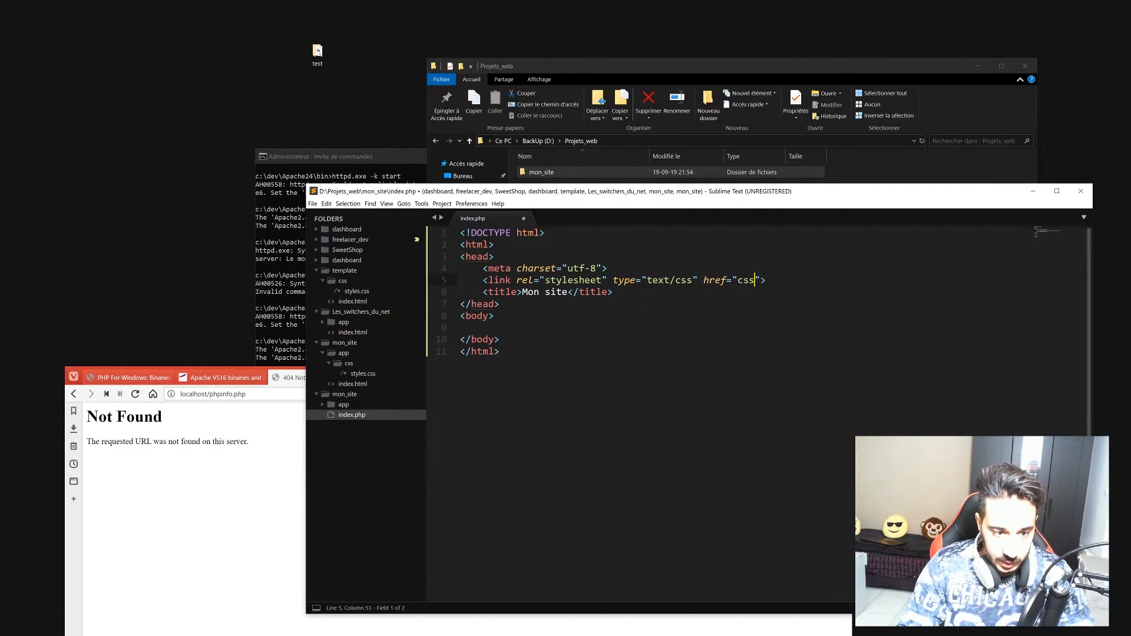
pyautogui.press('BackSpace')
pyautogui.press('BackSpace')
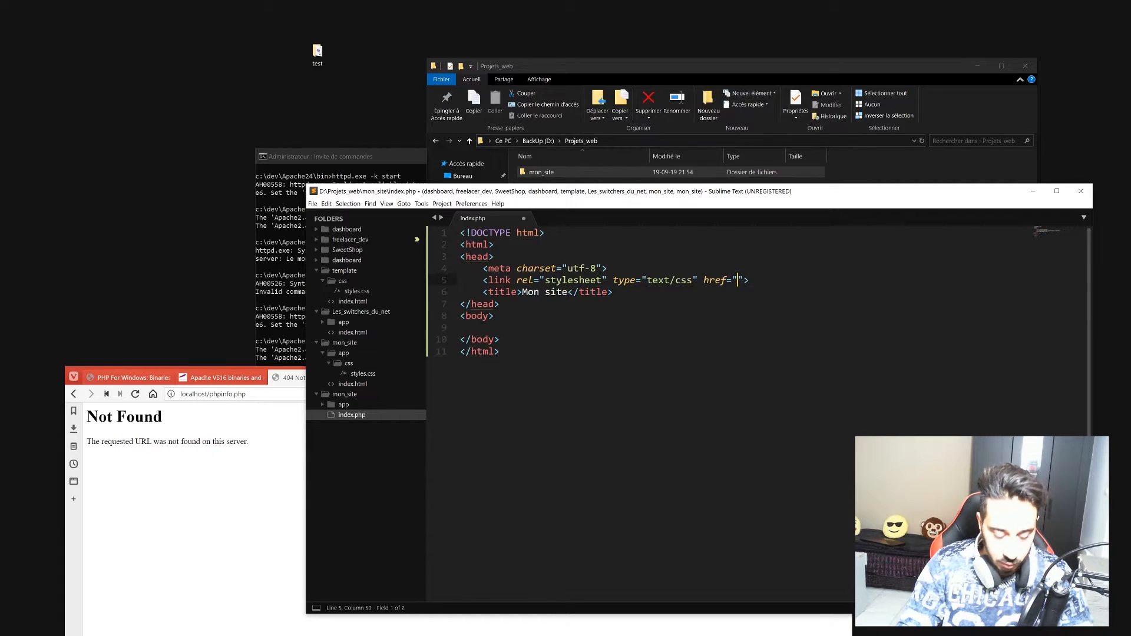
pyautogui.write('app/css')
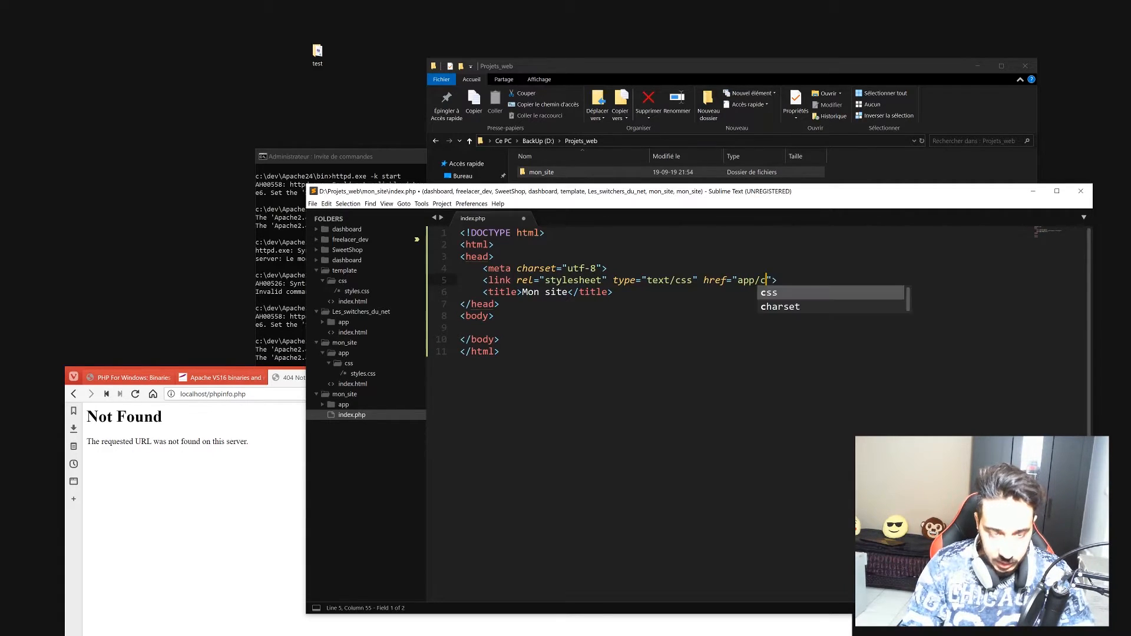
pyautogui.write('/styl')
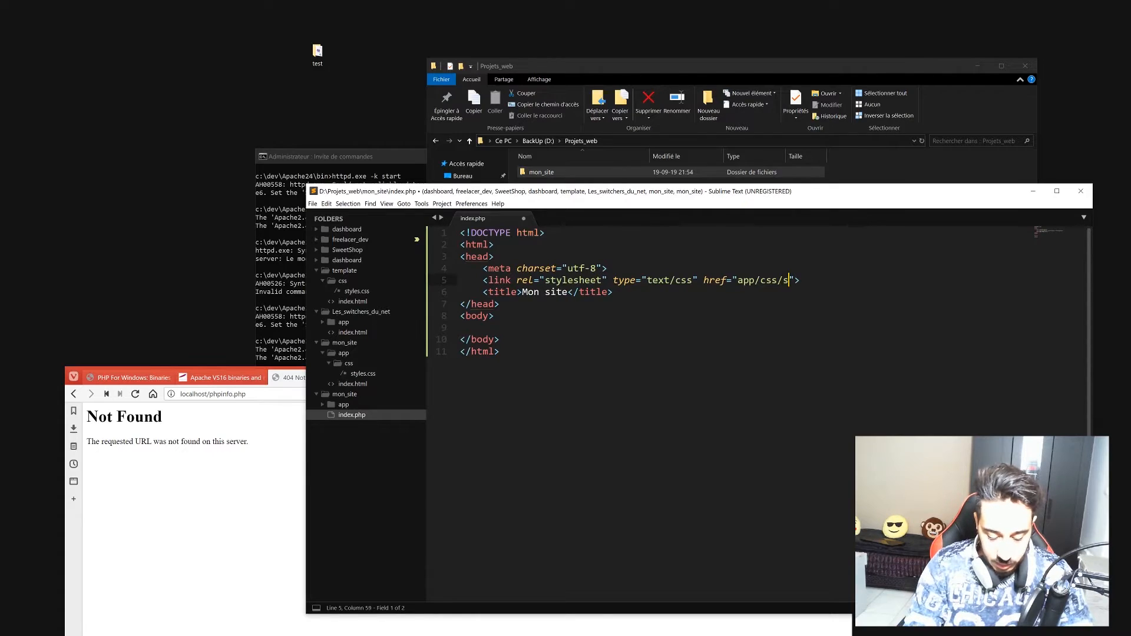
pyautogui.write('es.css')
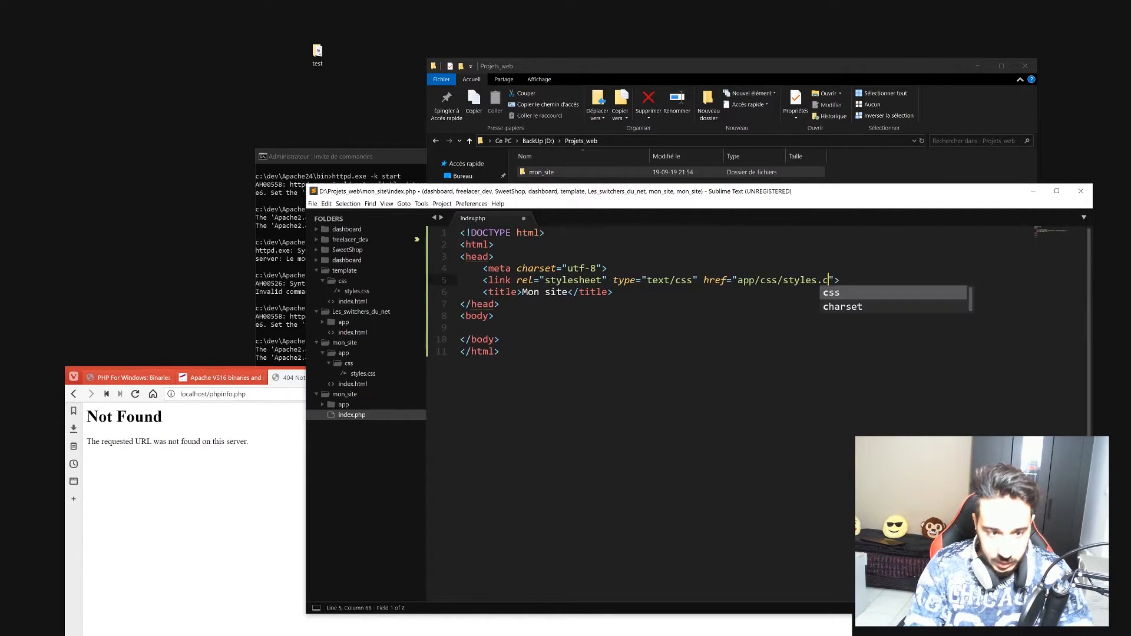
pyautogui.click(494, 316)
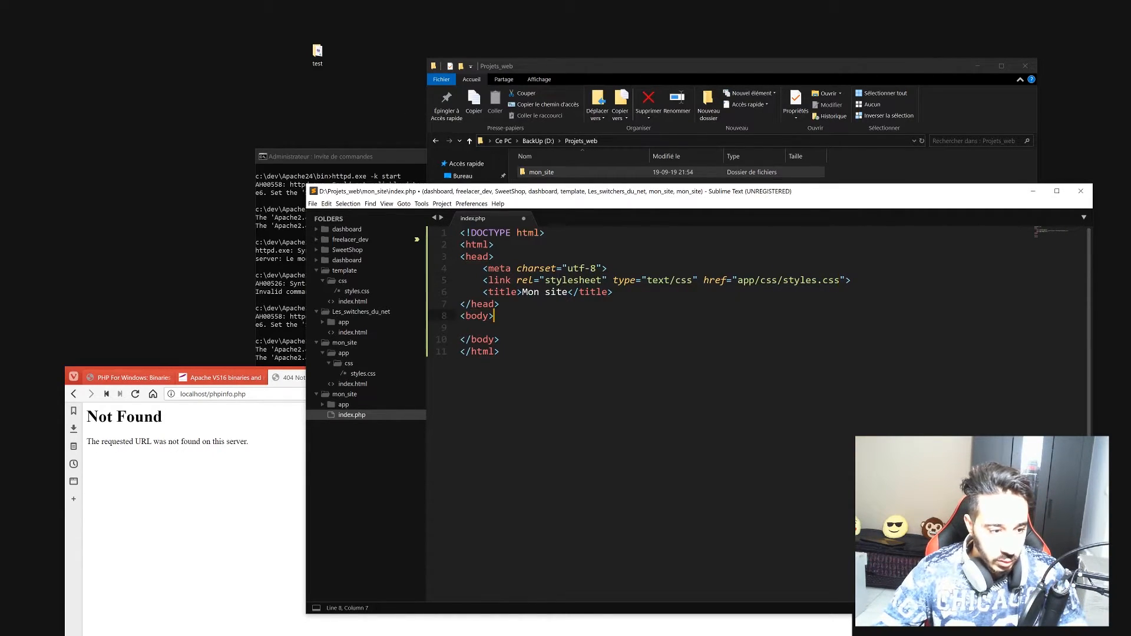
pyautogui.hotkey('ctrl', 's')
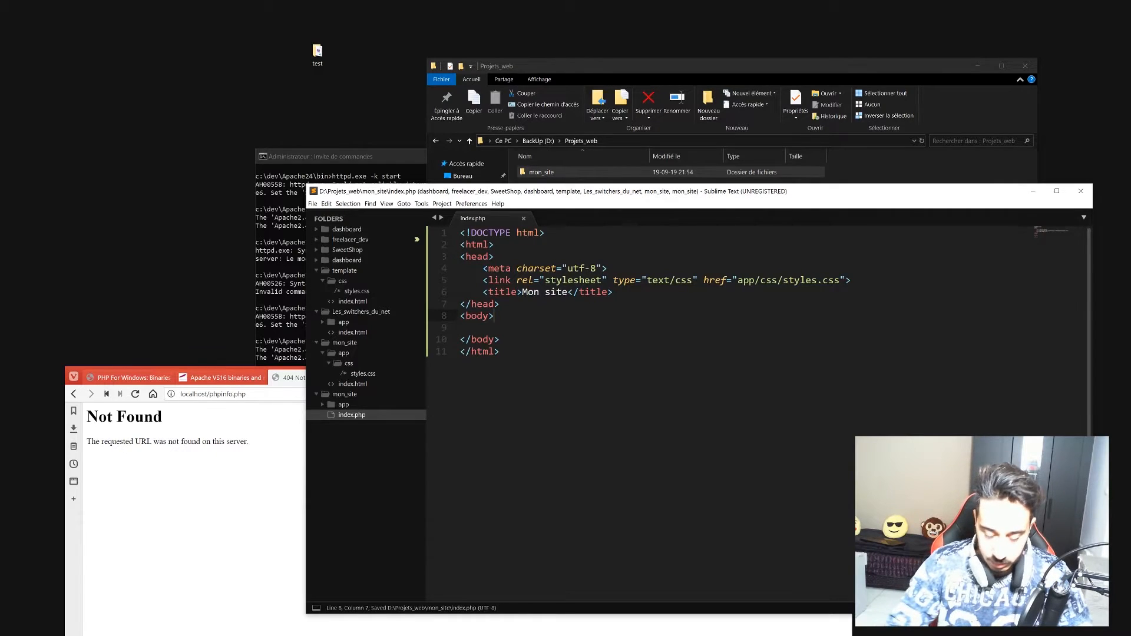
# Add <div class="bloc"> containing an h2 reading 'Bonjour' to the body and save.
pyautogui.press('Return')
pyautogui.press('Return')
pyautogui.write('<div ')
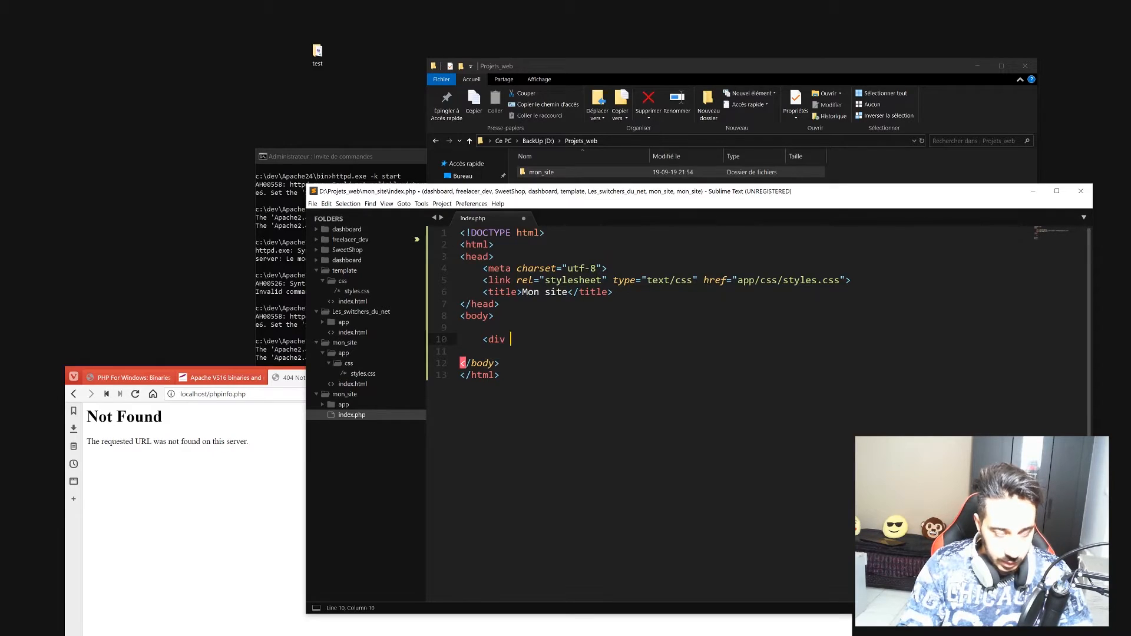
pyautogui.write('class="')
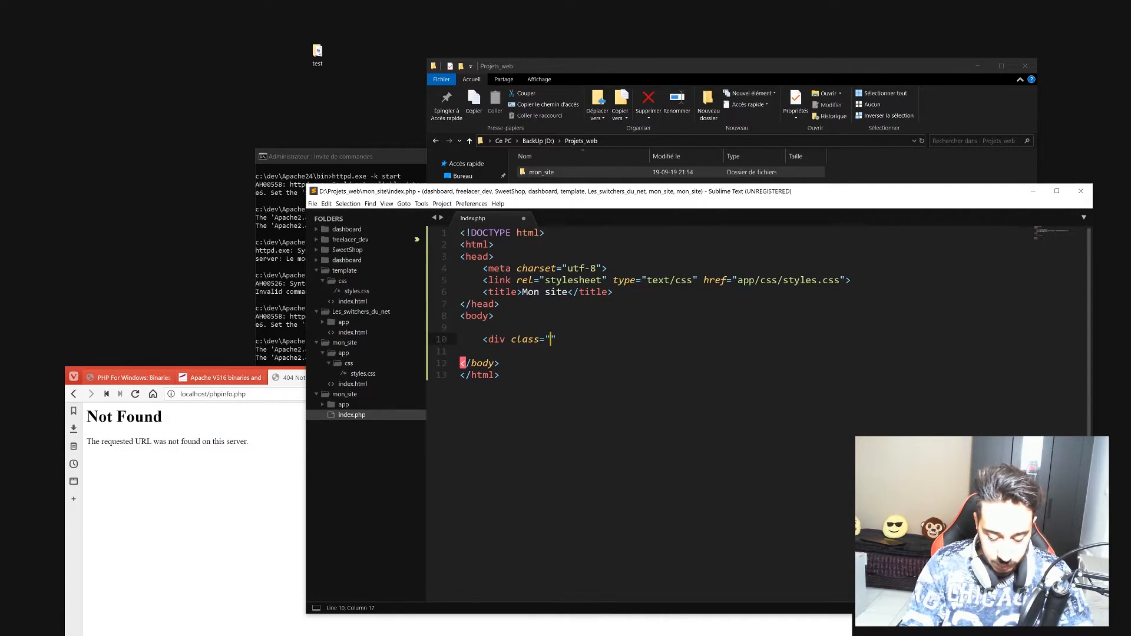
pyautogui.write('bloc"></div>')
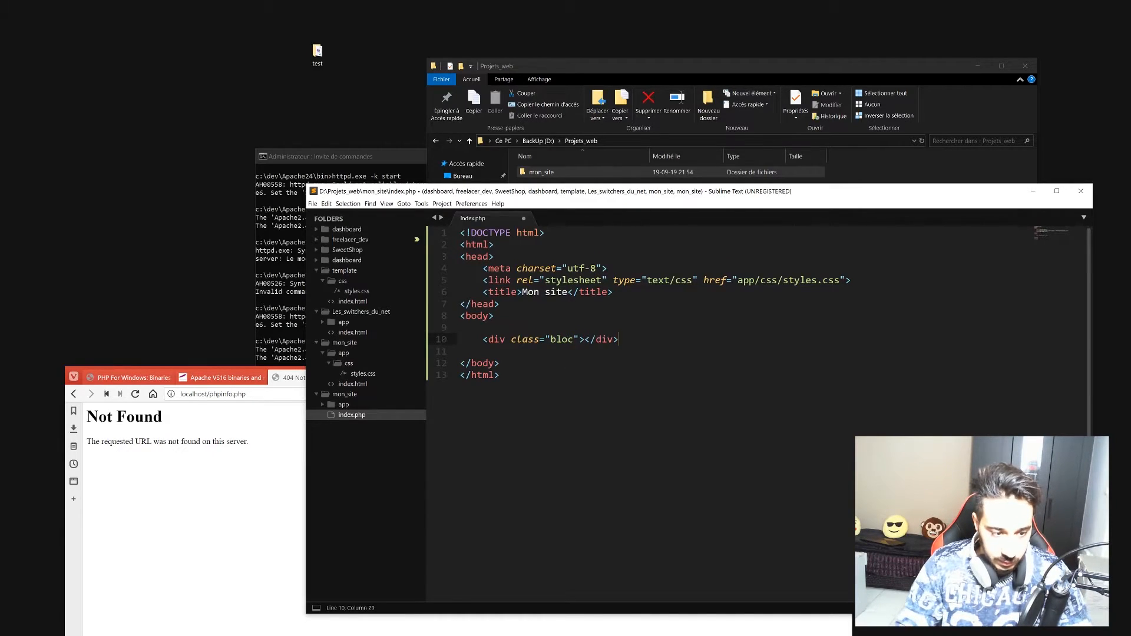
pyautogui.hotkey('ctrl', 's')
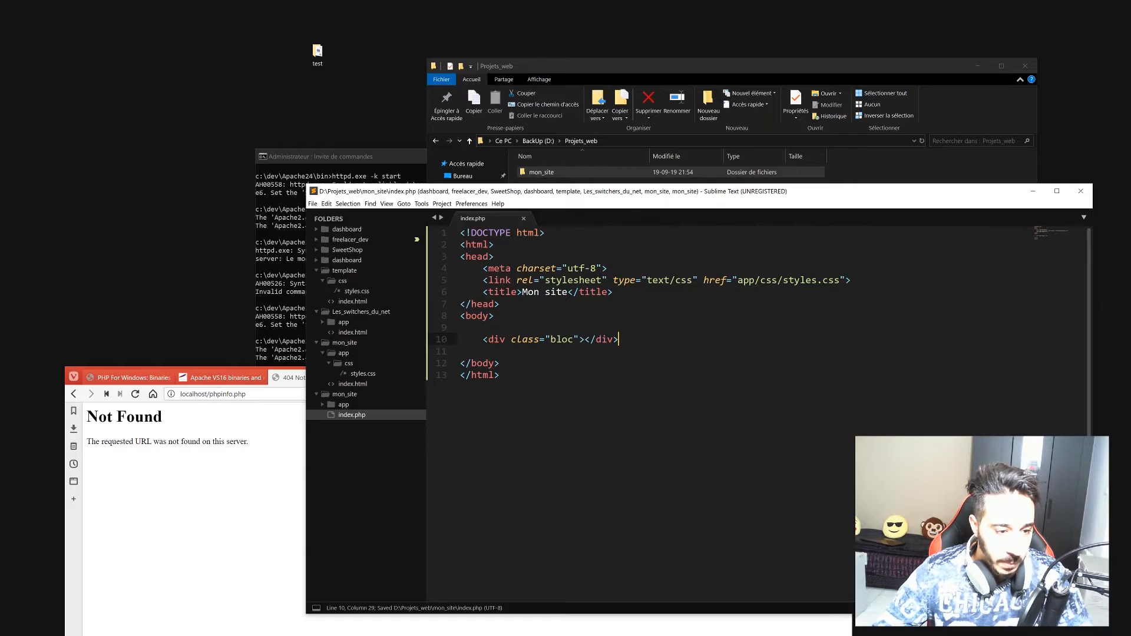
pyautogui.click(585, 339)
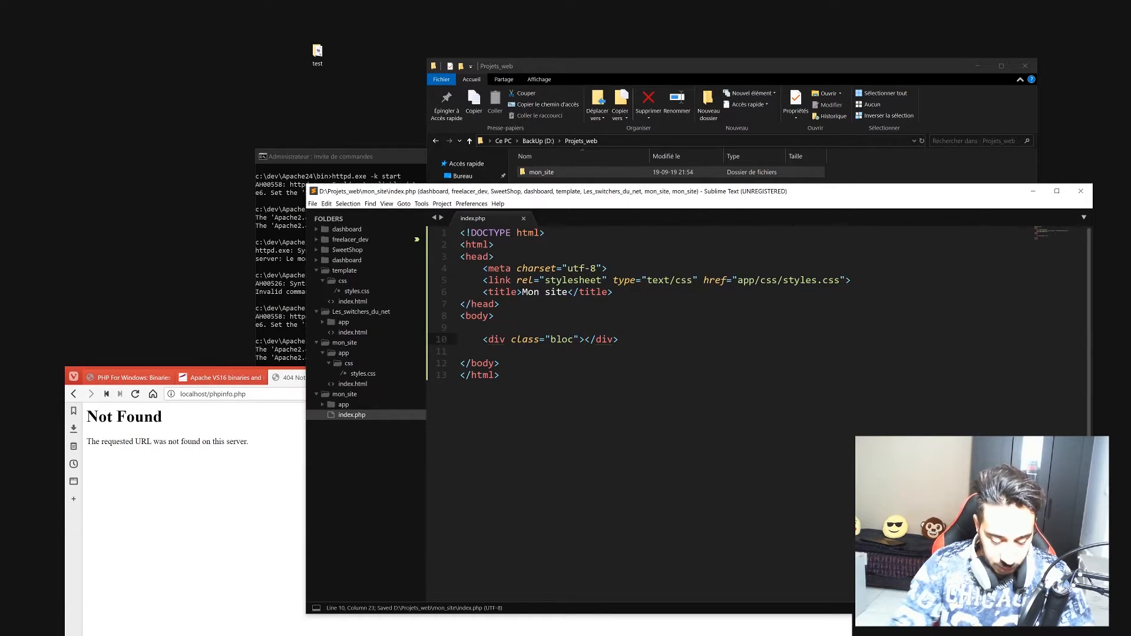
pyautogui.write('<h2>')
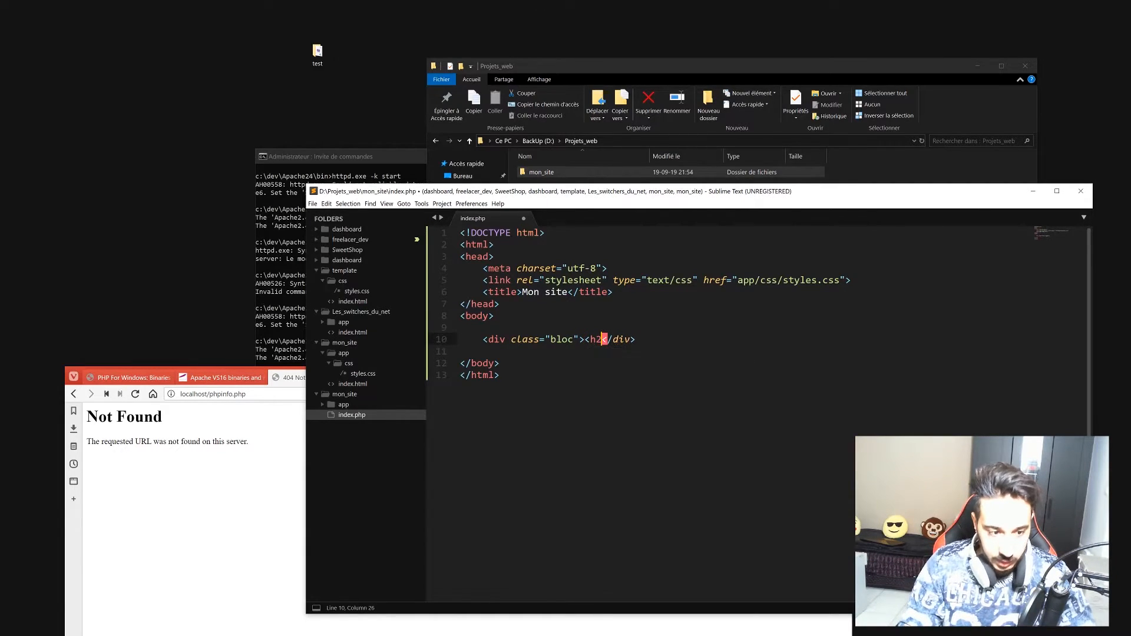
pyautogui.write('</h2>')
pyautogui.press('Left')
pyautogui.press('Left')
pyautogui.press('Left')
pyautogui.press('Left')
pyautogui.press('Left')
pyautogui.write('Bonjour')
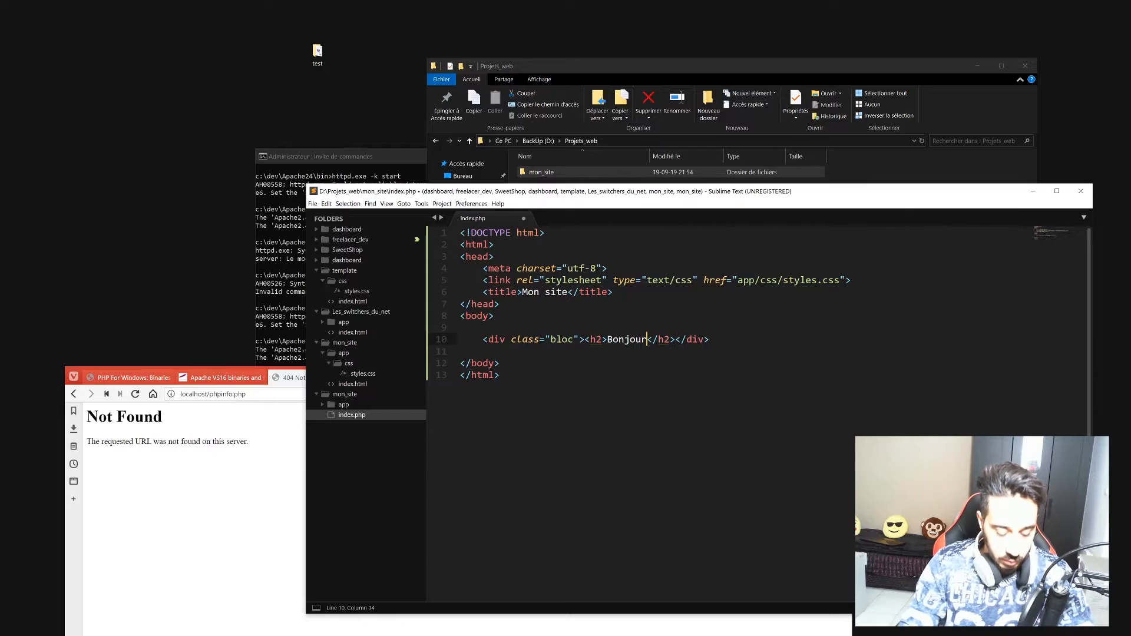
pyautogui.hotkey('ctrl', 's')
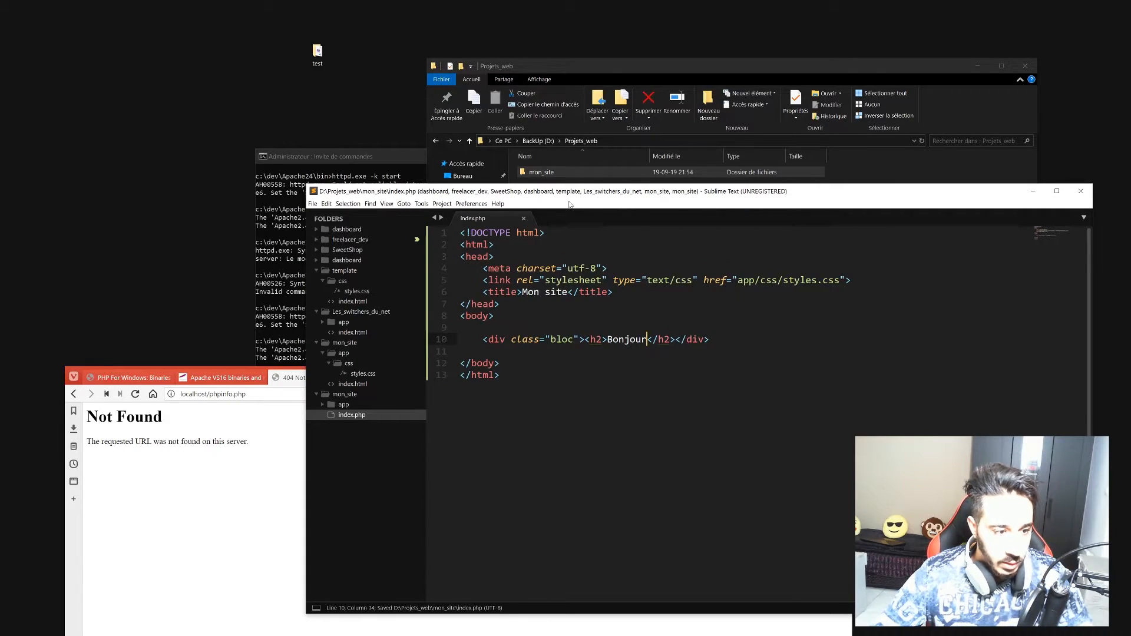
pyautogui.click(348, 405)
# Open styles.css and write a *{padding:0px; margin:0px;} reset rule.
pyautogui.click(350, 414)
pyautogui.doubleClick(359, 425)
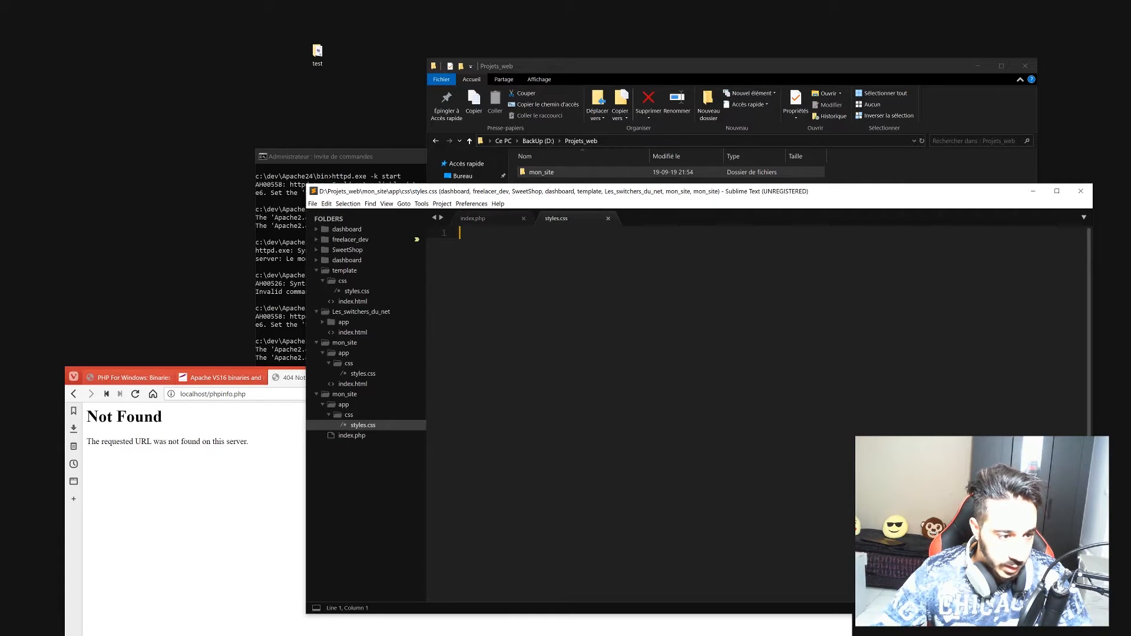
pyautogui.write('$')
pyautogui.press('BackSpace')
pyautogui.write('*{')
pyautogui.press('Return')
pyautogui.write('paddin')
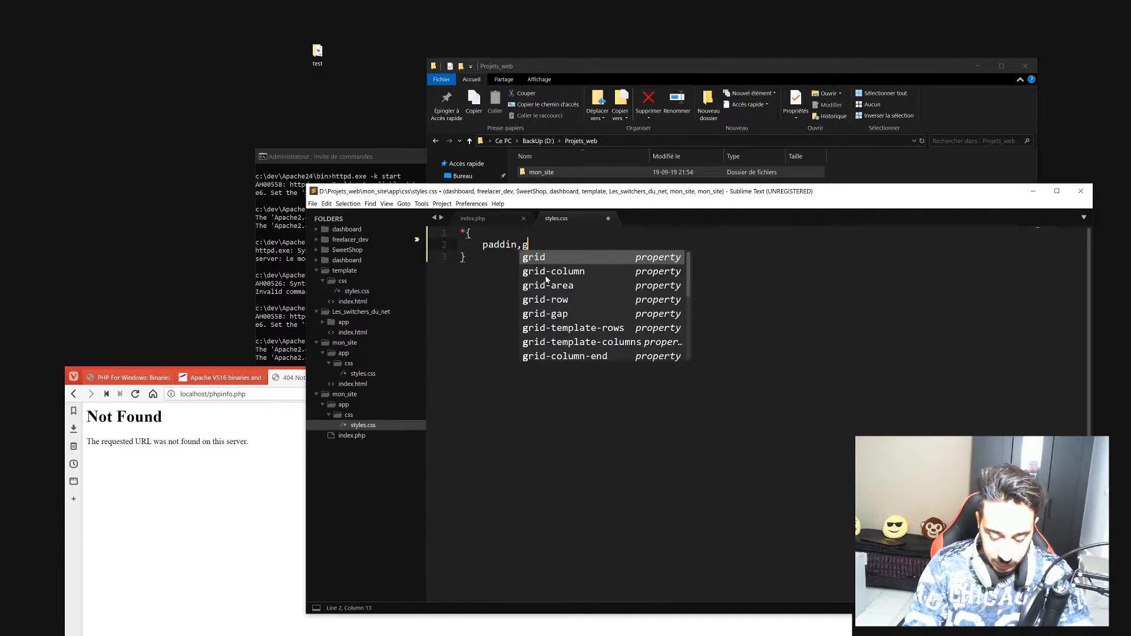
pyautogui.write('g:0px')
pyautogui.press('Return')
pyautogui.write('margin')
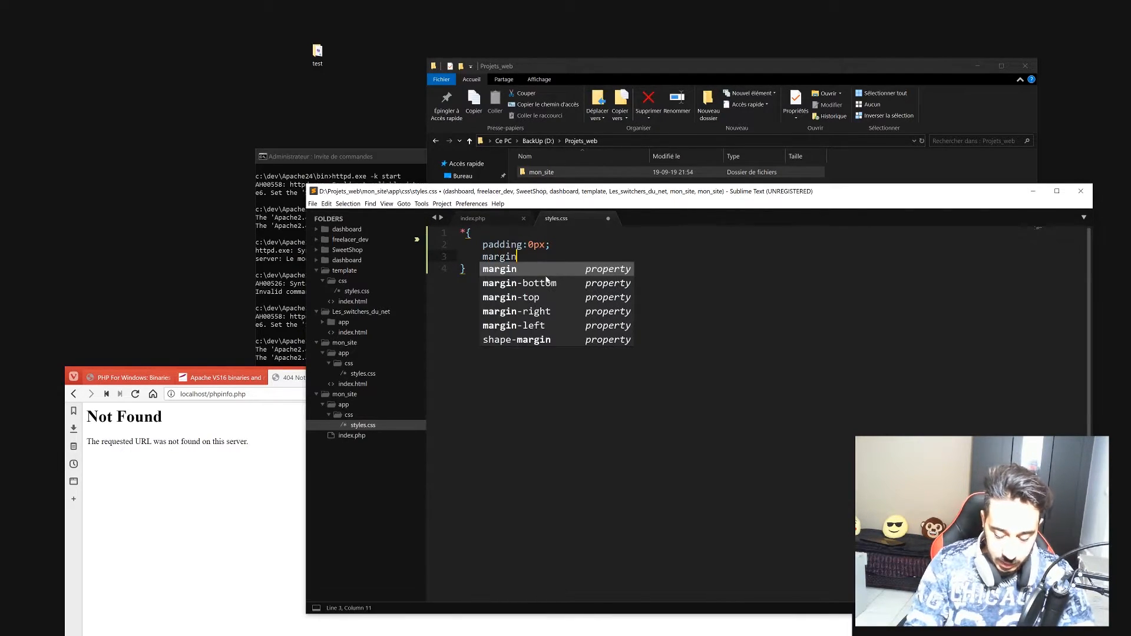
pyautogui.press('Return')
pyautogui.write('0px;')
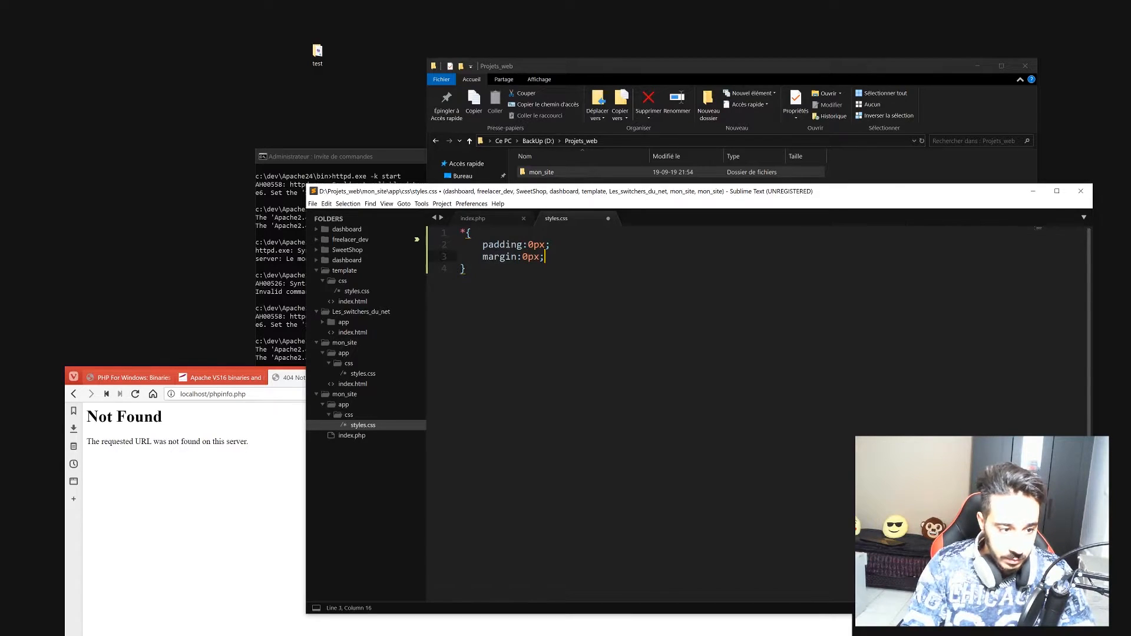
pyautogui.press('Down')
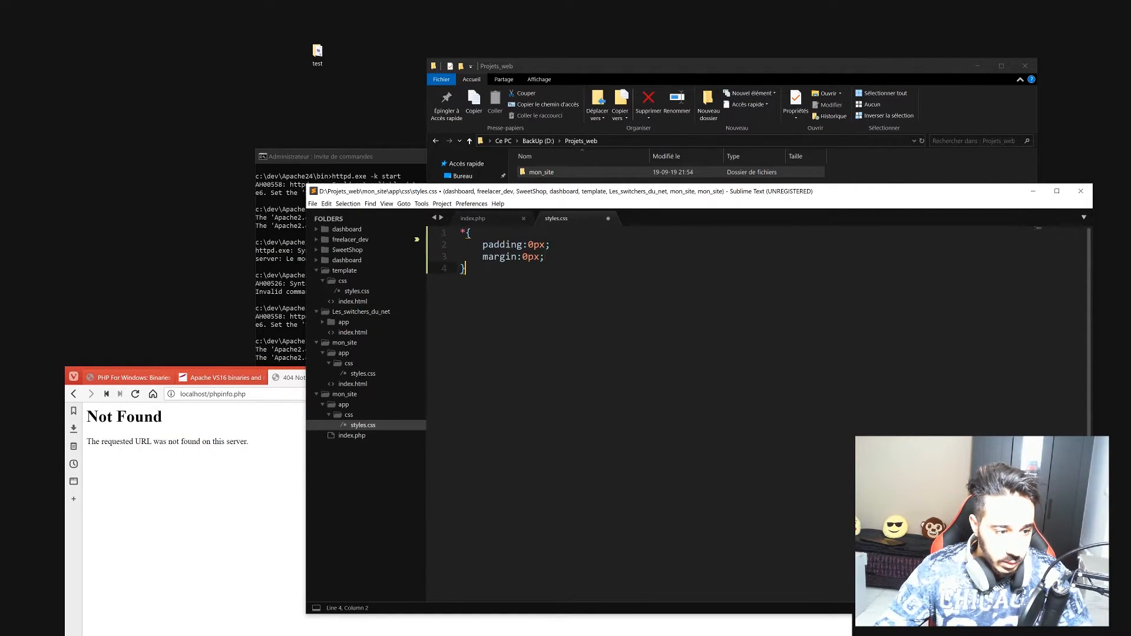
# Add an html,body rule with background-color: #ededed and save the stylesheet.
pyautogui.press('Return')
pyautogui.write('htm')
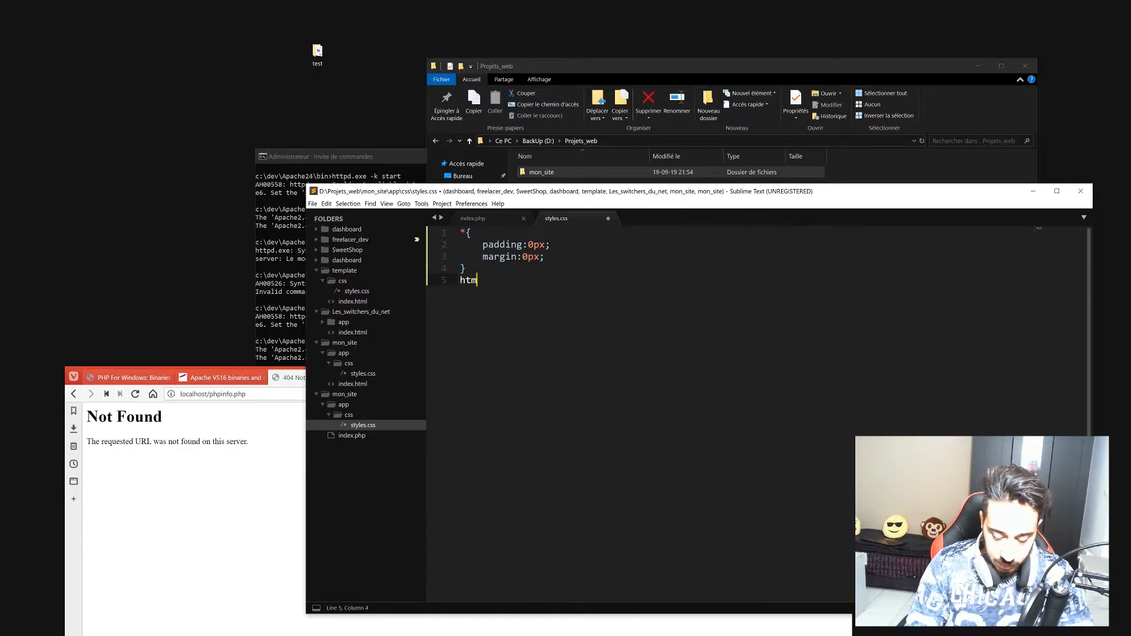
pyautogui.write('l,body{')
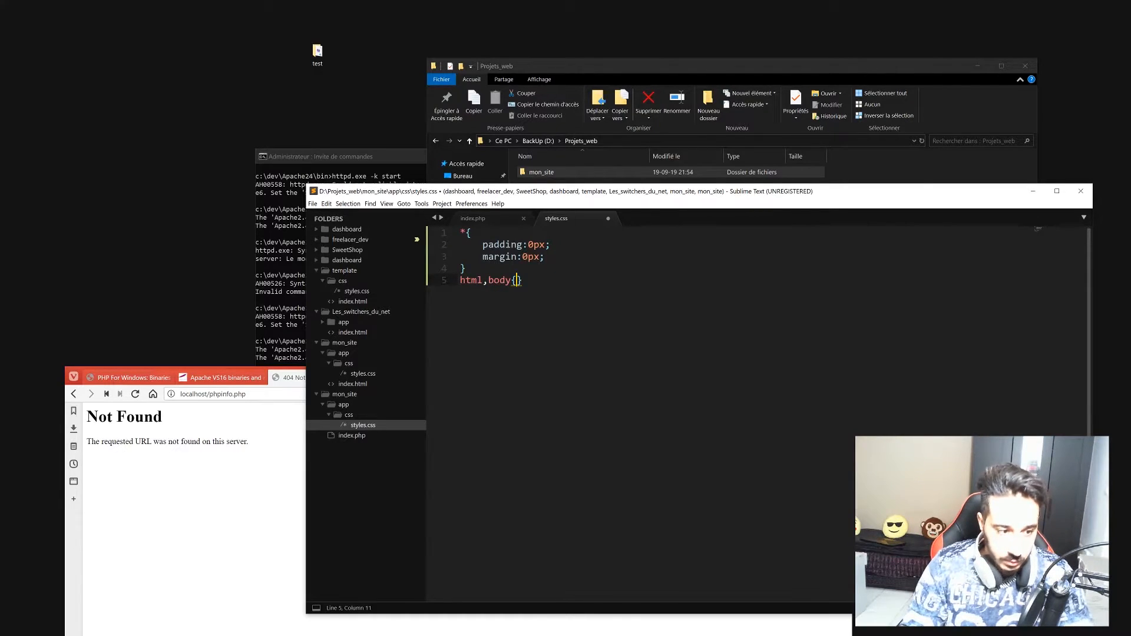
pyautogui.press('Return')
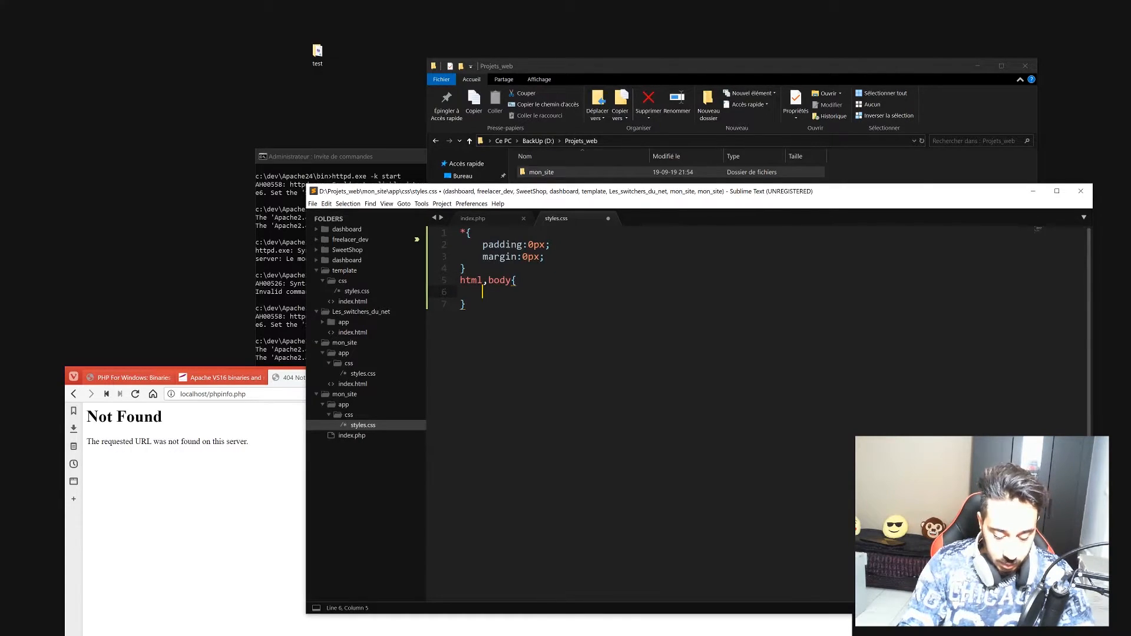
pyautogui.write('backg')
pyautogui.write('round-color: ')
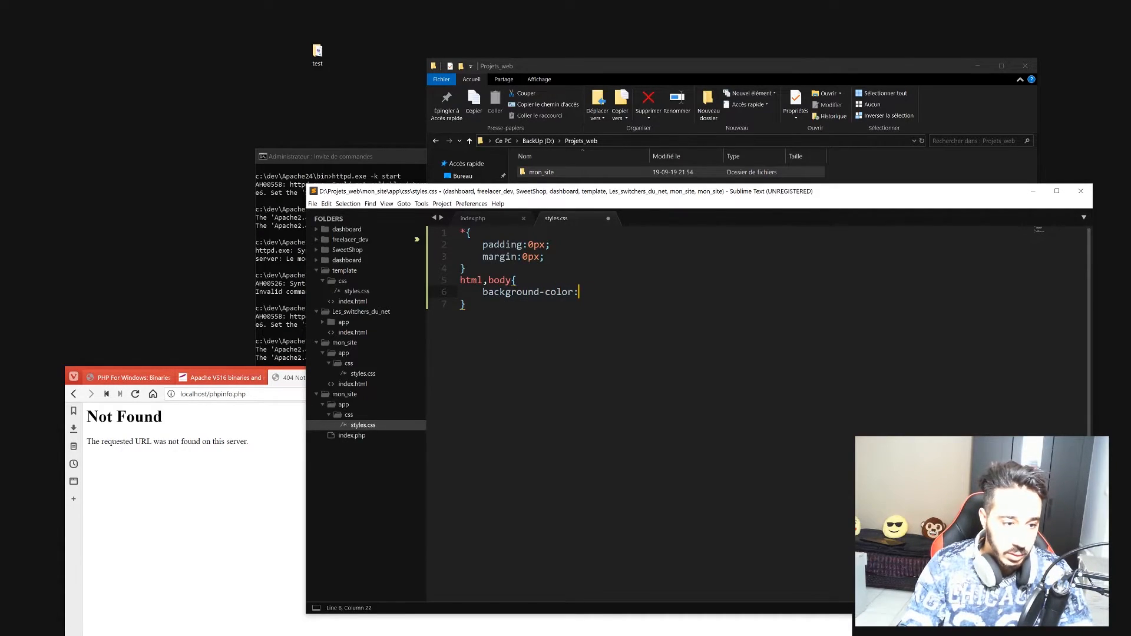
pyautogui.write('#edede')
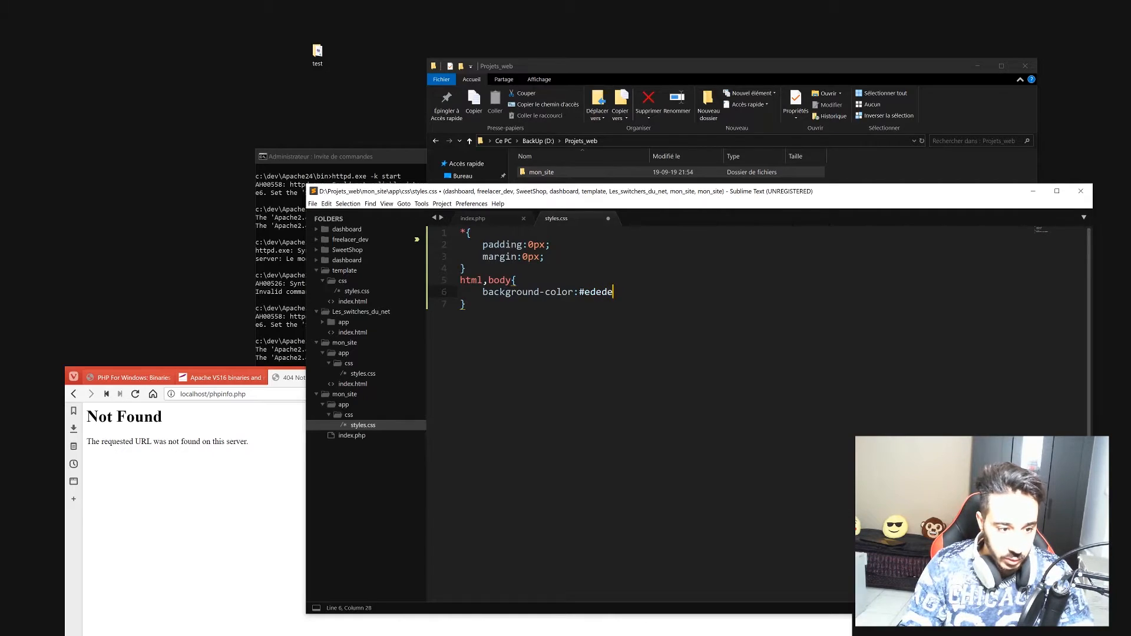
pyautogui.write('d;')
pyautogui.hotkey('ctrl', 's')
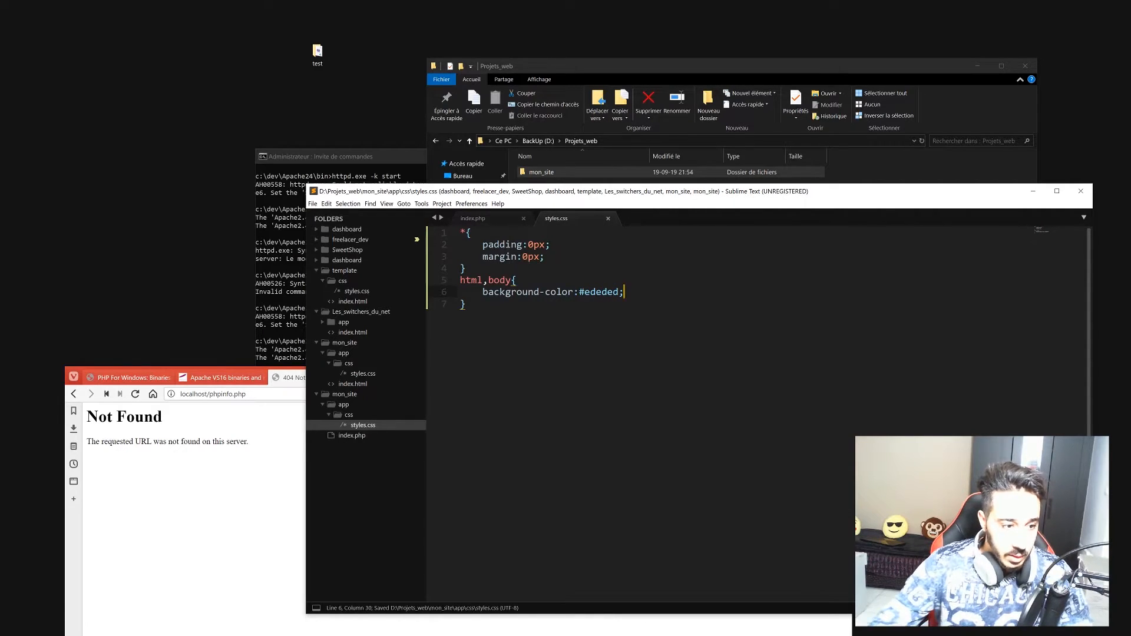
# Add a .bloc rule to styles.css with width 500px and height 450px, and save.
pyautogui.press('Down')
pyautogui.press('Return')
pyautogui.write('.bloc{')
pyautogui.press('Return')
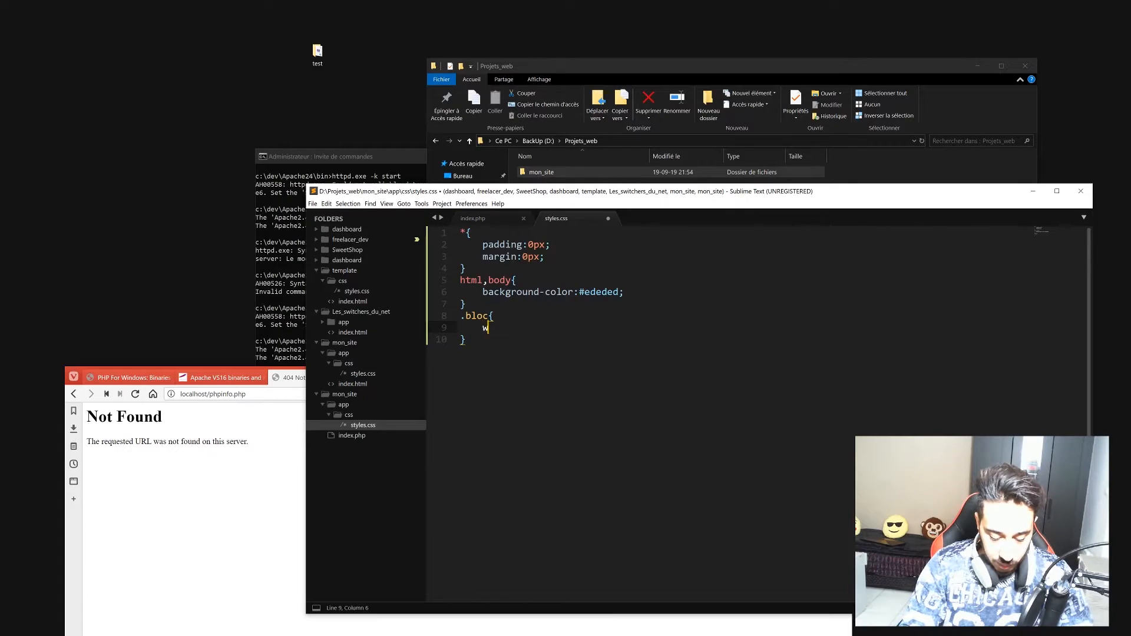
pyautogui.write('width: ')
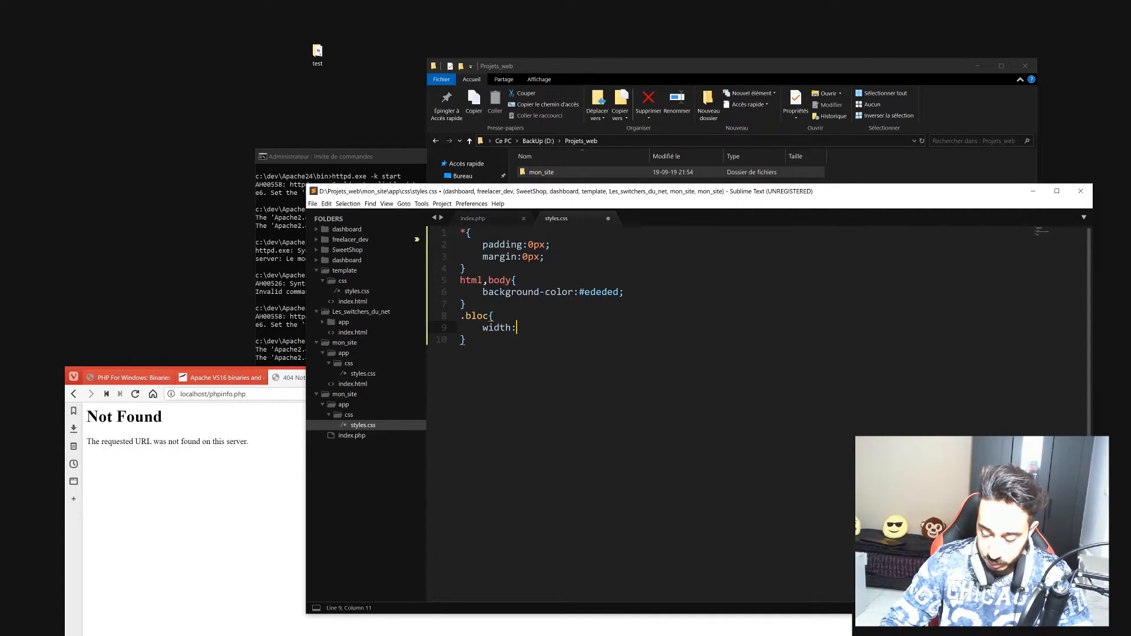
pyautogui.write('500px;')
pyautogui.press('Return')
pyautogui.write('h')
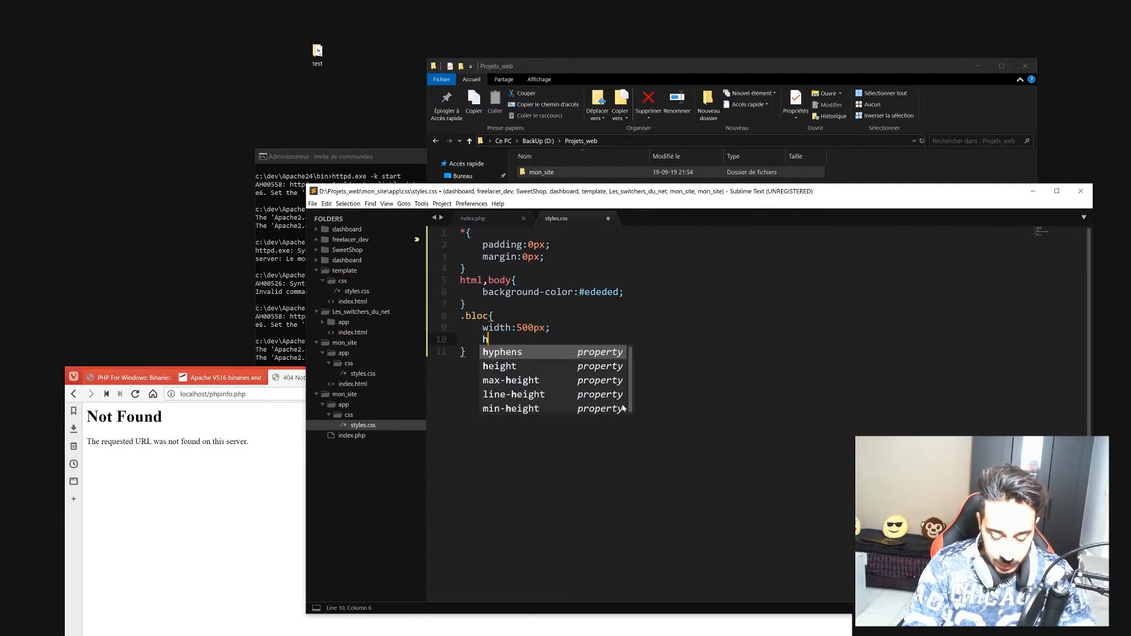
pyautogui.write('eight: 450px;')
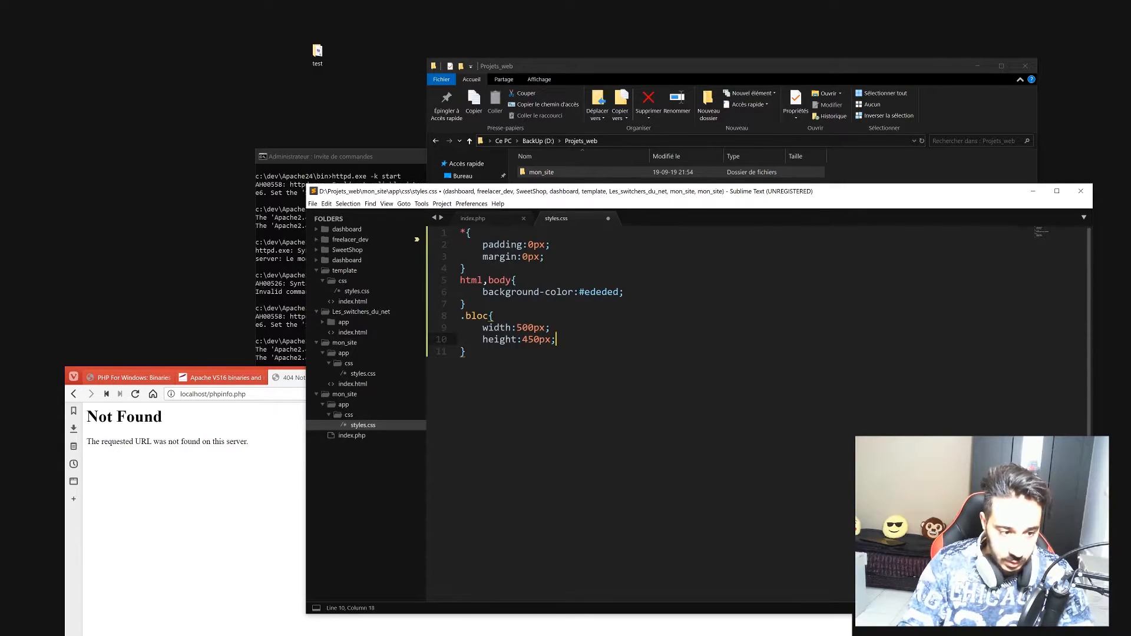
pyautogui.hotkey('ctrl', 's')
# Add background-color #fff and text-align center to .bloc, save, and dismiss the purchase reminder.
pyautogui.press('Return')
pyautogui.write('ba')
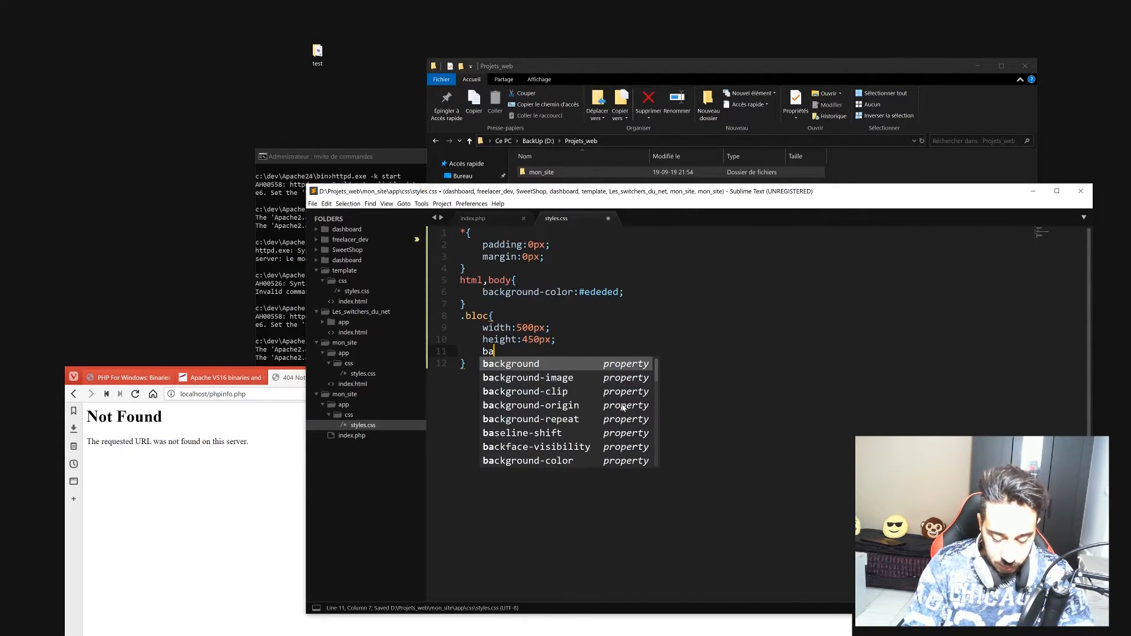
pyautogui.write('ckg')
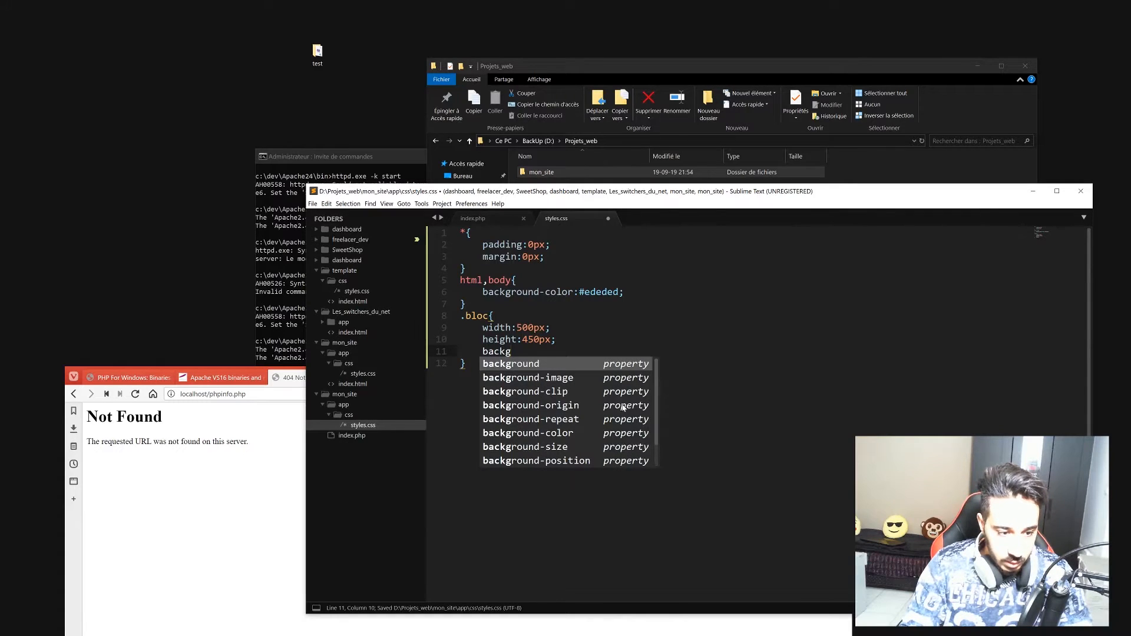
pyautogui.write('round-col')
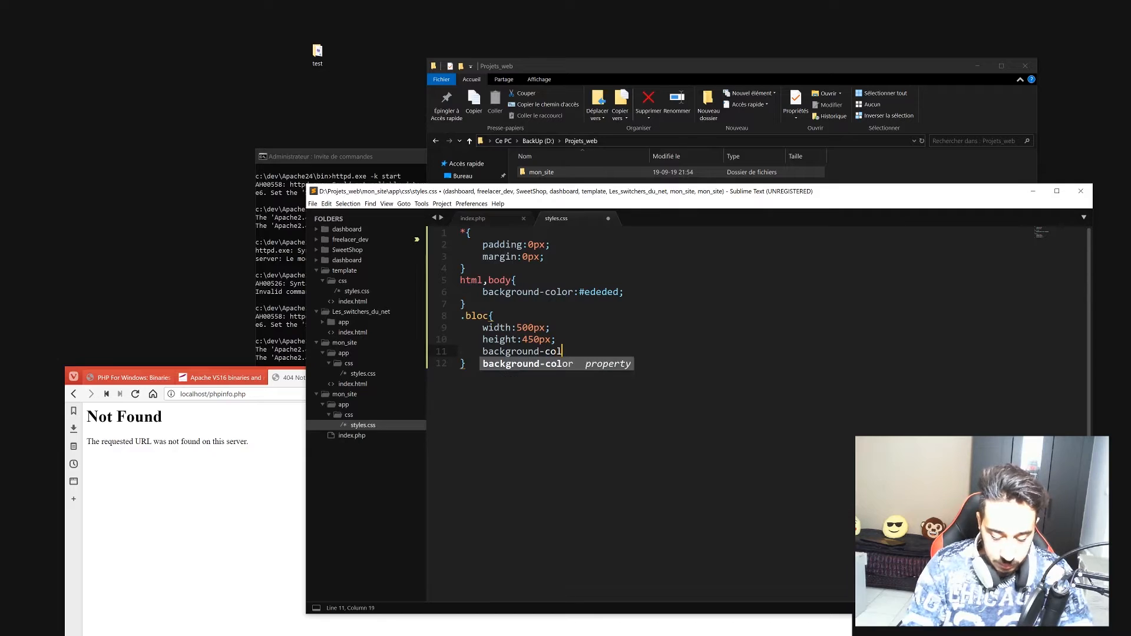
pyautogui.write('or:#fff;')
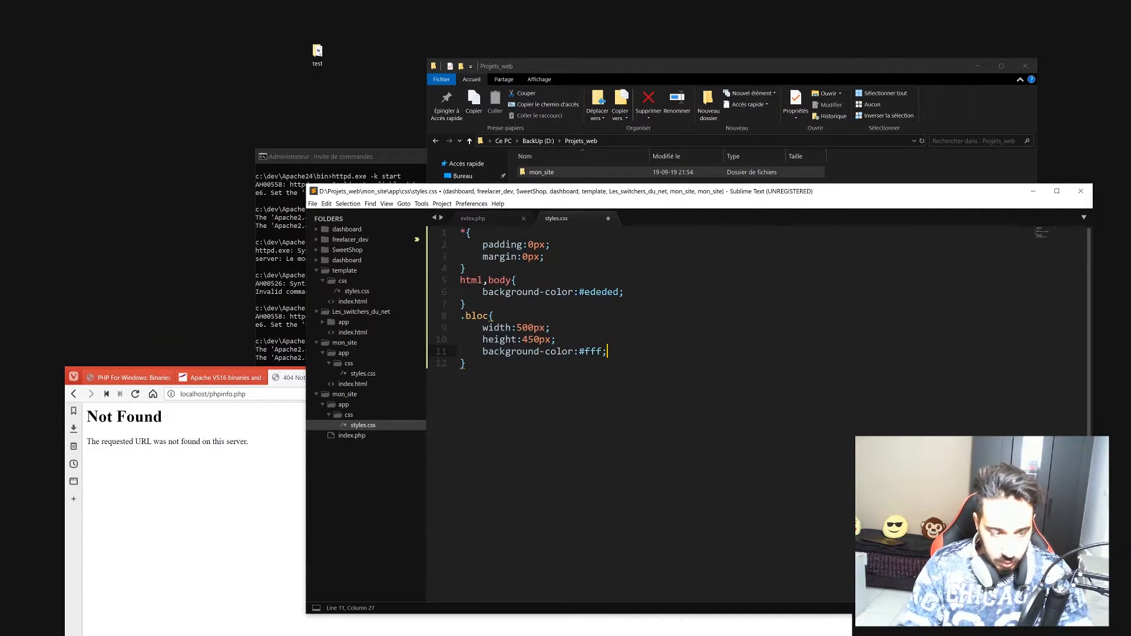
pyautogui.hotkey('ctrl', 's')
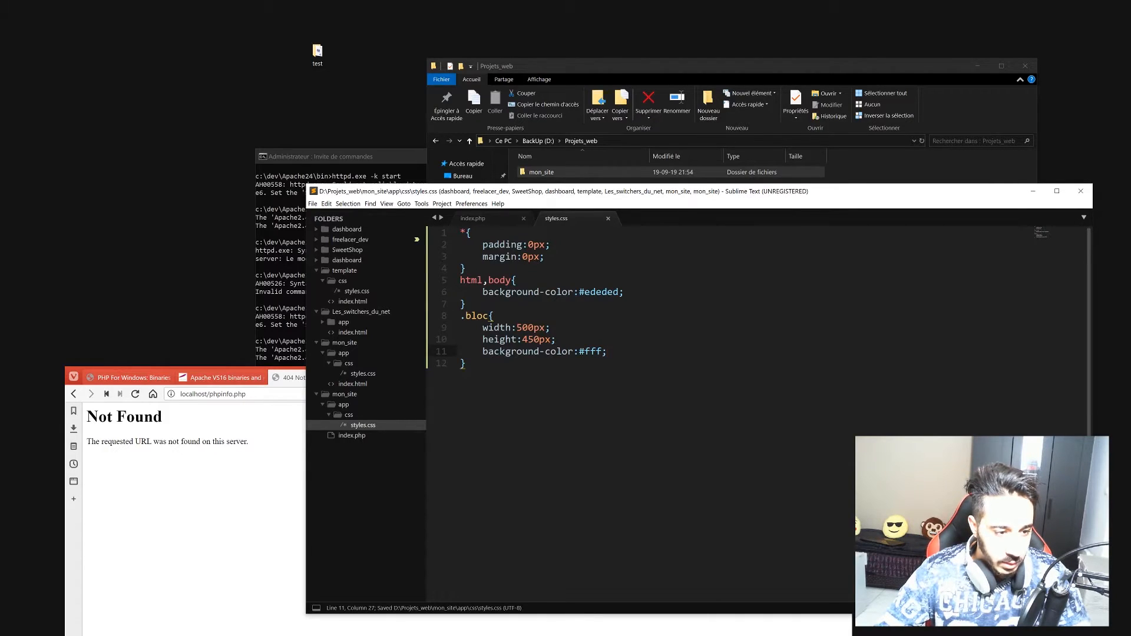
pyautogui.press('Return')
pyautogui.write('text')
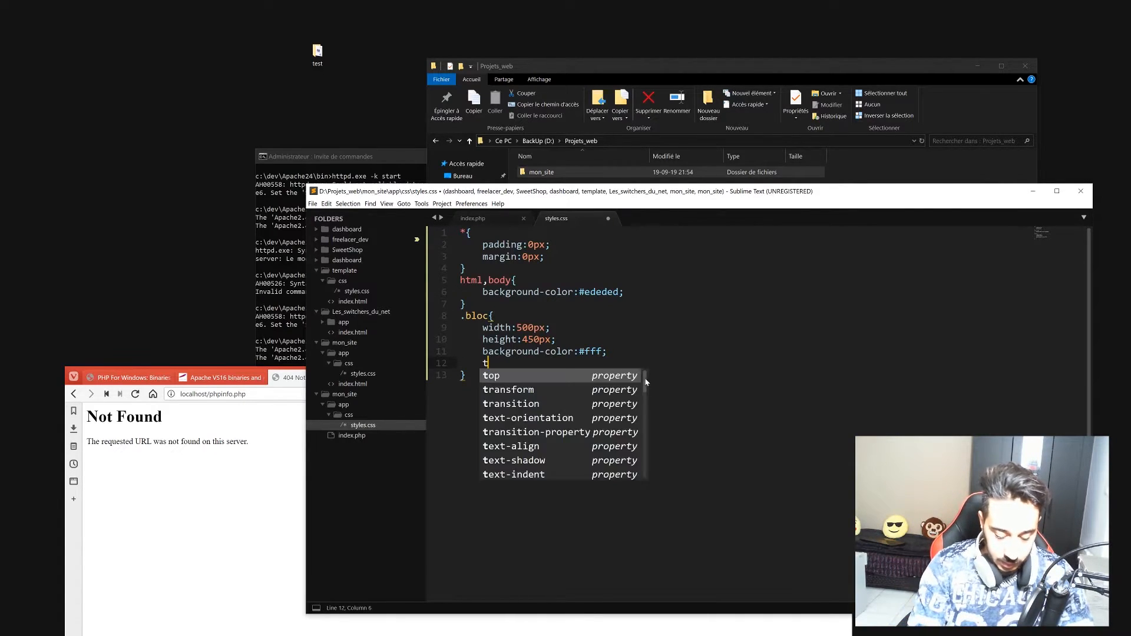
pyautogui.press('Down')
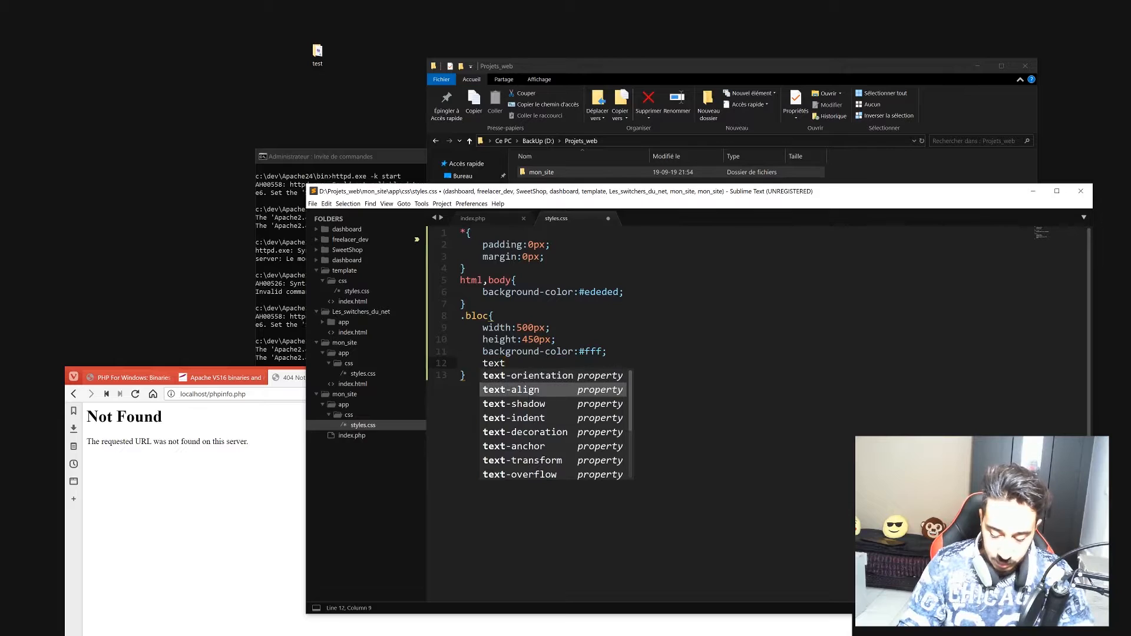
pyautogui.press('Return')
pyautogui.write('center')
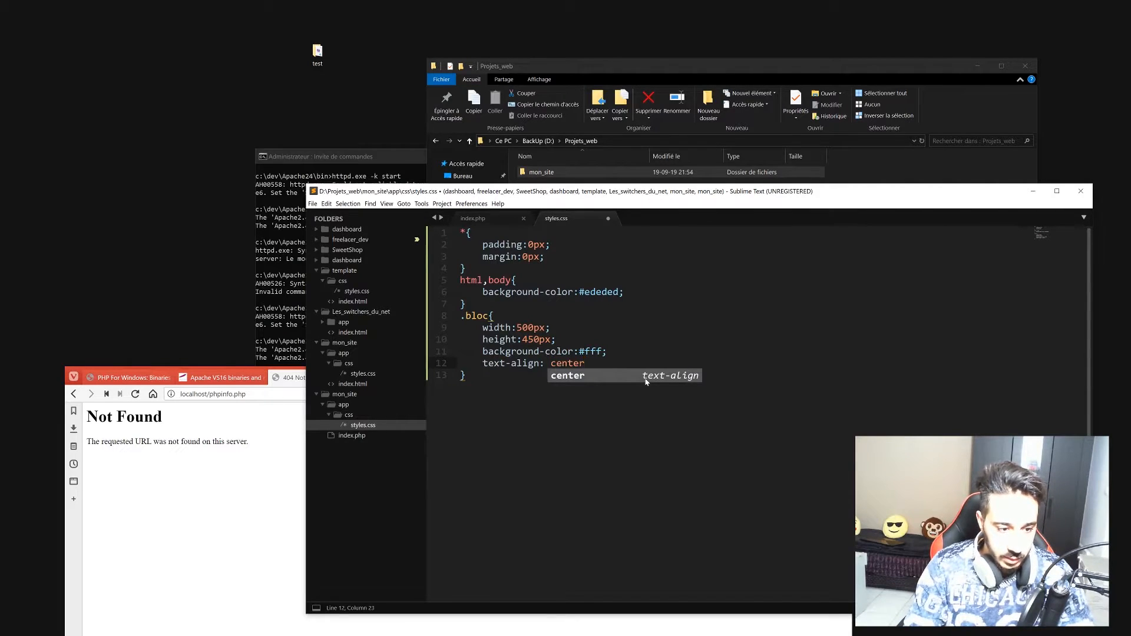
pyautogui.write(';')
pyautogui.hotkey('ctrl', 's')
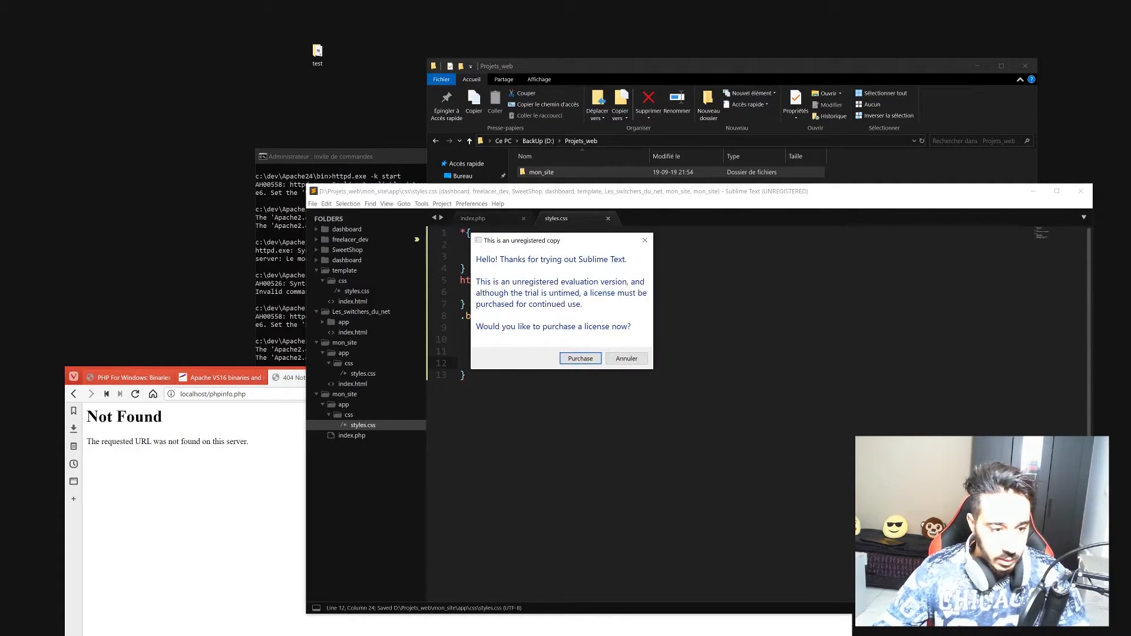
pyautogui.press('Escape')
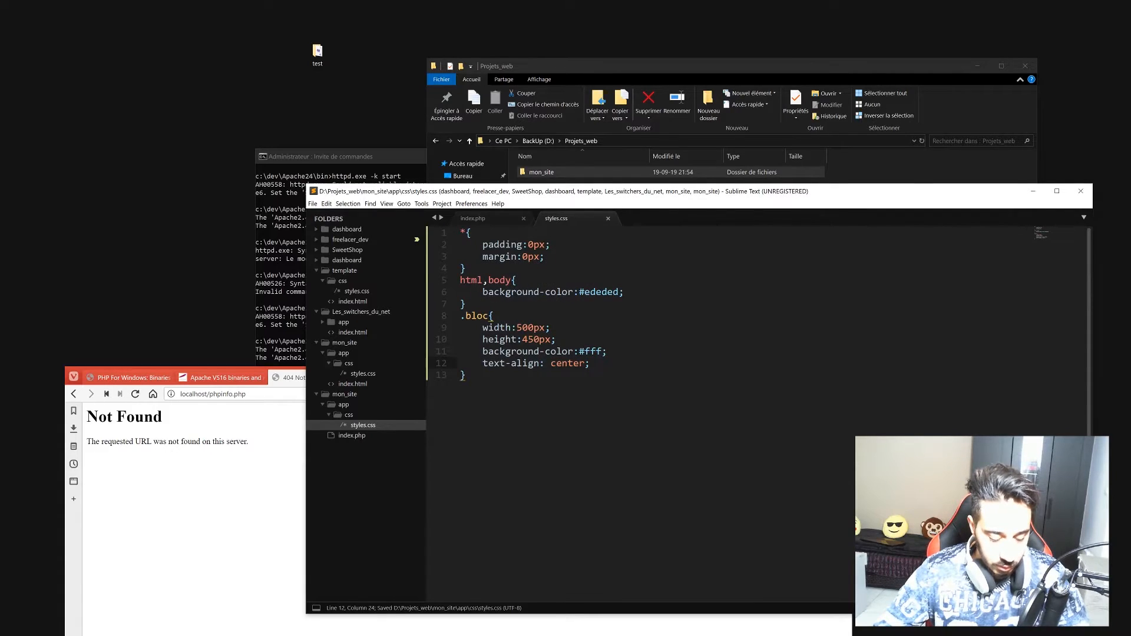
# In the browser, replace the phpinfo address with localhost to load the root listing.
pyautogui.click(482, 218)
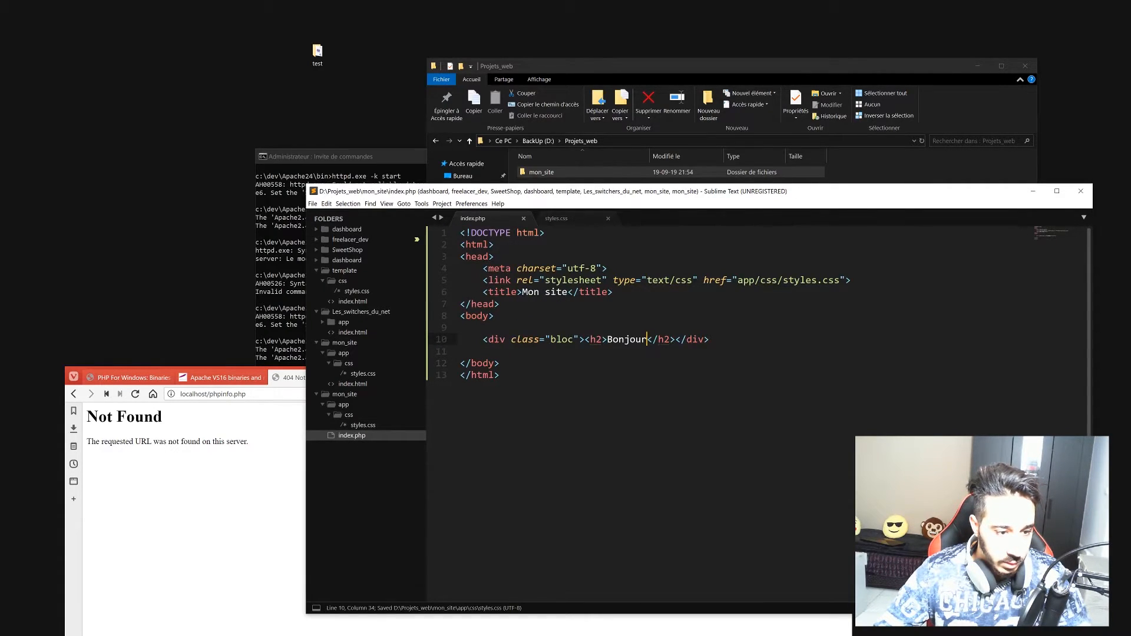
pyautogui.click(218, 458)
pyautogui.moveTo(380, 381); pyautogui.dragTo(455, 298)
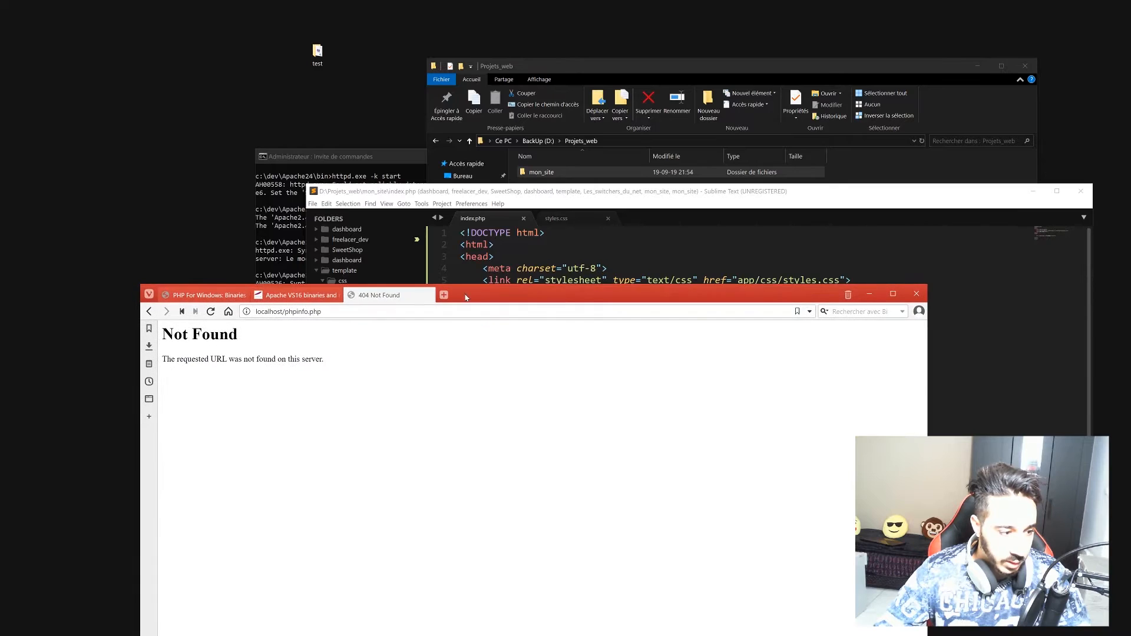
pyautogui.moveTo(343, 312); pyautogui.dragTo(313, 322)
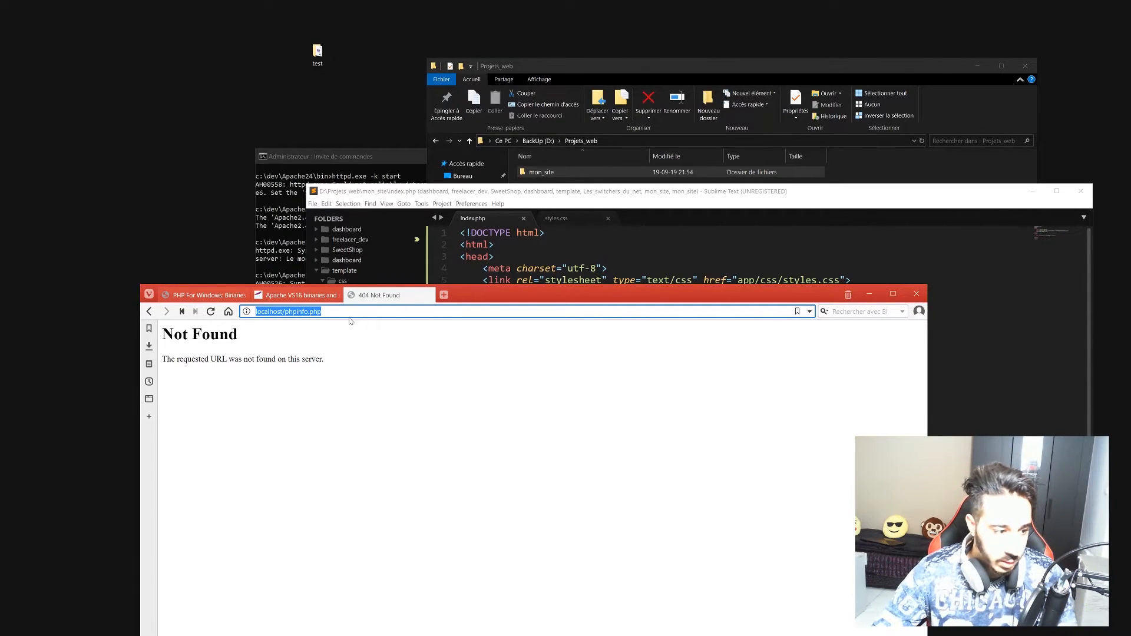
pyautogui.press('BackSpace')
pyautogui.write('localhost/')
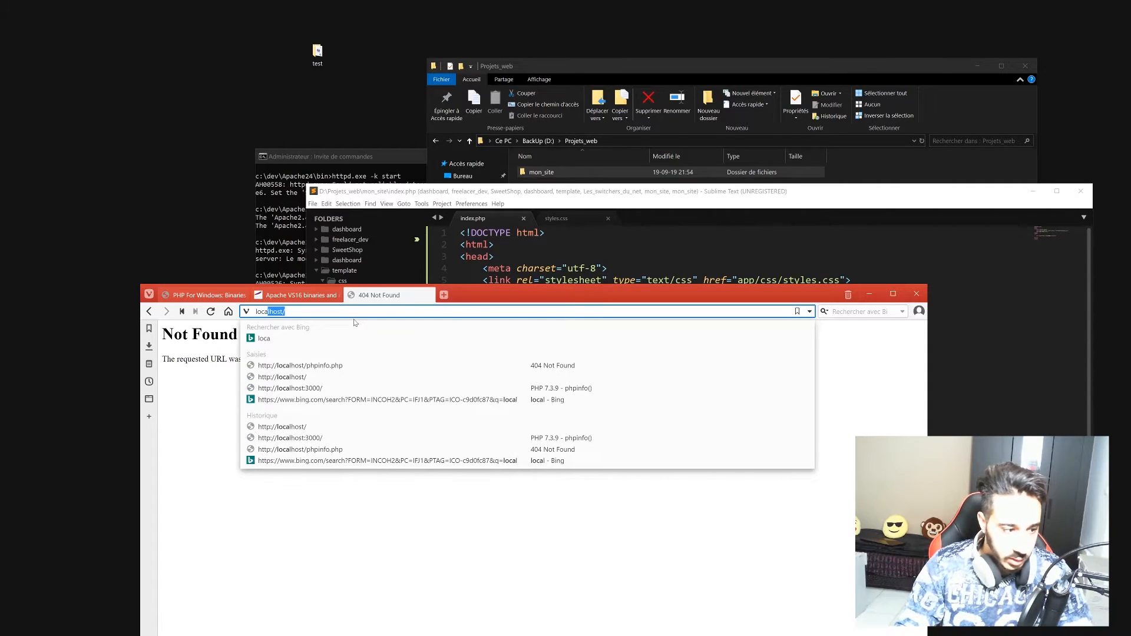
pyautogui.press('Return')
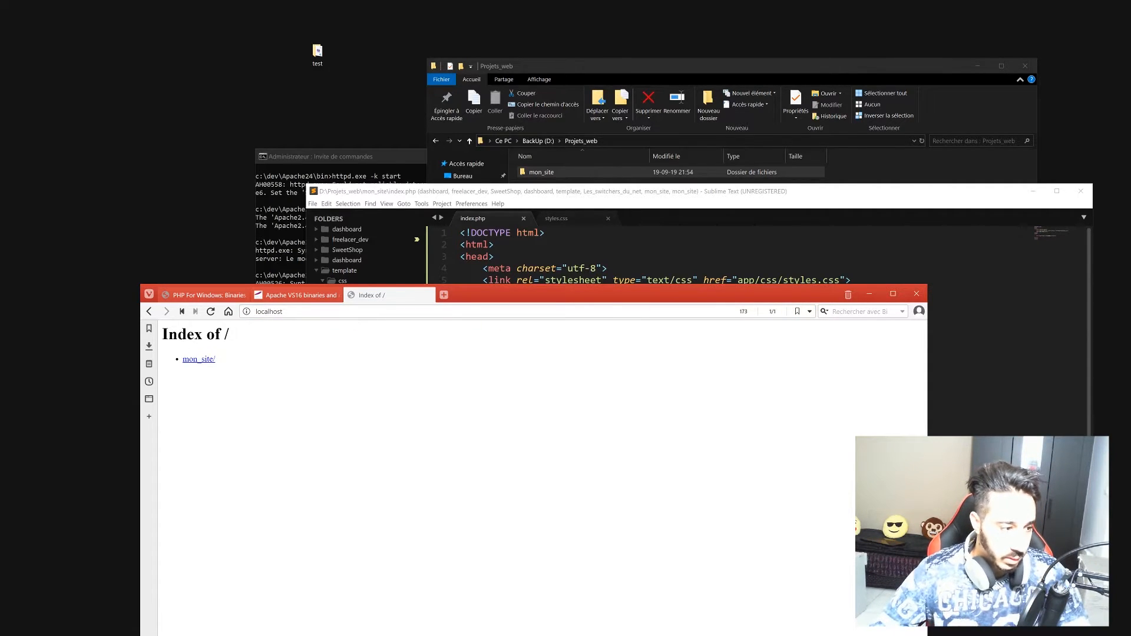
# Open mon_site/index.php to view the white Bonjour block, then return to the editor.
pyautogui.moveTo(495, 295); pyautogui.dragTo(667, 3)
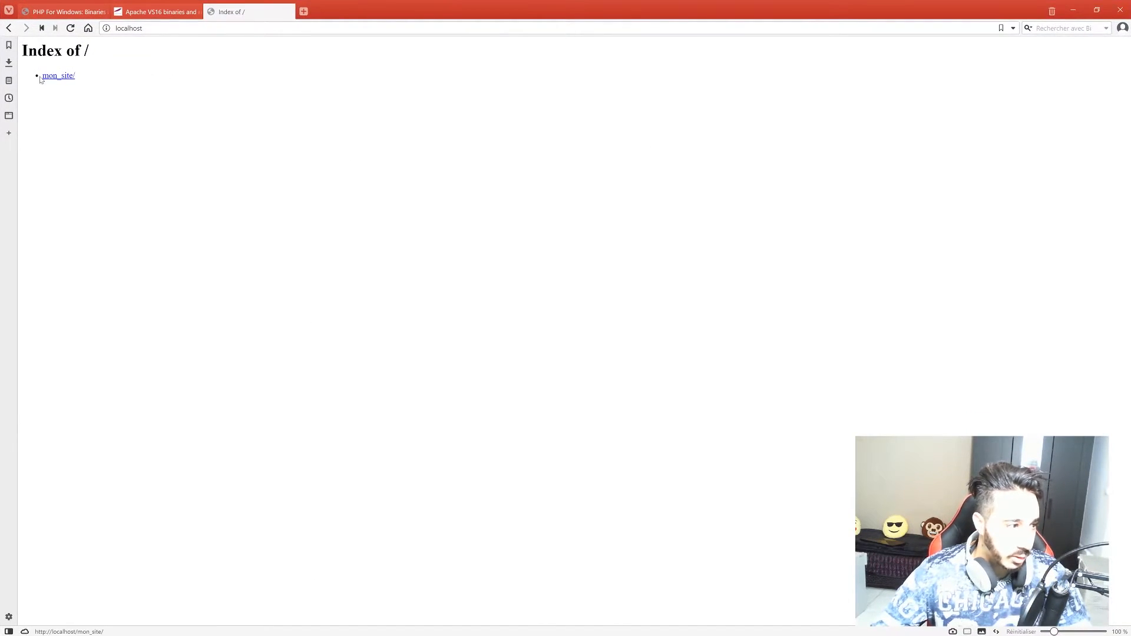
pyautogui.click(63, 81)
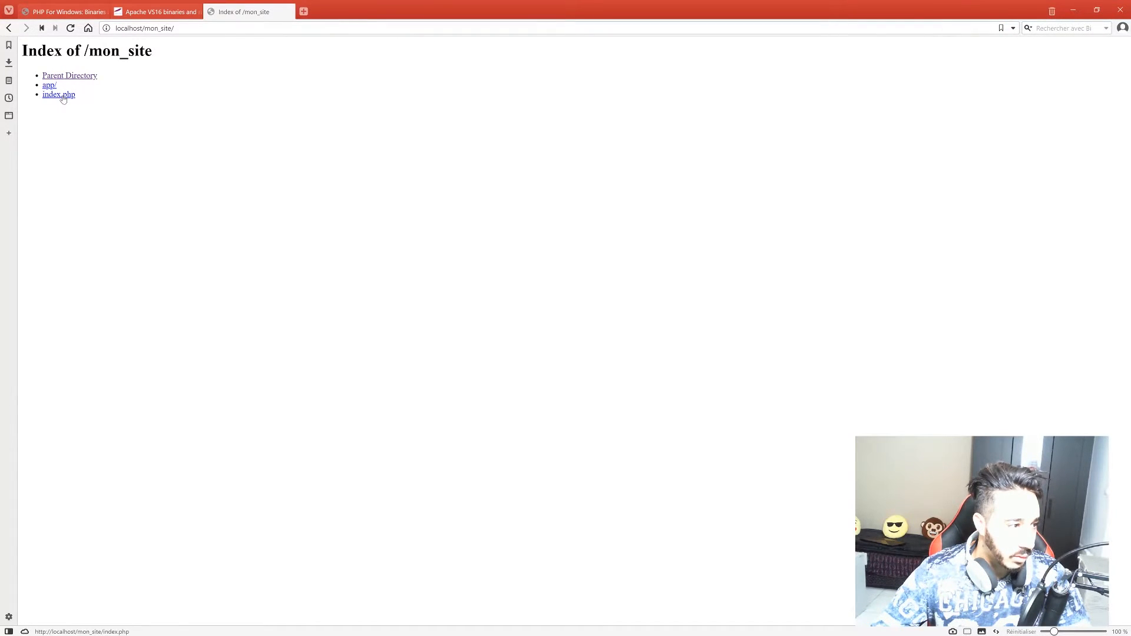
pyautogui.click(58, 96)
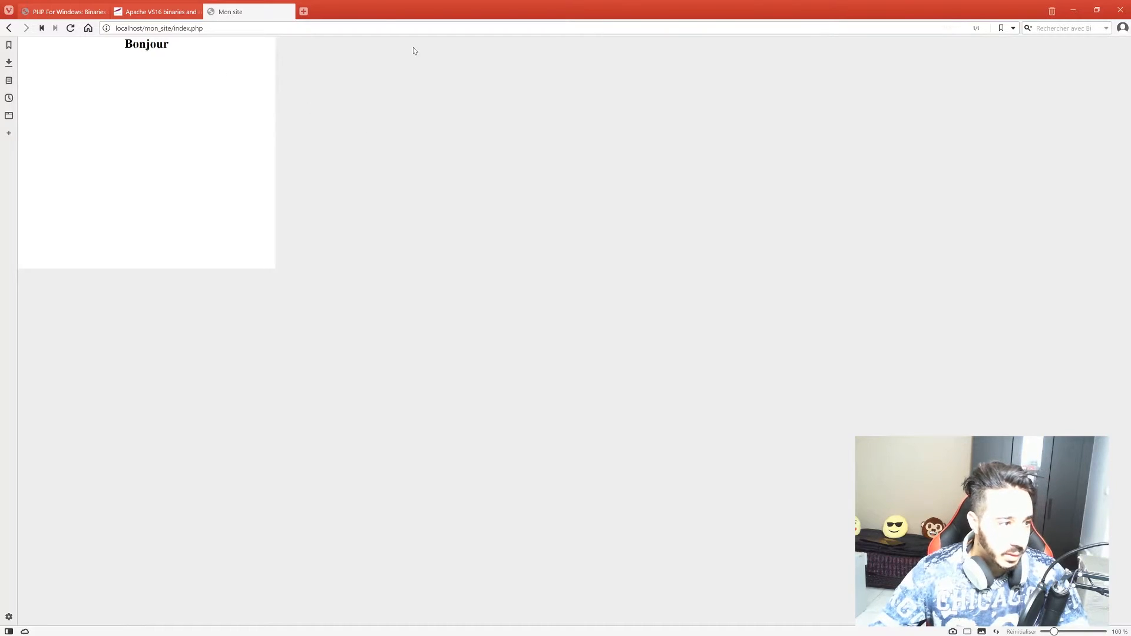
pyautogui.moveTo(124, 44); pyautogui.dragTo(171, 45)
pyautogui.click(195, 69)
pyautogui.moveTo(383, 6); pyautogui.dragTo(359, 347)
pyautogui.hotkey('alt', 'Tab')
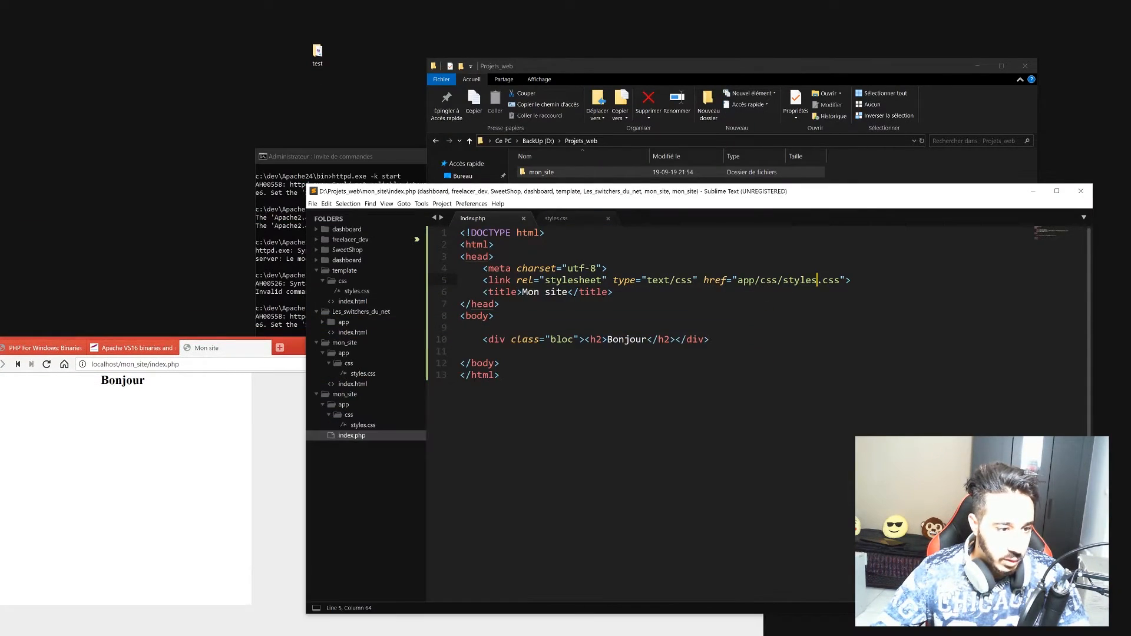
# Add position: absolute and left: 50% to the .bloc rule in styles.css.
pyautogui.click(580, 220)
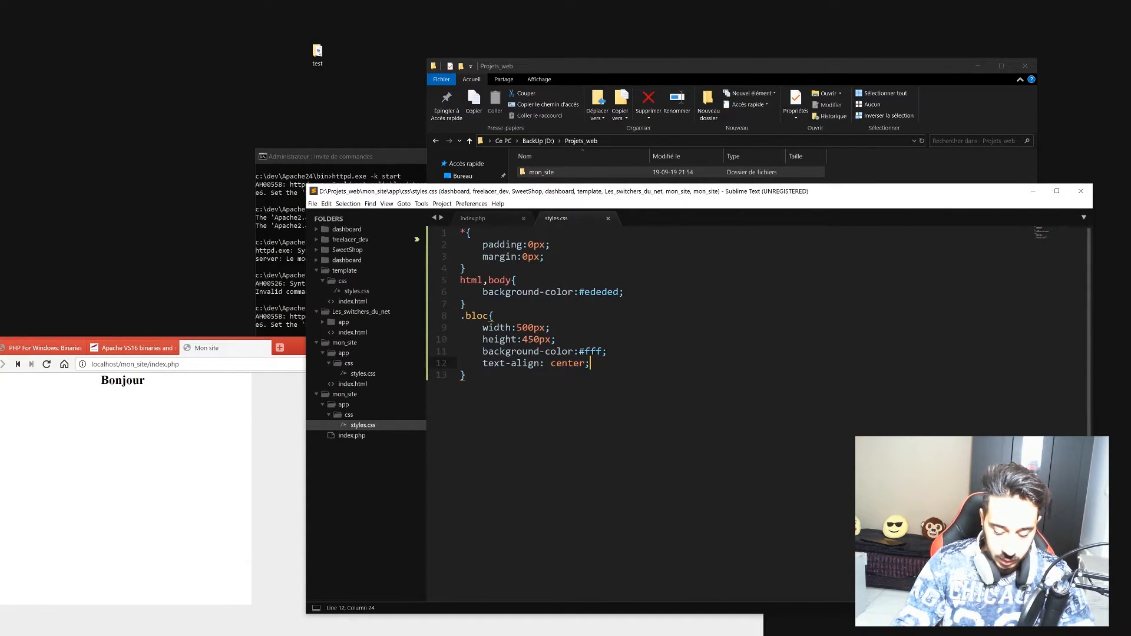
pyautogui.press('Return')
pyautogui.write('pos')
pyautogui.press('Return')
pyautogui.write(':')
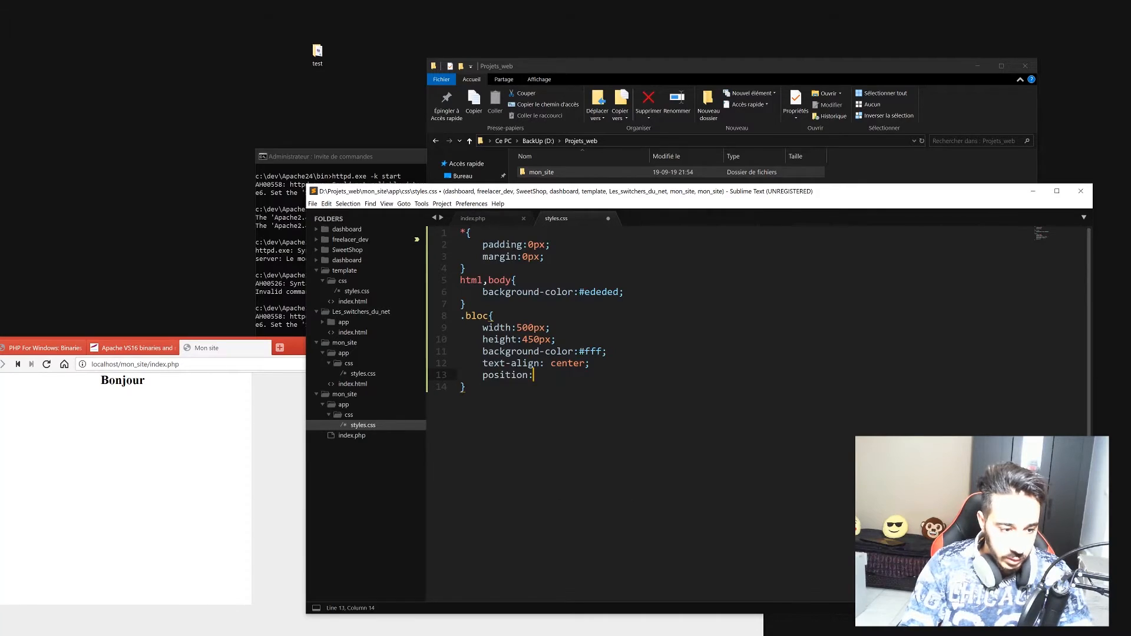
pyautogui.write('absoluute-')
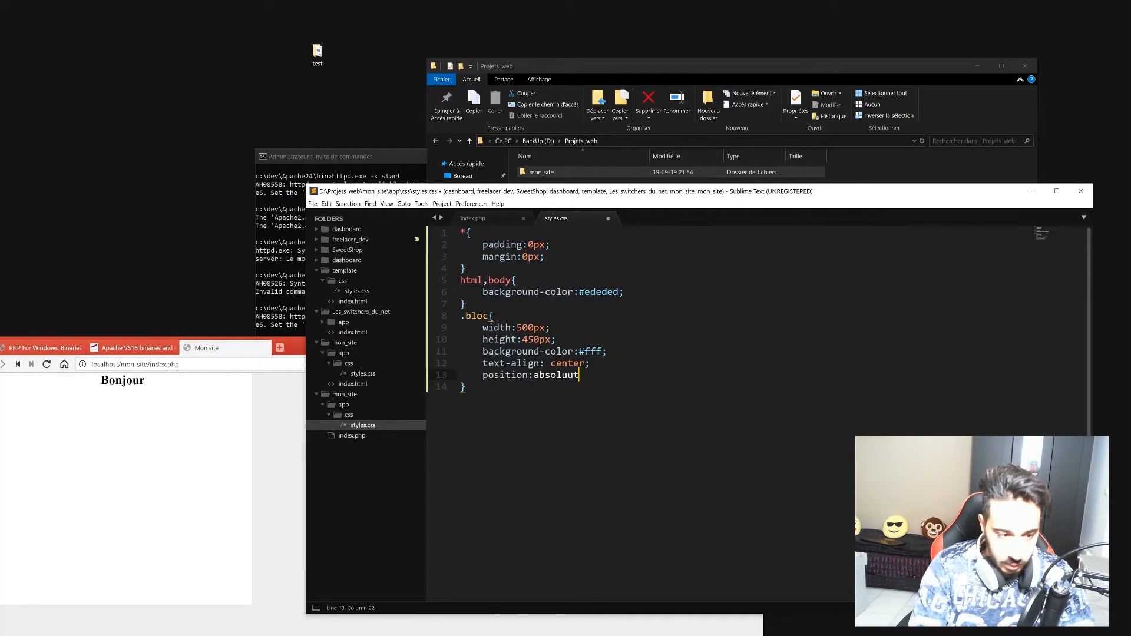
pyautogui.press('BackSpace')
pyautogui.press('BackSpace')
pyautogui.press('BackSpace')
pyautogui.press('BackSpace')
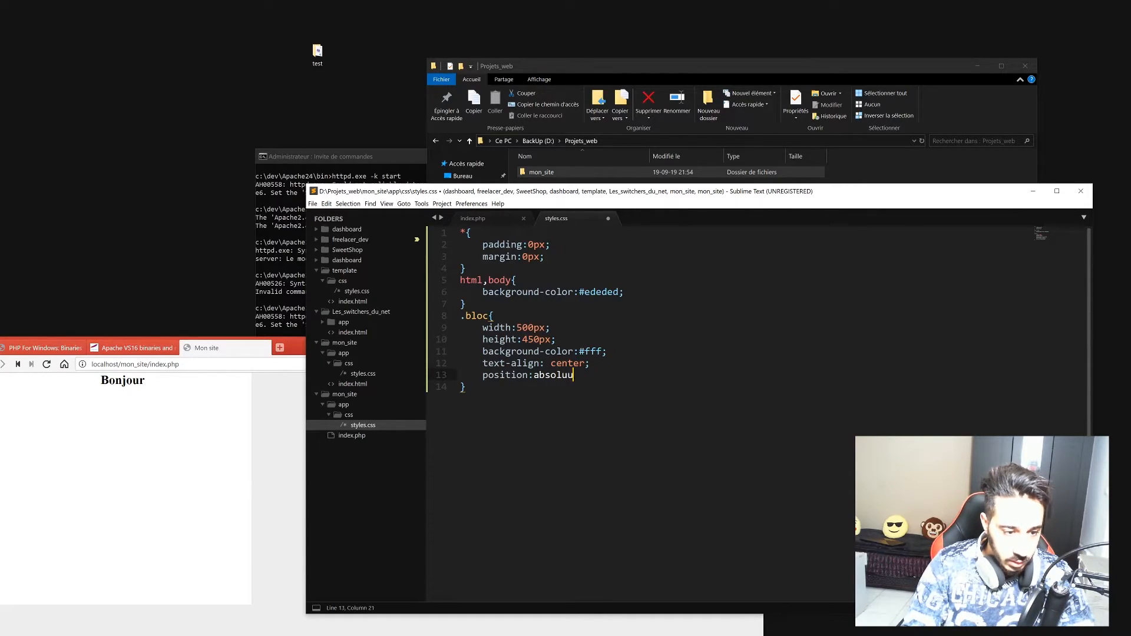
pyautogui.write('te')
pyautogui.press('Return')
pyautogui.write(';')
pyautogui.press('Return')
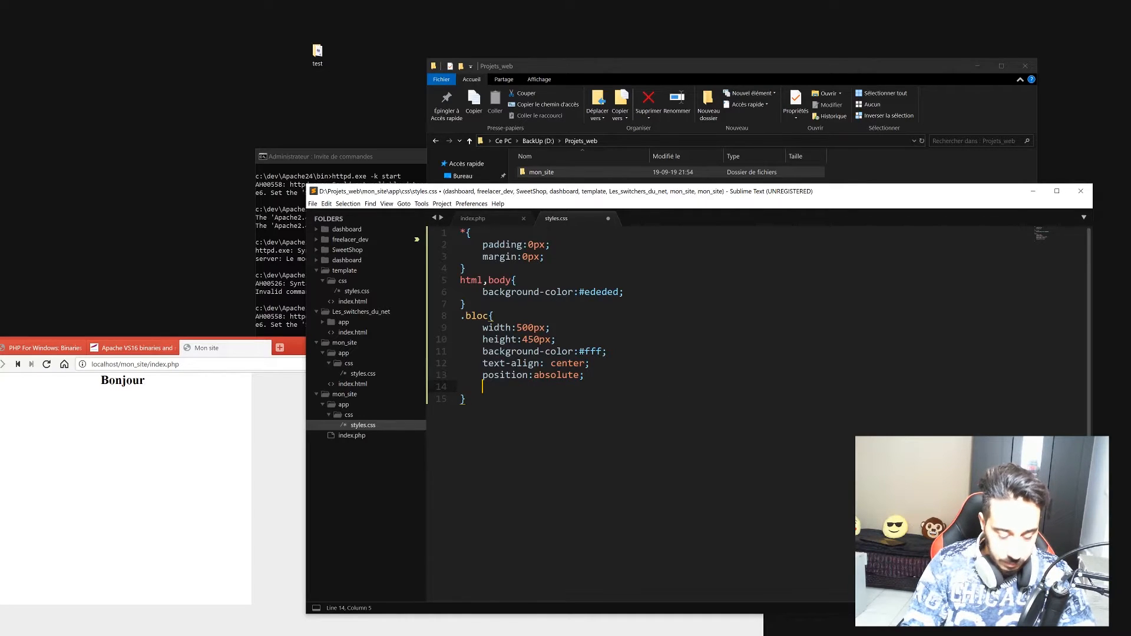
pyautogui.write('left')
pyautogui.press('Return')
pyautogui.write('50')
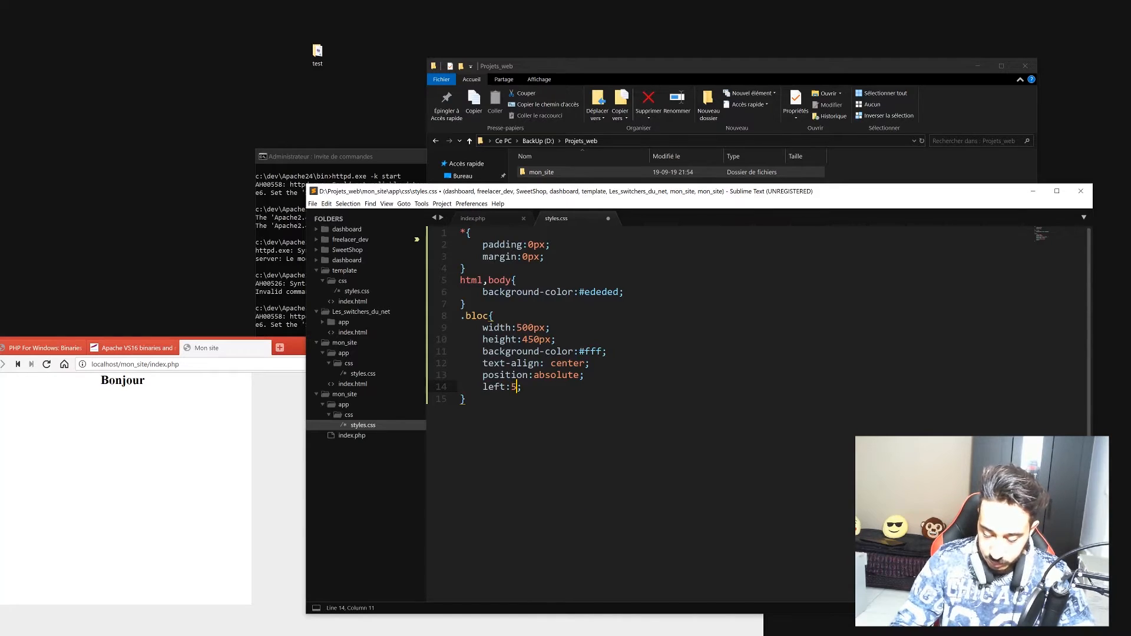
pyautogui.write('%')
pyautogui.press('Right')
# Add margin-left: -250px and margin-top: 100px to the .bloc rule.
pyautogui.press('Return')
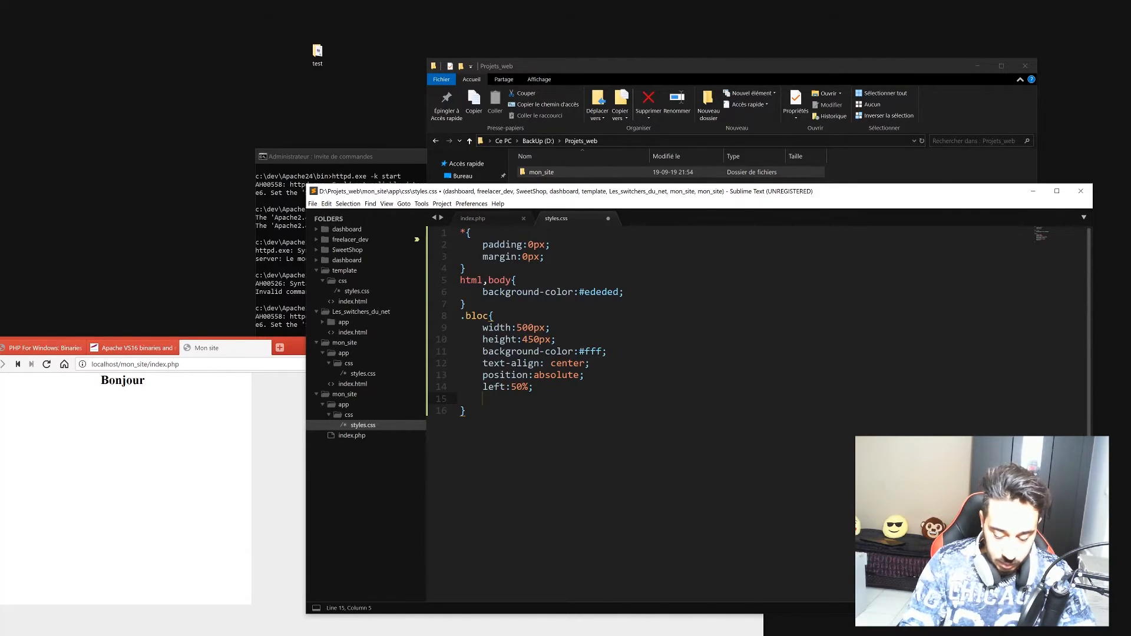
pyautogui.write('margin-left')
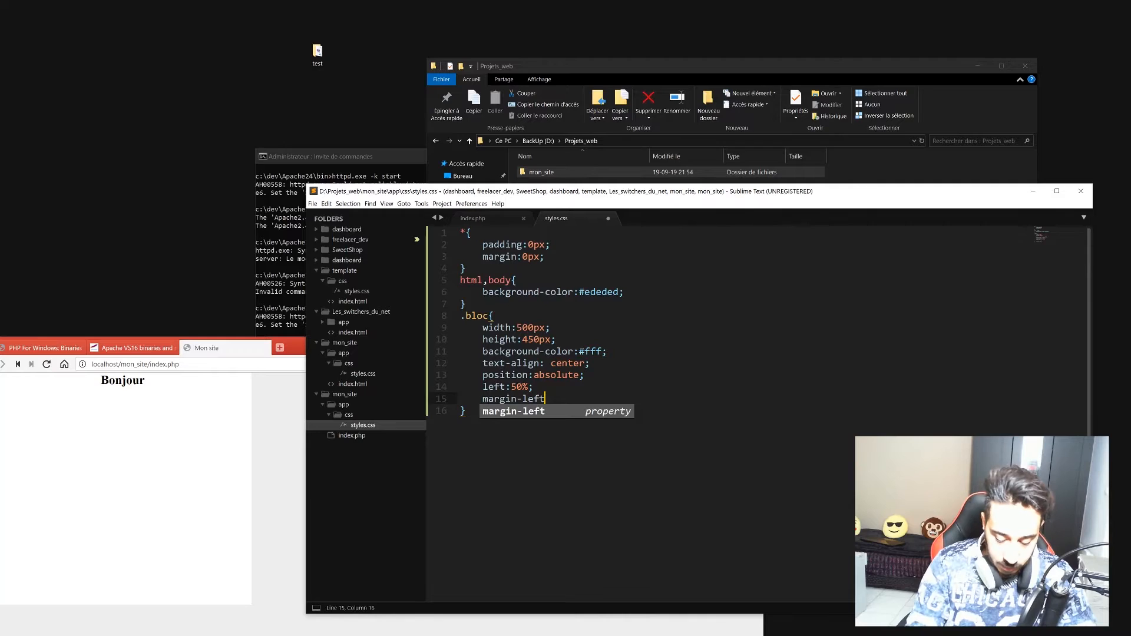
pyautogui.press('Return')
pyautogui.write('-250px;')
pyautogui.press('Right')
pyautogui.press('Return')
pyautogui.write('margi')
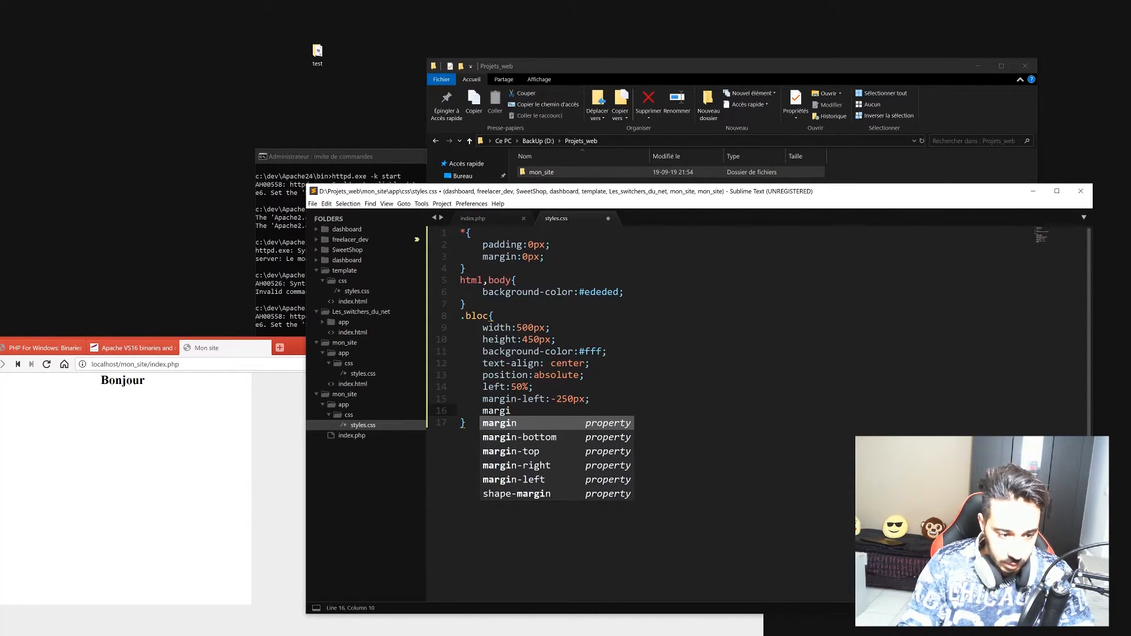
pyautogui.press('Down')
pyautogui.press('Down')
pyautogui.press('Return')
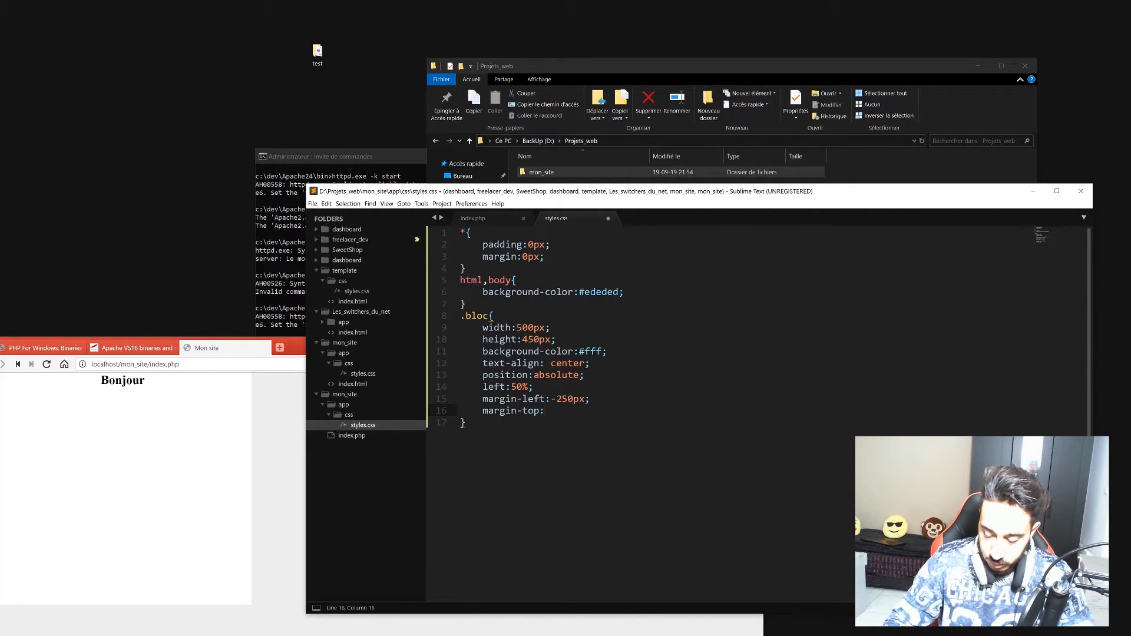
pyautogui.write('100px;')
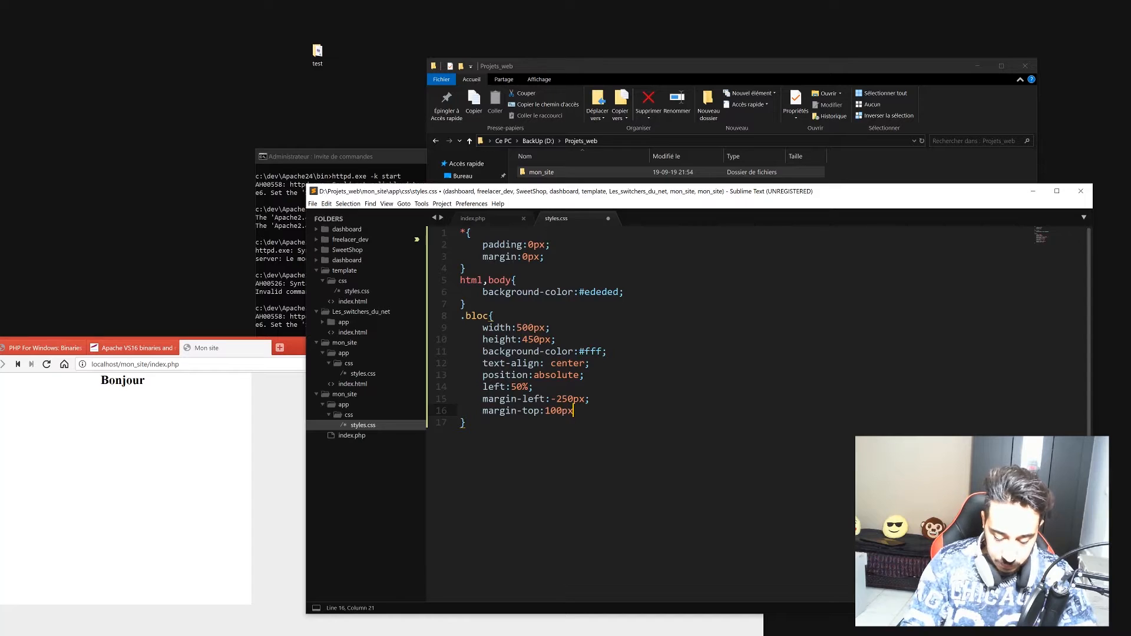
# Save styles.css, then maximize Vivaldi and reload mon_site/index.php to check the centred block.
pyautogui.hotkey('ctrl', 's')
pyautogui.moveTo(129, 478); pyautogui.dragTo(141, 381)
pyautogui.doubleClick(381, 345)
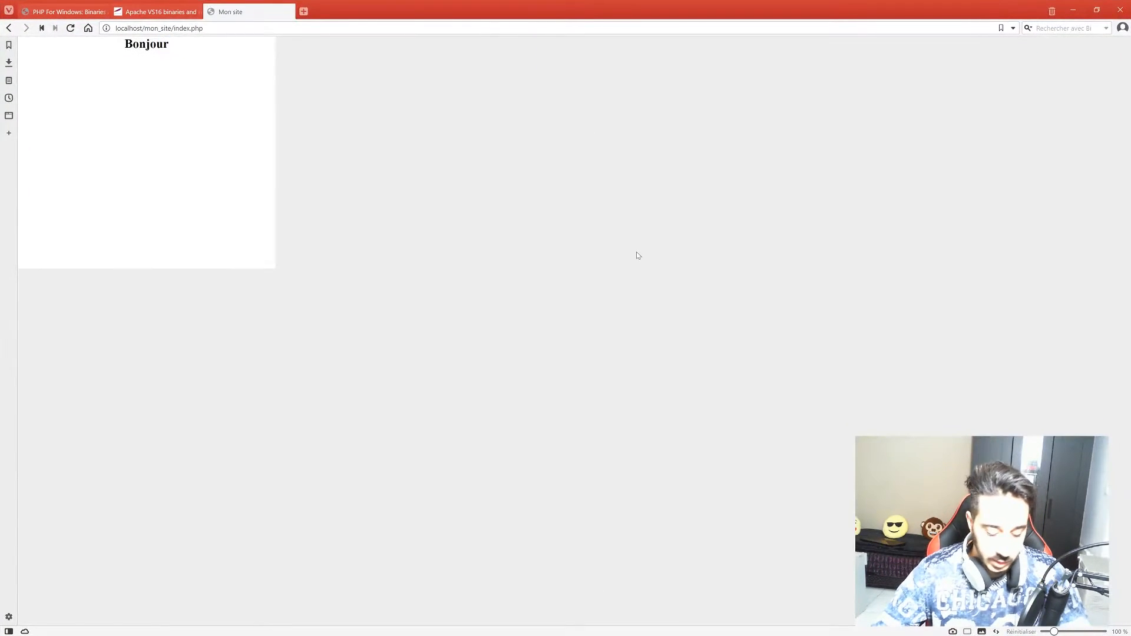
pyautogui.press('F5')
pyautogui.moveTo(560, 102); pyautogui.dragTo(632, 77)
pyautogui.click(639, 87)
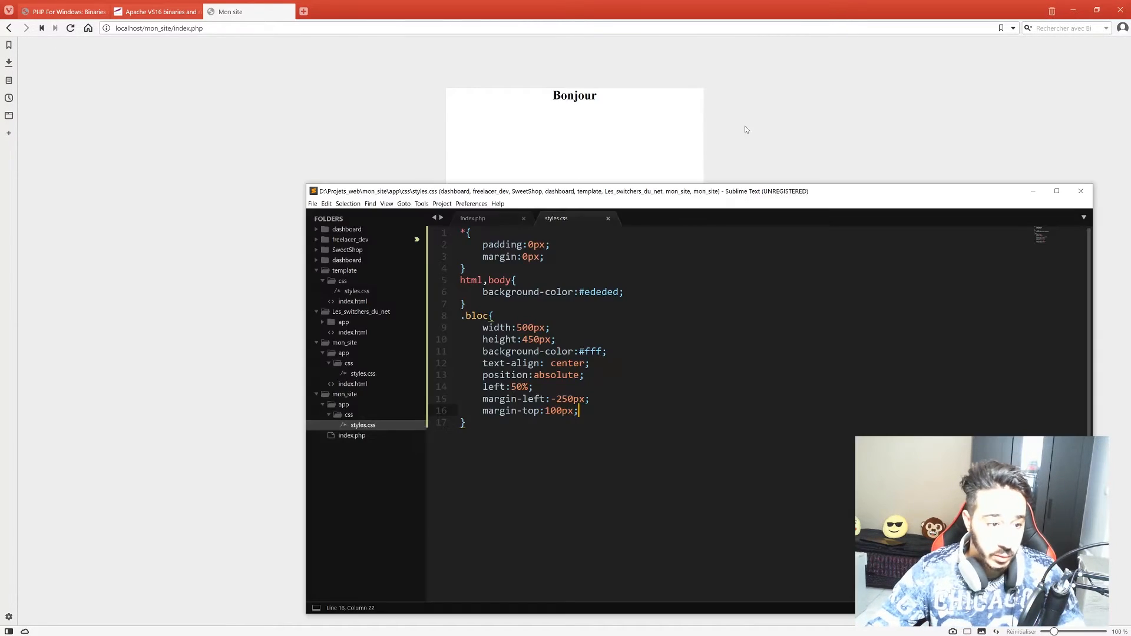
pyautogui.hotkey('alt', 'Tab')
# Below the Bonjour div in index.php, add <?php include "inc/fichier.php"; and save.
pyautogui.click(499, 222)
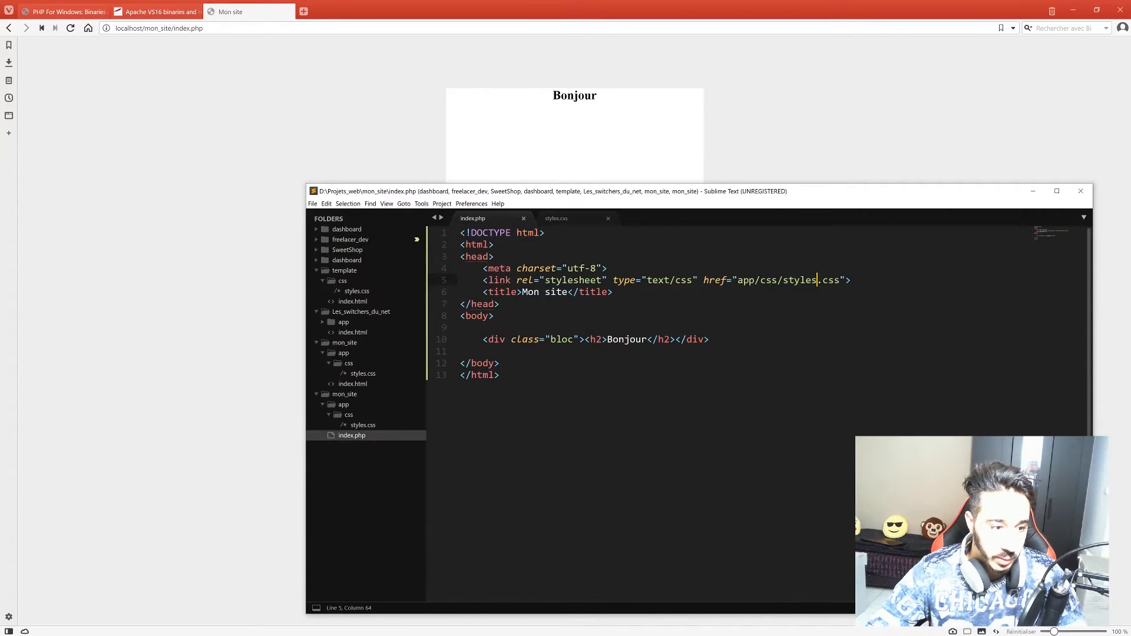
pyautogui.click(710, 340)
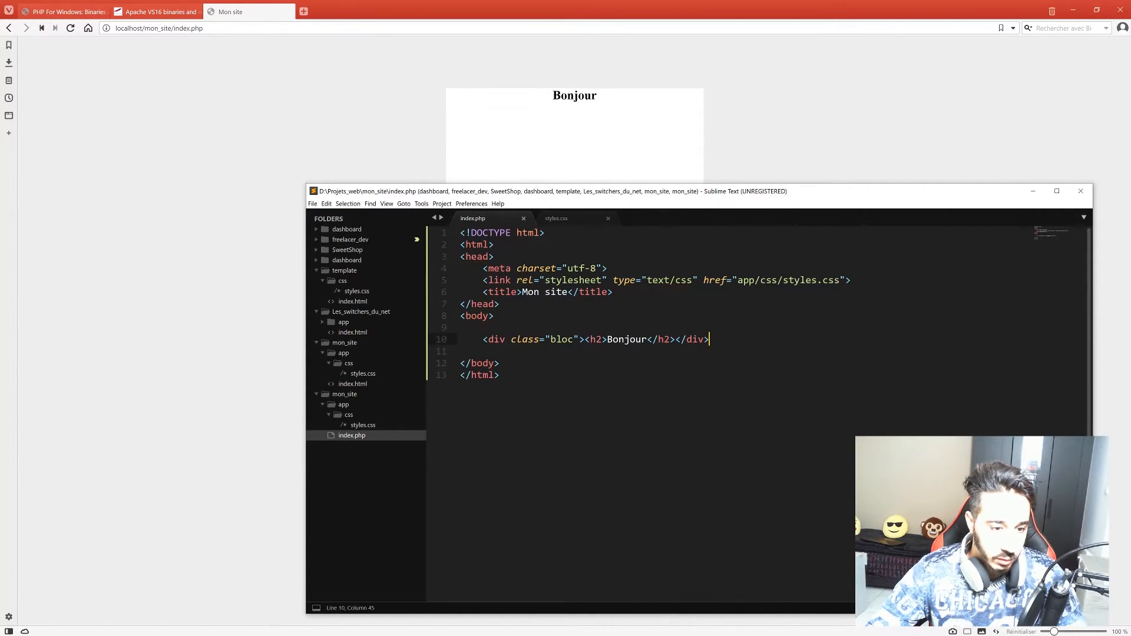
pyautogui.press('Return')
pyautogui.press('Return')
pyautogui.write('<?')
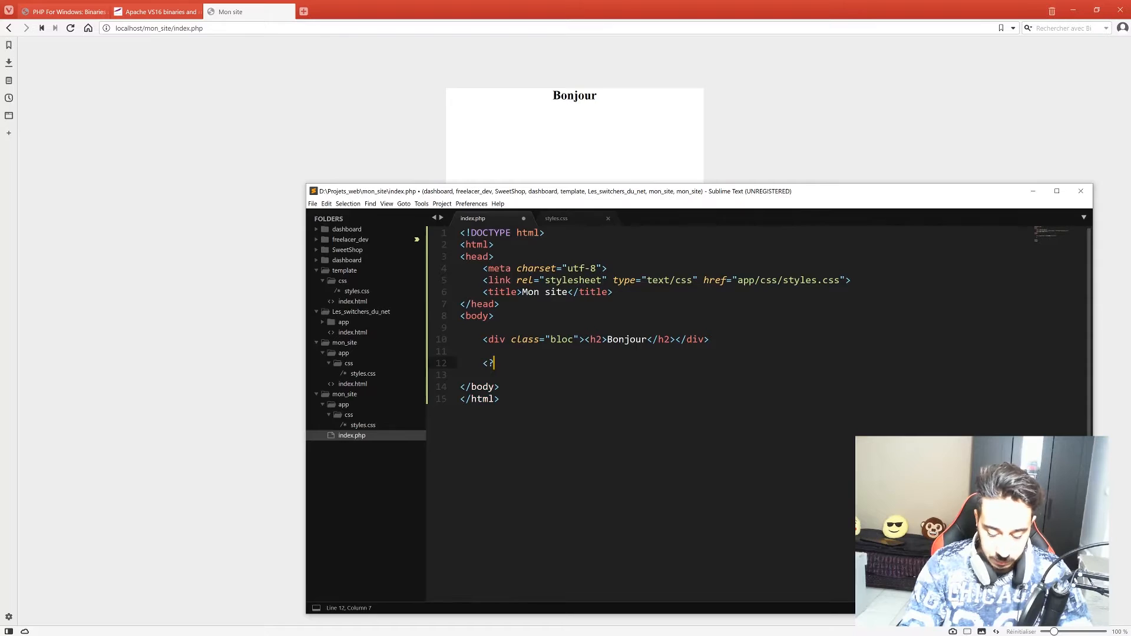
pyautogui.write('php')
pyautogui.press('Return')
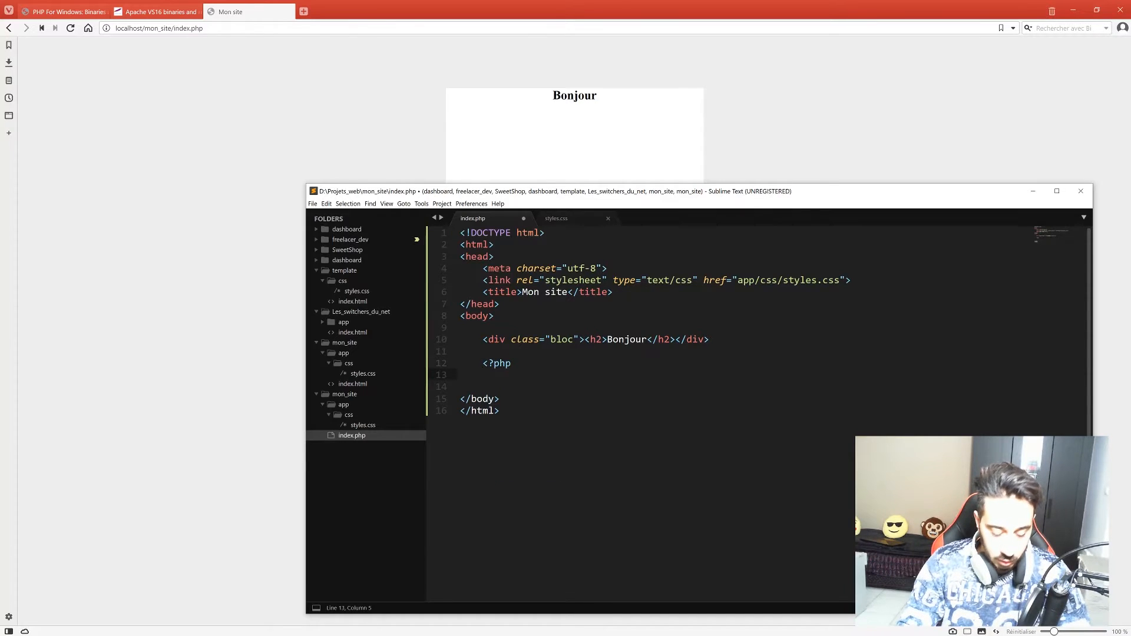
pyautogui.write('include')
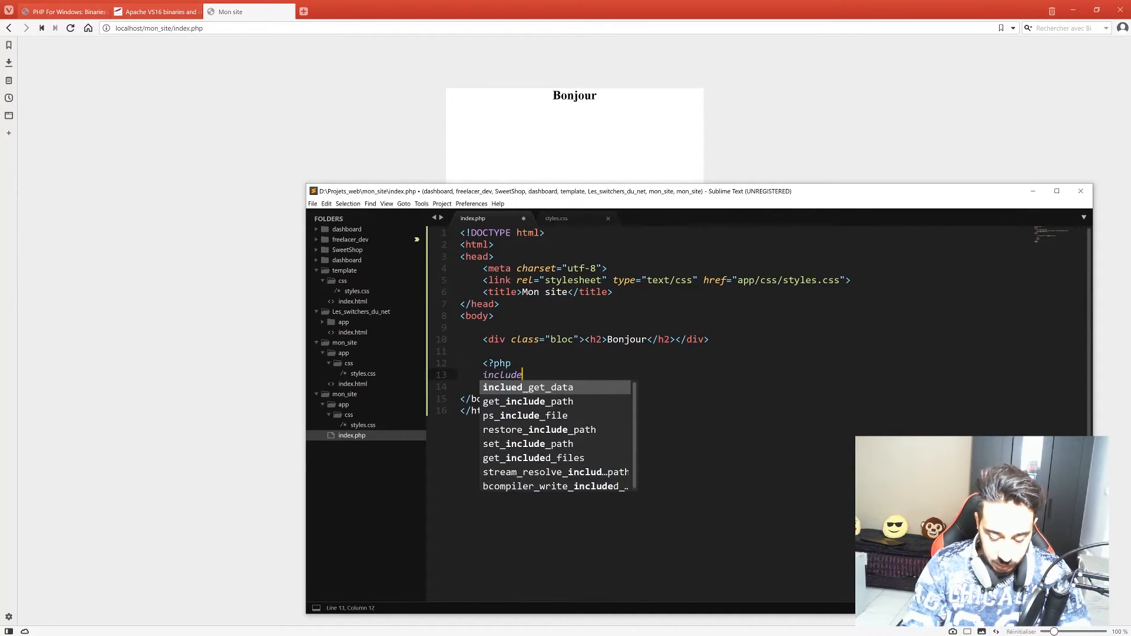
pyautogui.write(' "')
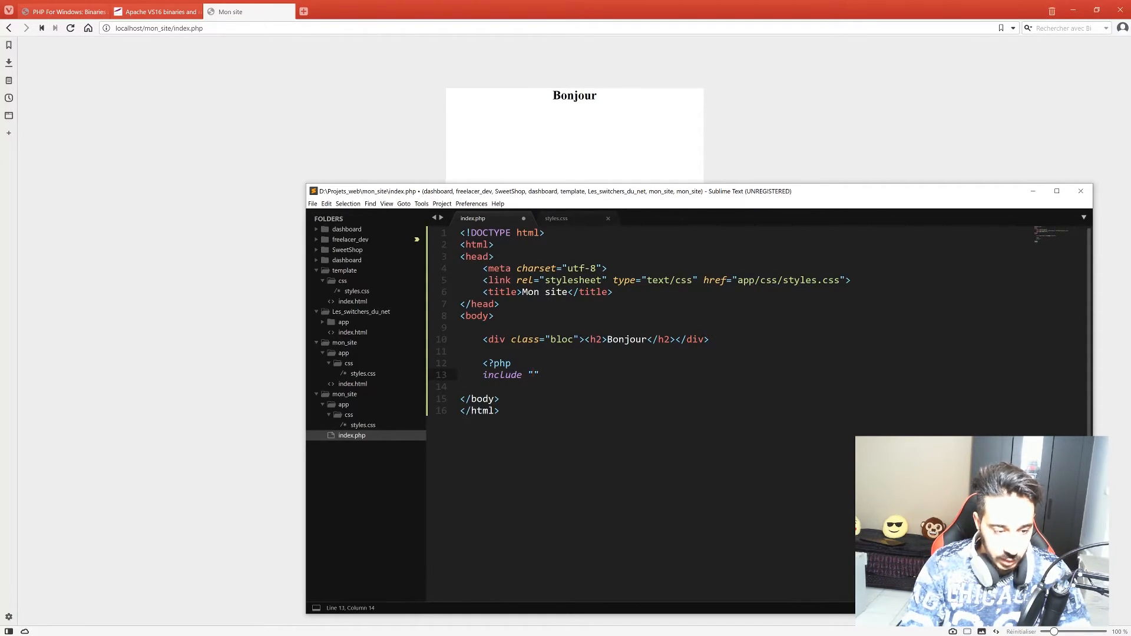
pyautogui.write('fichier.php')
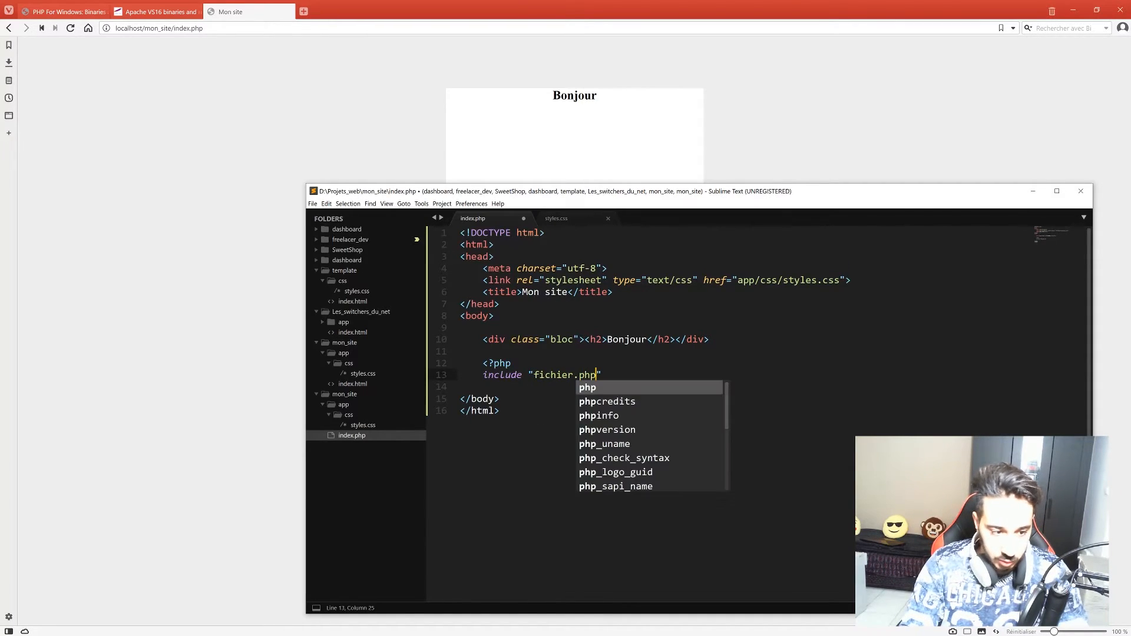
pyautogui.press('Left')
pyautogui.press('Left')
pyautogui.press('Left')
pyautogui.press('Left')
pyautogui.press('Left')
pyautogui.press('Left')
pyautogui.press('Left')
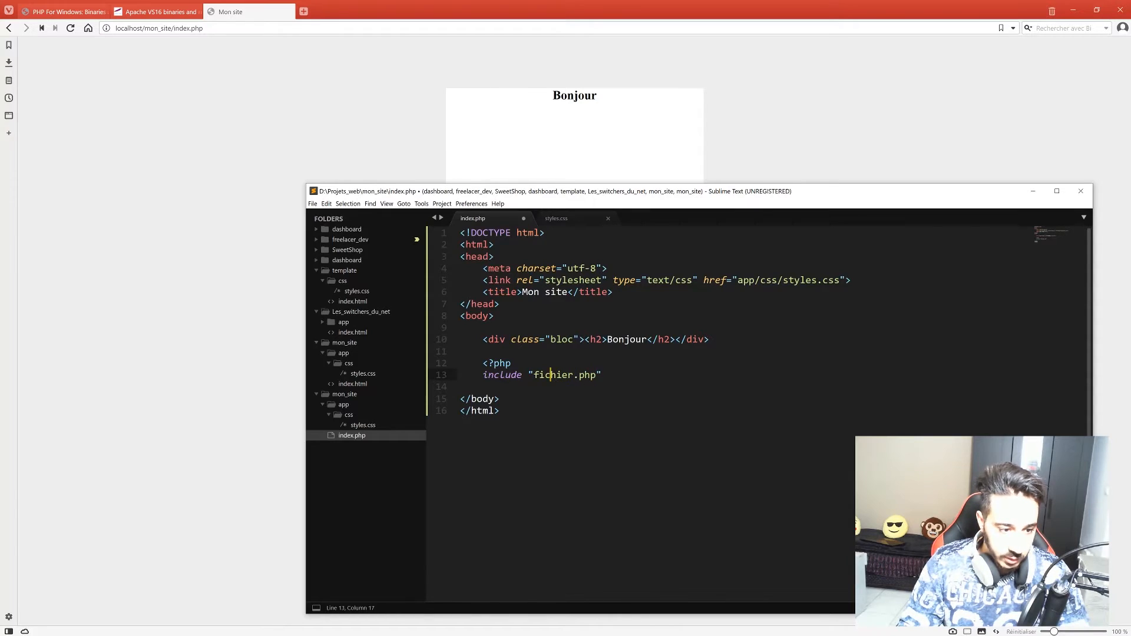
pyautogui.write('inc/')
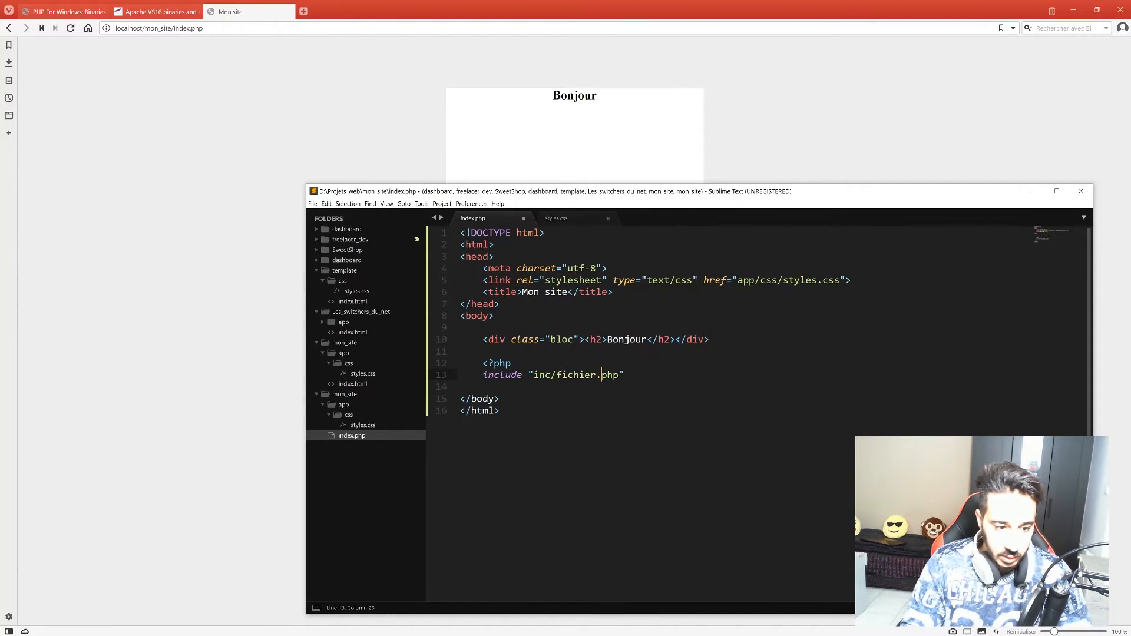
pyautogui.press('Right')
pyautogui.write(';')
pyautogui.hotkey('ctrl', 's')
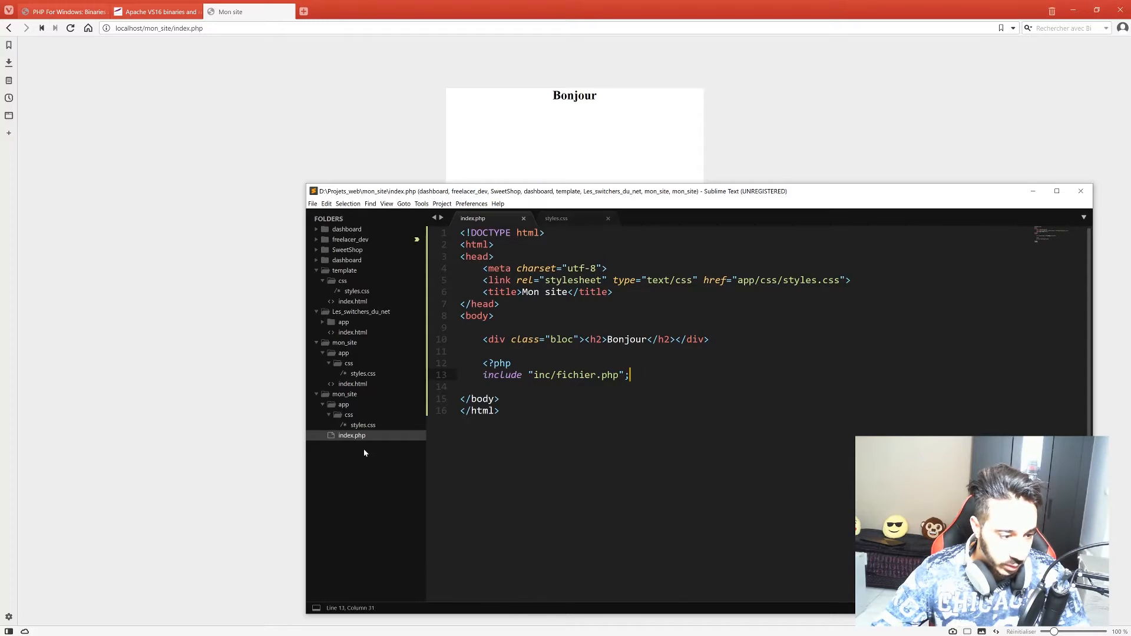
# Create an inc folder under mon_site and start a new file inside it.
pyautogui.rightClick(338, 395)
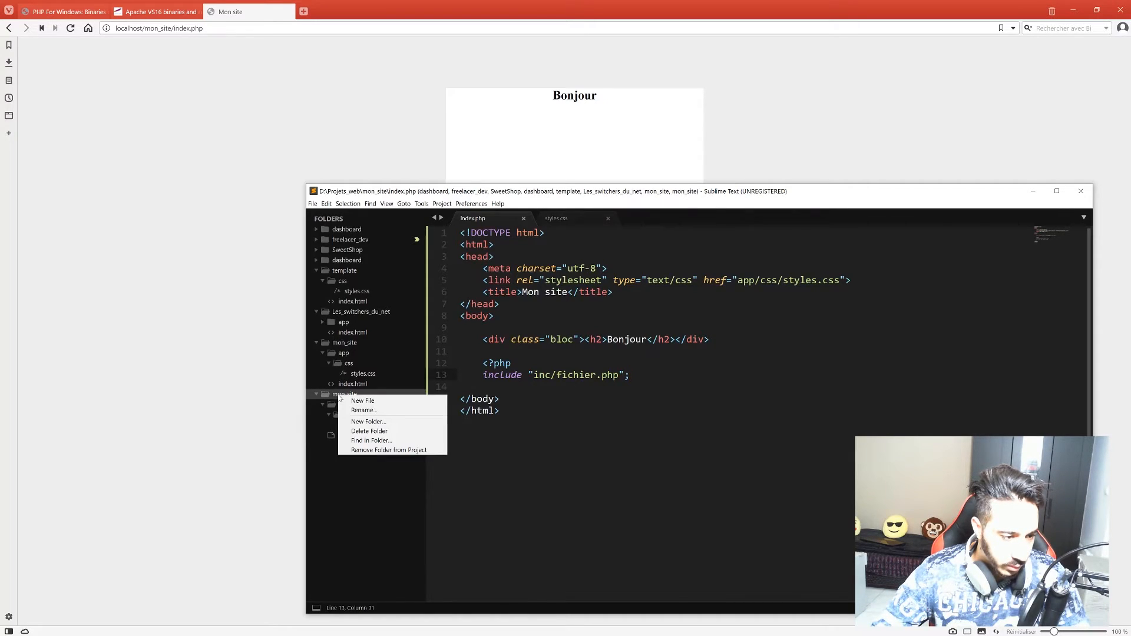
pyautogui.click(394, 421)
pyautogui.write('inc')
pyautogui.press('Return')
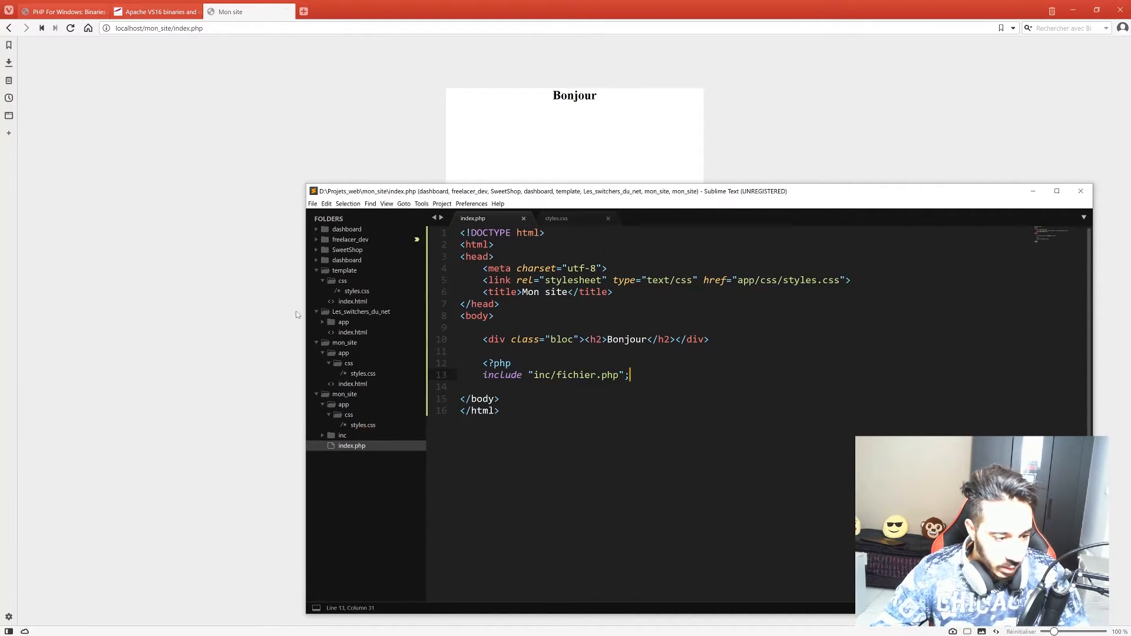
pyautogui.rightClick(333, 439)
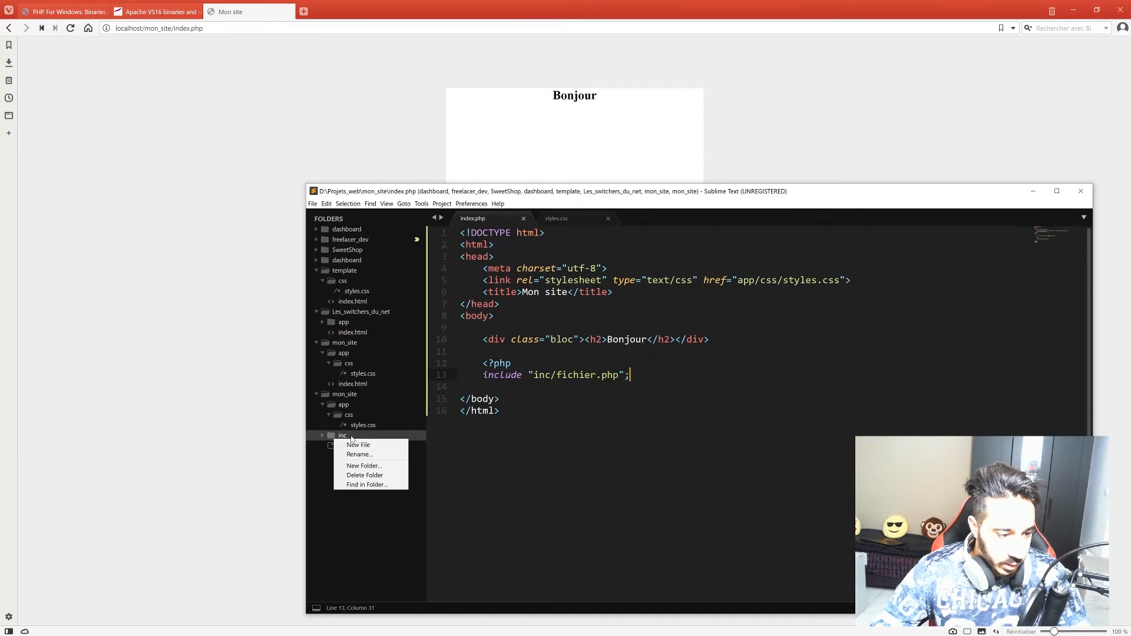
pyautogui.click(351, 442)
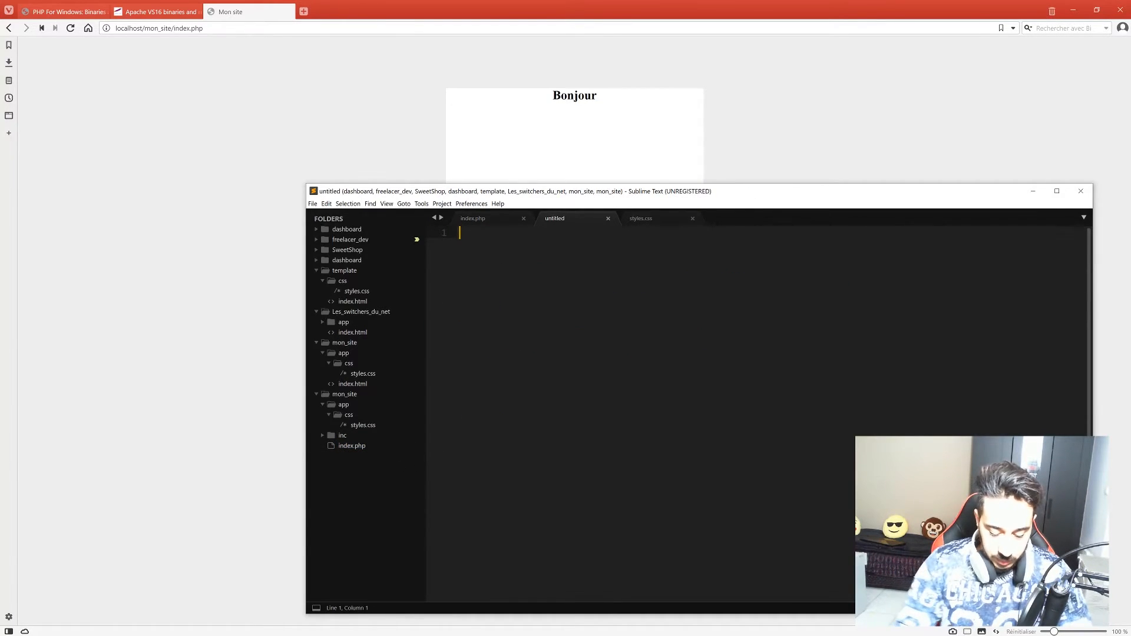
# Write a PHP echo of "Hello apache", save it as fichier.php, and reload the browser page.
pyautogui.write('<?php')
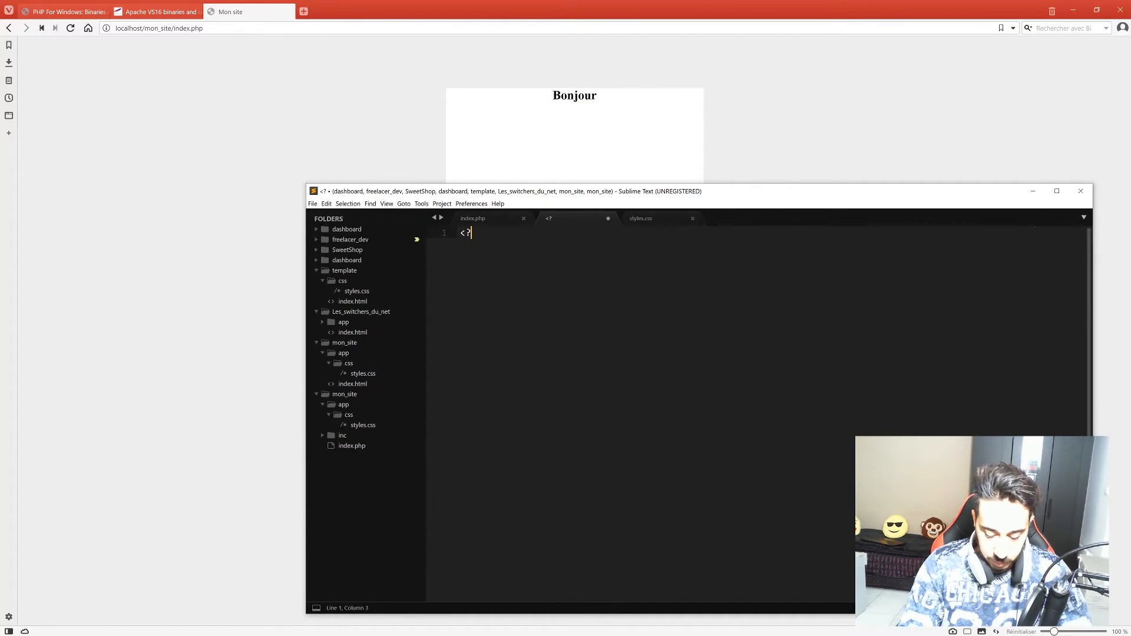
pyautogui.press('Return')
pyautogui.press('Return')
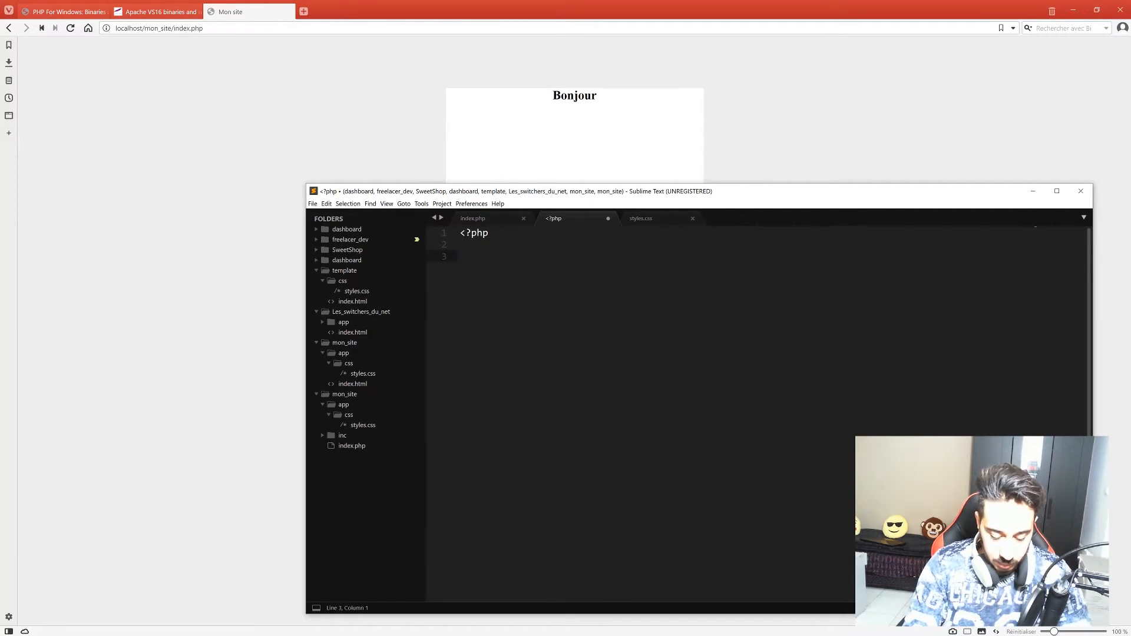
pyautogui.write('echo "')
pyautogui.press('BackSpace')
pyautogui.write('Hello apache-')
pyautogui.press('BackSpace')
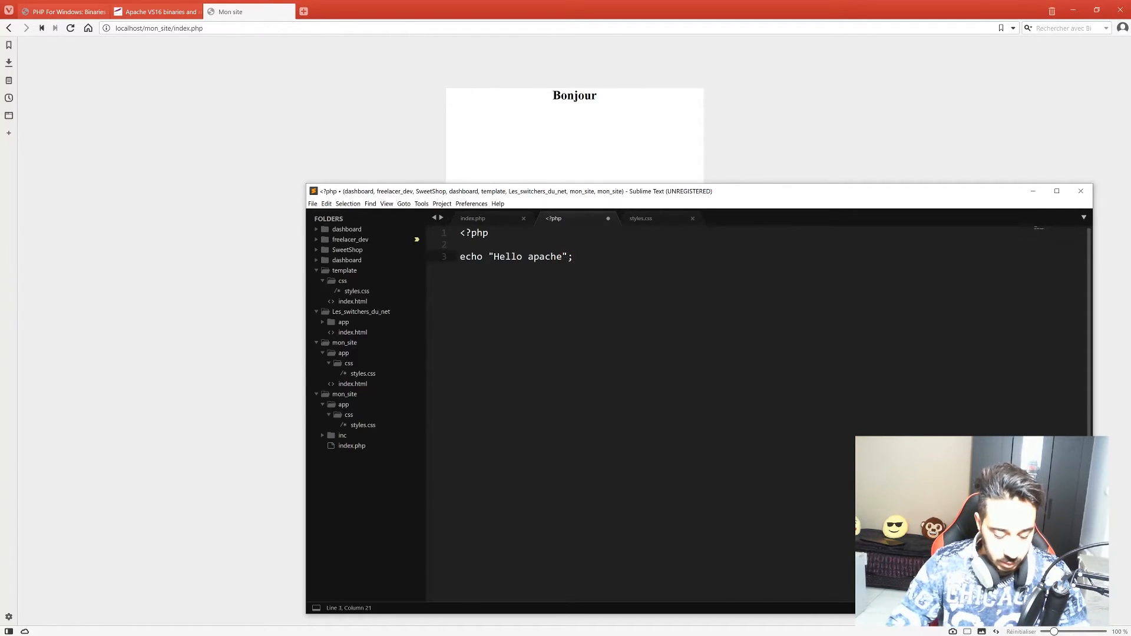
pyautogui.hotkey('ctrl', 's')
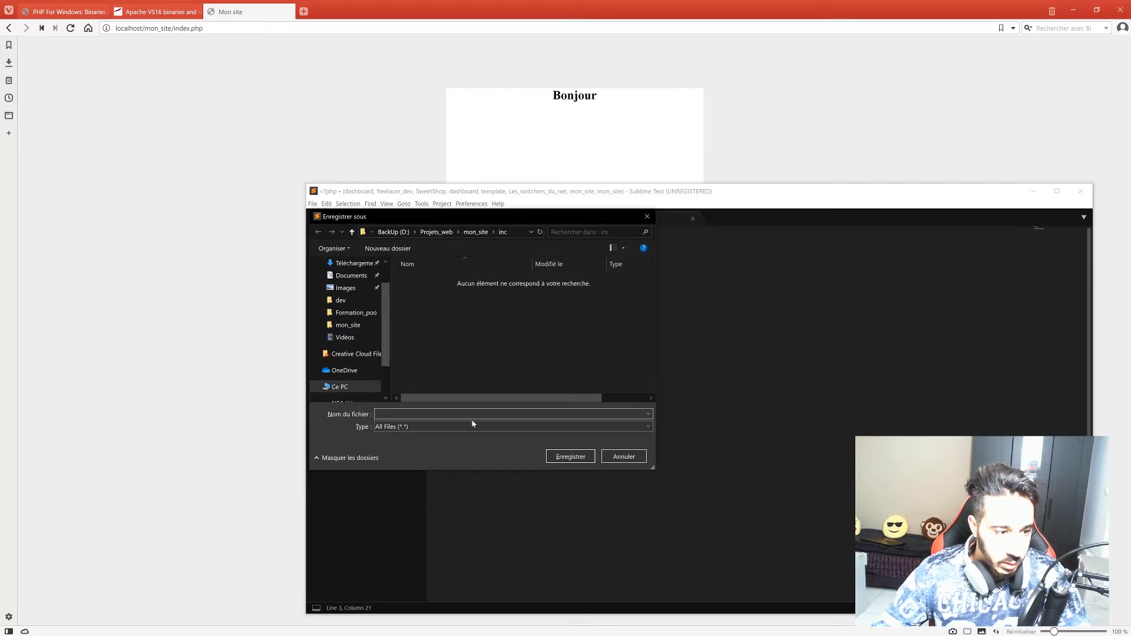
pyautogui.write('fichier')
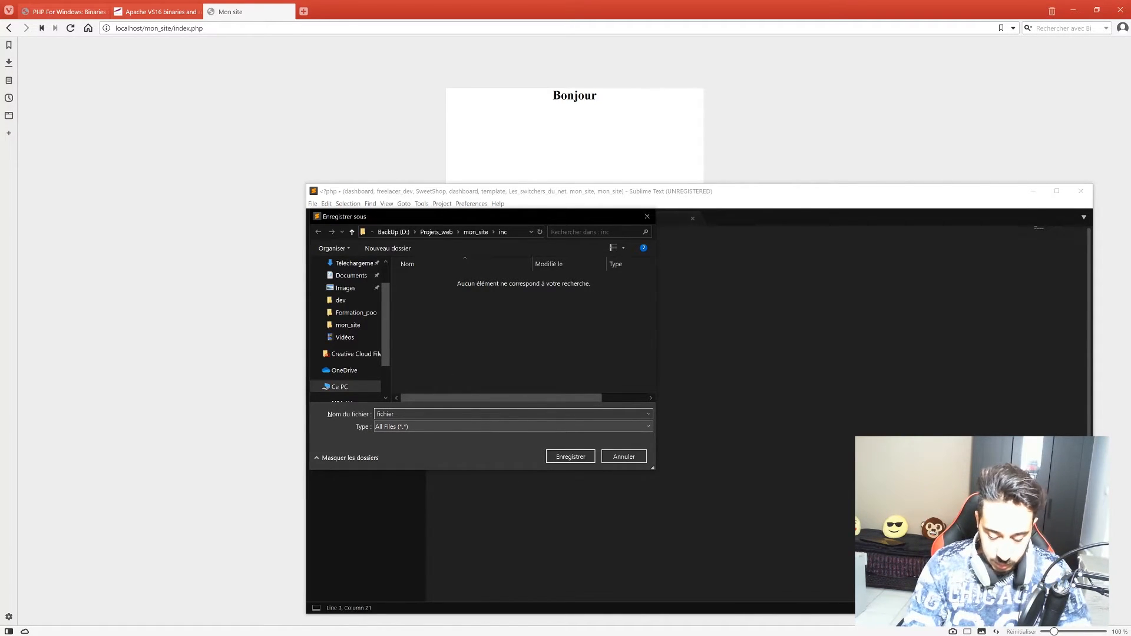
pyautogui.write('.php')
pyautogui.press('Return')
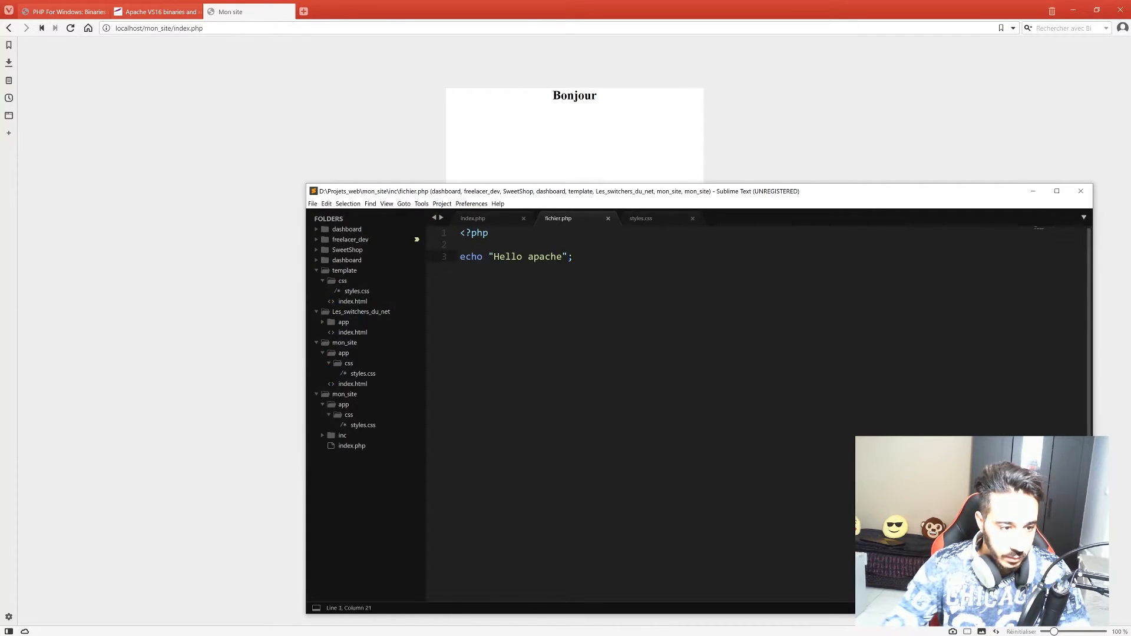
pyautogui.click(280, 268)
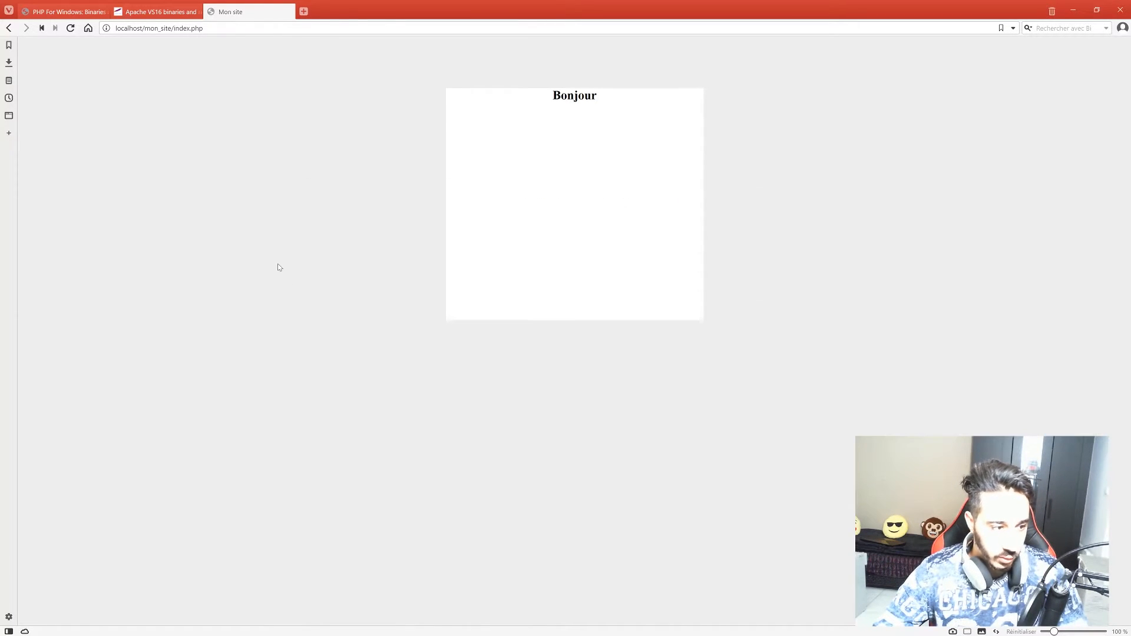
pyautogui.press('F5')
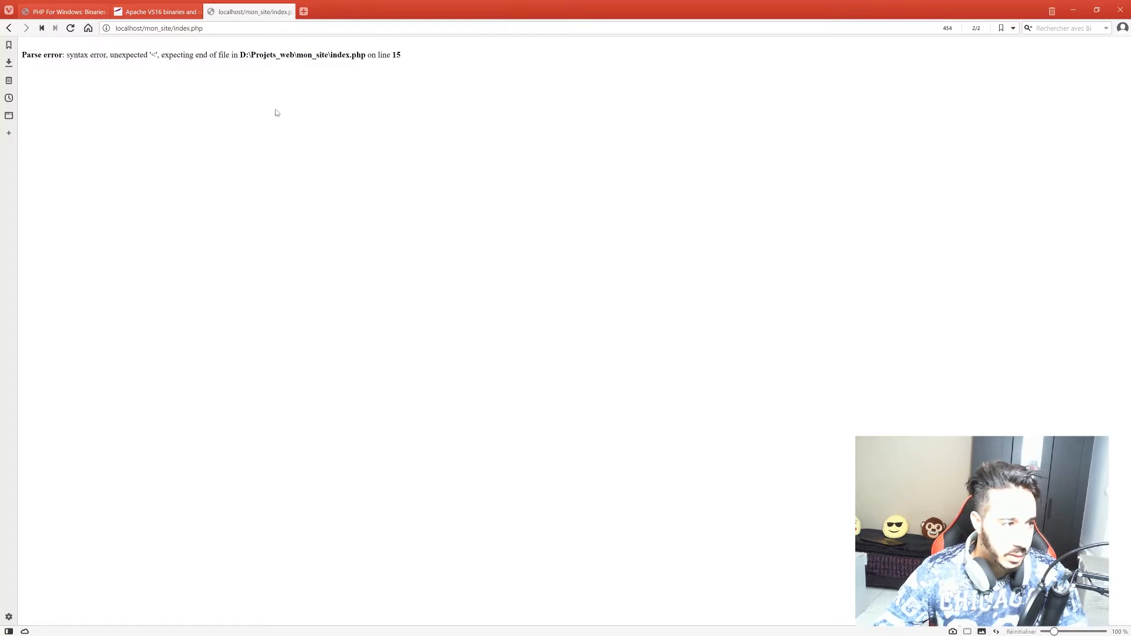
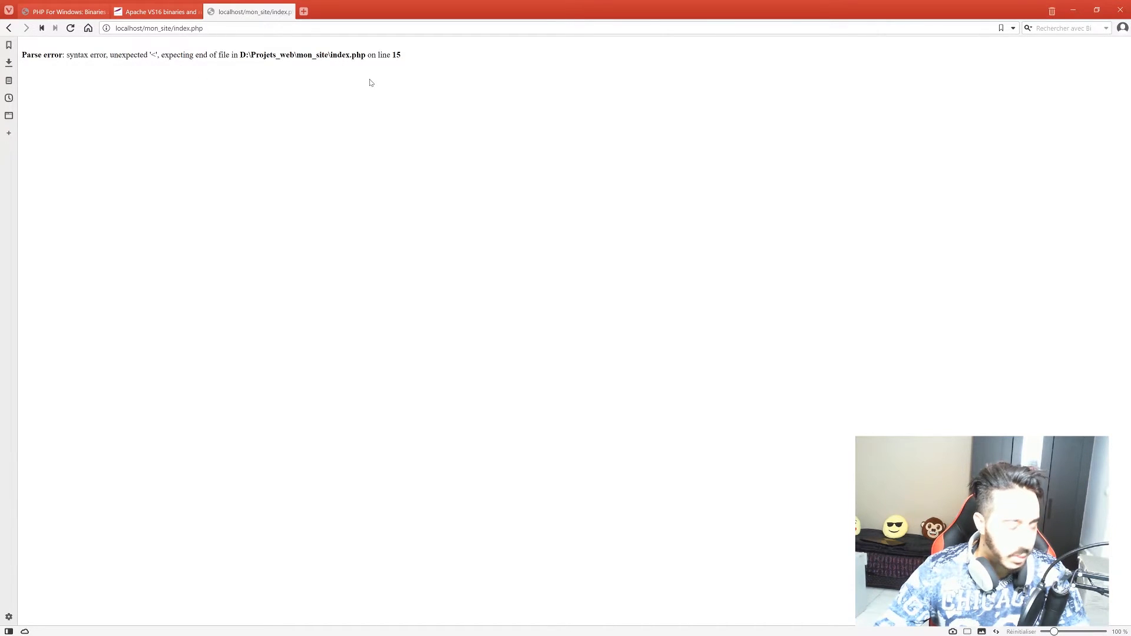
# Add a closing ?> on a new line after the include in index.php and save.
pyautogui.hotkey('alt', 'Tab')
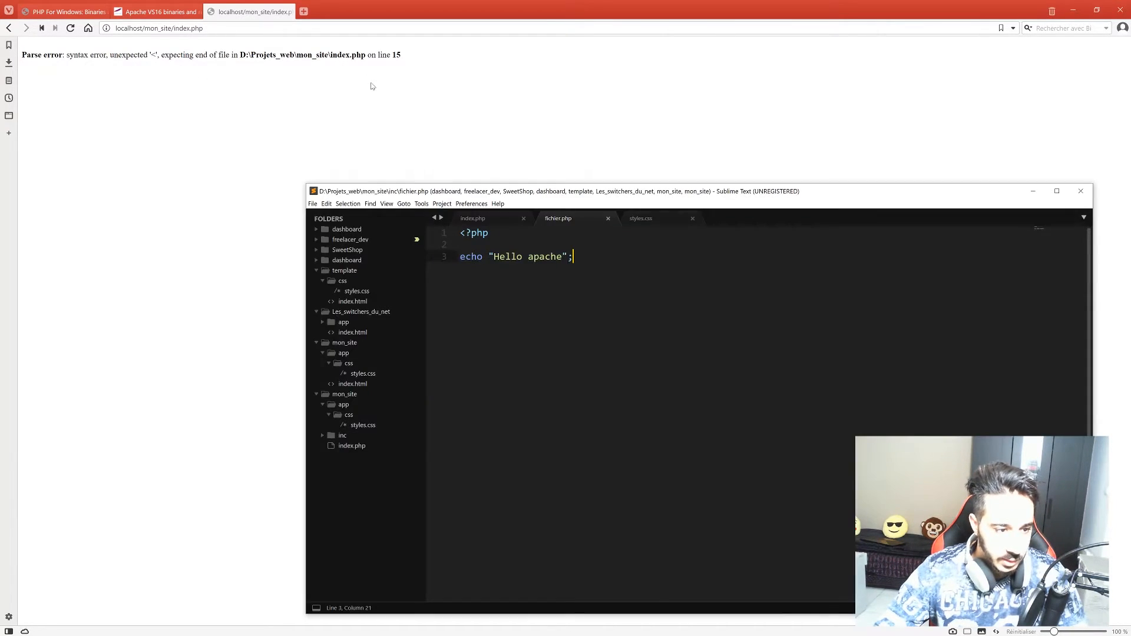
pyautogui.click(474, 218)
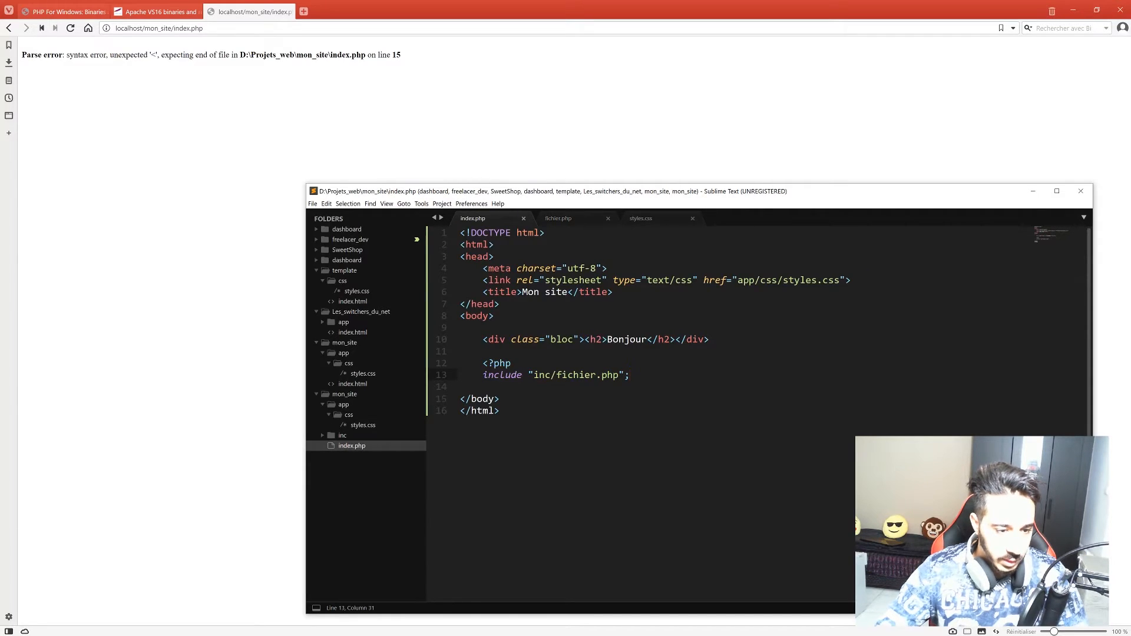
pyautogui.press('Return')
pyautogui.write('?>')
pyautogui.hotkey('ctrl', 's')
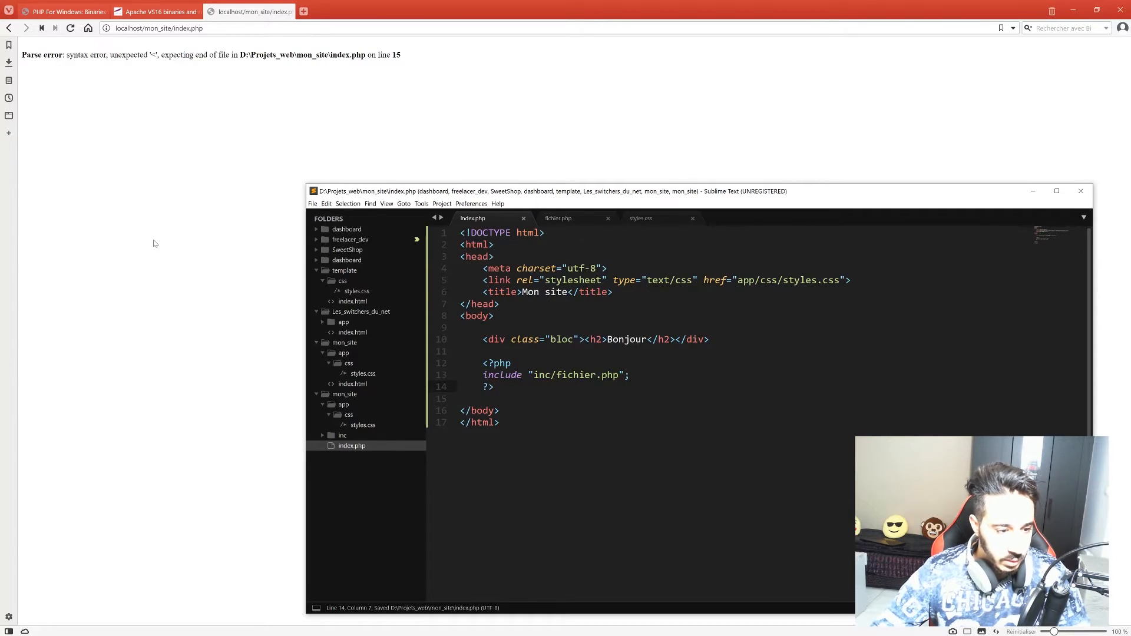
# Reload the mon_site page to confirm it shows Hello apache and Bonjour.
pyautogui.click(158, 246)
pyautogui.press('F5')
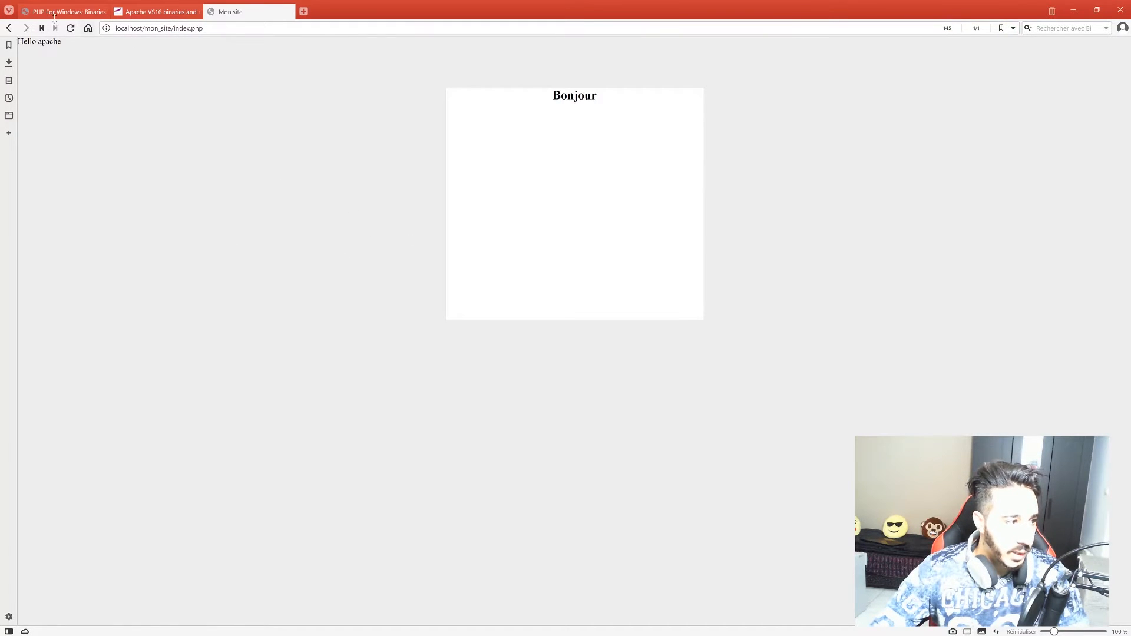
pyautogui.moveTo(17, 41); pyautogui.dragTo(72, 46)
pyautogui.click(91, 49)
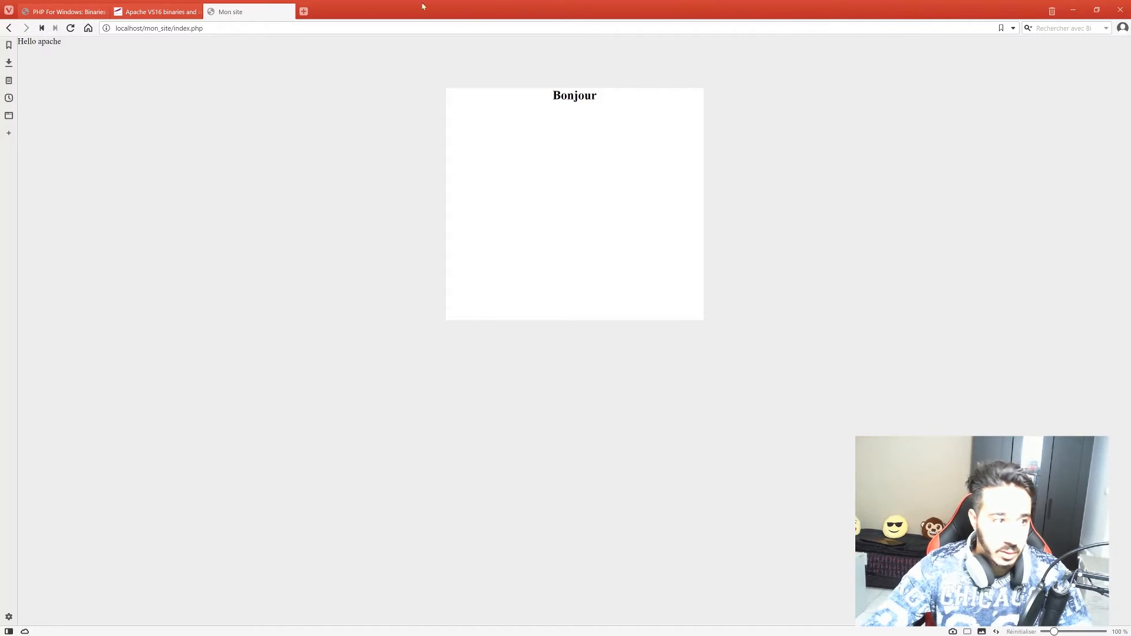
# Search 'mysql for windows' in a new tab and open the MySQL Installer download result.
pyautogui.click(304, 12)
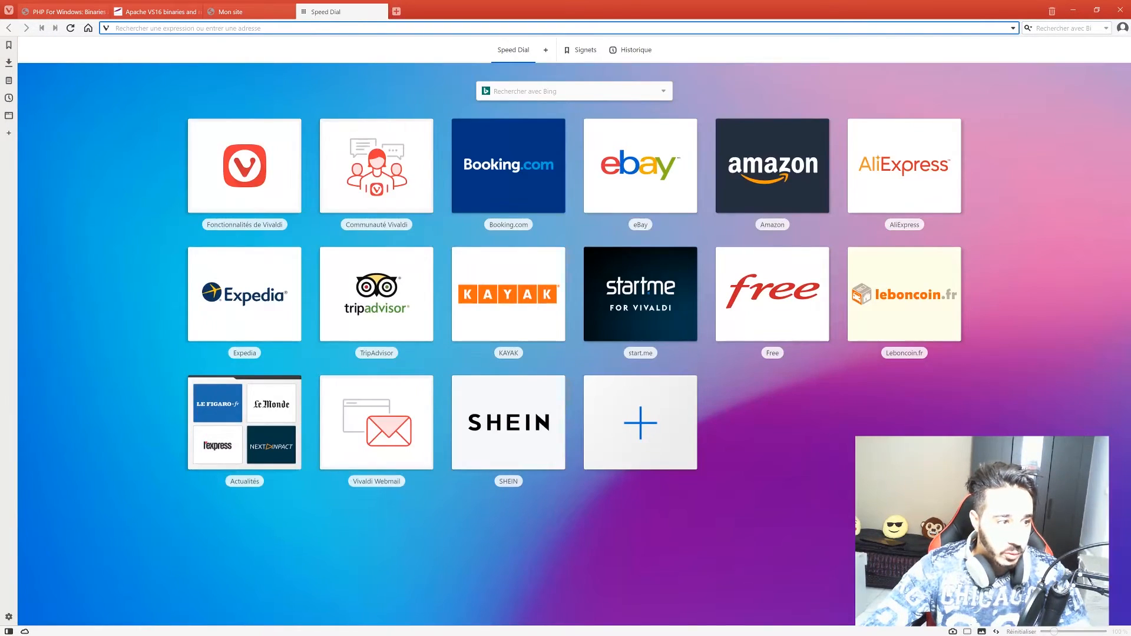
pyautogui.write('my')
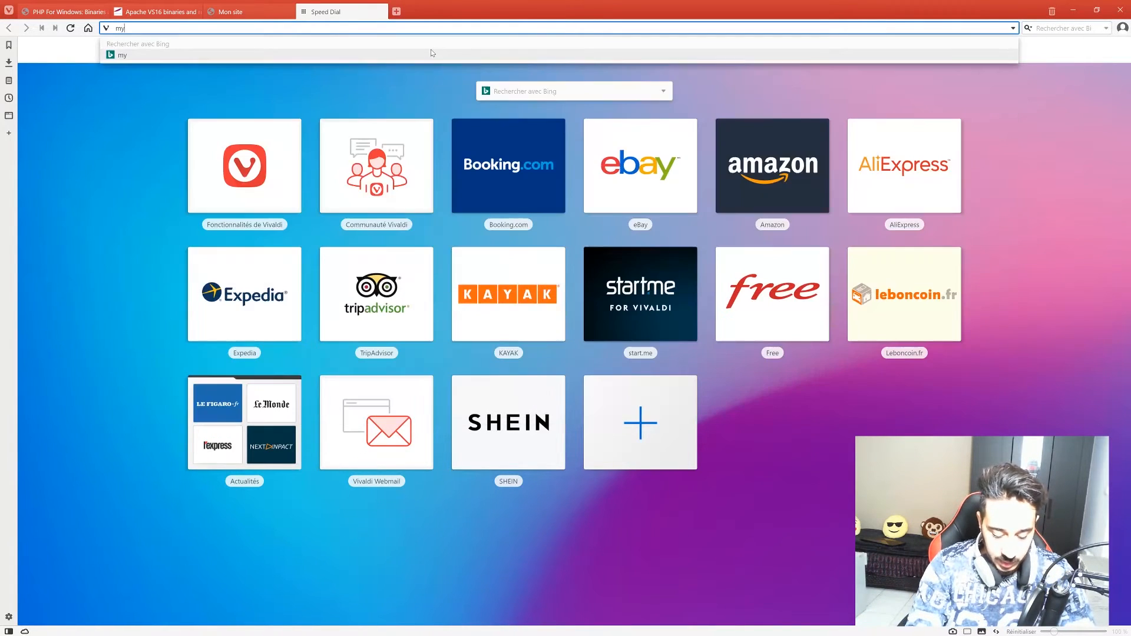
pyautogui.write('sql for wi')
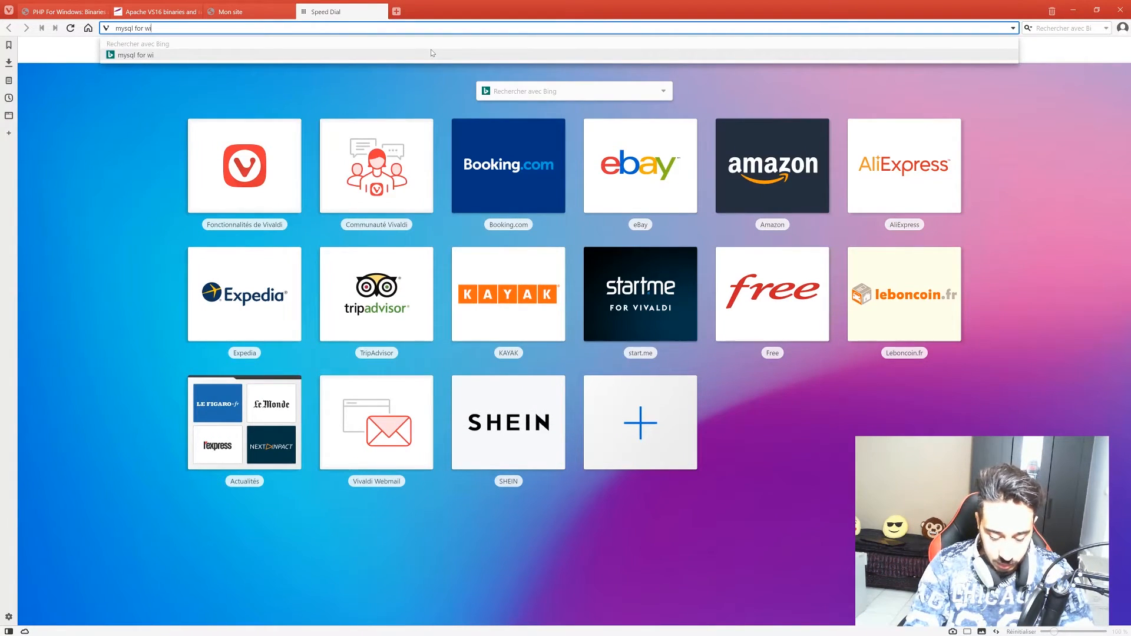
pyautogui.write('ndows')
pyautogui.press('Return')
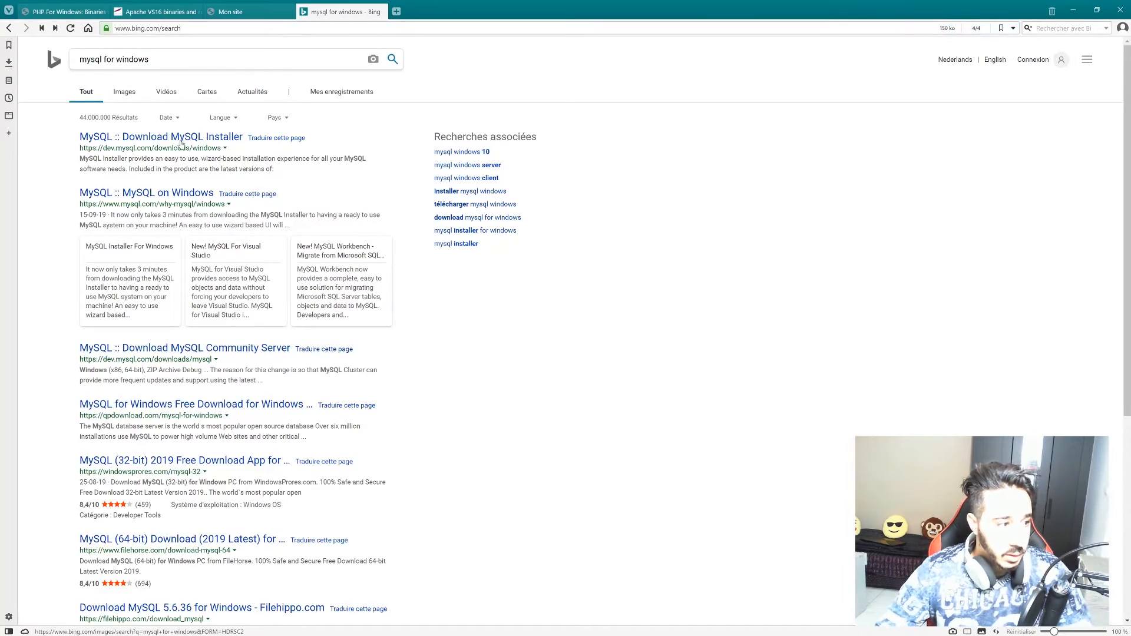
pyautogui.click(175, 137)
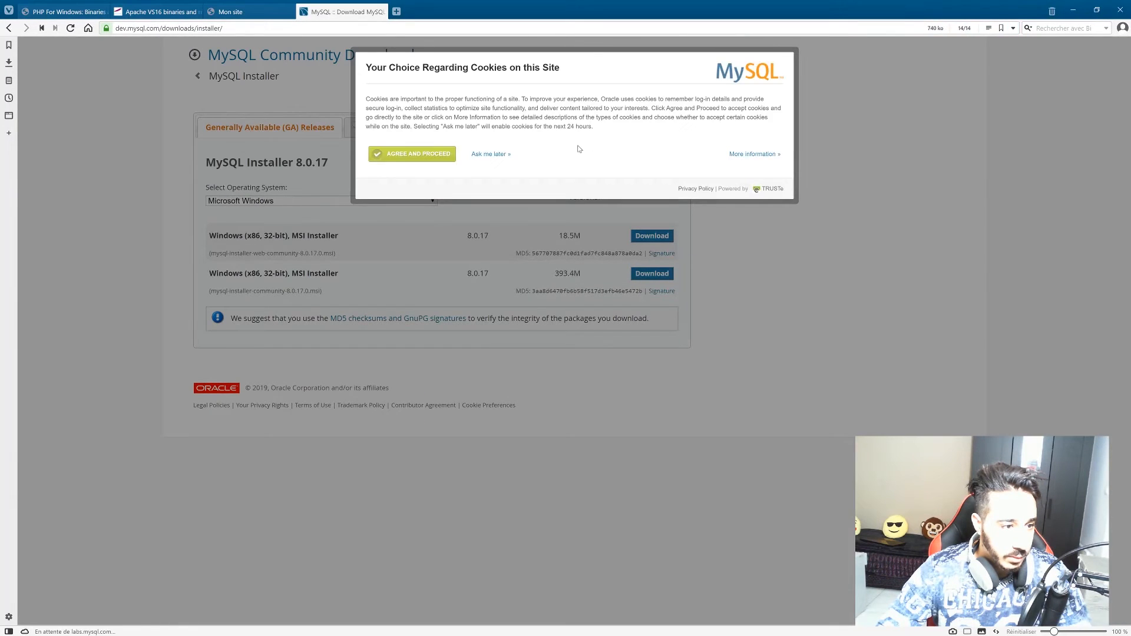
# Download the 18.5 MB mysql-installer-web-community-8.0.17.0.msi without an account and launch it.
pyautogui.click(433, 155)
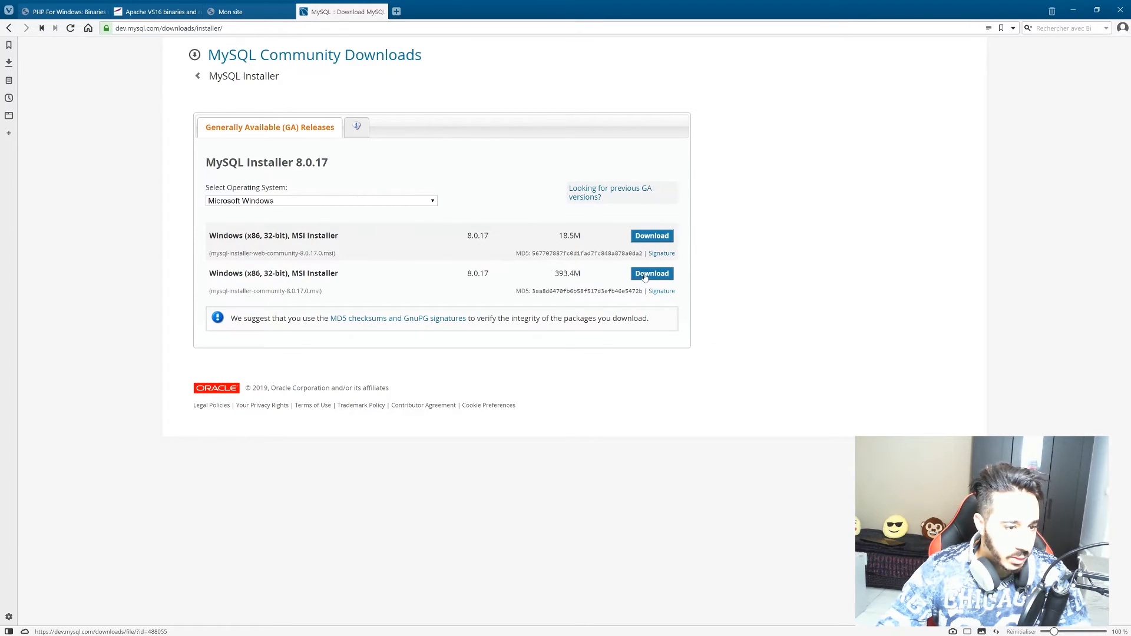
pyautogui.click(644, 238)
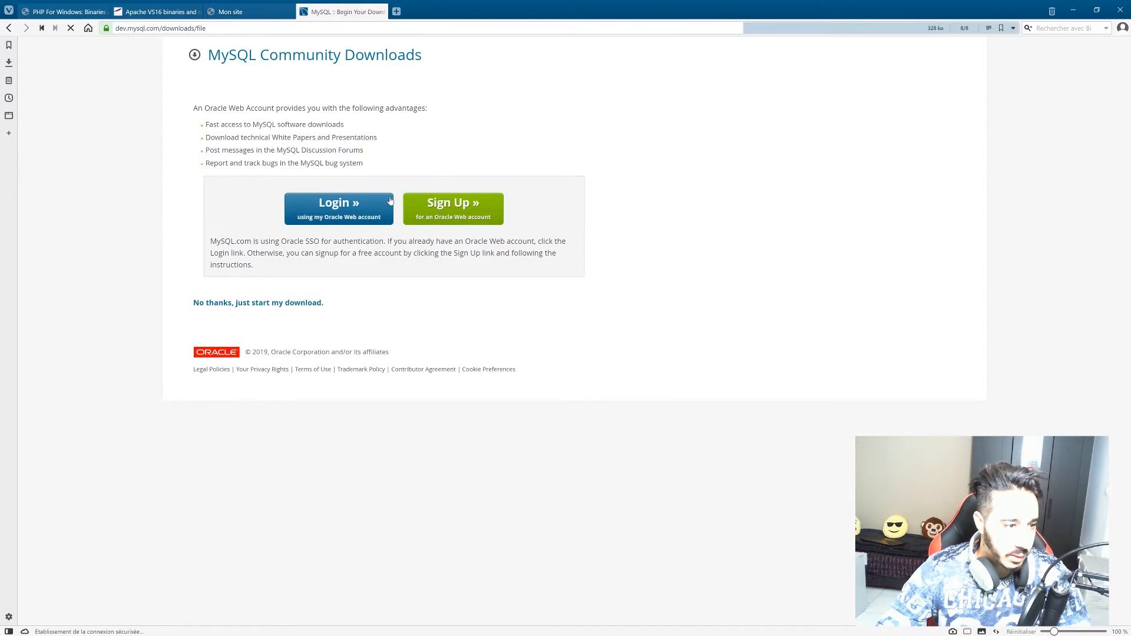
pyautogui.click(253, 304)
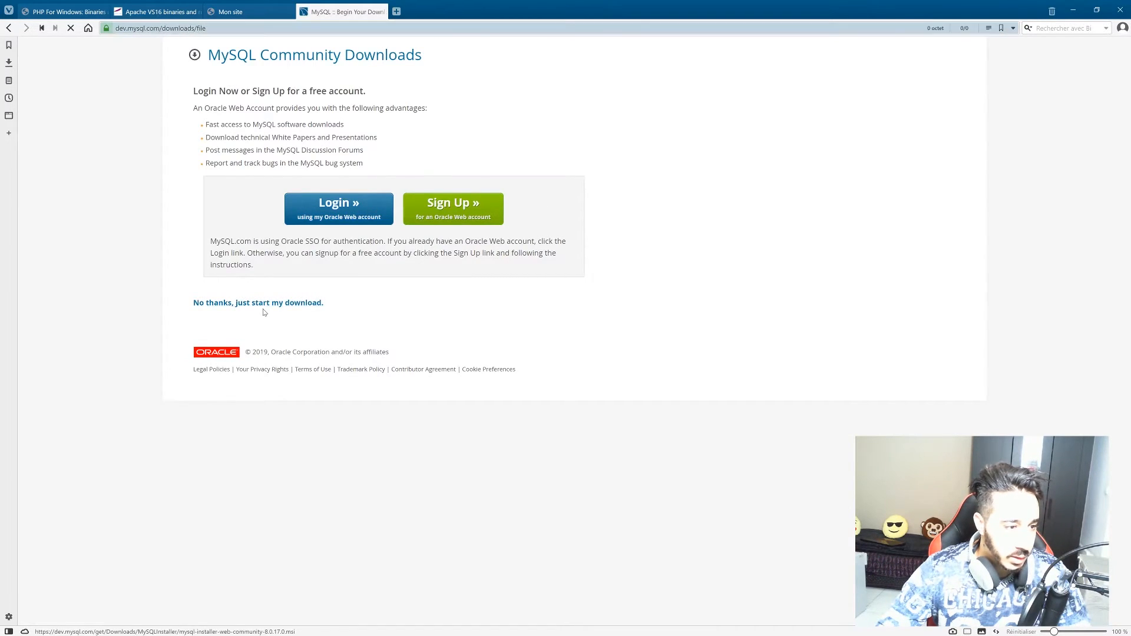
pyautogui.click(494, 133)
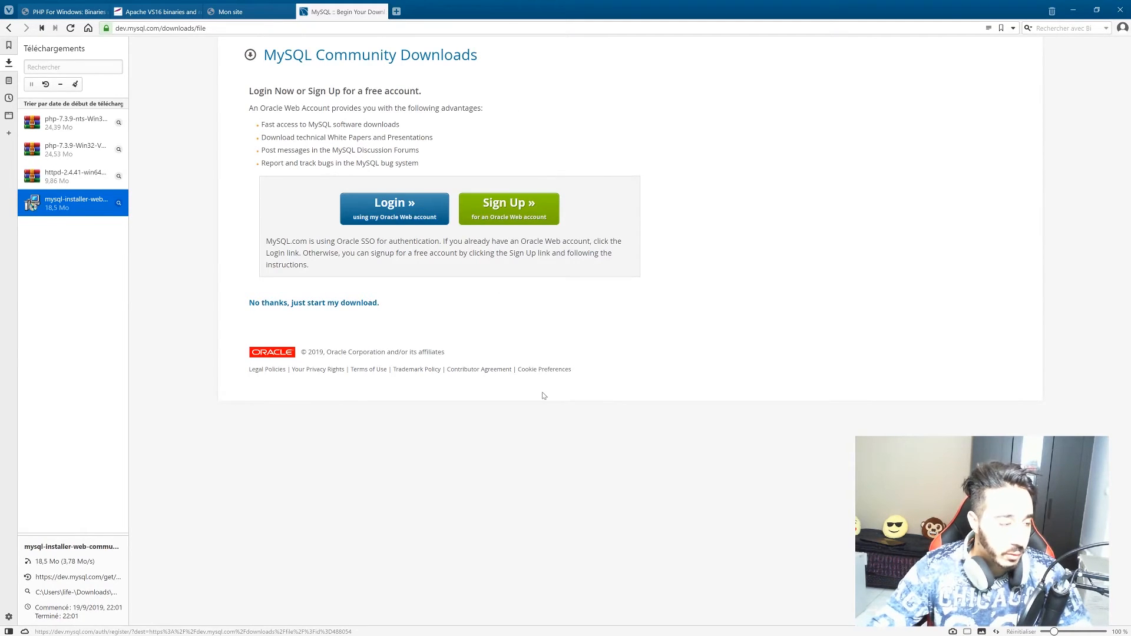
pyautogui.doubleClick(57, 202)
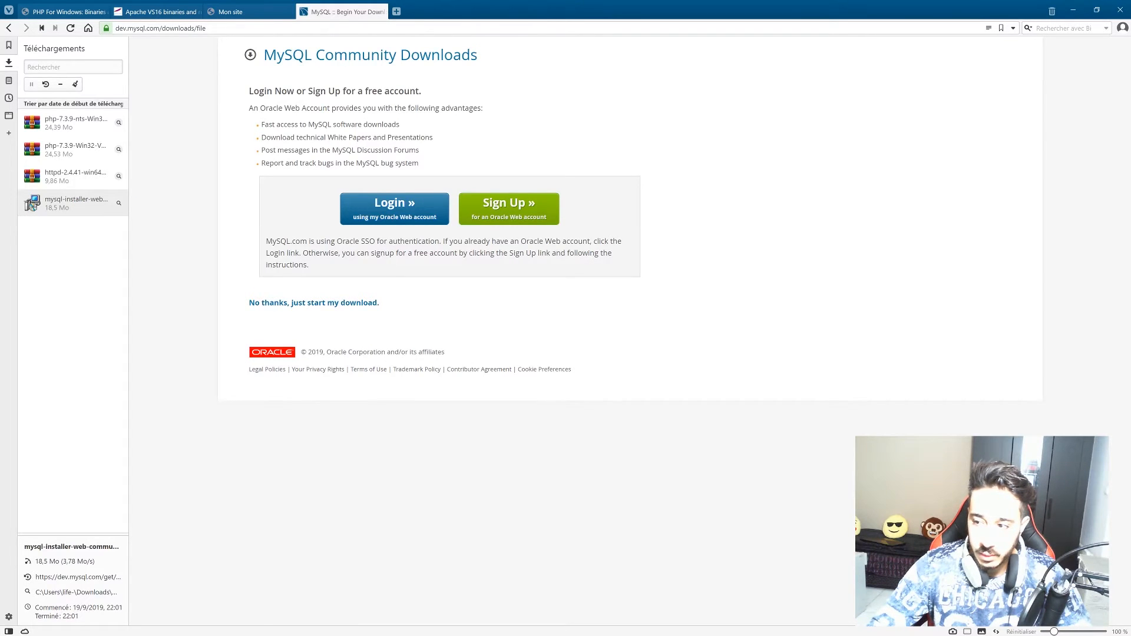
pyautogui.click(1069, 9)
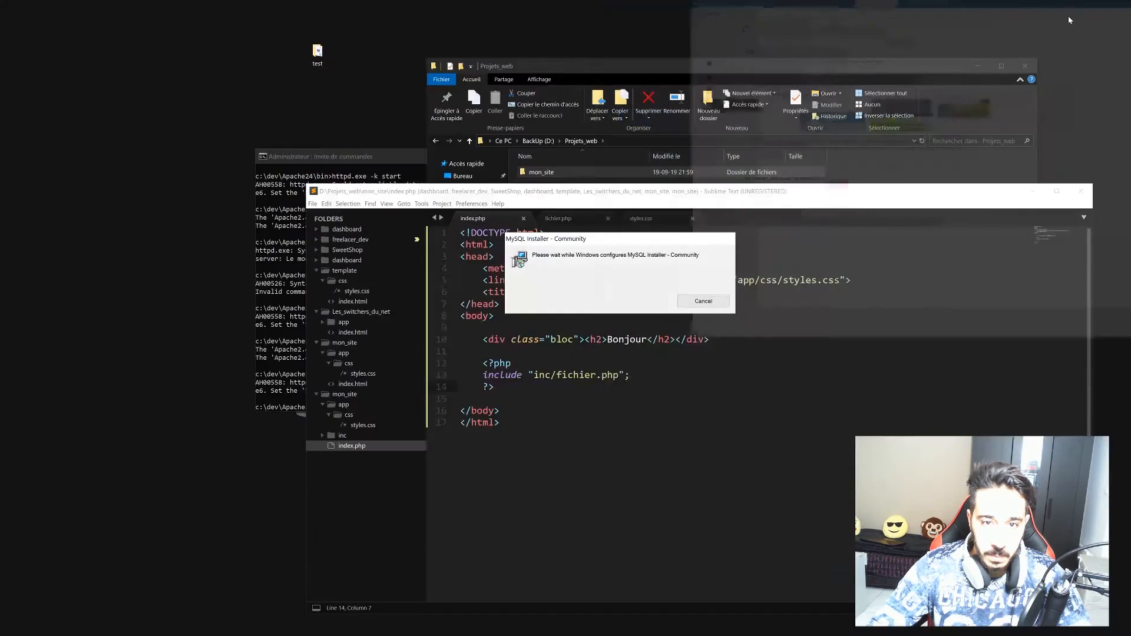
# Minimize Sublime Text, File Explorer and the command prompt, then approve the installer's UAC prompts.
pyautogui.click(1033, 191)
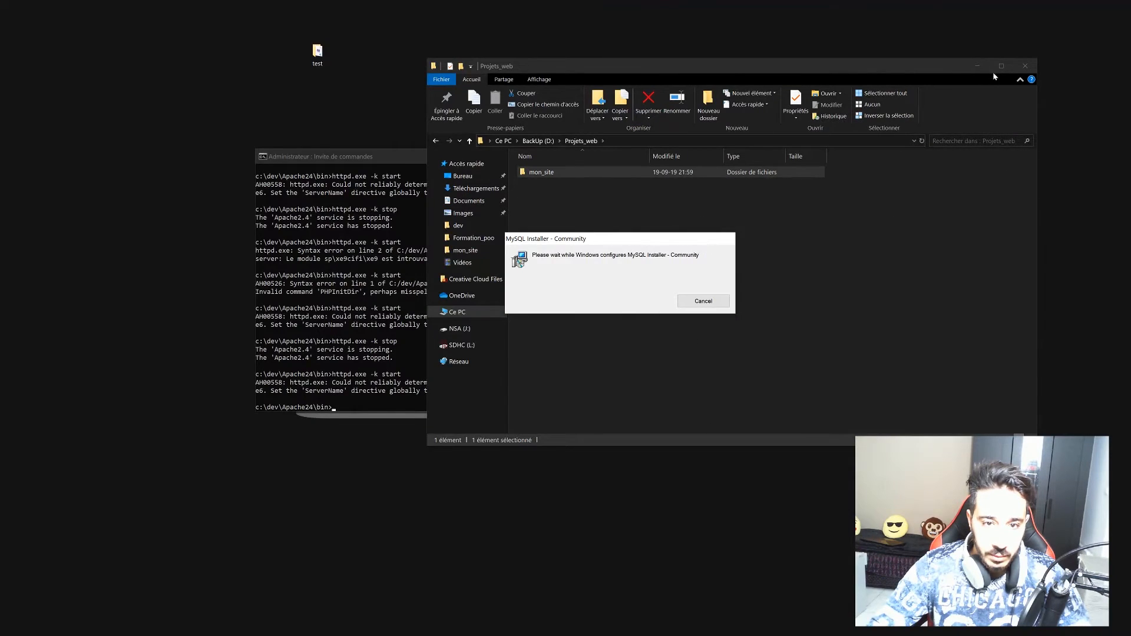
pyautogui.click(978, 66)
pyautogui.click(664, 157)
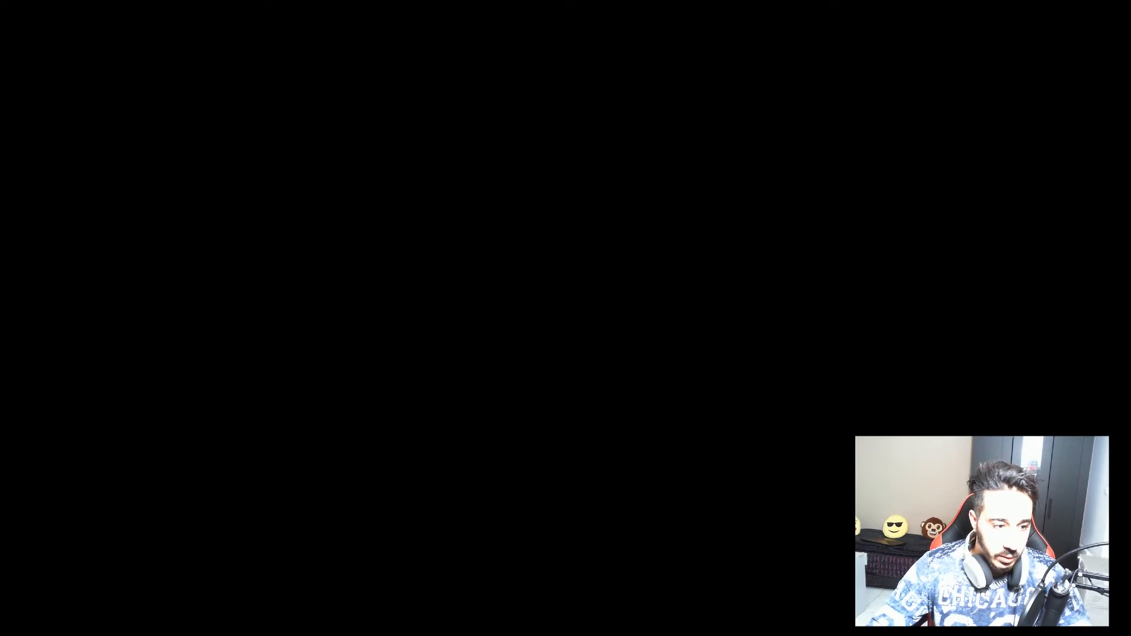
pyautogui.click(607, 271)
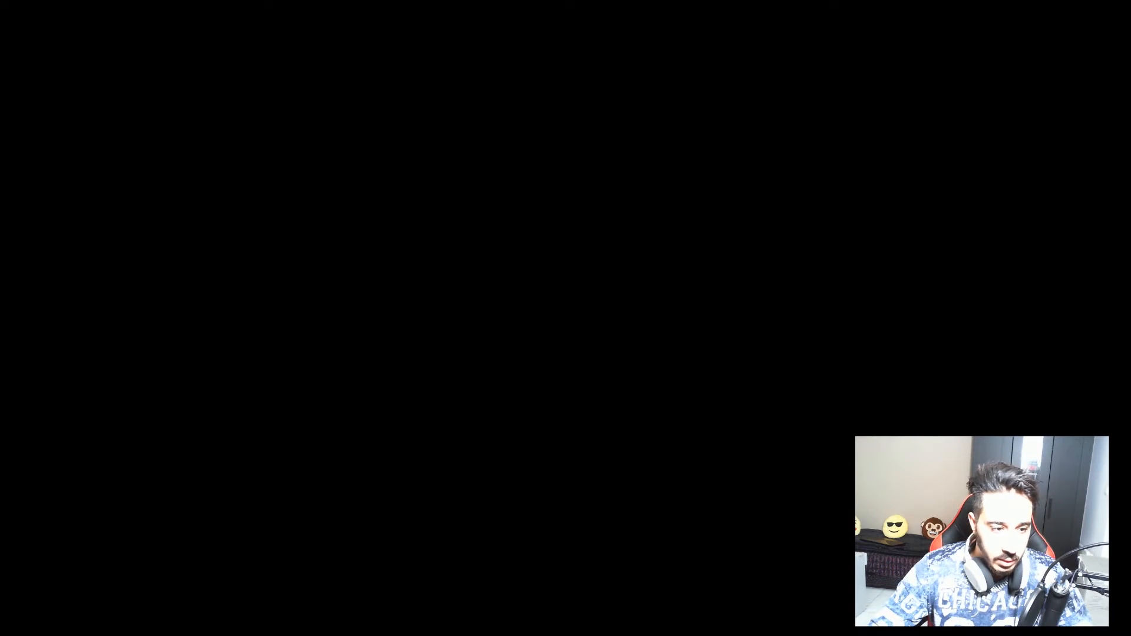
pyautogui.click(498, 354)
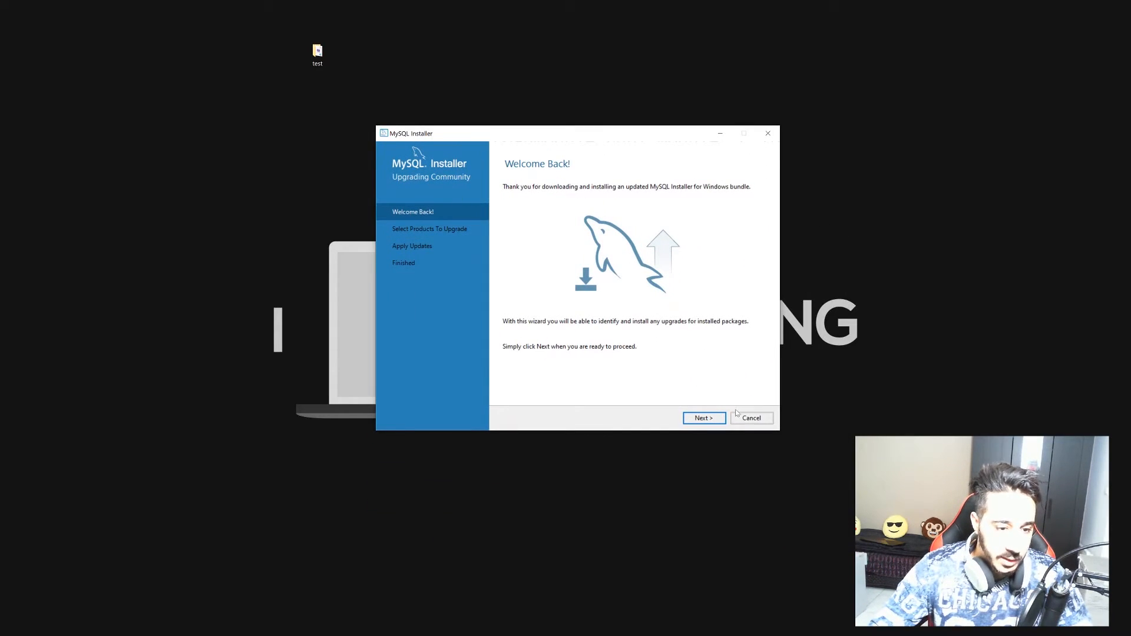
# Advance to Apply Updates and execute the MySQL Server and Workbench 8.0.17 upgrades, showing the log.
pyautogui.click(704, 420)
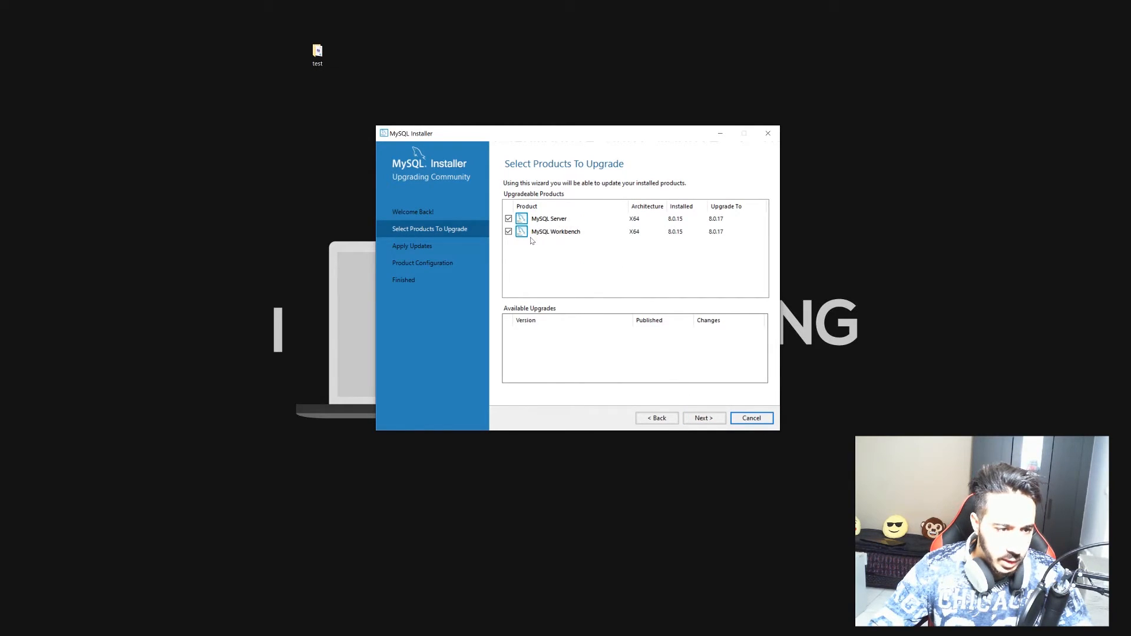
pyautogui.click(698, 416)
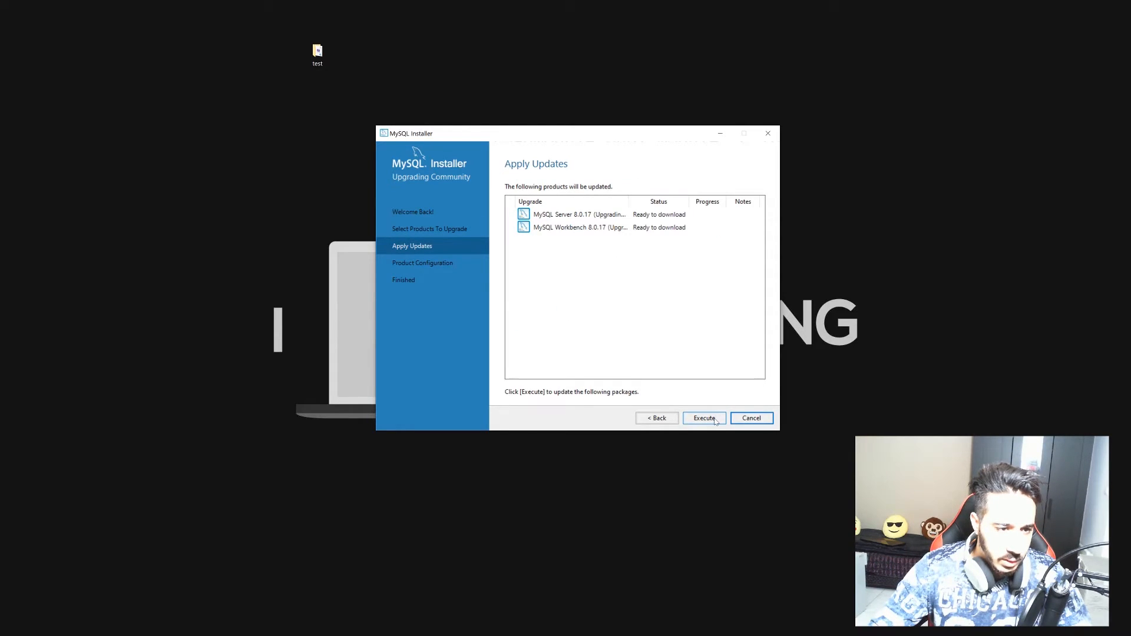
pyautogui.click(714, 422)
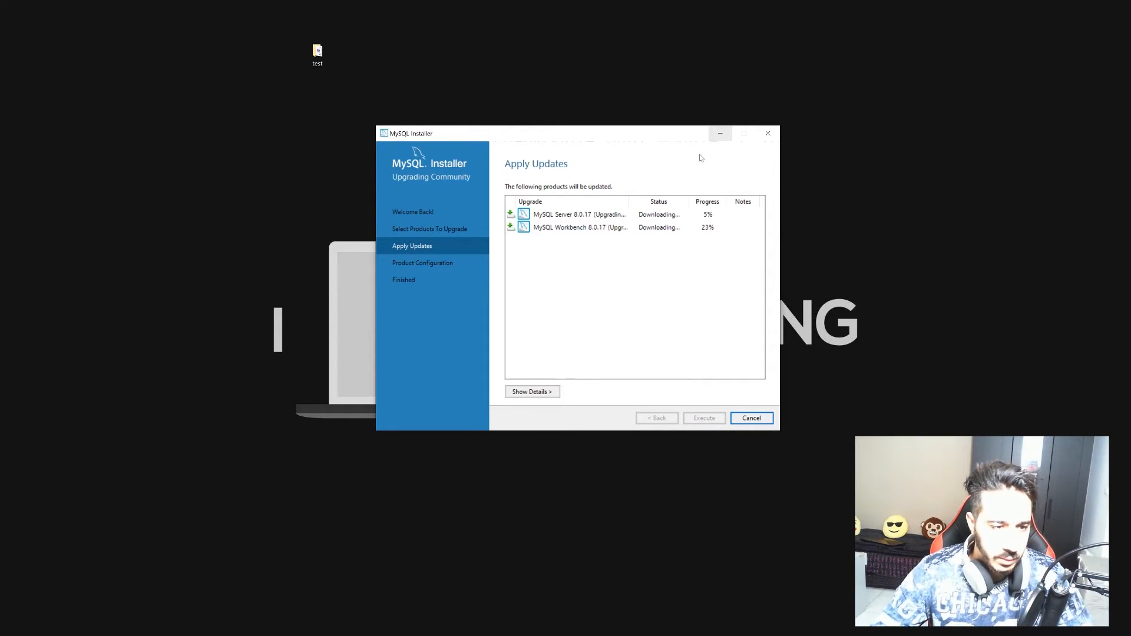
pyautogui.moveTo(628, 201); pyautogui.dragTo(686, 209)
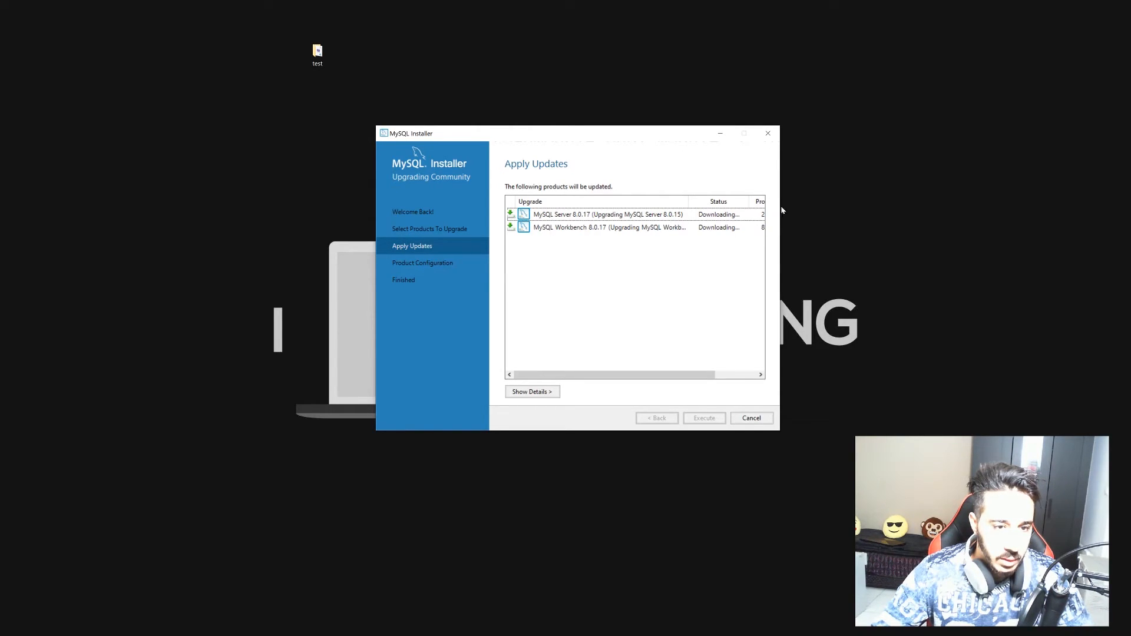
pyautogui.moveTo(678, 136); pyautogui.dragTo(595, 108)
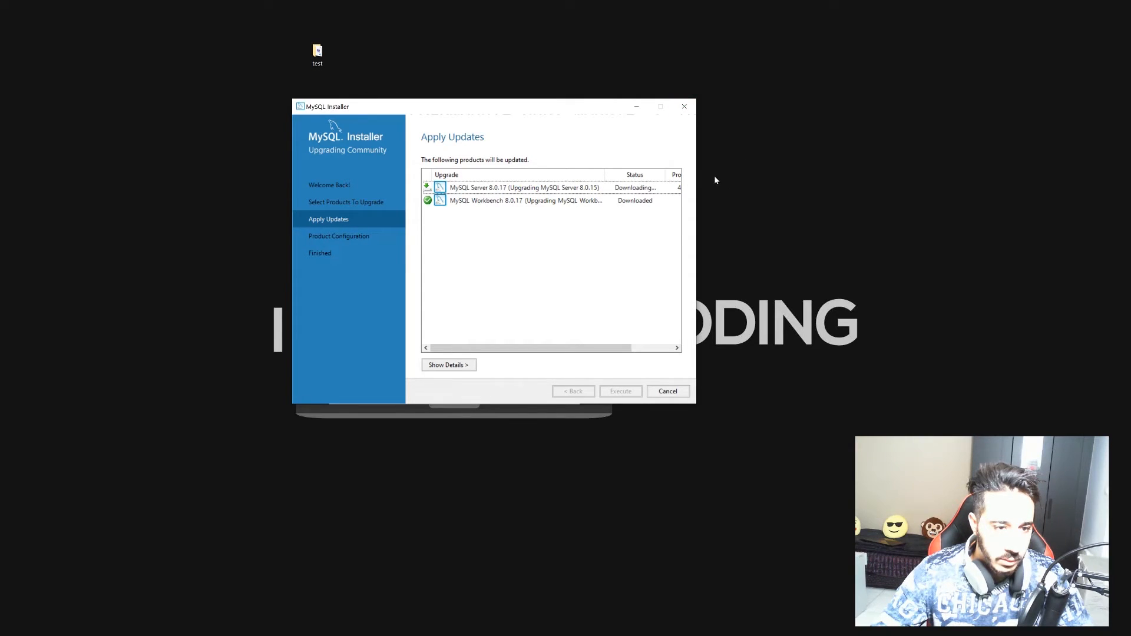
pyautogui.click(466, 365)
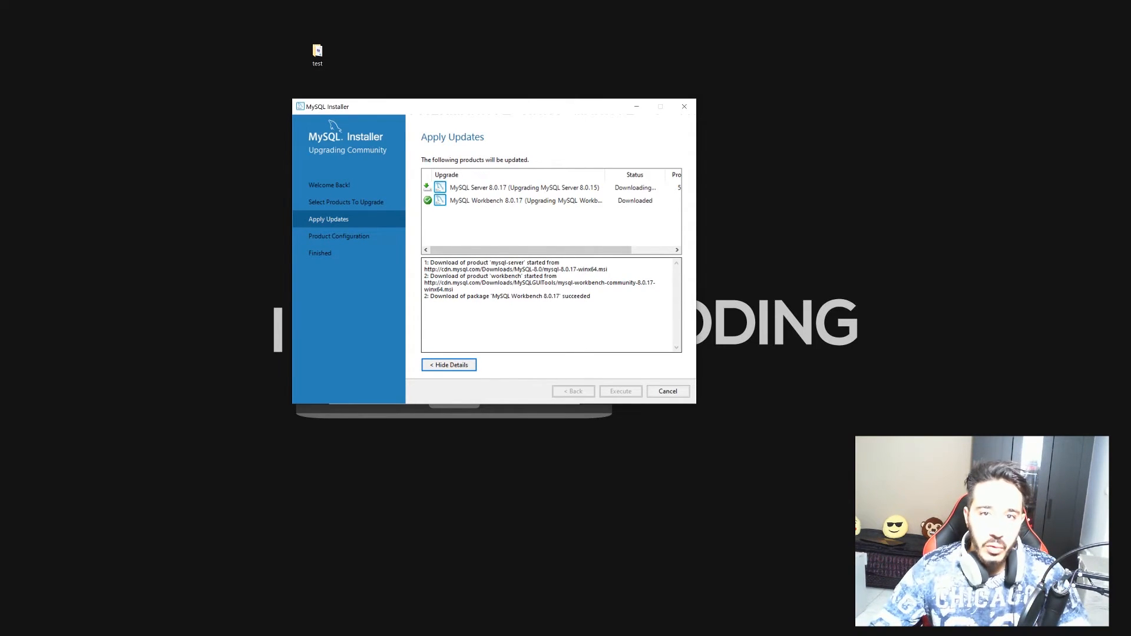
pyautogui.moveTo(412, 113); pyautogui.dragTo(465, 103)
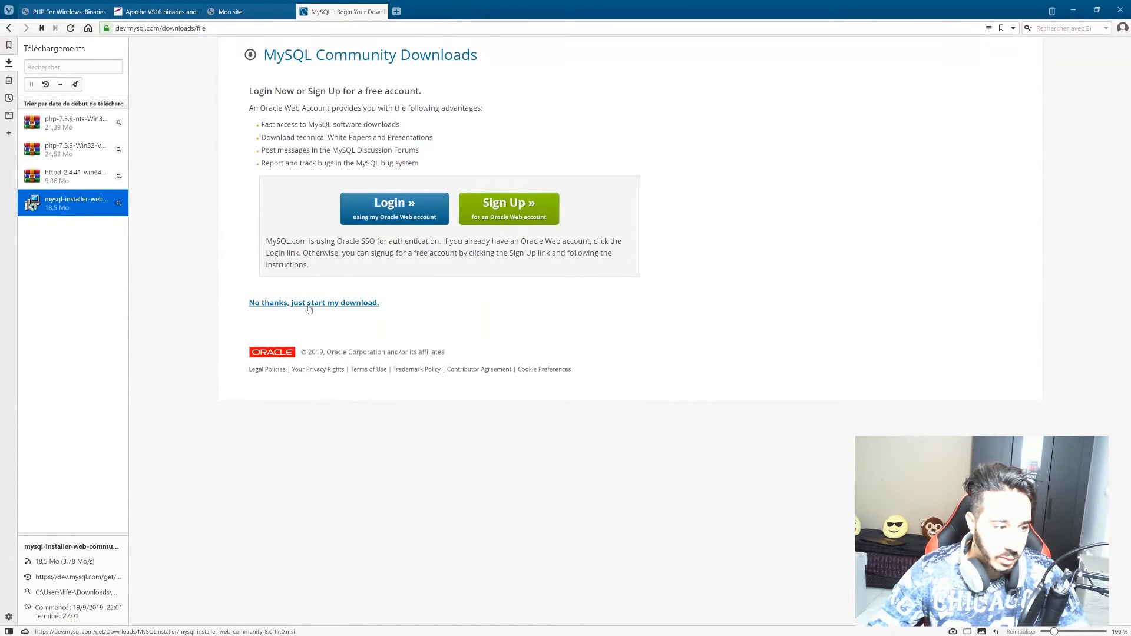
# Wait until both 8.0.17 upgrades show Complete, moving the installer window into view.
pyautogui.click(314, 303)
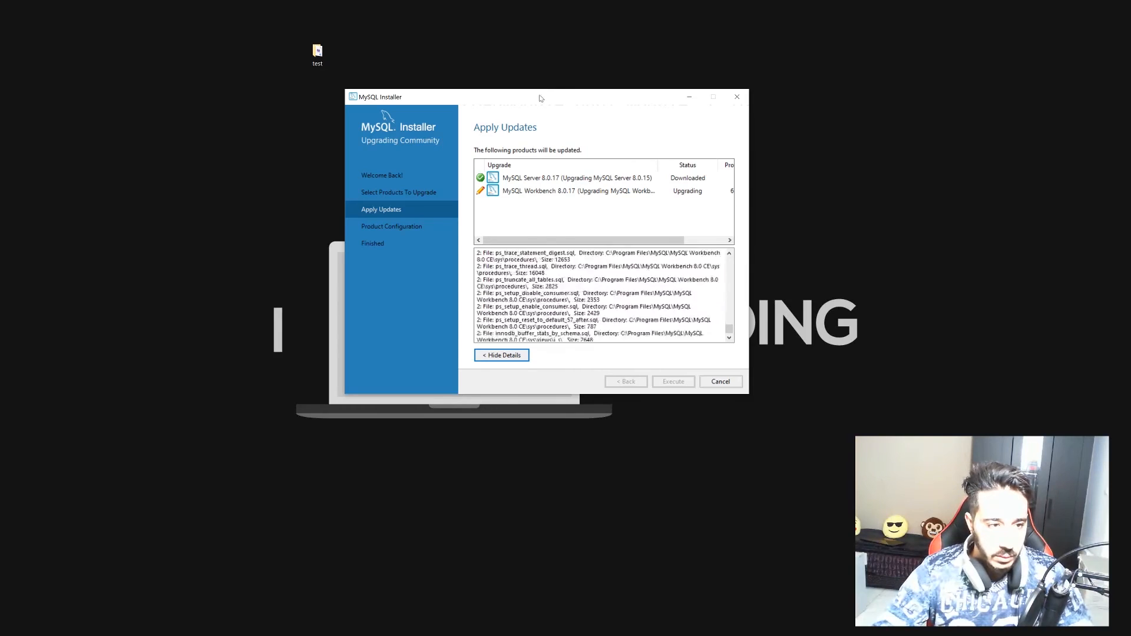
pyautogui.moveTo(558, 98); pyautogui.dragTo(589, 141)
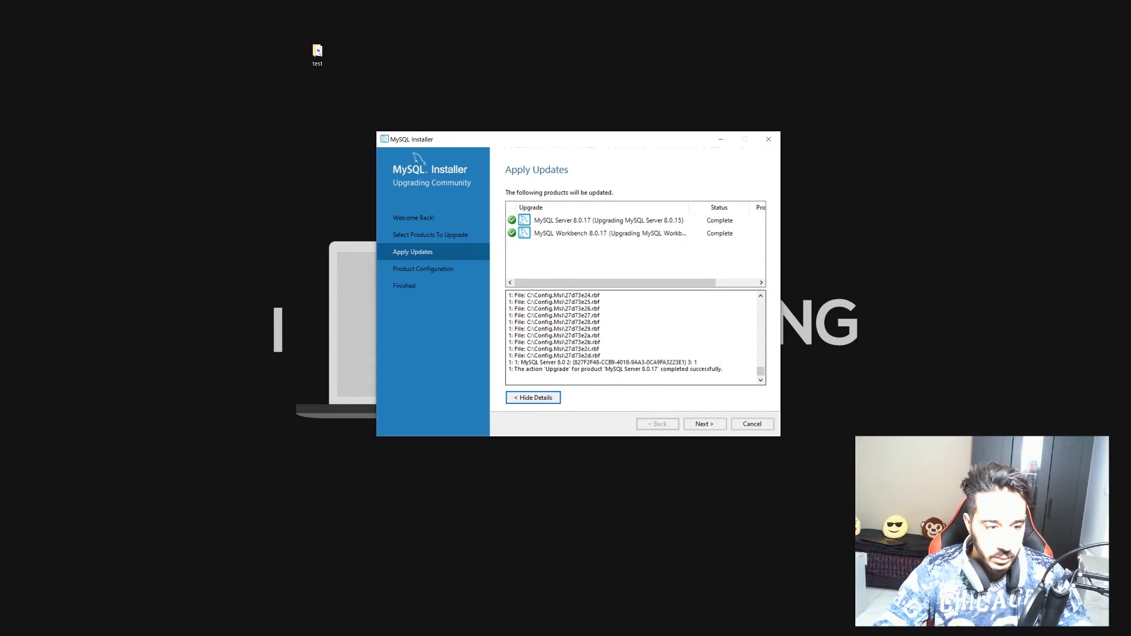
# Step through Product Configuration and Check and Upgrade Database, then execute MySQL Server 8.0.17's configuration.
pyautogui.click(705, 423)
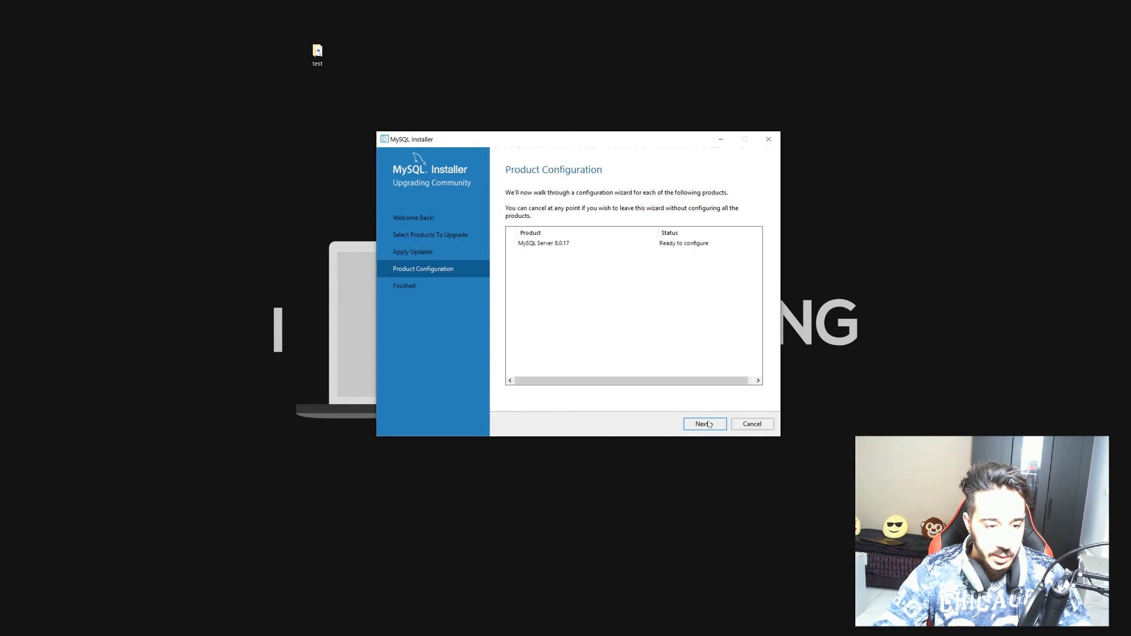
pyautogui.click(706, 424)
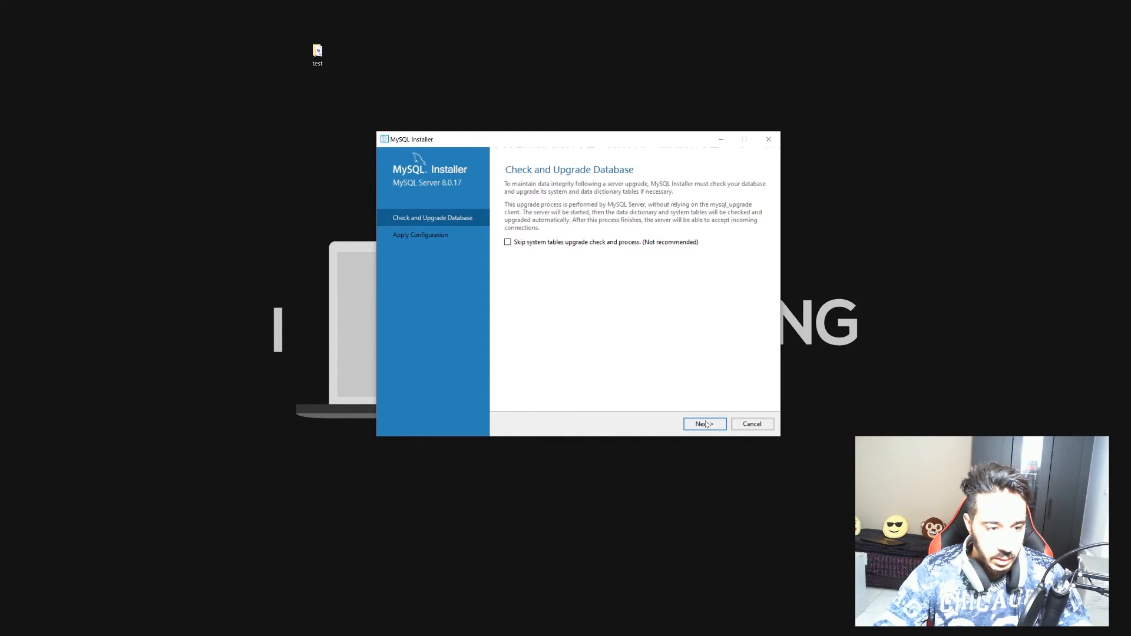
pyautogui.click(707, 424)
pyautogui.click(705, 426)
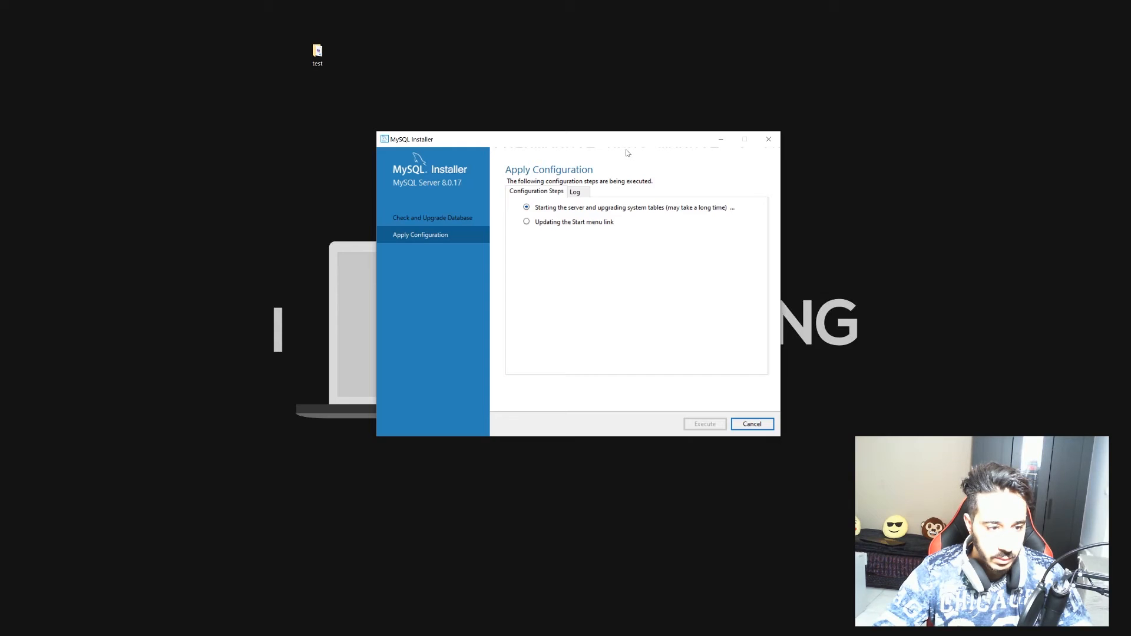
pyautogui.click(575, 193)
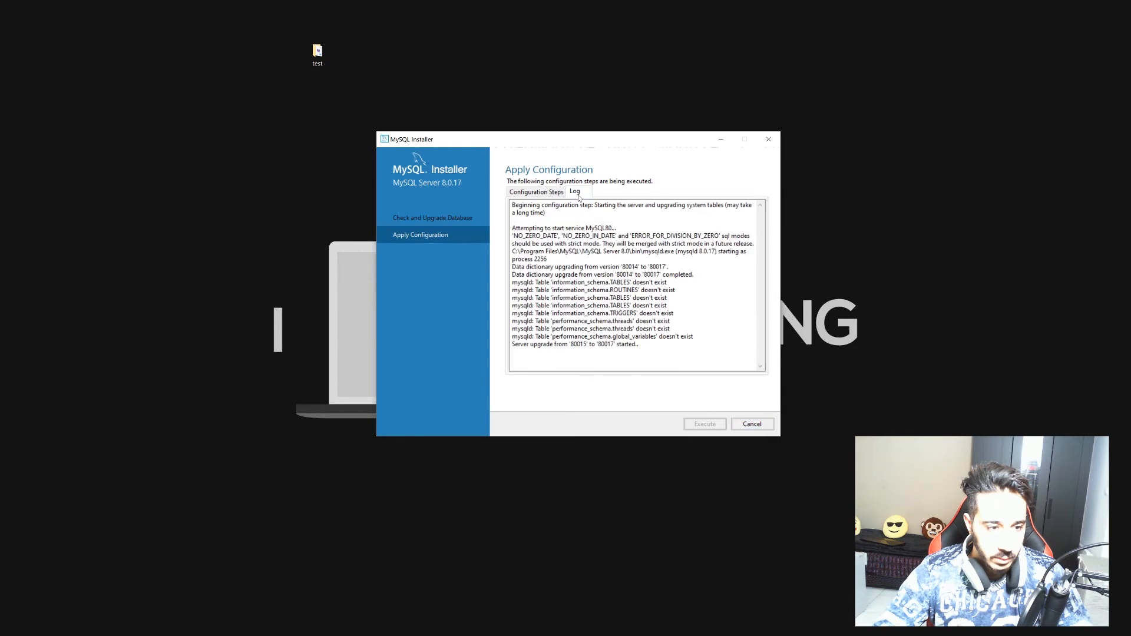
pyautogui.click(541, 195)
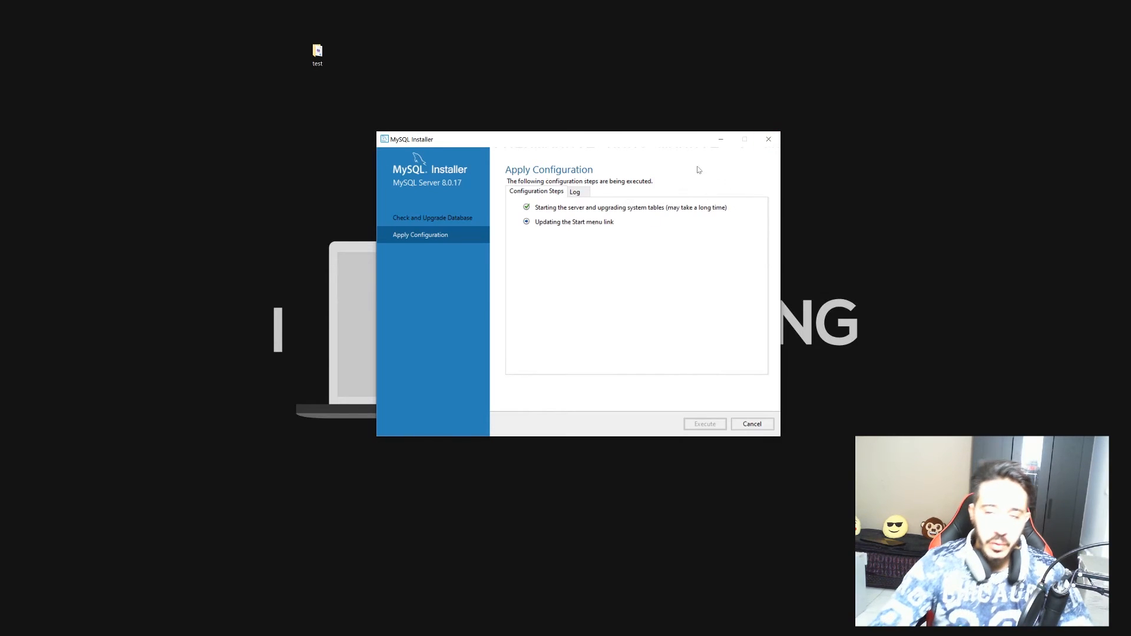
# Finish the server configuration and upgrade wizard, then close MySQL Installer.
pyautogui.click(754, 425)
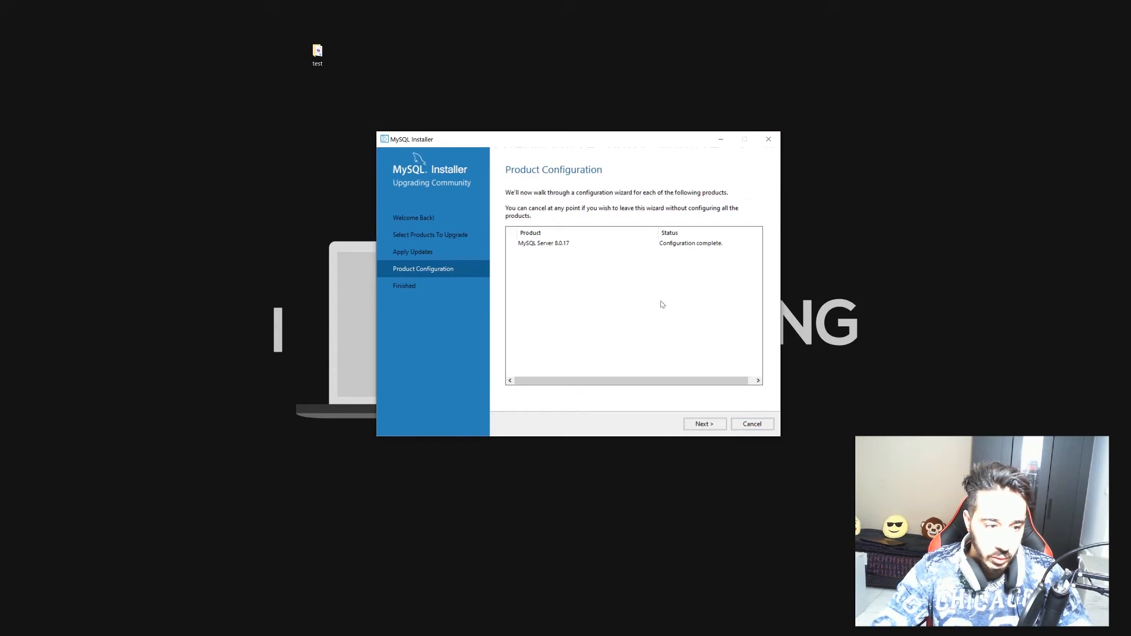
pyautogui.click(714, 429)
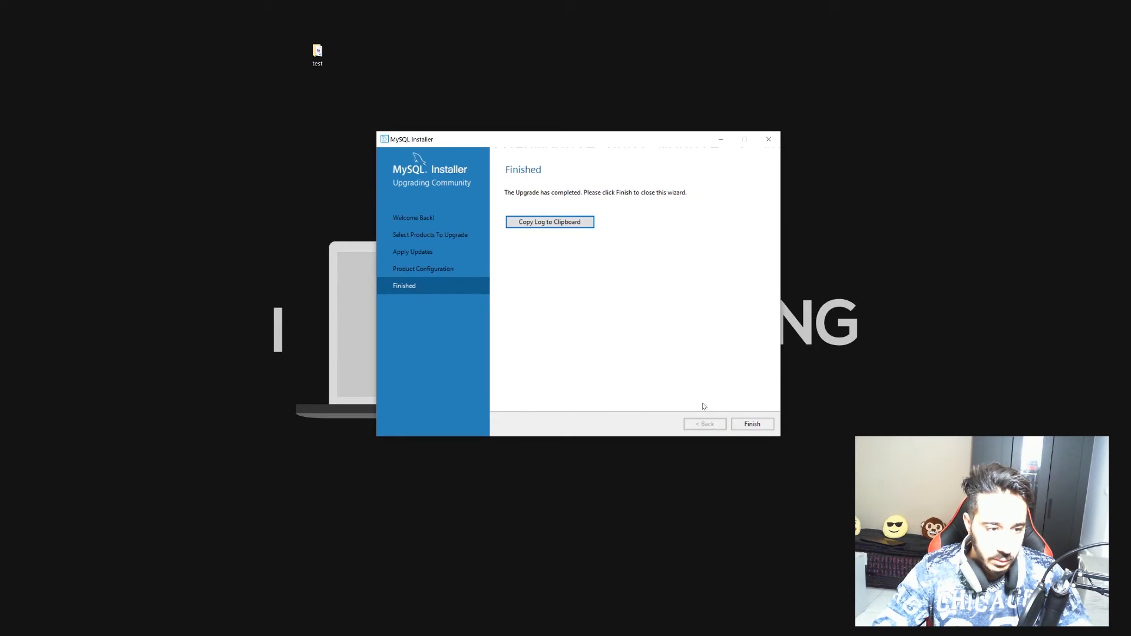
pyautogui.click(742, 426)
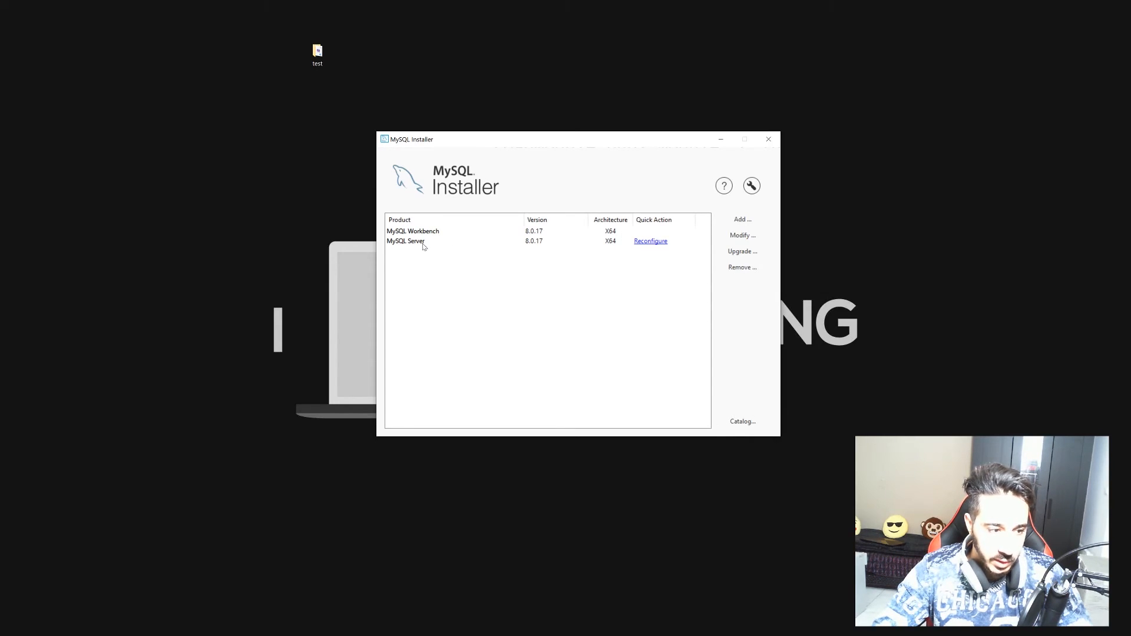
pyautogui.click(769, 140)
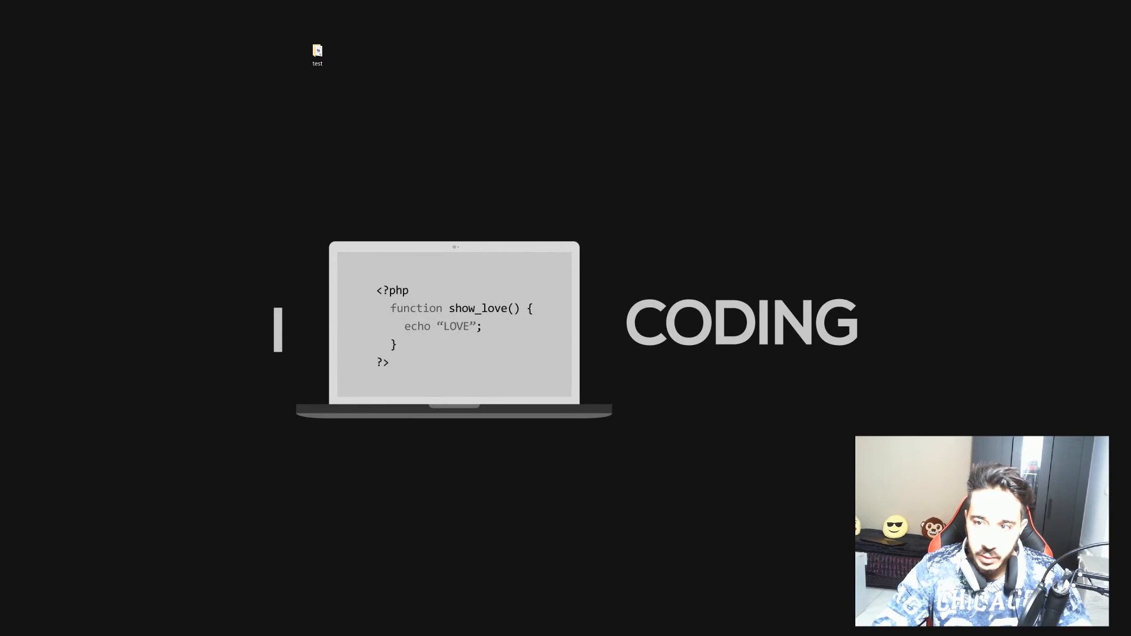
# Search Google for phpmyadmin and open the official phpmyadmin.net site.
pyautogui.hotkey('alt', 'Tab')
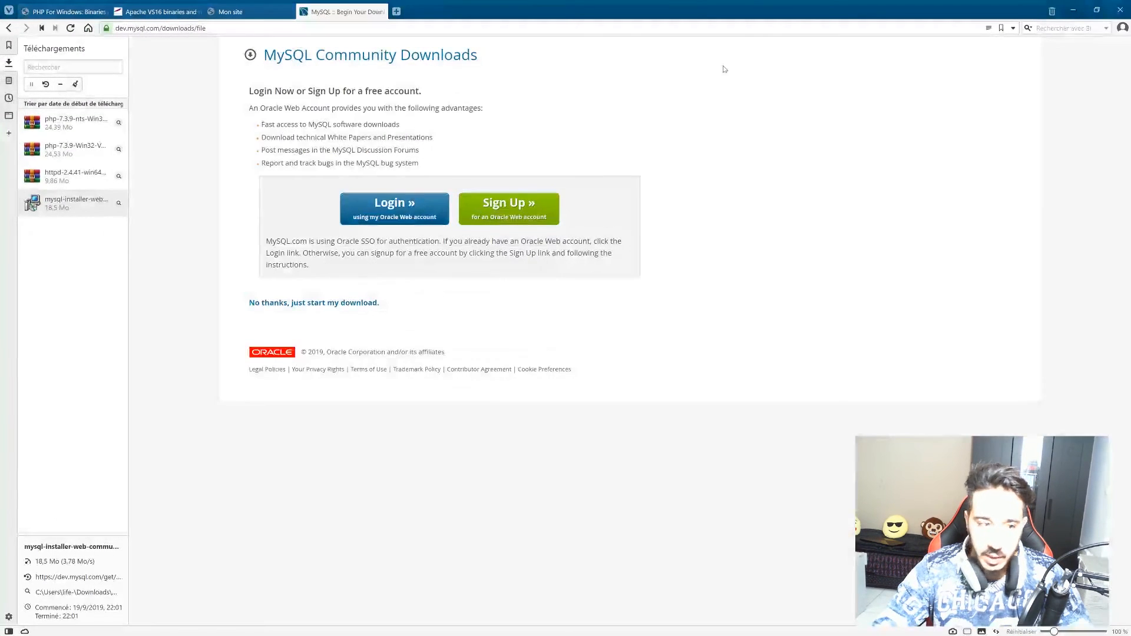
pyautogui.write('google.com/')
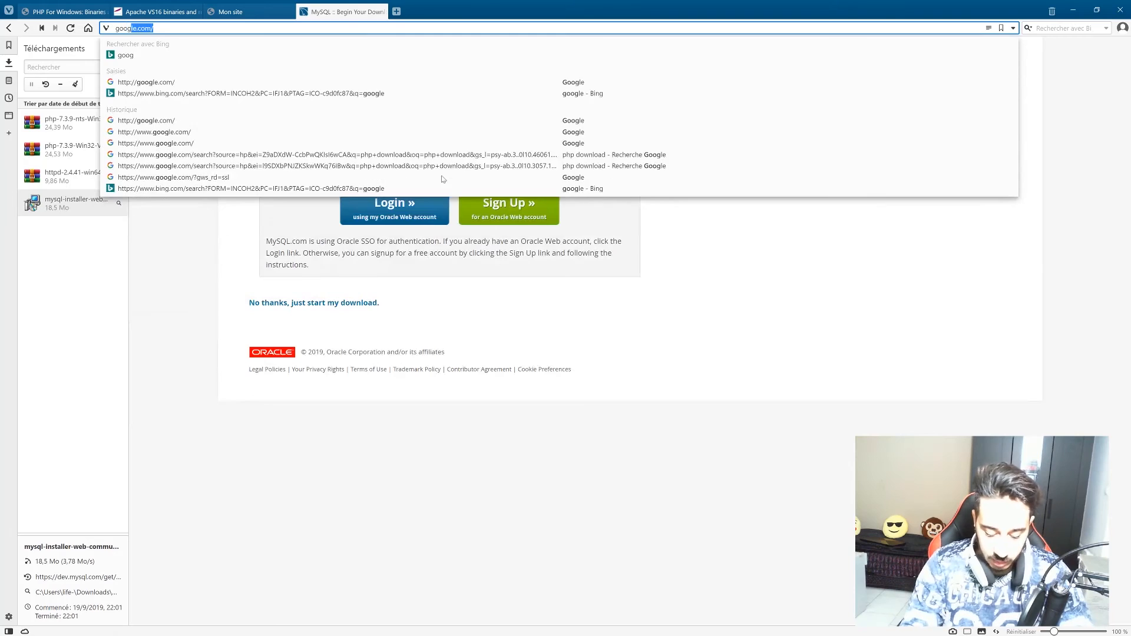
pyautogui.press('Return')
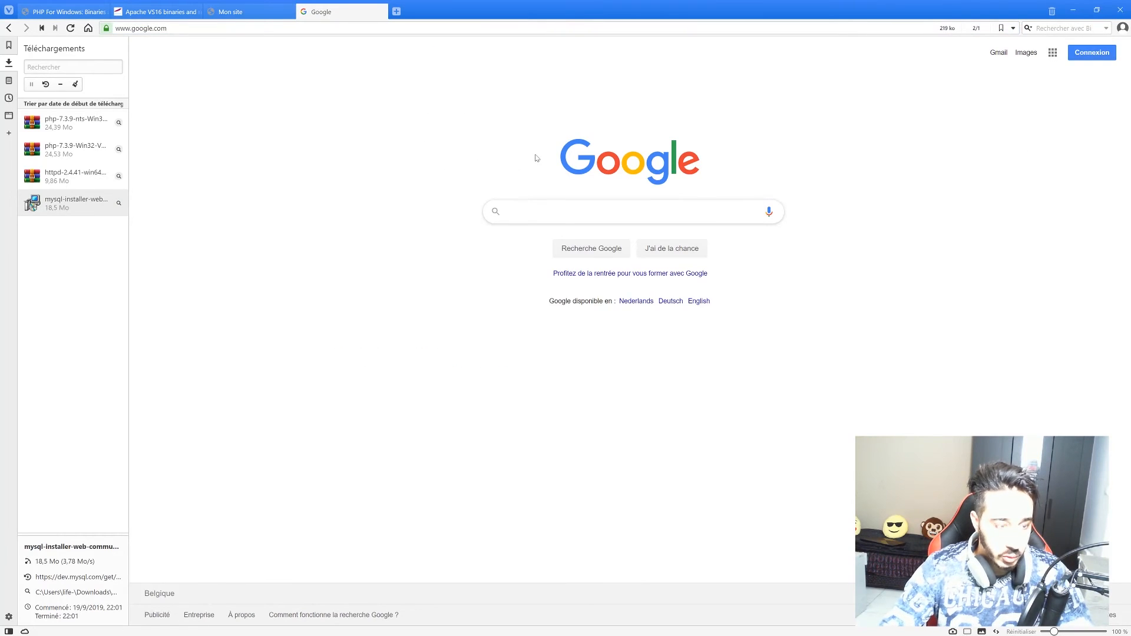
pyautogui.write('phpmya')
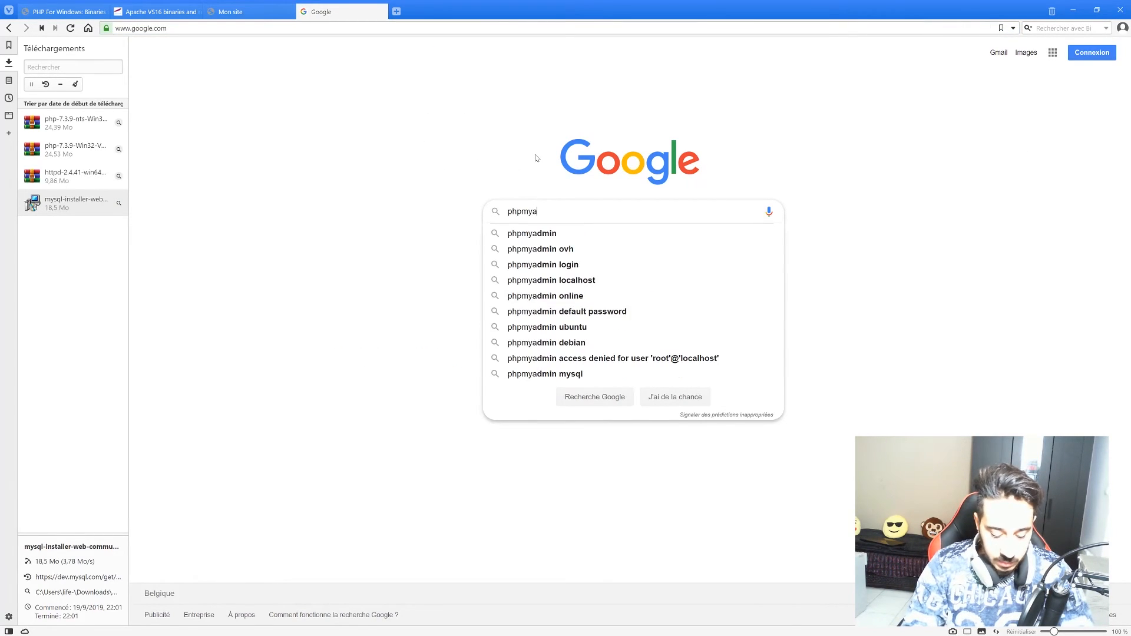
pyautogui.write('dmin')
pyautogui.press('Return')
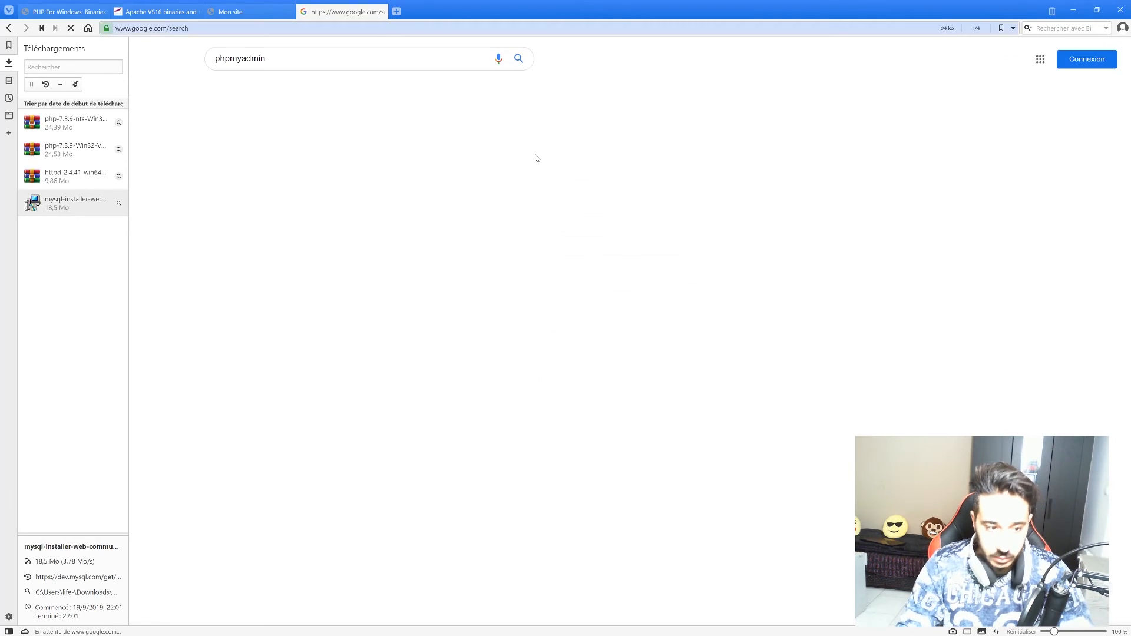
pyautogui.click(249, 140)
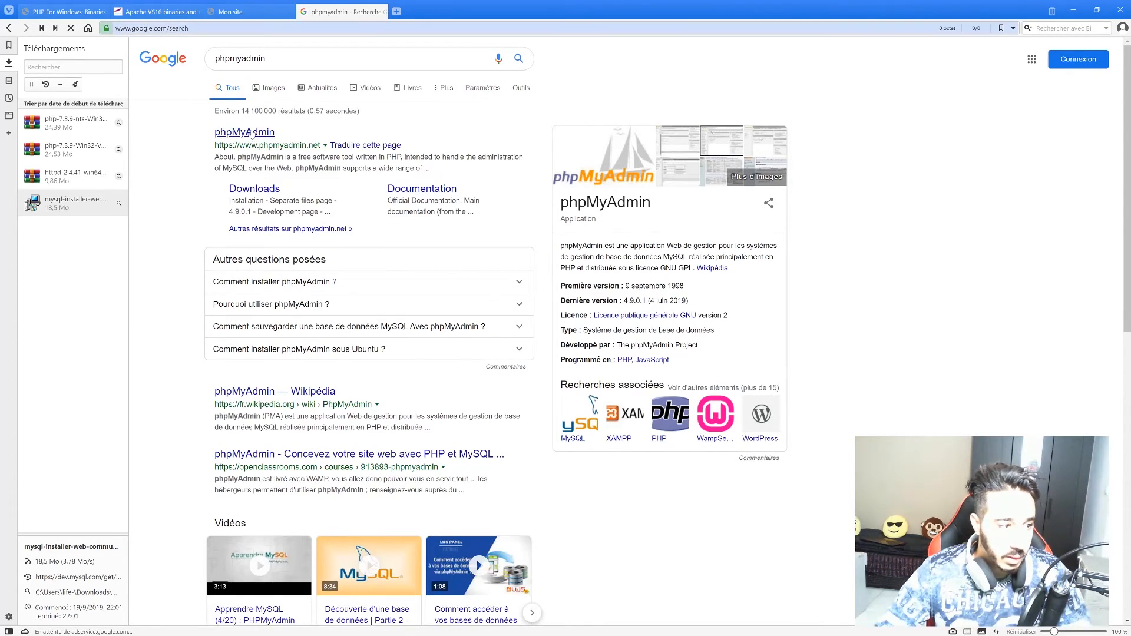
# Download and save phpMyAdmin-4.9.0.1-all-languages.zip from phpmyadmin.net.
pyautogui.click(857, 93)
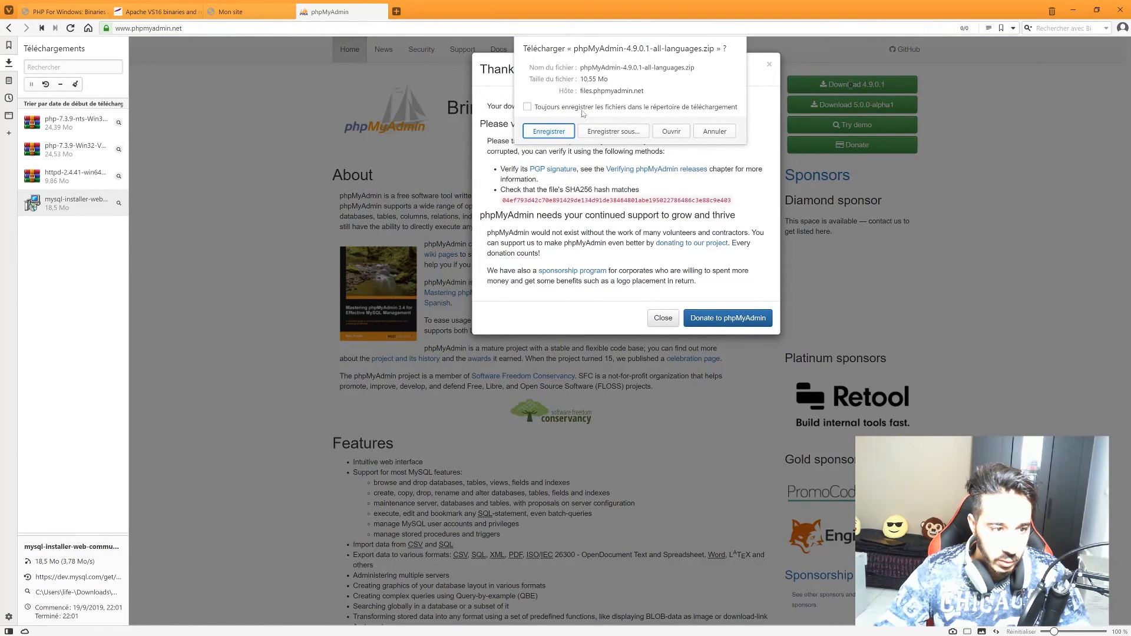
pyautogui.click(566, 131)
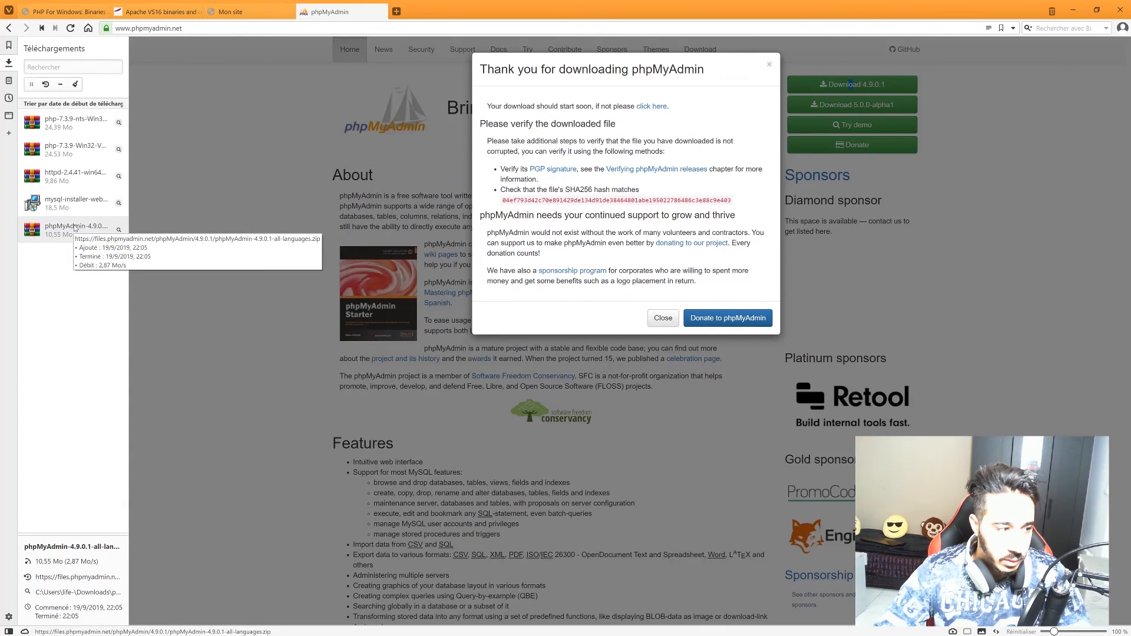
pyautogui.click(75, 229)
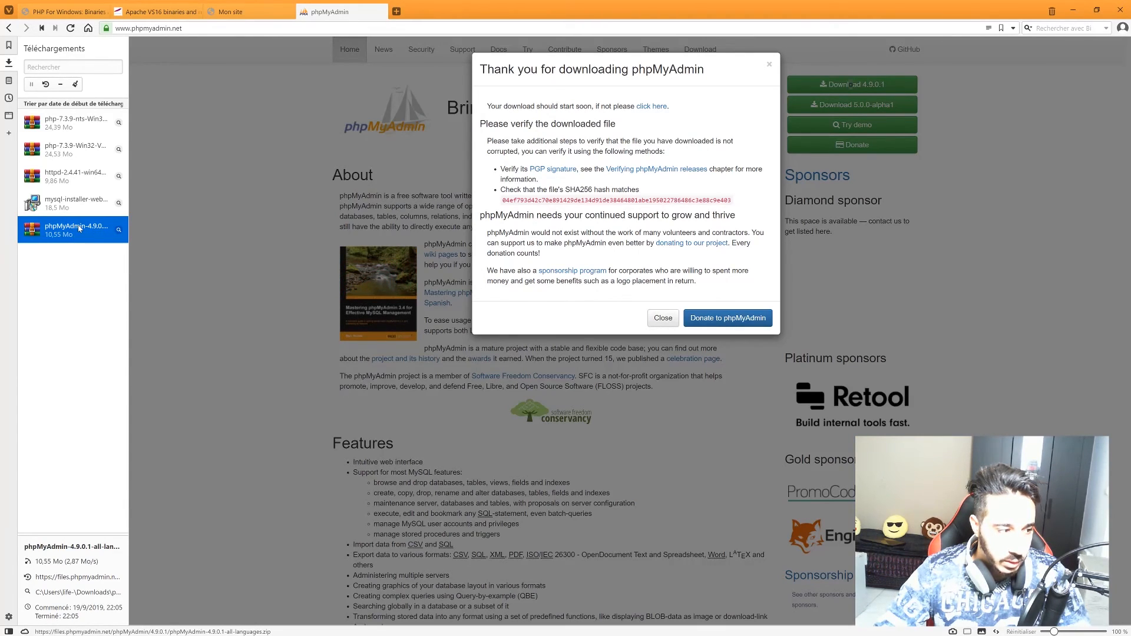
# Open the phpMyAdmin 4.9.0.1 zip in WinRAR, scroll through its file list, and close it.
pyautogui.doubleClick(81, 229)
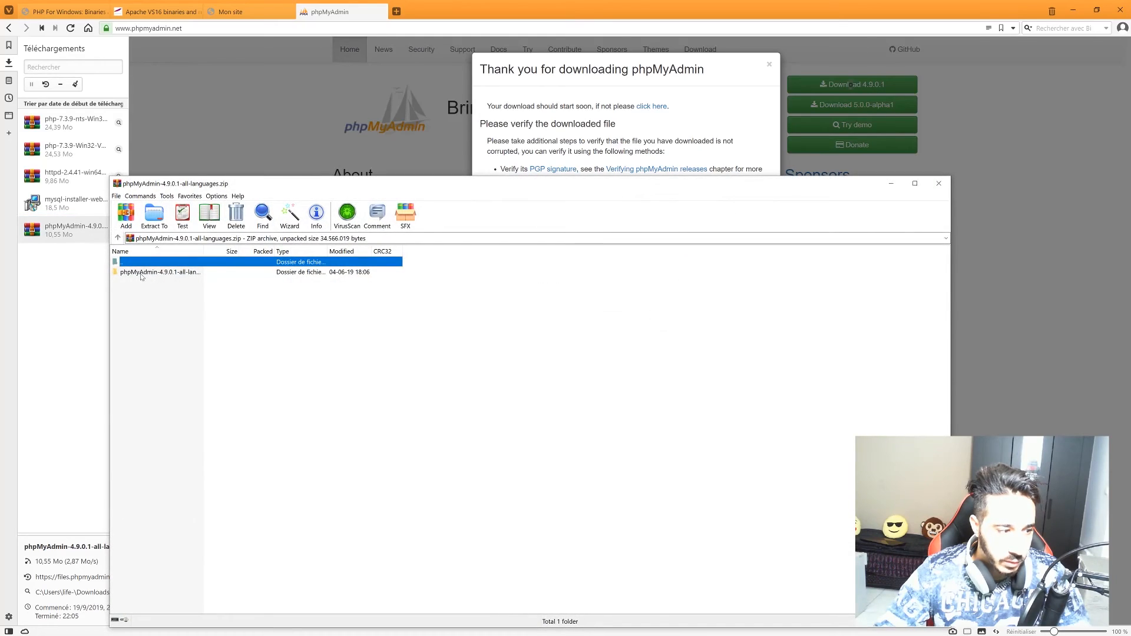
pyautogui.scroll(-12, 253, 291)
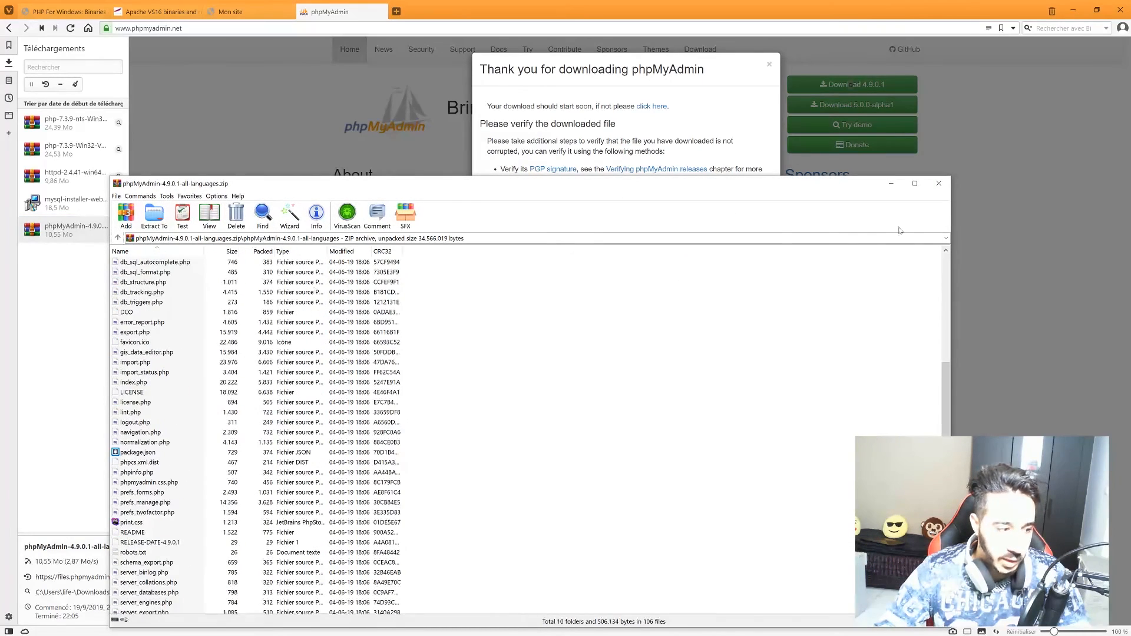
pyautogui.scroll(-15, 310, 277)
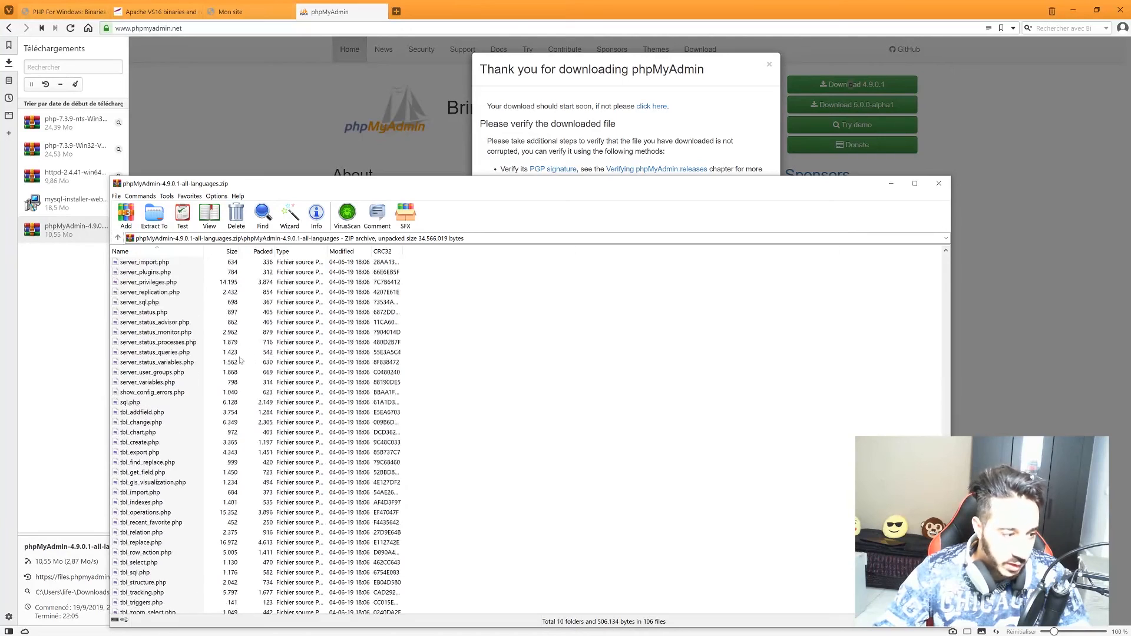
pyautogui.click(937, 184)
# Browse in File Explorer to C:\dev\pma and scroll through its 117 items.
pyautogui.click(1072, 10)
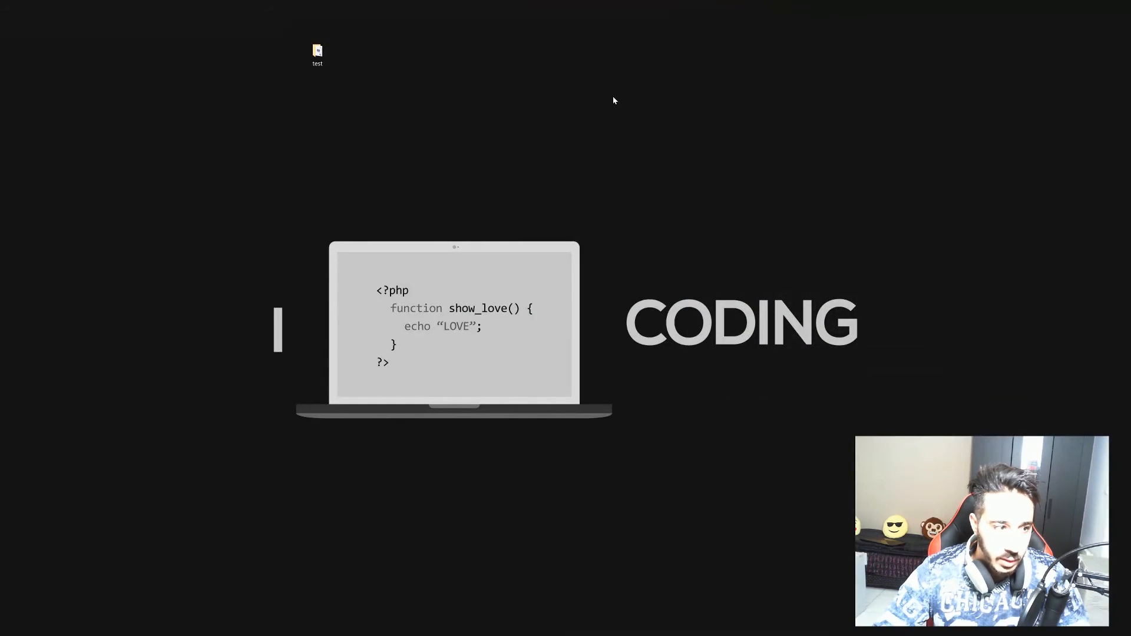
pyautogui.hotkey('alt', 'Tab')
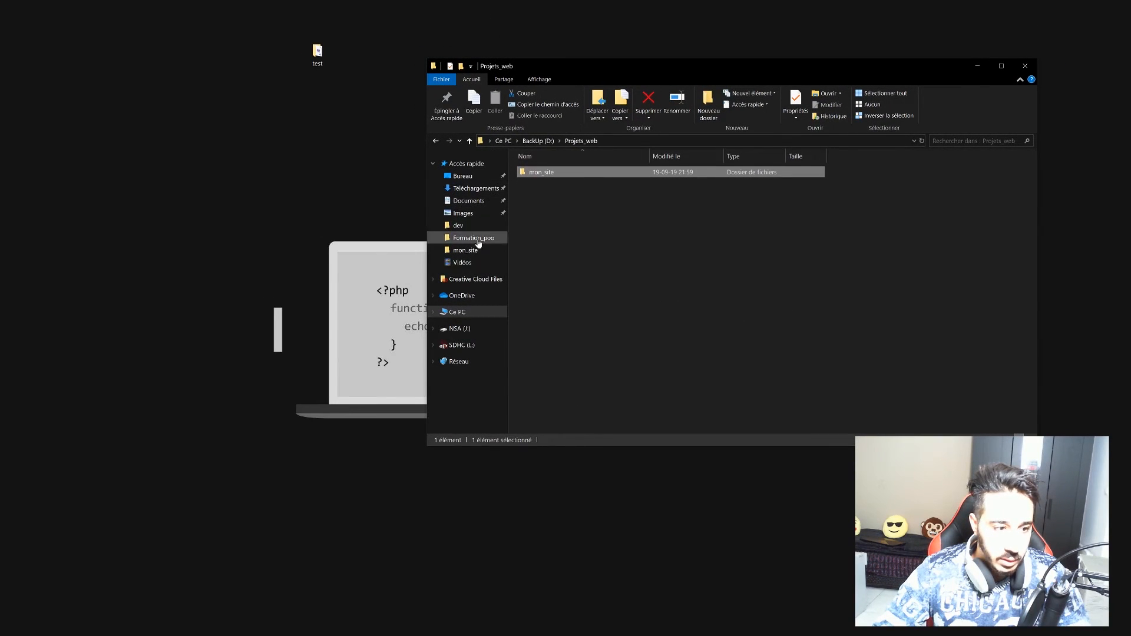
pyautogui.click(458, 313)
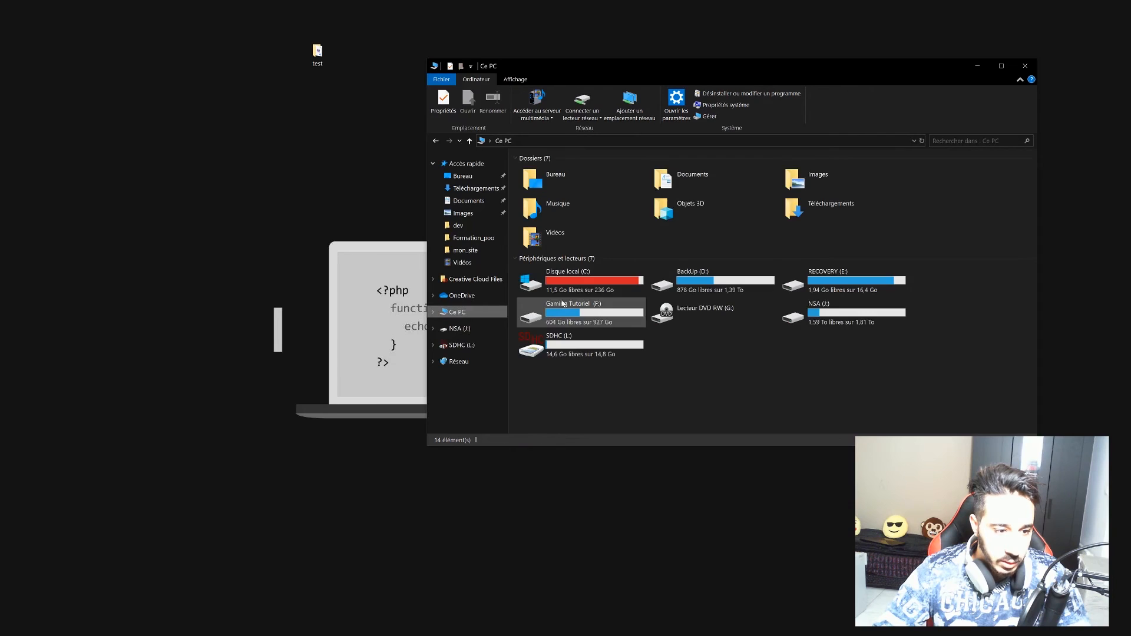
pyautogui.doubleClick(571, 282)
pyautogui.doubleClick(554, 184)
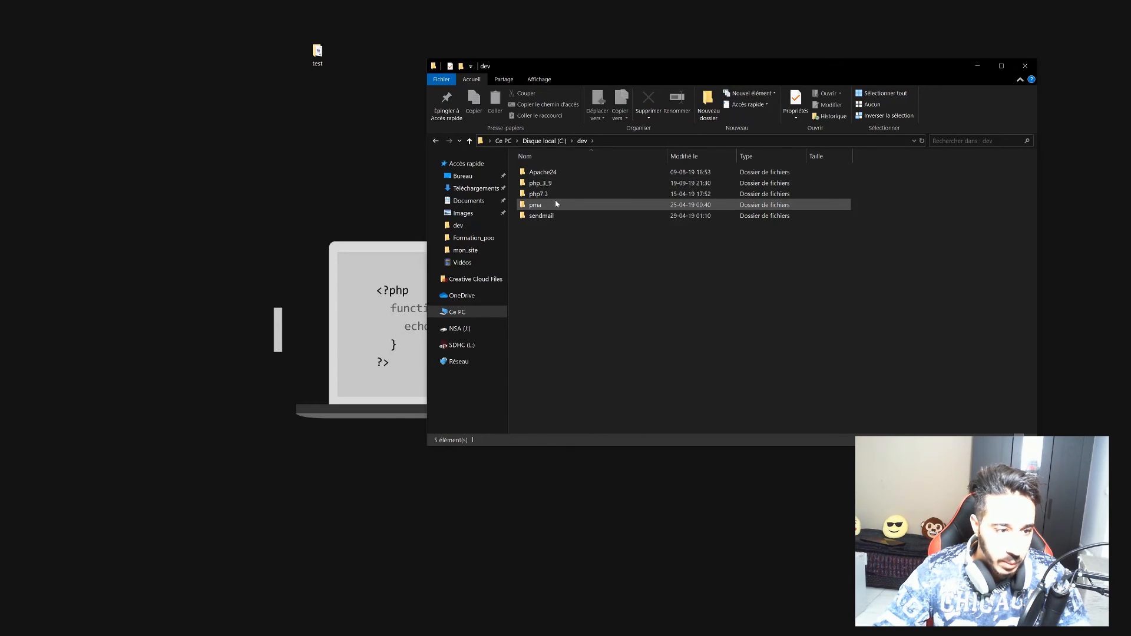
pyautogui.doubleClick(542, 205)
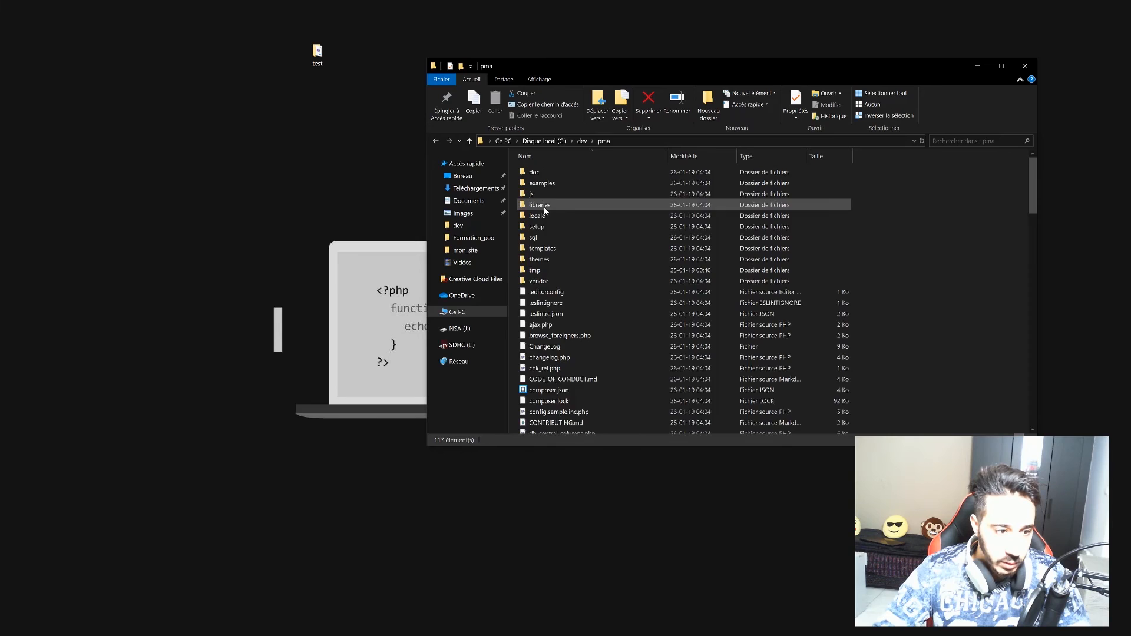
pyautogui.scroll(-19, 610, 205)
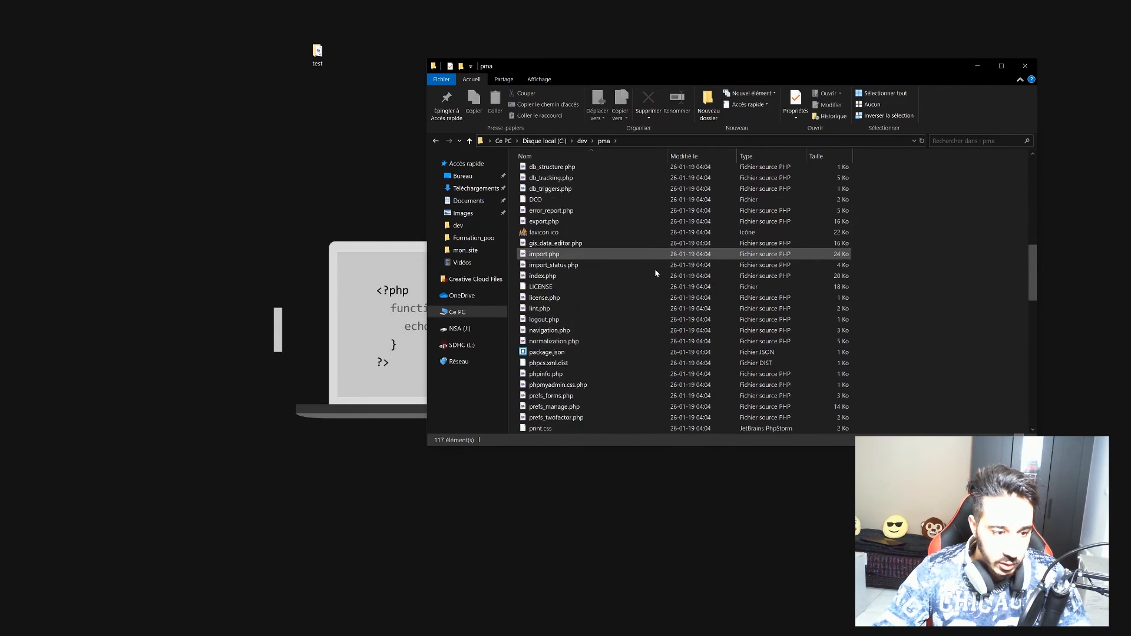
pyautogui.scroll(-3, 642, 266)
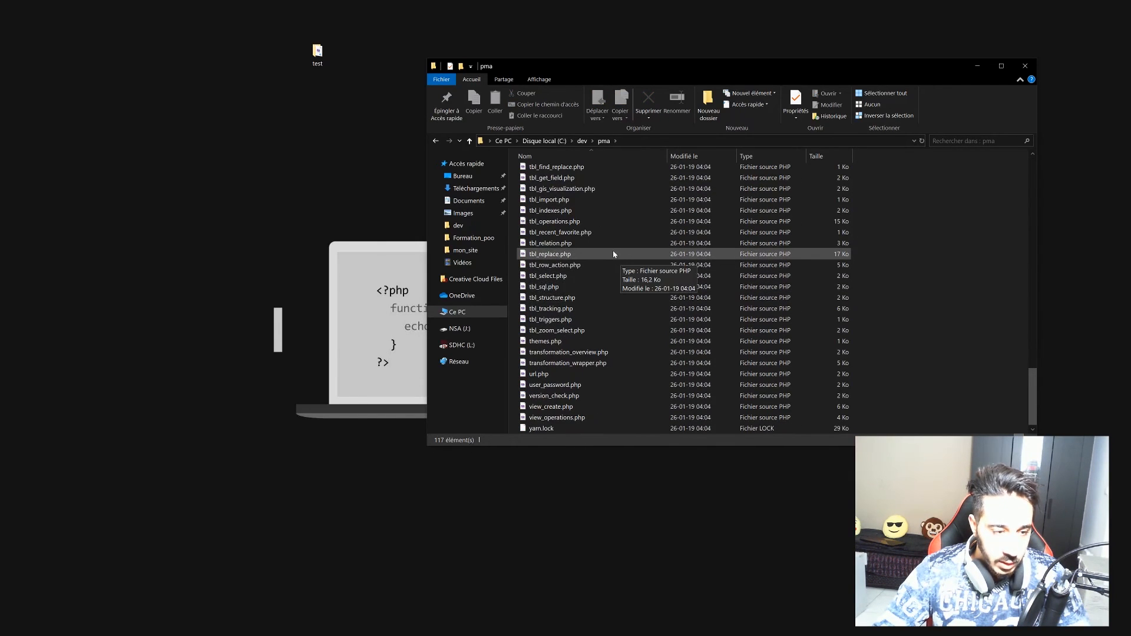
pyautogui.scroll(16, 563, 206)
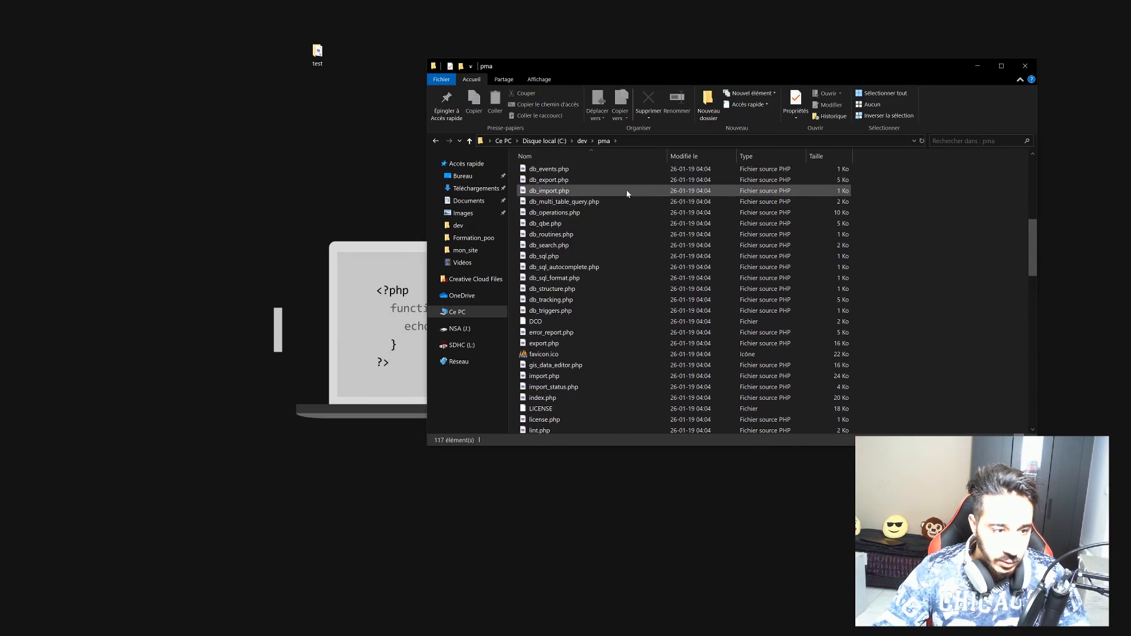
pyautogui.scroll(6, 651, 222)
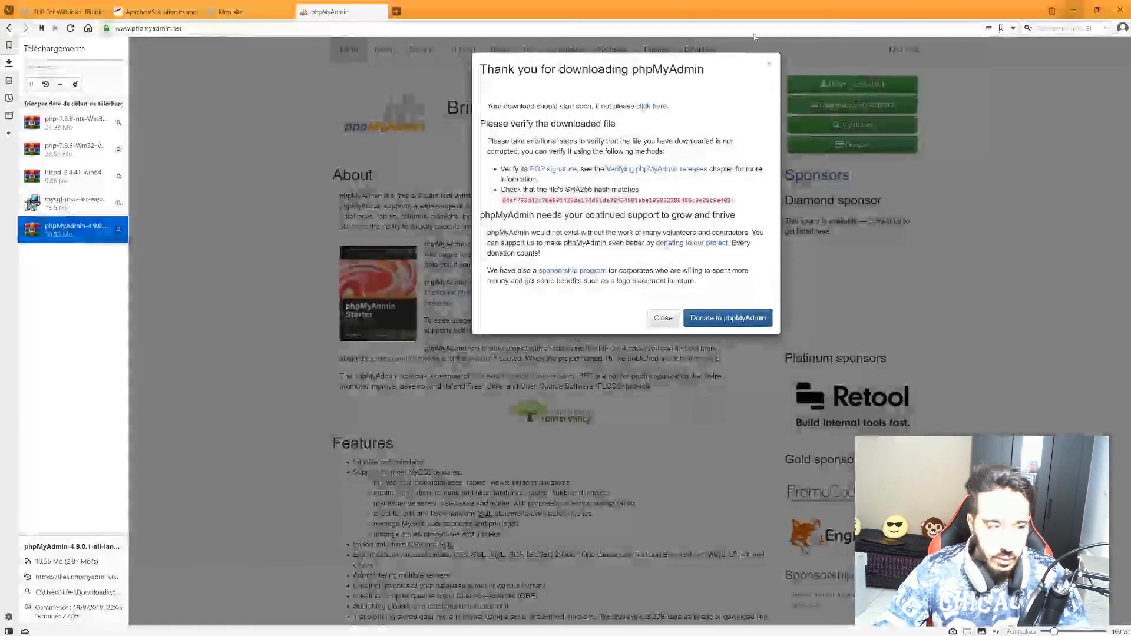
# Switch to the Mon site tab and close the downloads list.
pyautogui.click(158, 12)
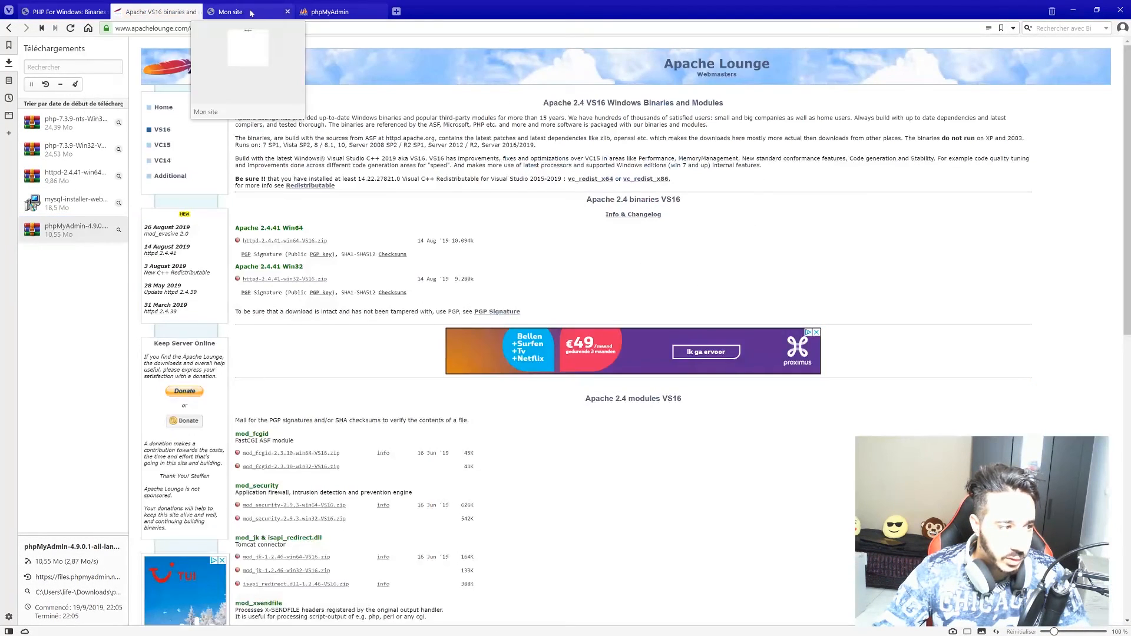
pyautogui.click(232, 12)
pyautogui.click(116, 29)
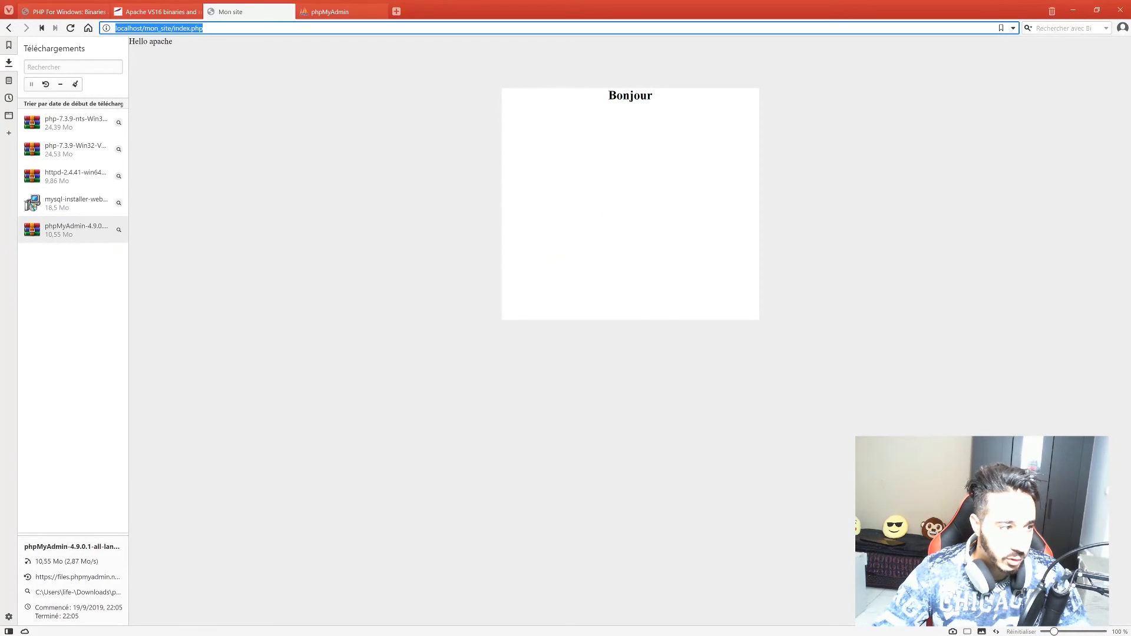
pyautogui.click(9, 65)
# Load localhost, whose index lists only mon_site.
pyautogui.hotkey('ctrl', 'l')
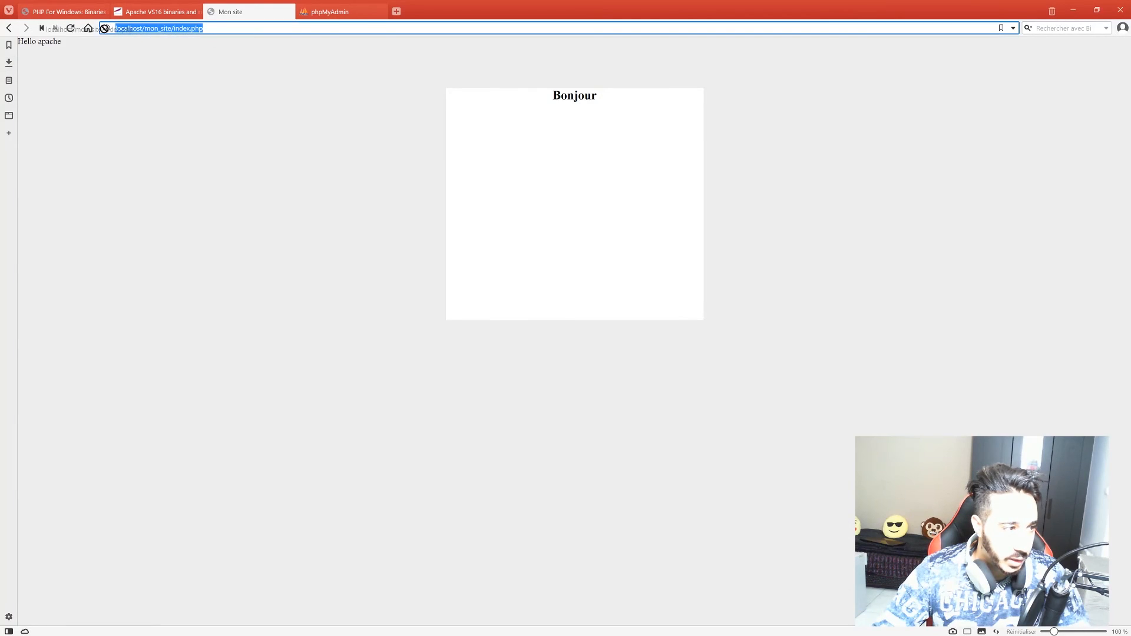
pyautogui.write('localhost')
pyautogui.press('Return')
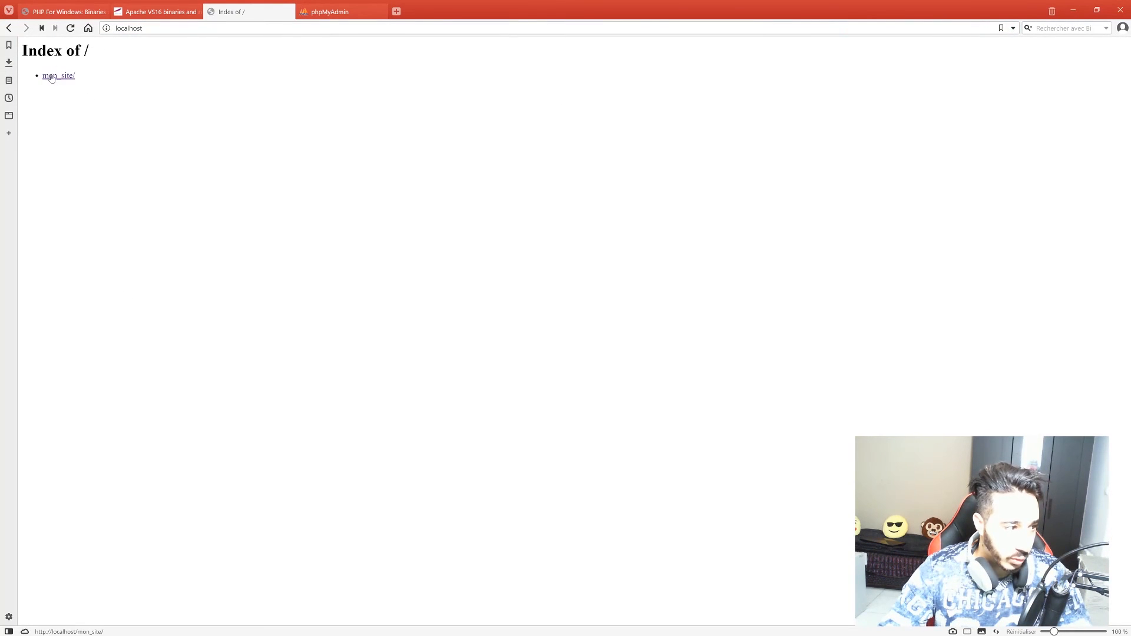
# Load localhost/pma, which returns 404 Not Found, then minimize Vivaldi.
pyautogui.hotkey('ctrl', 'l')
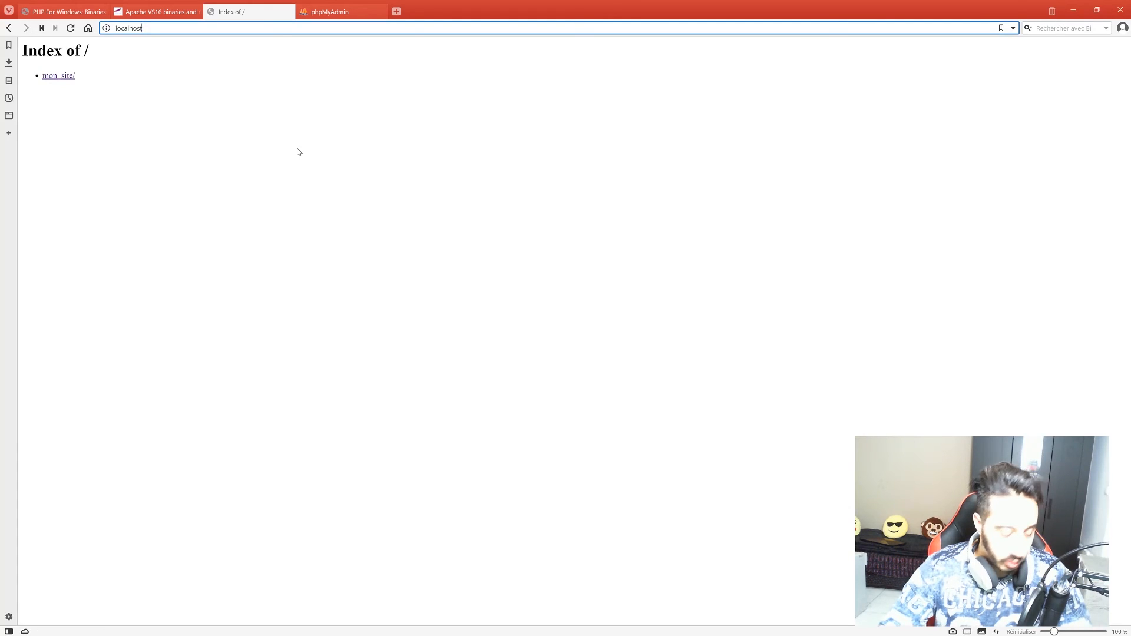
pyautogui.write('/pma')
pyautogui.press('Return')
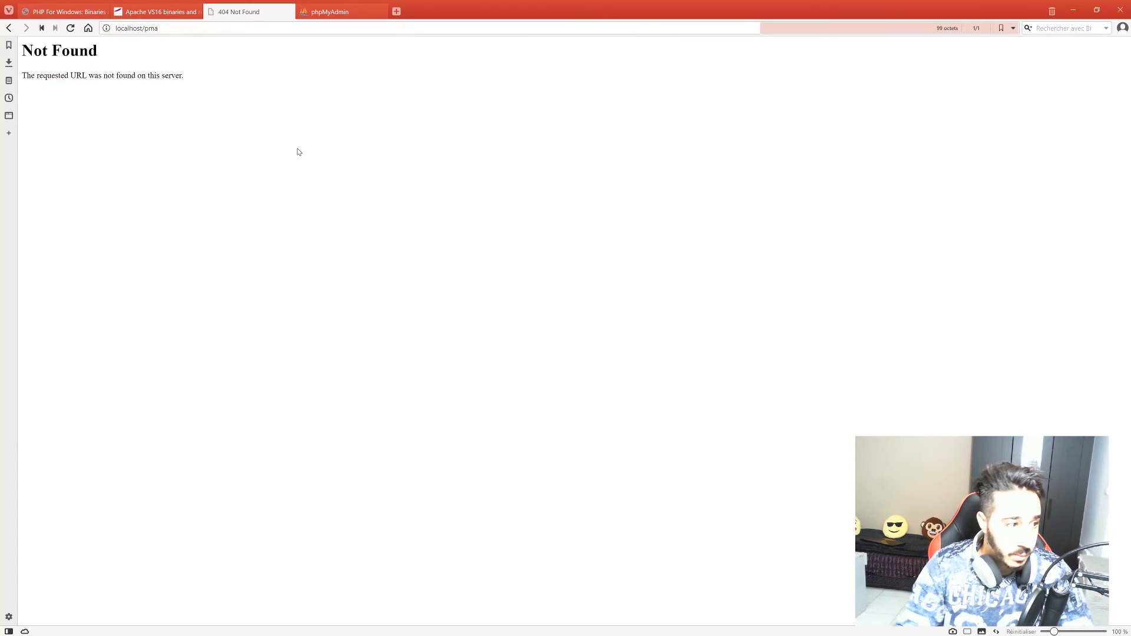
pyautogui.hotkey('ctrl', 'l')
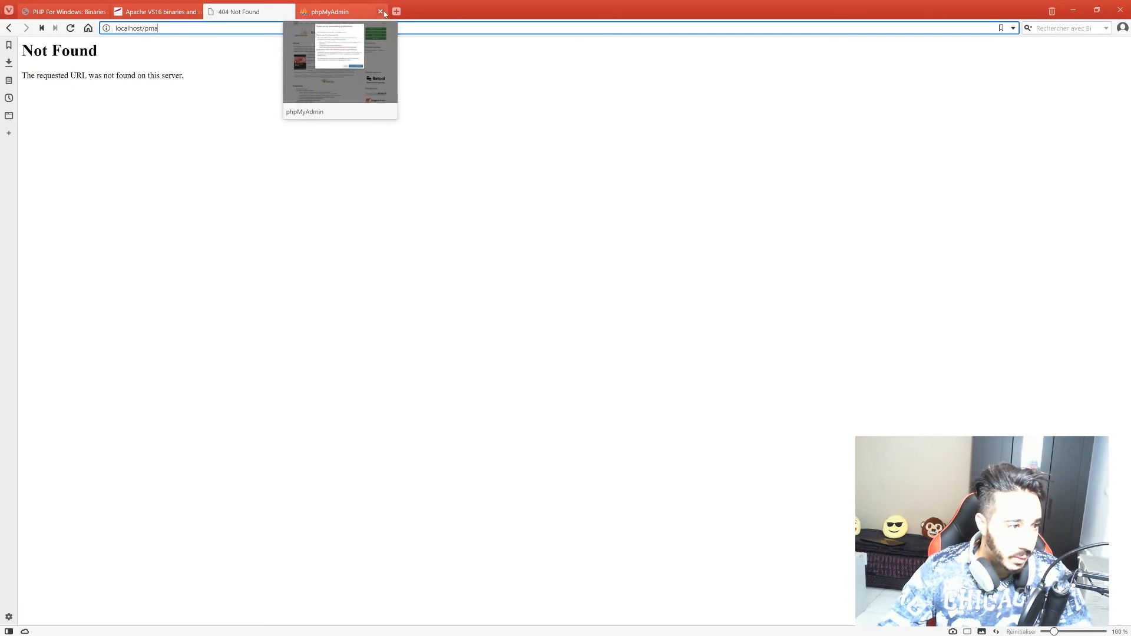
pyautogui.click(1080, 12)
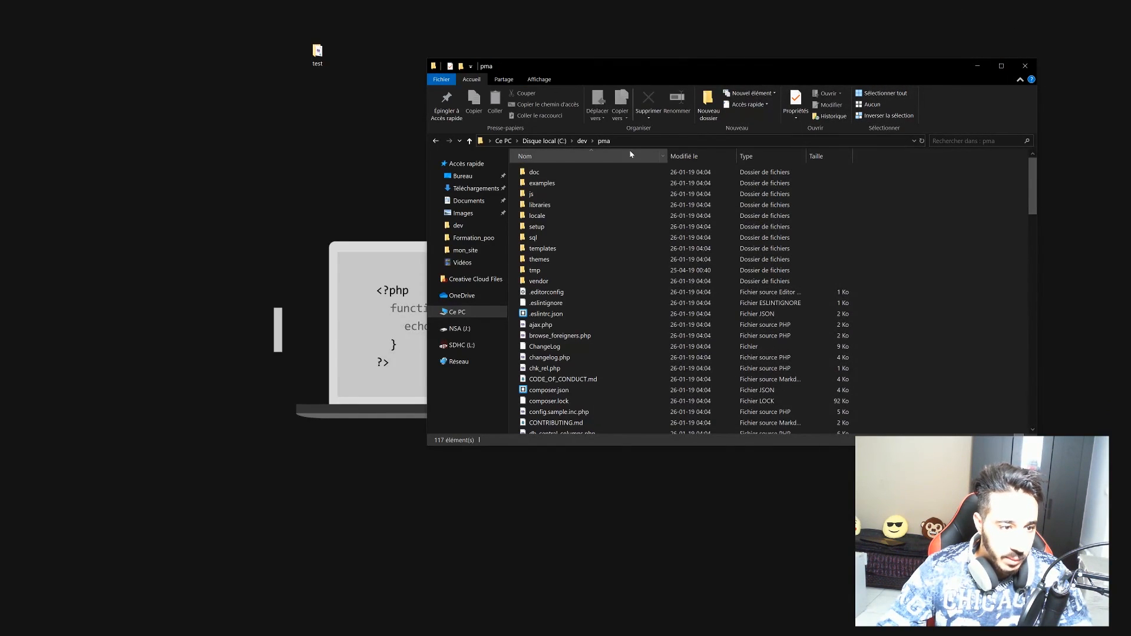
# Go from C:\dev\pma up to Ce PC, into BackUp (D:) > Projets_web, and paste pma there.
pyautogui.click(582, 141)
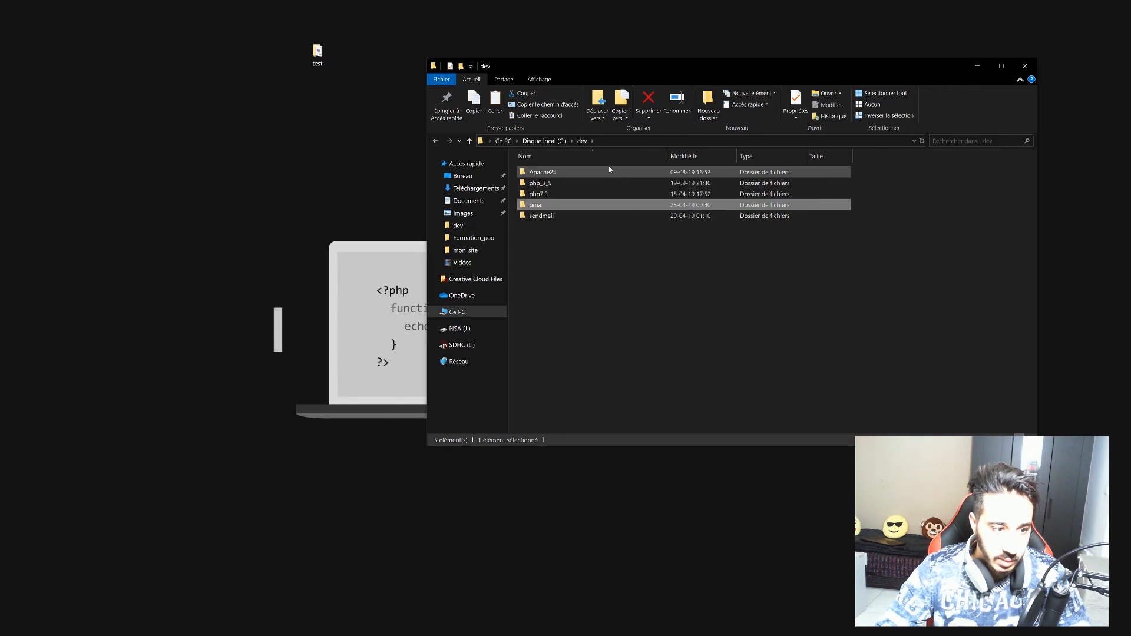
pyautogui.click(544, 140)
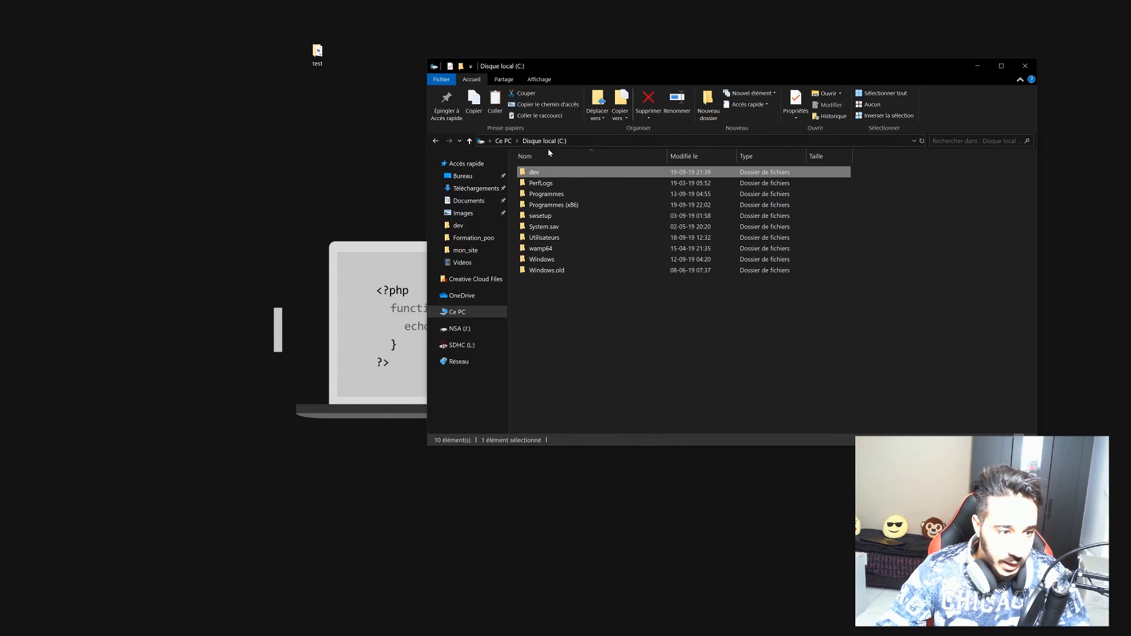
pyautogui.click(467, 316)
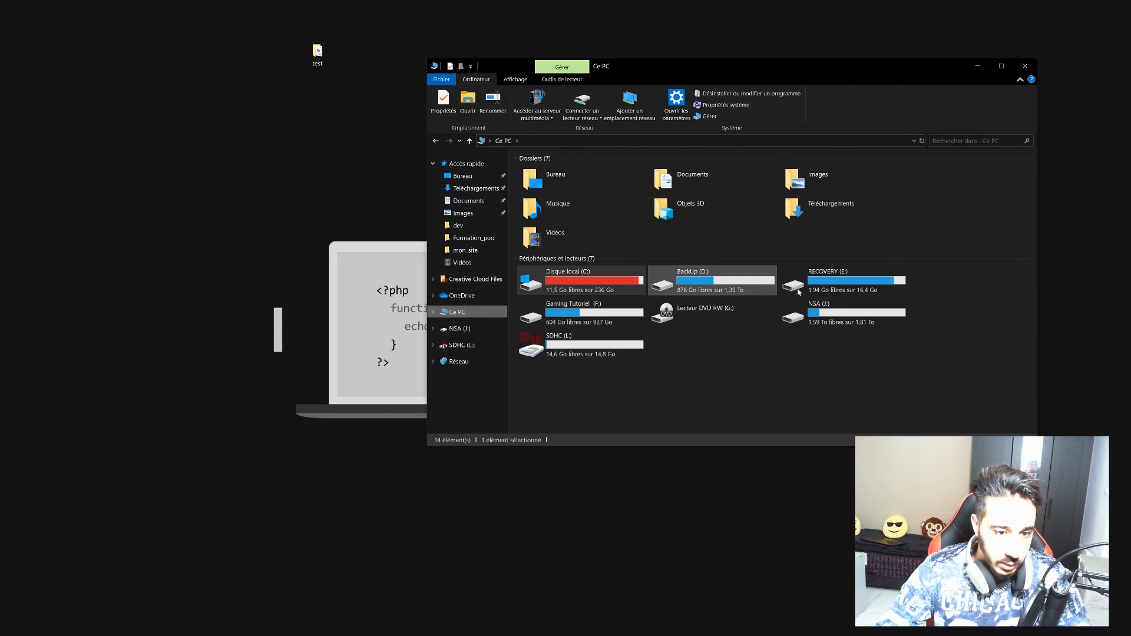
pyautogui.doubleClick(703, 292)
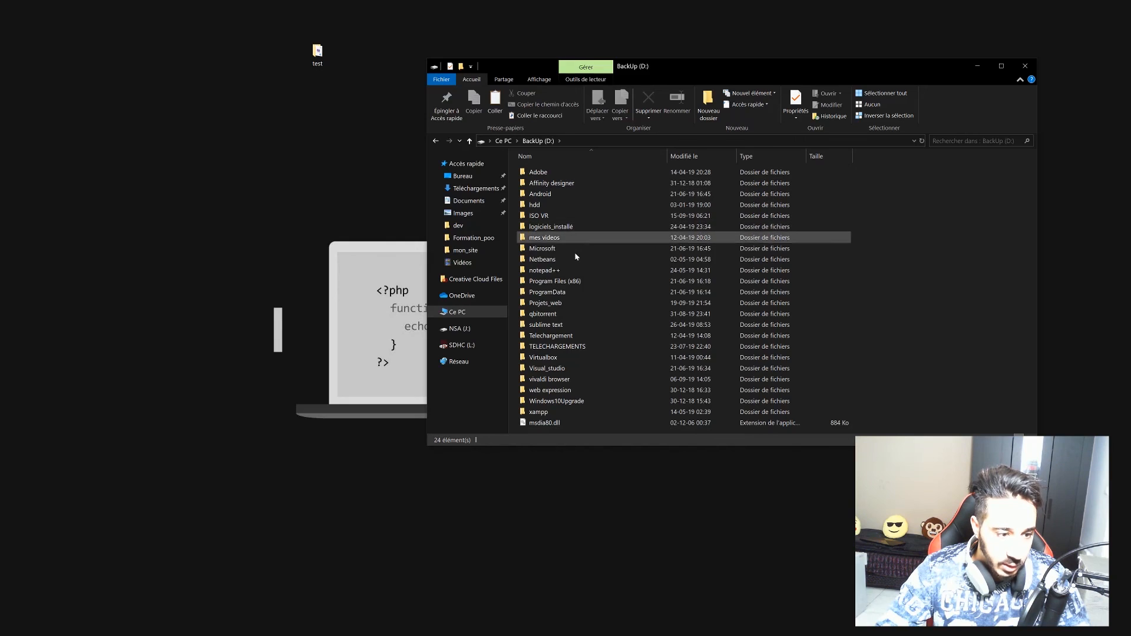
pyautogui.doubleClick(545, 303)
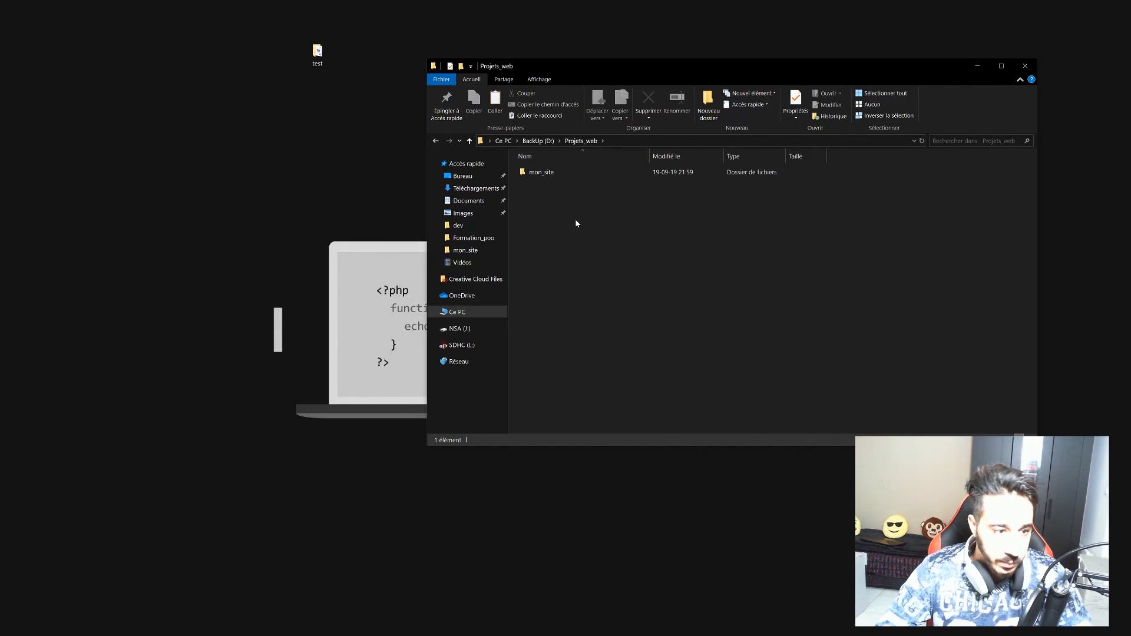
pyautogui.hotkey('ctrl', 'v')
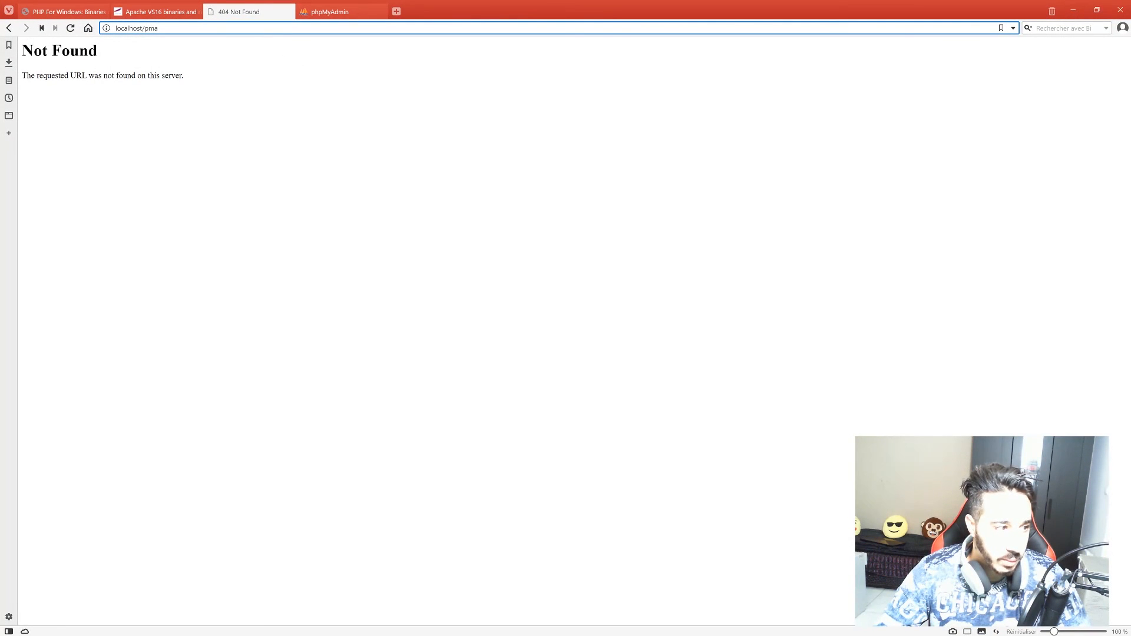
# Trim the address from localhost/pma to localhost and reload, showing pma/ beside mon_site/.
pyautogui.press('BackSpace')
pyautogui.press('BackSpace')
pyautogui.press('BackSpace')
pyautogui.press('BackSpace')
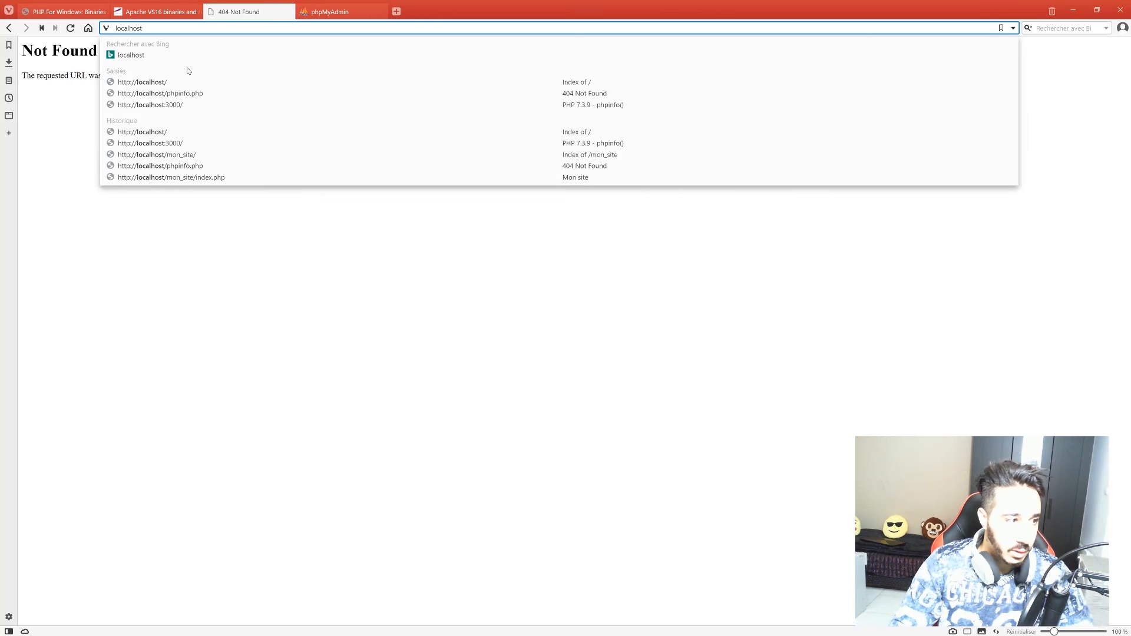
pyautogui.press('Return')
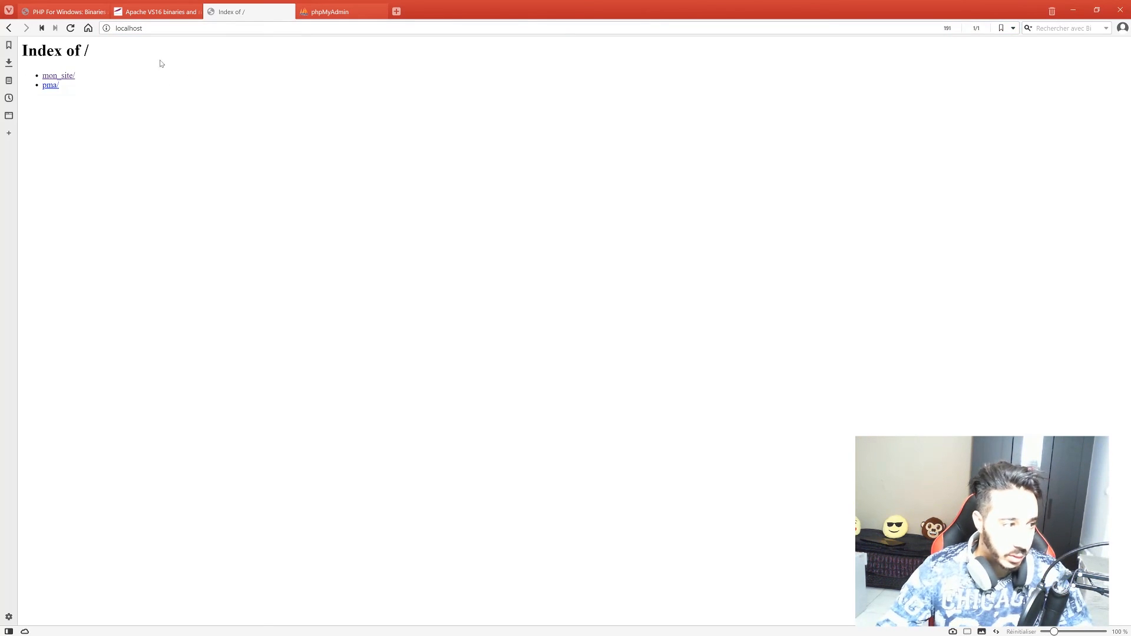
pyautogui.click(142, 28)
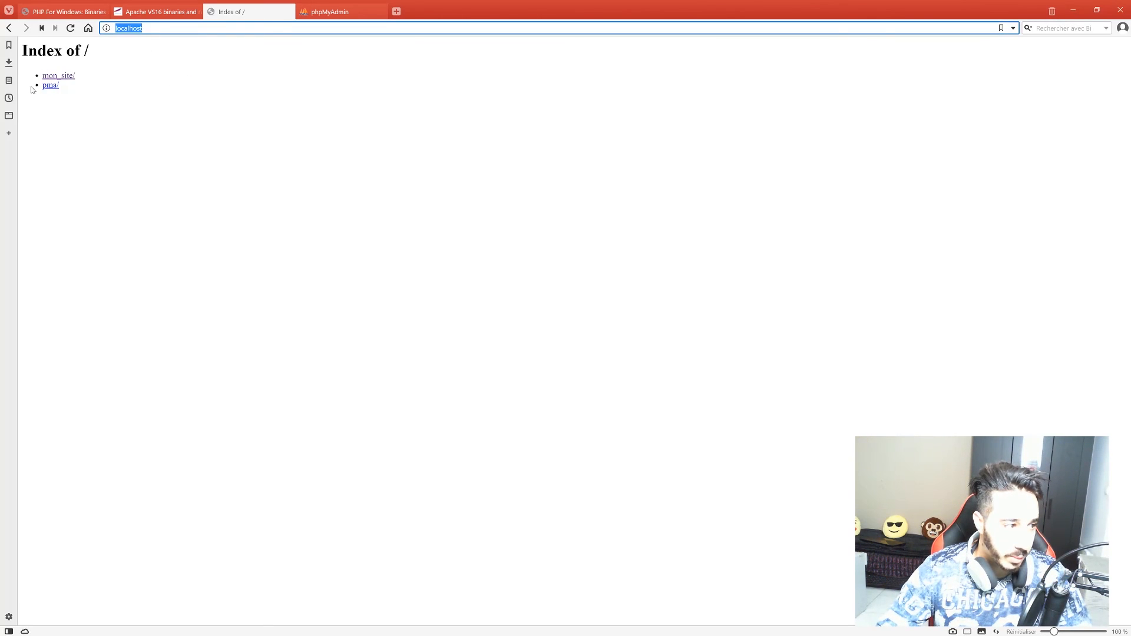